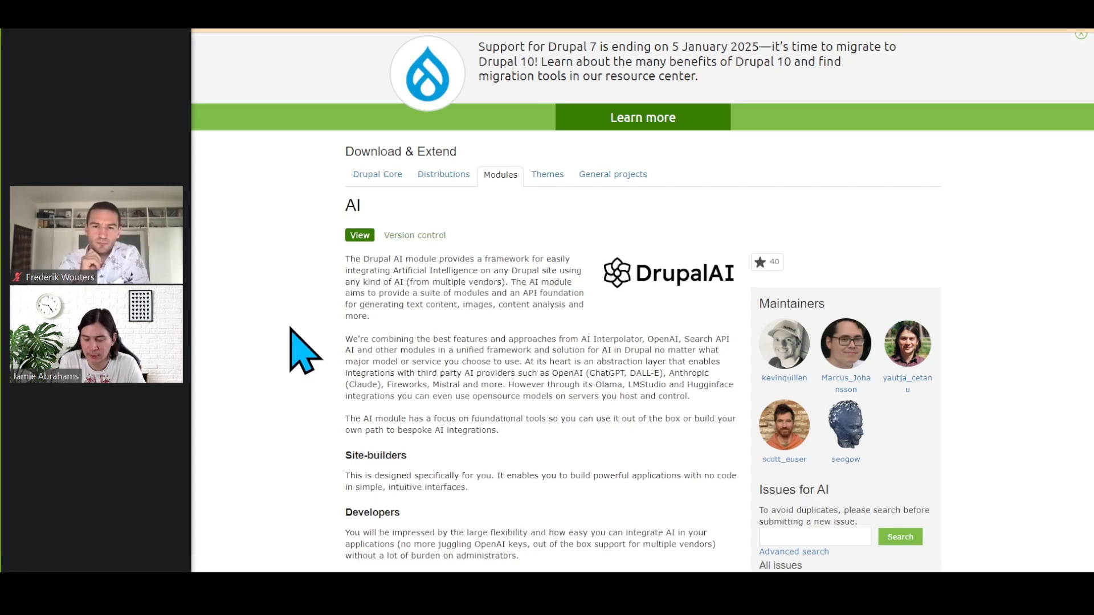
Review the submodules listed on the Drupal AI module's project page, including AI Automators
scroll(291, 329, "down", 6)
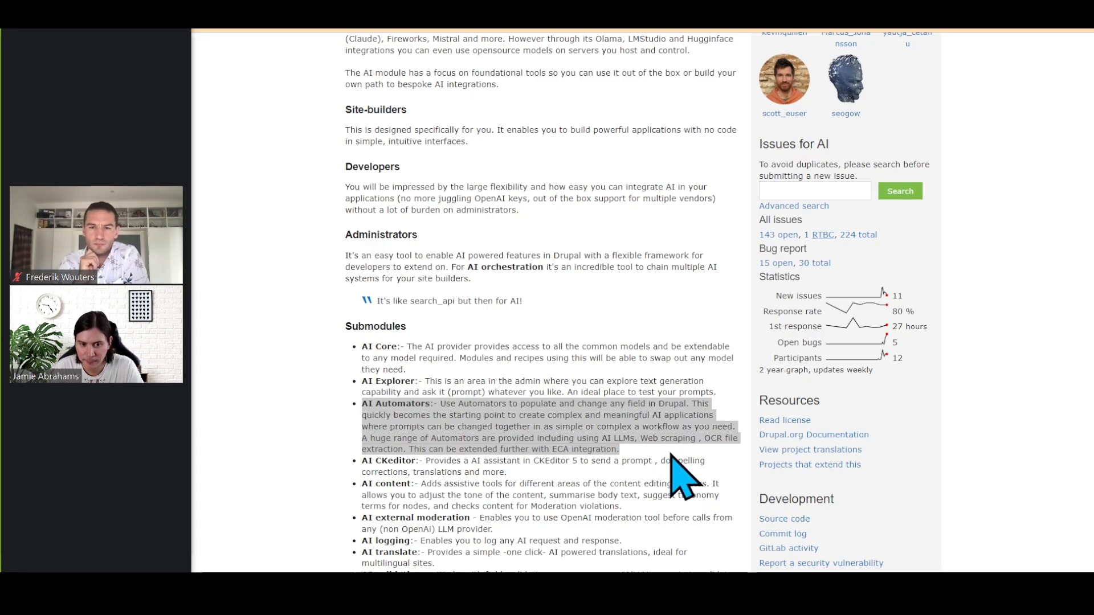
scroll(664, 448, "down", 1)
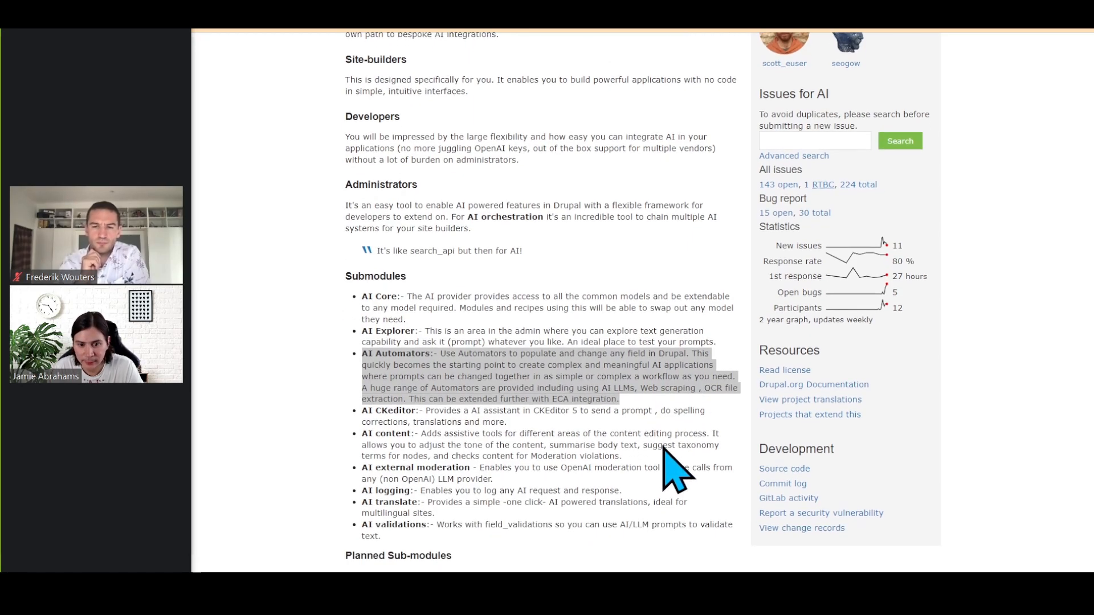
scroll(672, 464, "up", 8)
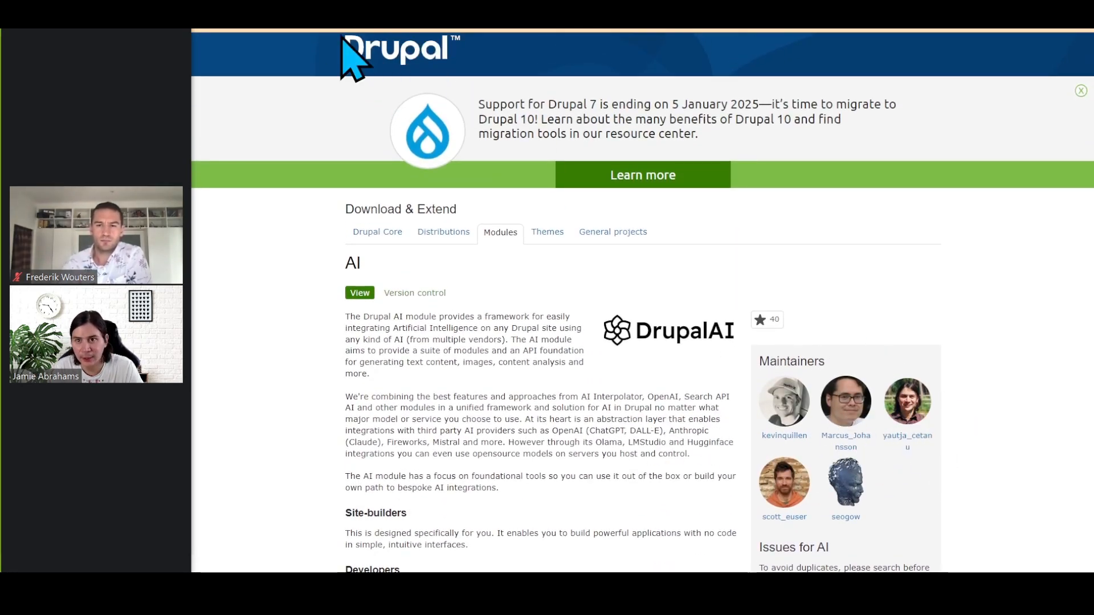
Switch to the AI Interpolator project page and review its description and the Retrievers/Context integrations
left_click(311, 26)
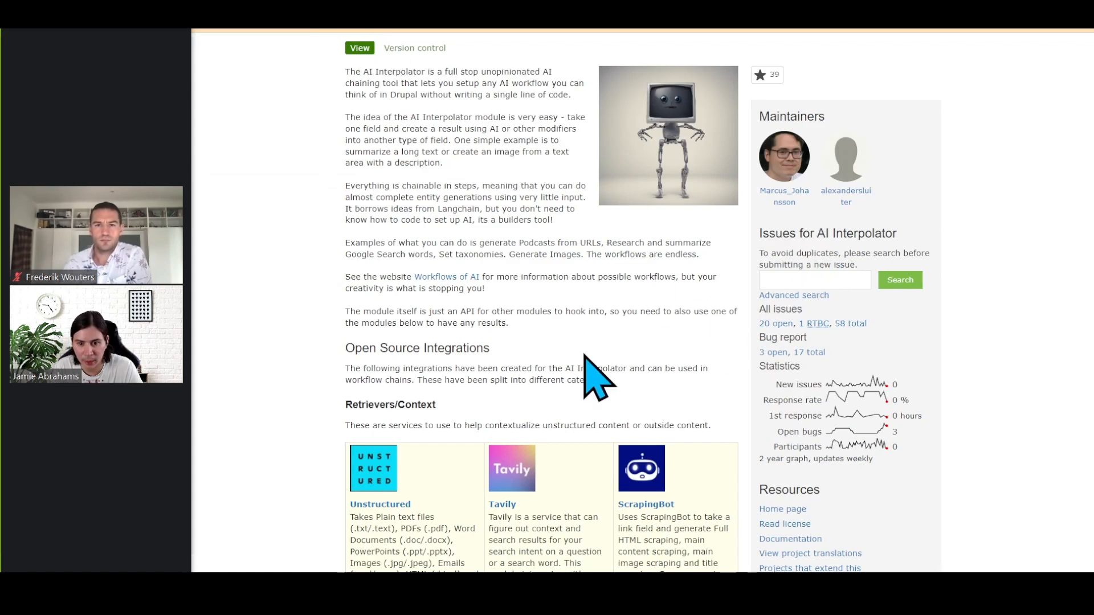
scroll(572, 376, "up", 2)
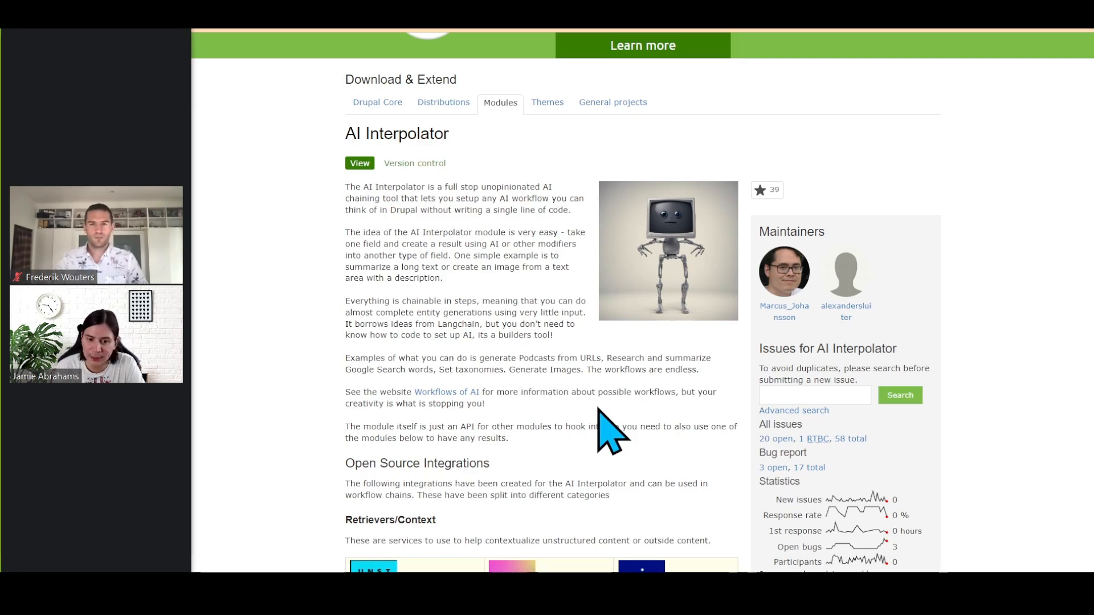
scroll(613, 431, "down", 4)
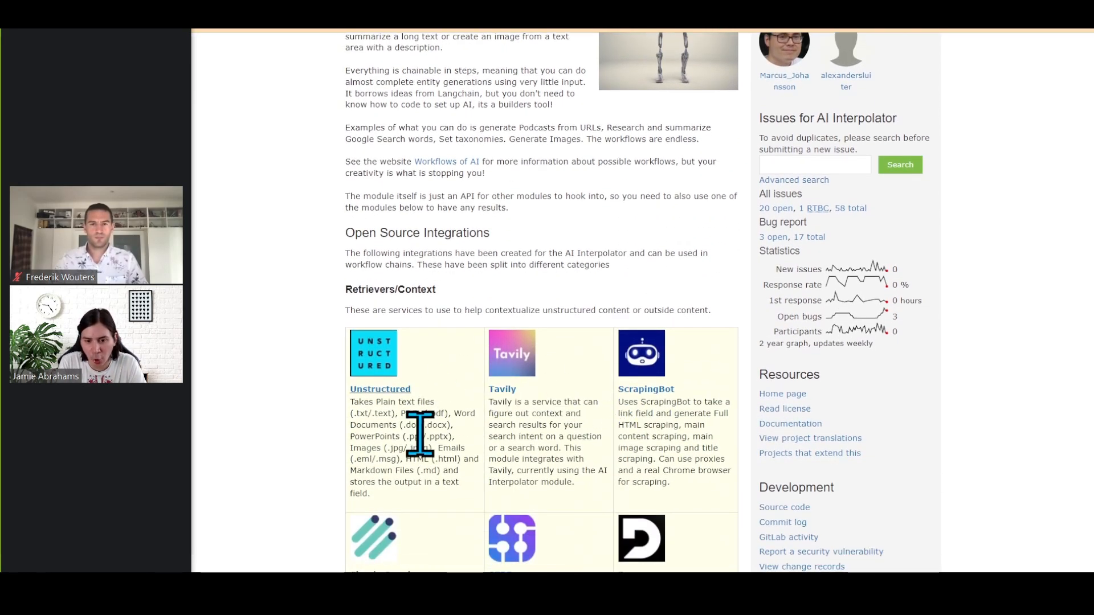
scroll(678, 433, "down", 2)
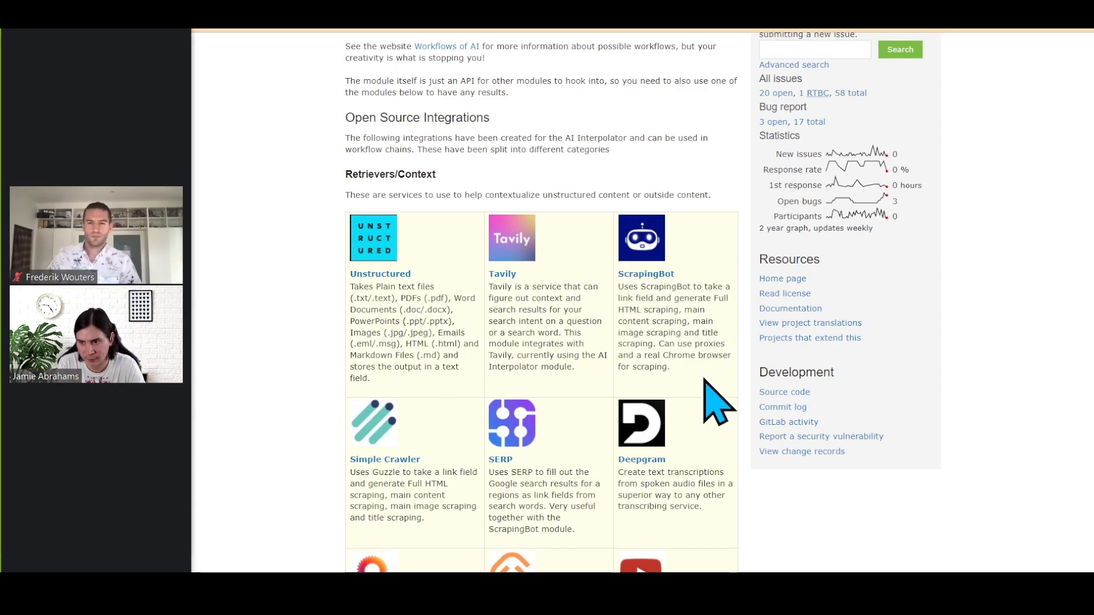
scroll(400, 248, "down", 1)
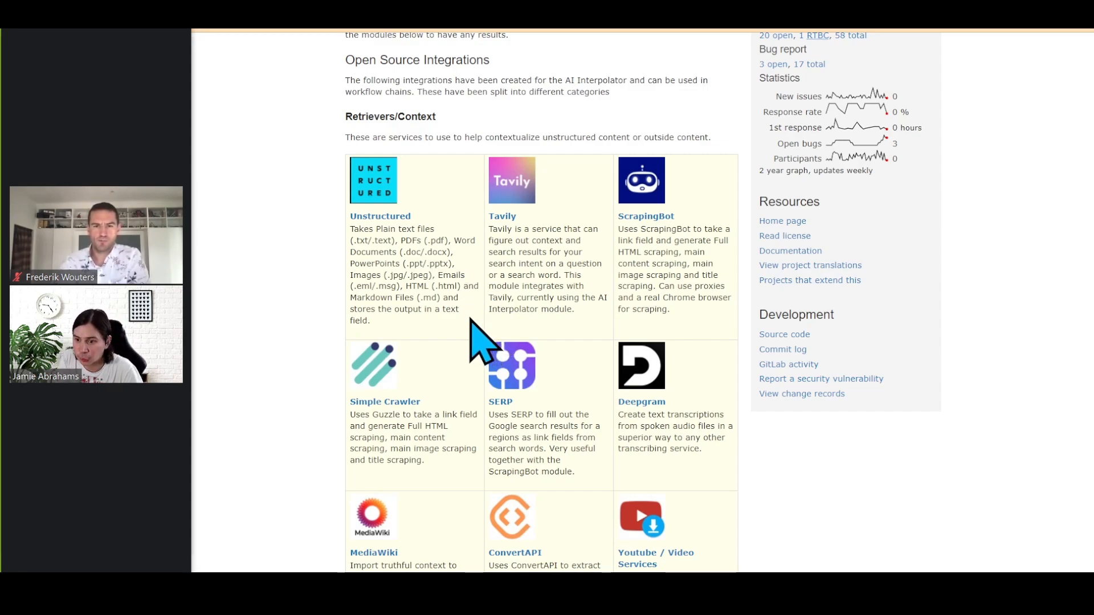
scroll(792, 462, "down", 1)
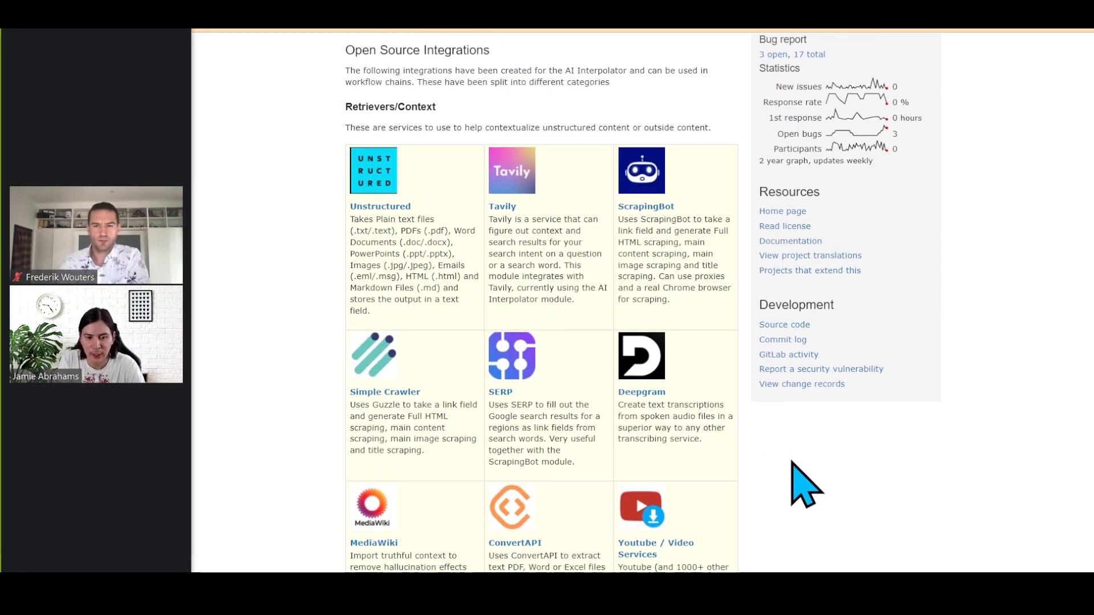
Examine the remaining AI Interpolator integrations as far as the Tools section, and return to the module's introduction
scroll(792, 463, "down", 2)
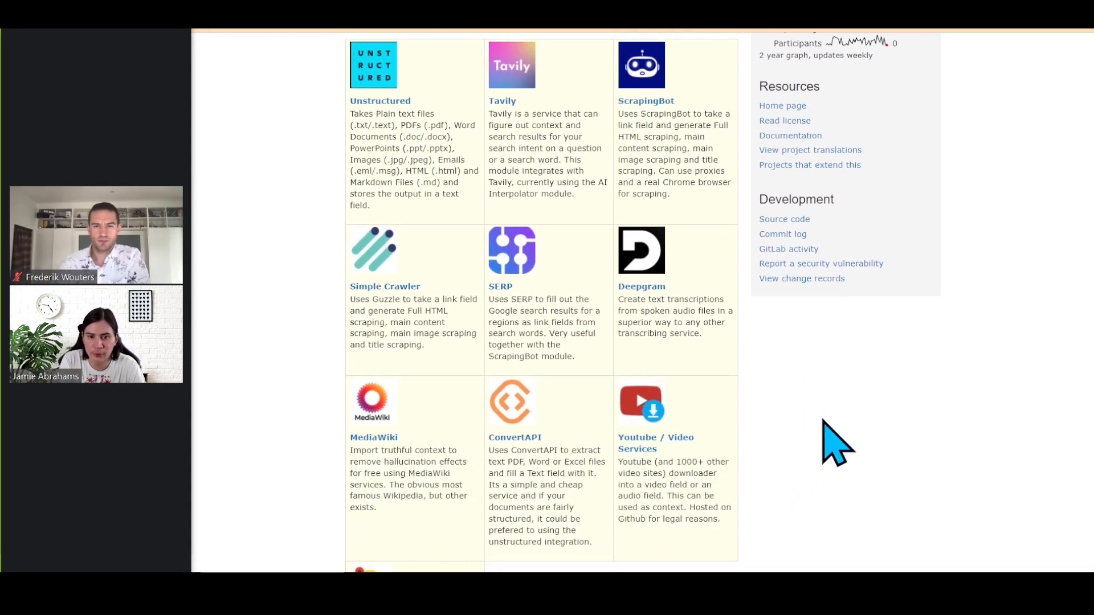
scroll(823, 421, "down", 4)
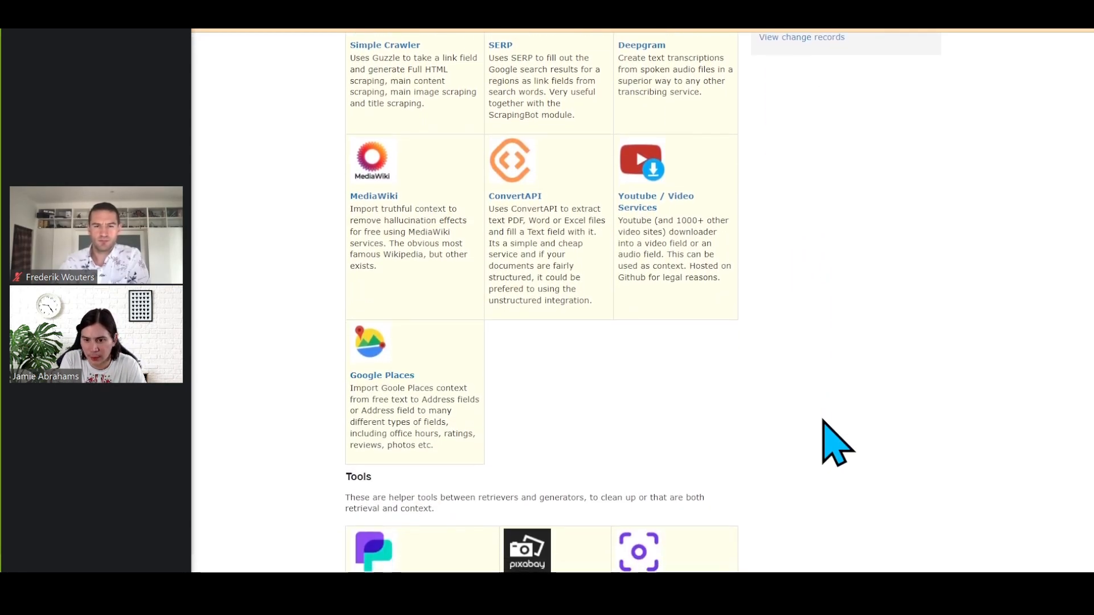
scroll(822, 419, "down", 2)
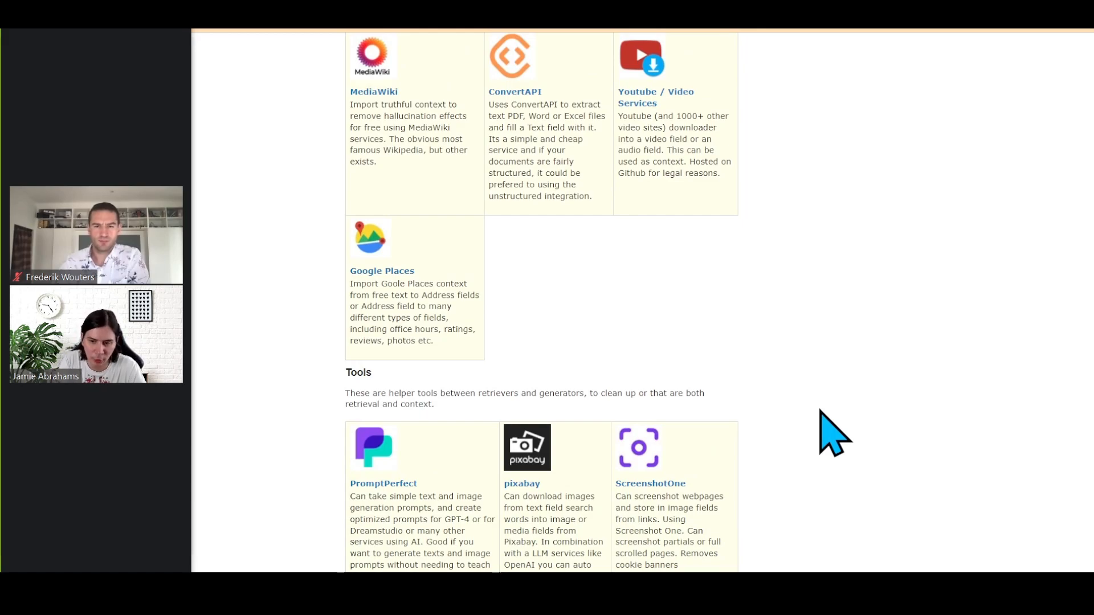
scroll(815, 388, "down", 1)
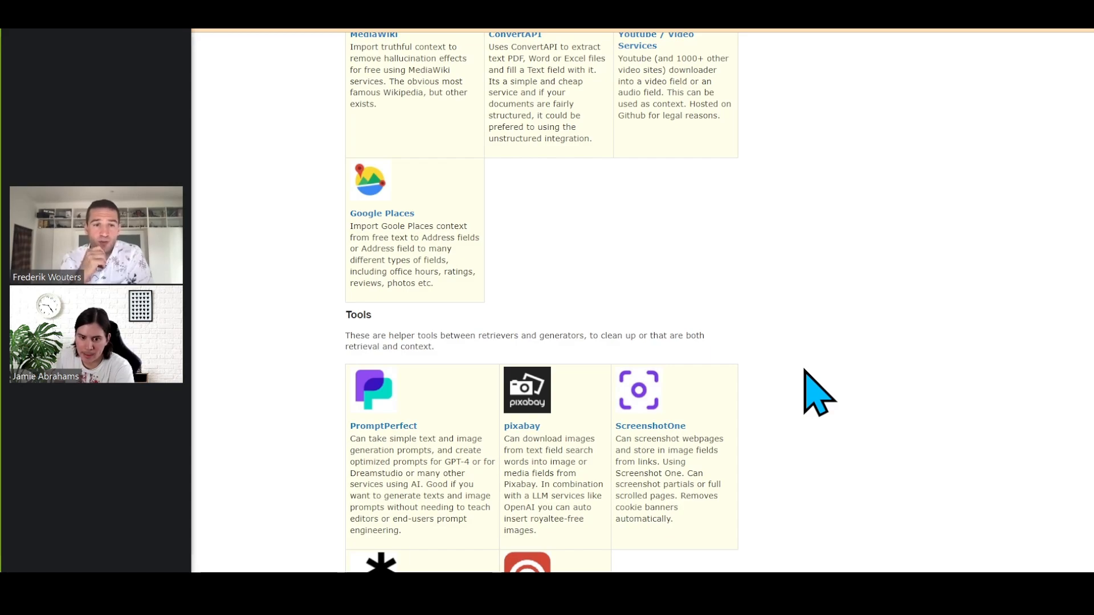
scroll(805, 370, "up", 10)
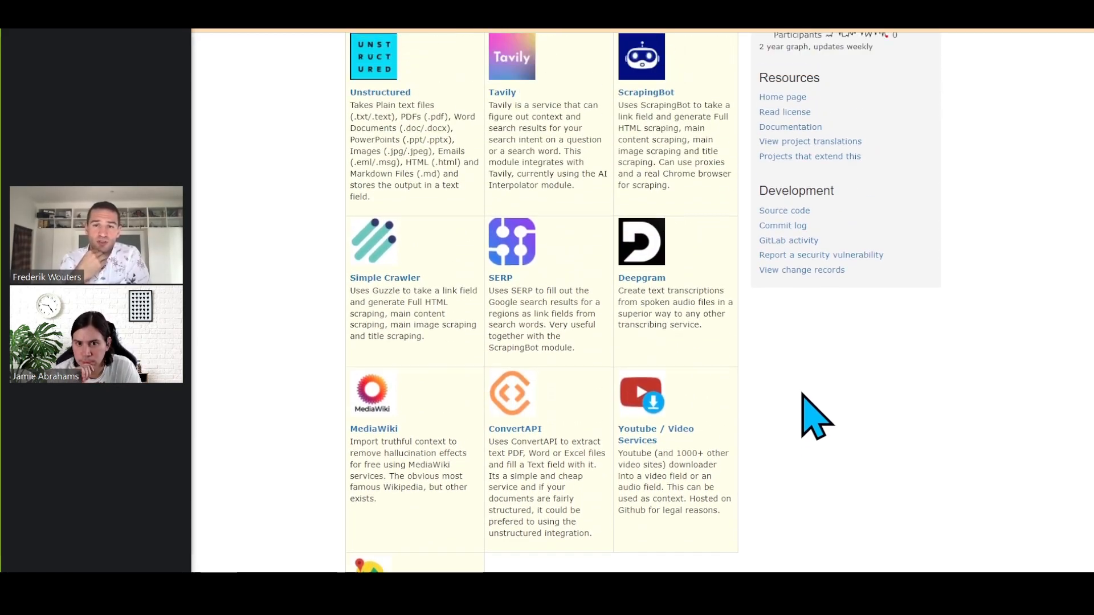
scroll(753, 422, "up", 4)
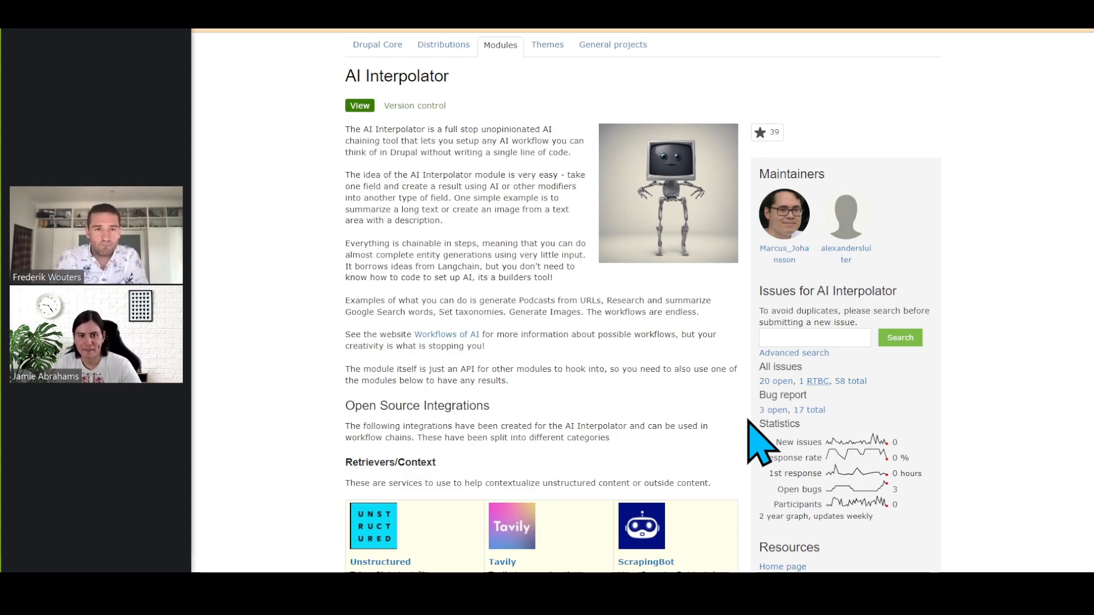
Switch to the Workflows of AI site, view the "Contextualize using files" video page, and return to the workflow overview
left_click(377, 28)
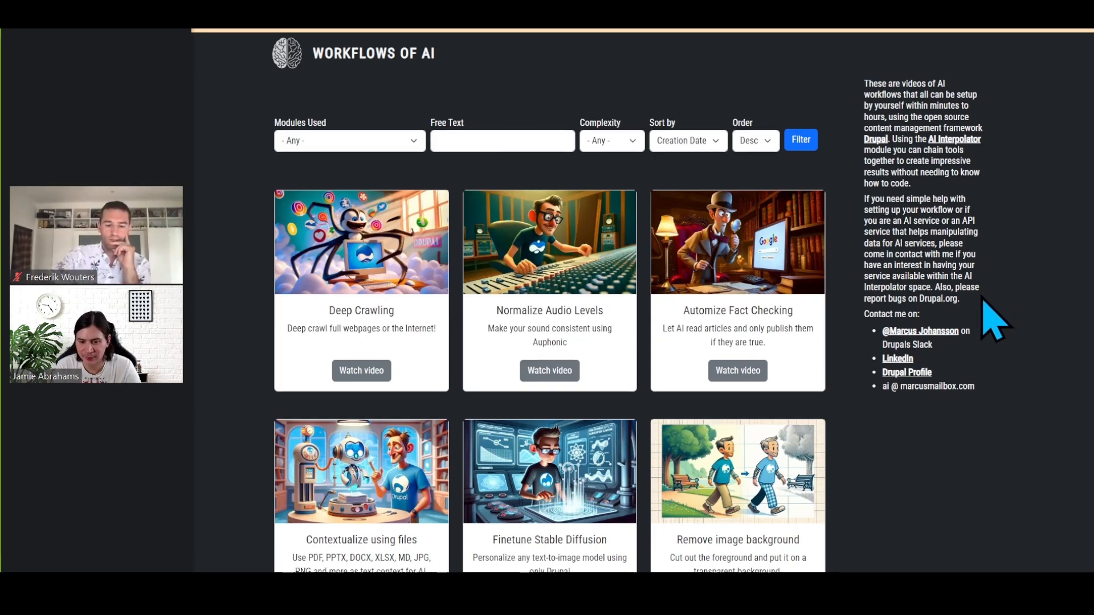
scroll(980, 507, "down", 3)
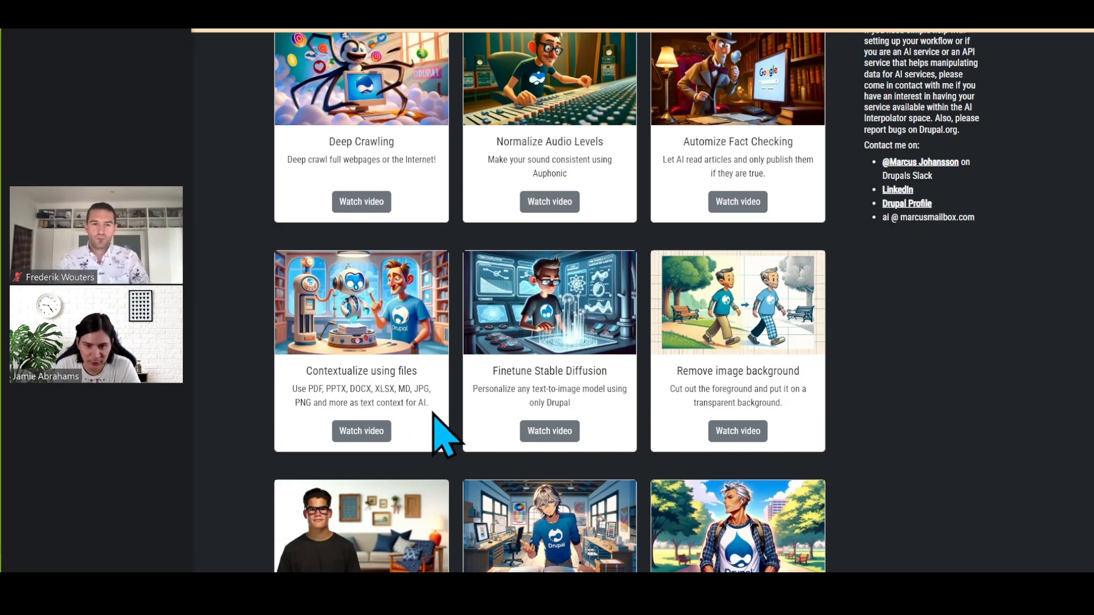
left_click(368, 433)
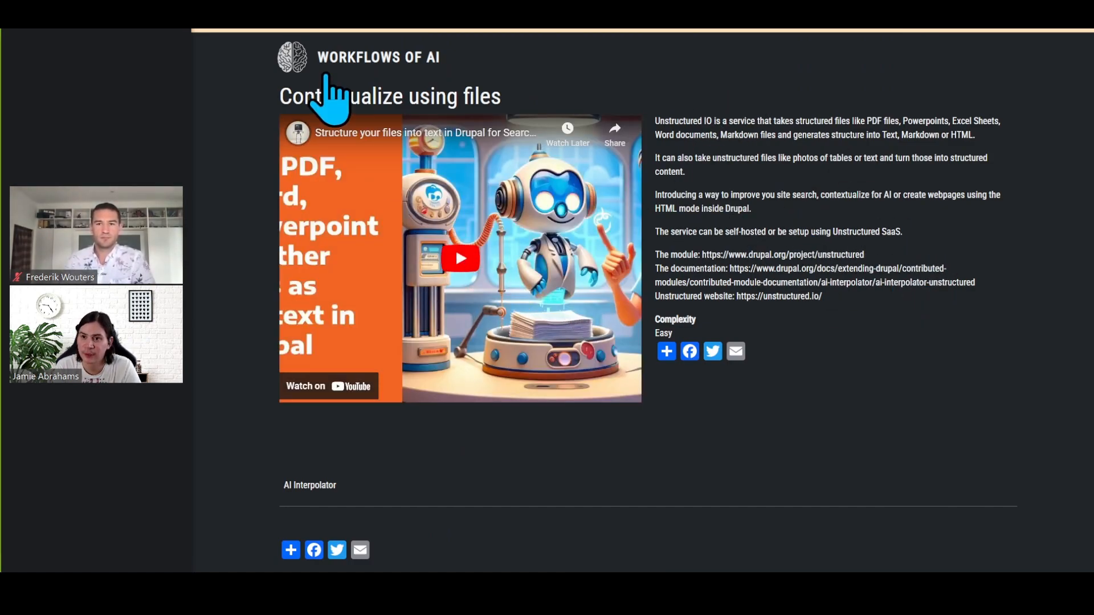
left_click(205, 28)
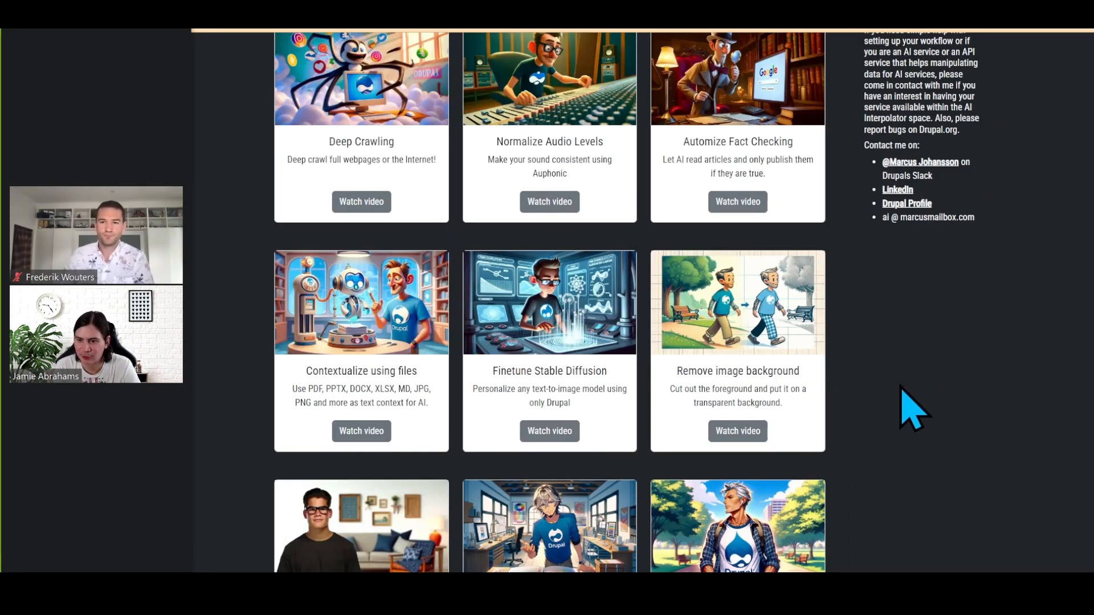
Browse the workflow video cards past Automatic Podcast and Migrate without code, and return to the filters above them
scroll(915, 409, "down", 1)
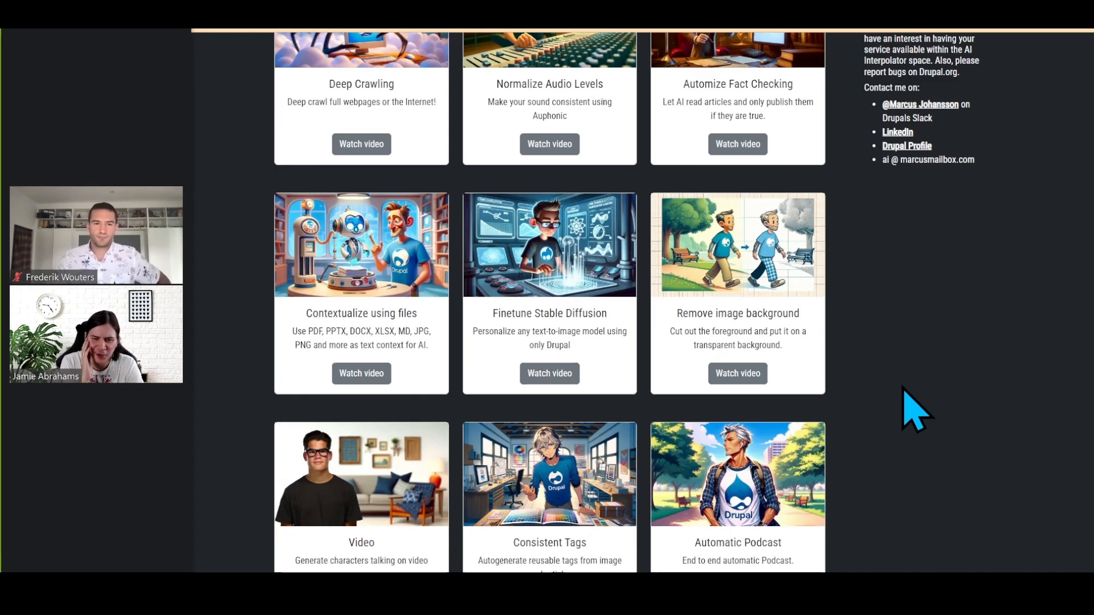
scroll(911, 410, "down", 2)
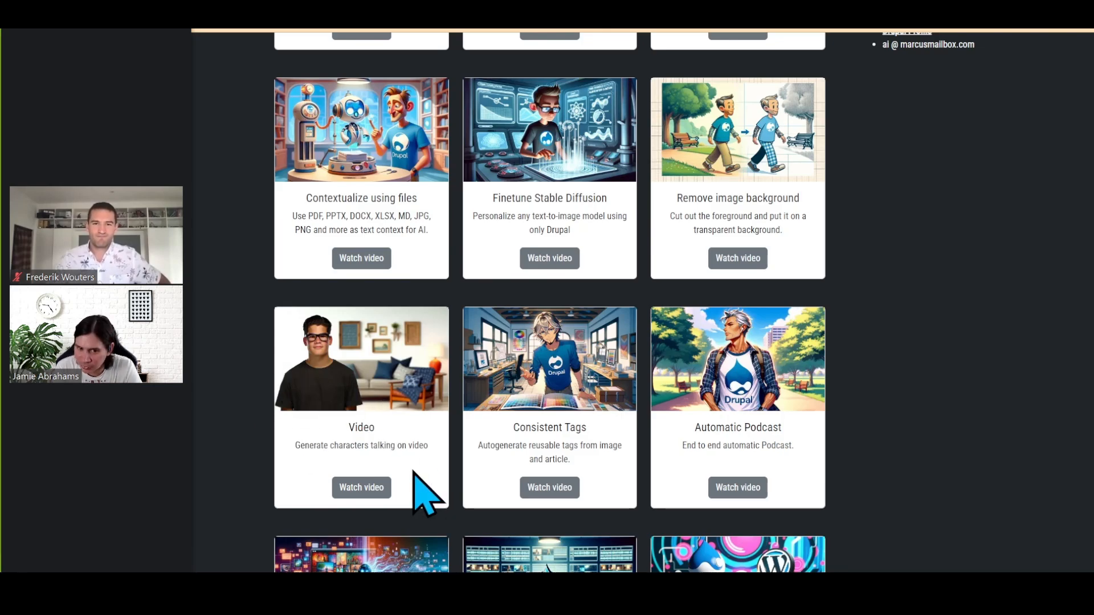
scroll(878, 405, "down", 1)
scroll(894, 410, "down", 3)
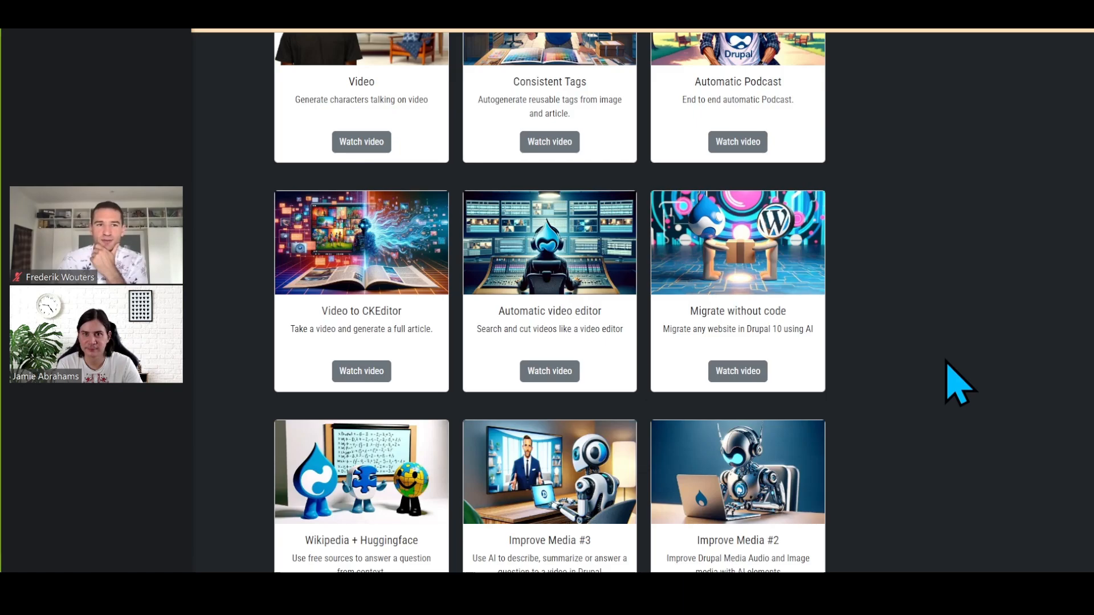
scroll(947, 362, "up", 7)
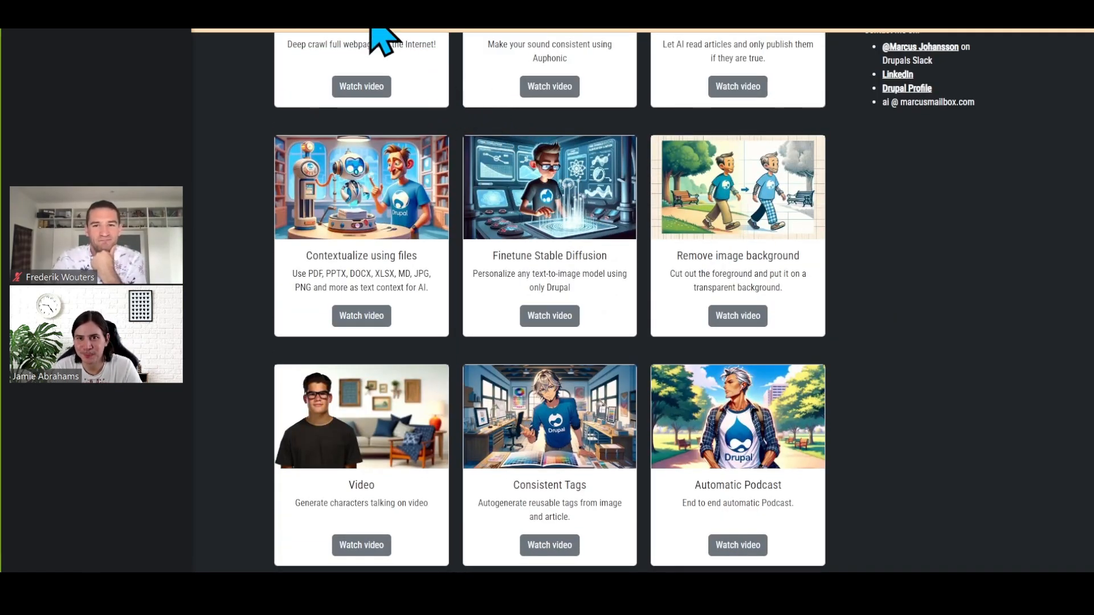
scroll(444, 68, "up", 4)
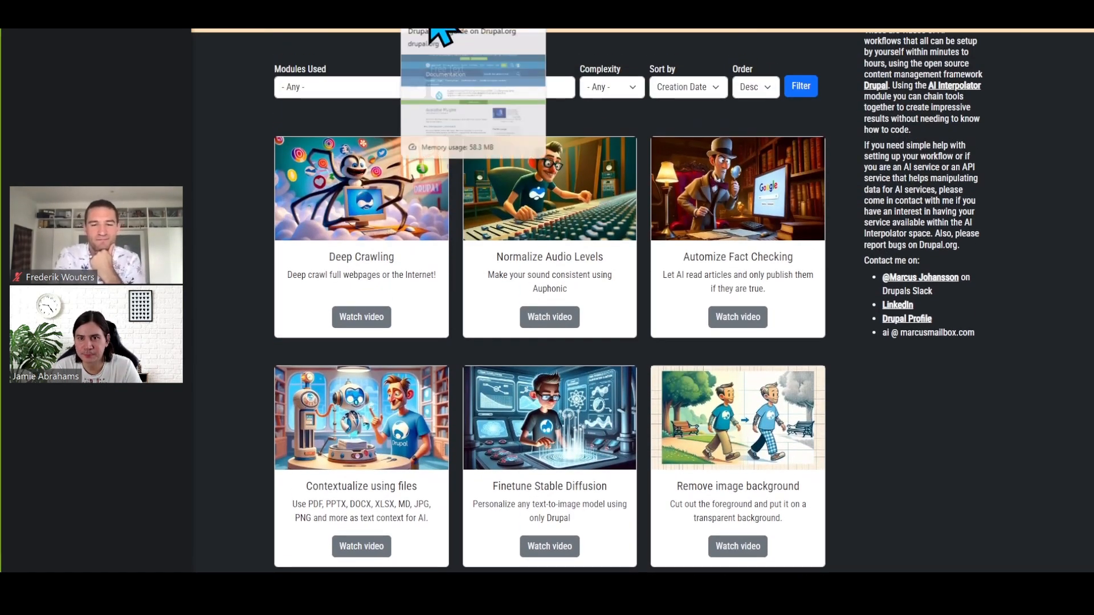
Switch back to the AI Interpolator project page and show its Open Source Integrations section
left_click(430, 27)
left_click(381, 27)
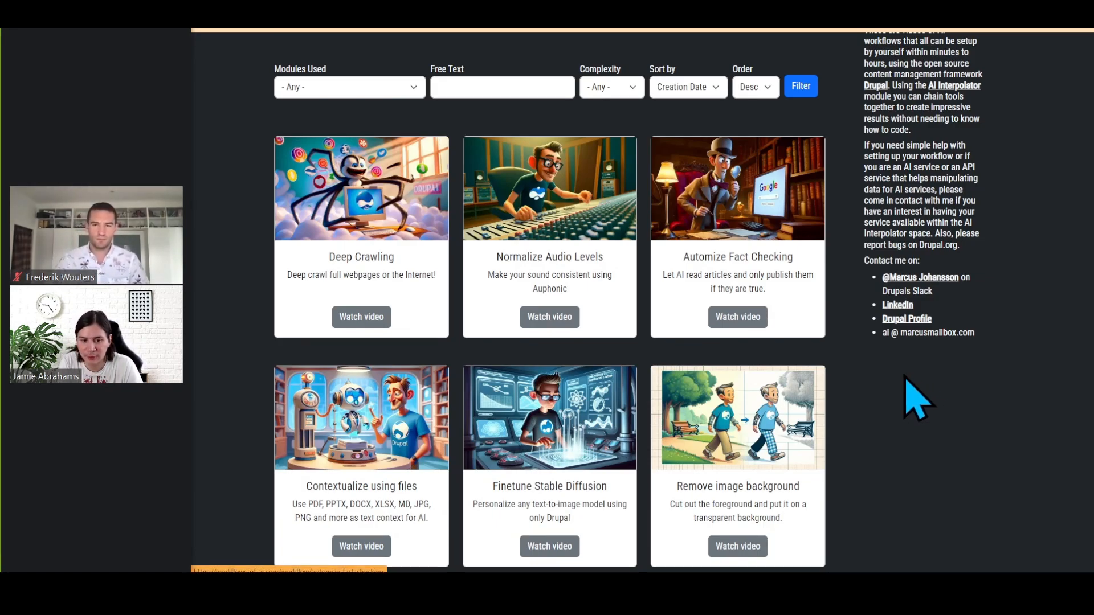
left_click(319, 28)
scroll(478, 364, "down", 2)
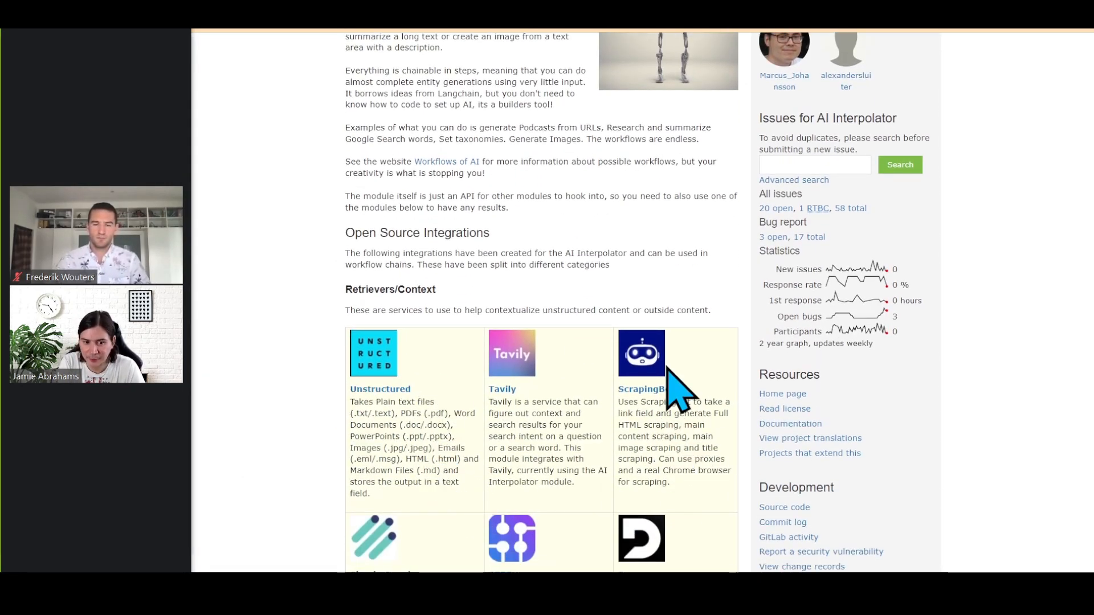
Open the AI Interpolator documentation's Available Plugins page and review the plugin entries from ConvertAPI to Extractor
left_click(451, 29)
scroll(749, 336, "down", 4)
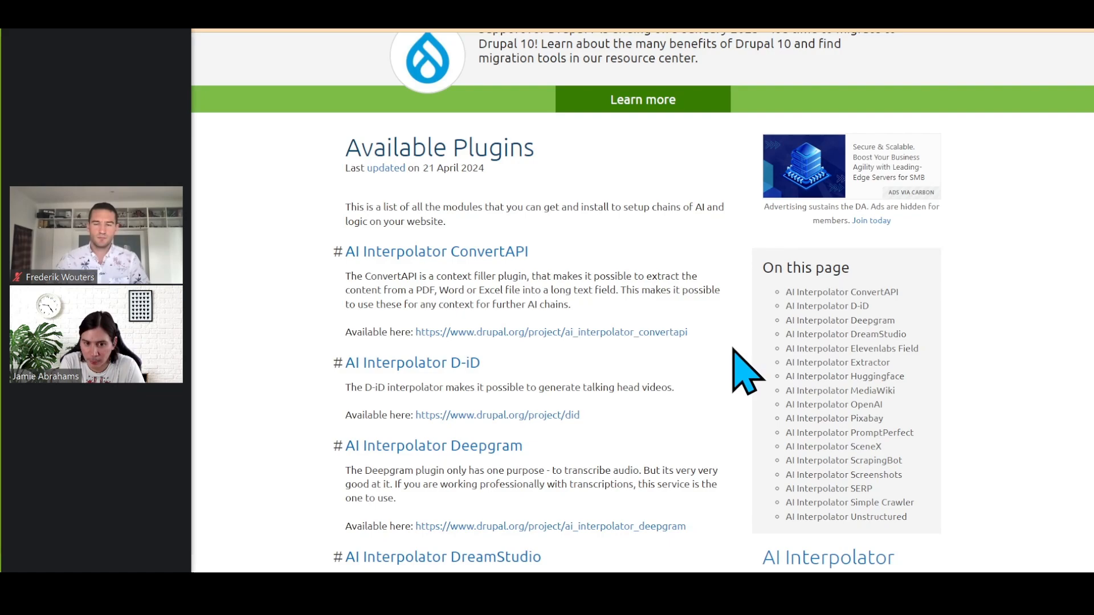
scroll(735, 349, "down", 1)
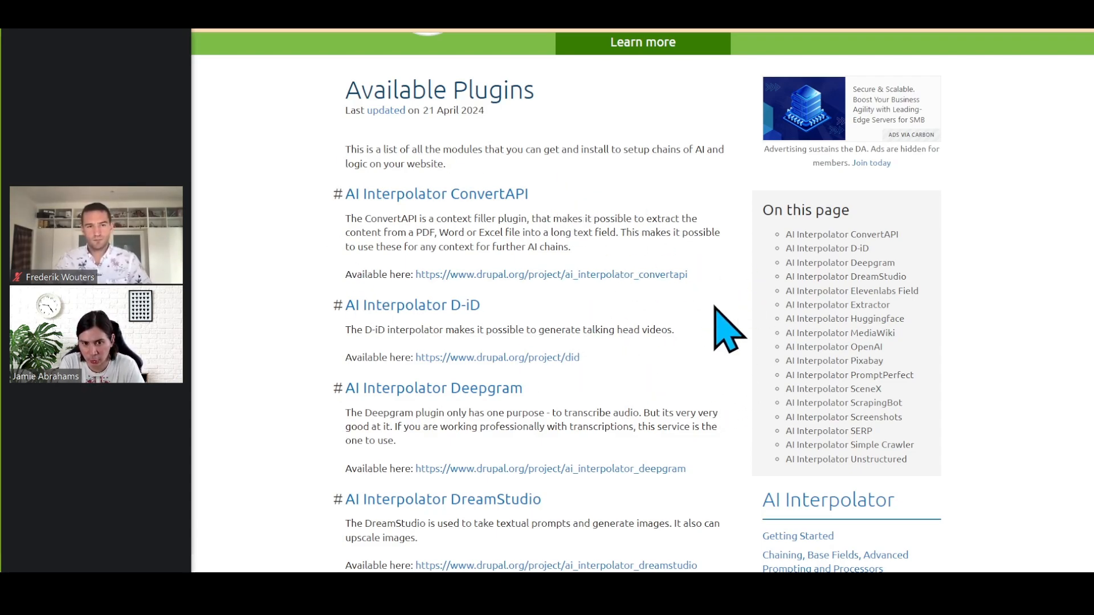
scroll(741, 357, "down", 2)
scroll(742, 346, "down", 2)
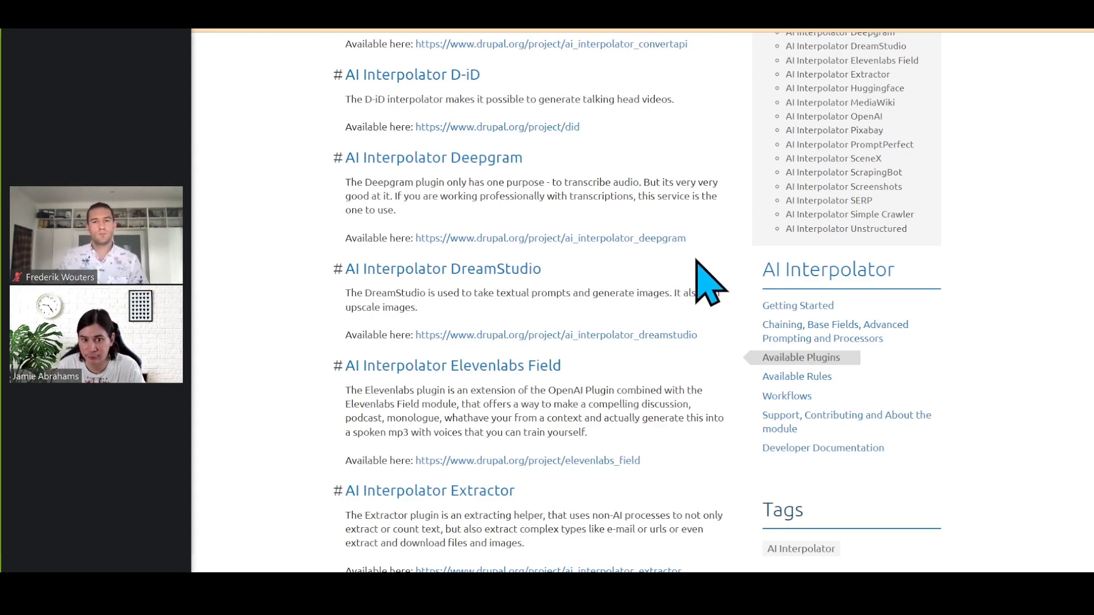
scroll(720, 288, "up", 8)
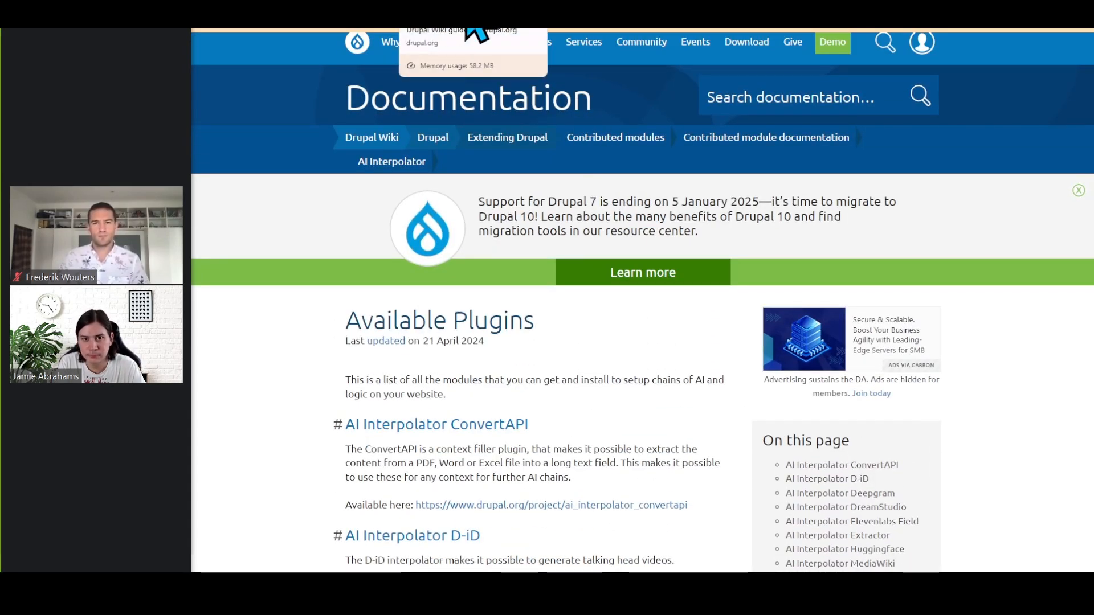
Switch to the Unstructured module's project page and review its version notes, features and additional requirements
left_click(500, 28)
scroll(712, 268, "up", 7)
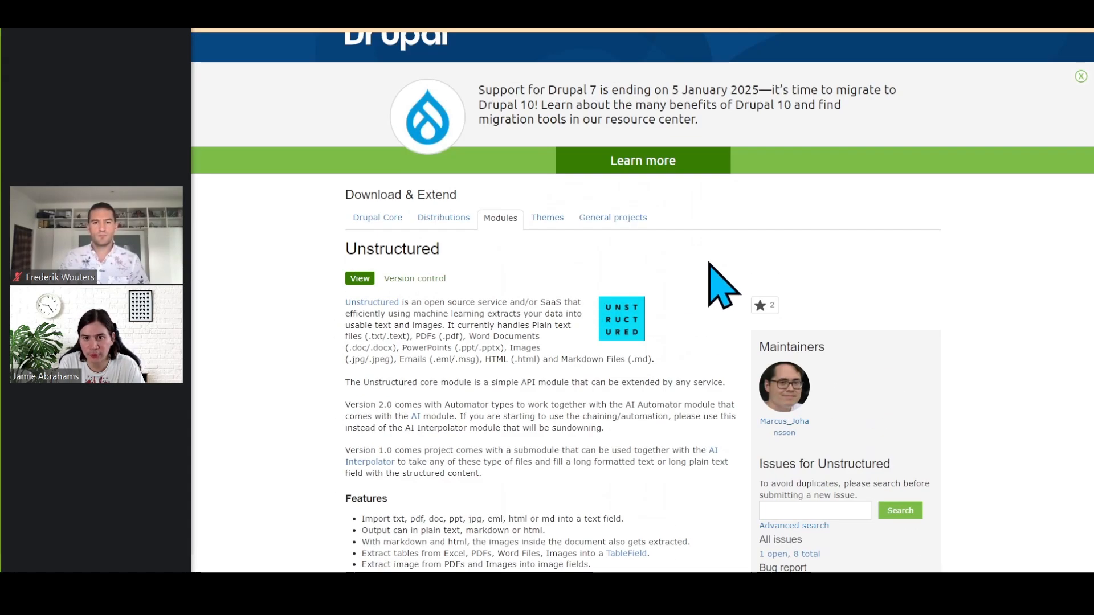
scroll(722, 287, "down", 2)
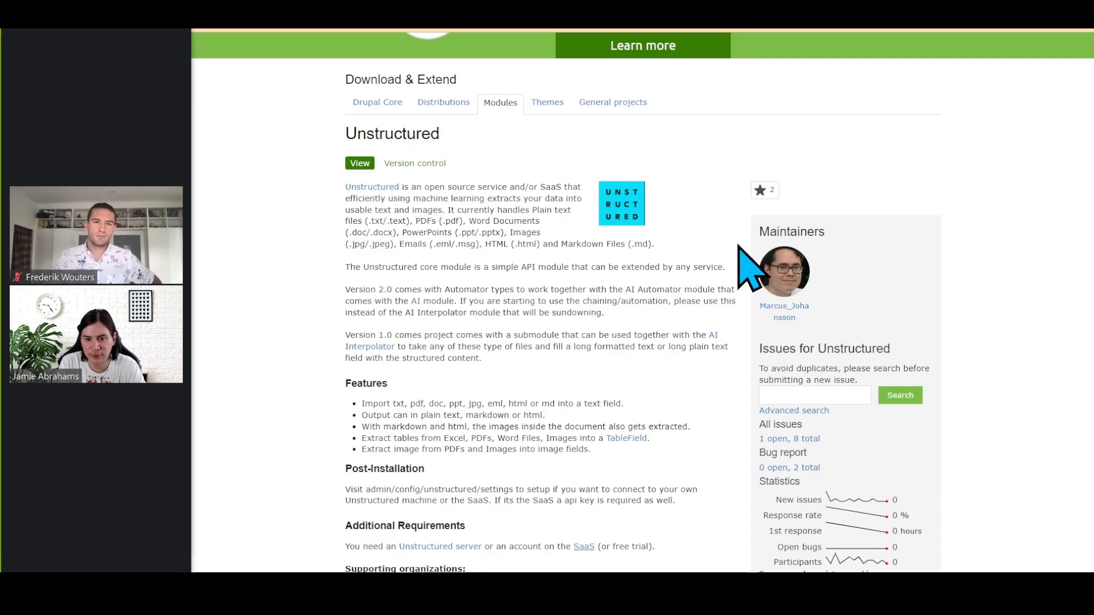
View the Unstructured Serverless API page and open the Unstructured website's home page to read its introduction
left_click(562, 41)
scroll(682, 336, "up", 5)
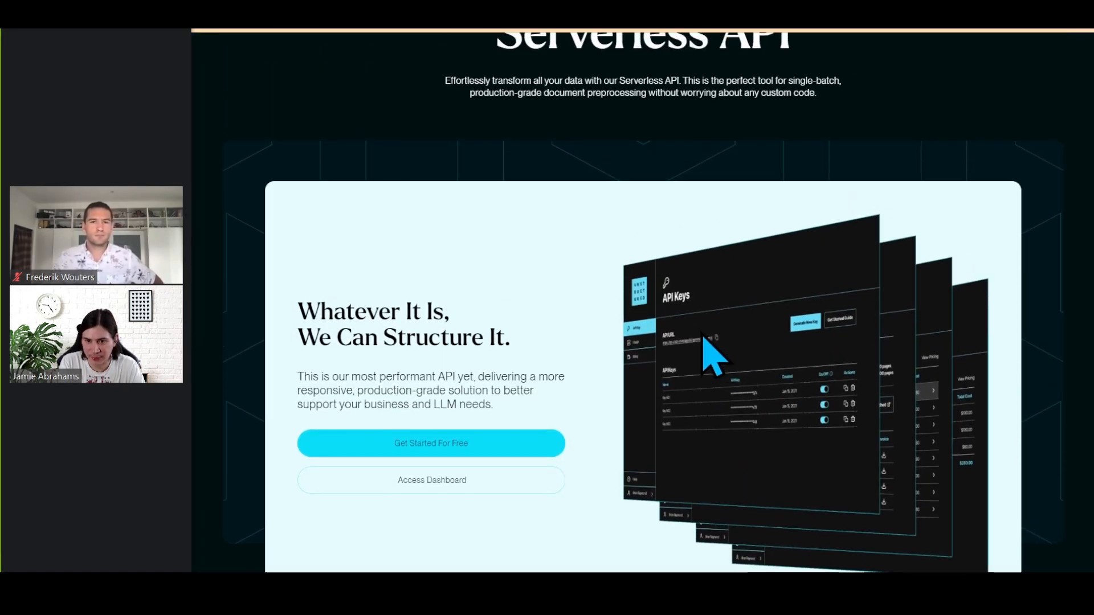
scroll(709, 345, "up", 1)
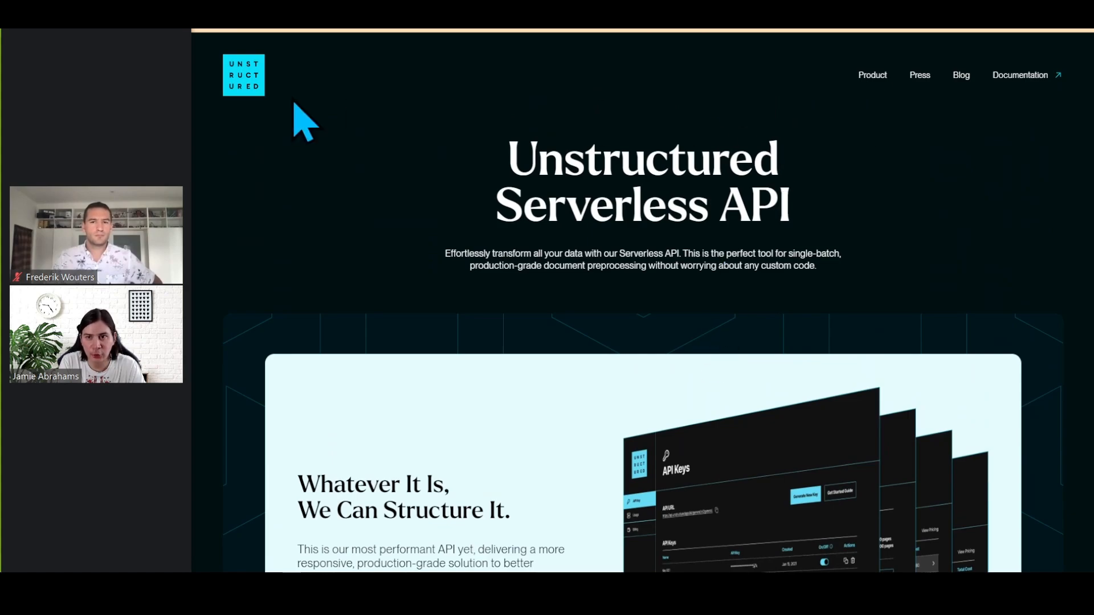
left_click(259, 90)
scroll(450, 302, "down", 1)
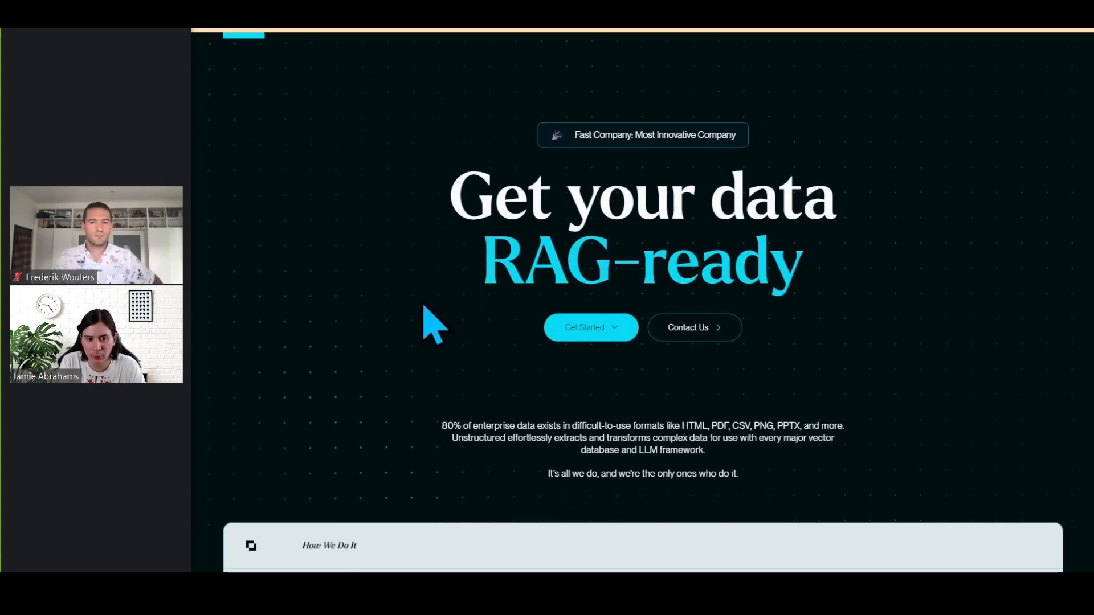
Show the Unstructured account's API Keys page and review the API key and host settings on the Drupal site's Setup Unstructured Settings page
left_click(587, 327)
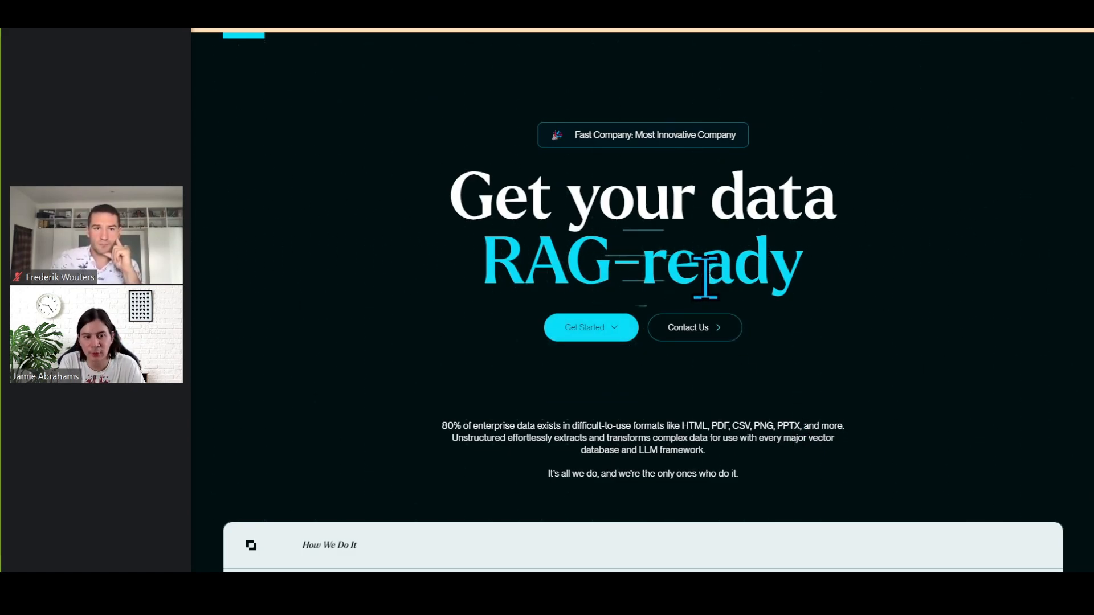
left_click(621, 29)
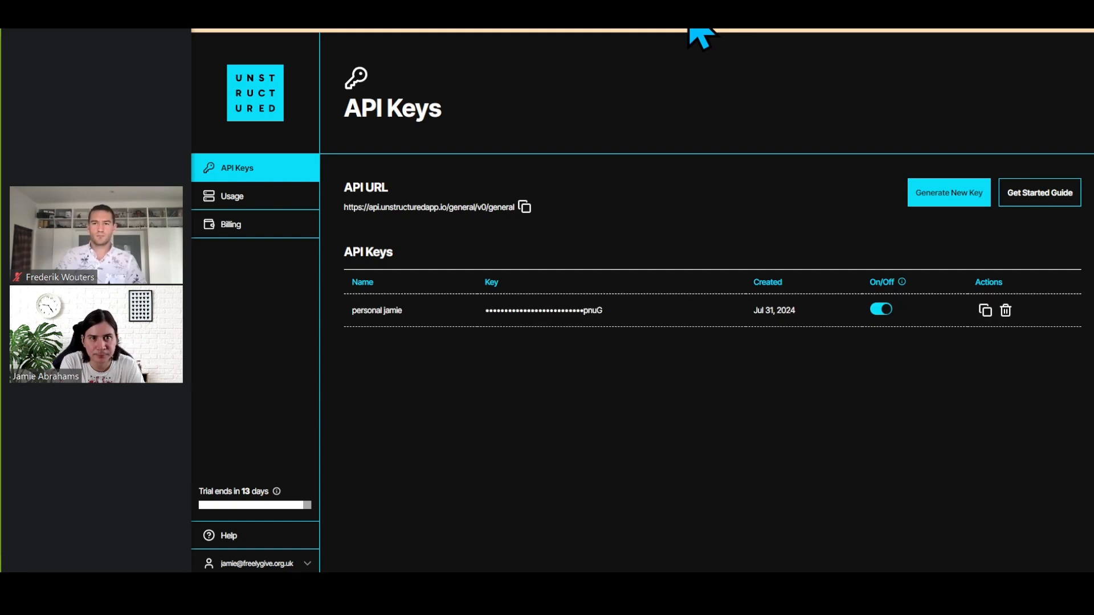
left_click(826, 29)
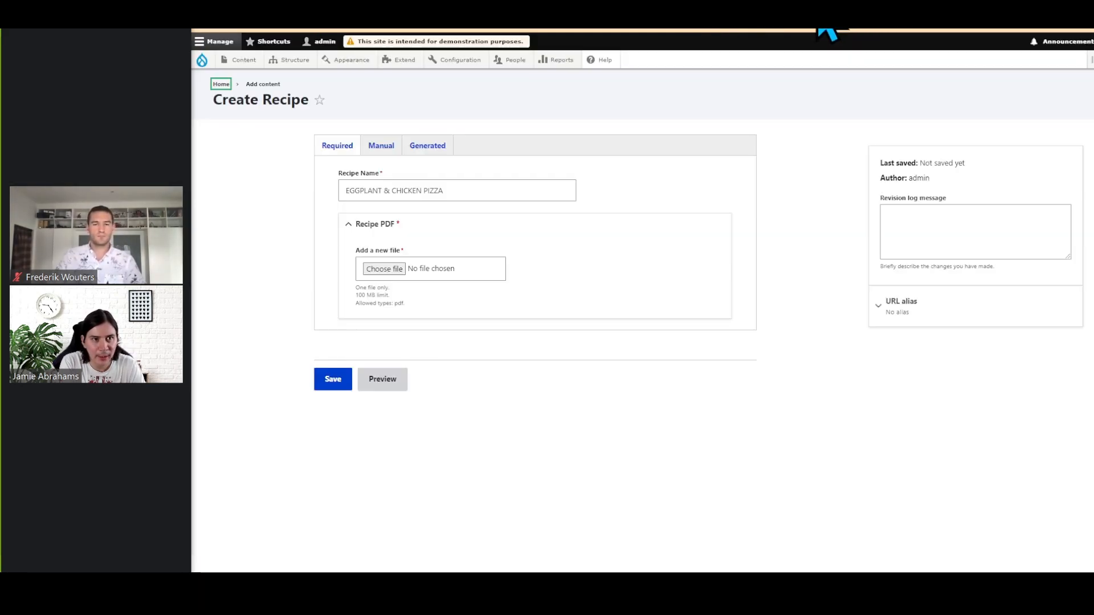
left_click(873, 29)
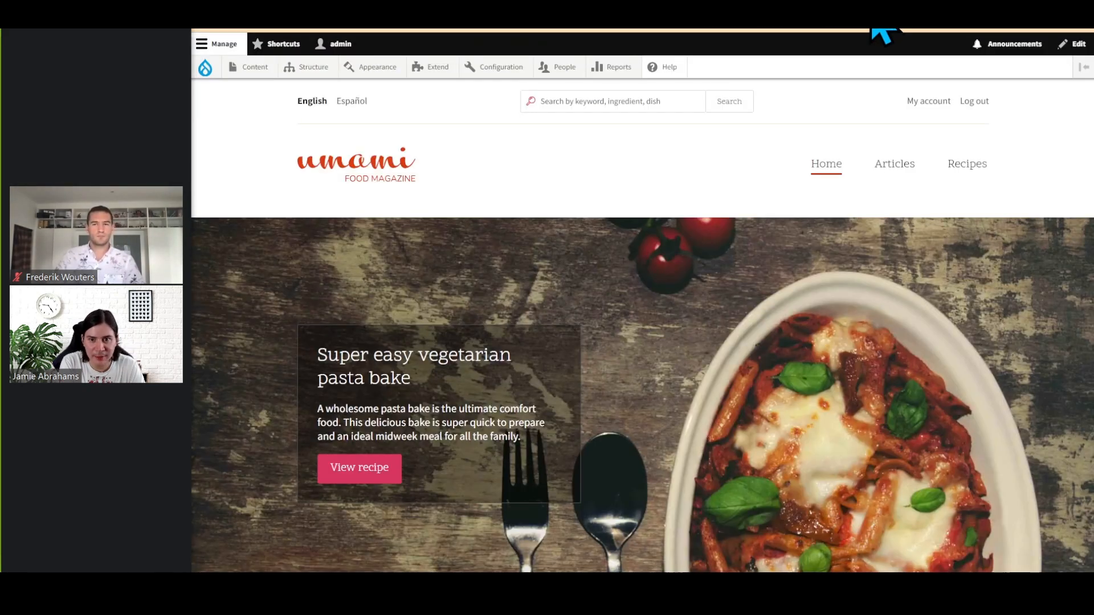
left_click(916, 30)
mouse_move(517, 71)
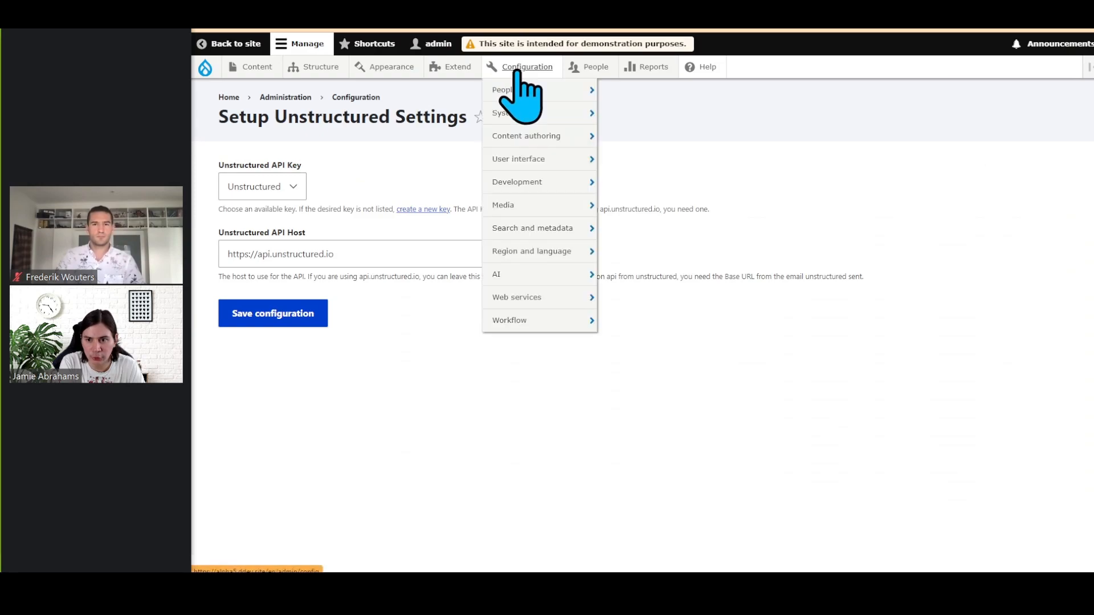
mouse_move(561, 299)
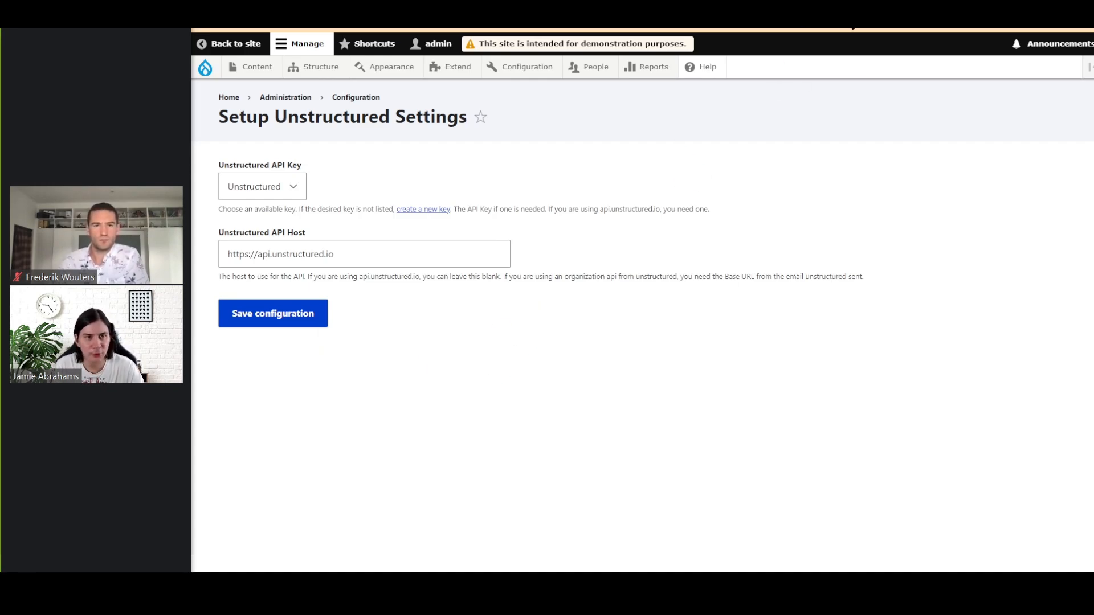
Return to the Umami home page and open the Create Recipe form without field tabs to review its fields
left_click(748, 1)
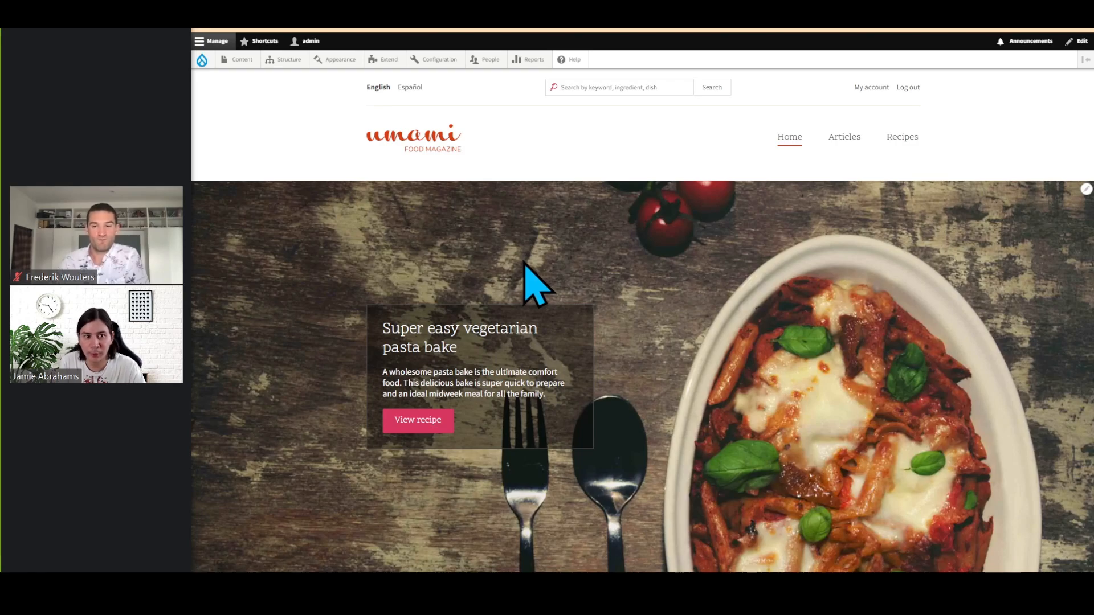
scroll(542, 259, "down", 2)
scroll(693, 293, "up", 2)
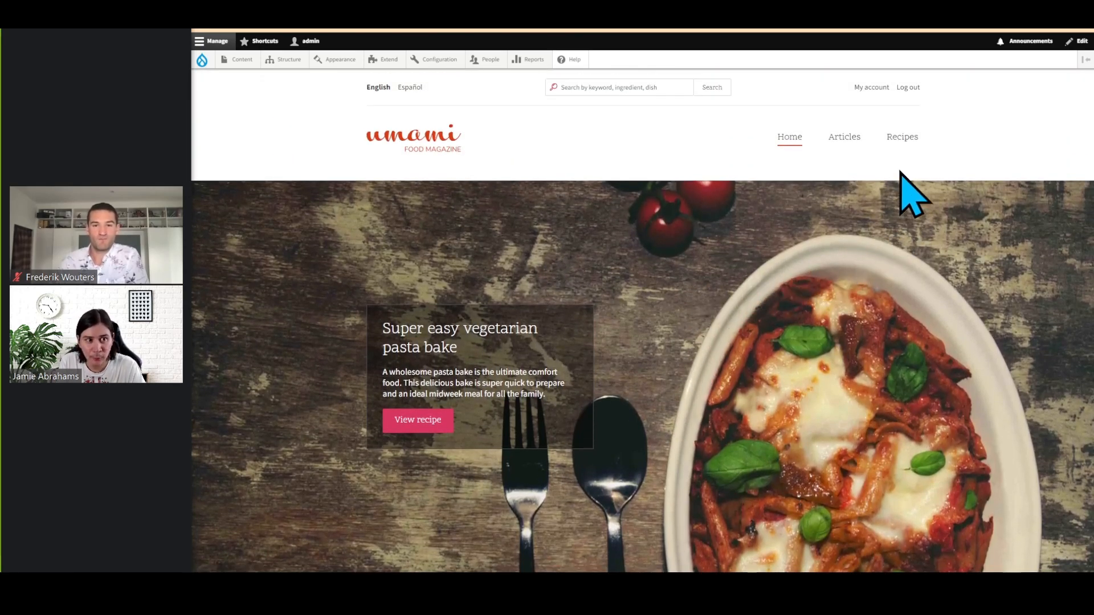
key("ctrl+plus")
key("ctrl+plus")
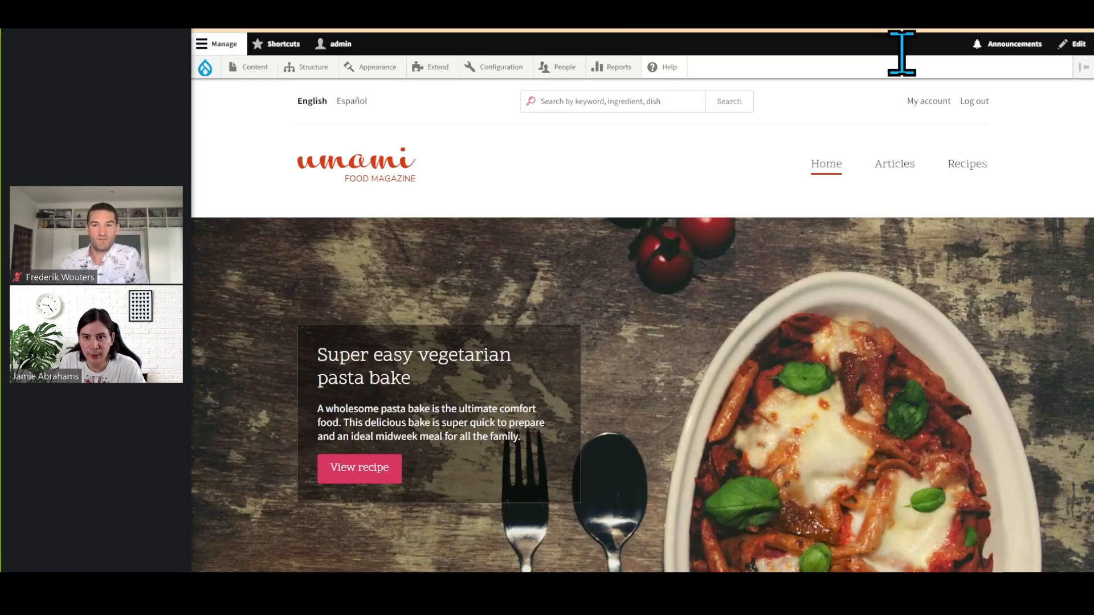
mouse_move(242, 63)
mouse_move(272, 91)
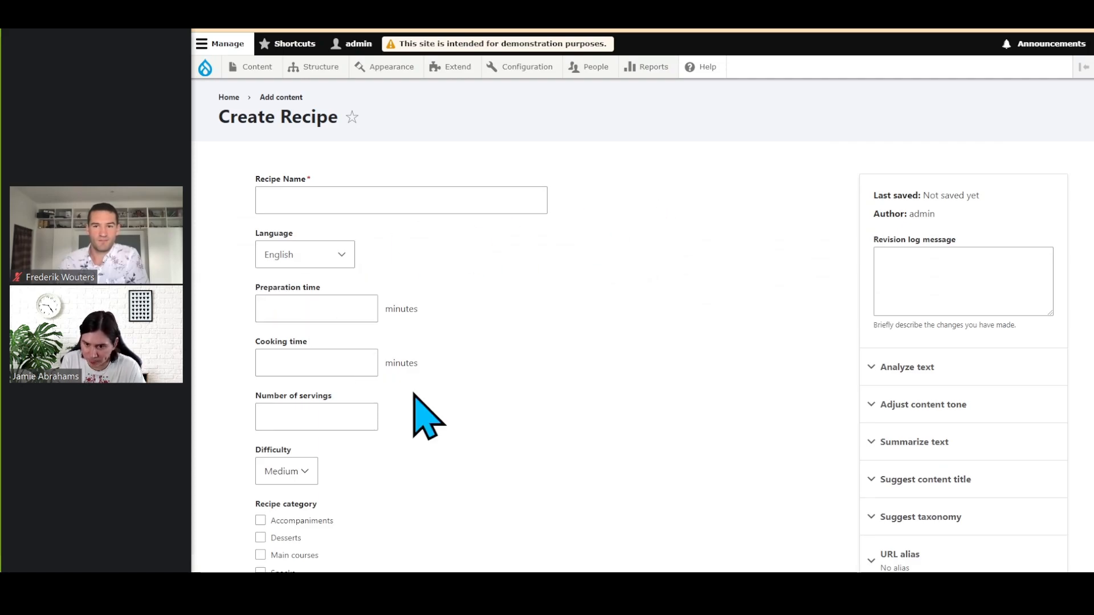
scroll(478, 417, "down", 2)
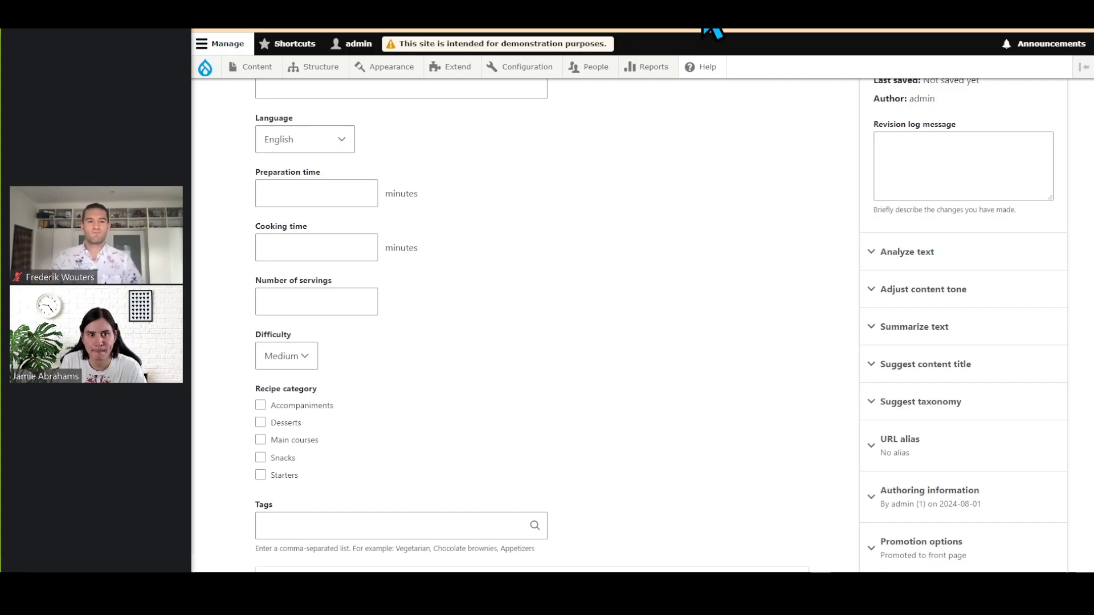
Switch to the tabbed Create Recipe form and review its Manual and Generated fields
left_click(704, 5)
left_click(758, 27)
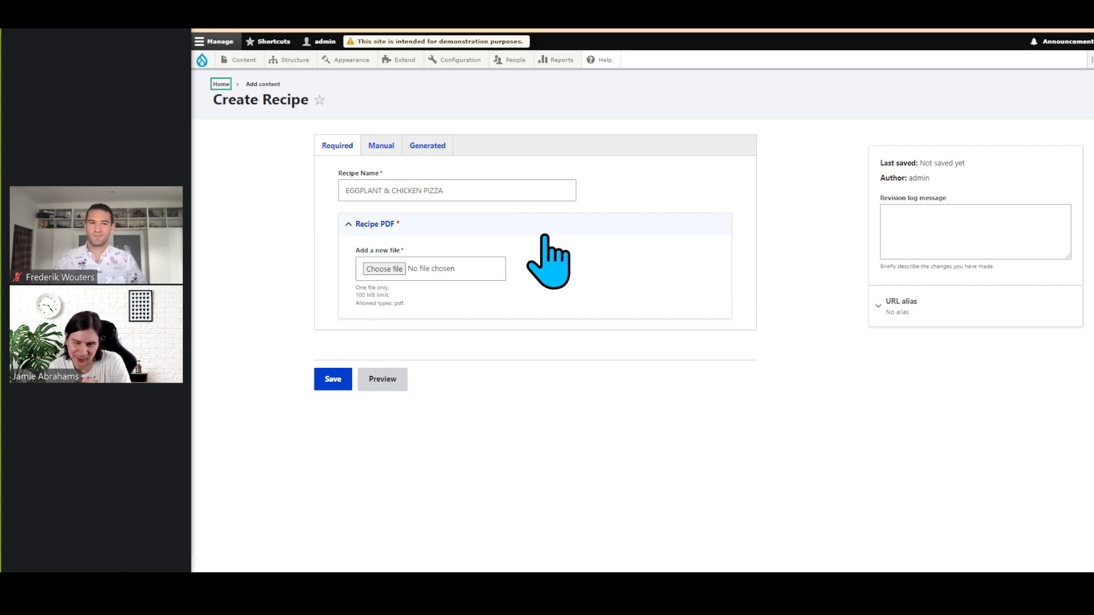
left_click(373, 146)
scroll(640, 305, "down", 8)
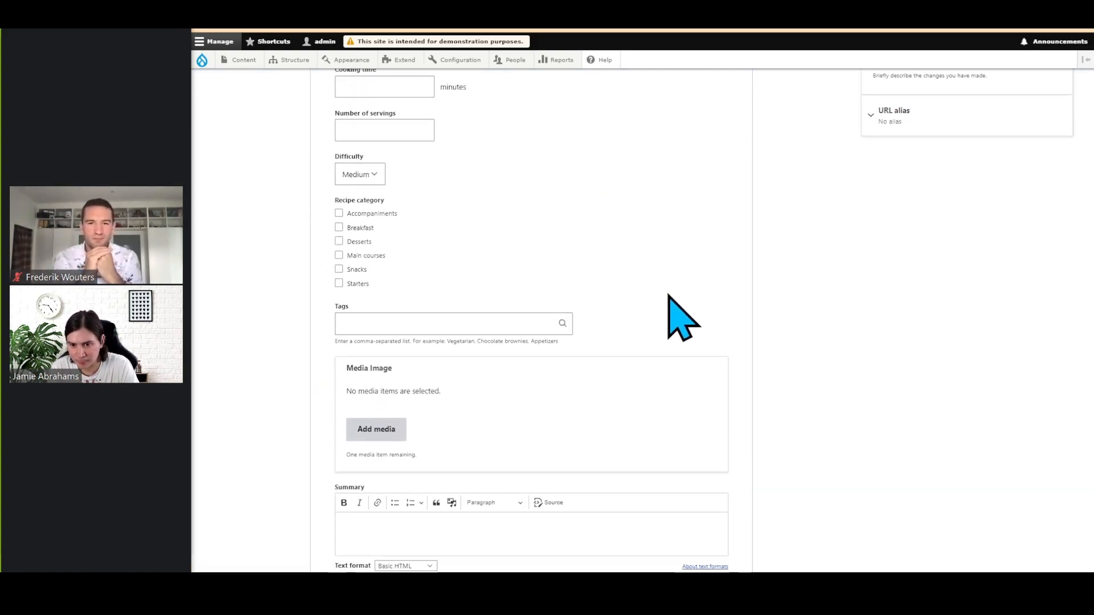
scroll(756, 307, "down", 2)
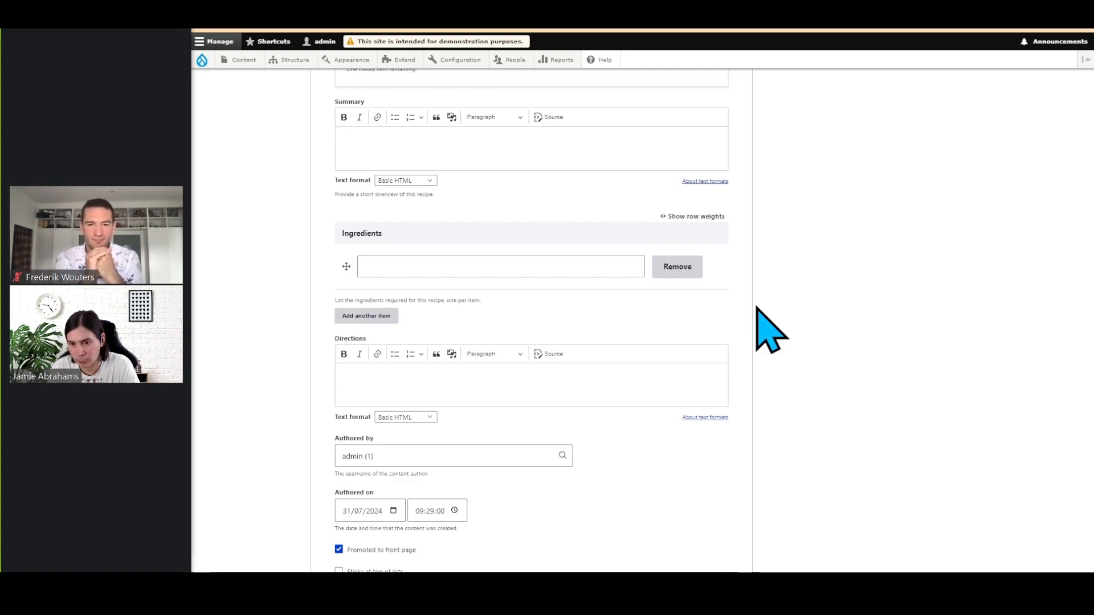
scroll(741, 324, "up", 10)
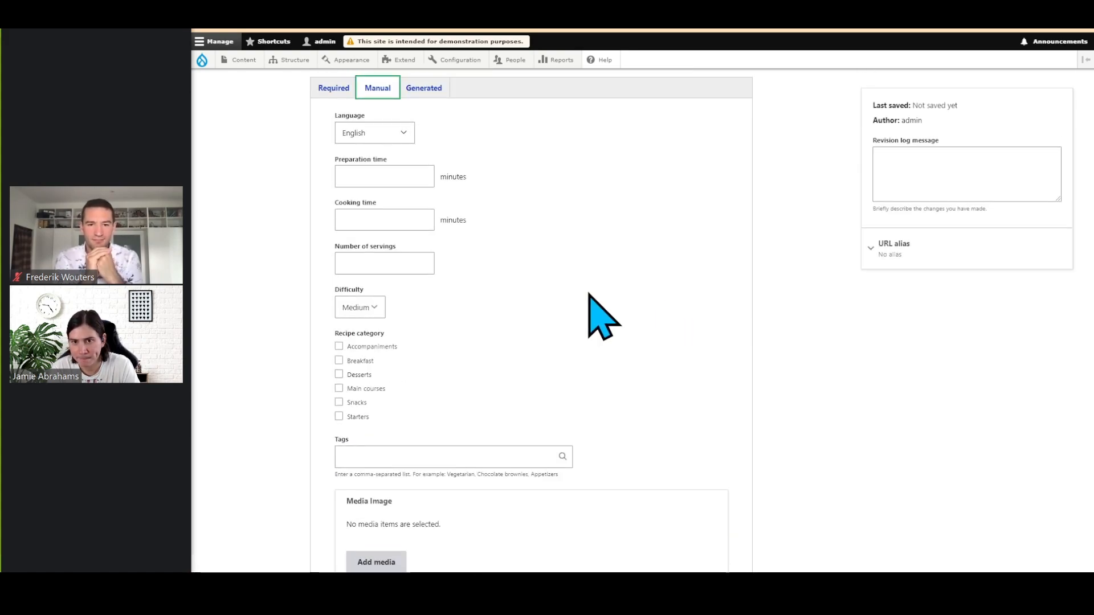
left_click(430, 99)
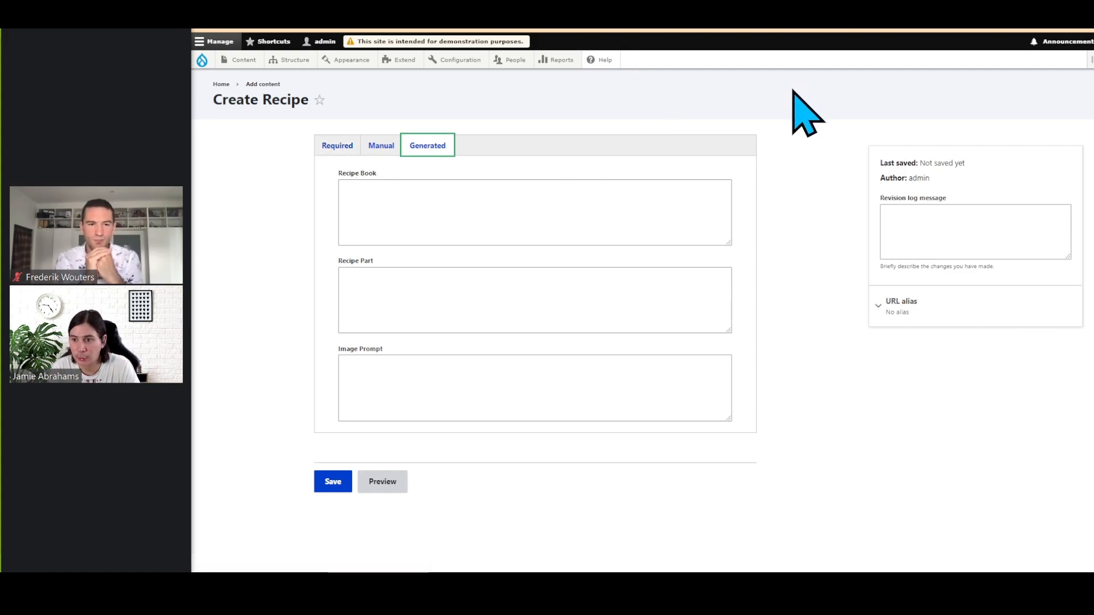
Switch to the Five ingredient recipies PDF and view the Eggplant & Chicken Pizza recipe on page 3
left_click(828, 30)
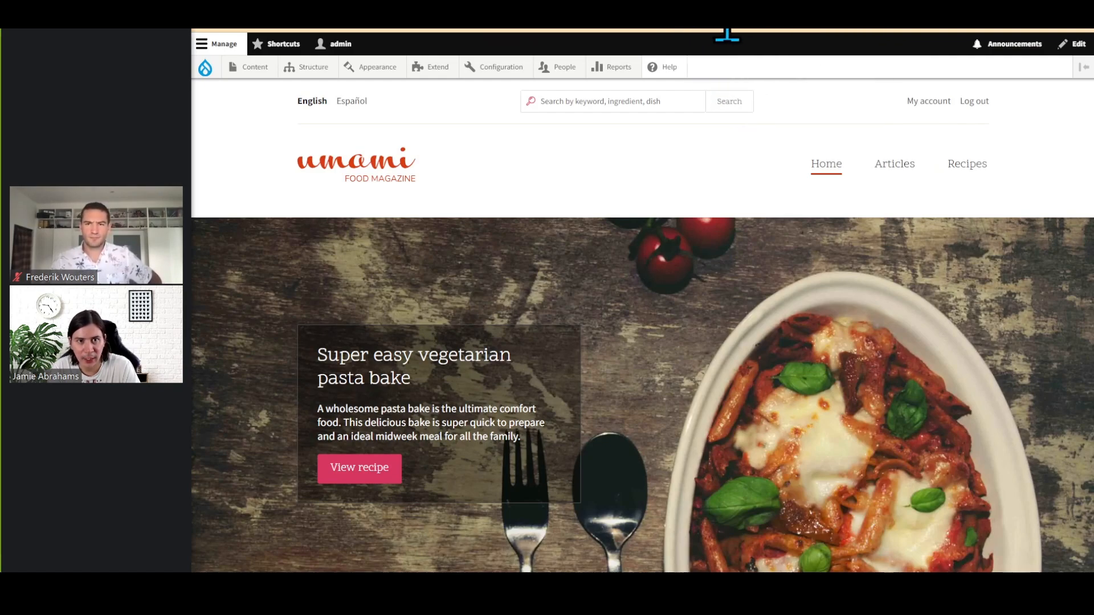
left_click(762, 29)
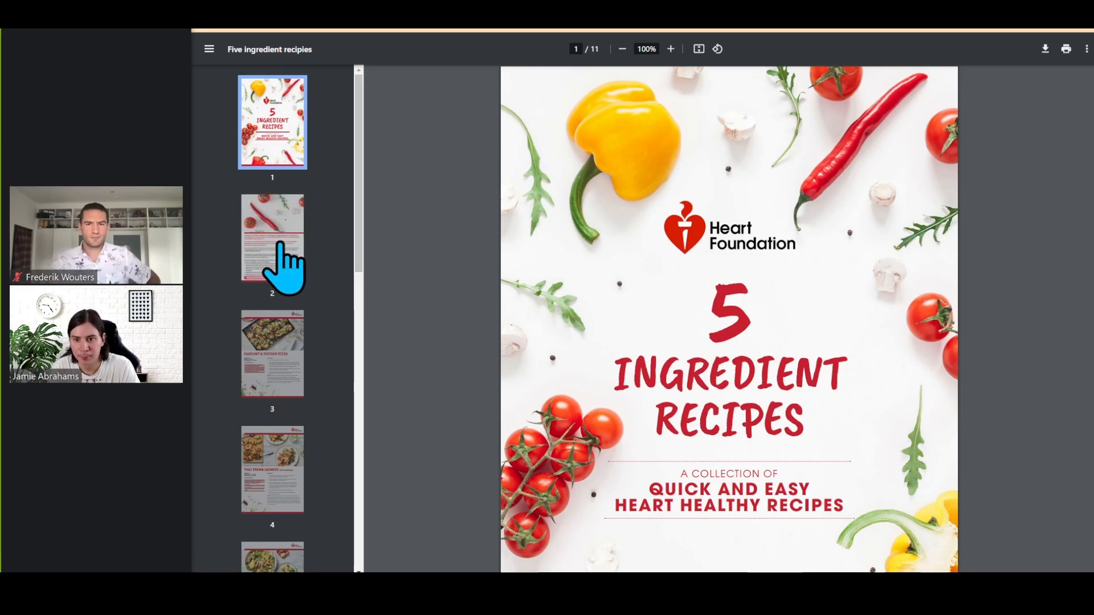
scroll(285, 307, "down", 2)
left_click(284, 296)
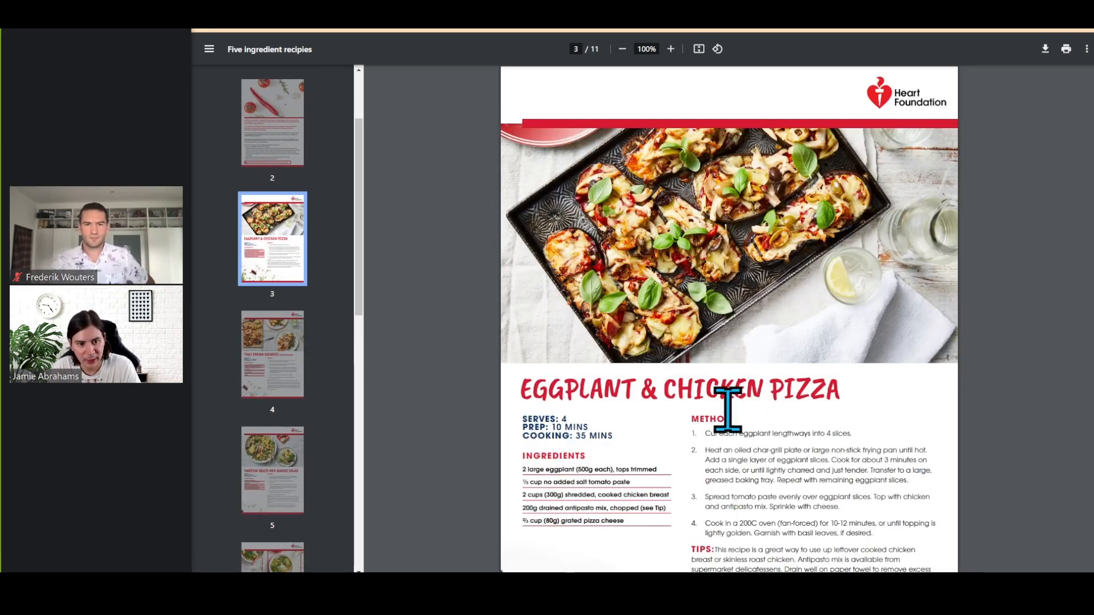
scroll(655, 313, "down", 3)
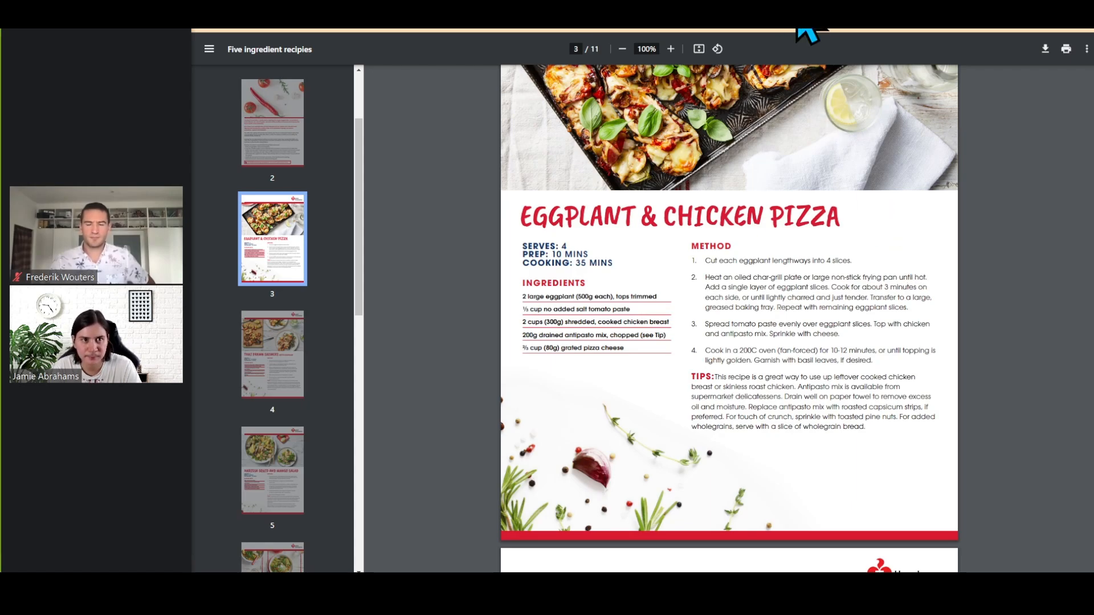
Return to the Umami site and open the Manage fields page of the Recipe content type
left_click(797, 2)
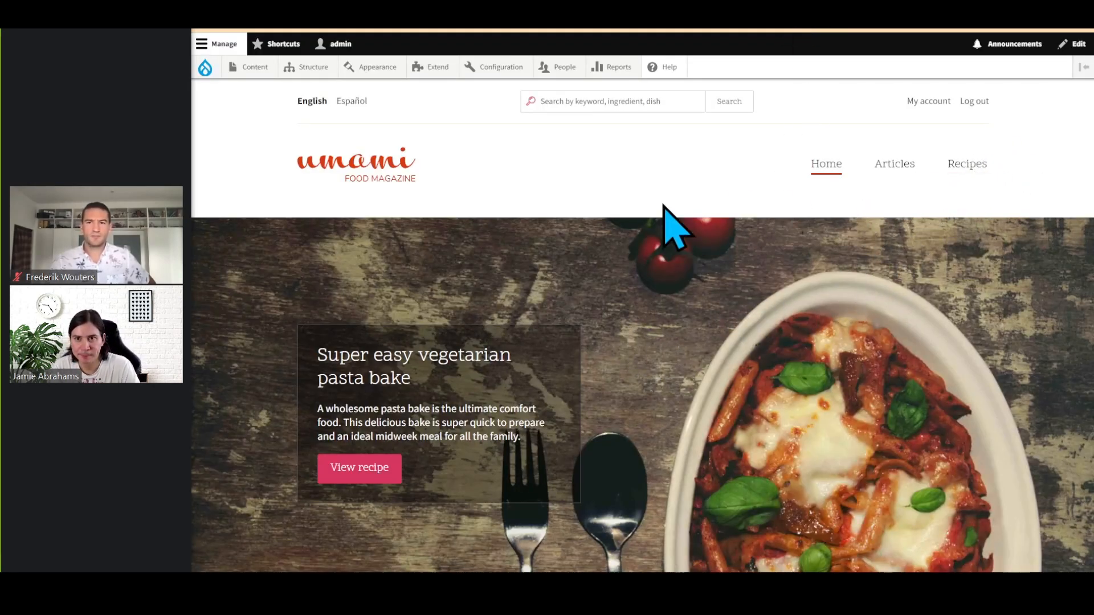
mouse_move(313, 73)
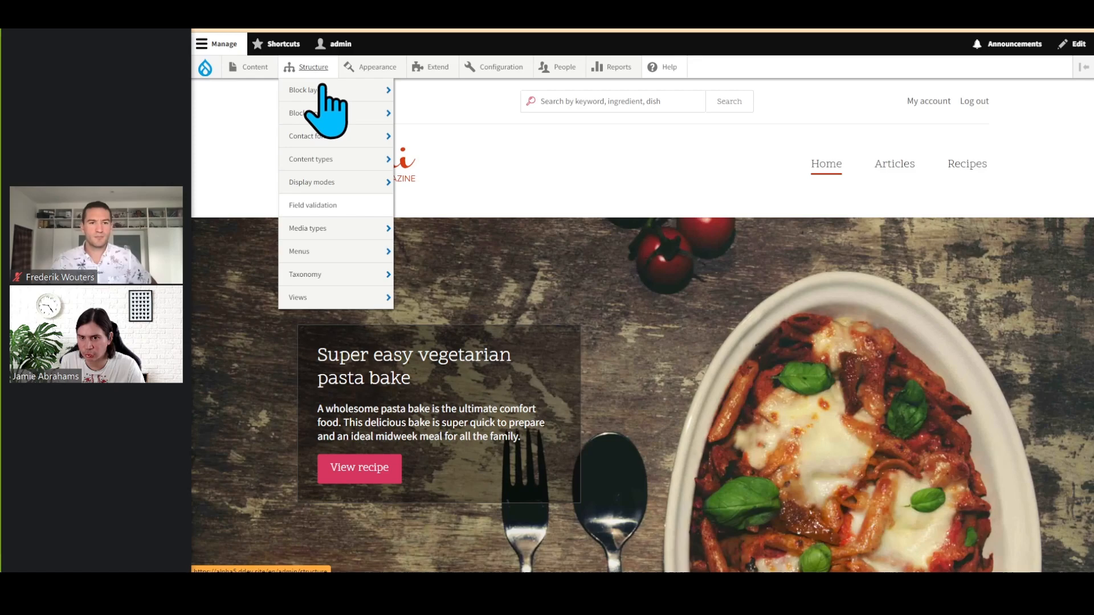
mouse_move(342, 159)
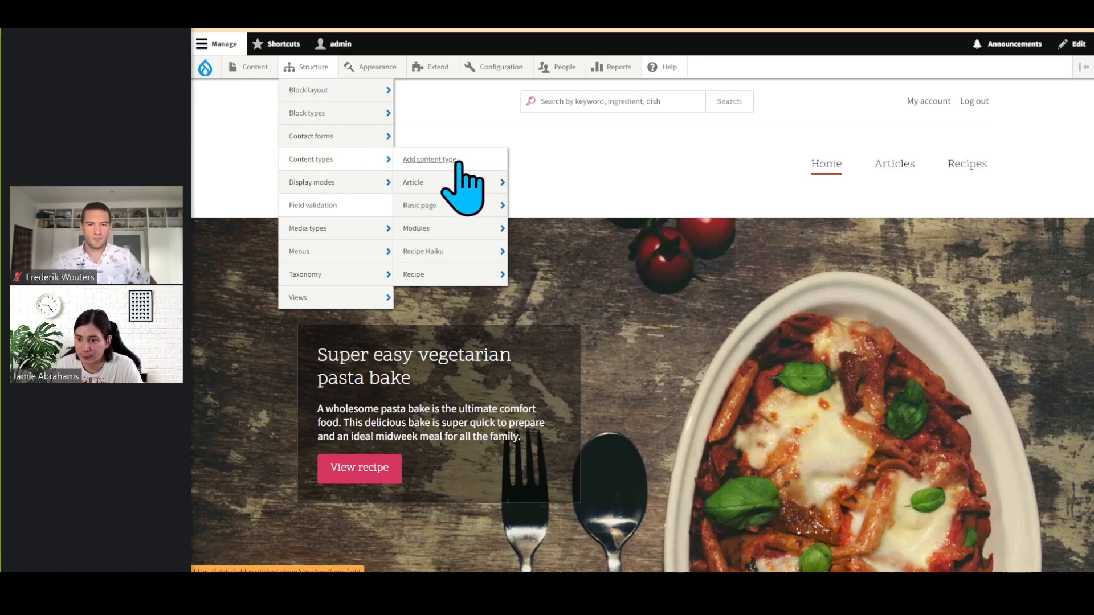
mouse_move(468, 204)
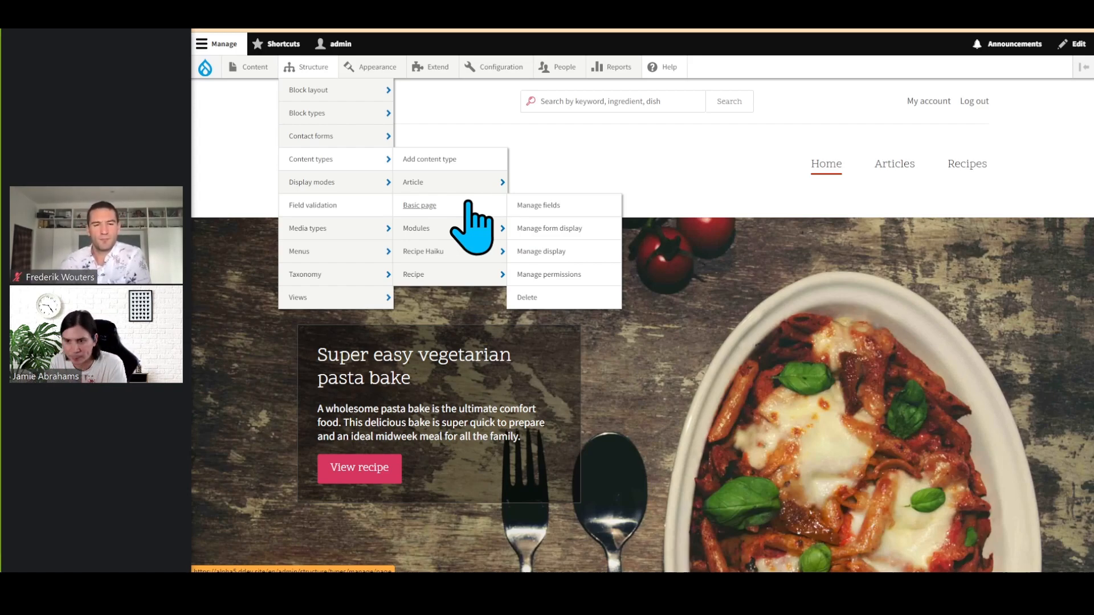
left_click(532, 206)
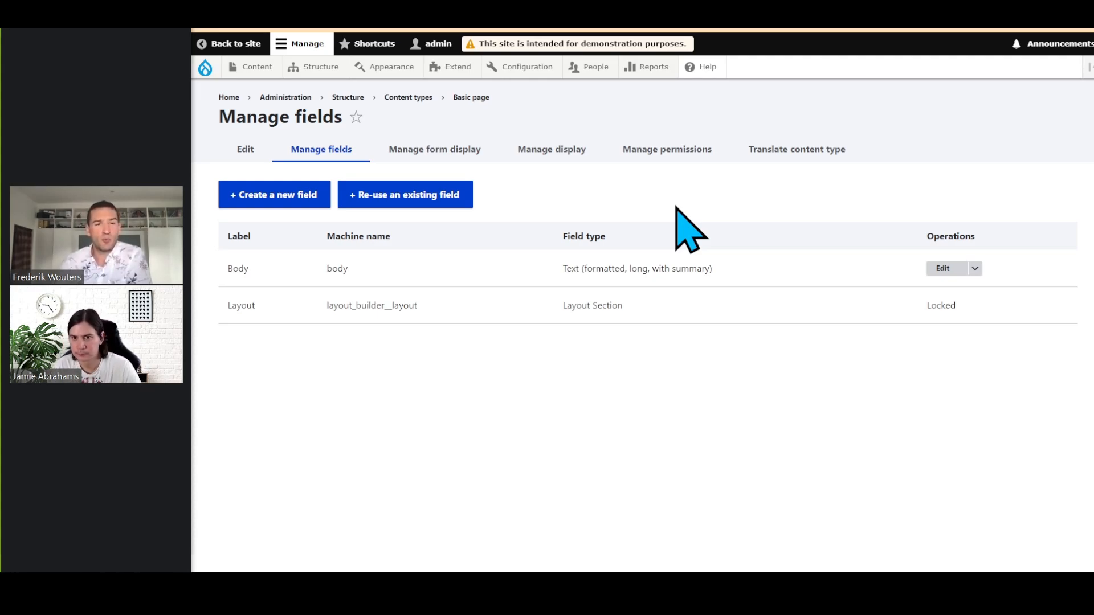
left_click(419, 98)
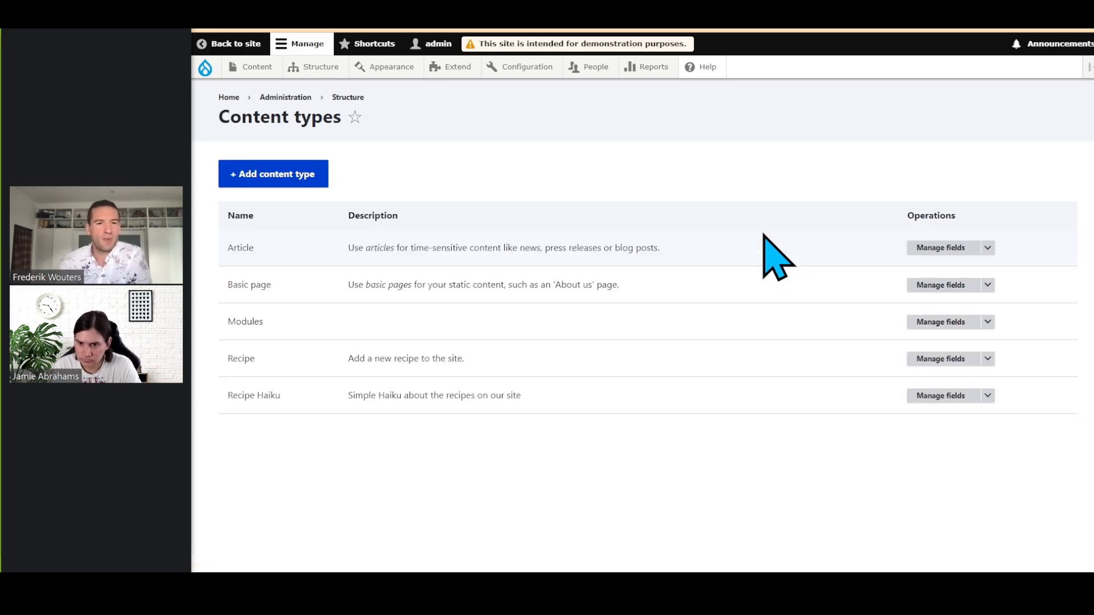
left_click(929, 358)
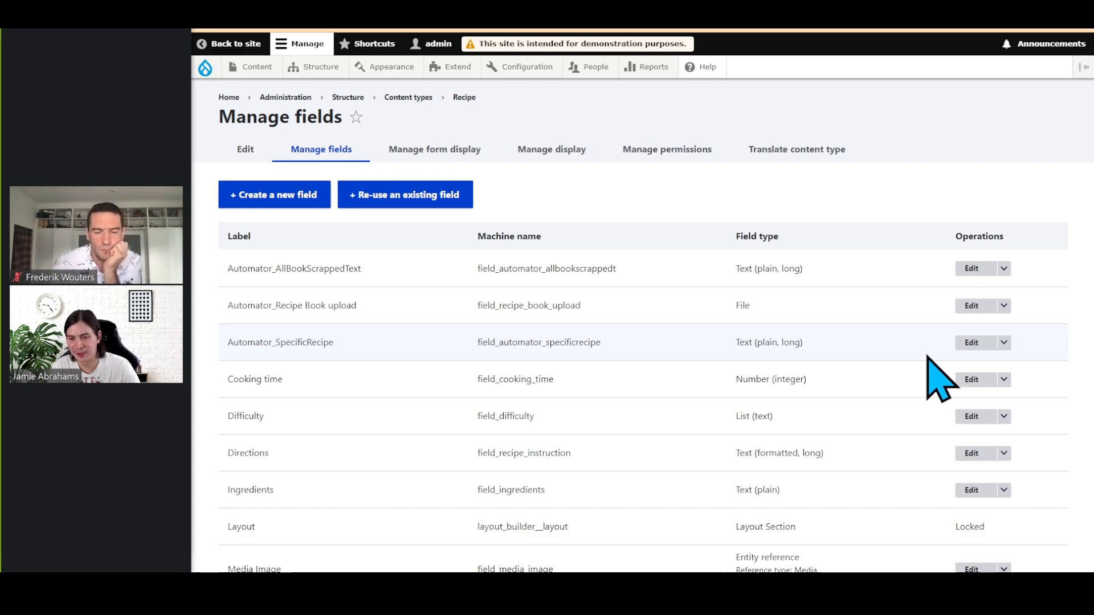
Highlight the Automator_Recipe Book upload field in the Recipe content type's field list
left_click_drag(280, 305, 498, 294)
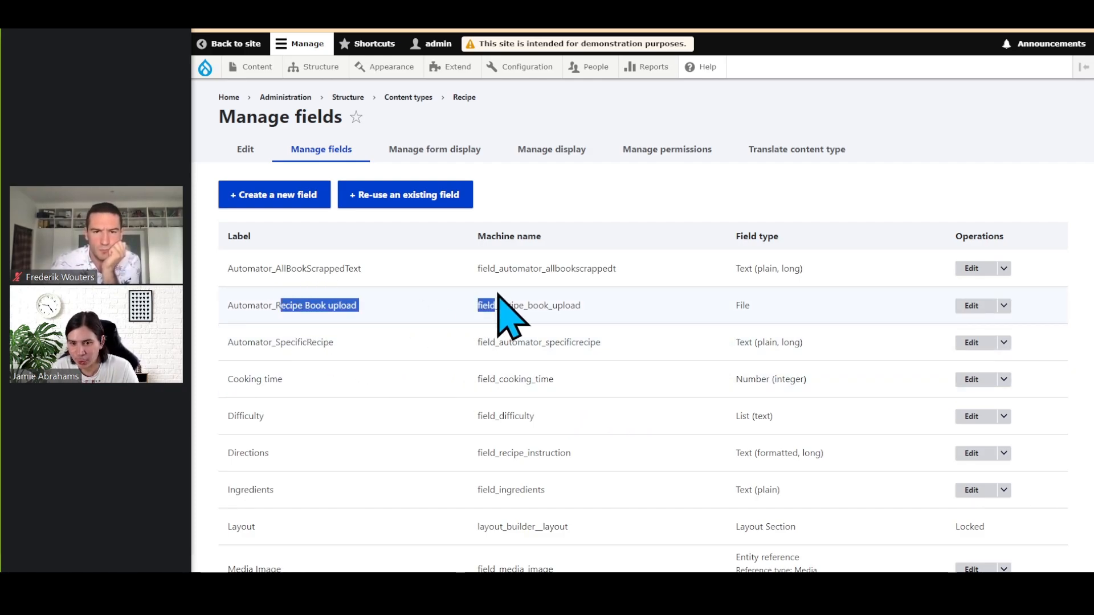
left_click(544, 299)
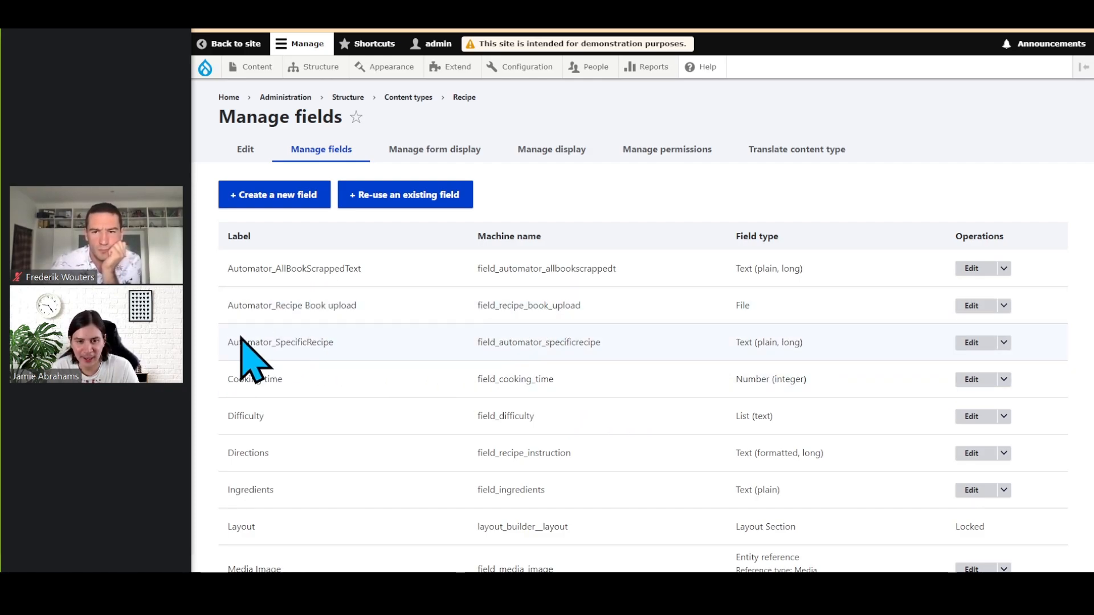
left_click_drag(227, 306, 391, 308)
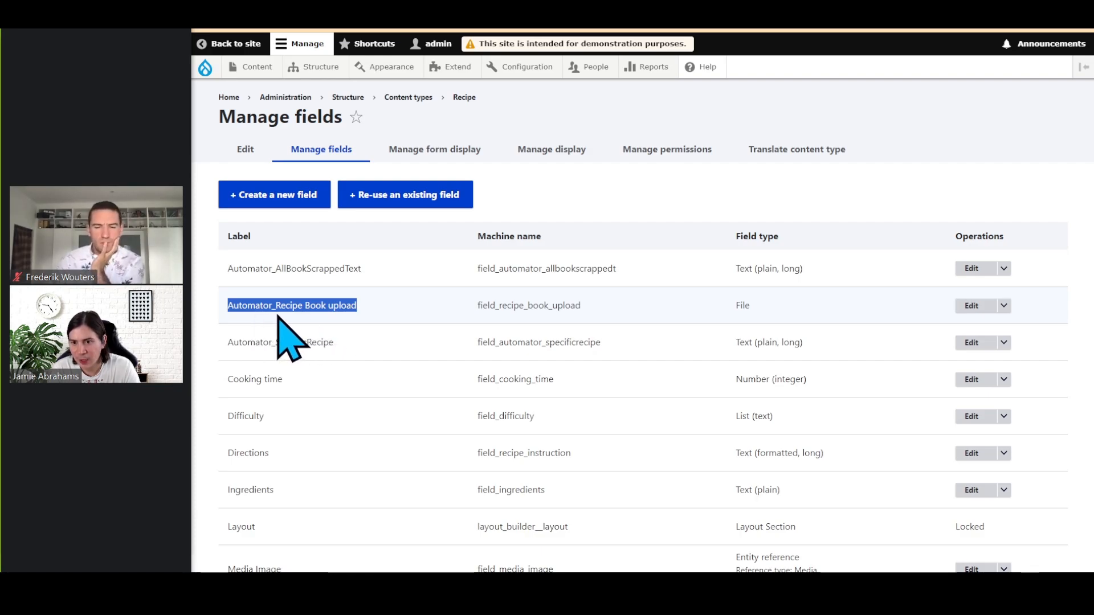
Review the Automator_Recipe Book upload field's storage, file extension and upload settings, and return to the Recipe field list
left_click(982, 307)
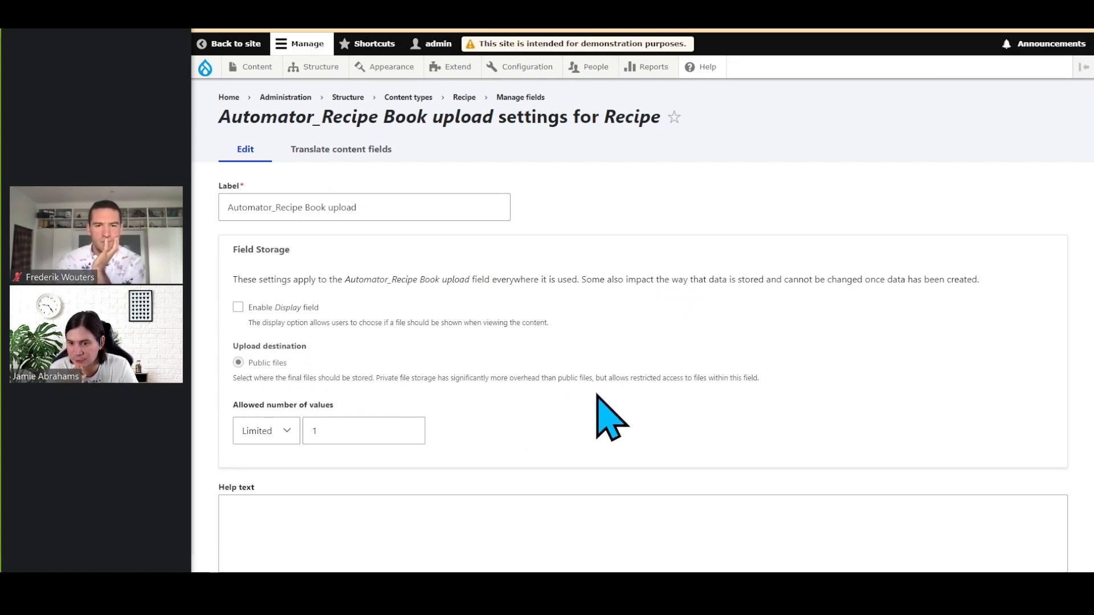
scroll(609, 419, "down", 1)
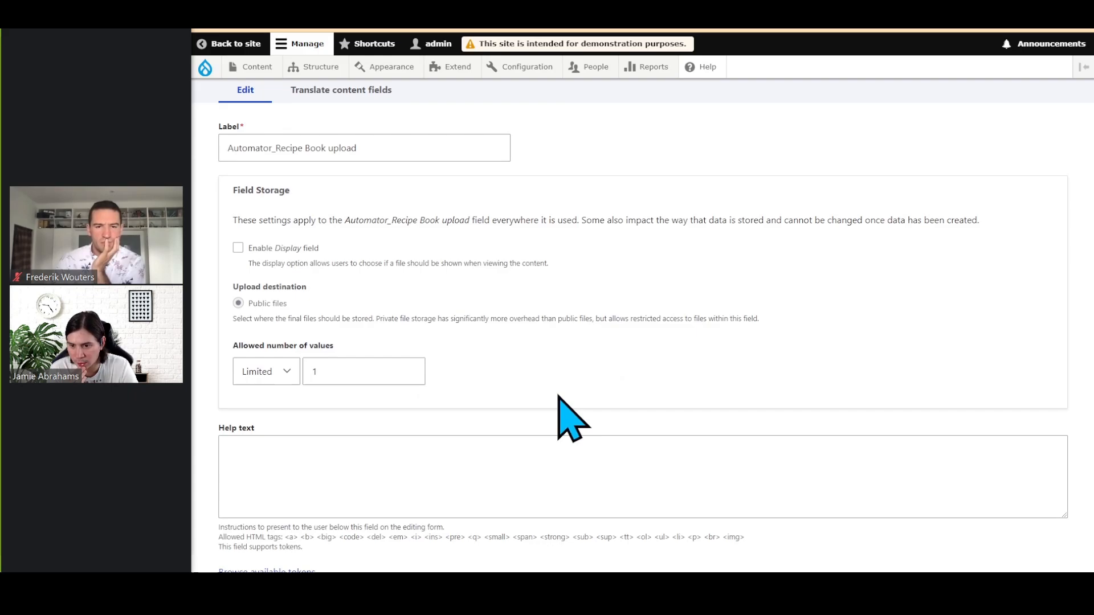
scroll(621, 467, "down", 6)
scroll(621, 467, "down", 1)
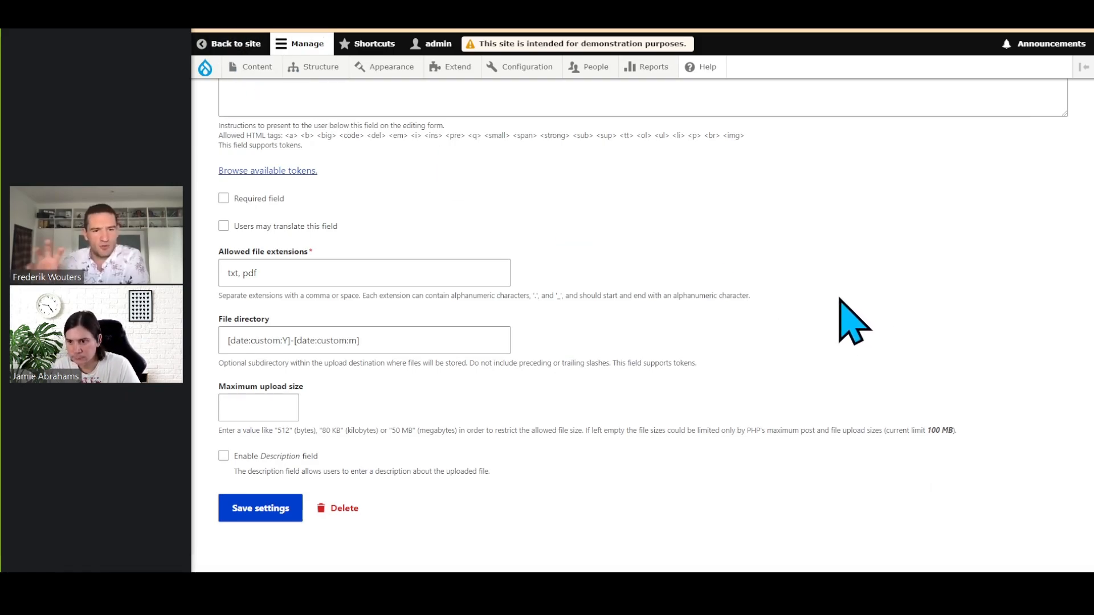
left_click(210, 32)
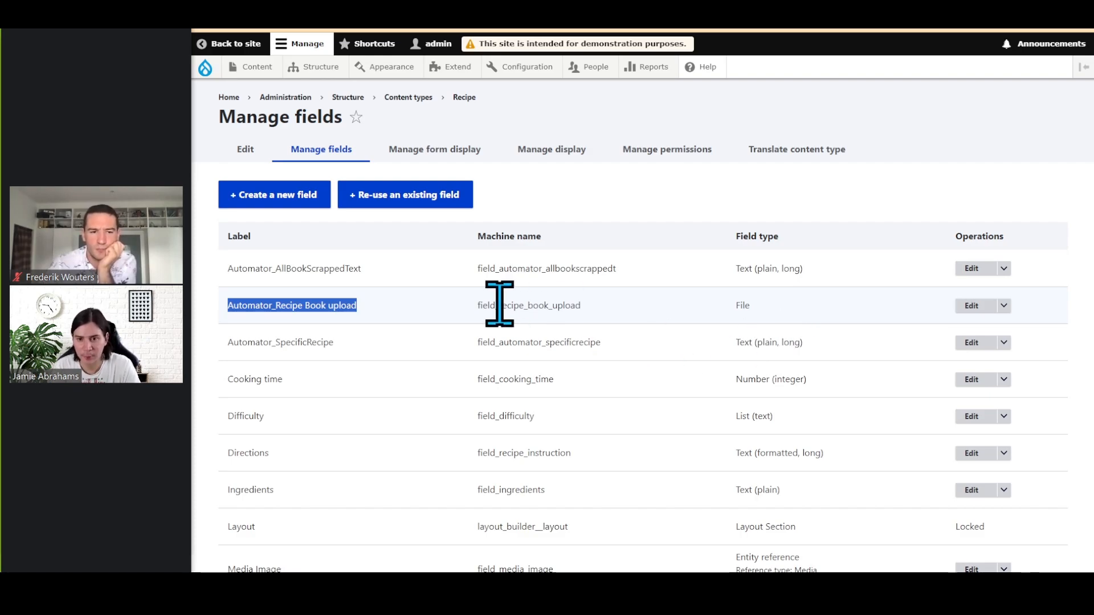
left_click(417, 275)
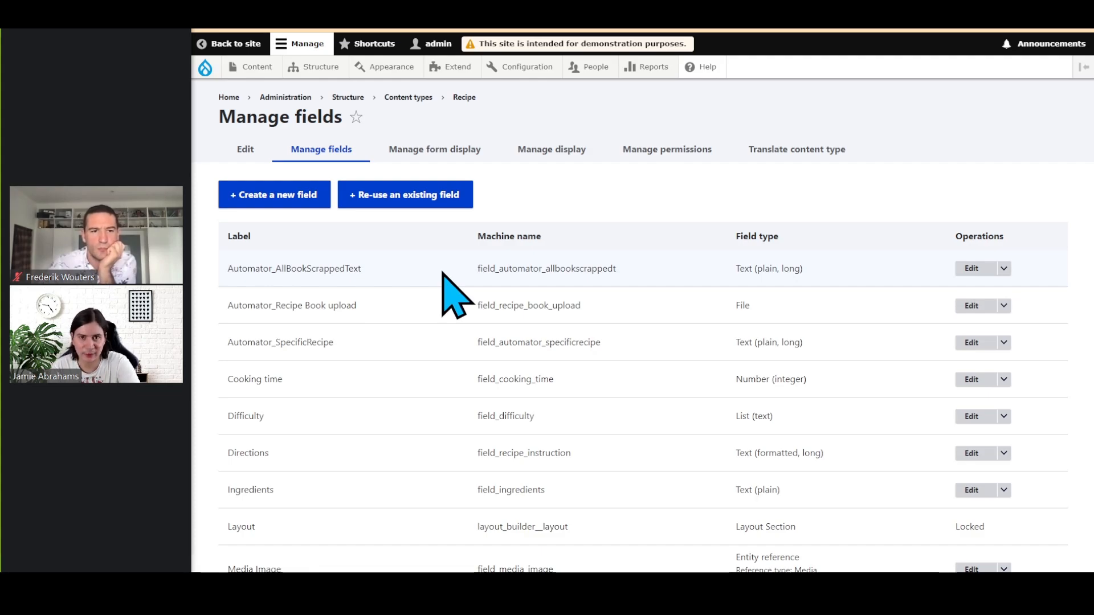
Check the Eggplant & Chicken Pizza recipe in the Five ingredient recipies PDF and return to the Recipe field list
left_click(725, 30)
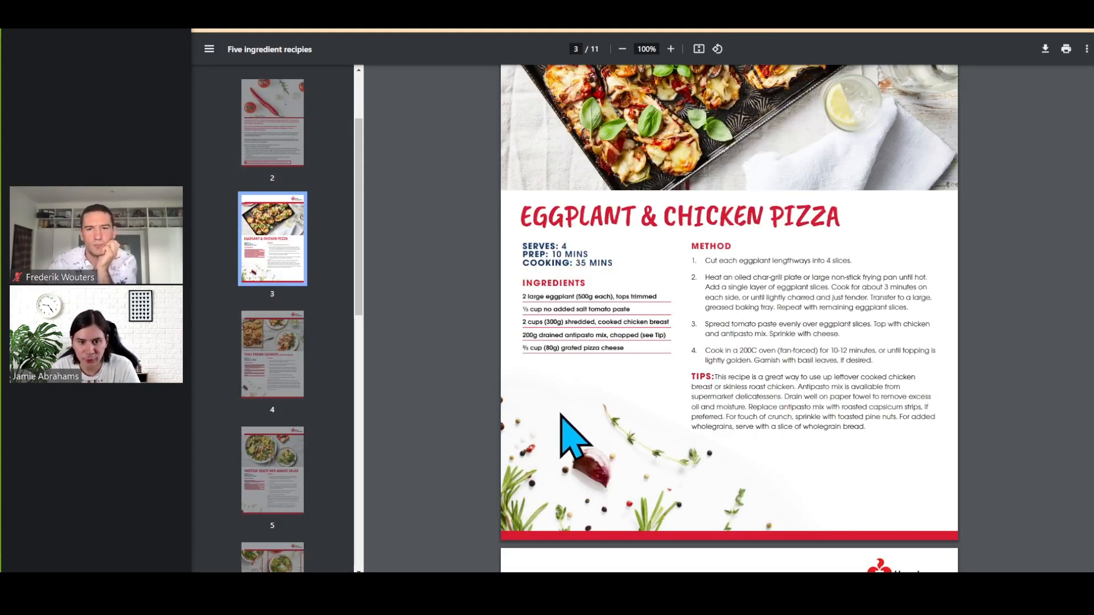
scroll(618, 447, "up", 1)
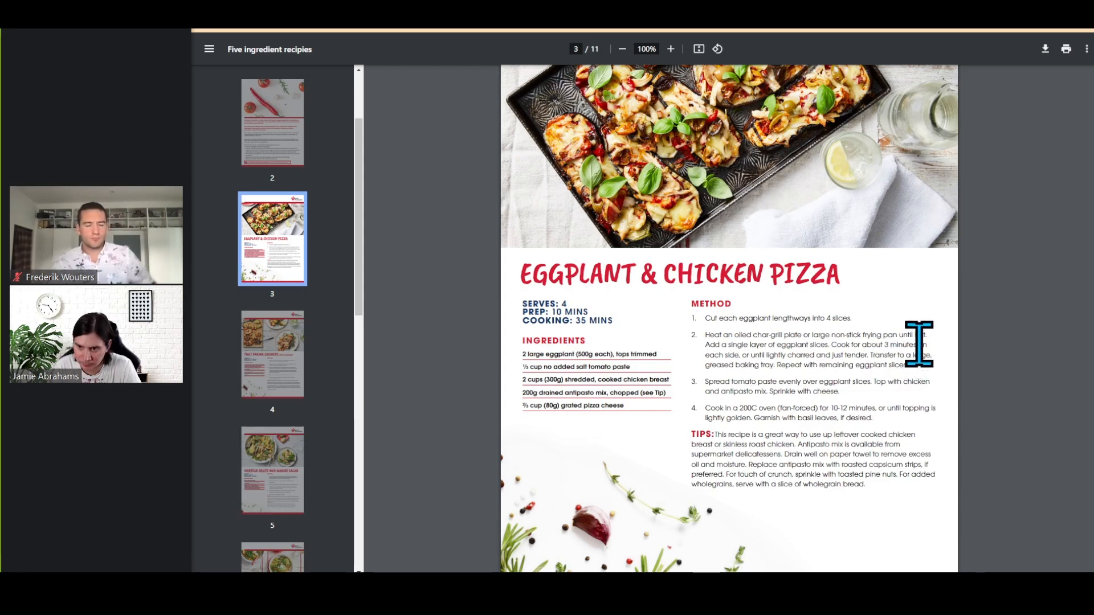
left_click(796, 29)
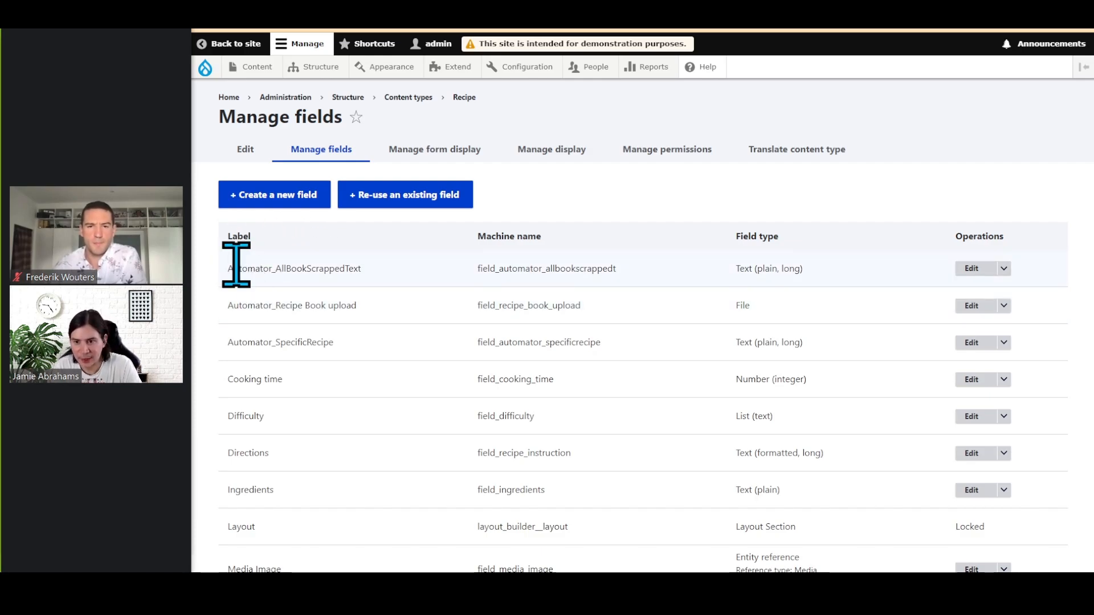
Open the Automator_AllBookScrappedText field's settings and choose Unstructured API: File to Text as its AI Automator type
left_click(970, 269)
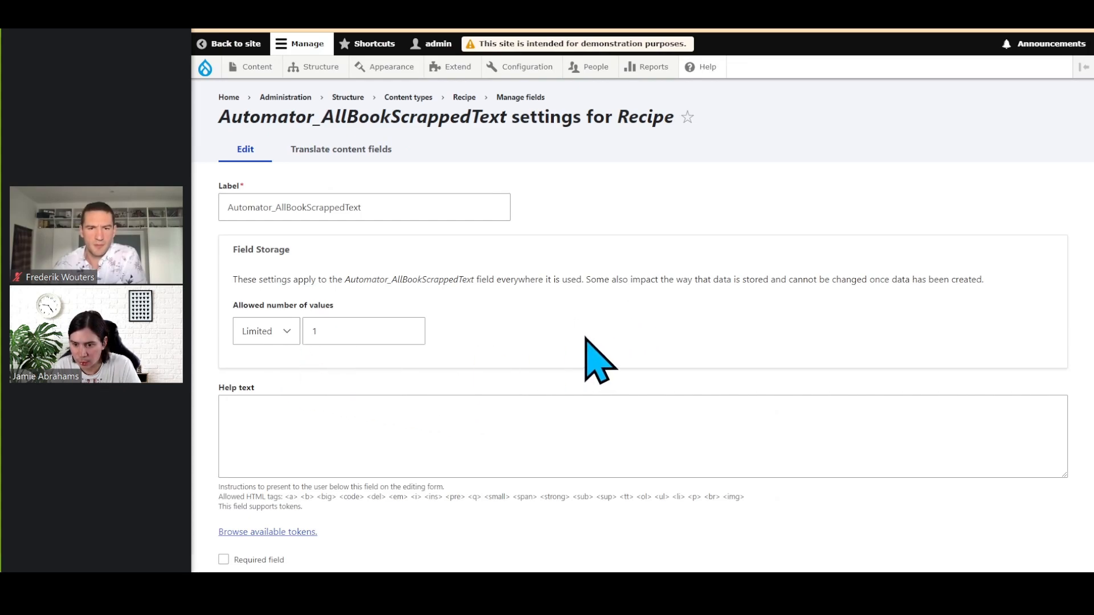
scroll(586, 335, "down", 3)
scroll(587, 386, "down", 1)
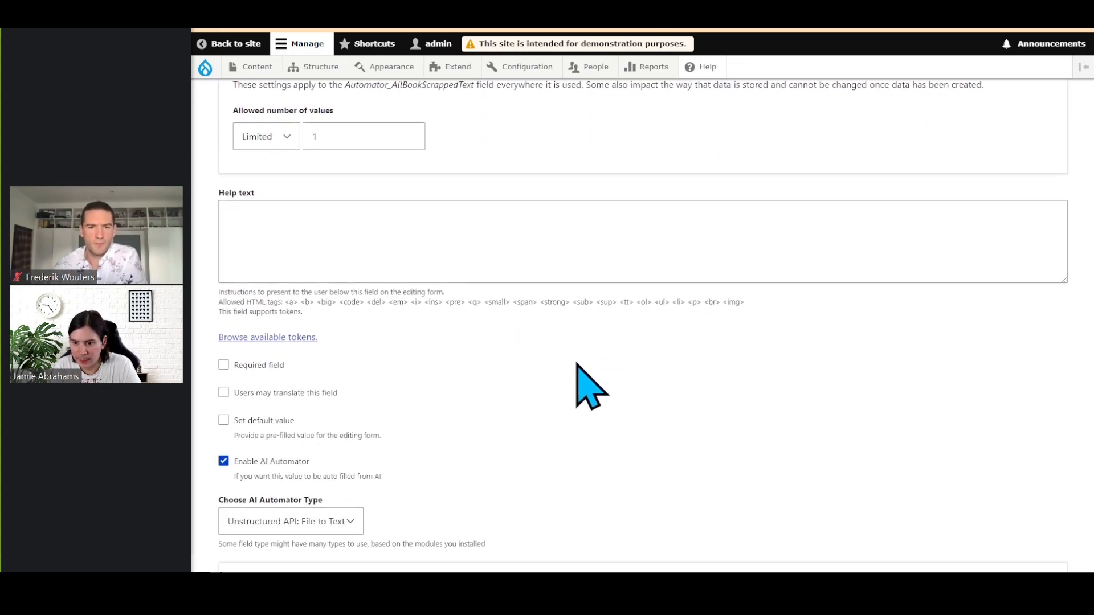
scroll(577, 326, "down", 1)
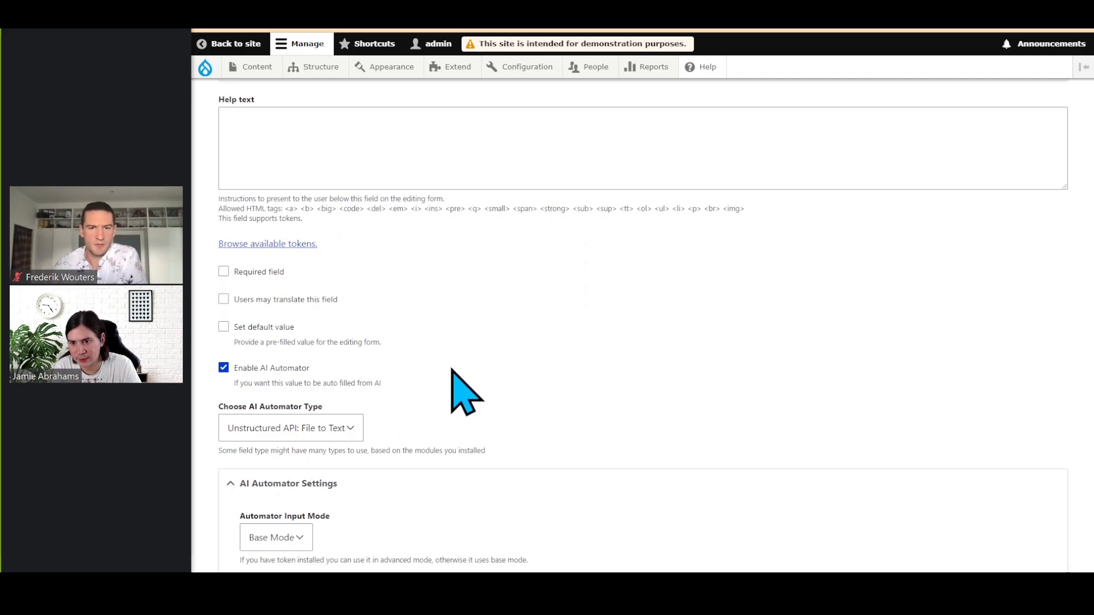
scroll(564, 391, "down", 2)
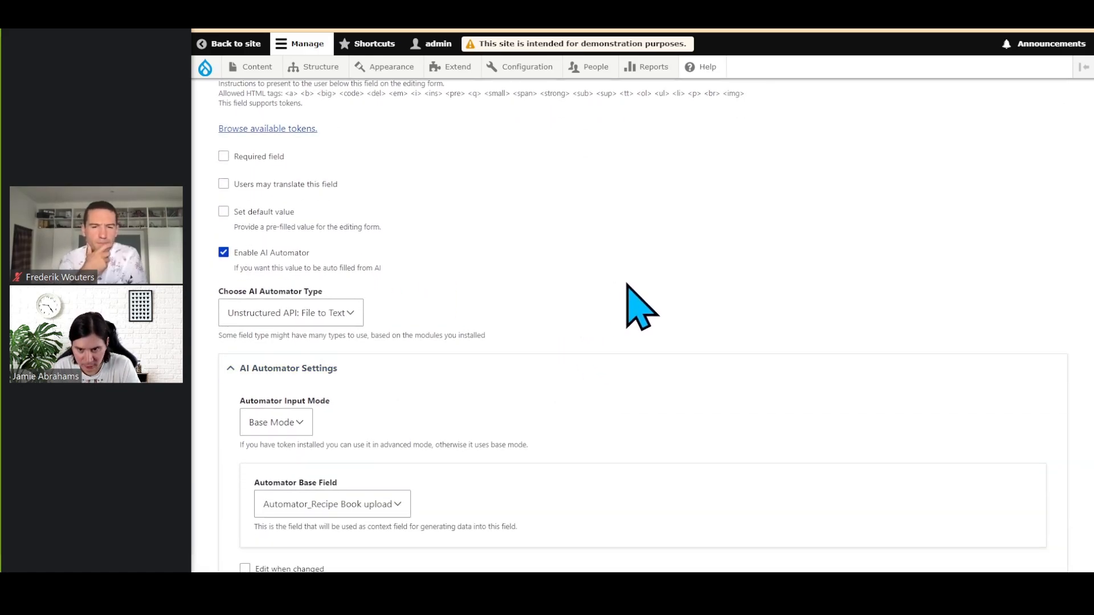
left_click(354, 317)
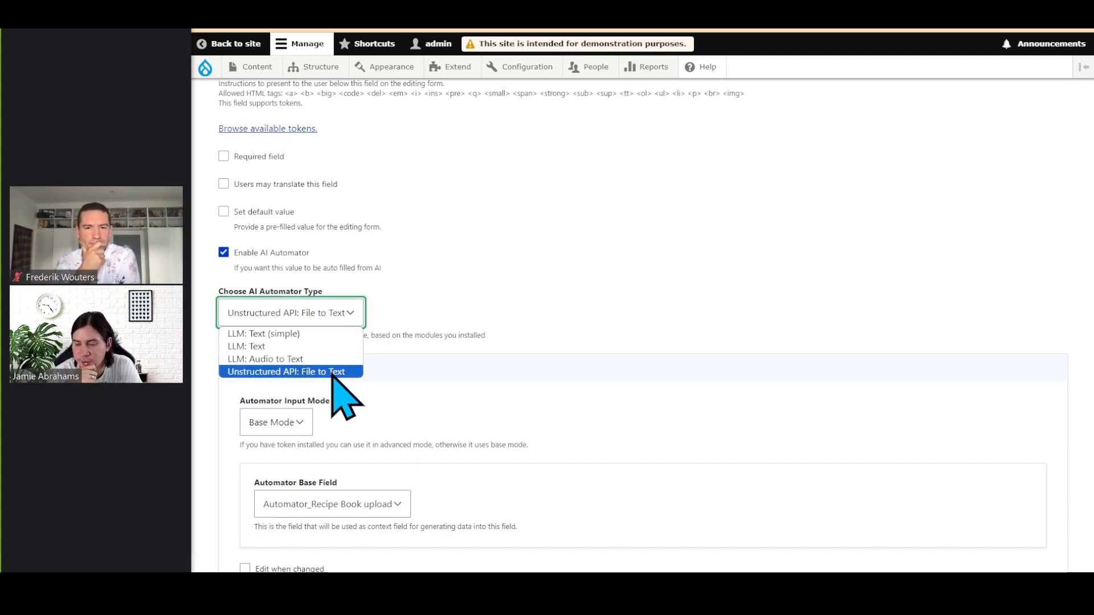
left_click(334, 374)
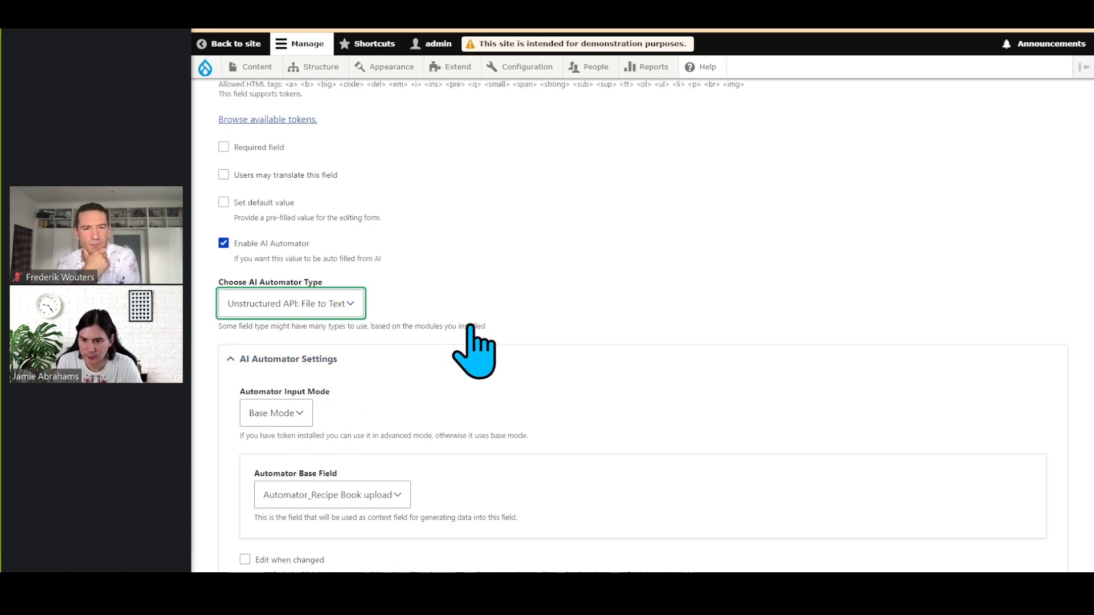
Choose Base Mode as the automator input mode and Automator_Recipe Book upload as the automator base field
scroll(473, 342, "down", 3)
left_click(282, 262)
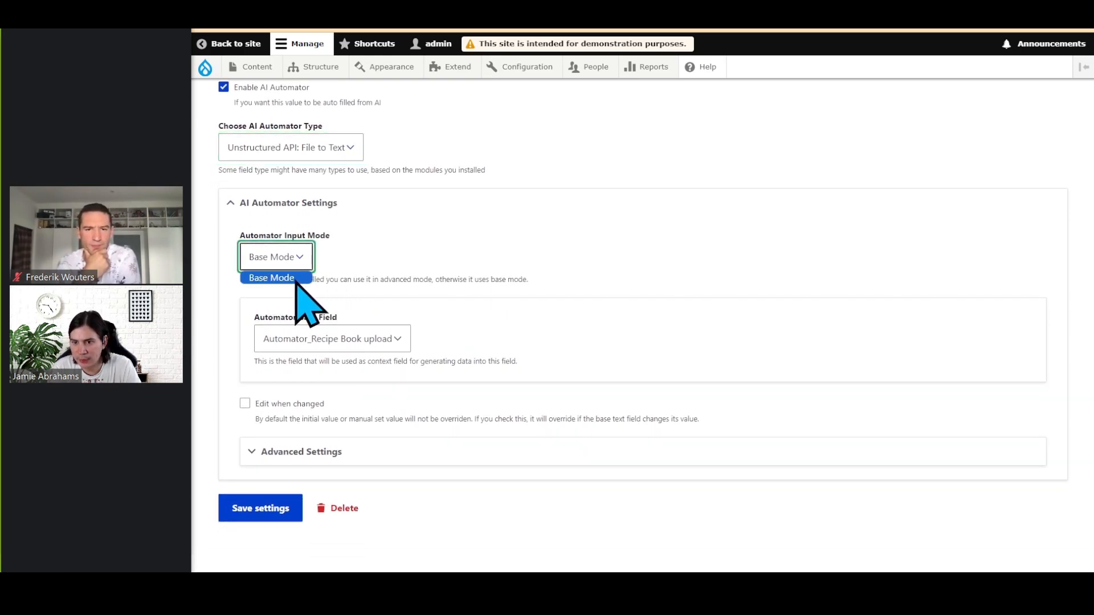
left_click(294, 279)
left_click(391, 338)
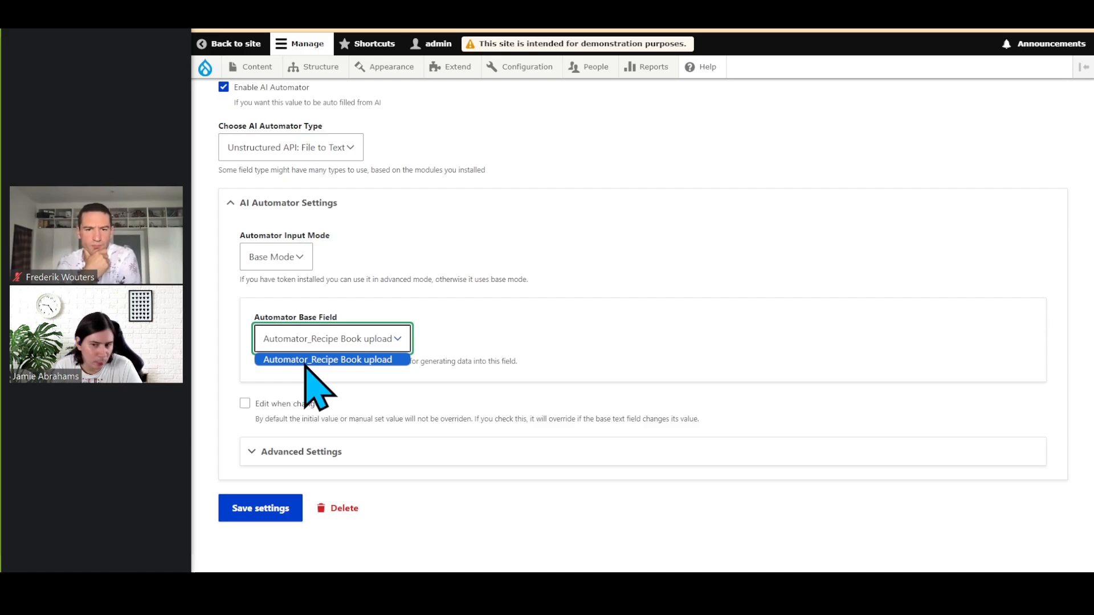
left_click(371, 359)
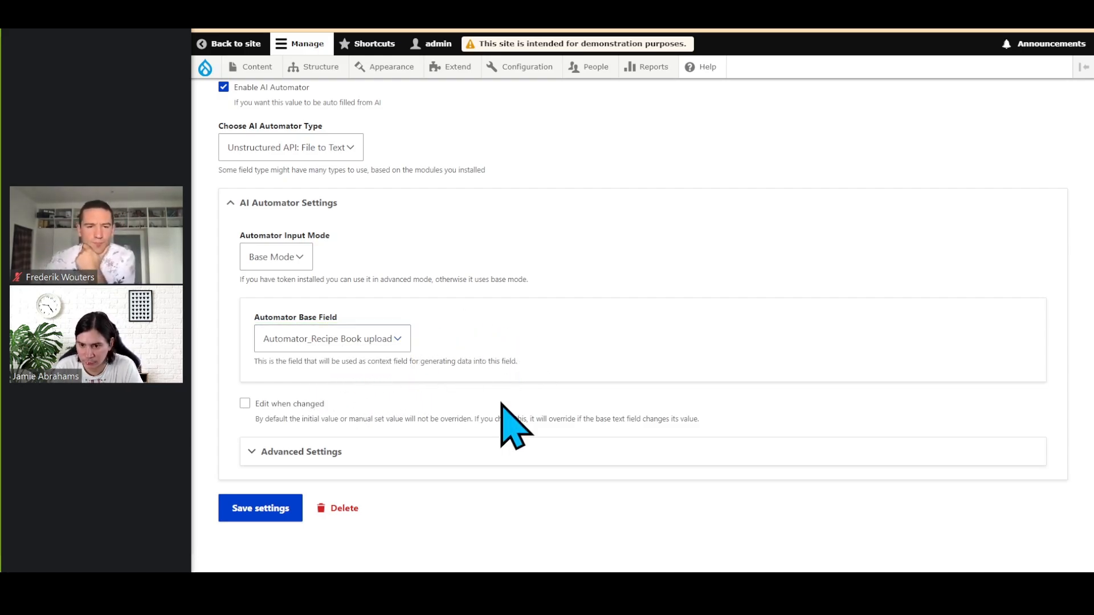
Expand the automator's advanced settings and review its label, weight and worker options
left_click(475, 452)
scroll(630, 361, "down", 4)
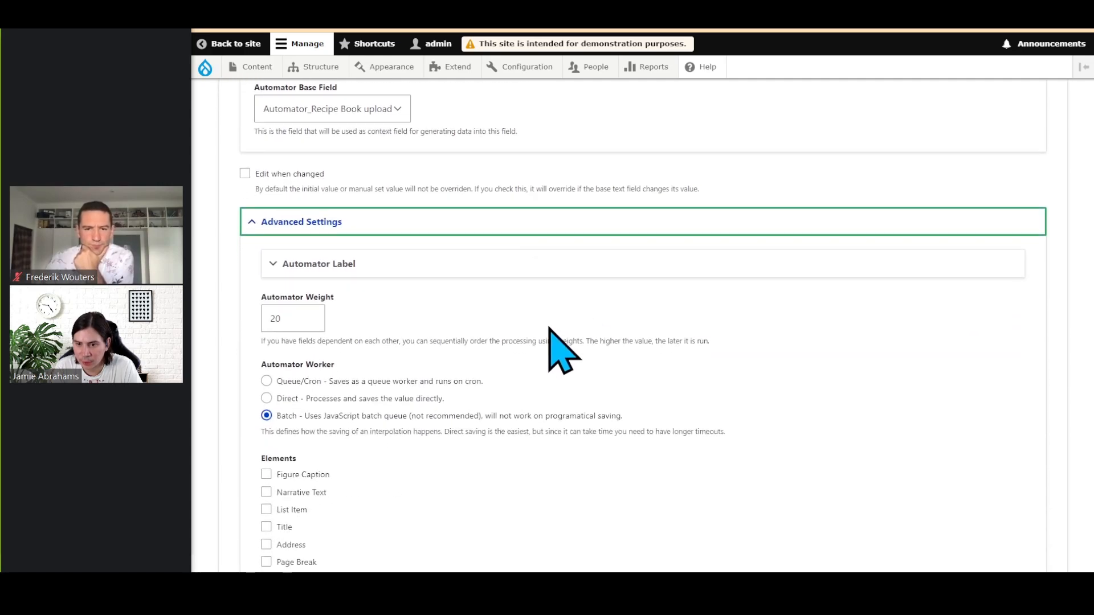
left_click(480, 267)
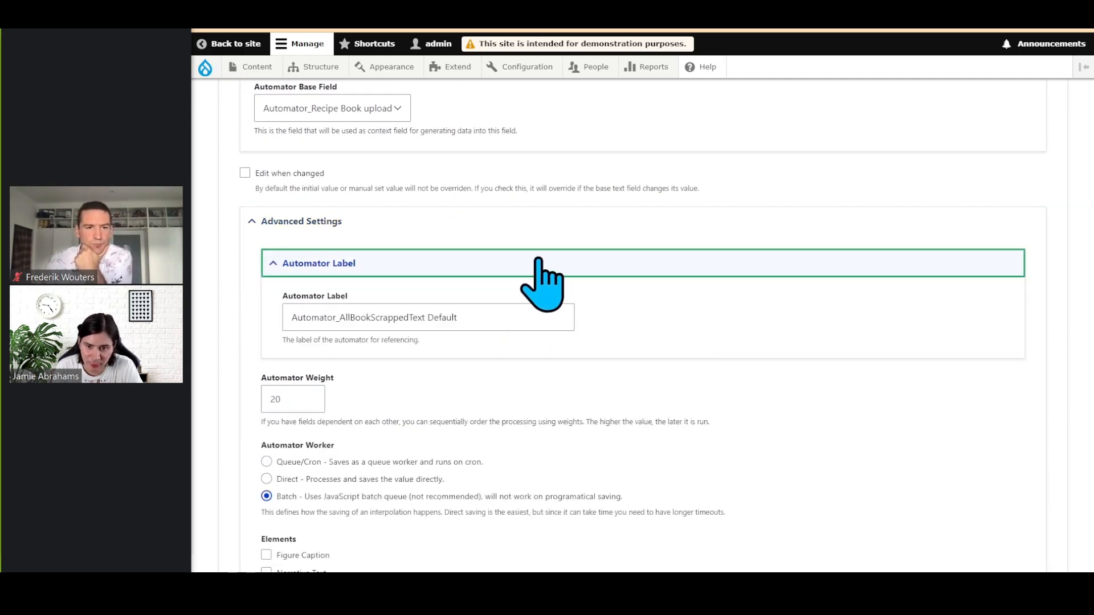
left_click(393, 268)
scroll(570, 273, "down", 2)
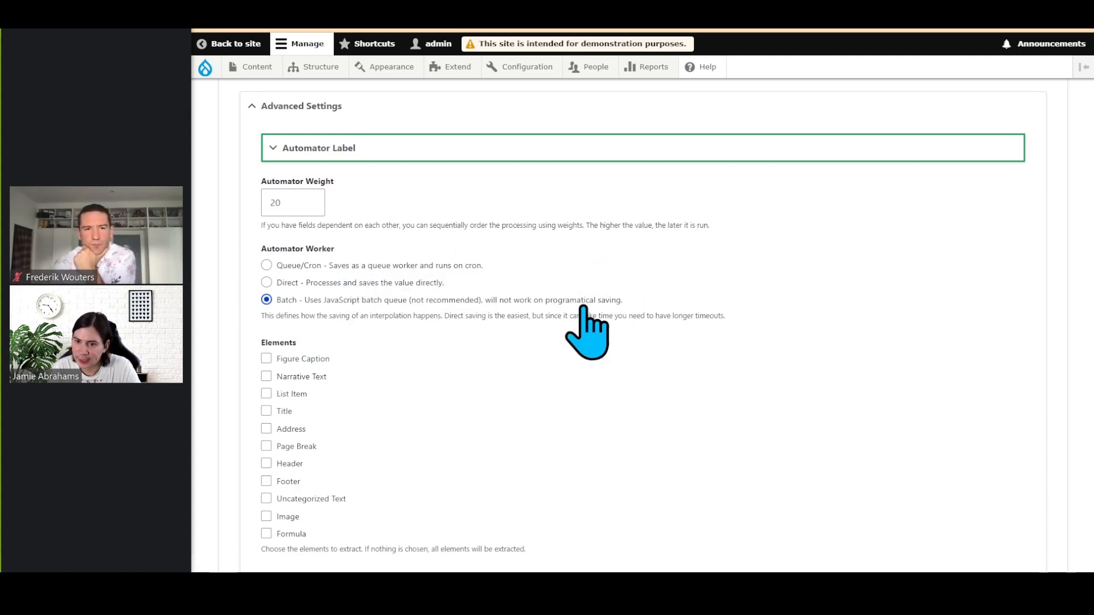
Try the Direct and Queue/Cron options for the automator worker, and set it back to Batch
left_click(407, 284)
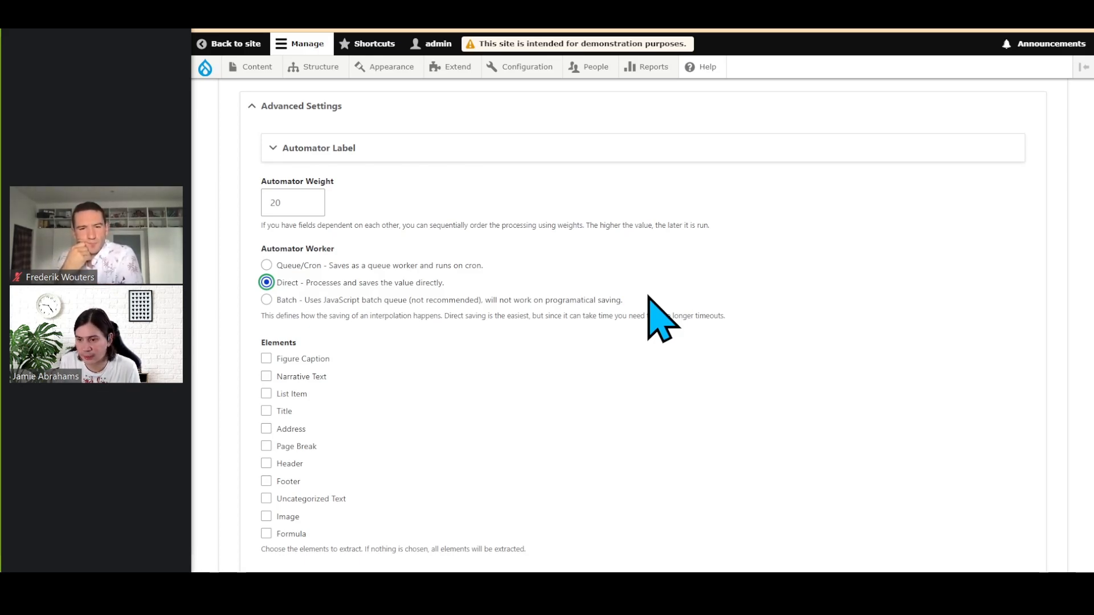
left_click(266, 300)
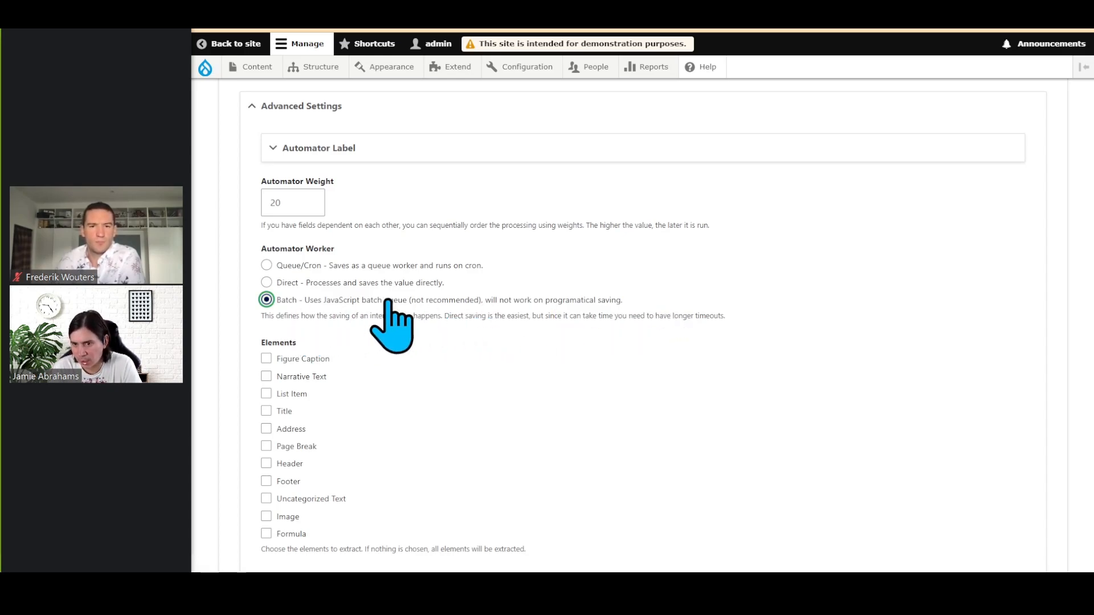
left_click(472, 266)
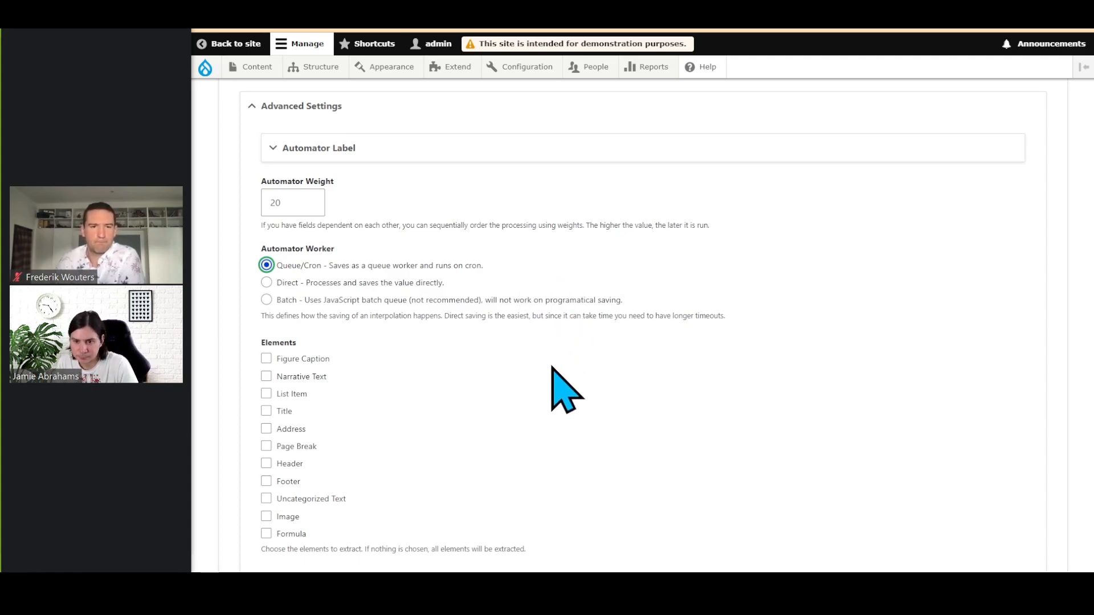
left_click(326, 300)
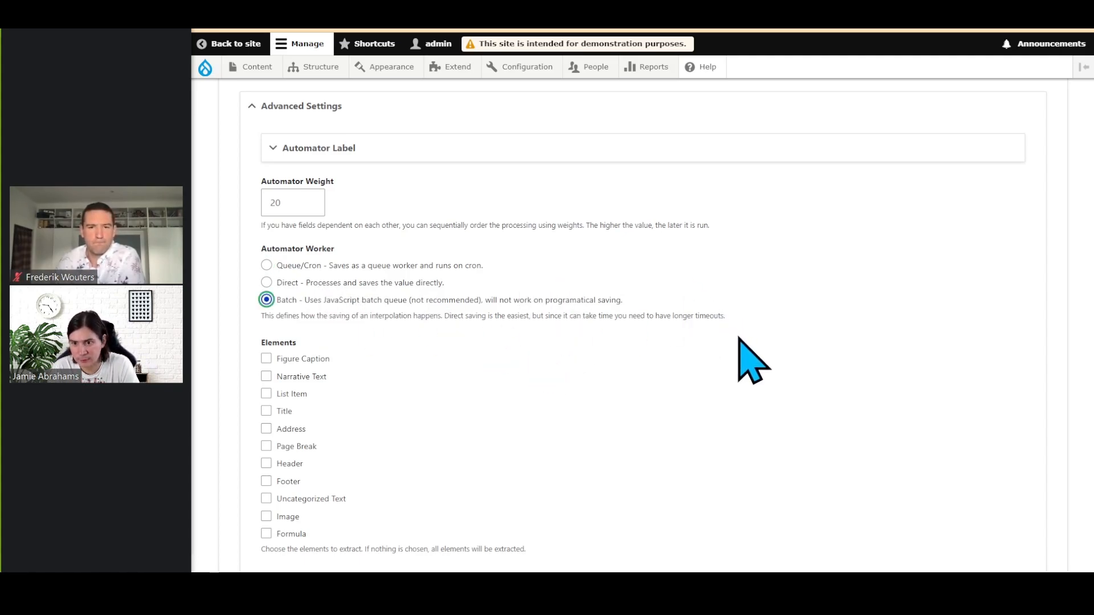
Review the extractable elements and the Pure Text, Markdown and HTML output formats, keeping Markdown selected
scroll(738, 342, "down", 4)
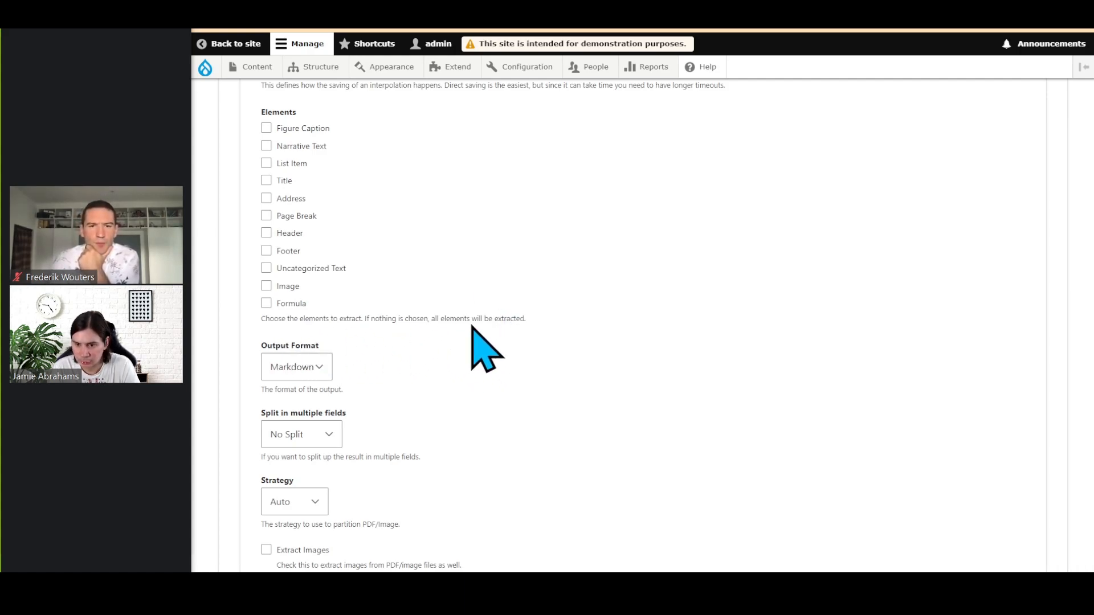
scroll(502, 364, "down", 2)
left_click(316, 264)
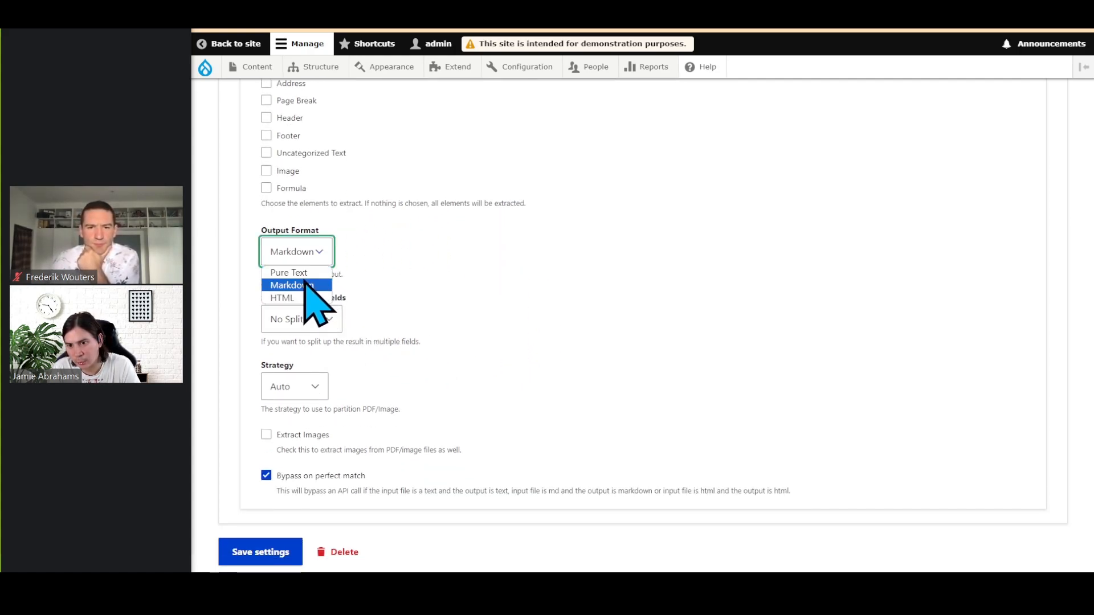
left_click(316, 273)
left_click(317, 261)
left_click(333, 283)
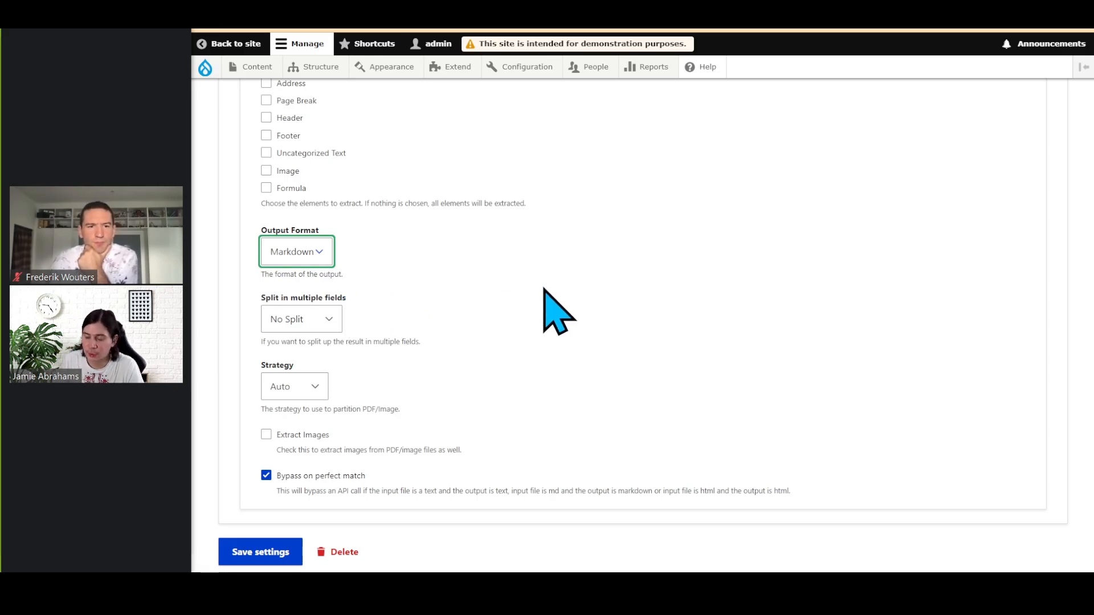
left_click(318, 260)
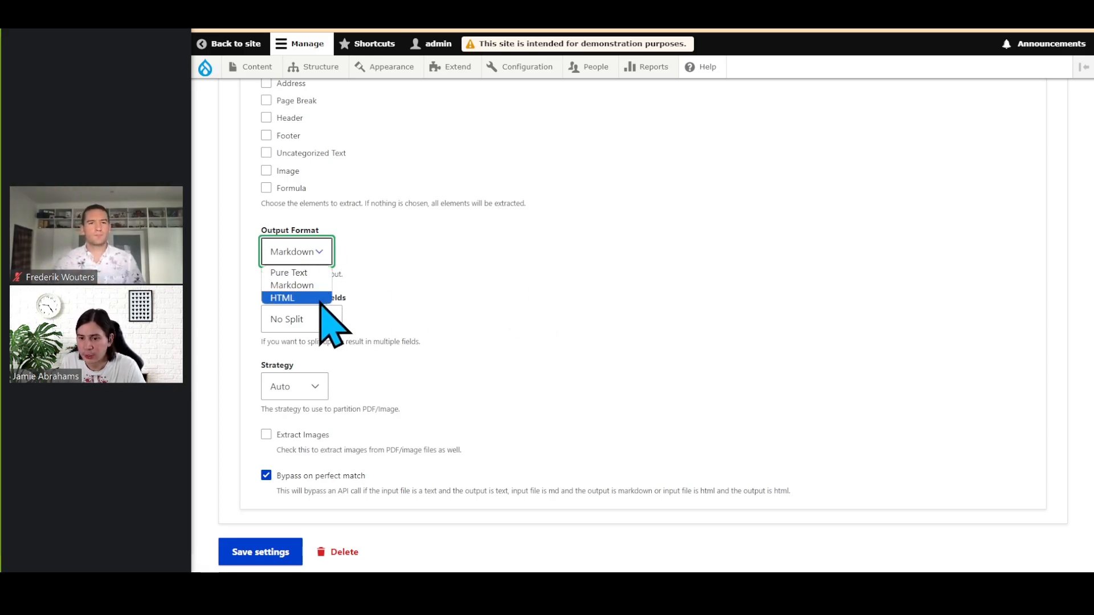
left_click(515, 270)
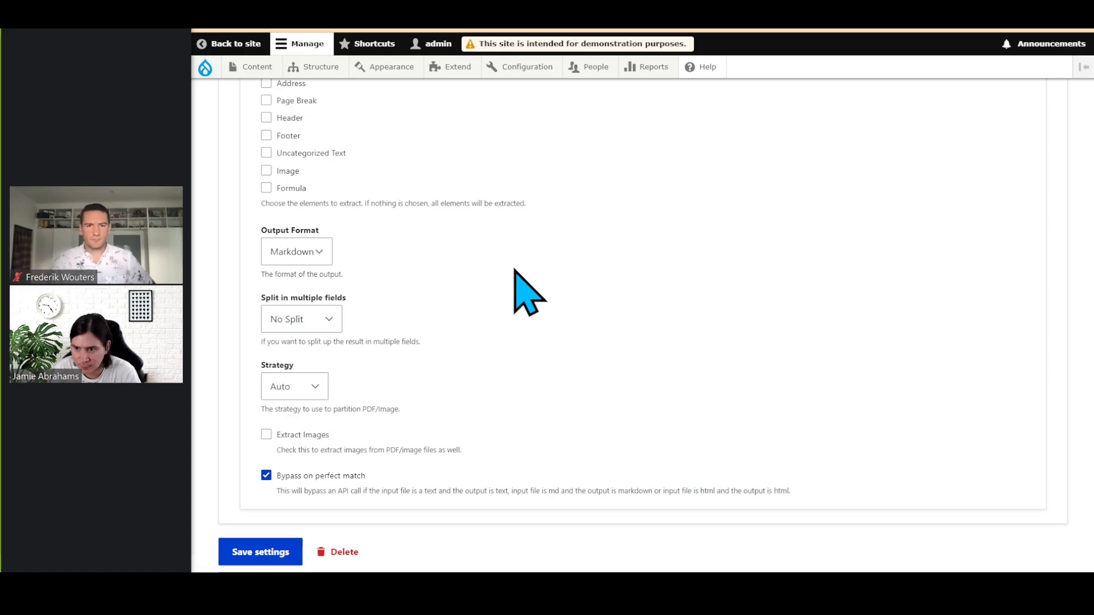
left_click(317, 259)
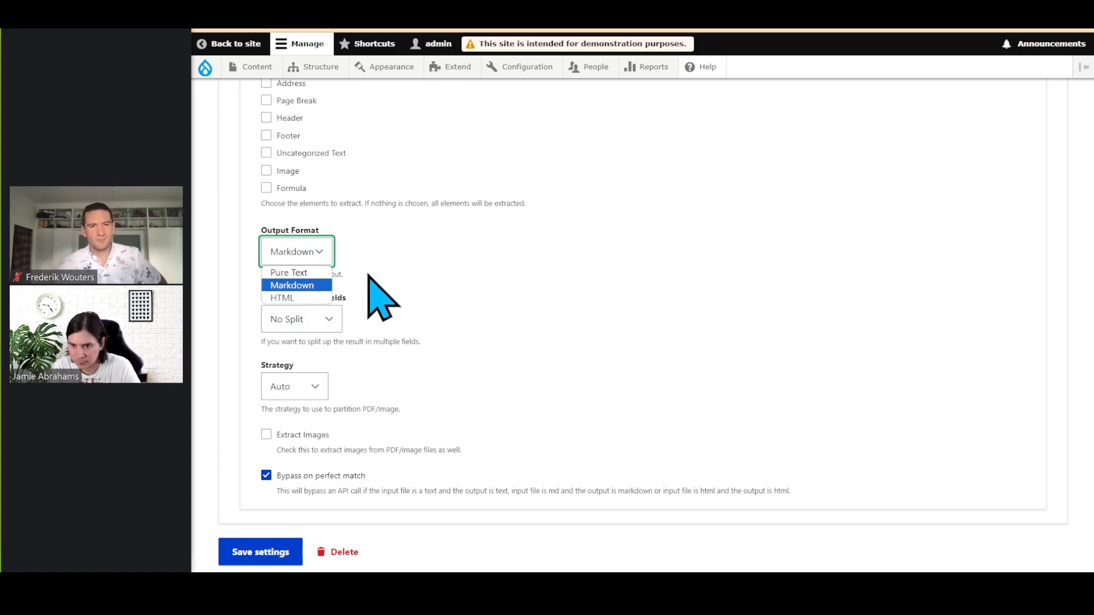
left_click(477, 246)
Review the No Split, Page Split and Element Split options for splitting the result in multiple fields, keeping No Split
scroll(532, 314, "down", 1)
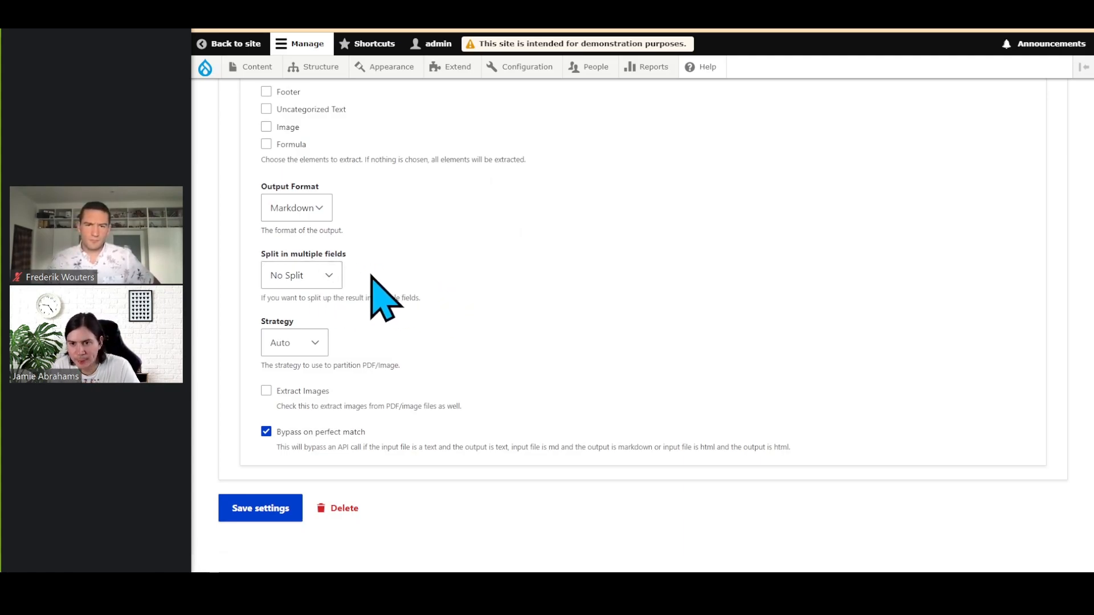
left_click(335, 276)
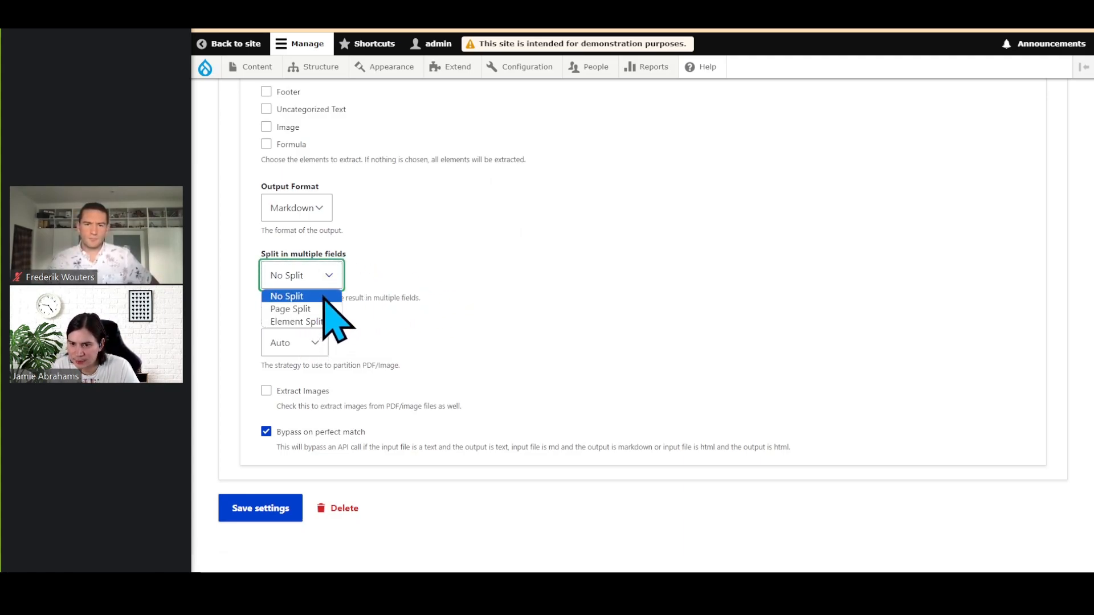
left_click(450, 260)
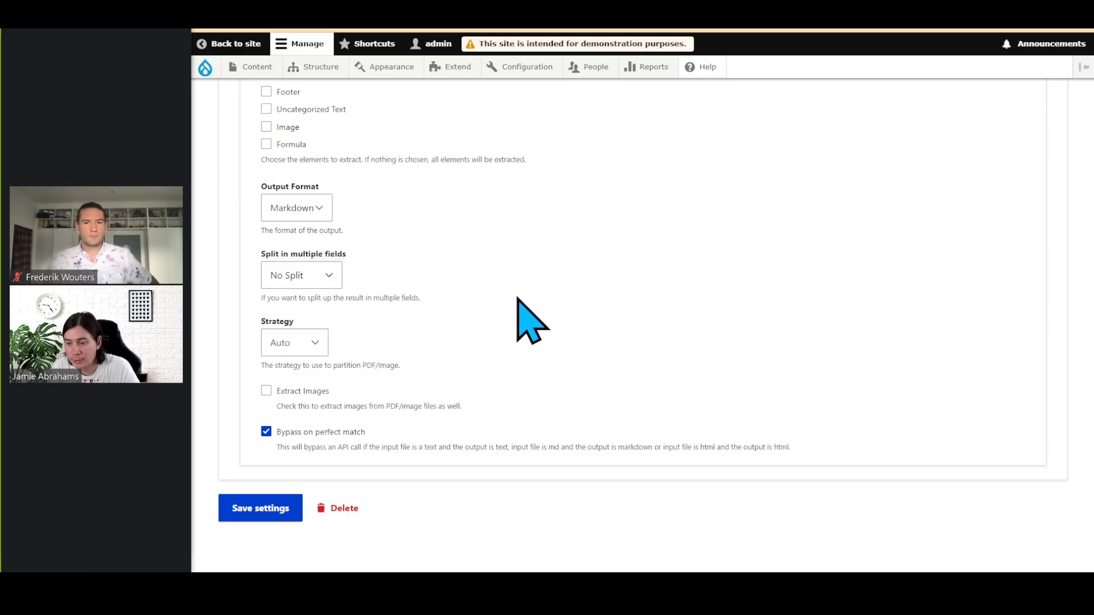
left_click(333, 275)
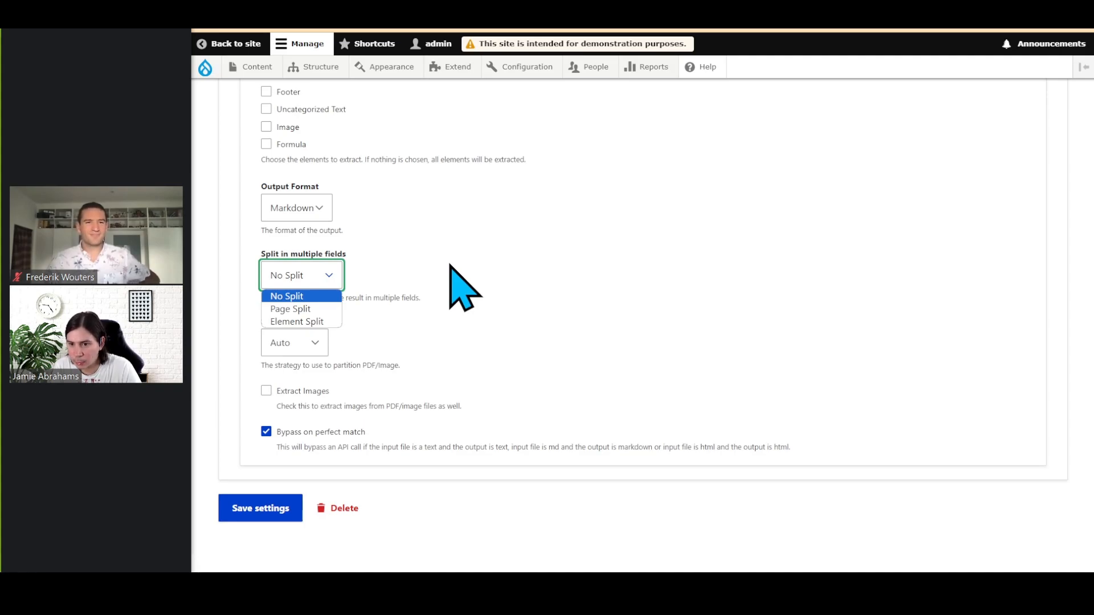
left_click(450, 267)
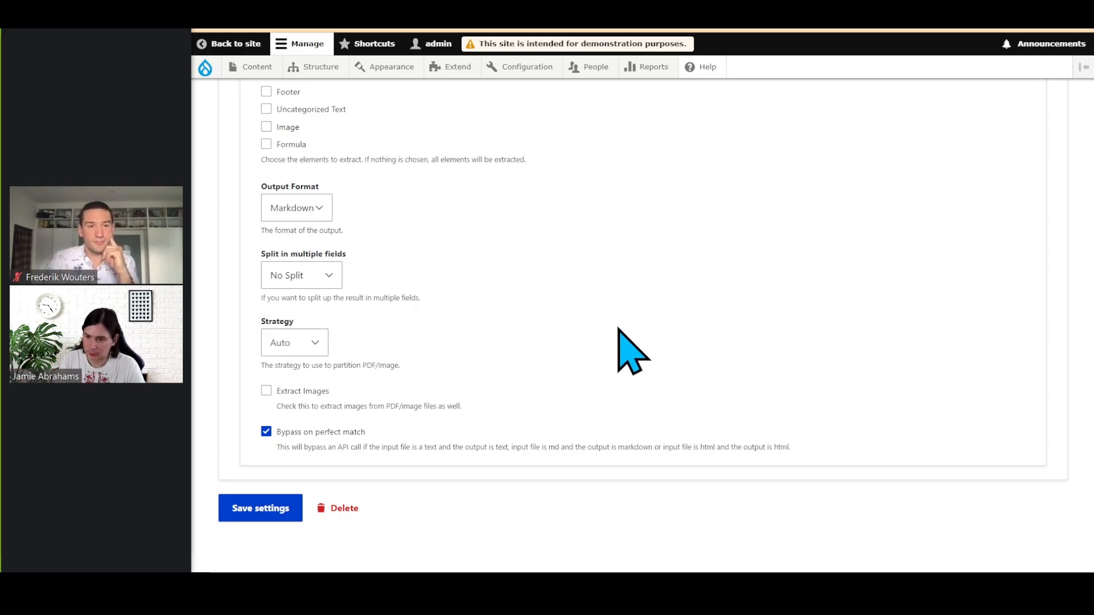
Look over the Automator_AllBookScrappedText field's full settings, from the allowed number of values to the extraction options
scroll(619, 329, "up", 20)
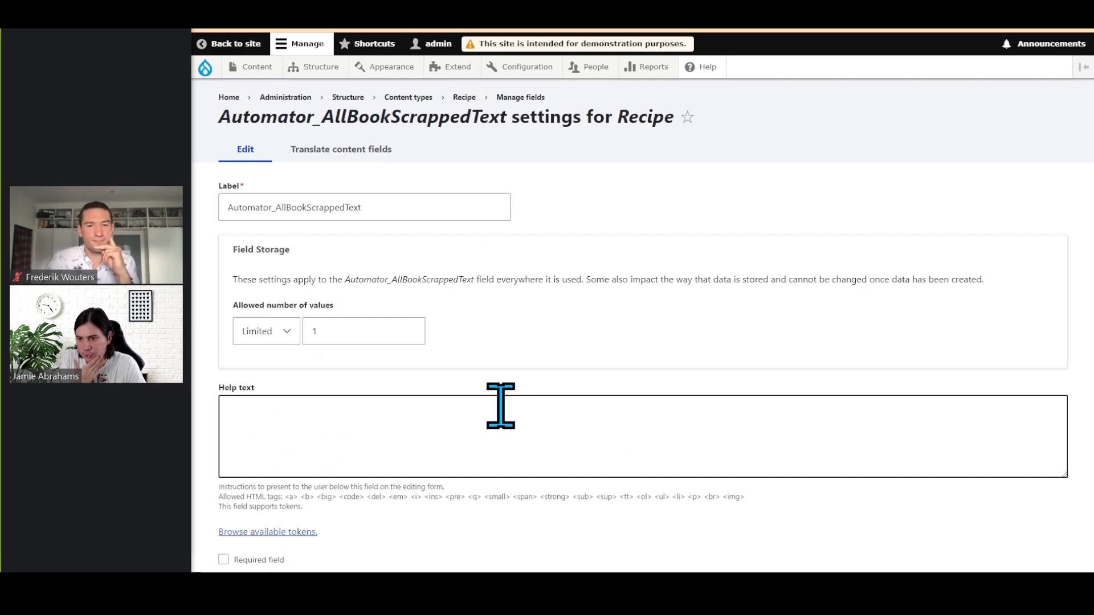
scroll(501, 403, "down", 2)
scroll(677, 427, "down", 3)
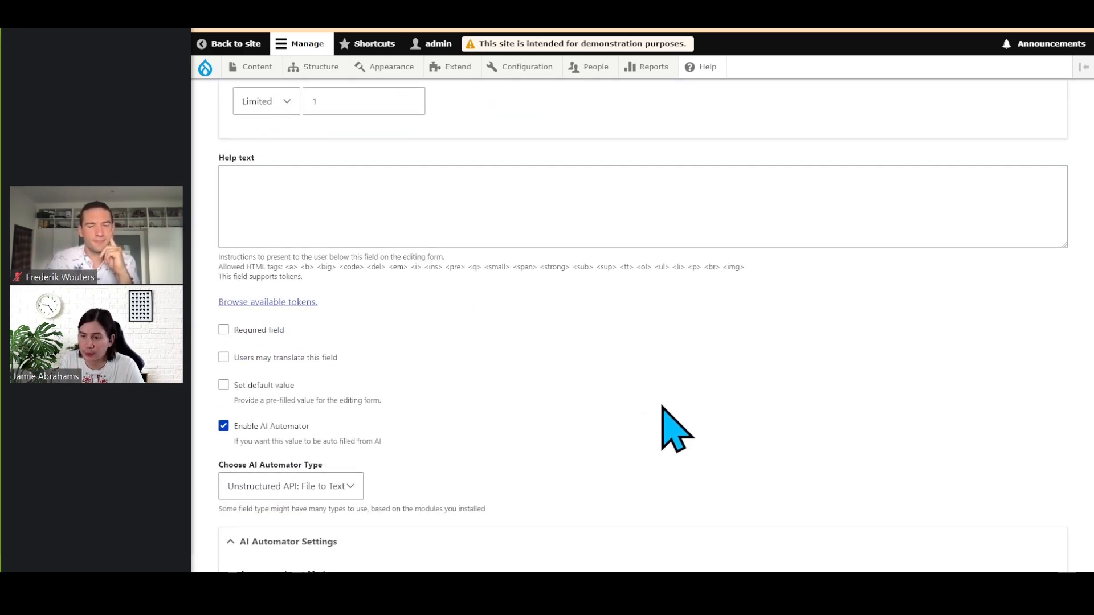
scroll(662, 405, "down", 20)
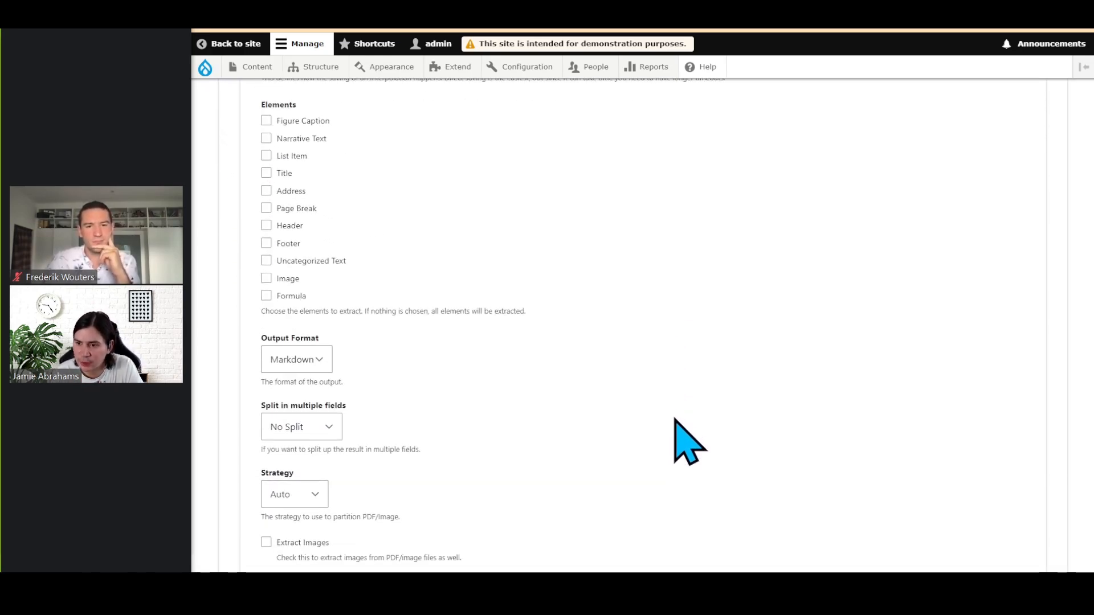
scroll(683, 438, "up", 20)
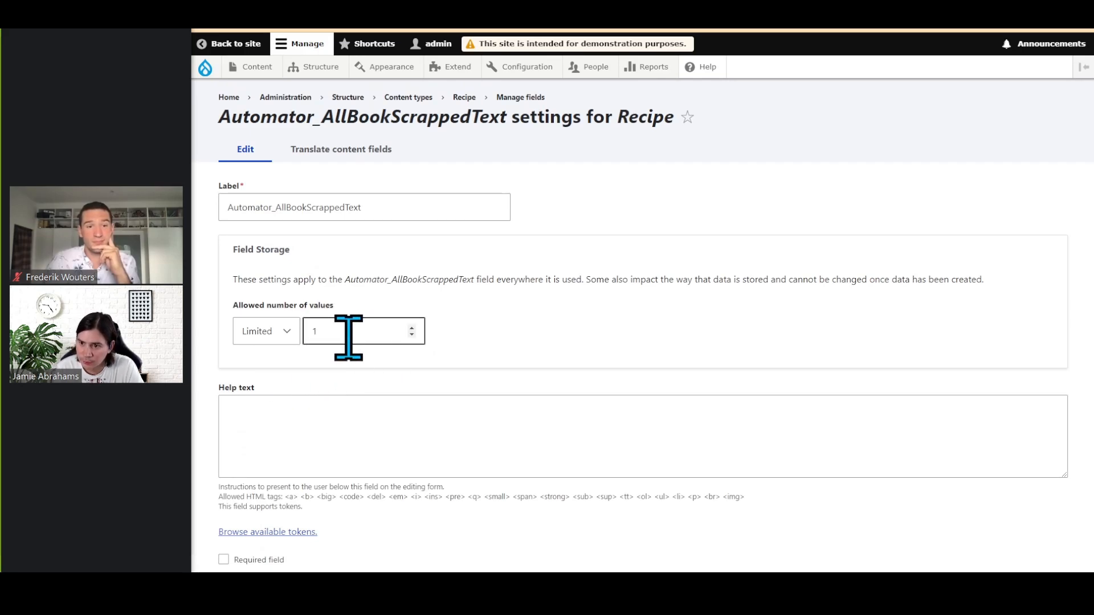
scroll(675, 333, "down", 20)
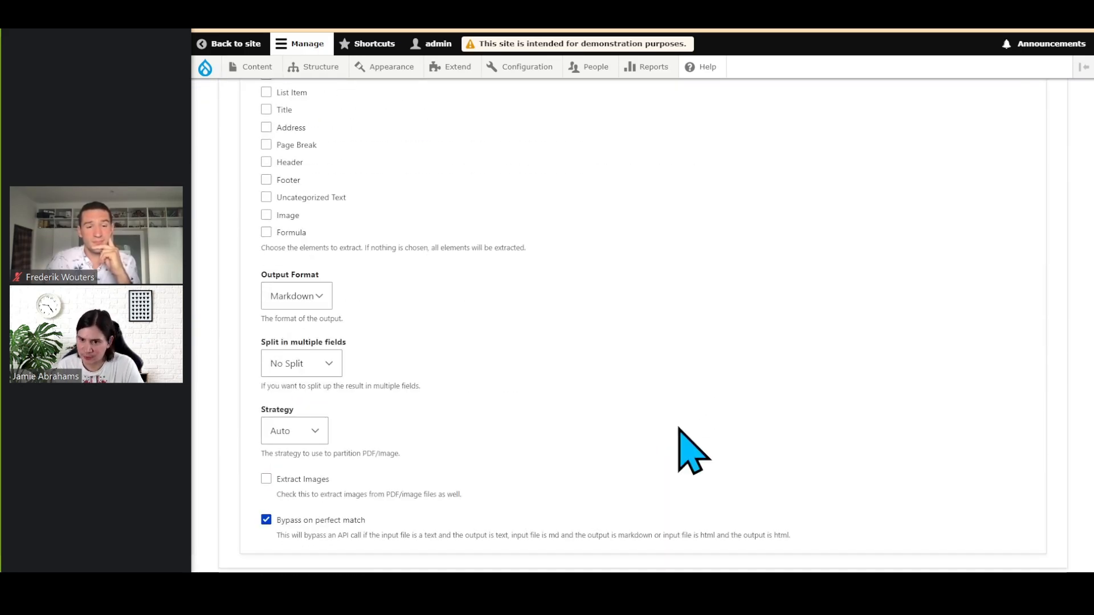
Try Page Split and Element Split for splitting the result in multiple fields, and set the option back to No Split
scroll(684, 439, "down", 3)
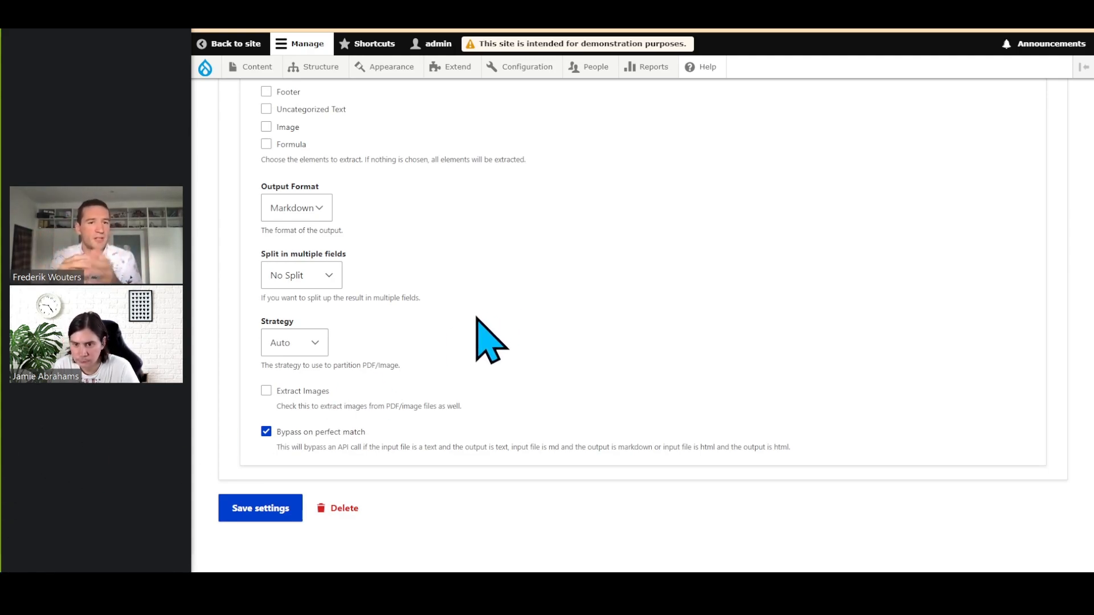
left_click(317, 269)
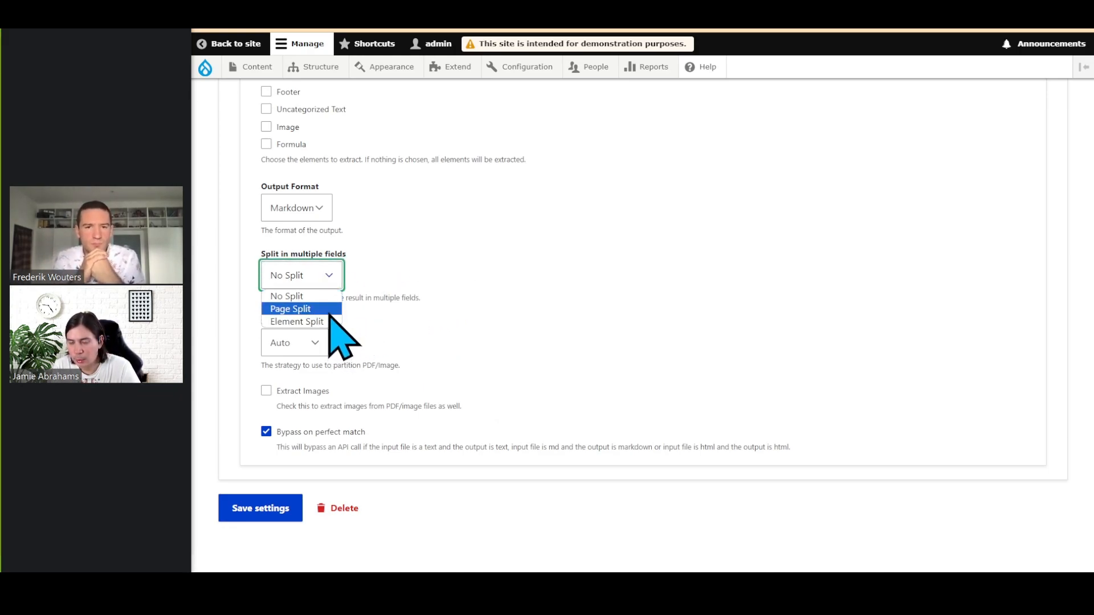
left_click(446, 324)
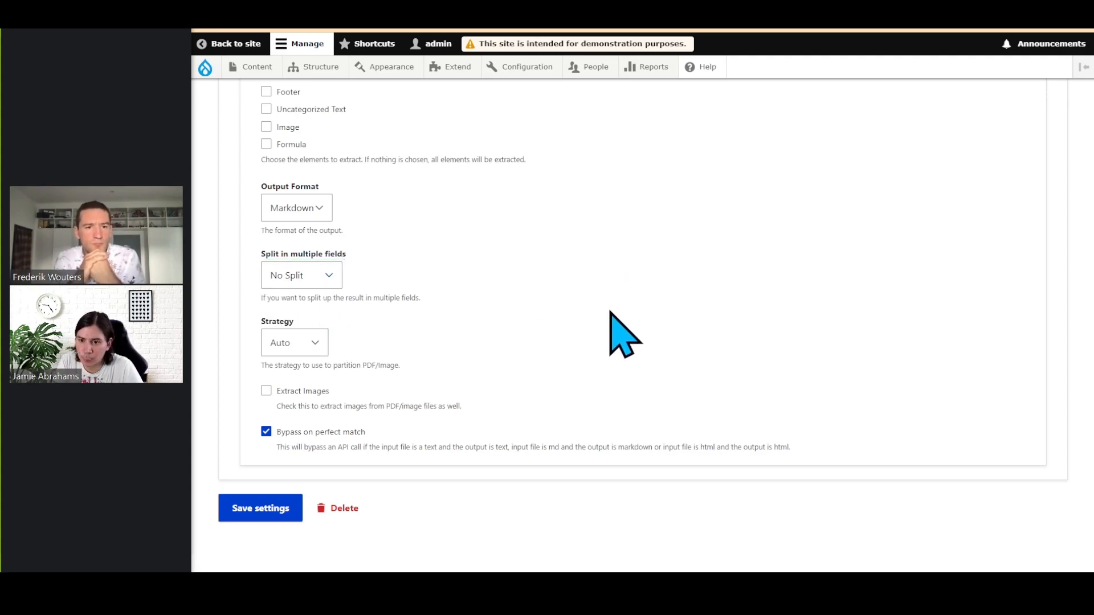
left_click(333, 276)
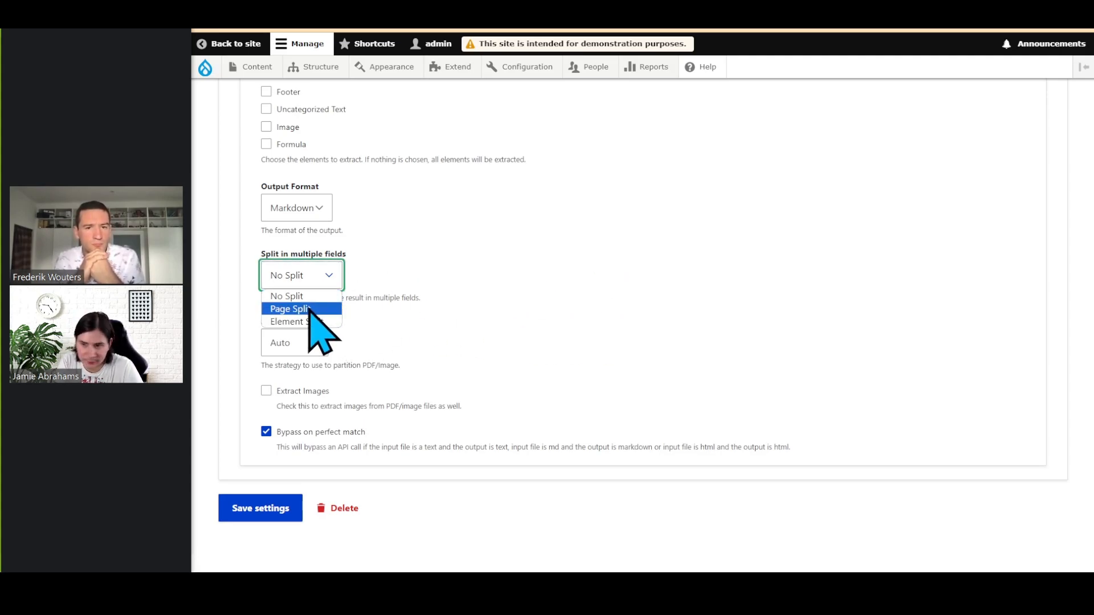
left_click(309, 309)
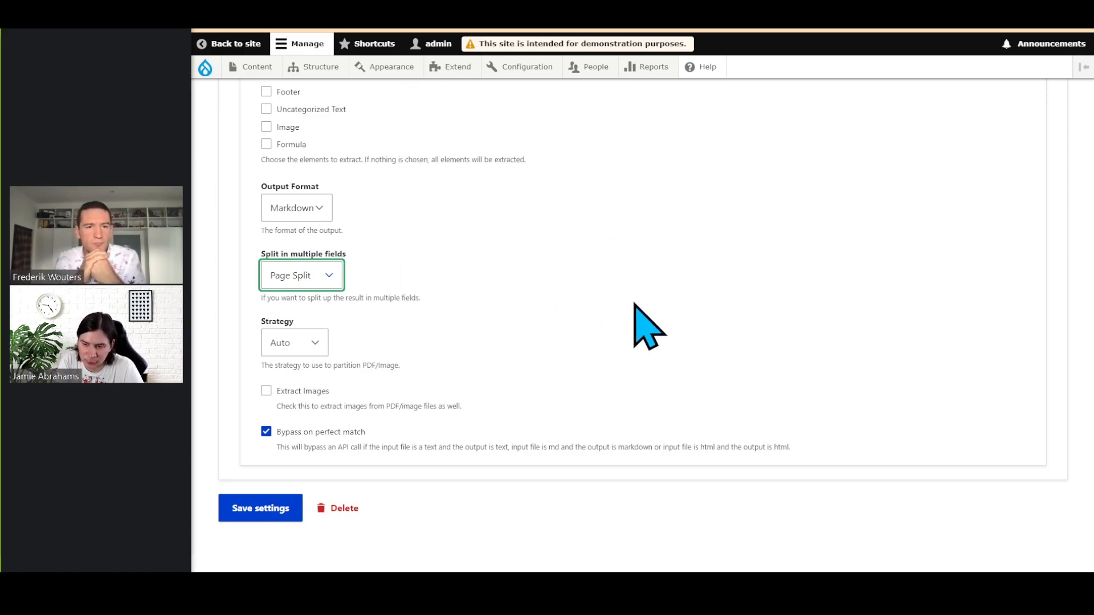
left_click(340, 283)
left_click(323, 318)
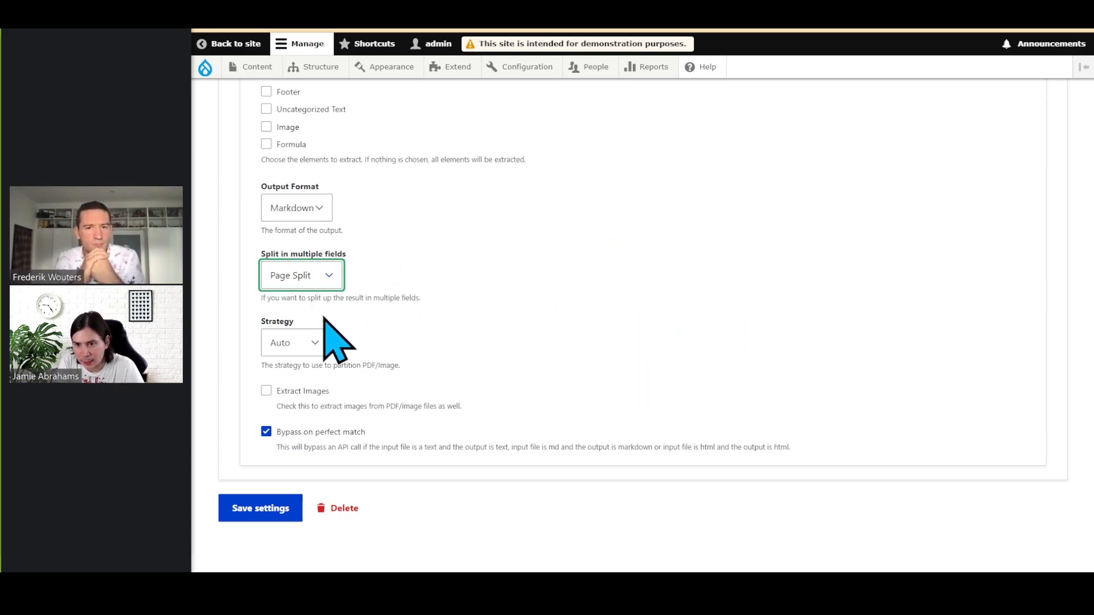
scroll(399, 291, "up", 3)
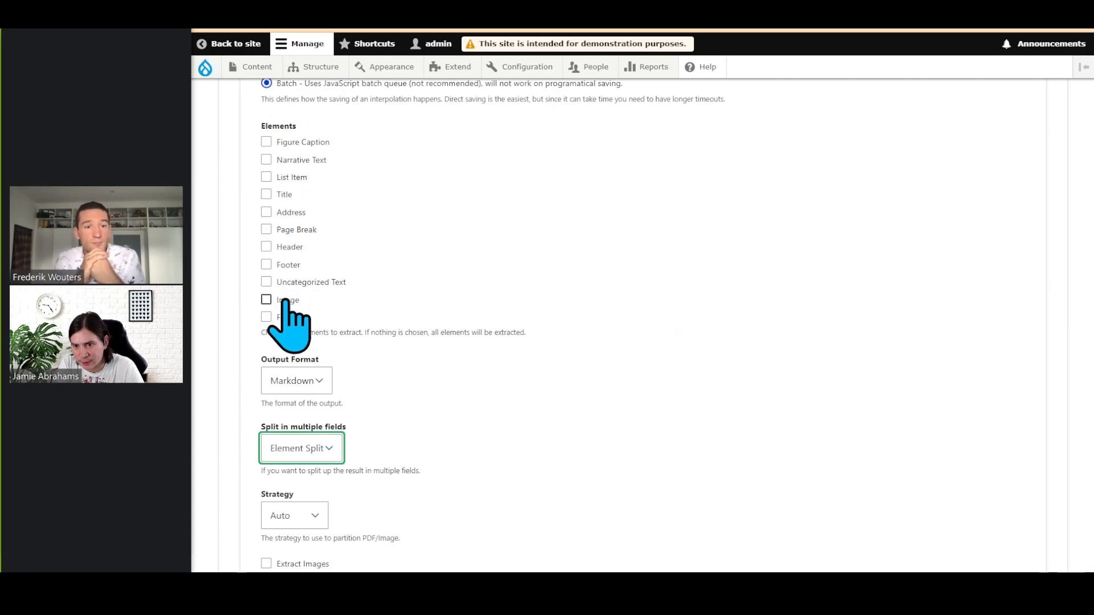
left_click(341, 453)
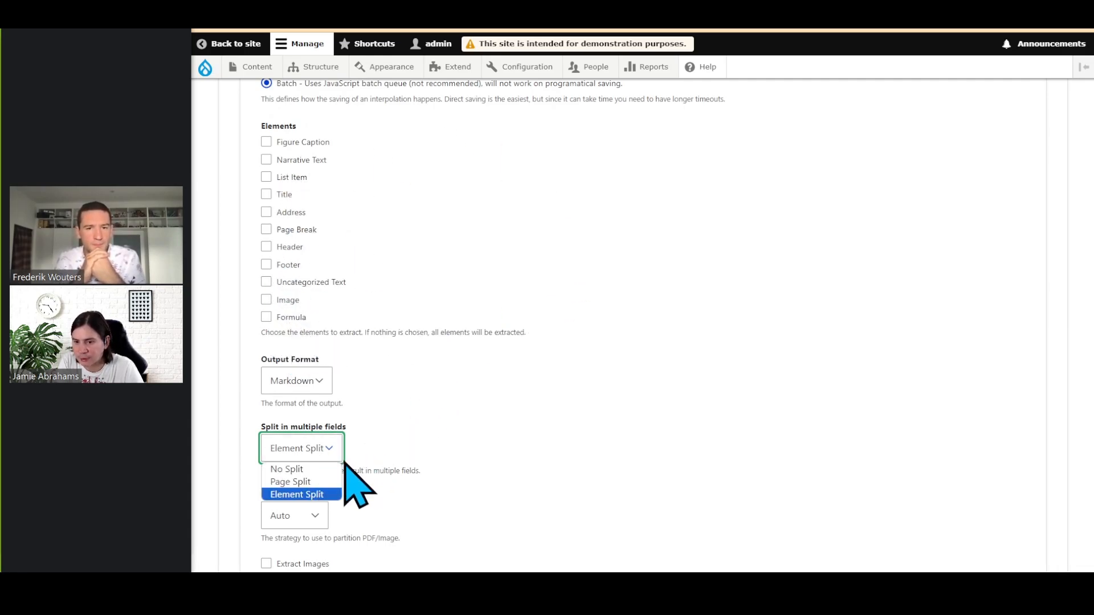
left_click(336, 469)
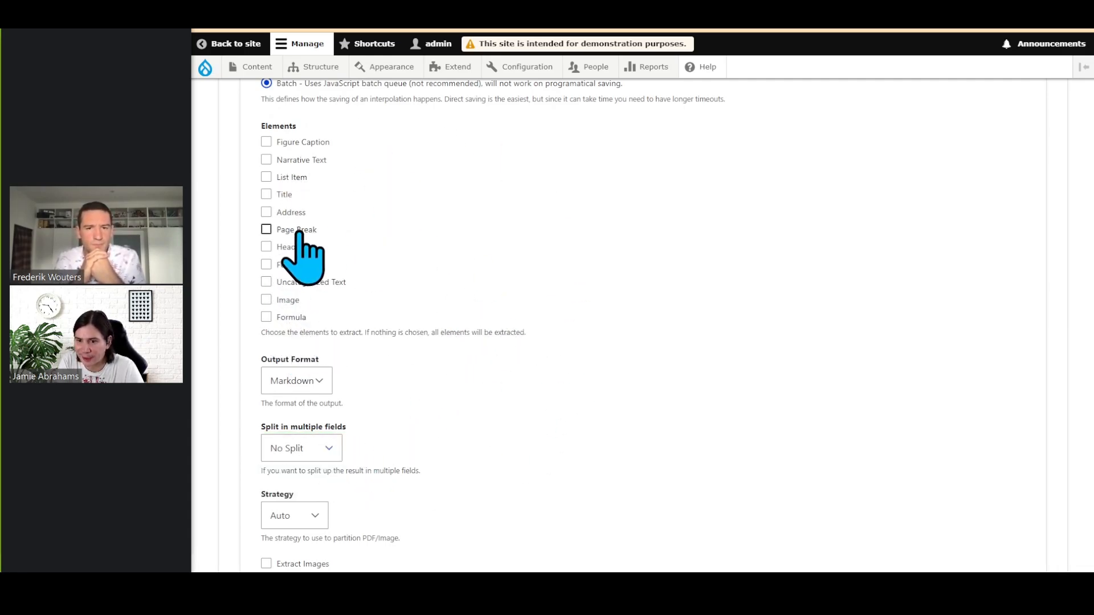
Review the Strategy options for partitioning the PDF or image, keeping Auto selected, and look back over the advanced settings
scroll(597, 366, "down", 1)
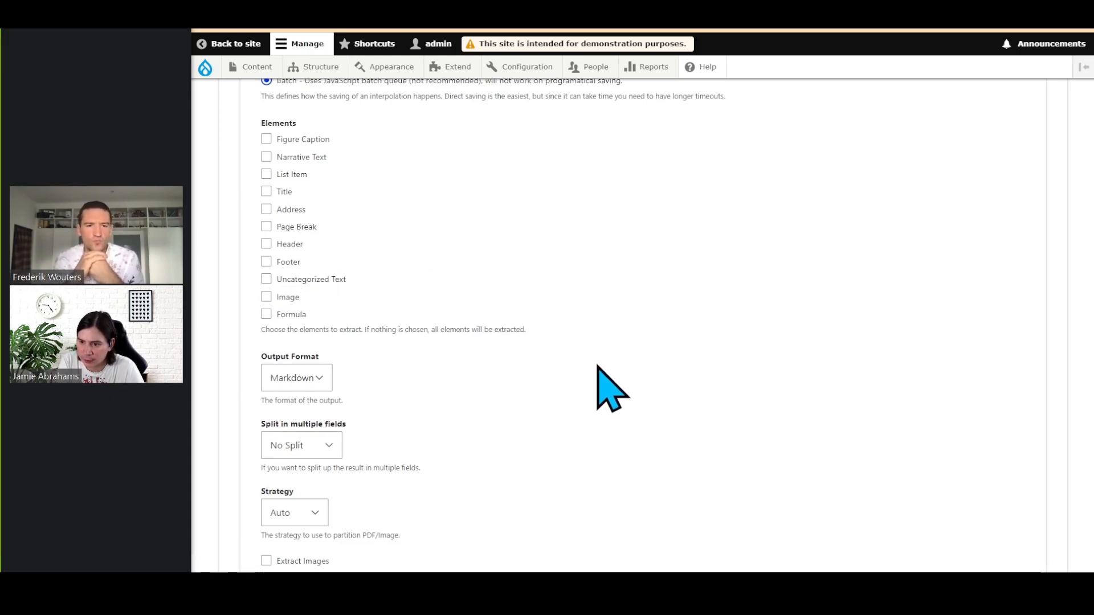
scroll(593, 366, "down", 3)
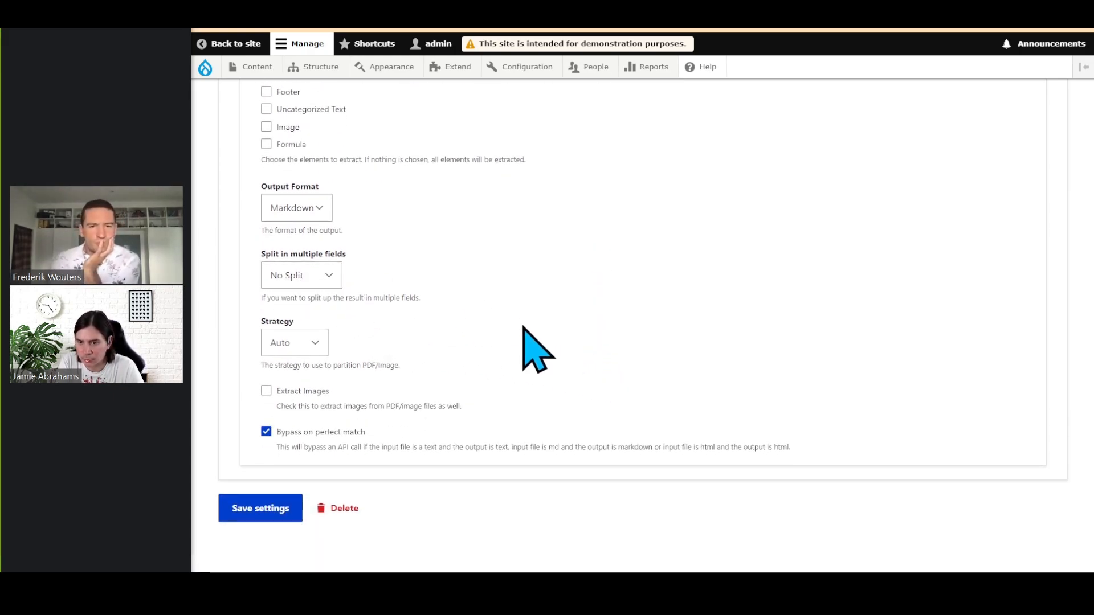
left_click(313, 349)
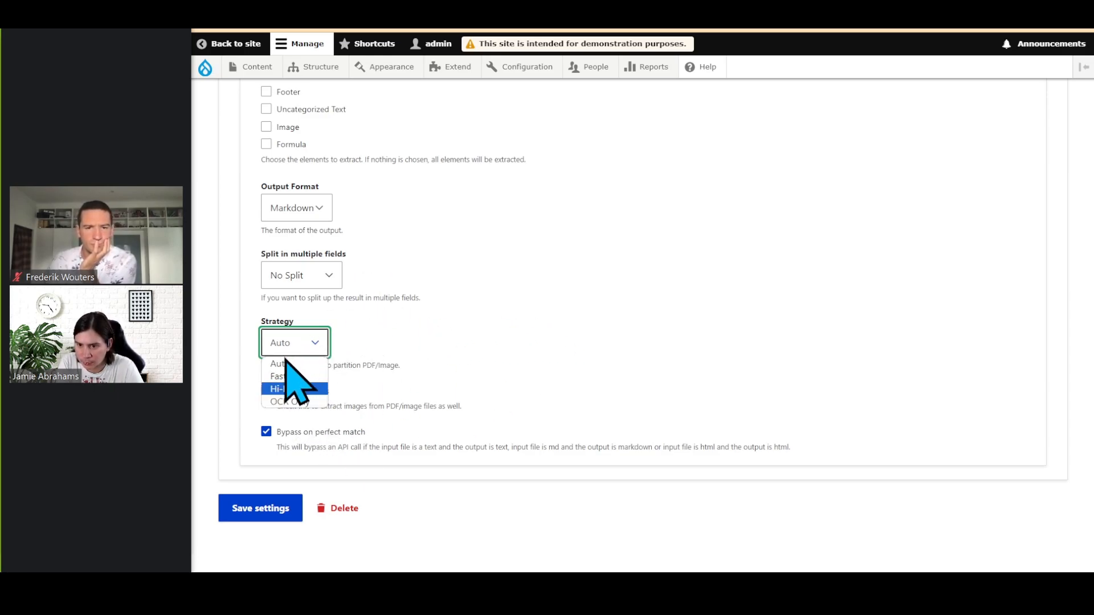
left_click(532, 315)
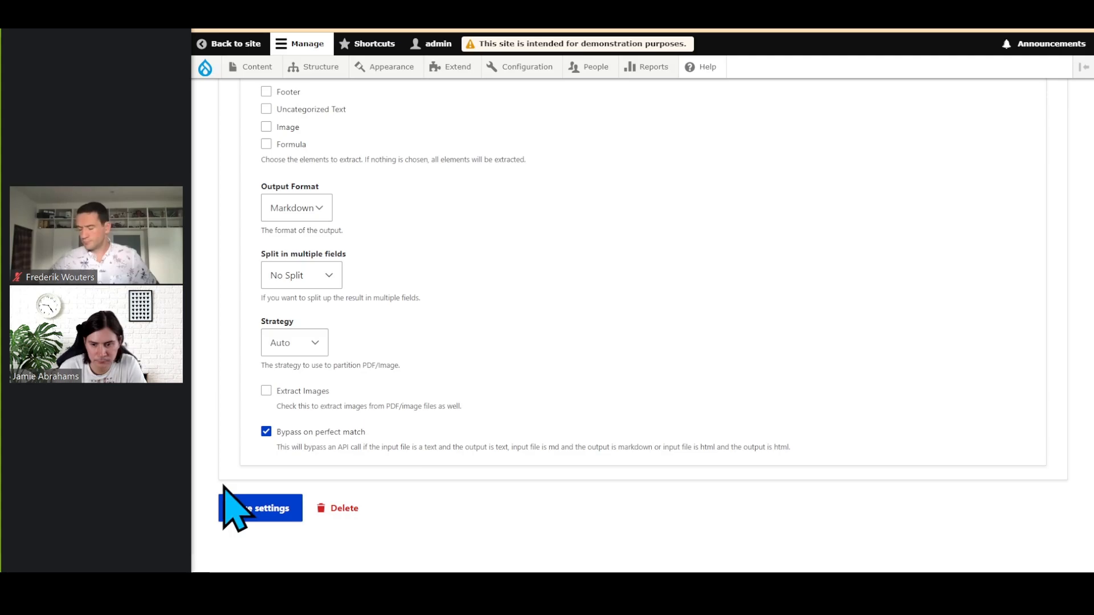
scroll(618, 365, "up", 1)
scroll(618, 365, "up", 15)
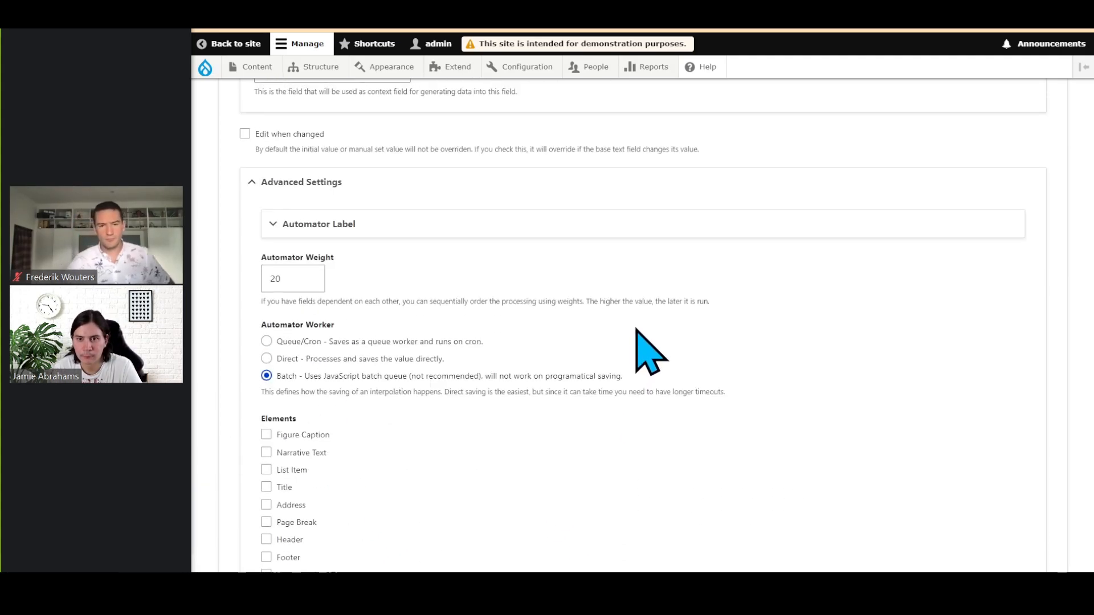
Go to the site's content list and open the most recently updated EGGPLANT & CHICKEN PIZZA recipe for editing
left_click(211, 19)
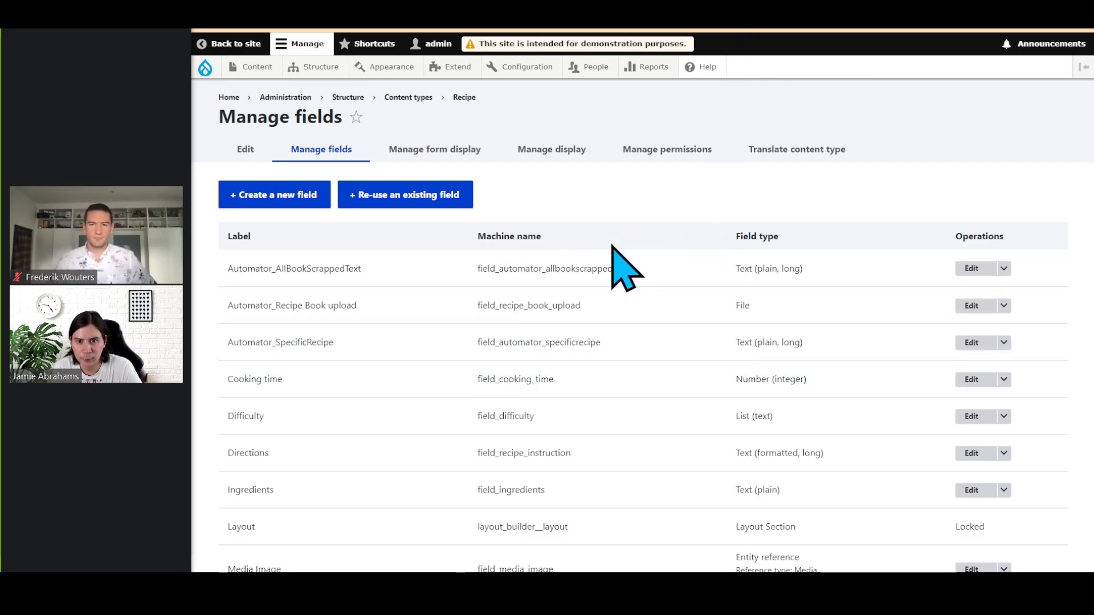
left_click(854, 17)
middle_click(623, 334)
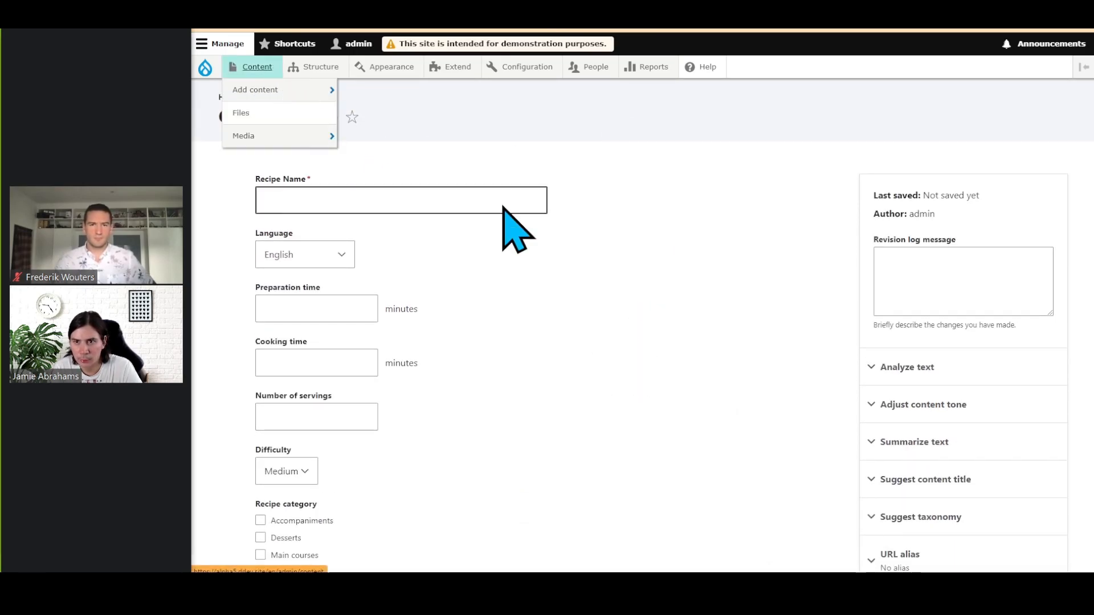
scroll(427, 370, "down", 2)
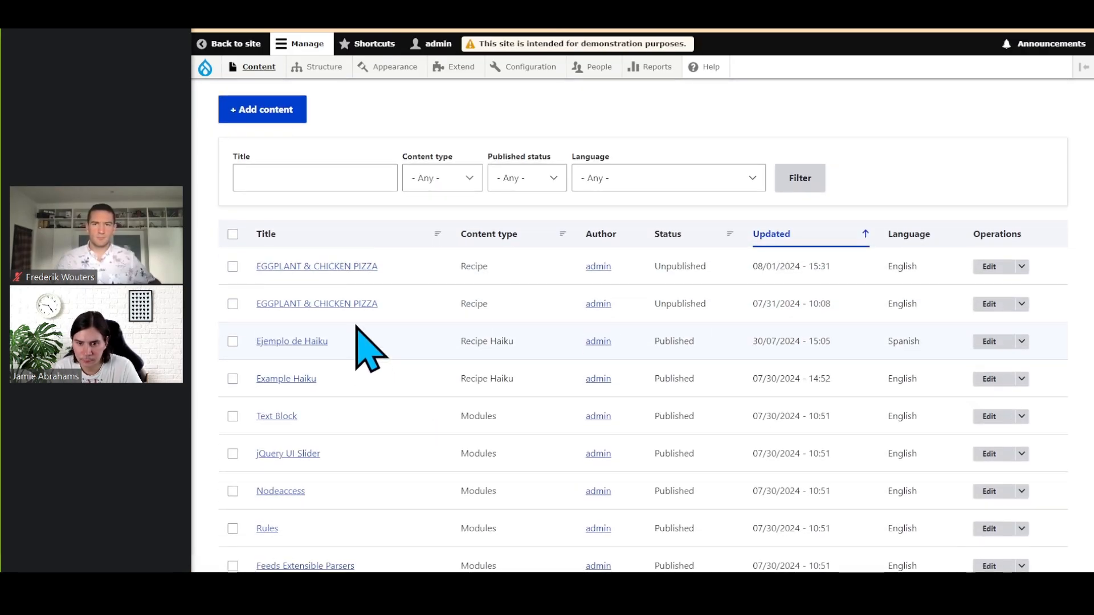
left_click(345, 266)
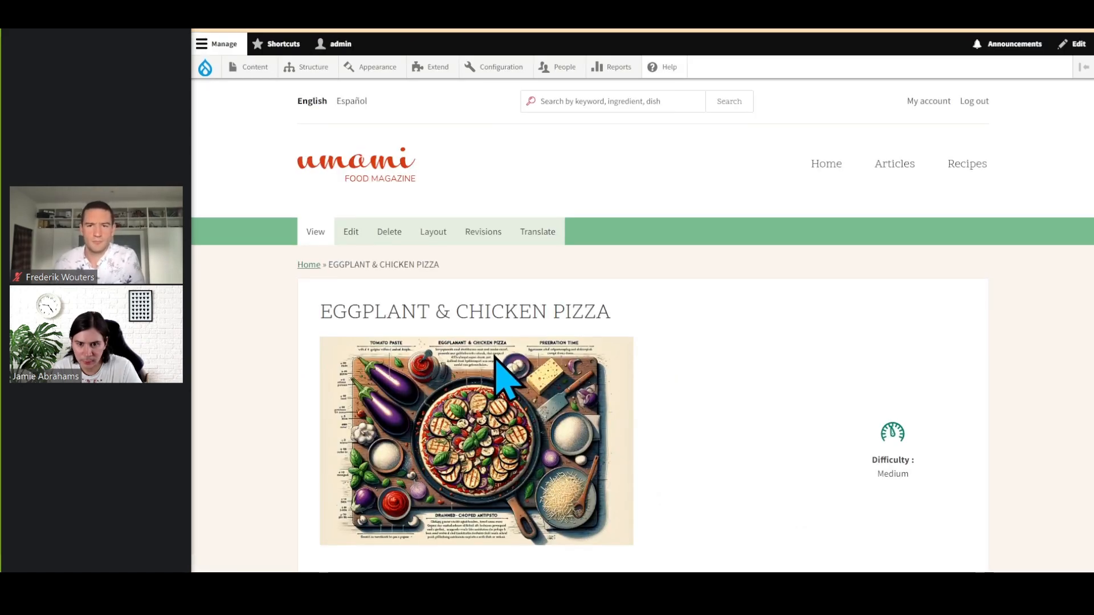
left_click(365, 239)
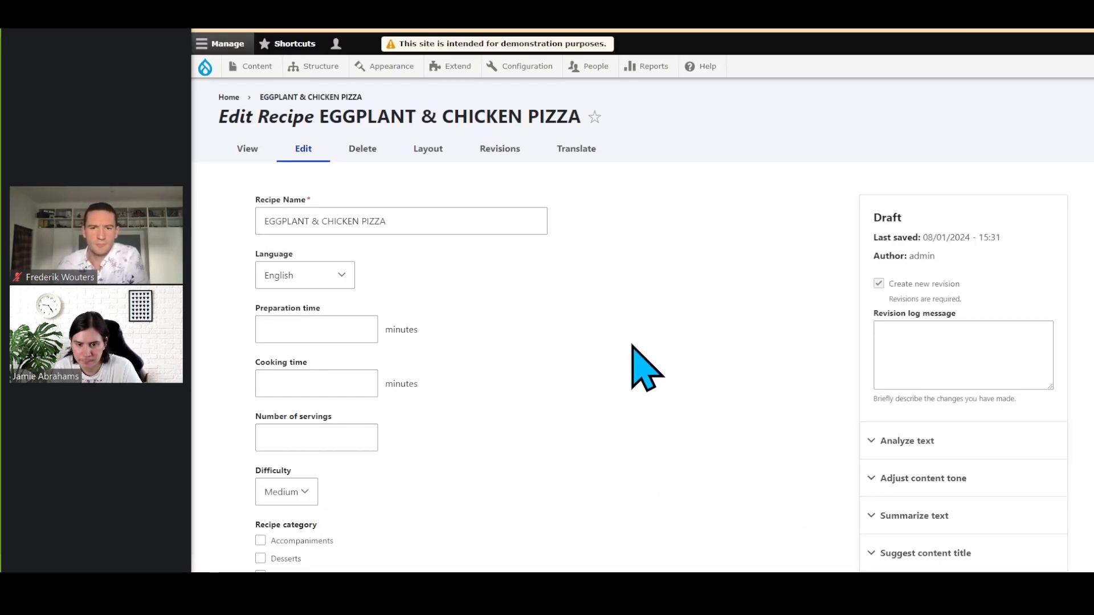
Look through the recipe's edit form from the preparation time down to the Automator_Recipe Book upload and scraped text fields
scroll(634, 350, "down", 3)
scroll(634, 356, "up", 3)
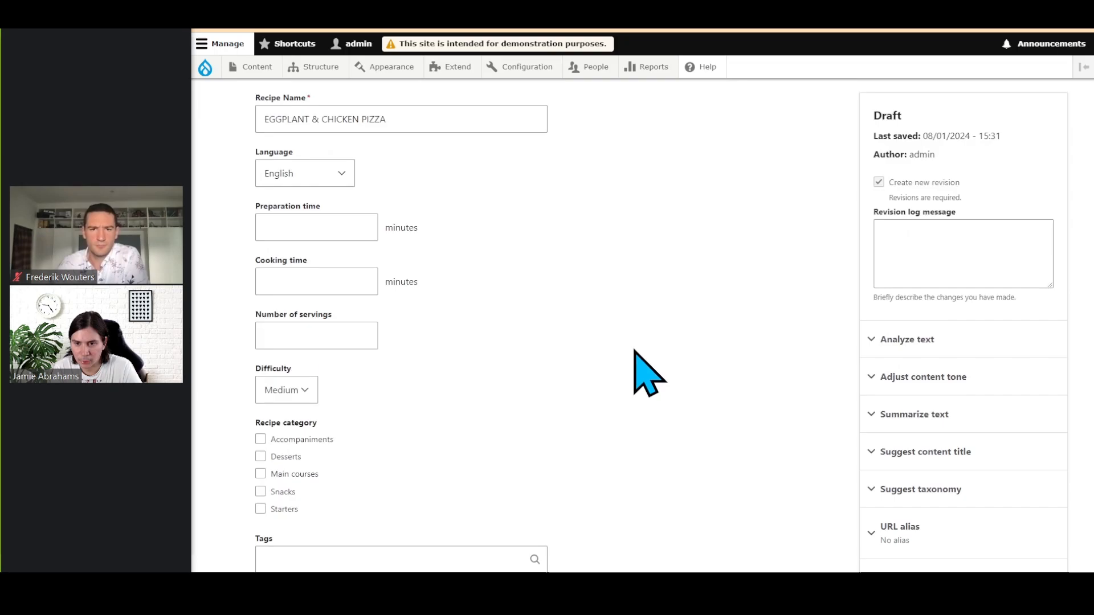
left_click_drag(404, 233, 256, 225)
left_click(627, 339)
scroll(678, 364, "down", 9)
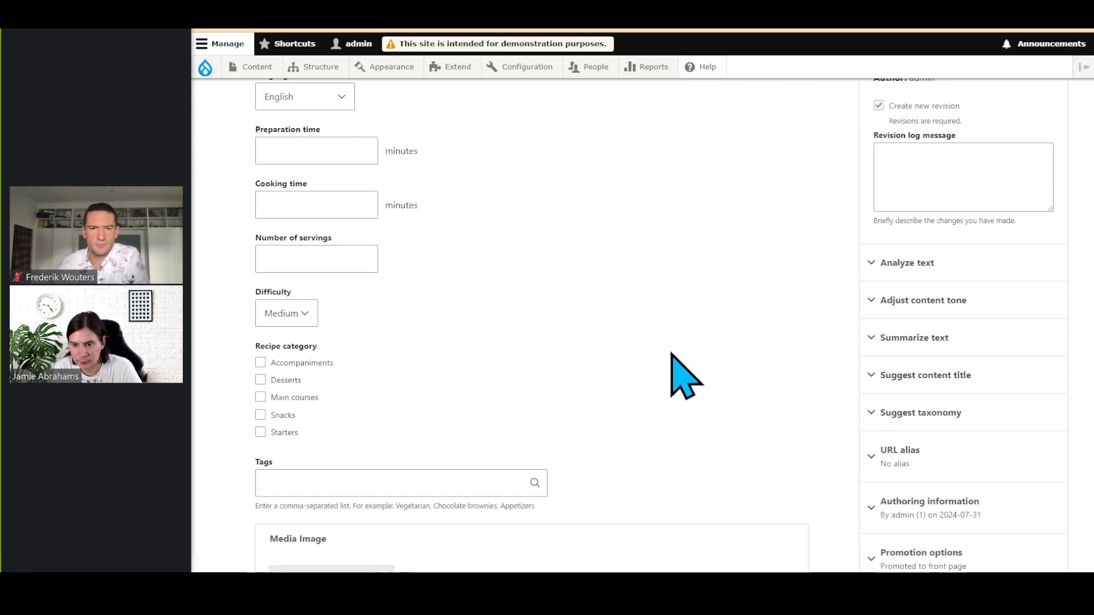
scroll(690, 382, "down", 15)
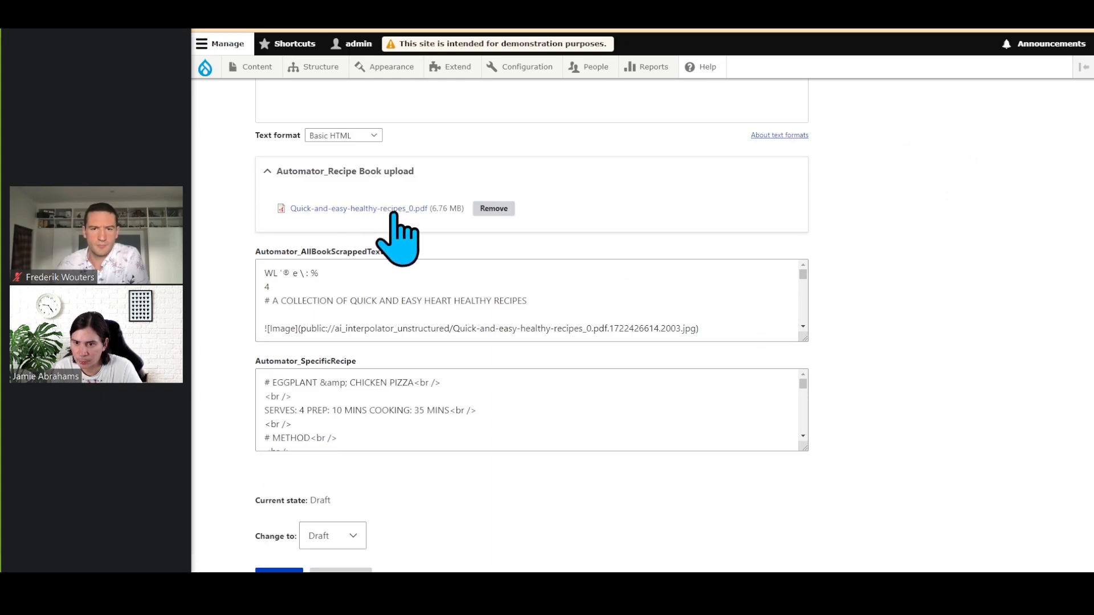
Enlarge the Automator_AllBookScrappedText box and examine the introductory text extracted from the recipe book PDF
left_click_drag(802, 337, 801, 570)
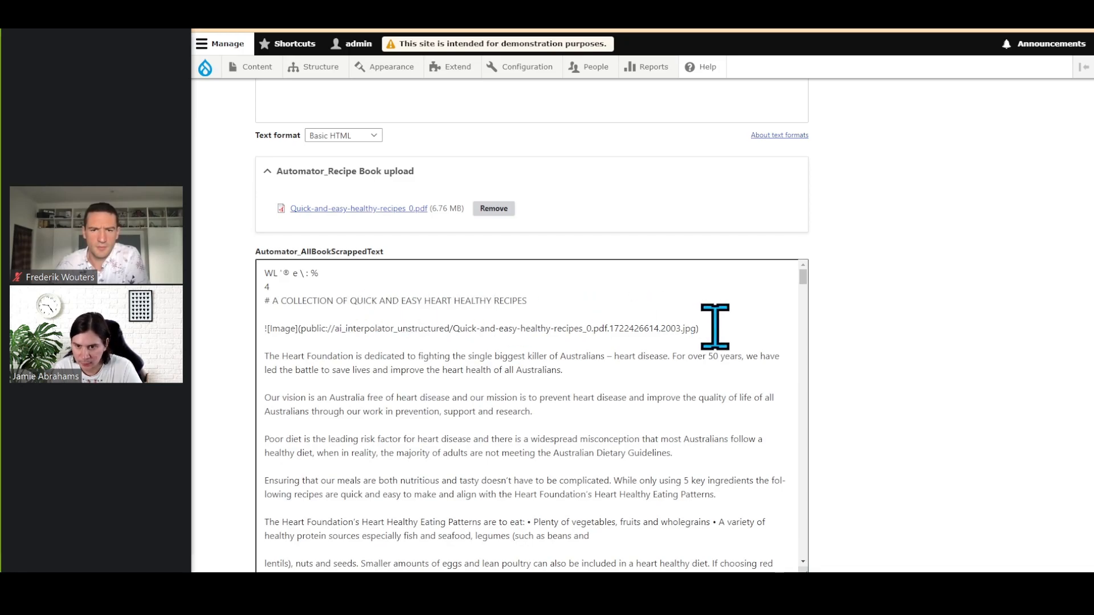
scroll(717, 328, "down", 3)
scroll(719, 327, "down", 3)
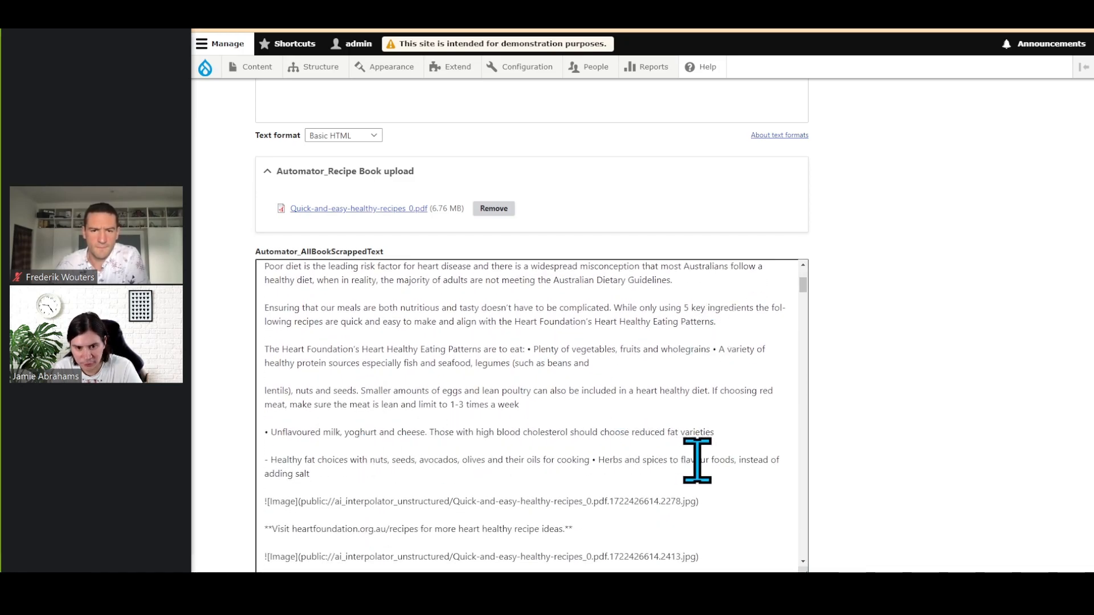
left_click_drag(733, 434, 244, 435)
scroll(245, 436, "down", 1)
left_click(442, 457)
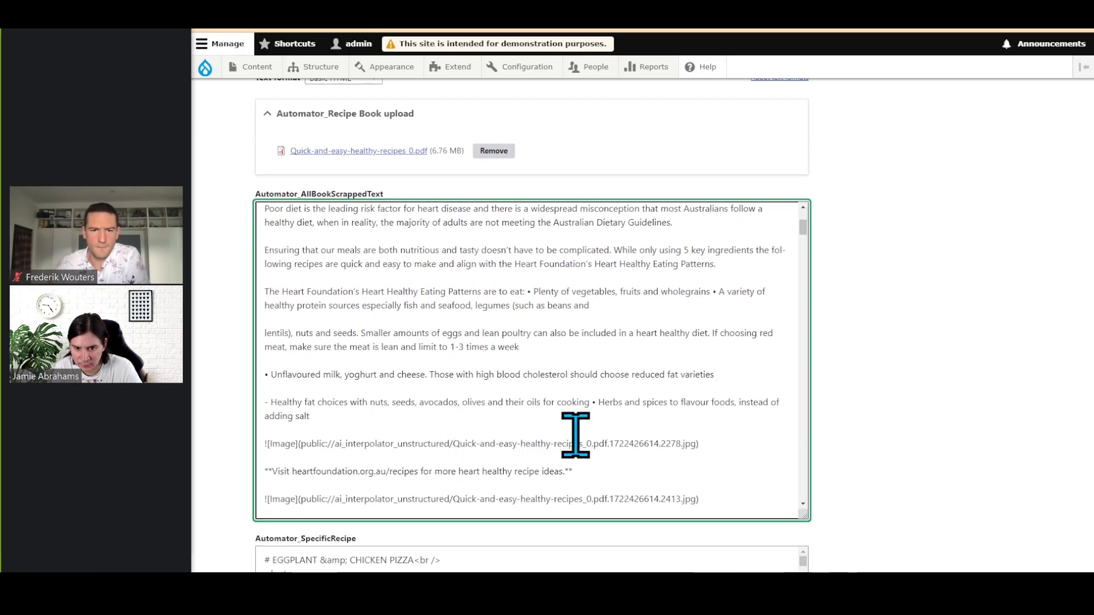
Examine the scraped text from the heartfoundation.org.au line through the eggplant pizza's method and ingredients to the Thai prawn skewers recipe
scroll(574, 434, "down", 1)
left_click_drag(613, 420, 265, 420)
scroll(749, 424, "down", 3)
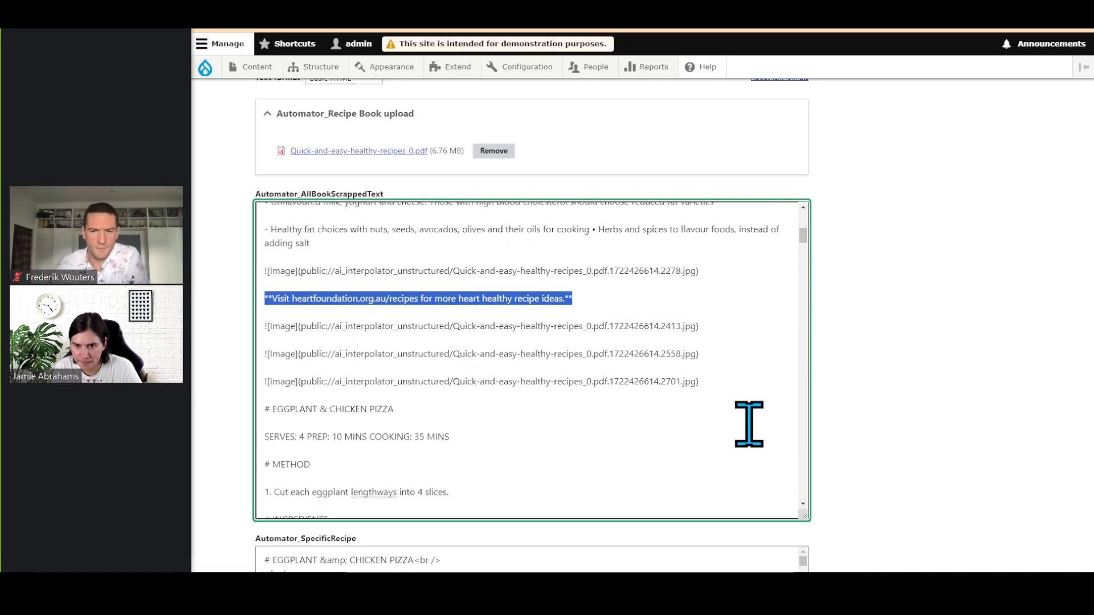
scroll(749, 425, "down", 4)
scroll(494, 313, "up", 1)
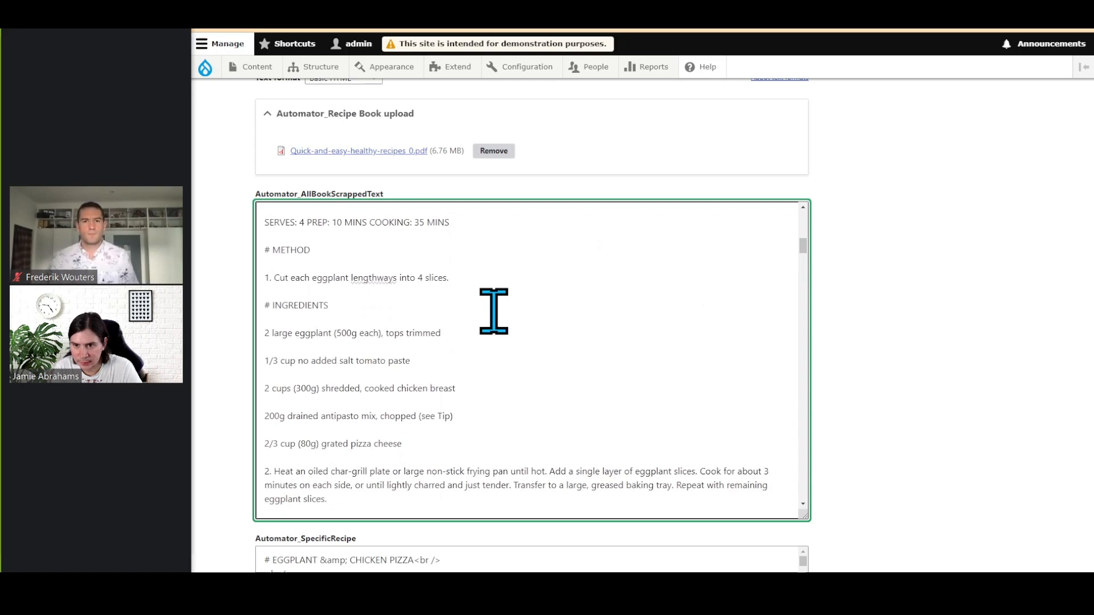
left_click_drag(465, 329, 293, 299)
scroll(429, 398, "down", 3)
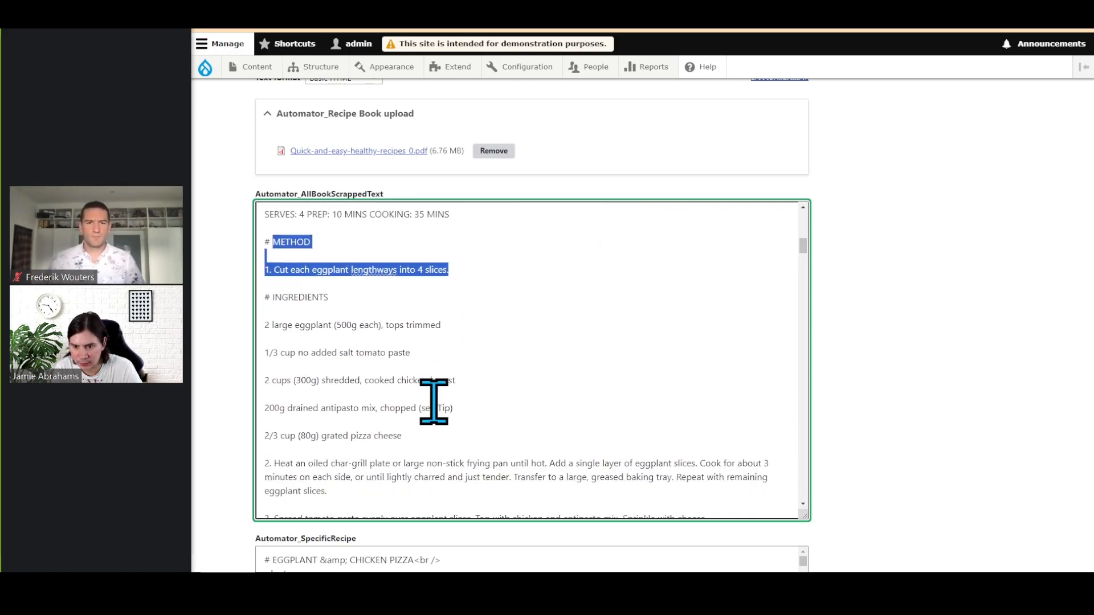
scroll(466, 400, "down", 8)
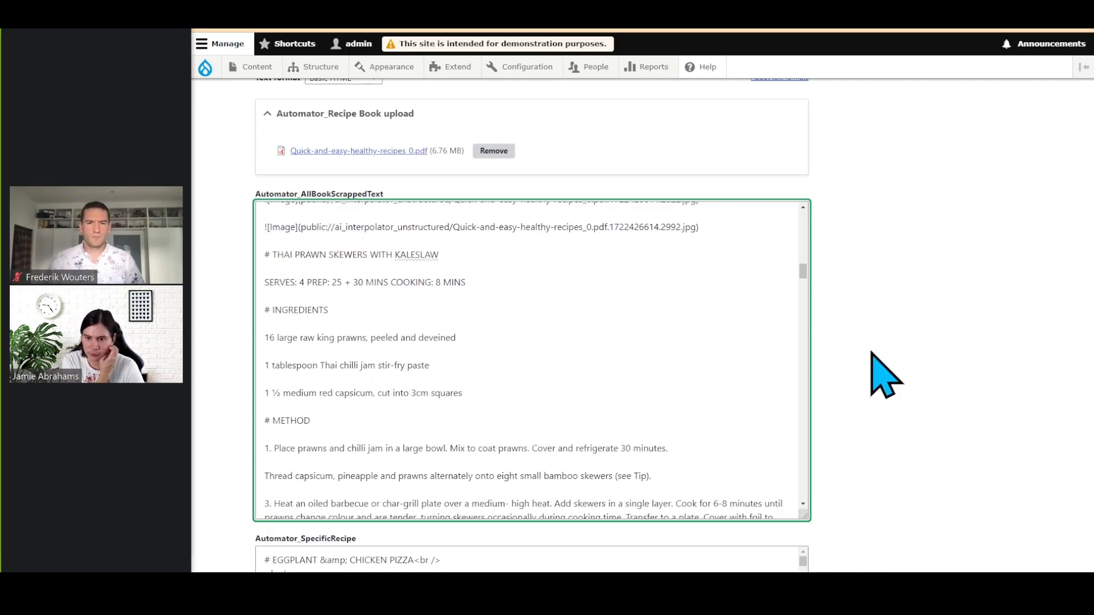
Open the settings of the Recipe content type's Automator_SpecificRecipe field and look through to its AI Automator settings
left_click(808, 1)
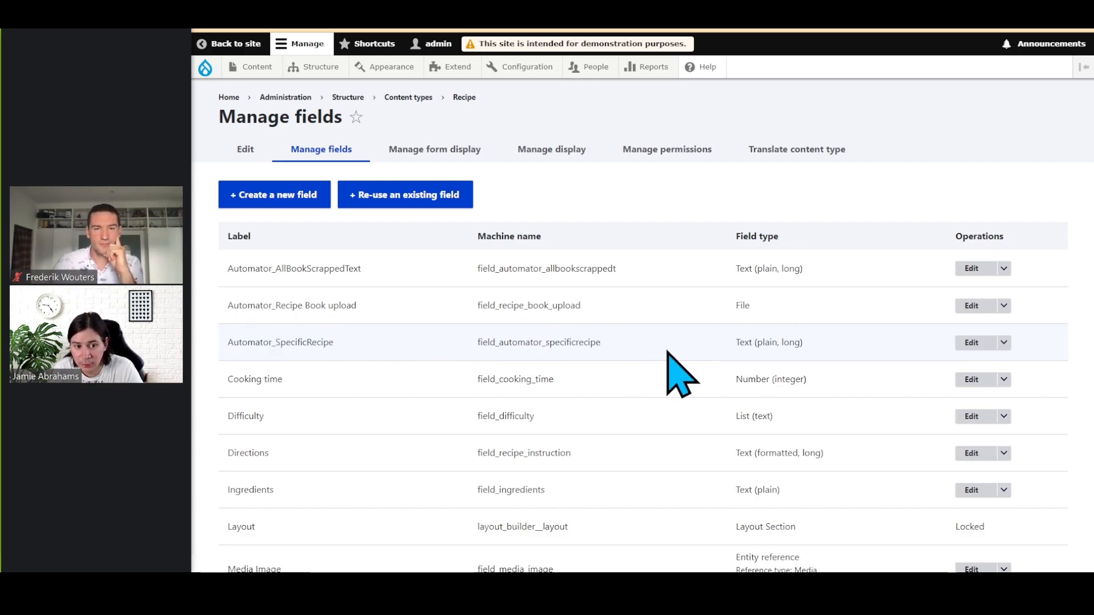
left_click(964, 342)
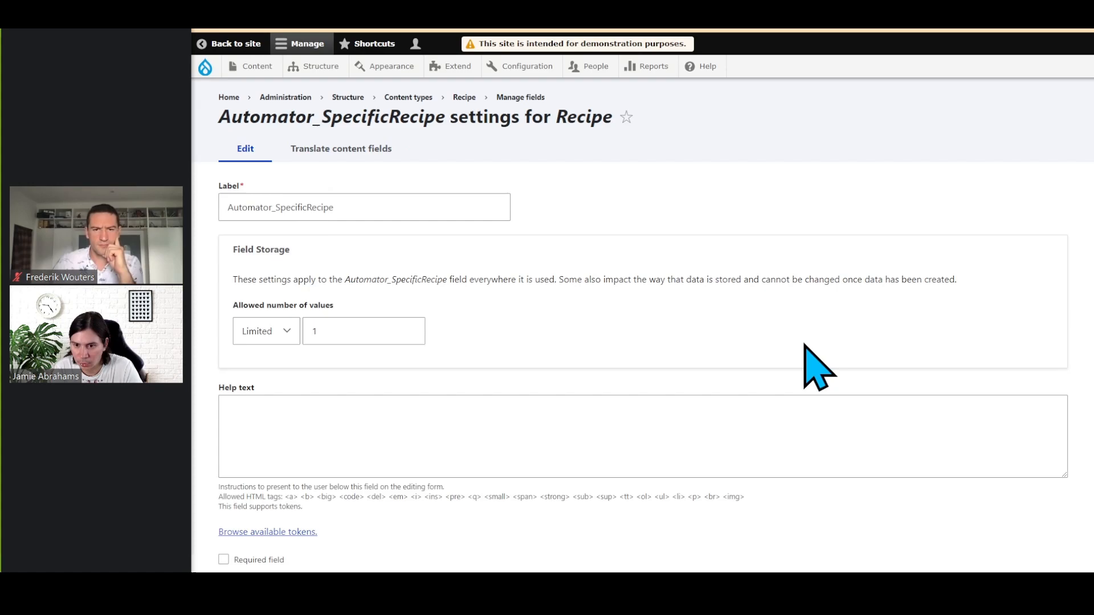
scroll(752, 348, "down", 4)
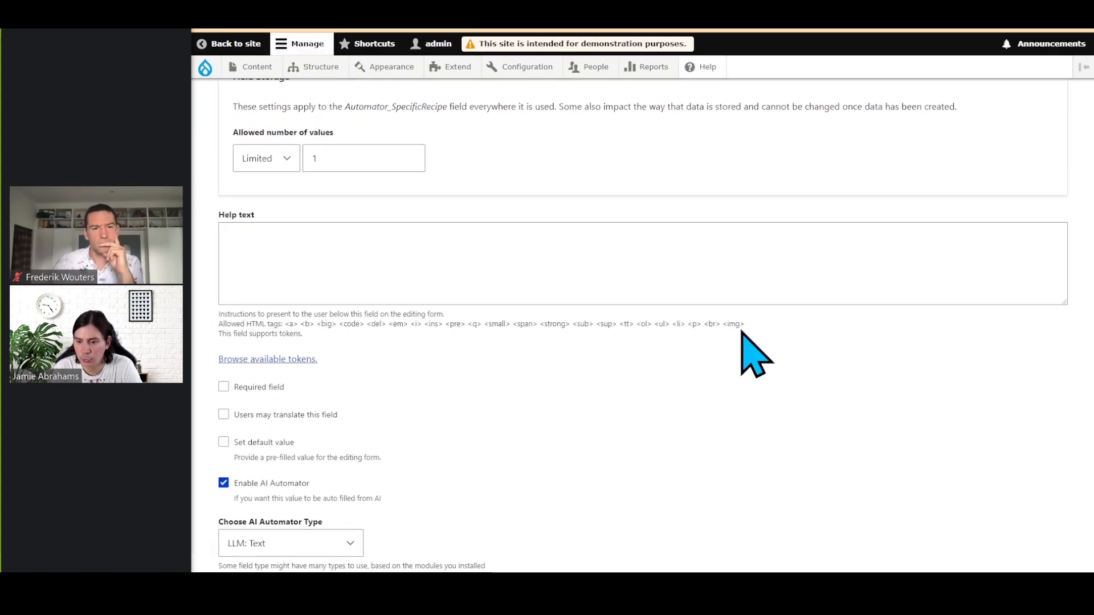
scroll(470, 402, "down", 2)
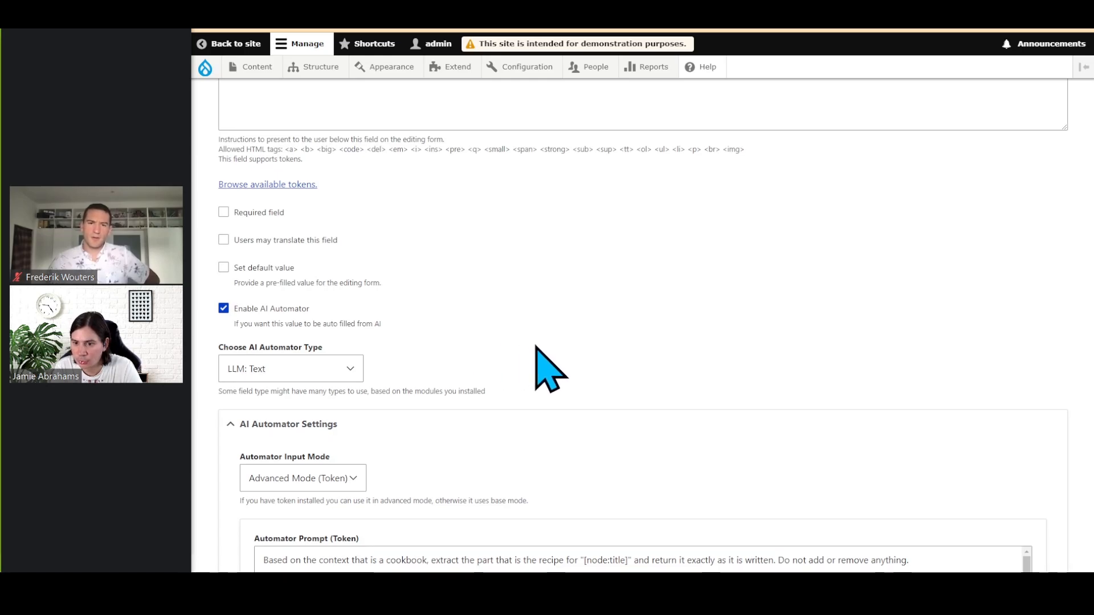
scroll(559, 351, "down", 1)
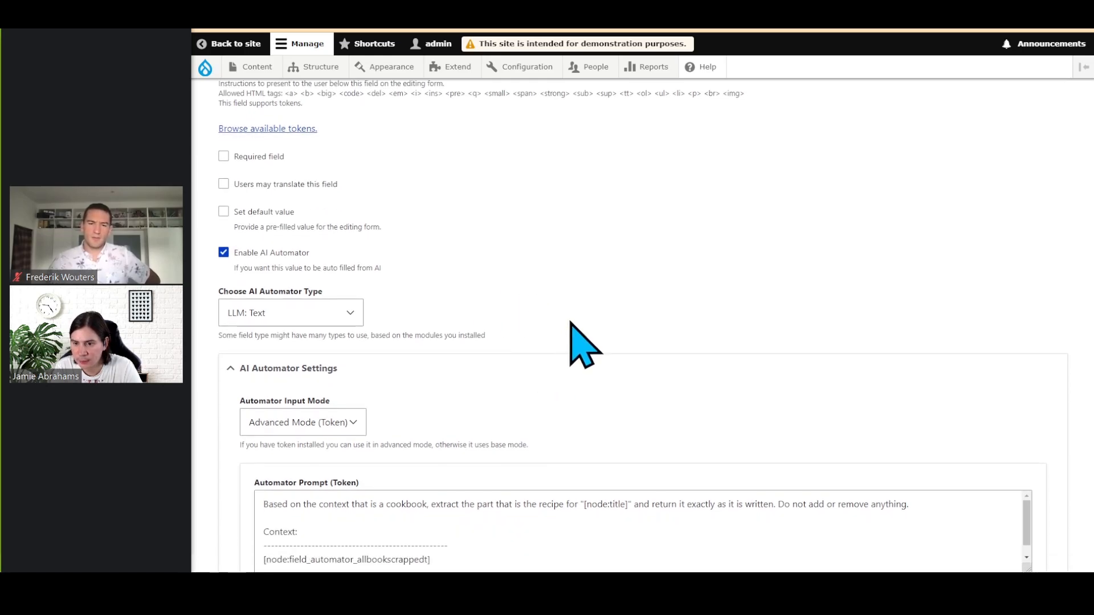
Review the available AI Automator types for the Automator_SpecificRecipe field, keeping LLM: Text
left_click(349, 313)
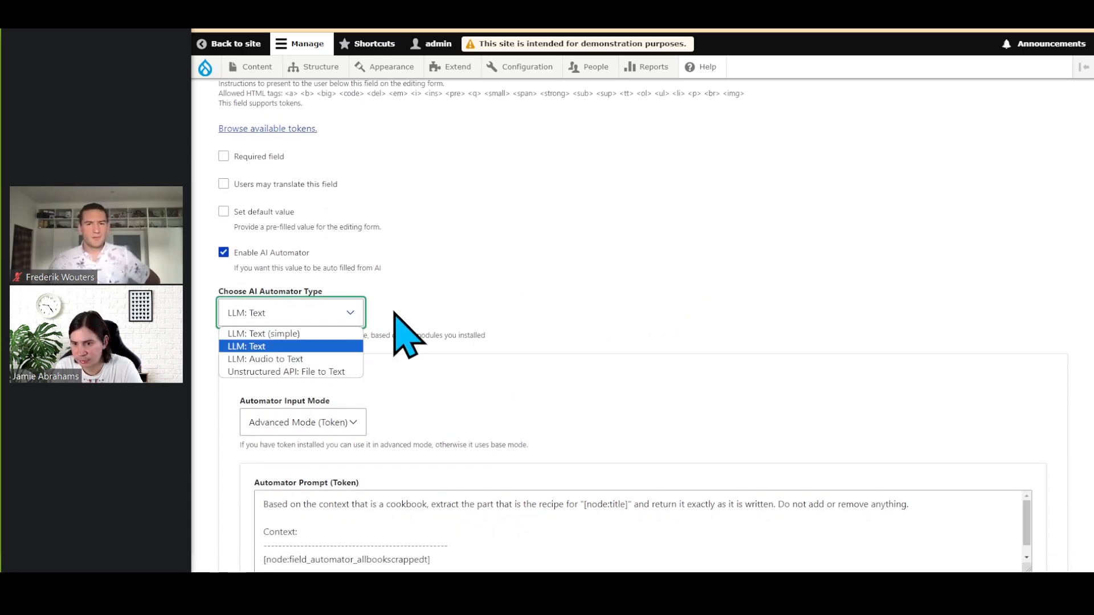
left_click(332, 346)
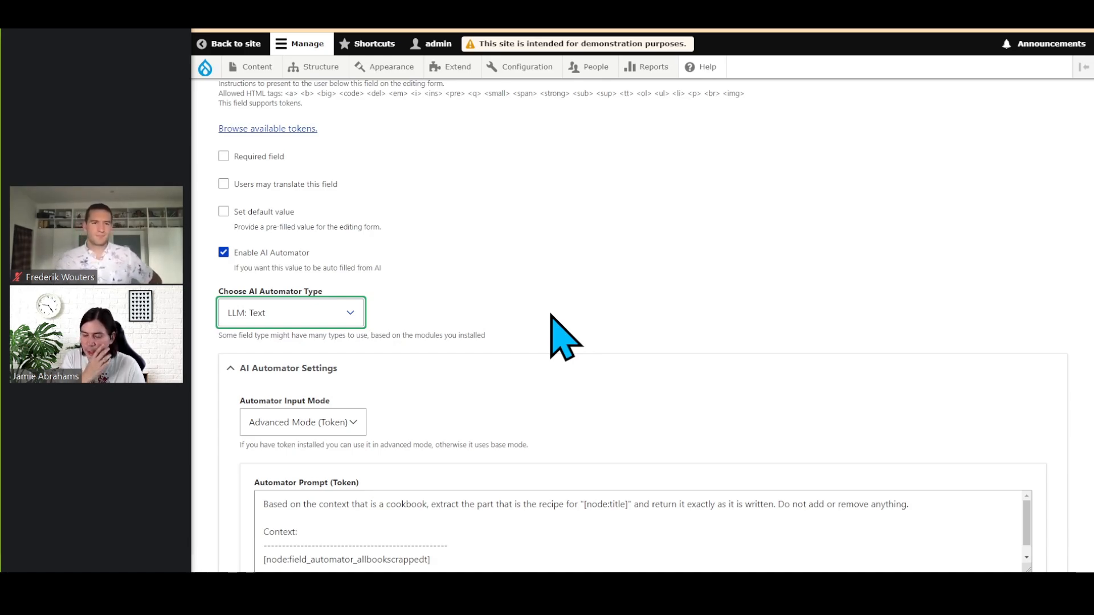
left_click(311, 313)
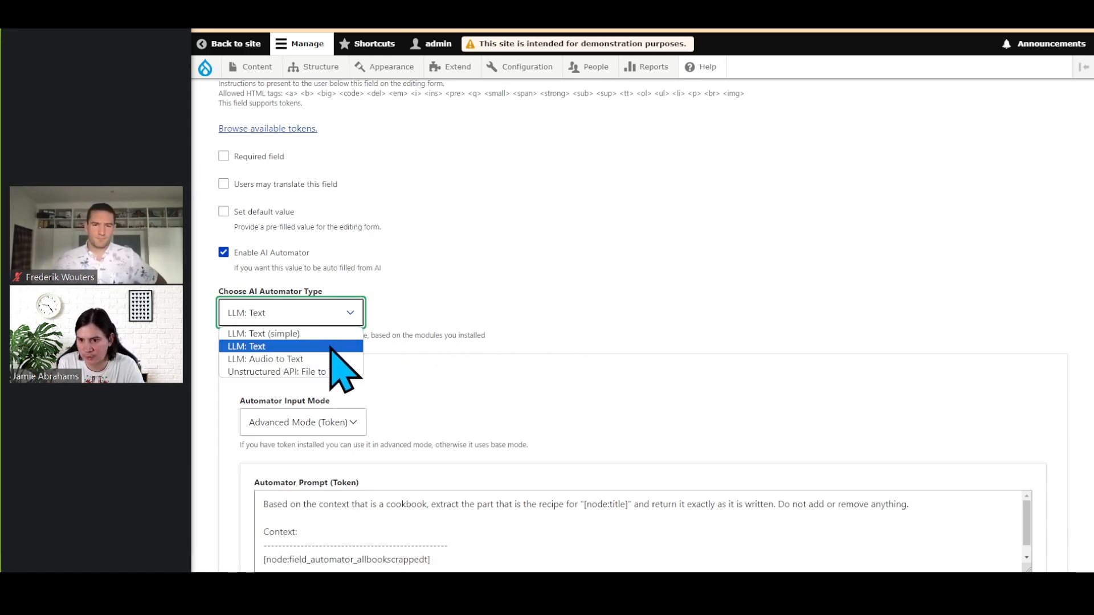
left_click(296, 347)
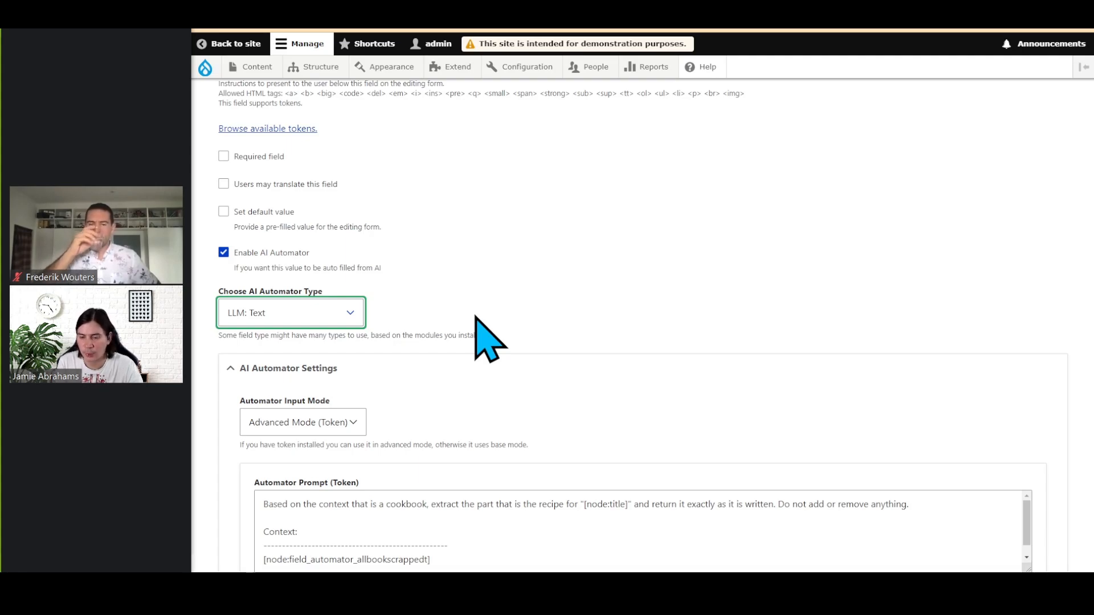
Try the LLM: Text (simple) automator type, return to LLM: Text and review the other types
left_click(350, 313)
left_click(349, 330)
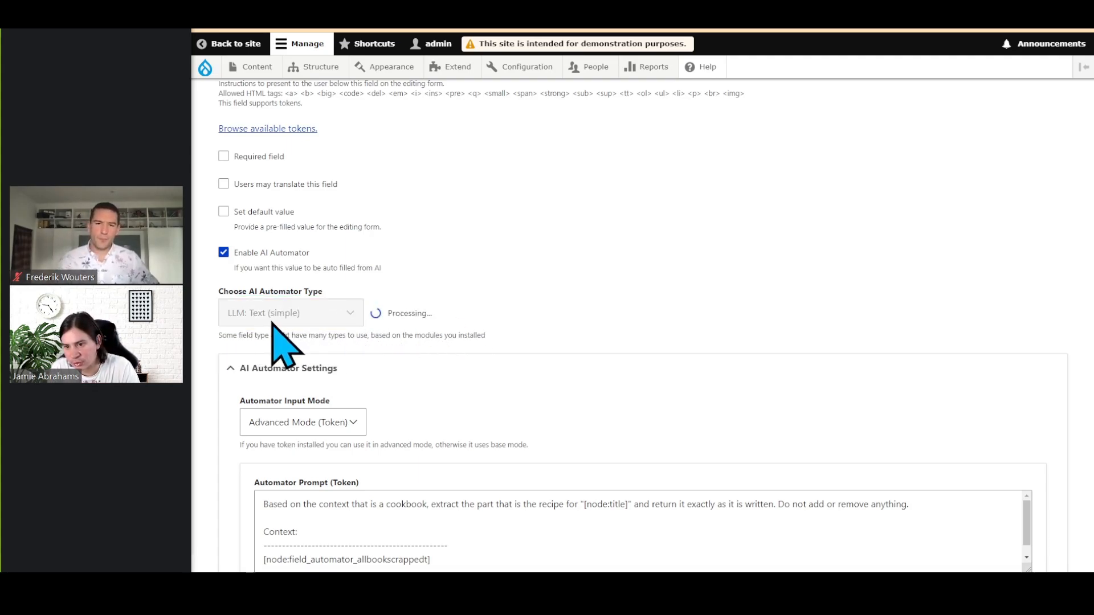
left_click(305, 315)
left_click(336, 344)
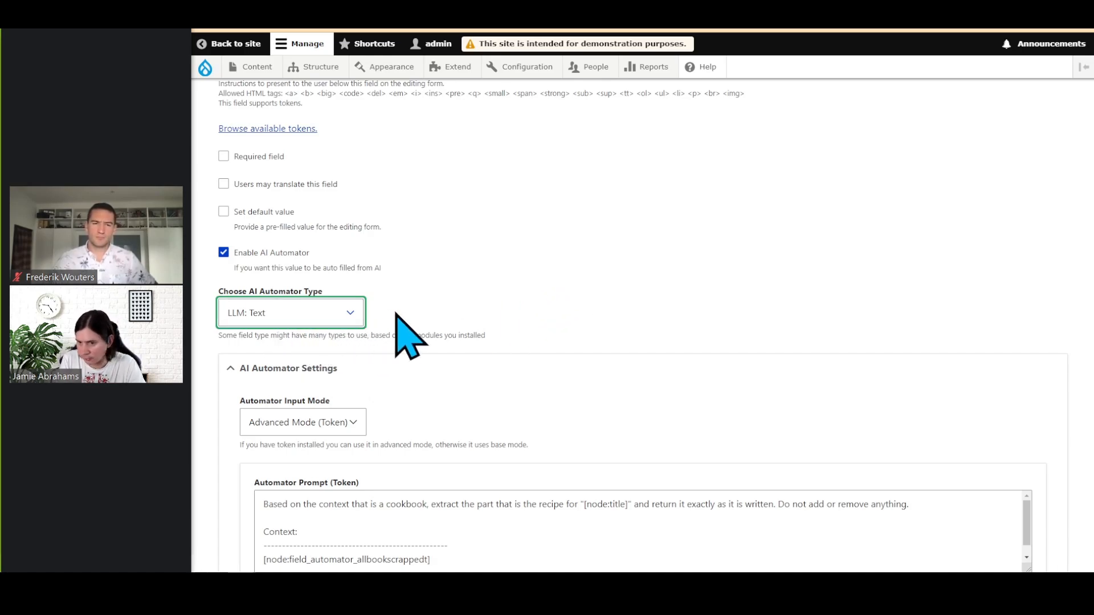
left_click(349, 318)
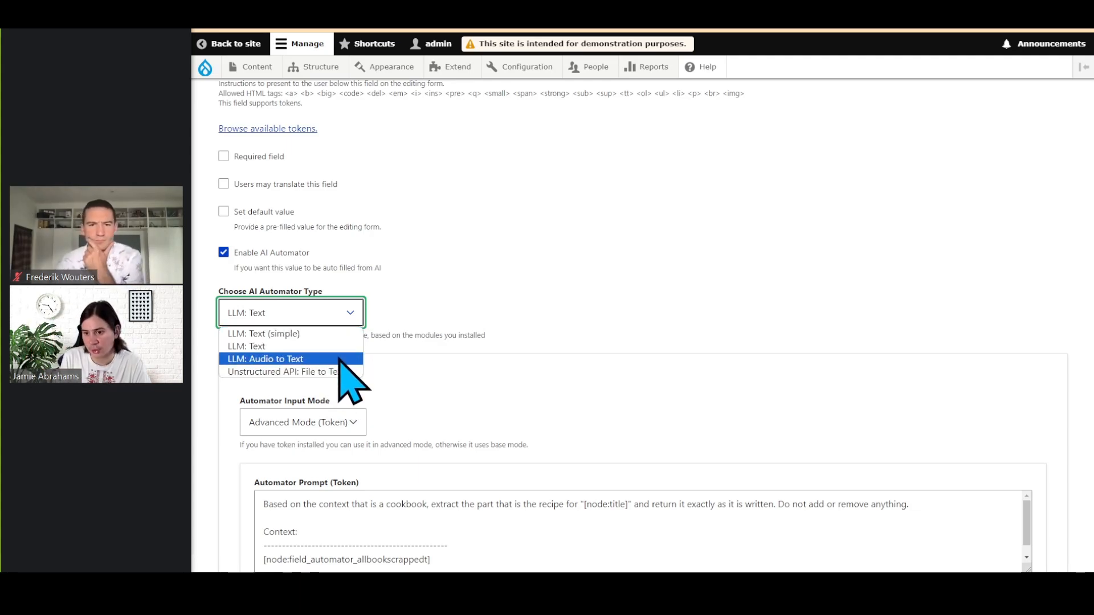
left_click(327, 346)
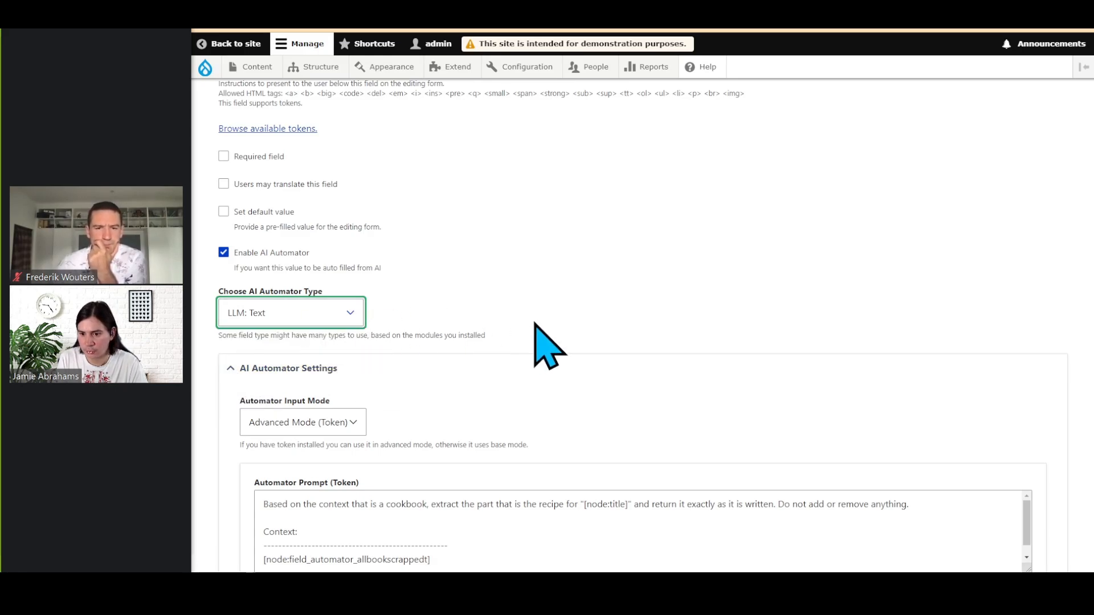
Review the Automator Input Mode options, keeping Advanced Mode (Token), and enlarge the Automator Prompt box
scroll(536, 325, "down", 4)
left_click(330, 192)
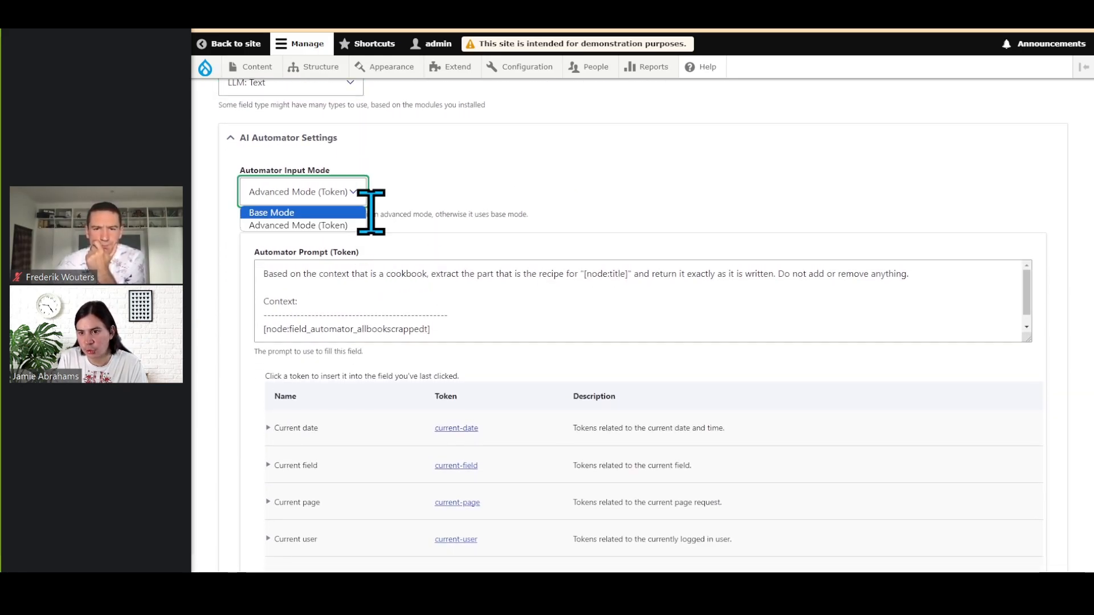
left_click(598, 223)
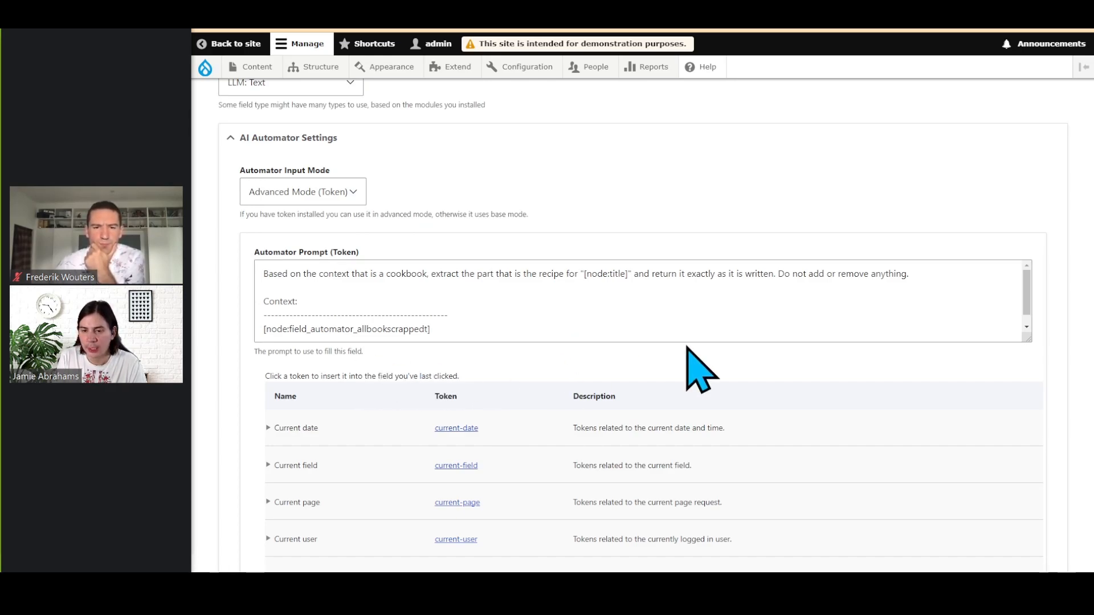
left_click_drag(1023, 338, 1017, 385)
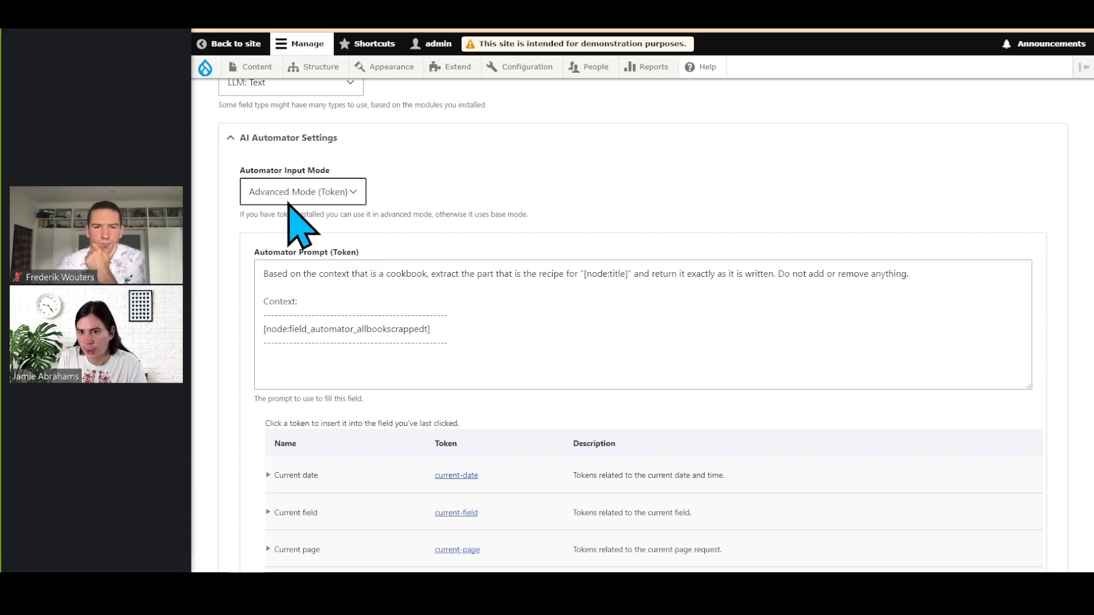
left_click(288, 200)
Examine the prompt's recipe extraction instruction and the [node:field_automator_allbookscrappedt] token under Context
triple_click(400, 274)
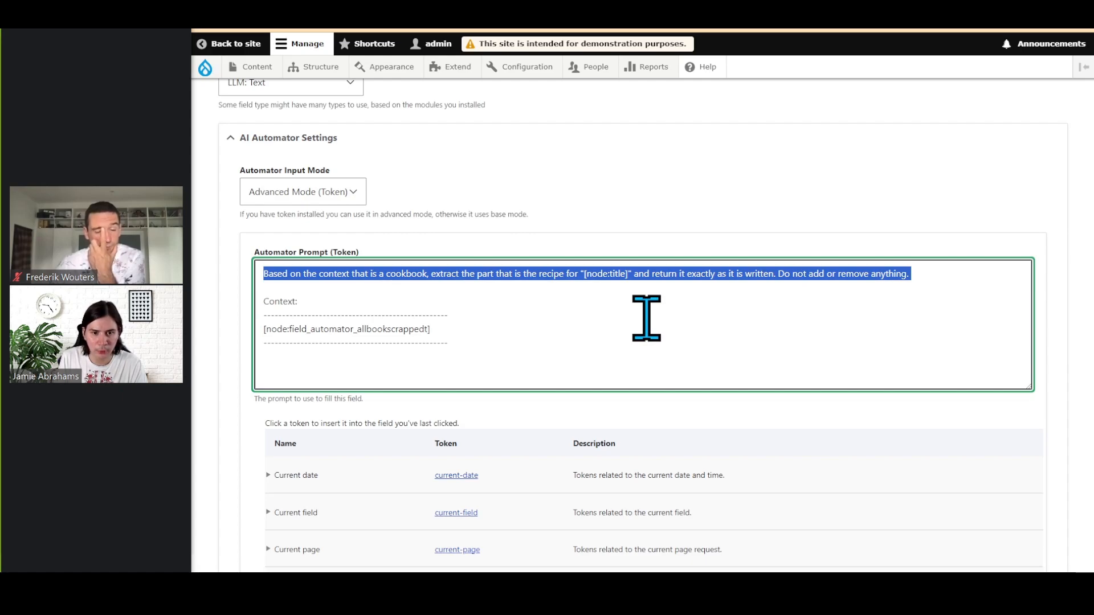
left_click(556, 324)
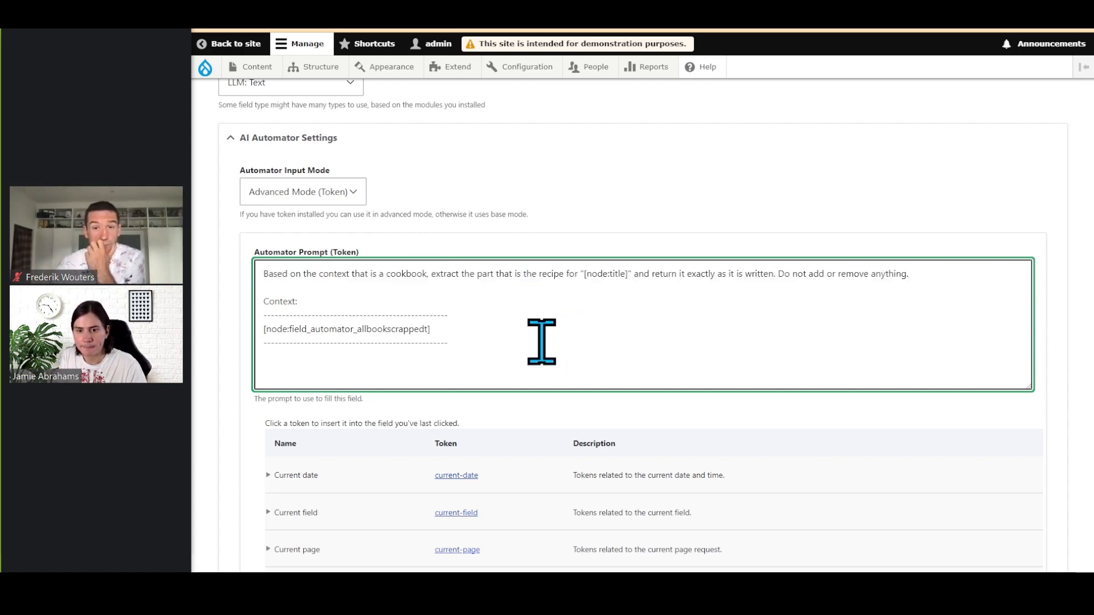
left_click_drag(471, 329, 268, 329)
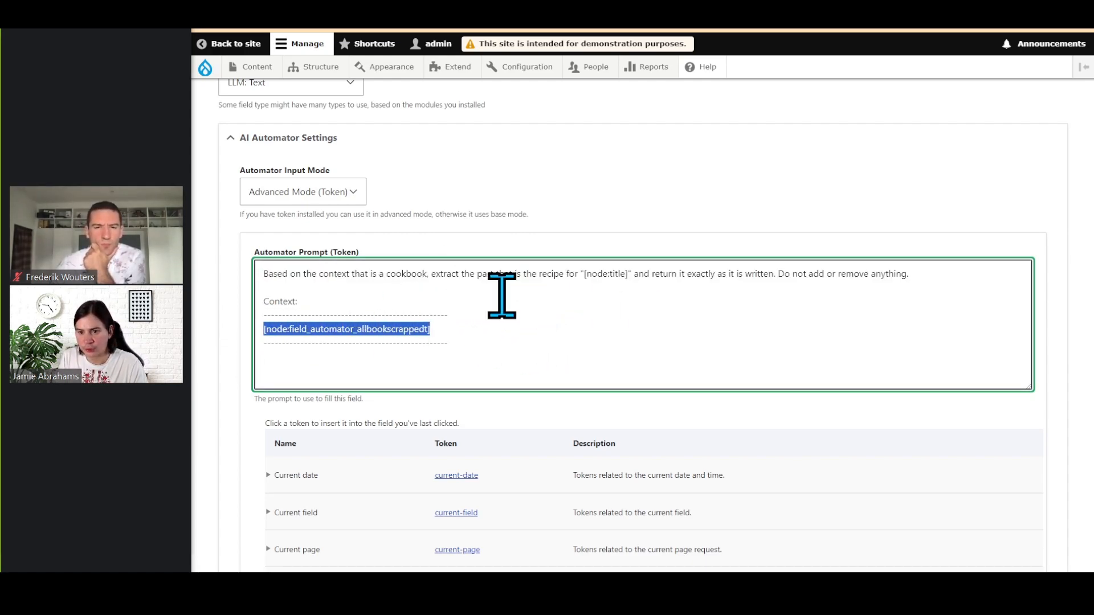
left_click(613, 285)
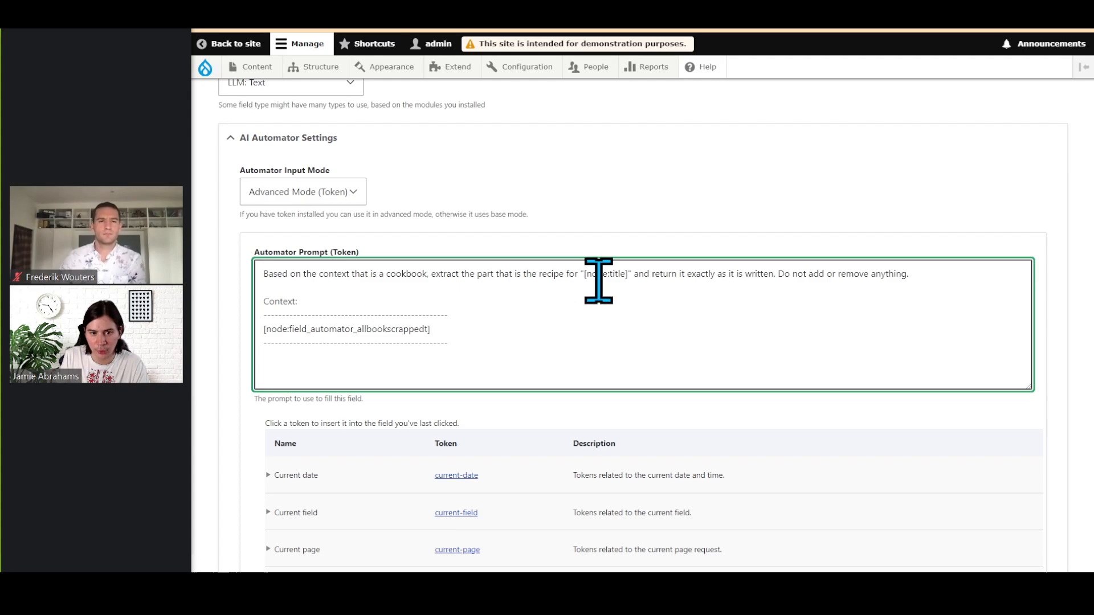
Check the recipe name on the EGGPLANT & CHICKEN PIZZA edit form and return to highlight the prompt's delimited context block
left_click(853, 29)
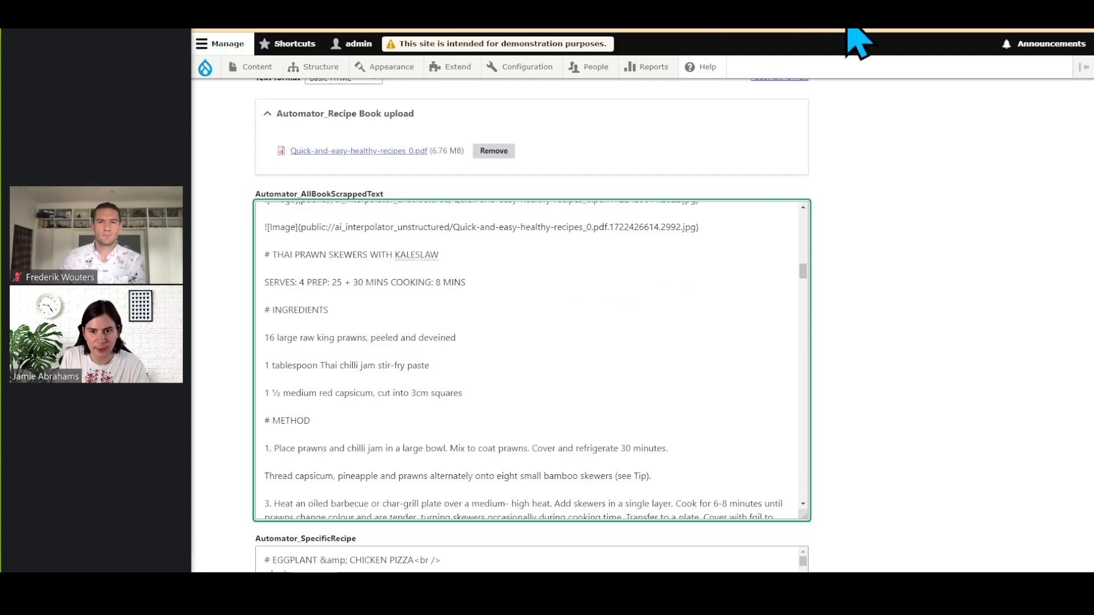
middle_click(821, 361)
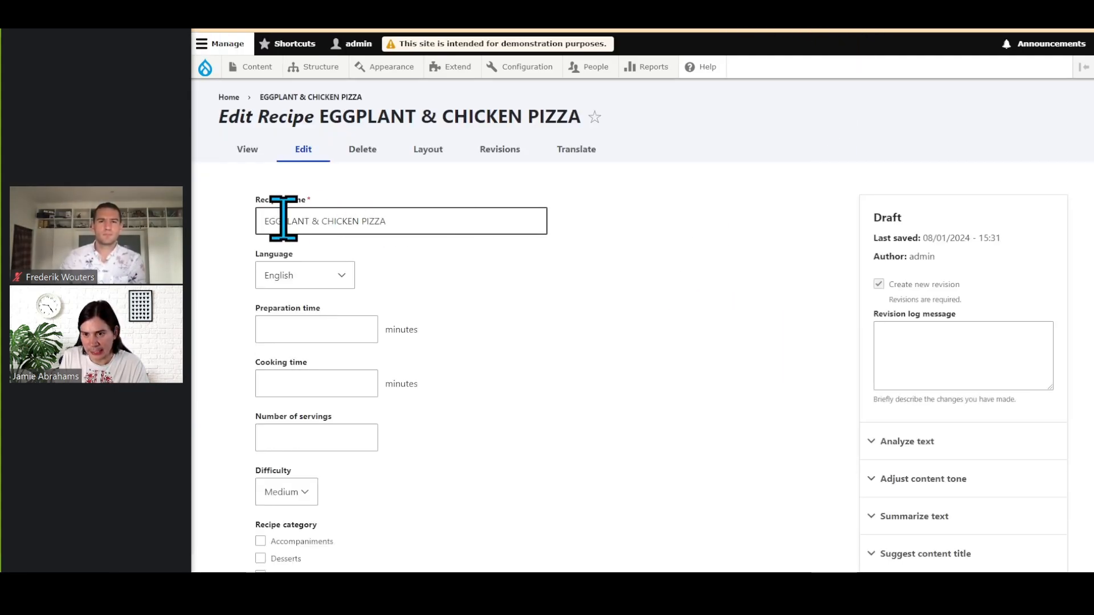
left_click(798, 30)
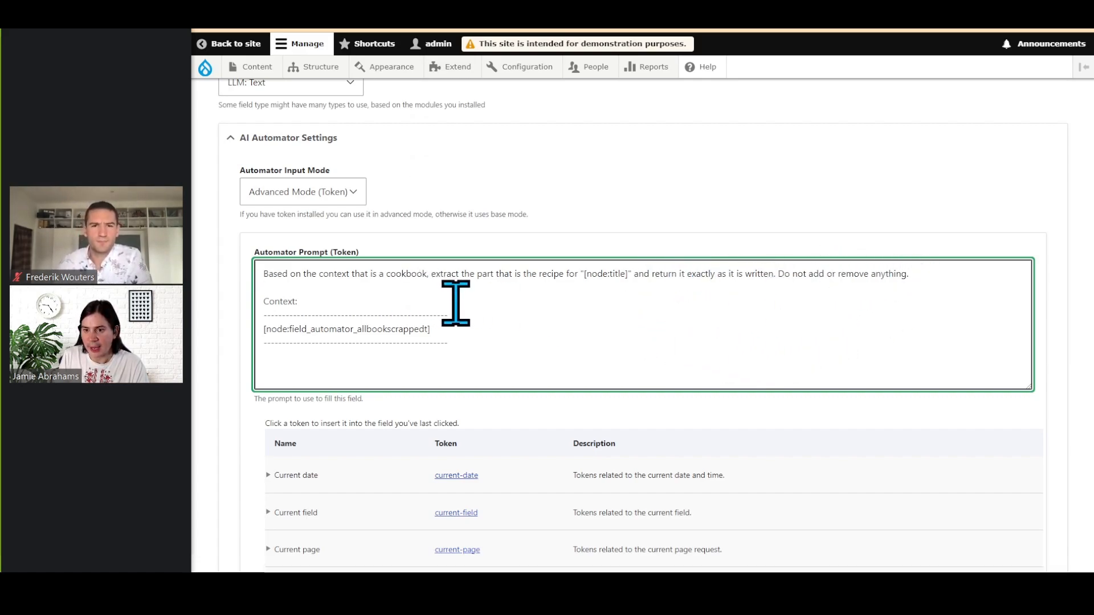
left_click_drag(342, 301, 259, 301)
left_click_drag(515, 340, 454, 301)
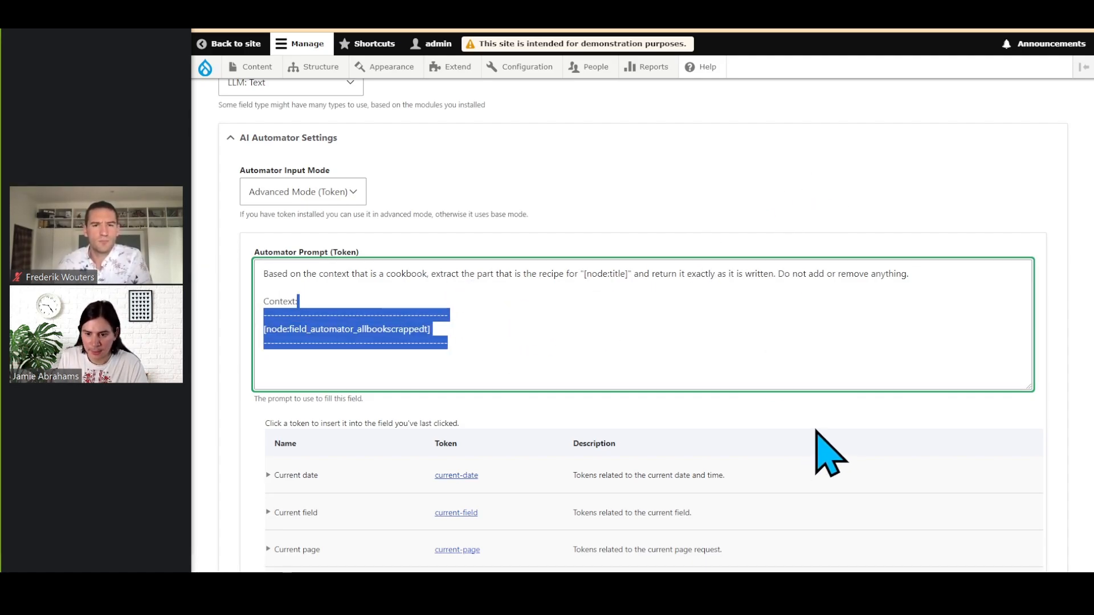
Expand the Nodes group in the token browser below the prompt and look through its available tokens
scroll(661, 376, "down", 4)
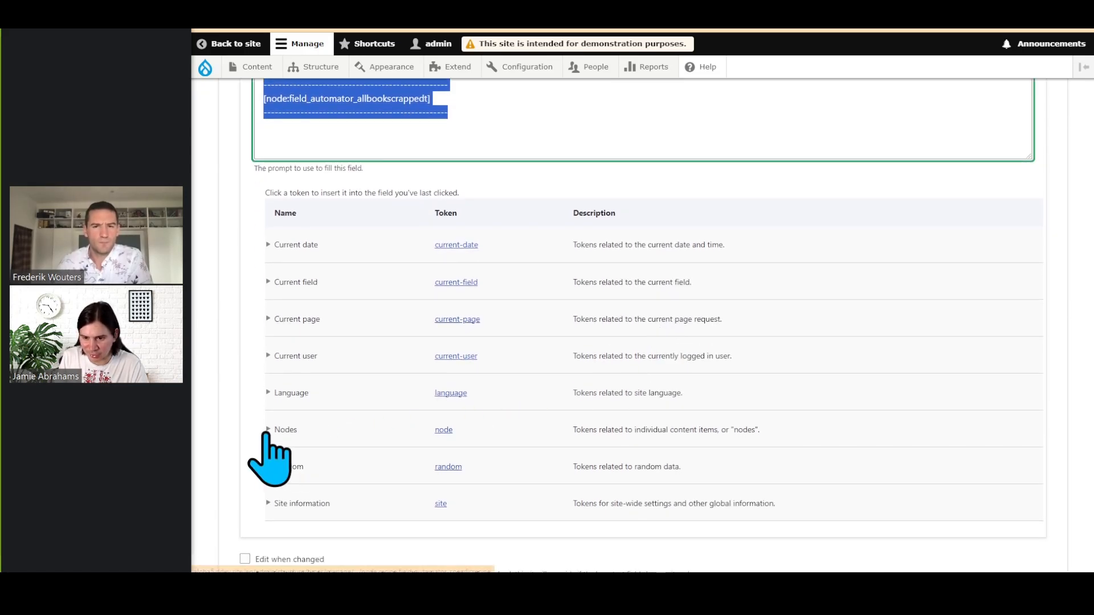
scroll(684, 137, "up", 2)
scroll(561, 391, "down", 3)
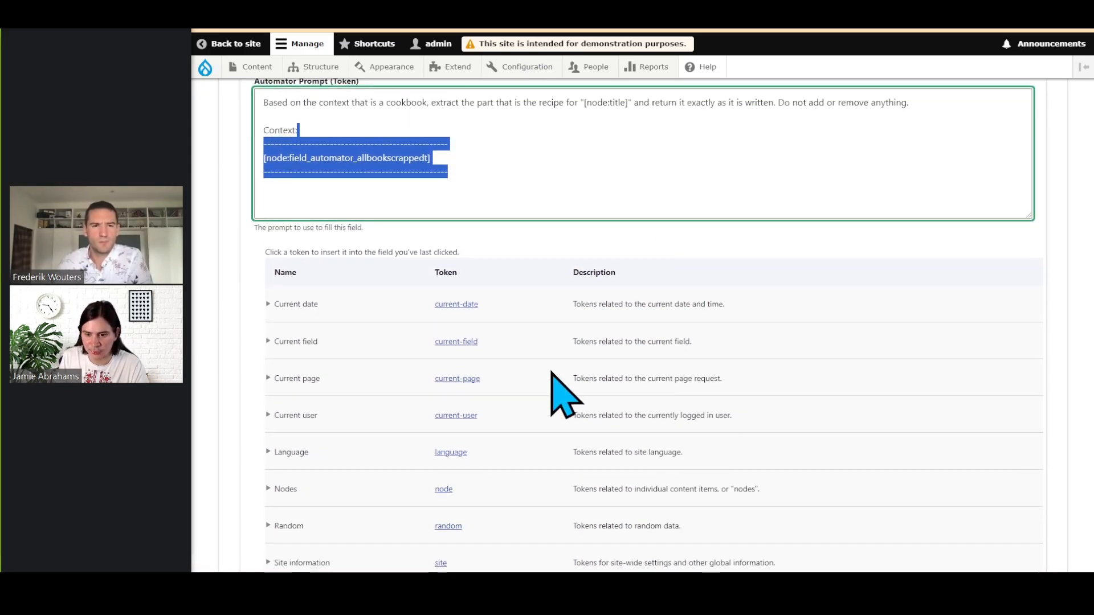
left_click(268, 371)
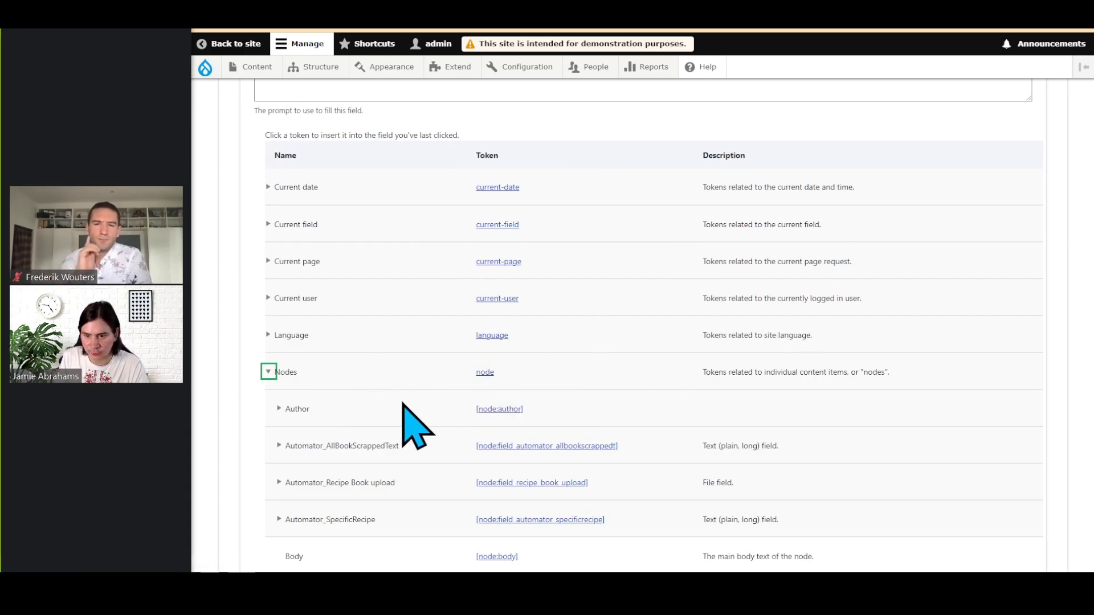
scroll(672, 407, "down", 3)
scroll(671, 414, "down", 8)
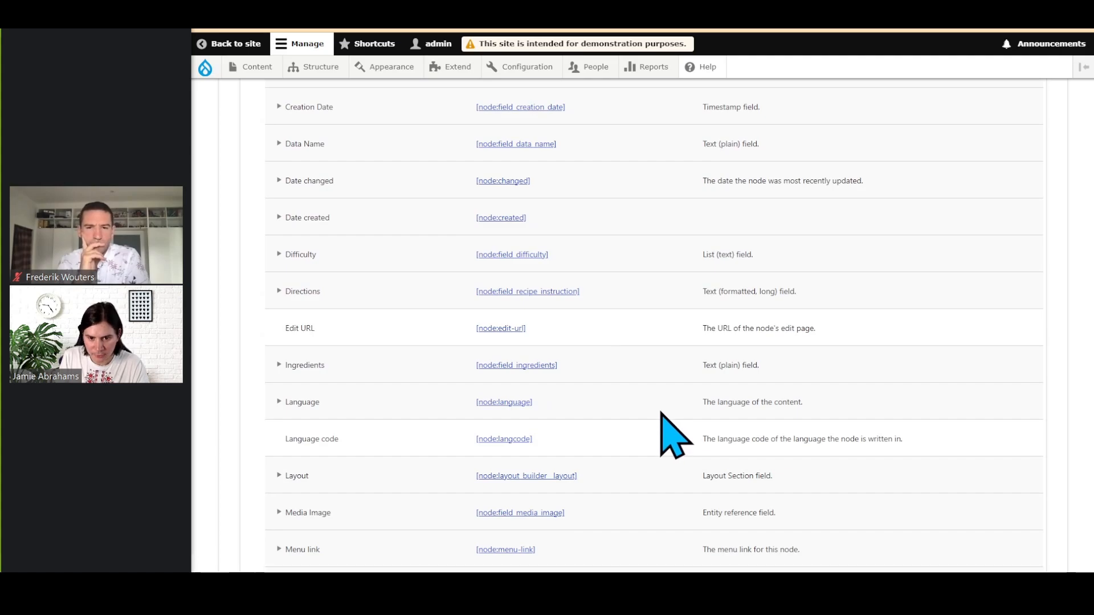
Search the page for "title" and "scrapp" to locate the node title and Automator_AllBookScrappedText tokens
key("ctrl+f")
type("tt")
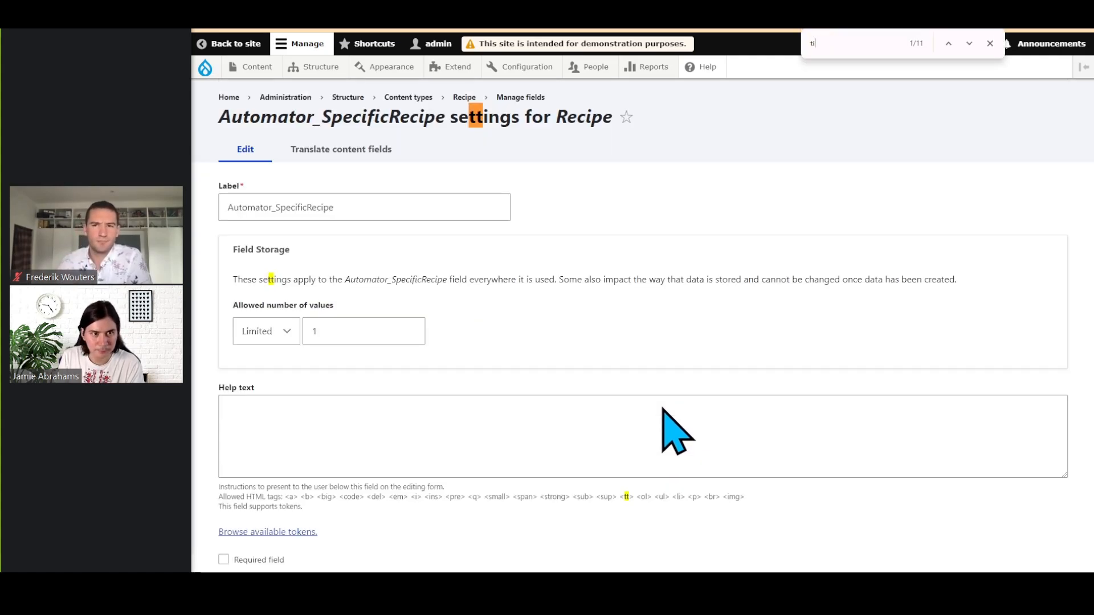
type("tle")
key("Return")
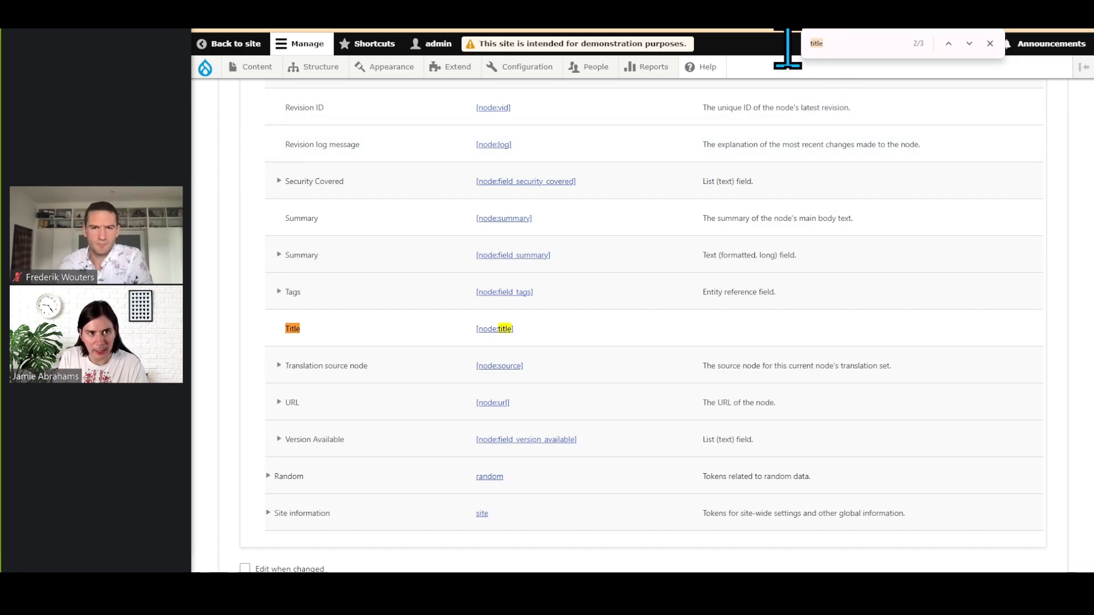
type("scrapp")
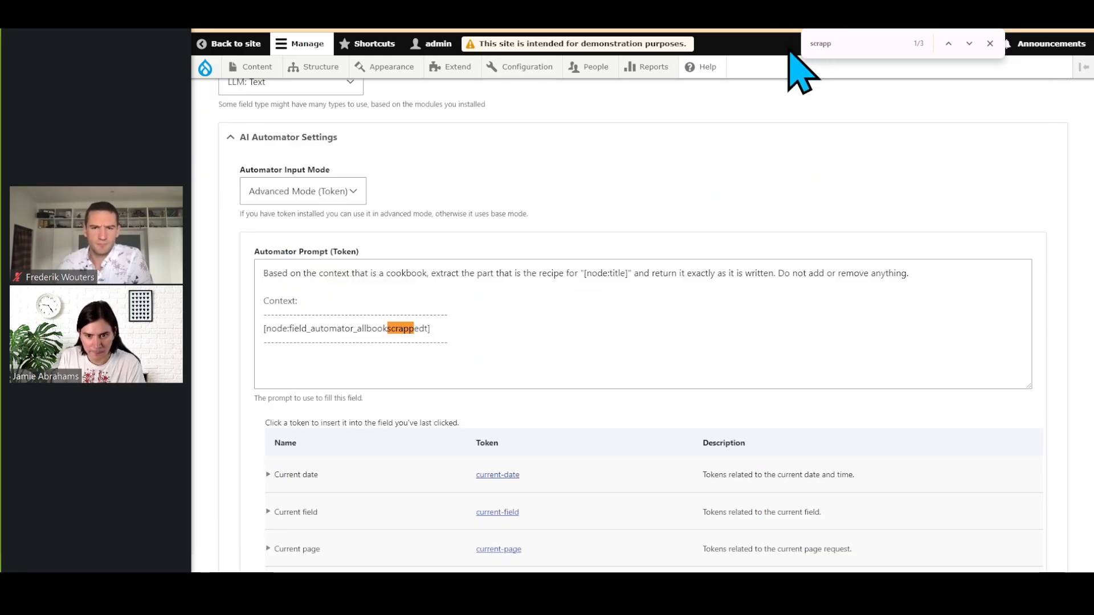
key("Return")
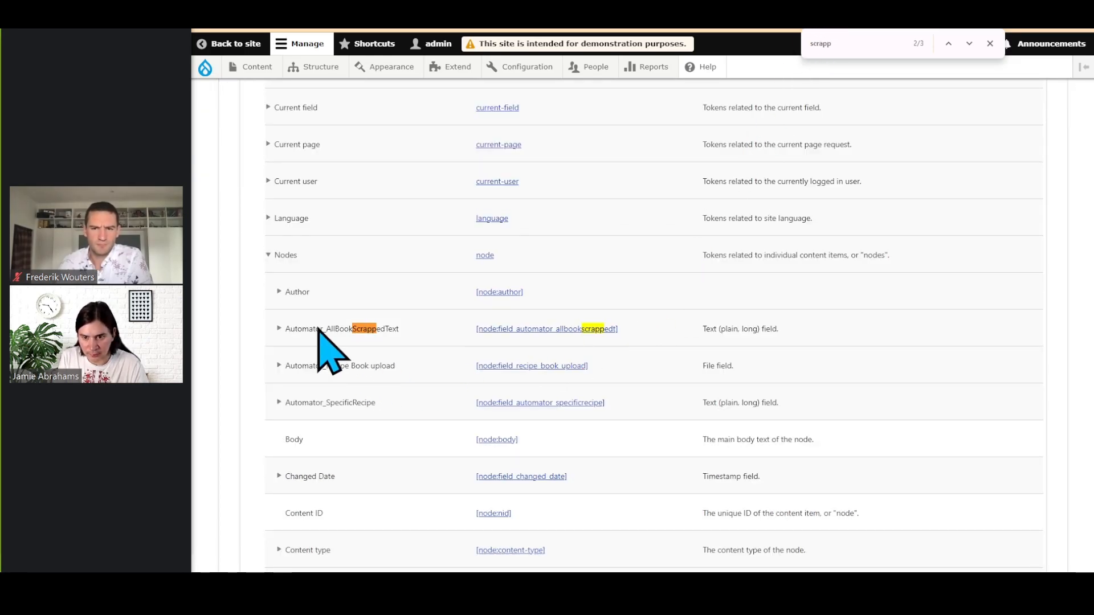
Replace the prompt's highlighted context block with the [node:field_automator_allbookscrappedt] token and check the inserted text
left_click(592, 333)
scroll(697, 379, "up", 10)
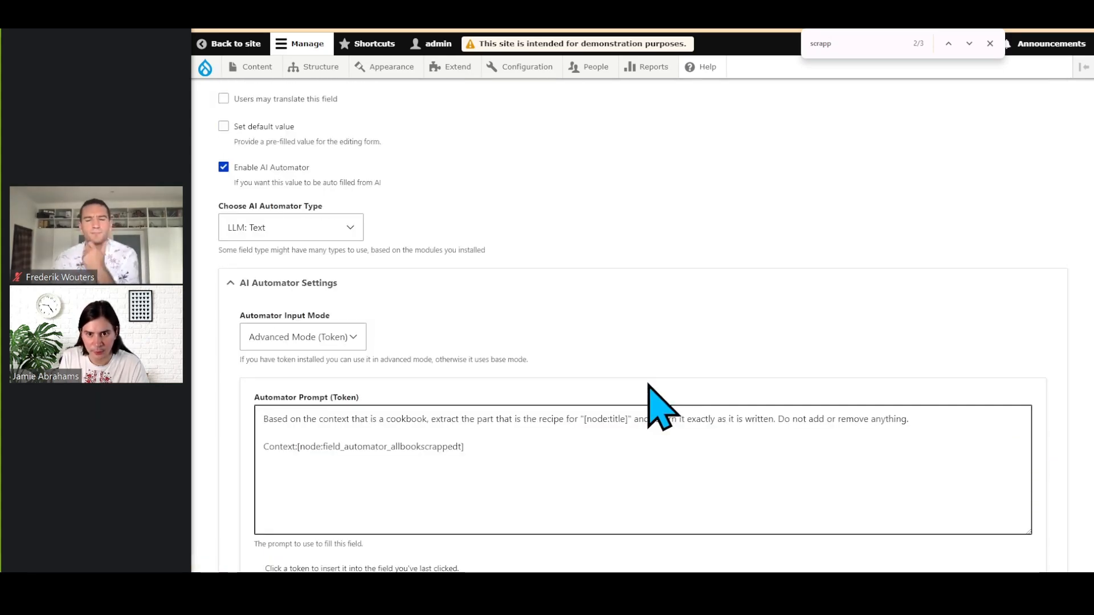
scroll(496, 445, "down", 1)
left_click_drag(479, 427, 425, 427)
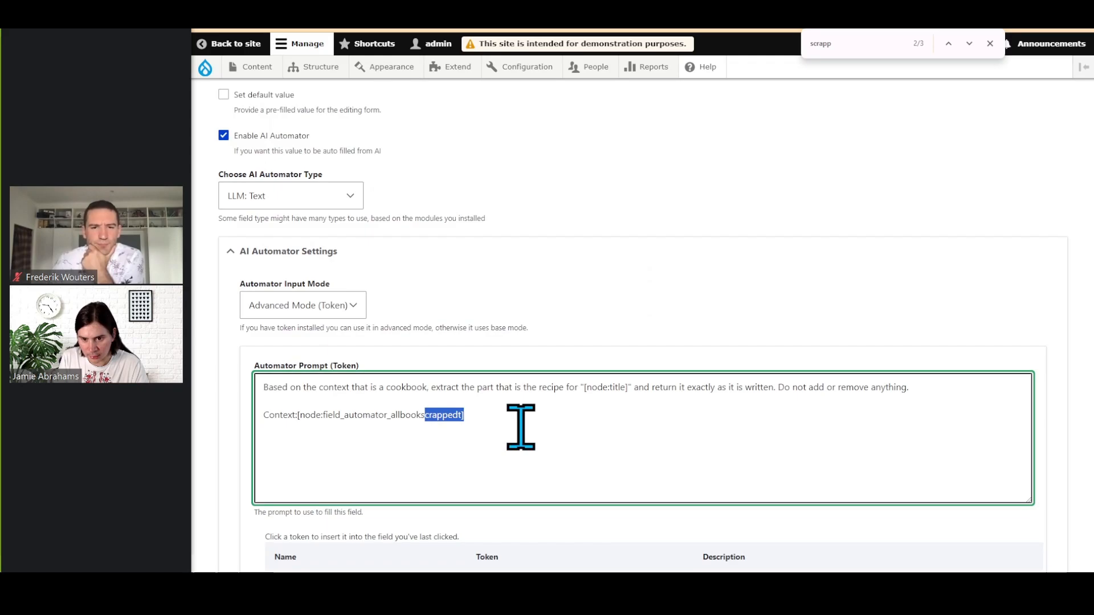
scroll(545, 410, "down", 2)
left_click(552, 371)
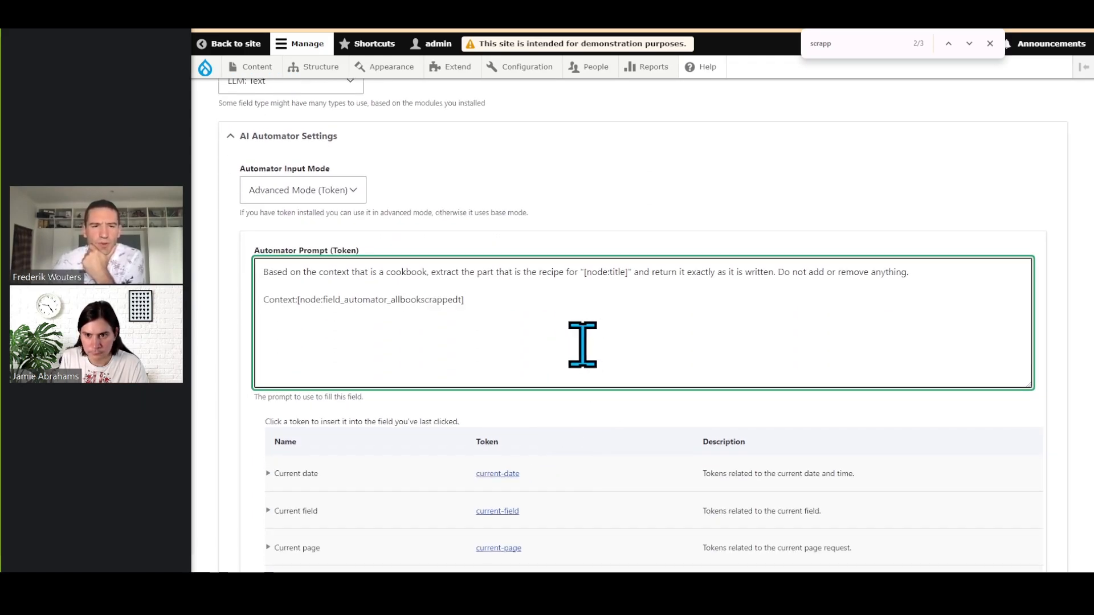
Move the [node:field_automator_allbookscrappedt] token two lines below "Context:" in the Automator_SpecificRecipe prompt, leaving a blank line between them
scroll(505, 252, "down", 2)
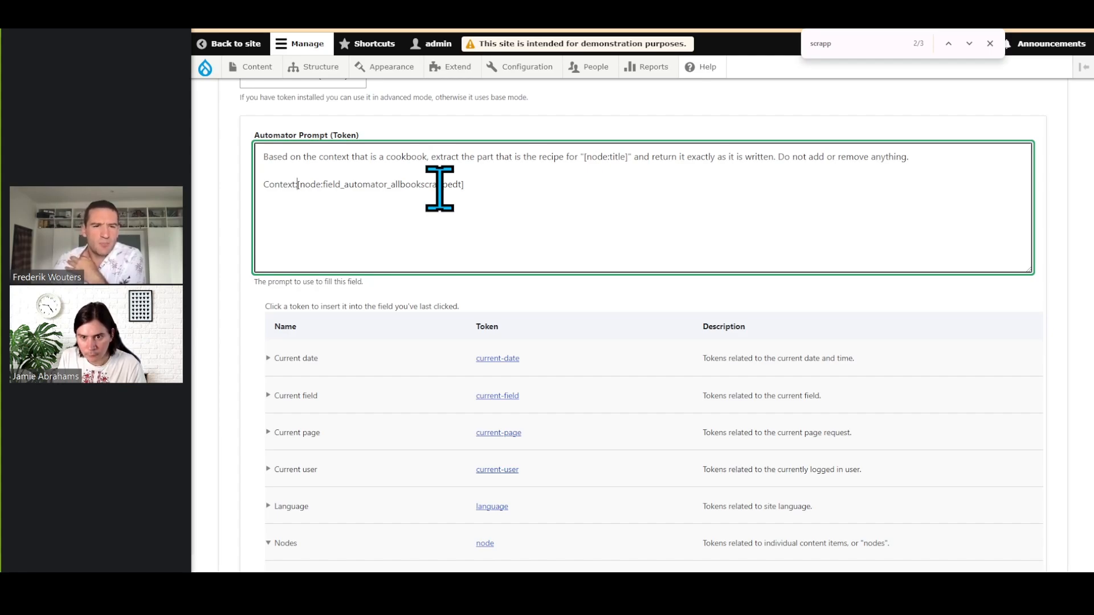
key("Return")
key("Return")
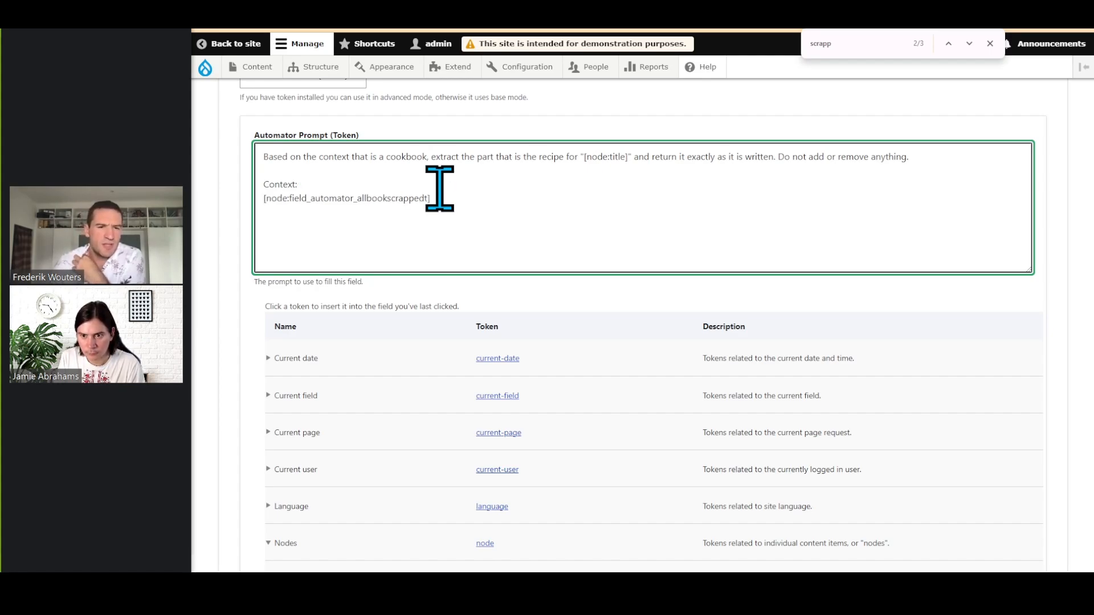
left_click(514, 259)
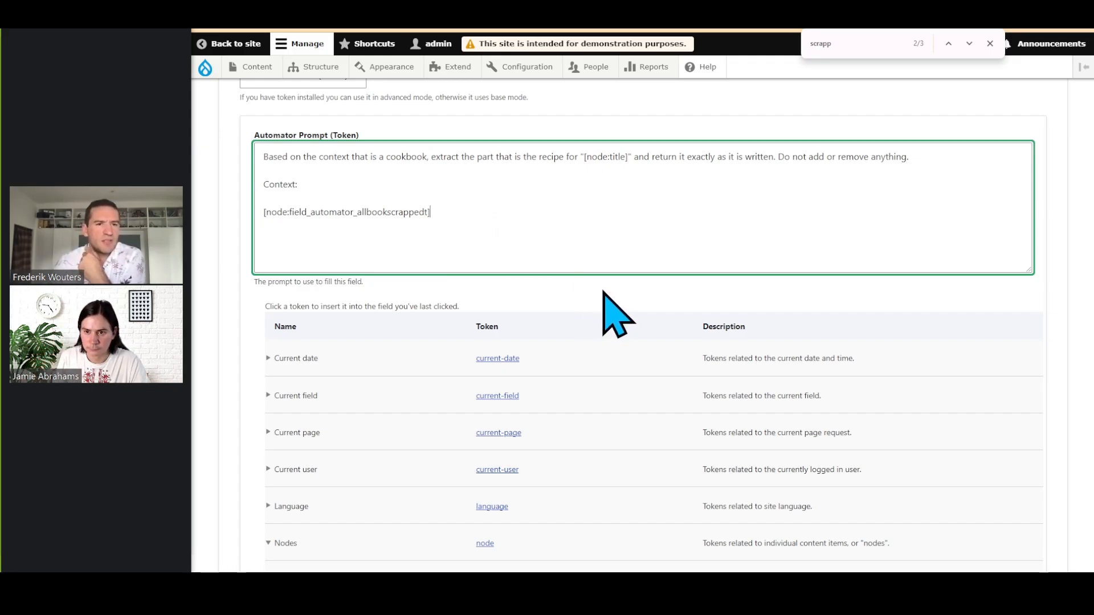
Close the page search and set the Automator Weight to 25 in the automator's advanced settings
scroll(616, 313, "up", 2)
scroll(963, 354, "down", 3)
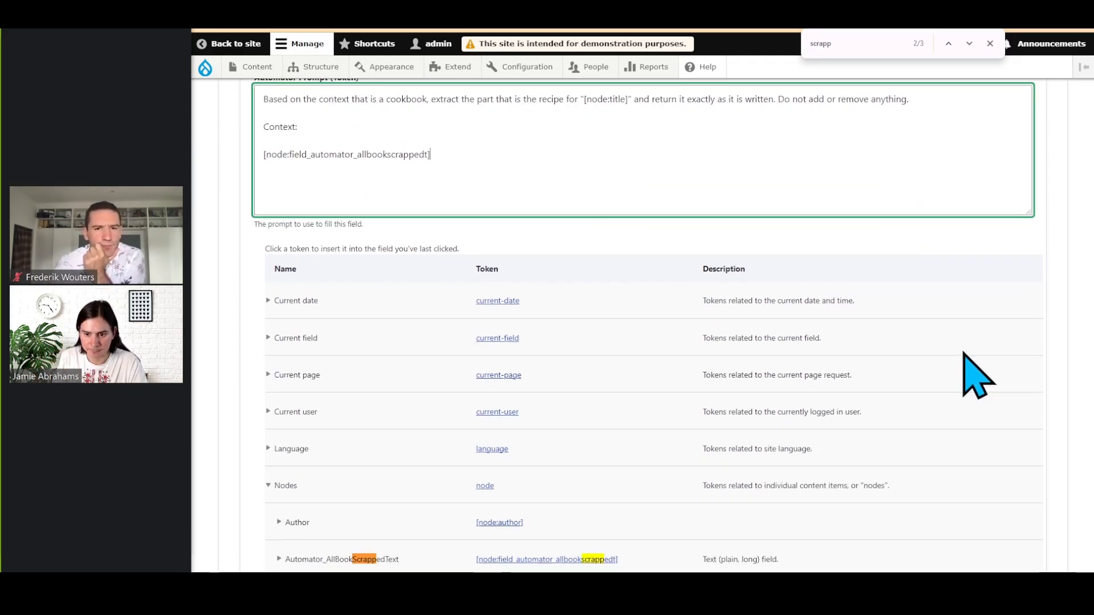
scroll(977, 376, "down", 15)
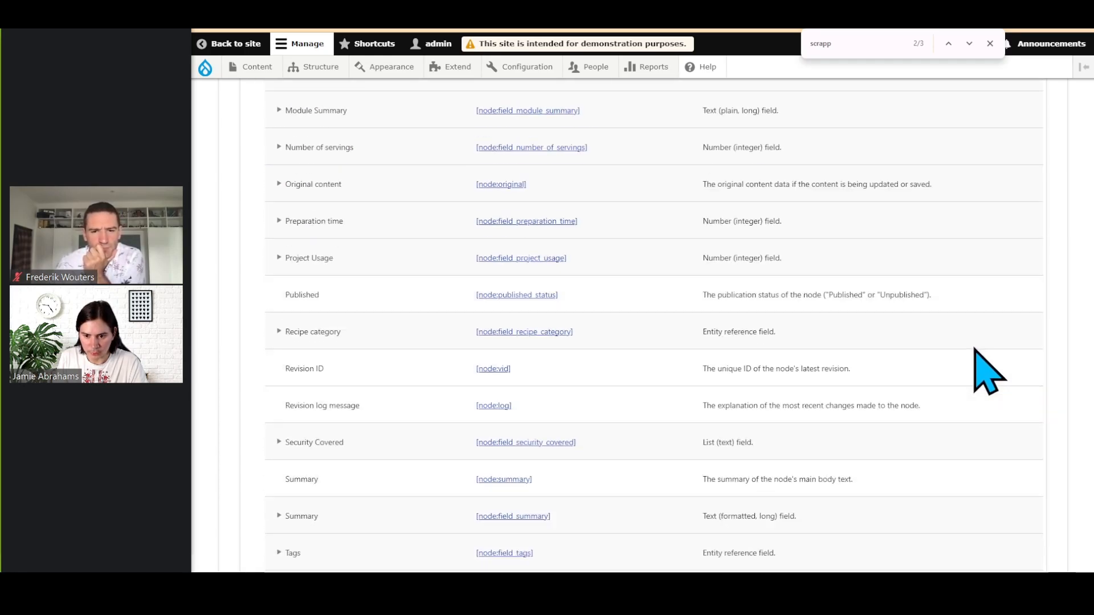
scroll(976, 356, "down", 8)
left_click(990, 43)
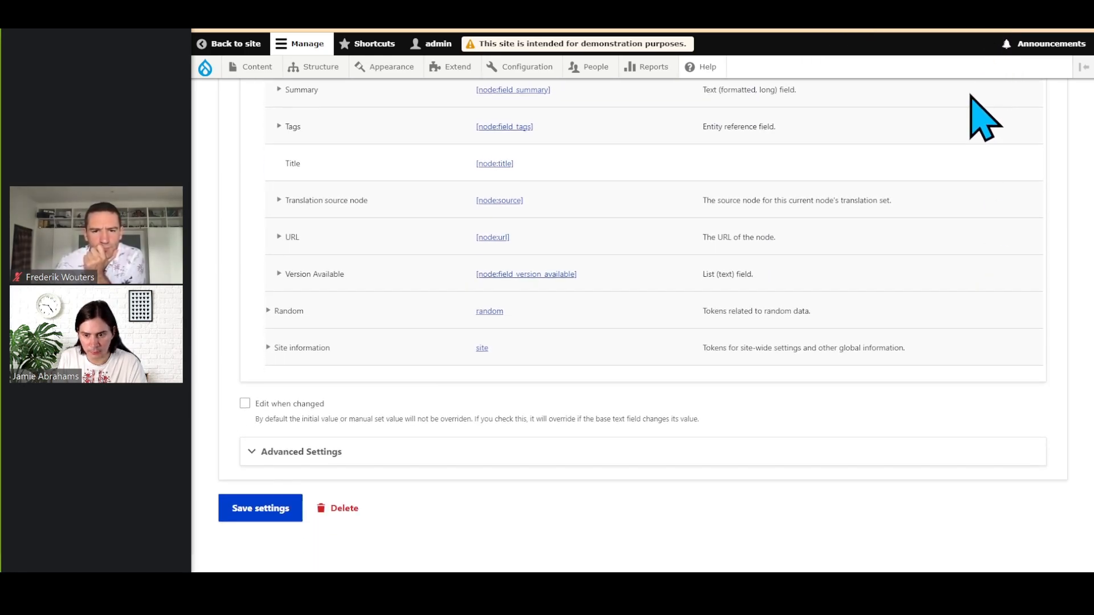
left_click(405, 451)
scroll(634, 391, "down", 5)
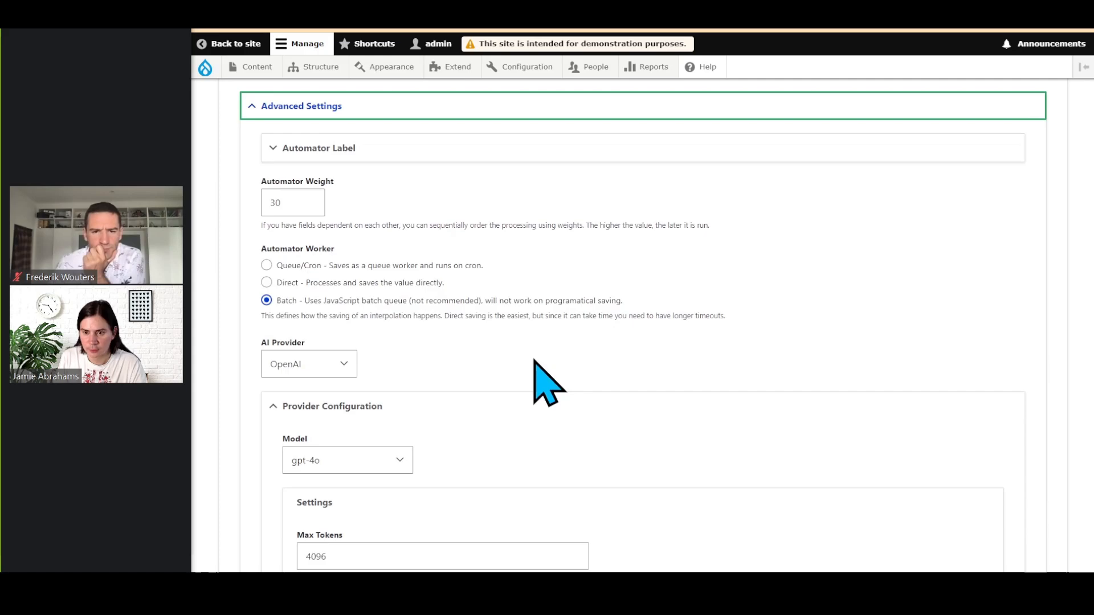
double_click(288, 204)
type("25")
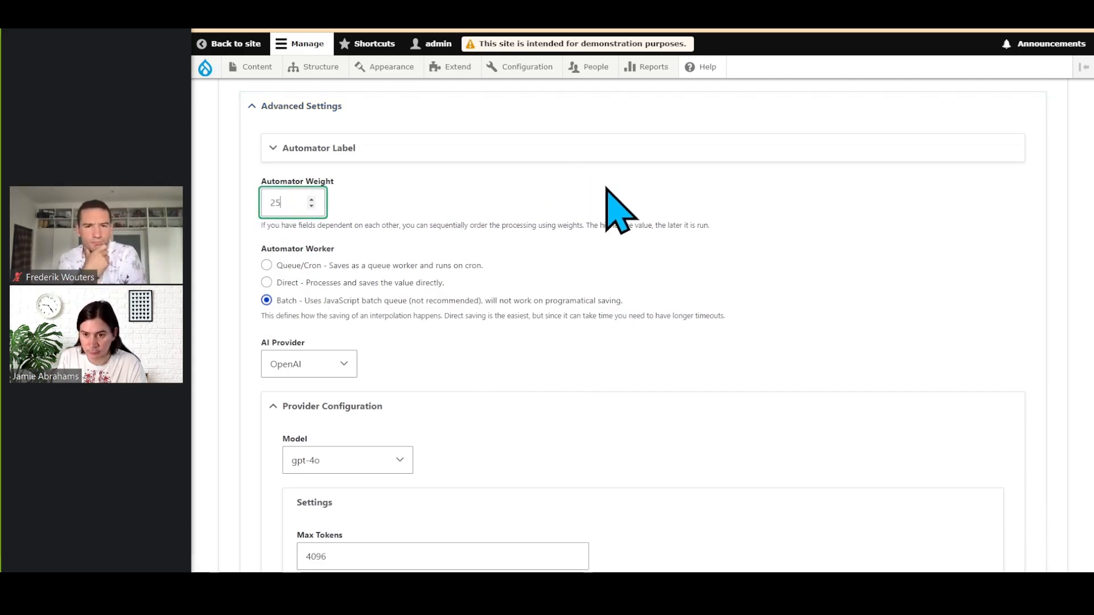
left_click(501, 317)
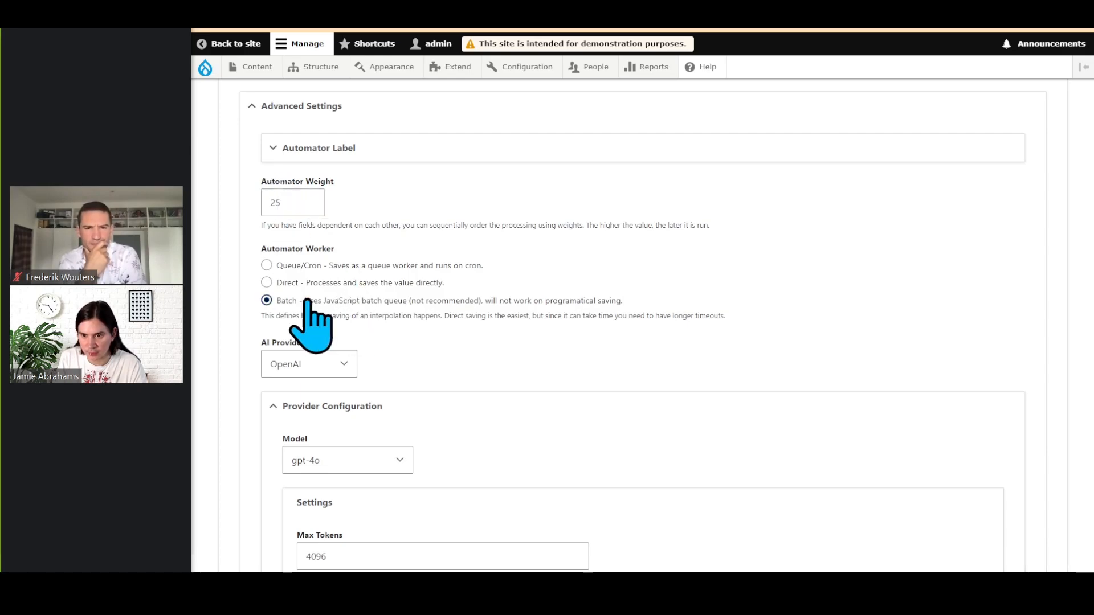
Look over the OpenAI provider configuration and set the automator's Joiner to New line (\n)
scroll(586, 354, "down", 2)
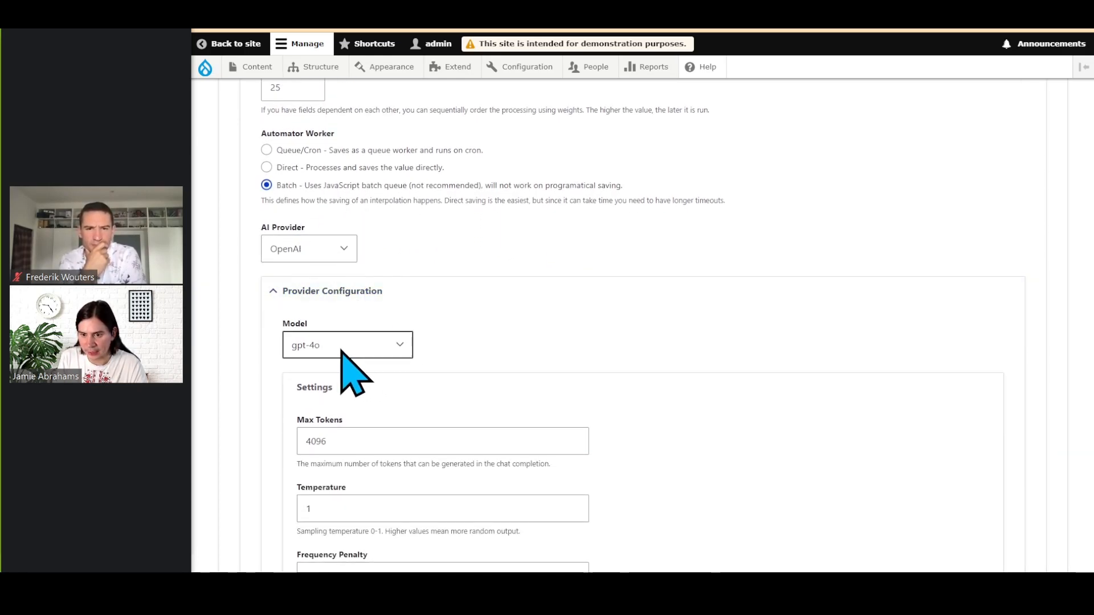
scroll(734, 393, "down", 2)
scroll(562, 280, "down", 1)
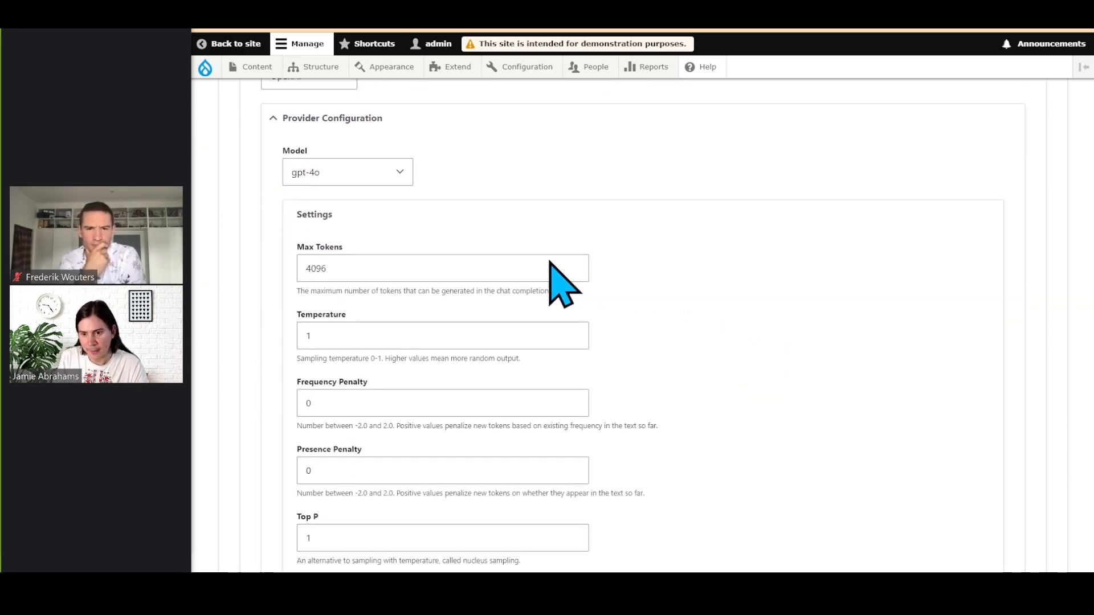
scroll(378, 464, "down", 3)
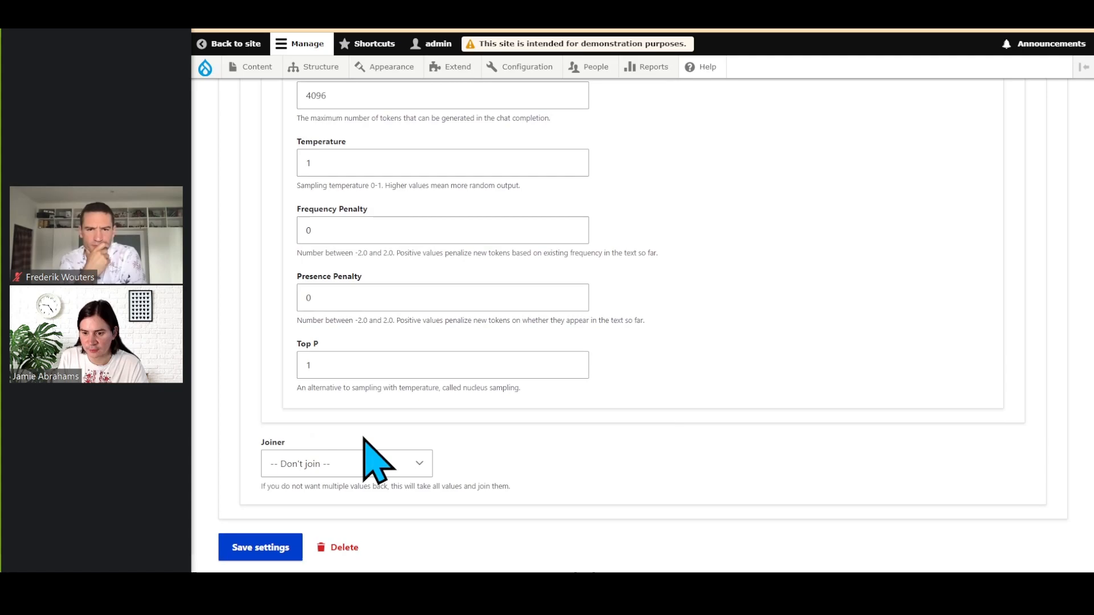
left_click(406, 464)
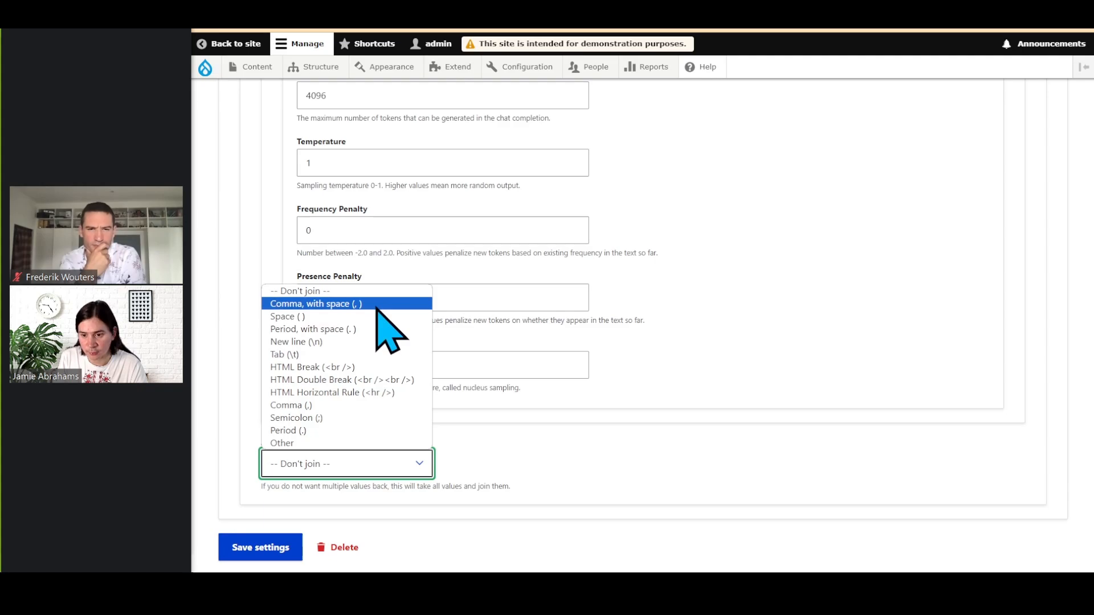
left_click(379, 342)
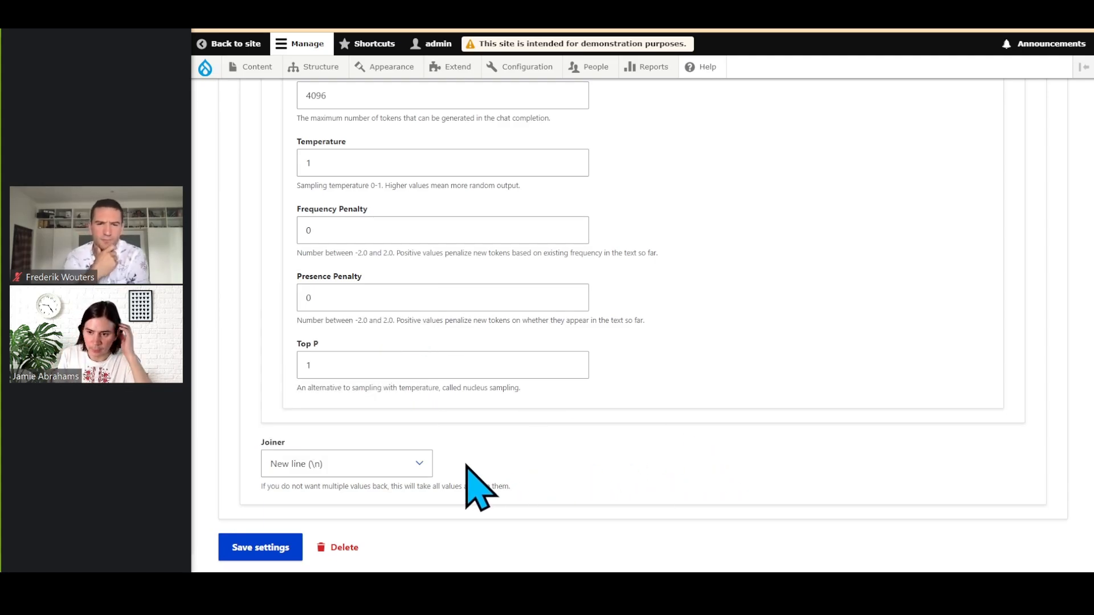
Review the available Joiner options and keep New line (\n) selected
left_click(418, 464)
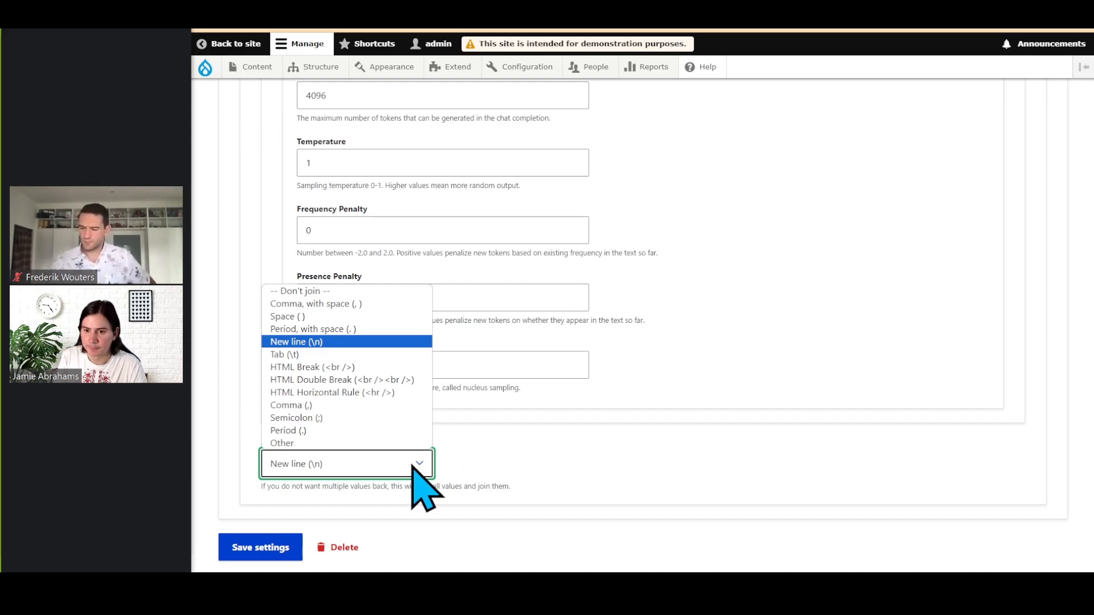
left_click(546, 461)
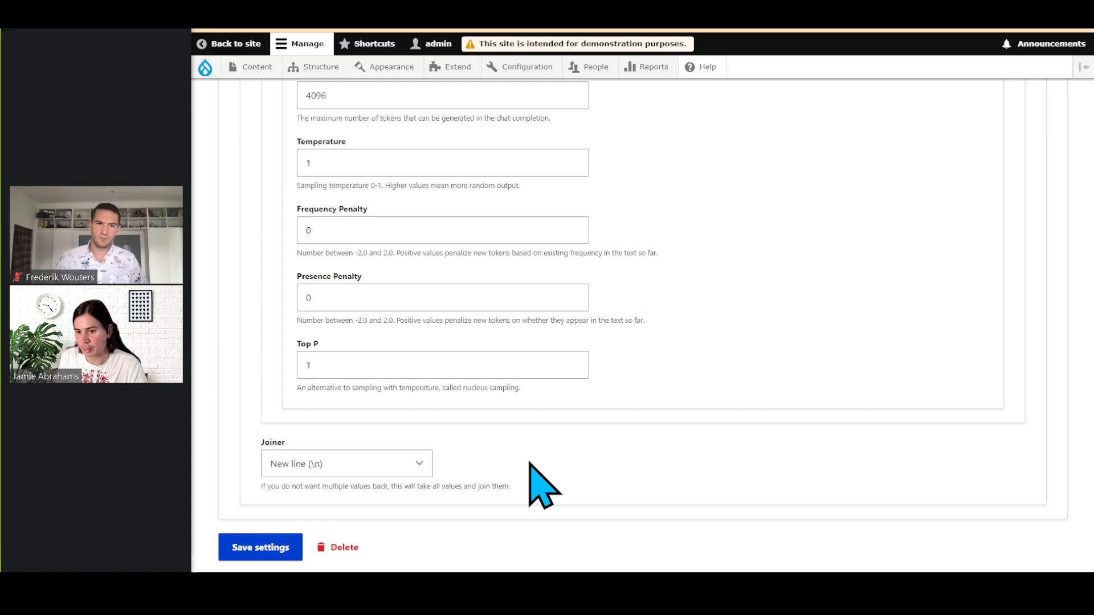
left_click(422, 466)
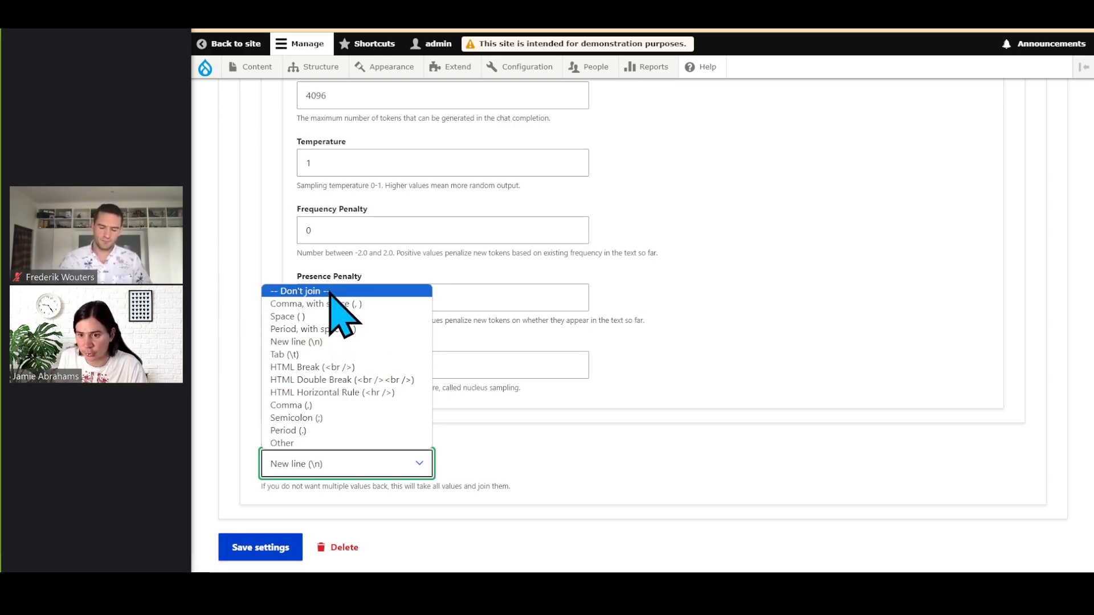
left_click(348, 342)
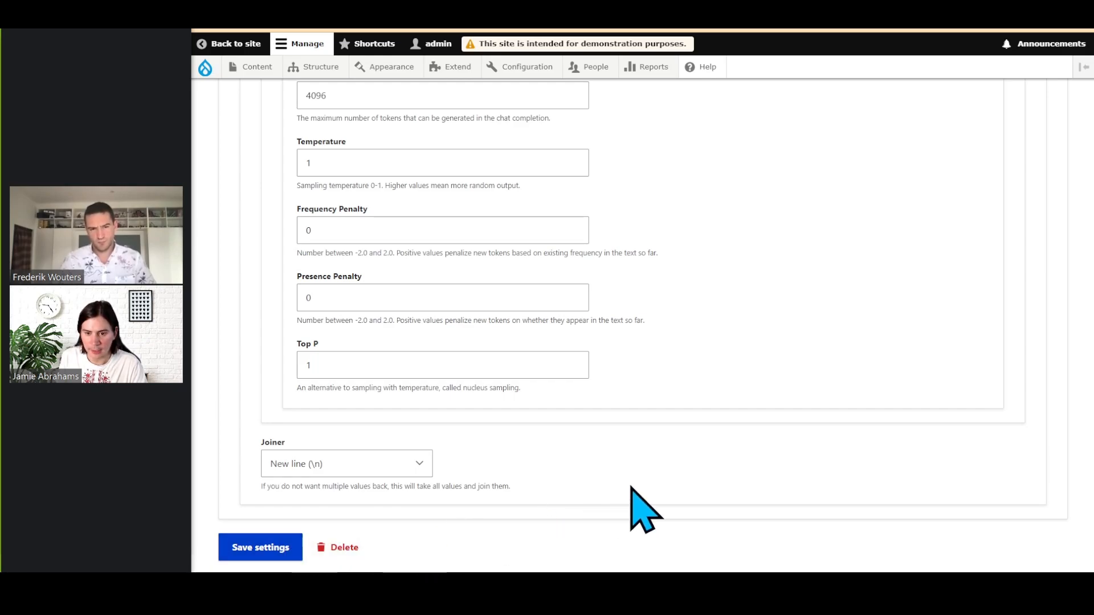
Switch to the recipe's edit form and examine its Automator_AllBookScrappedText and Automator_SpecificRecipe text, enlarging the field as needed
scroll(721, 175, "up", 15)
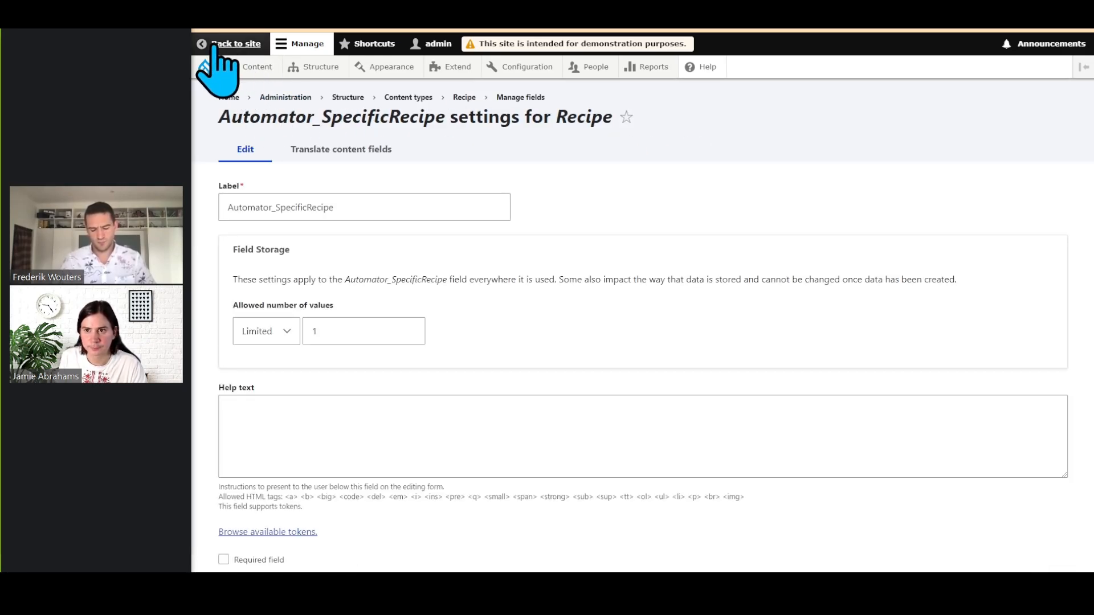
left_click(208, 28)
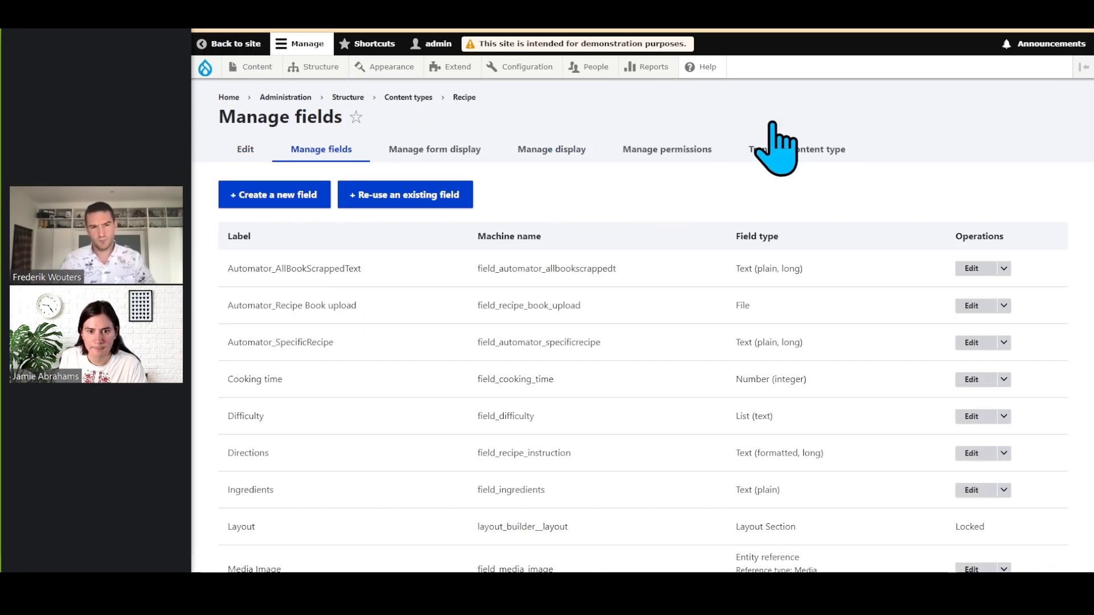
left_click(857, 27)
scroll(667, 312, "down", 20)
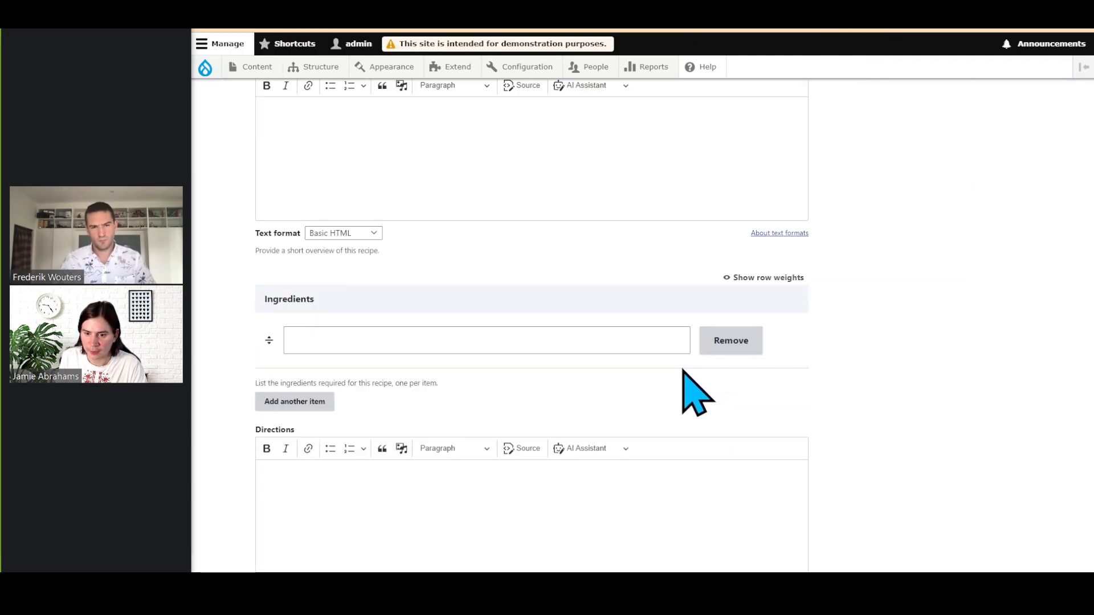
scroll(650, 393, "down", 10)
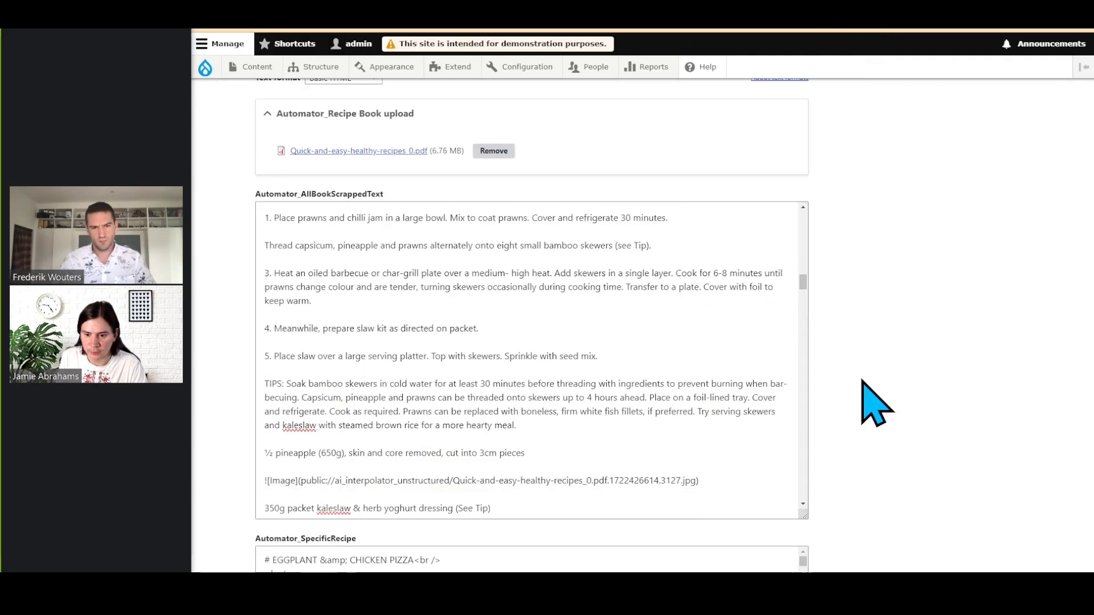
left_click_drag(802, 363, 802, 556)
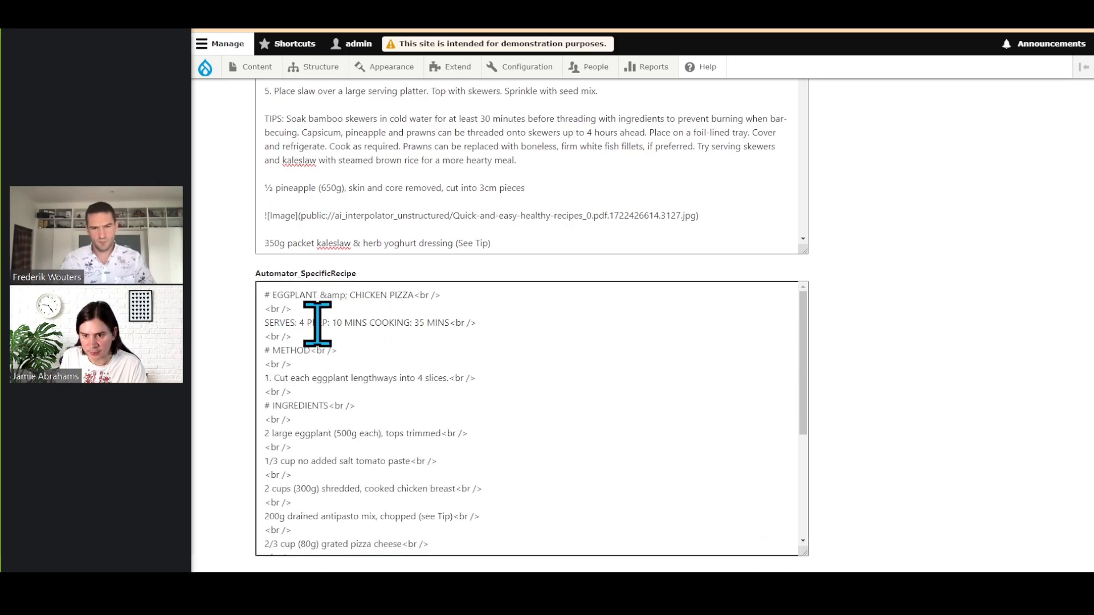
scroll(391, 350, "down", 8)
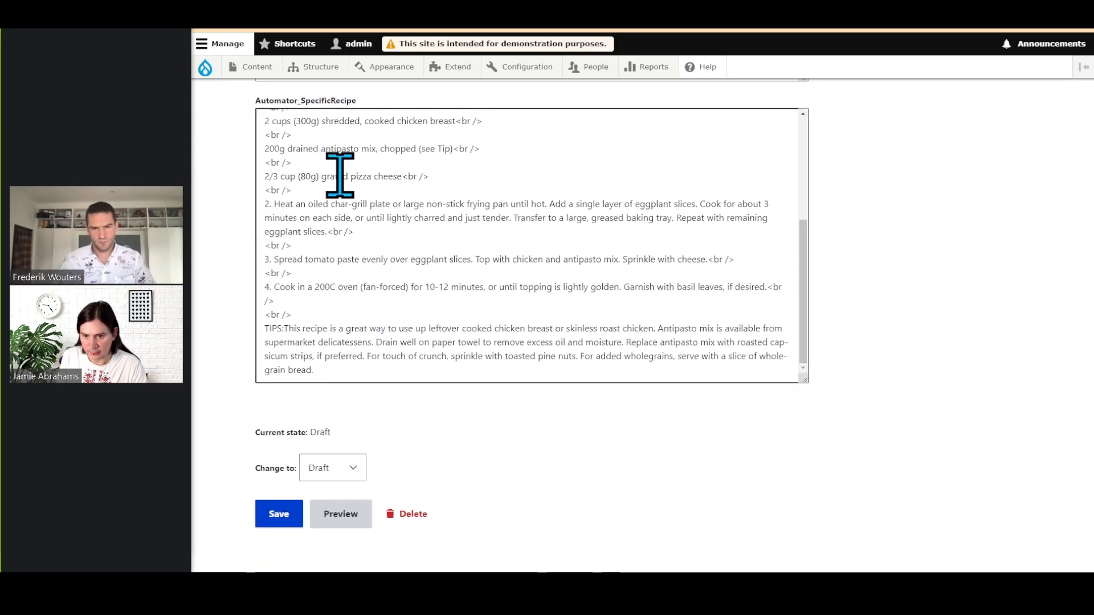
Return to the Recipe content type's field list and open the settings of the Summary field
left_click(810, 11)
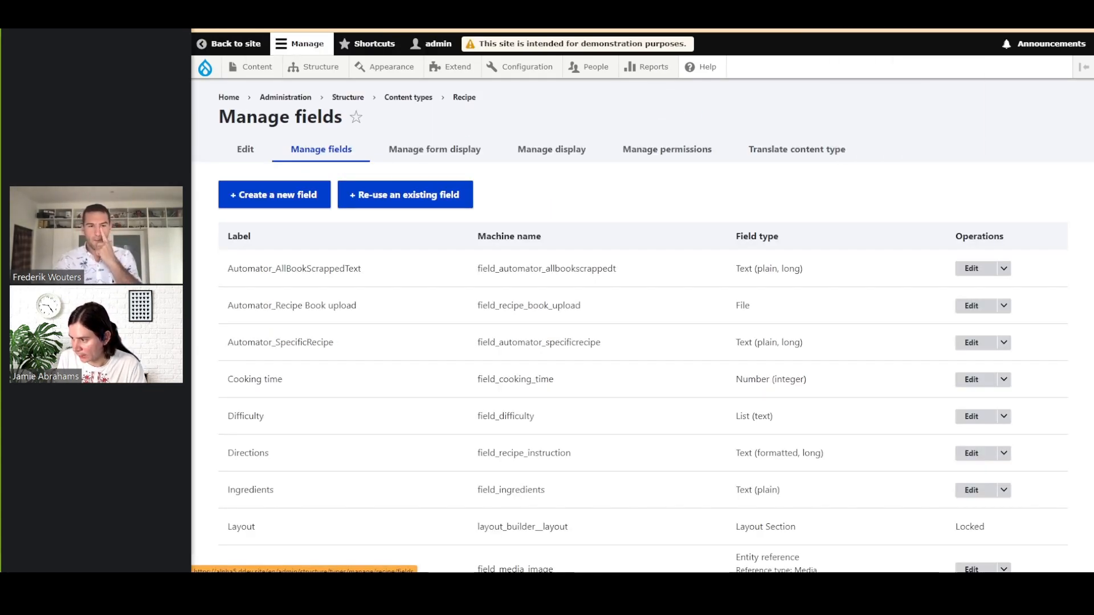
scroll(459, 371, "down", 1)
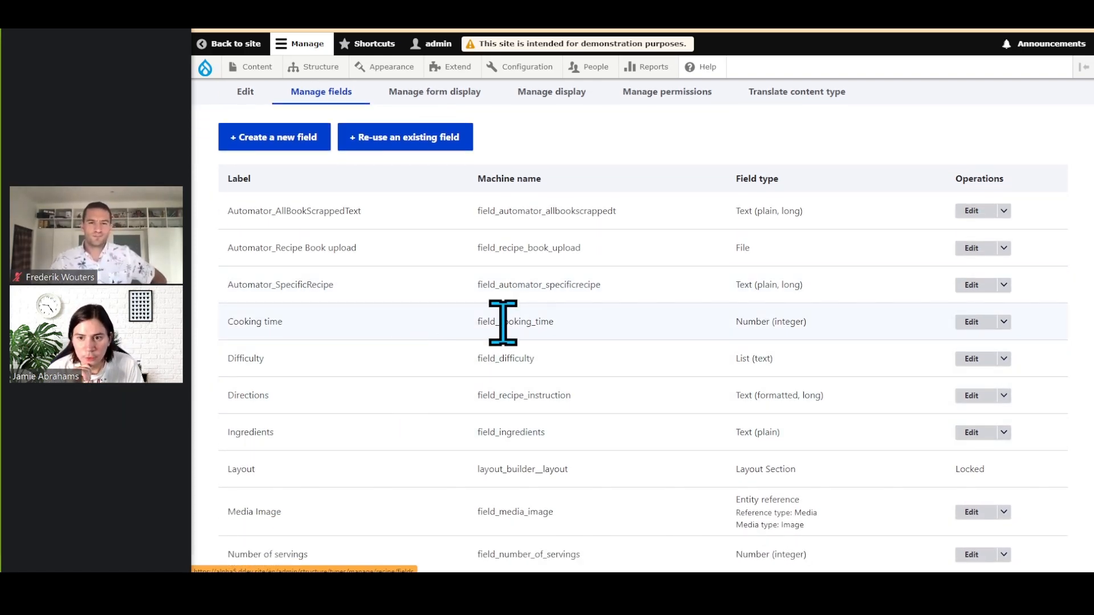
scroll(562, 322, "down", 4)
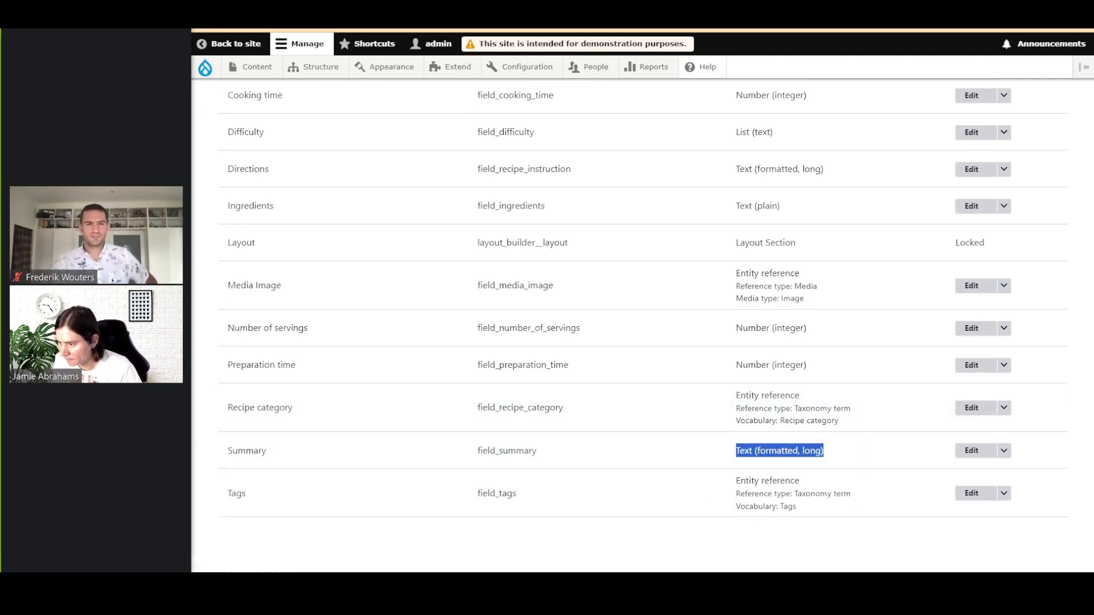
left_click(969, 450)
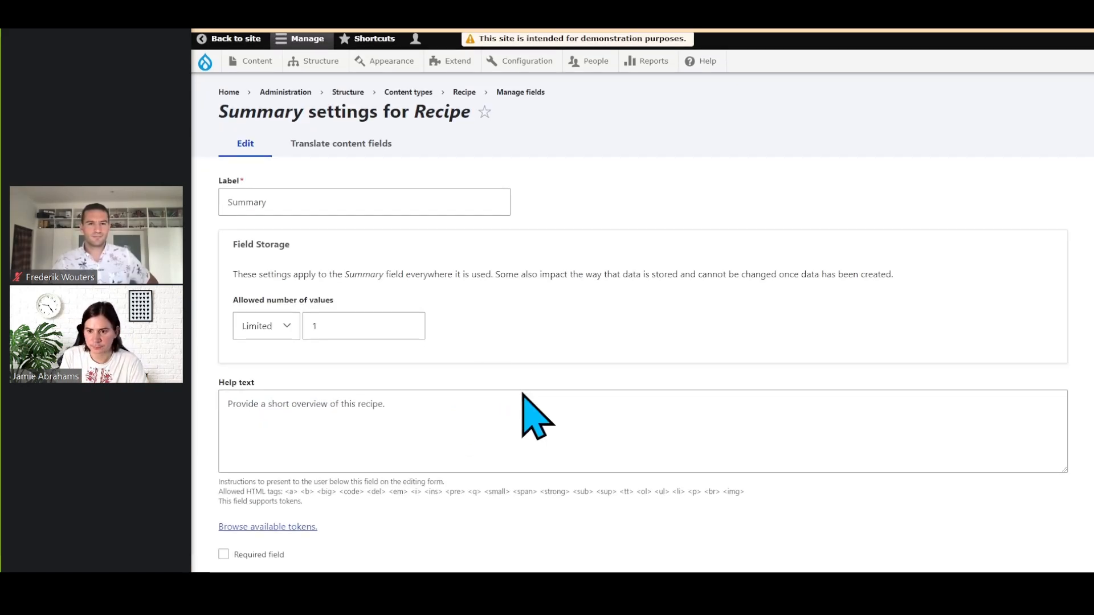
scroll(521, 393, "down", 1)
scroll(520, 393, "down", 4)
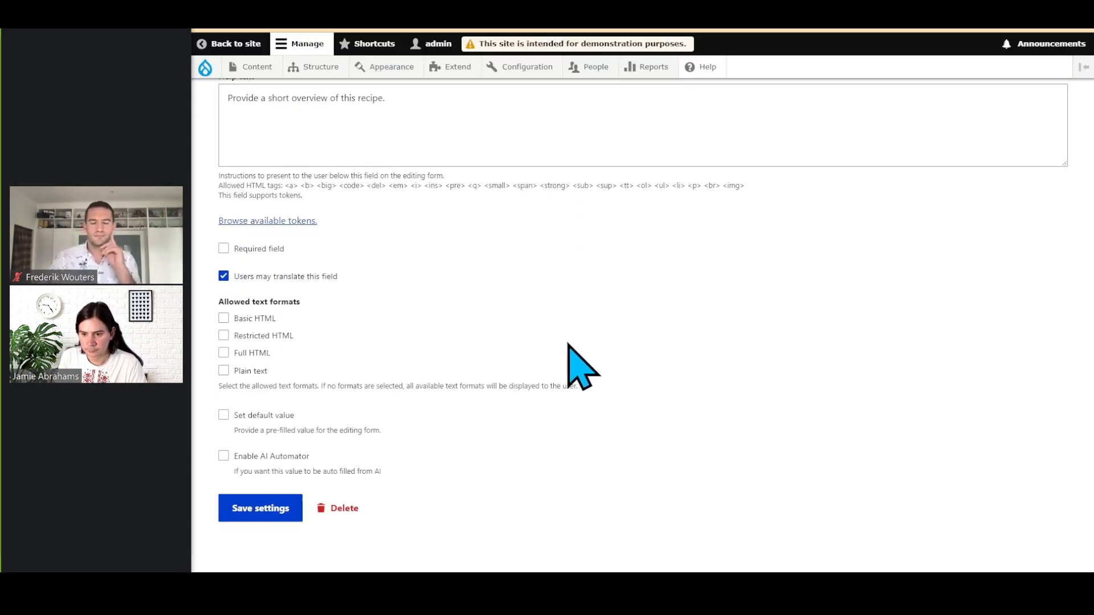
Enable the AI Automator on the Summary field and set its automator type to LLM: Text
left_click(261, 457)
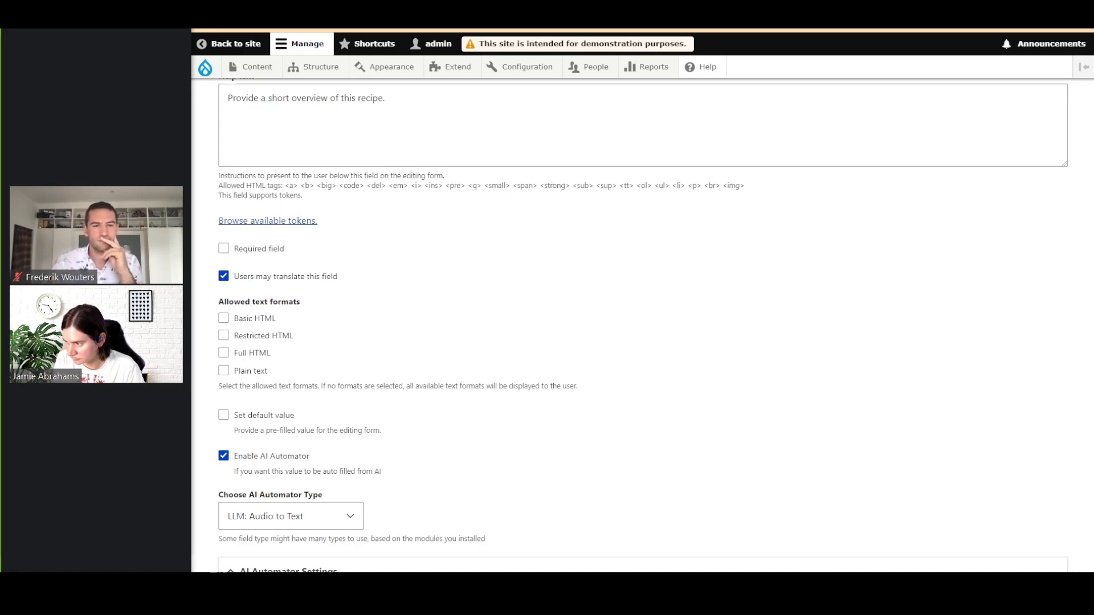
scroll(542, 342, "down", 2)
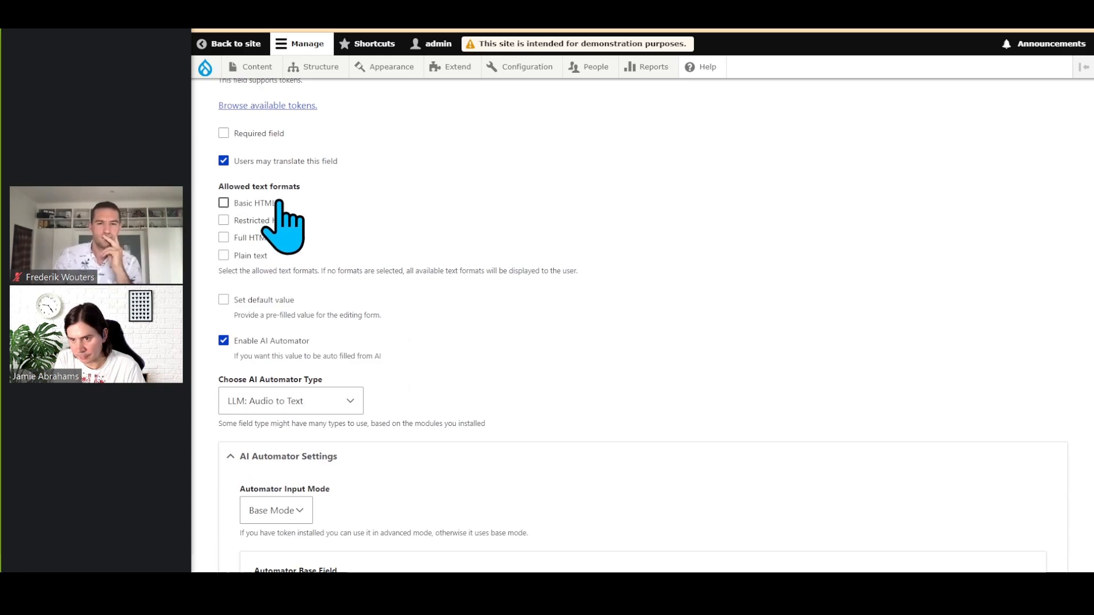
scroll(504, 289, "down", 2)
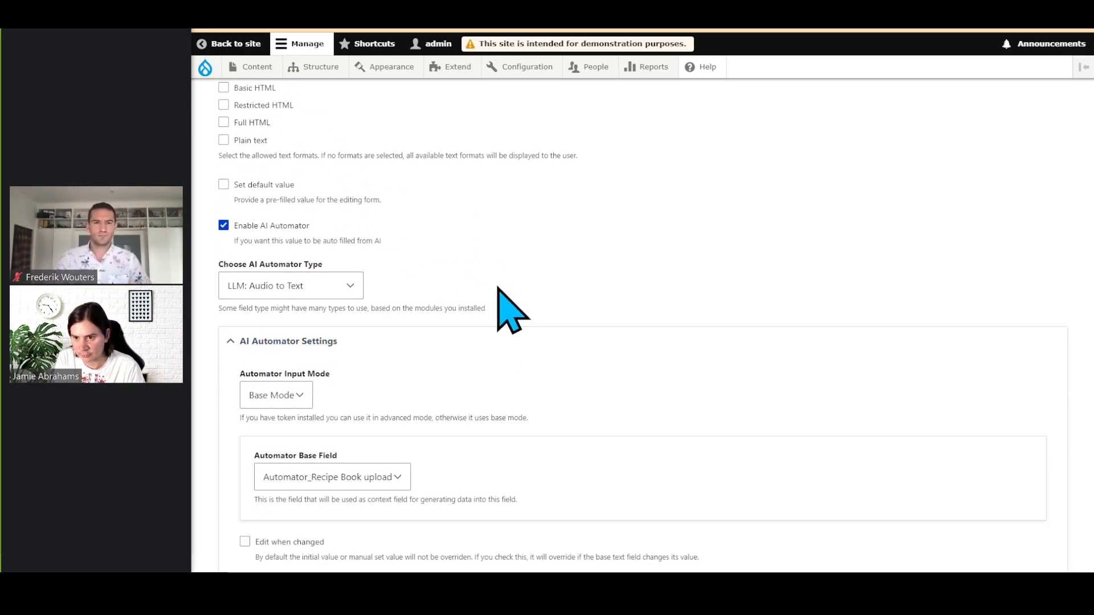
scroll(476, 264, "down", 2)
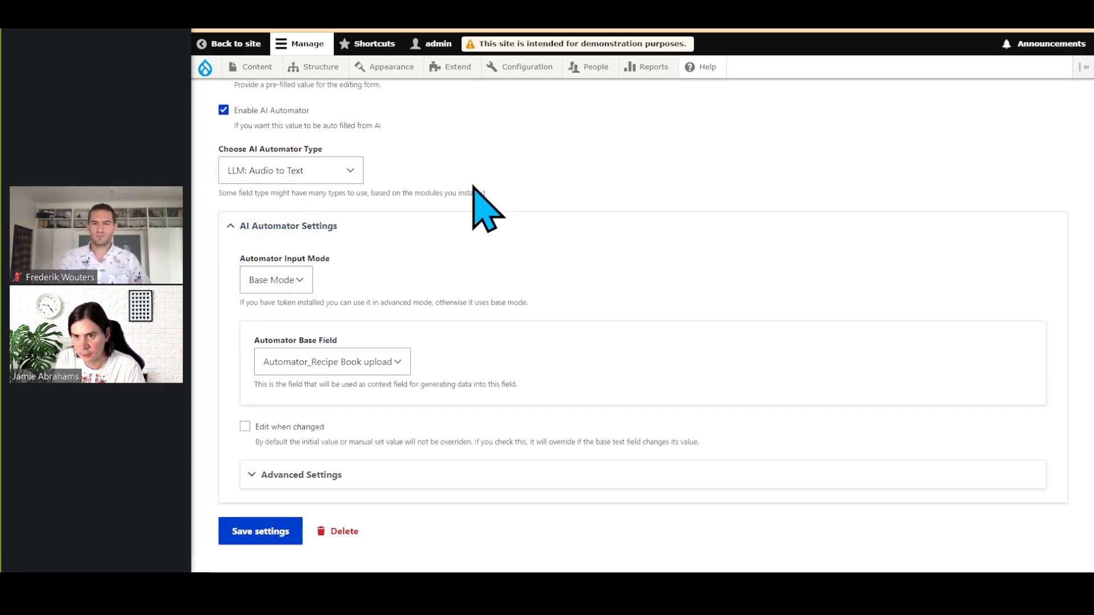
left_click(356, 174)
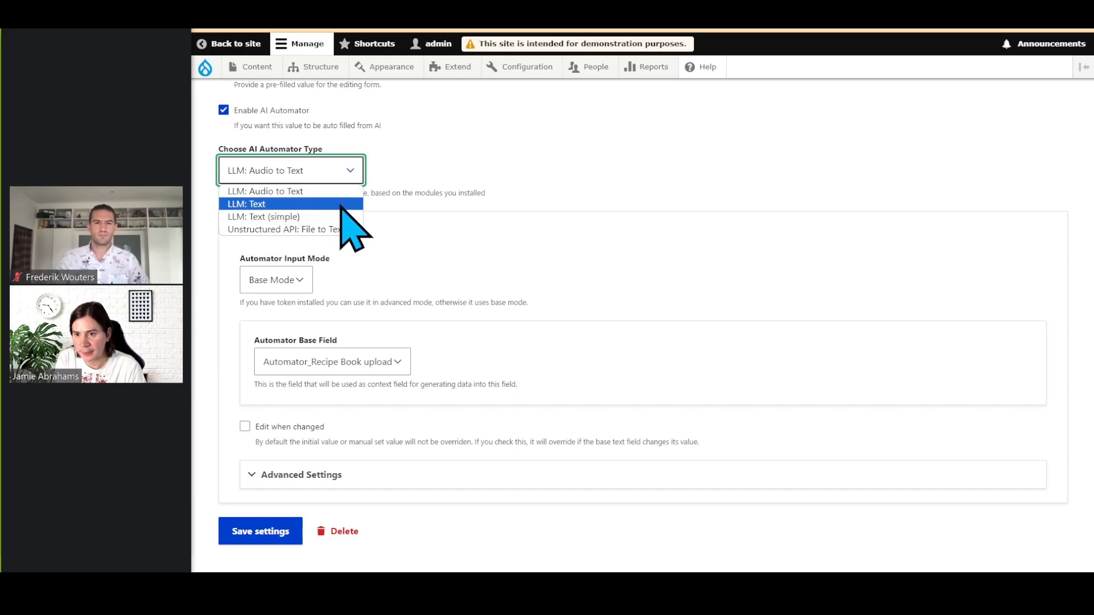
left_click(341, 204)
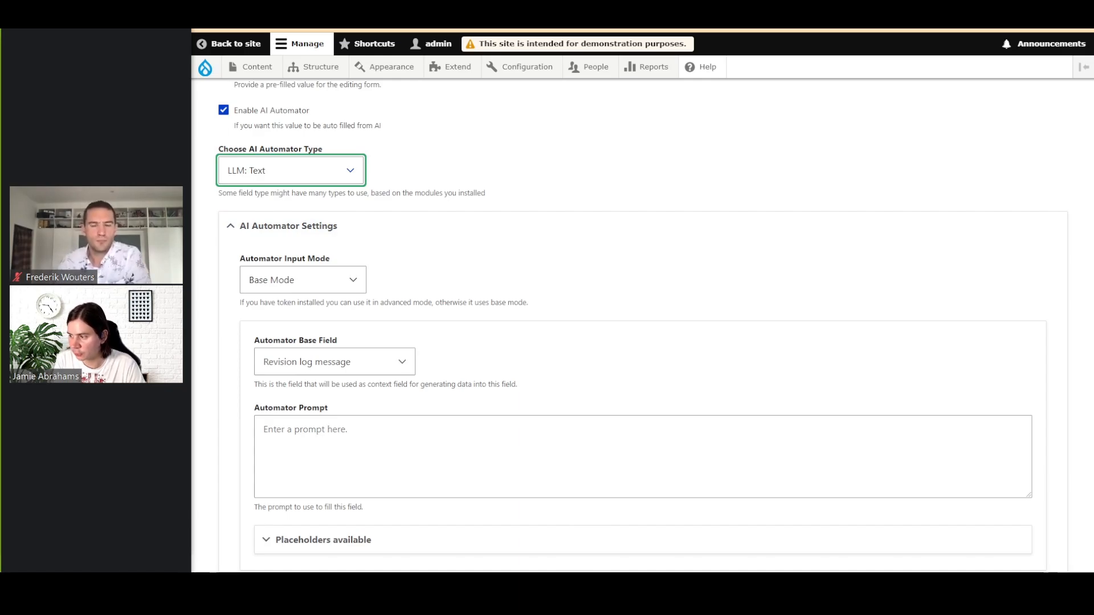
Set the input mode to Advanced Mode (Token) and enter a prompt requesting a lustful, positive two-sentence summary, with "preparations" spelled correctly
left_click(340, 286)
left_click(345, 312)
scroll(520, 357, "down", 1)
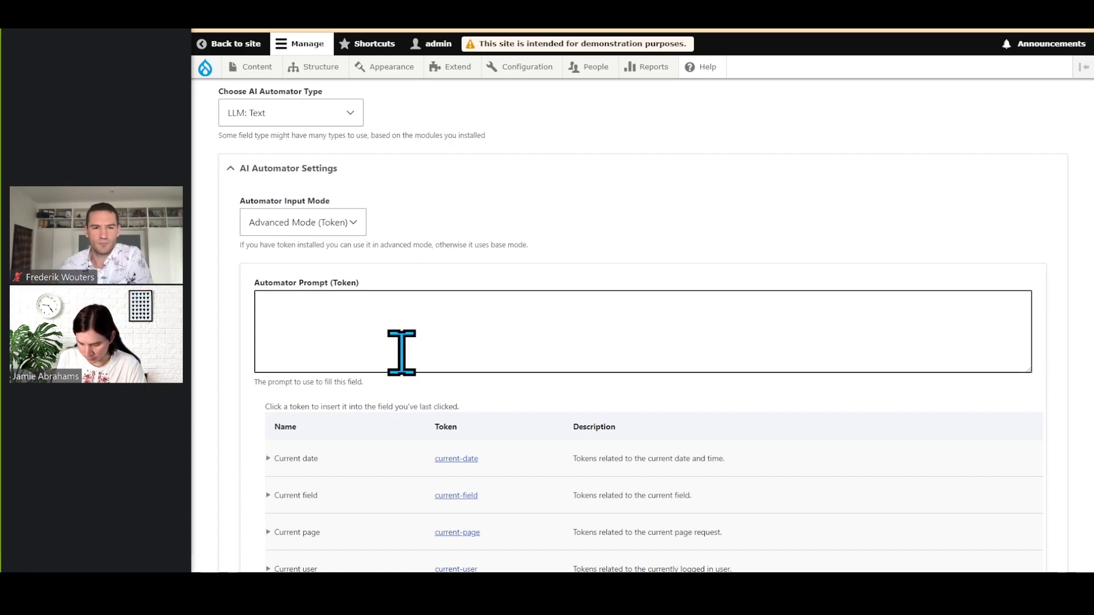
left_click(408, 326)
type("Based on the context that is a recipe for \"[node:title]\" and the context that is mostly preperations and ingredients, write a lustful and positive summary that is two sentences long.  Context: [node:field_recipe_part]")
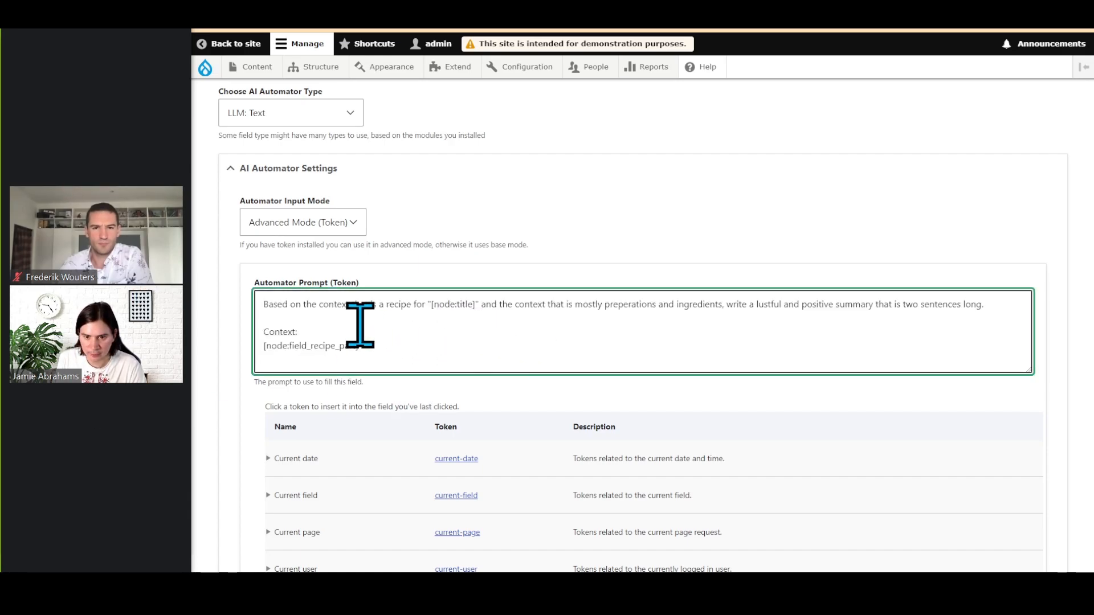
right_click(658, 306)
left_click(741, 75)
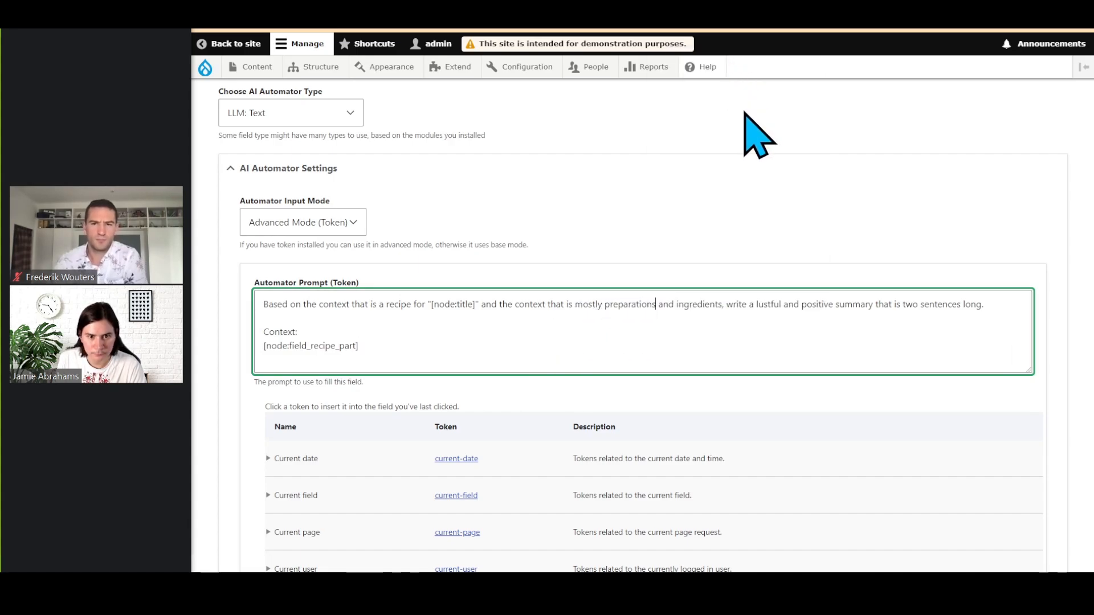
left_click(533, 344)
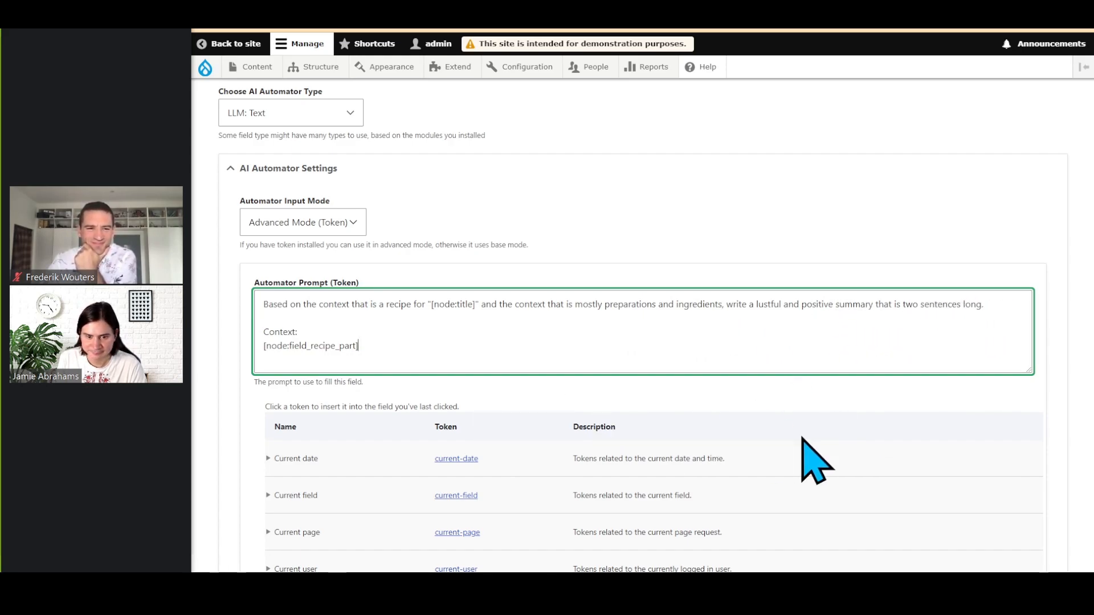
Replace the context token in the Summary prompt with the Automator_SpecificRecipe node token, [node:field_automator_specificrecipe]
scroll(806, 459, "down", 2)
scroll(730, 448, "down", 2)
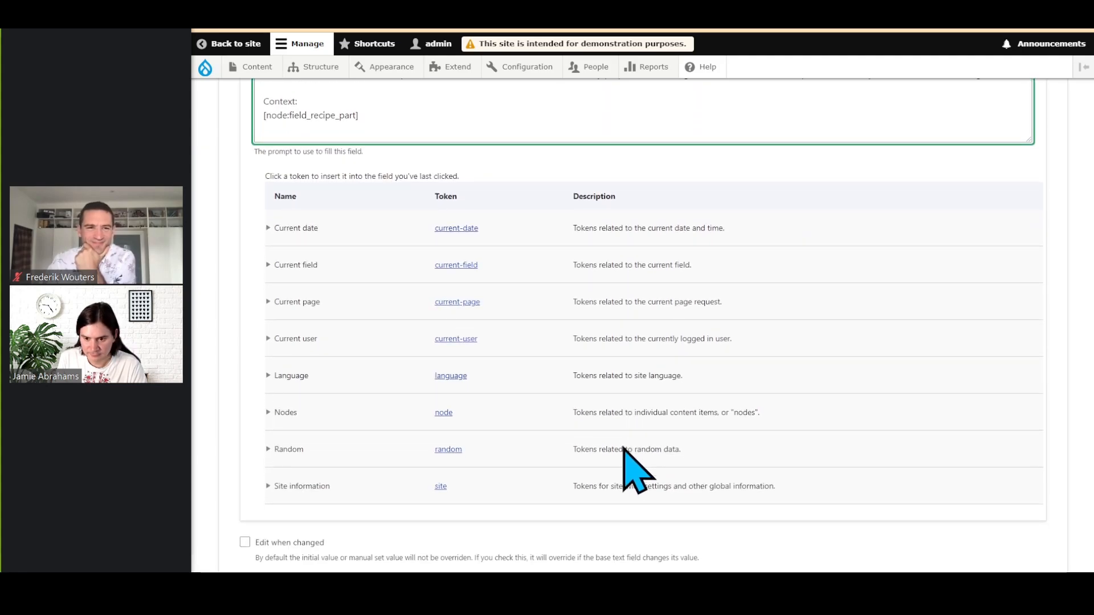
left_click(268, 412)
scroll(635, 427, "down", 2)
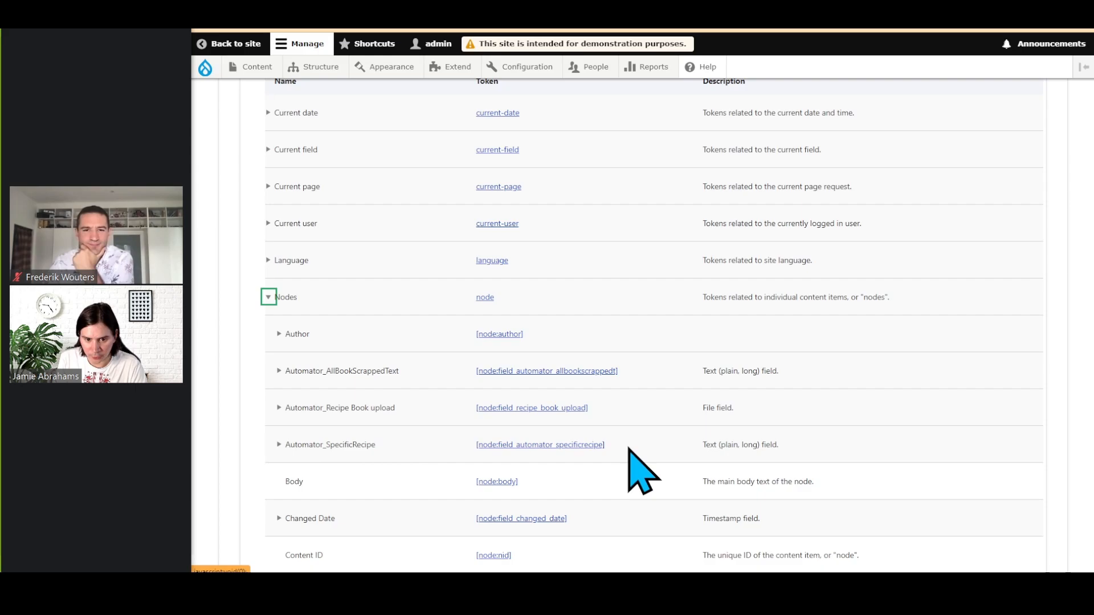
left_click_drag(630, 447, 494, 447)
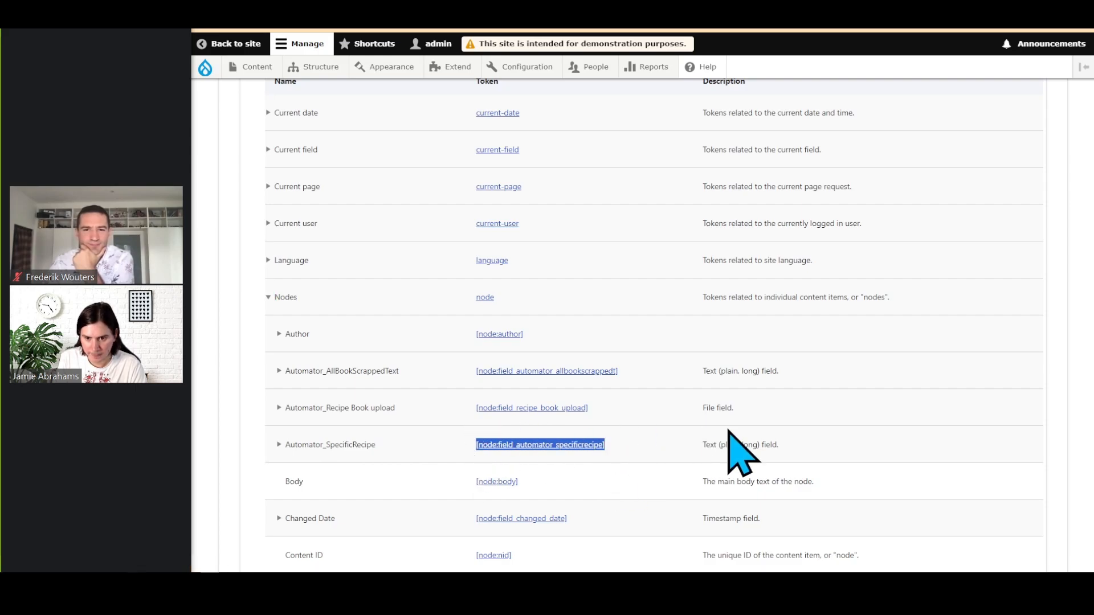
scroll(724, 465, "up", 6)
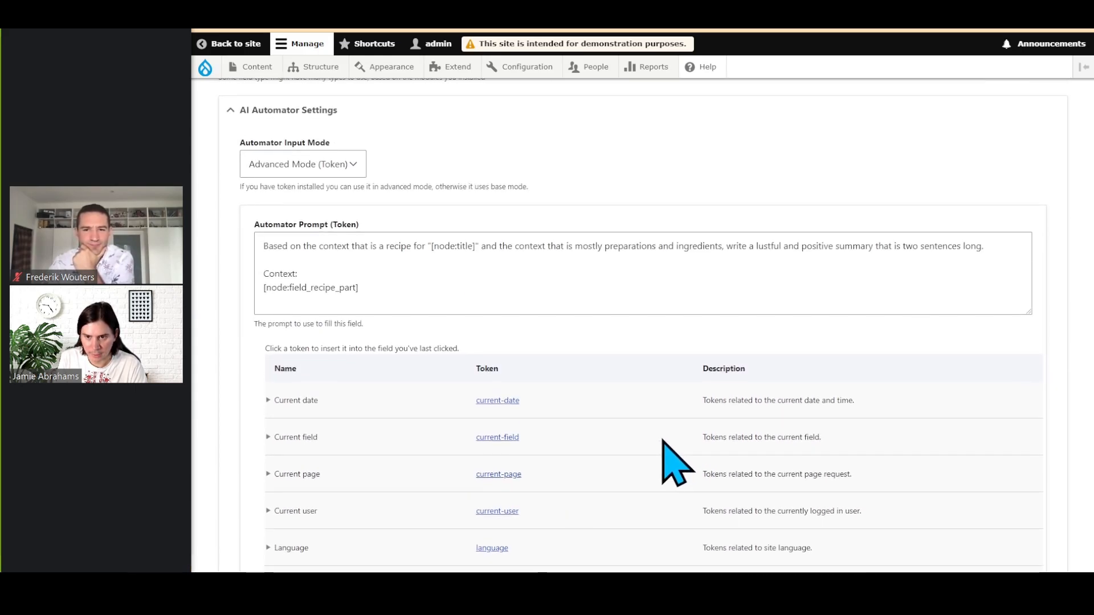
left_click(381, 356)
left_click_drag(380, 356, 244, 378)
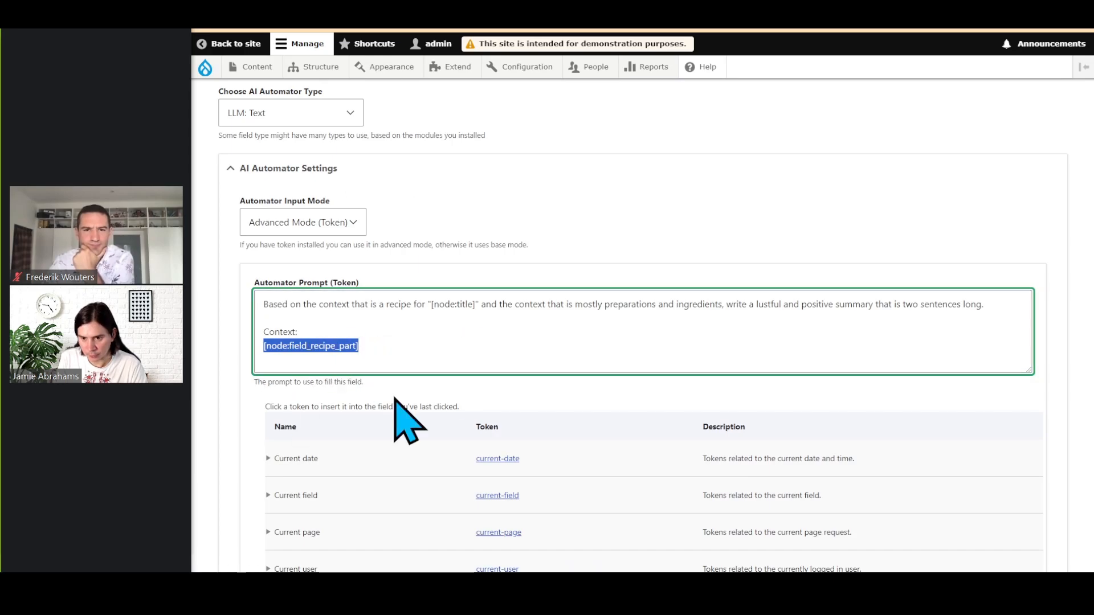
type("[node:field_automator_specificrecipe]")
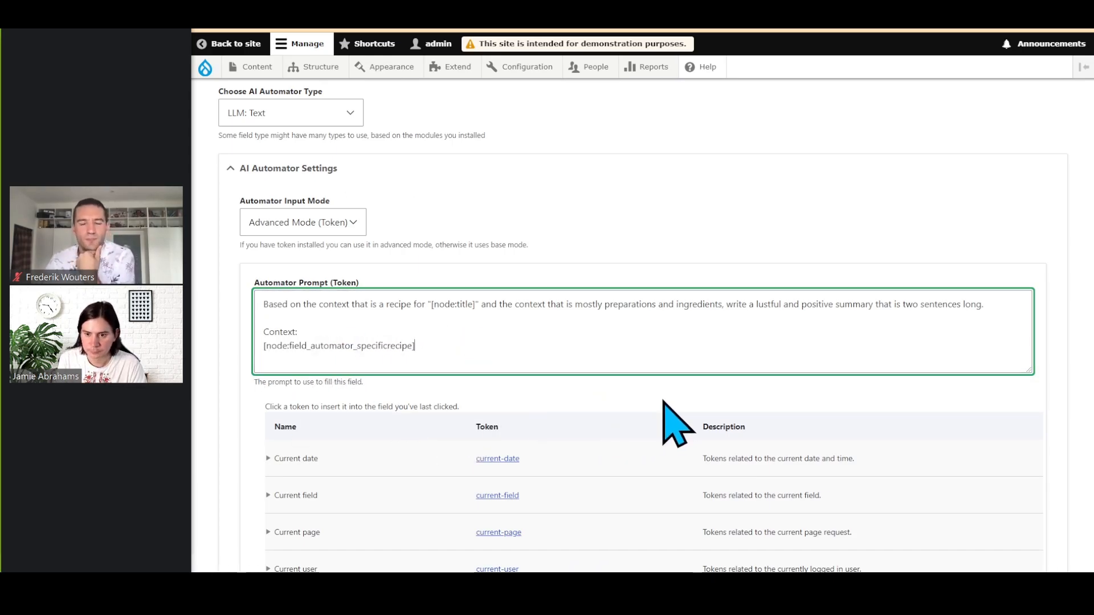
Expand the Summary automator's advanced settings and check its automator label
scroll(690, 440, "down", 20)
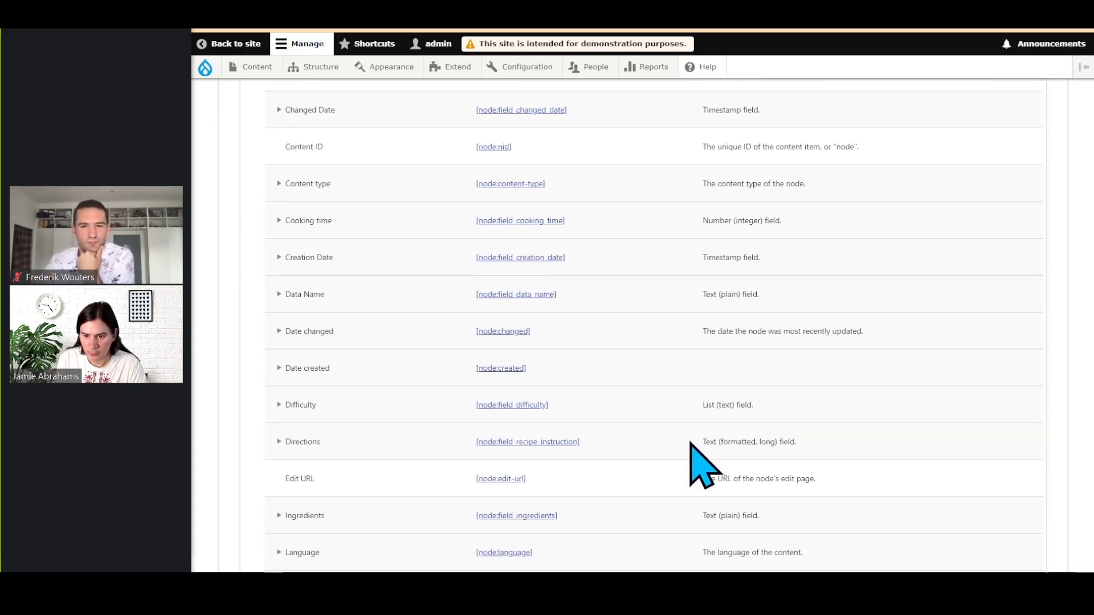
scroll(692, 450, "down", 5)
scroll(696, 464, "up", 20)
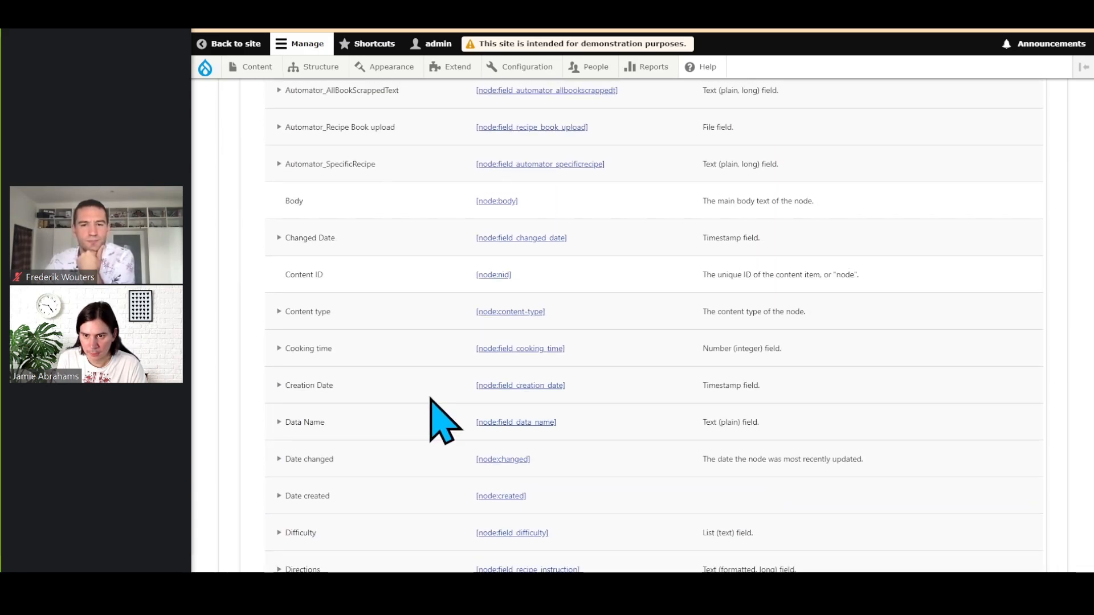
scroll(419, 408, "up", 3)
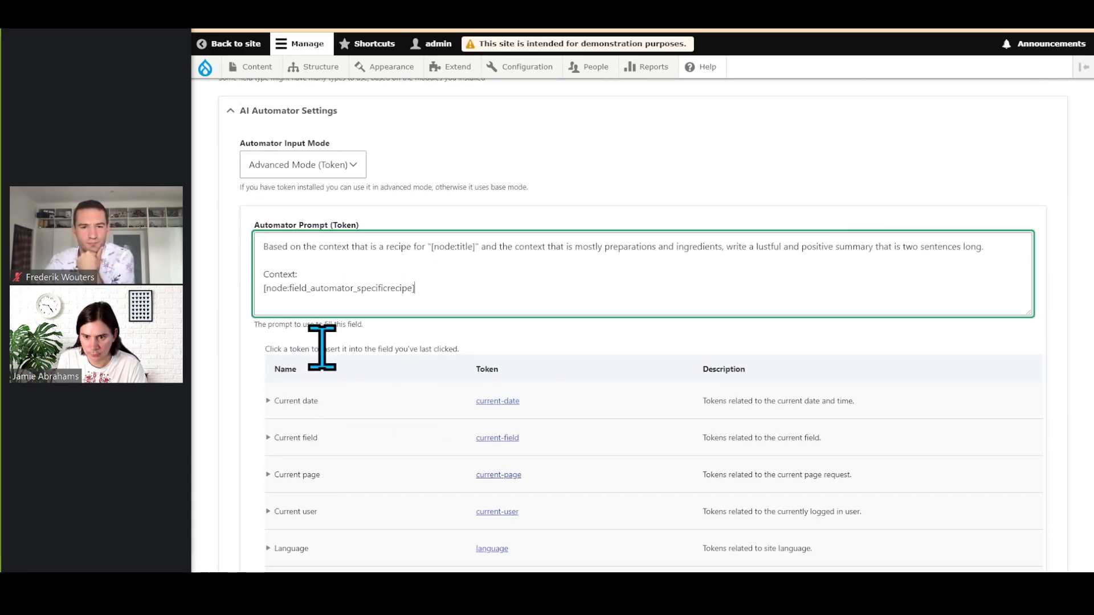
left_click(288, 369)
scroll(252, 374, "down", 20)
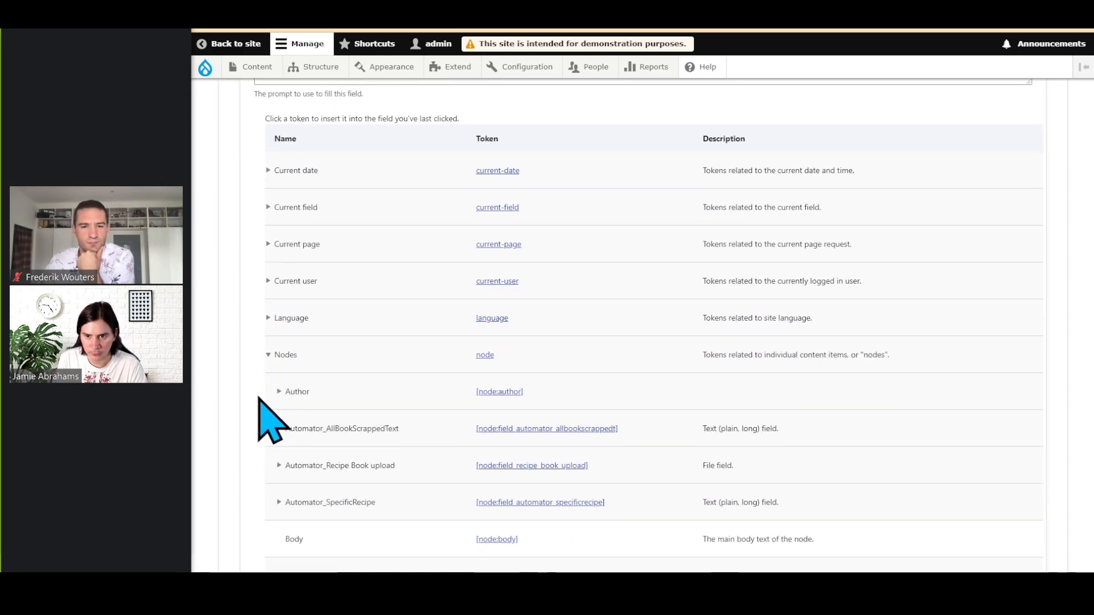
scroll(254, 450, "down", 4)
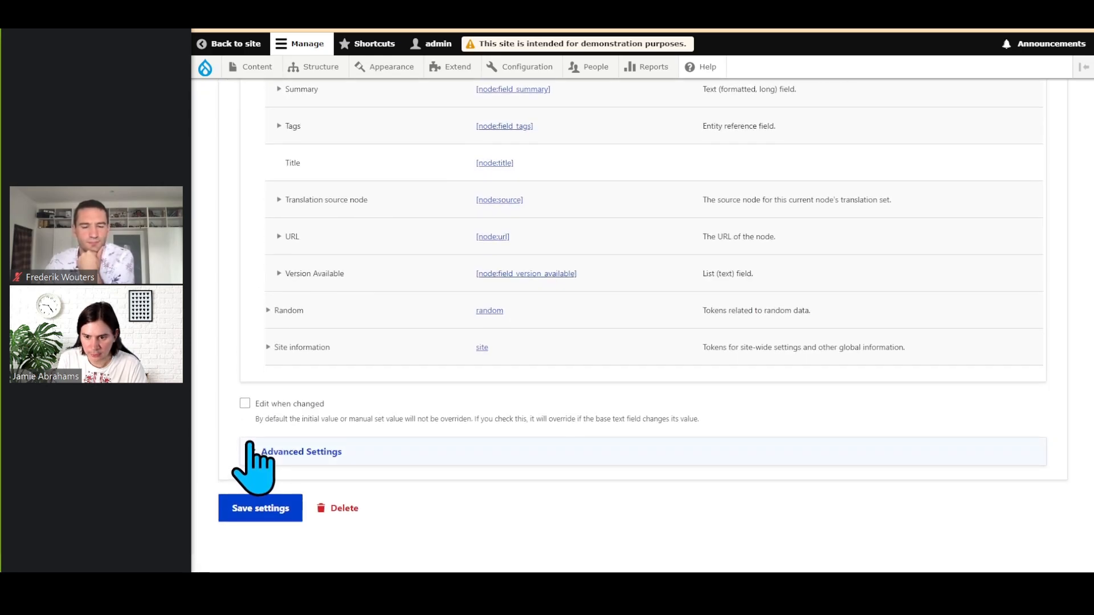
left_click(367, 456)
scroll(501, 464, "down", 4)
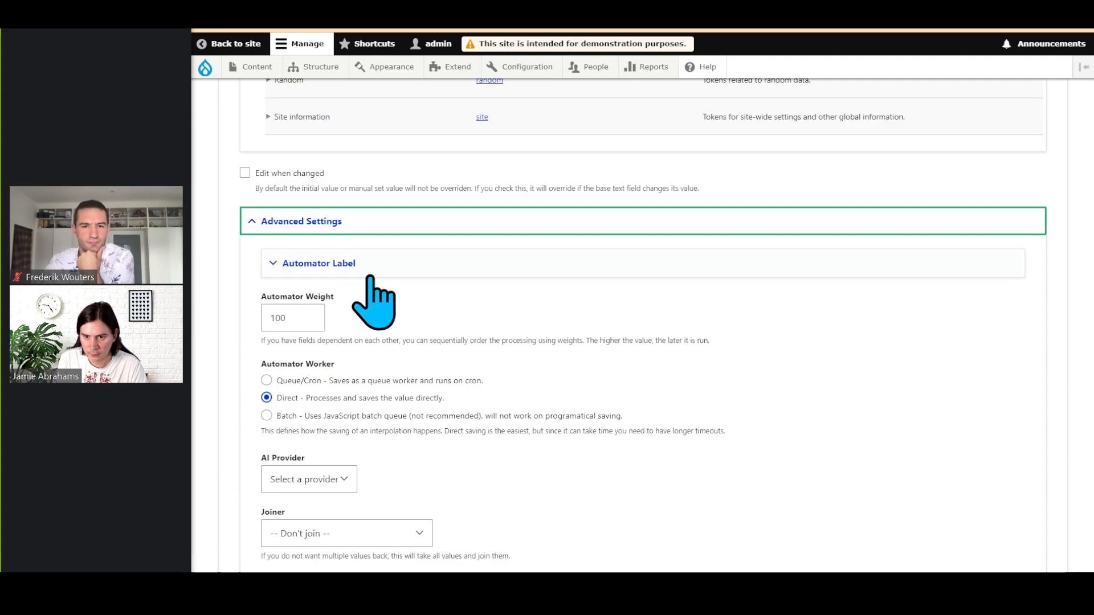
left_click(381, 269)
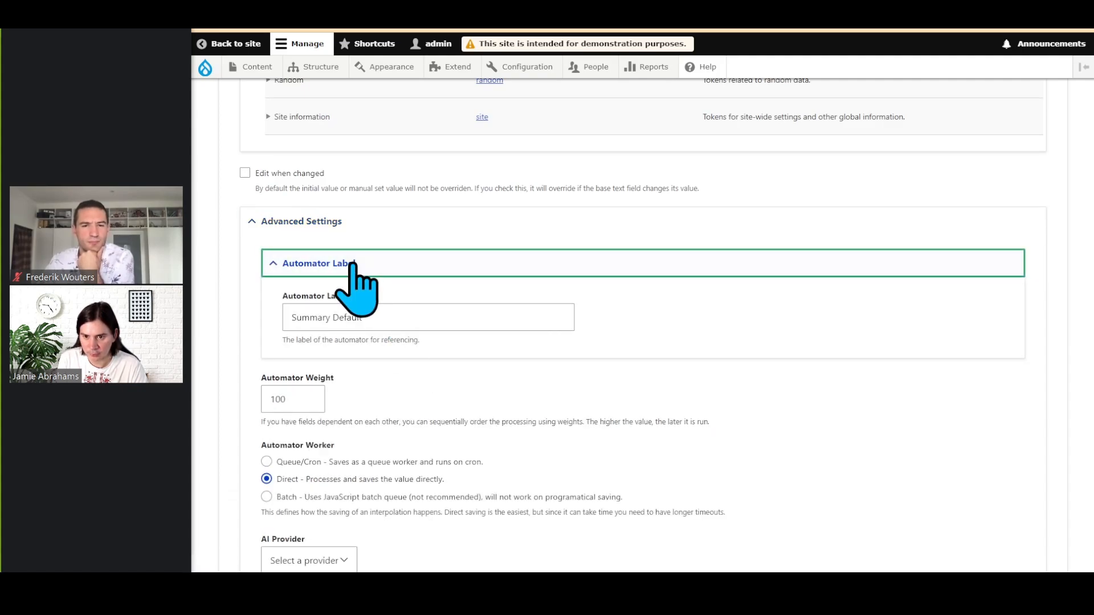
left_click(352, 263)
Set the automator weight to 40 and the automator worker to Batch
scroll(550, 374, "down", 2)
double_click(291, 209)
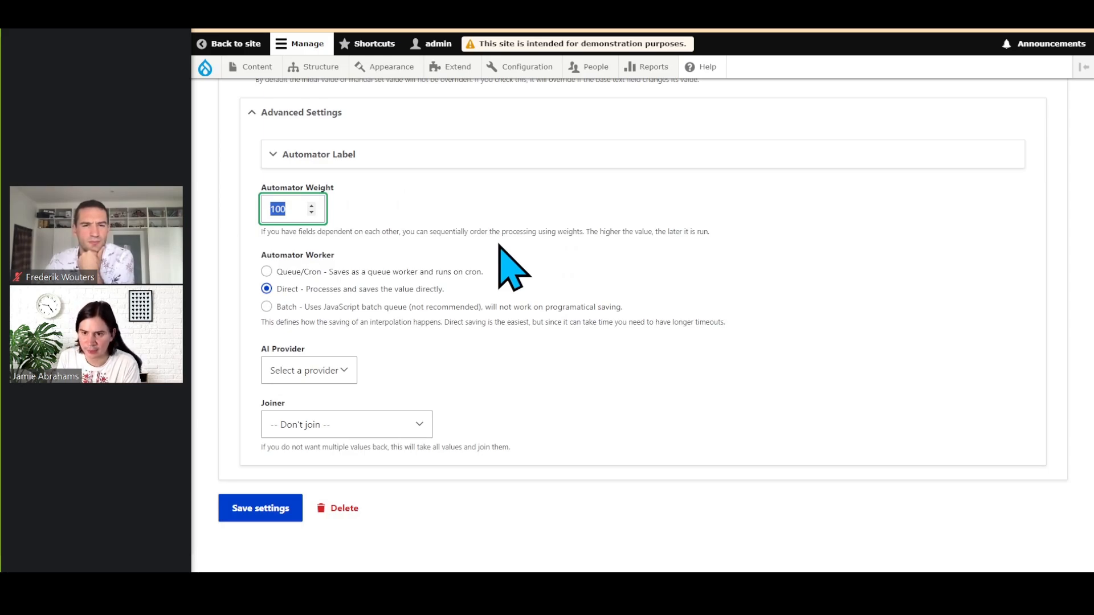
left_click(348, 307)
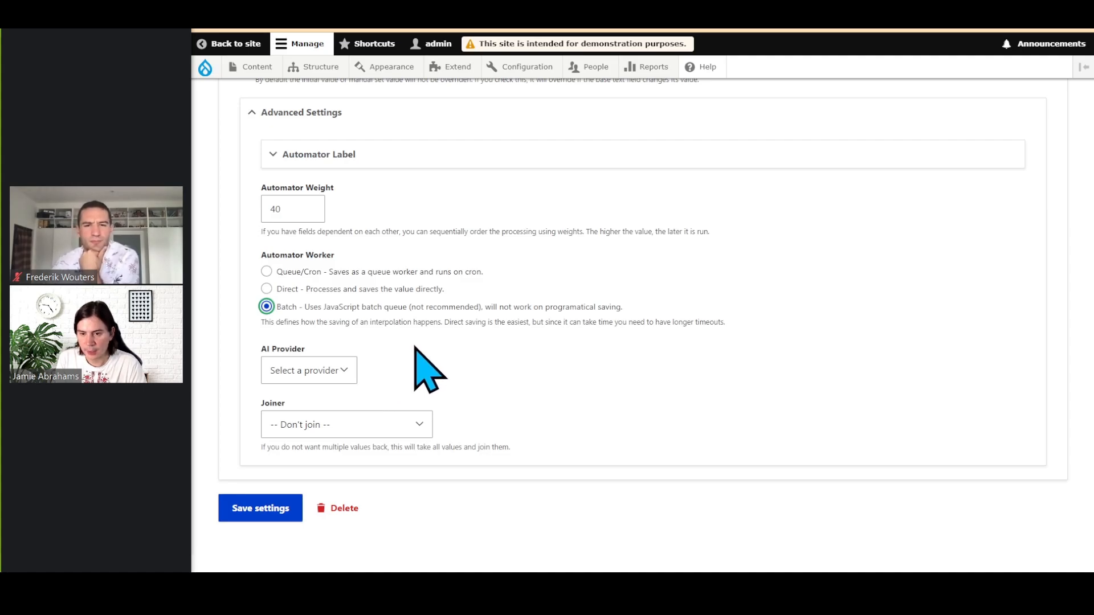
left_click(372, 323)
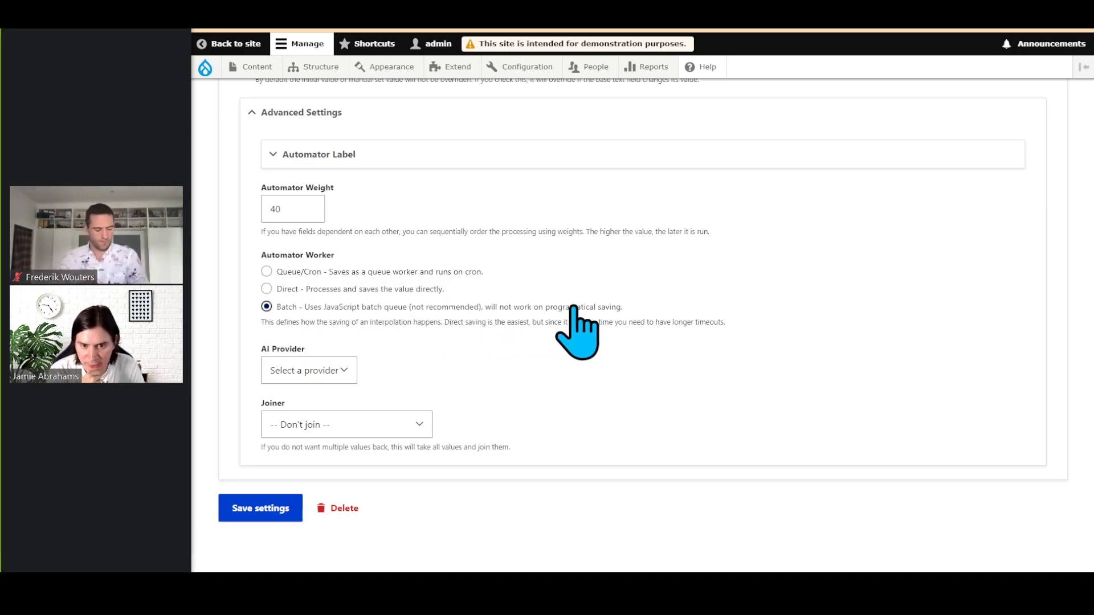
Choose OpenAI as the AI provider and New line (\n) as the Joiner, and save the Summary field settings
left_click(349, 372)
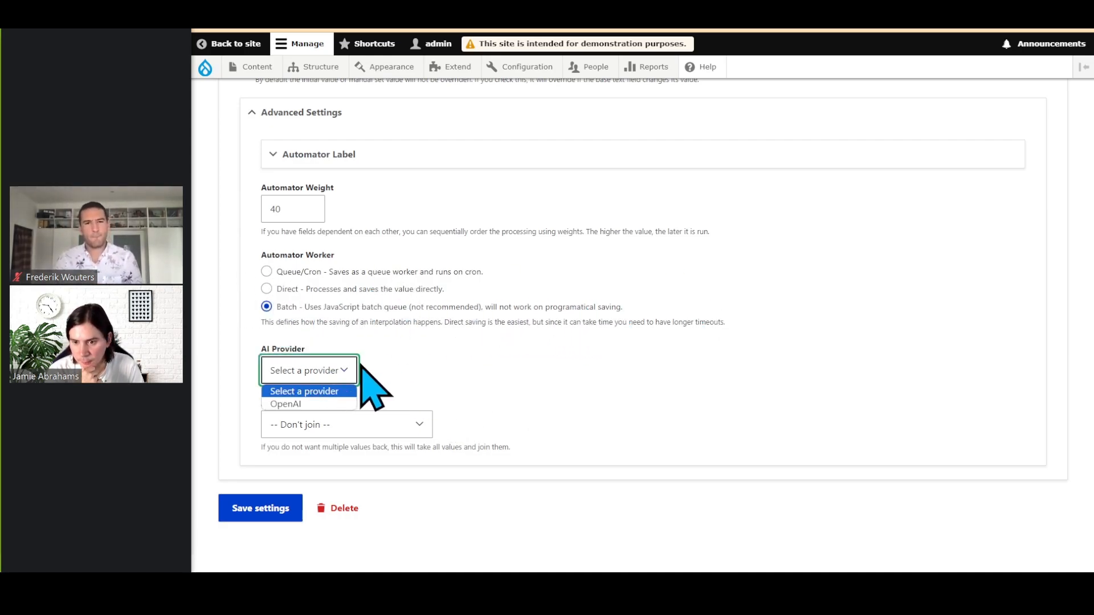
left_click(336, 404)
scroll(516, 408, "down", 2)
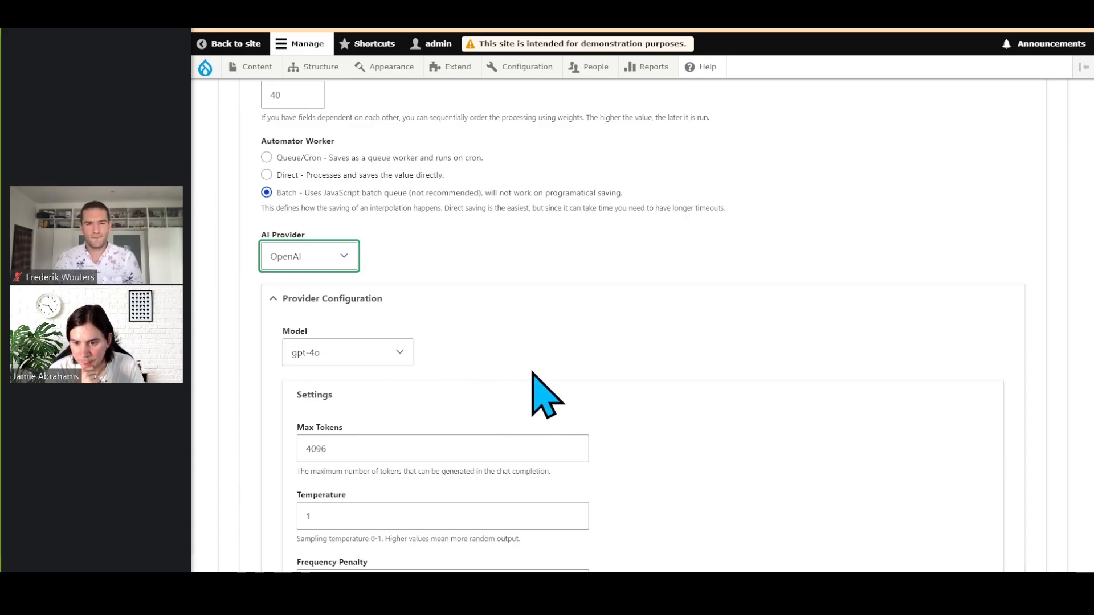
scroll(485, 393, "down", 3)
scroll(433, 410, "down", 4)
left_click(398, 423)
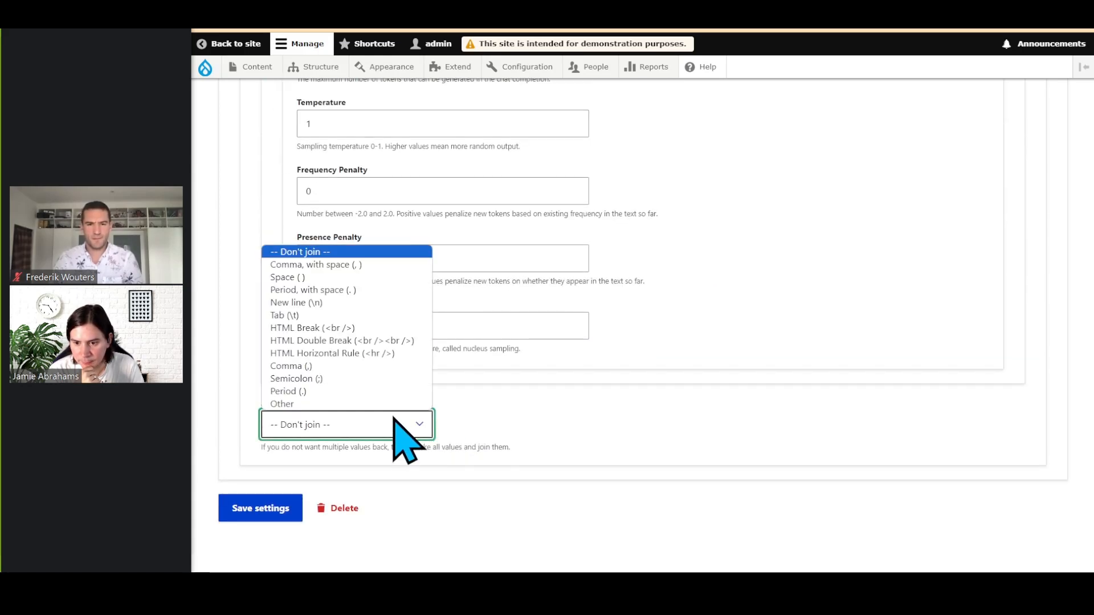
left_click(376, 302)
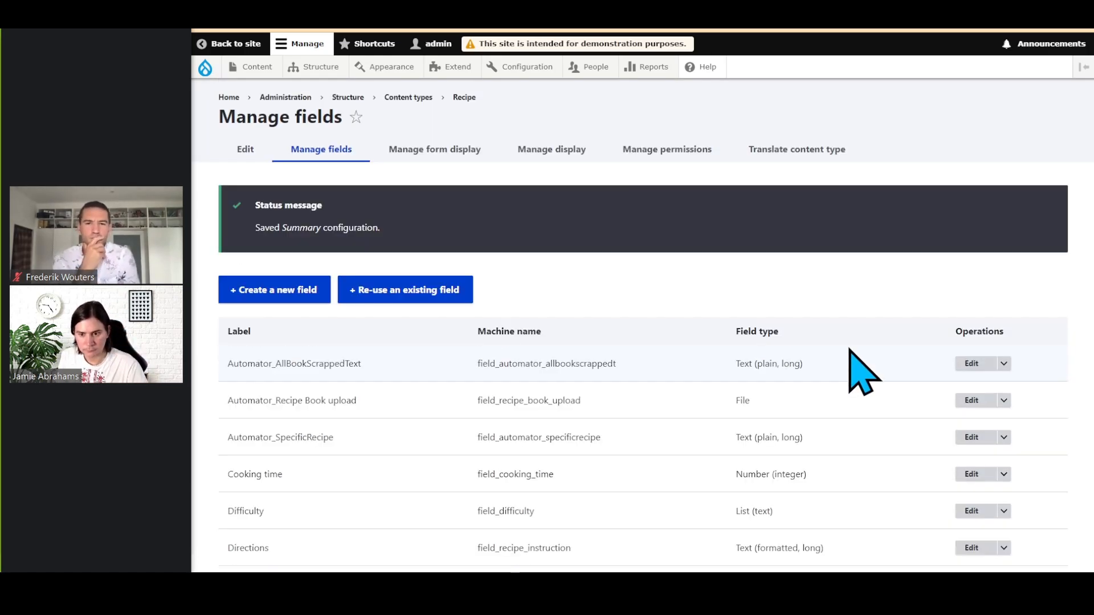
Switch to the EGGPLANT & CHICKEN PIZZA edit form, check its Summary and automator fields, and save the recipe
scroll(818, 344, "down", 1)
left_click(863, 2)
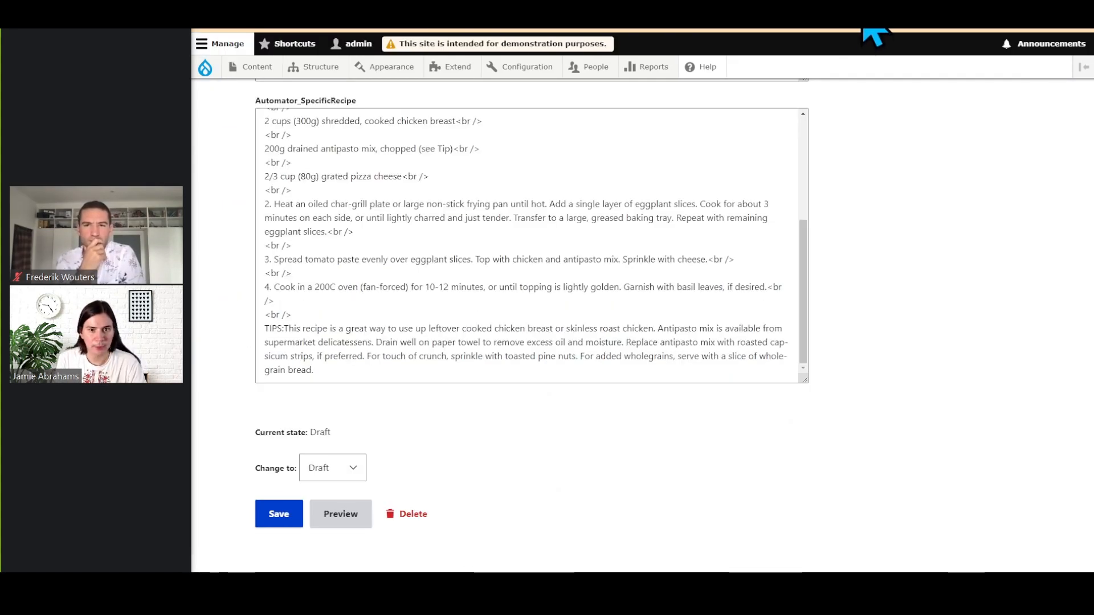
scroll(830, 159, "up", 15)
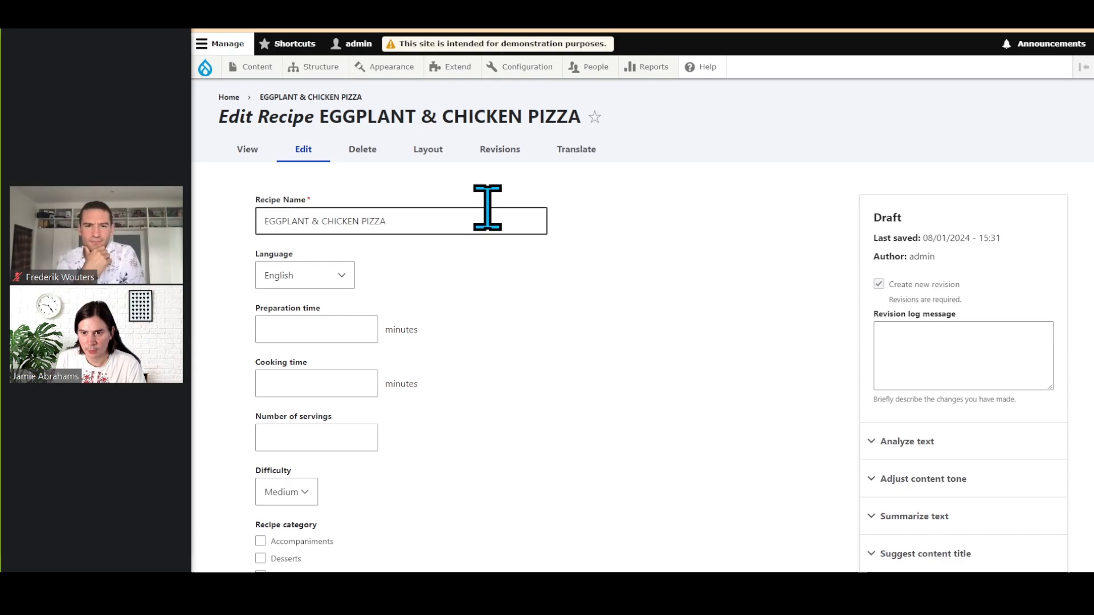
scroll(672, 259, "down", 7)
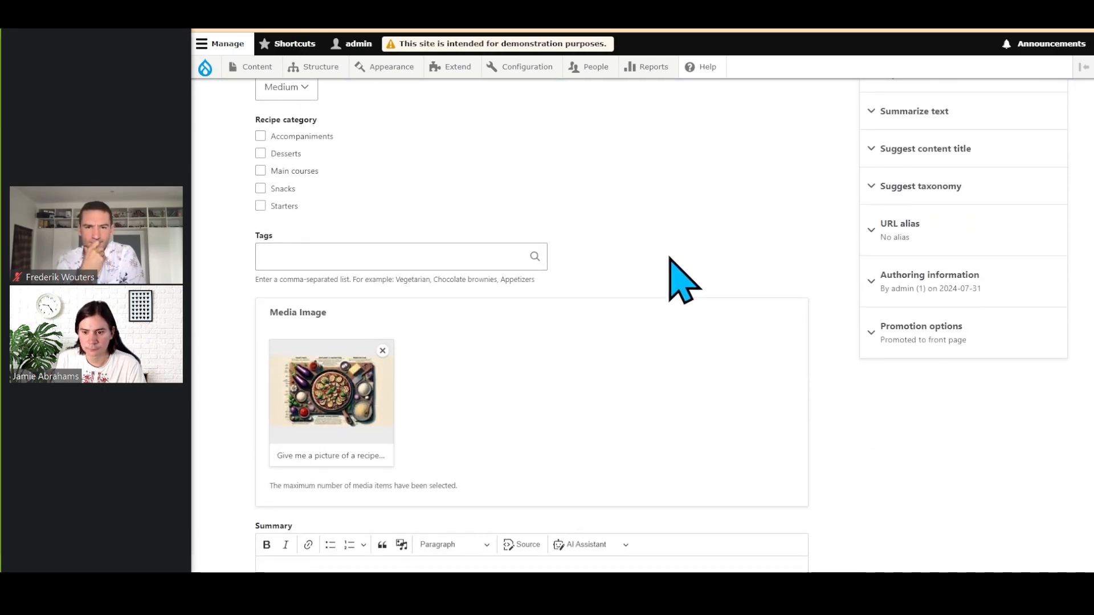
scroll(678, 279, "down", 15)
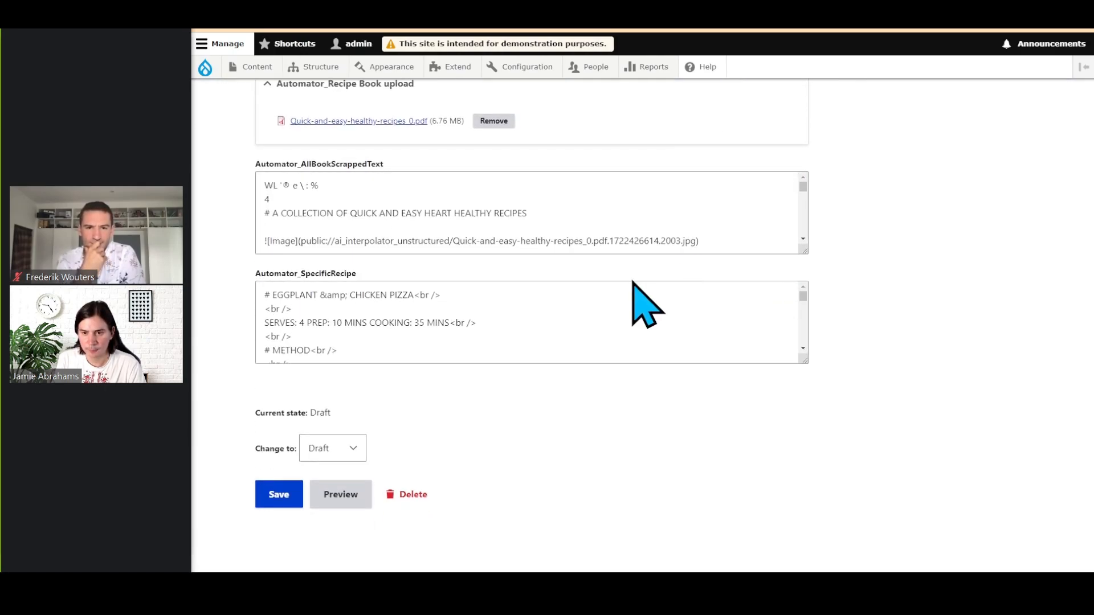
scroll(798, 425, "up", 3)
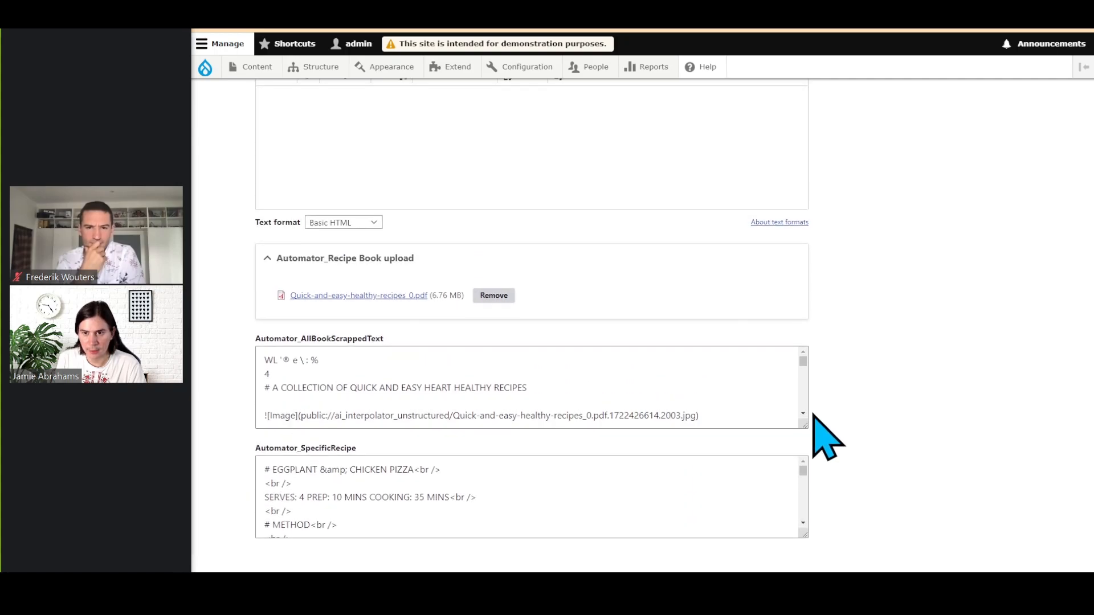
scroll(827, 438, "up", 10)
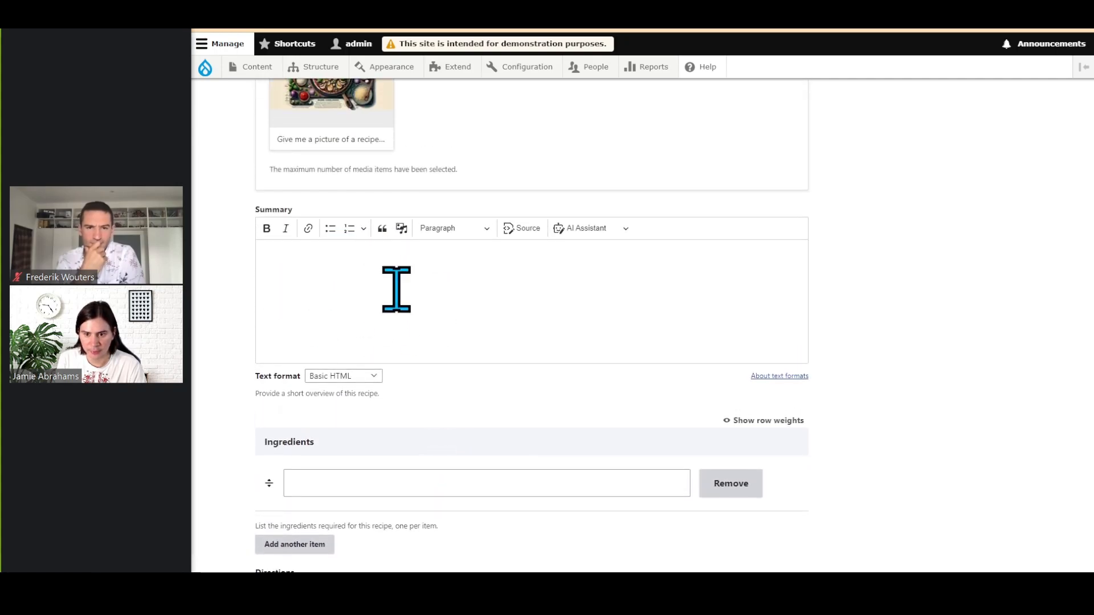
scroll(889, 318, "down", 12)
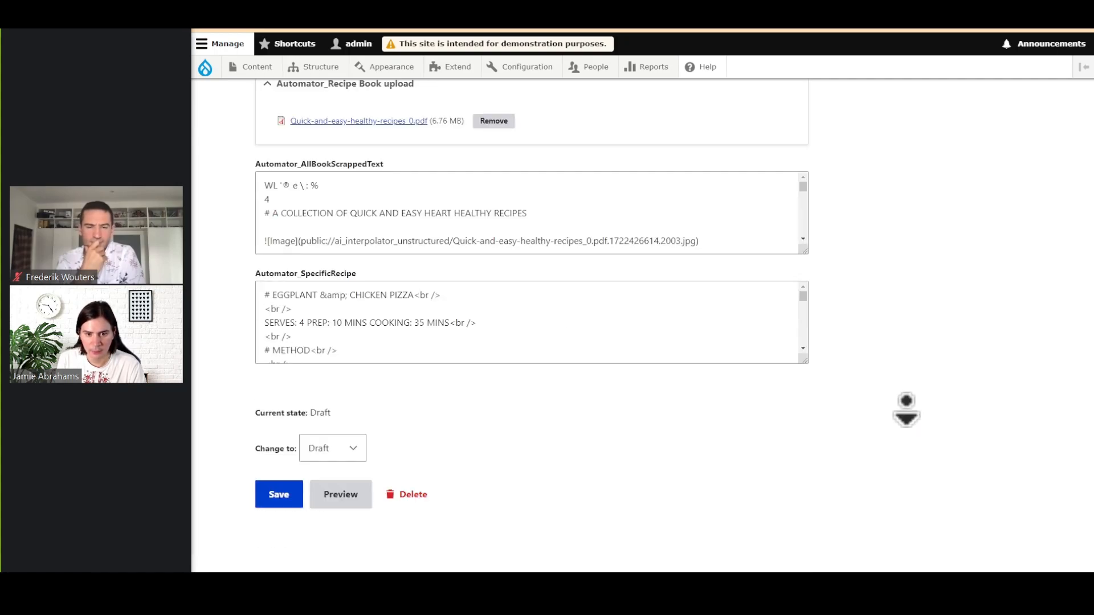
left_click(267, 495)
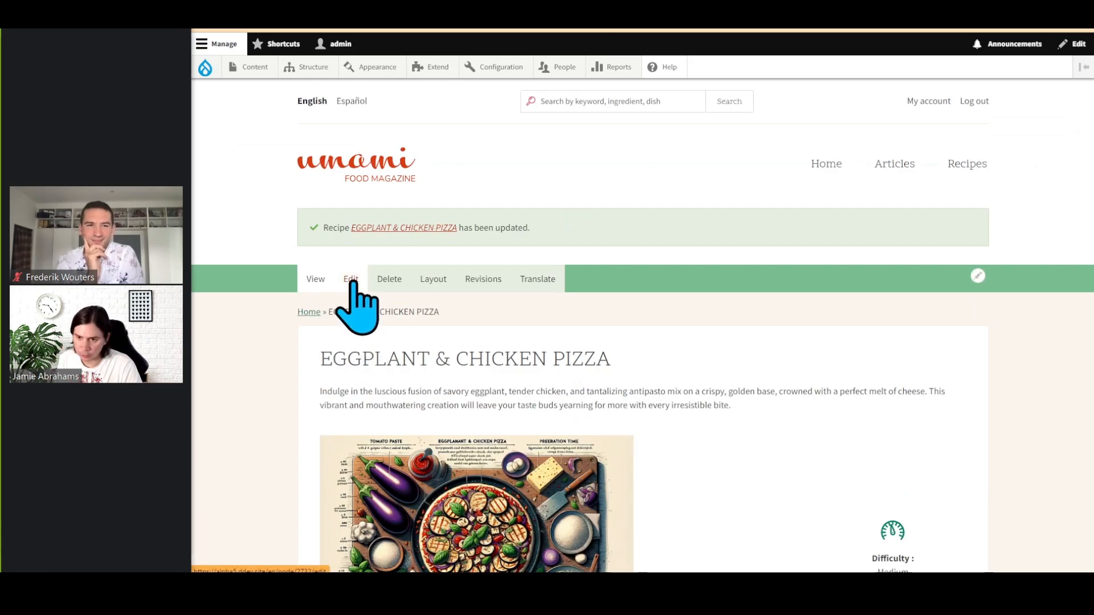
Examine the summary text on the saved EGGPLANT & CHICKEN PIZZA recipe page
scroll(697, 433, "down", 1)
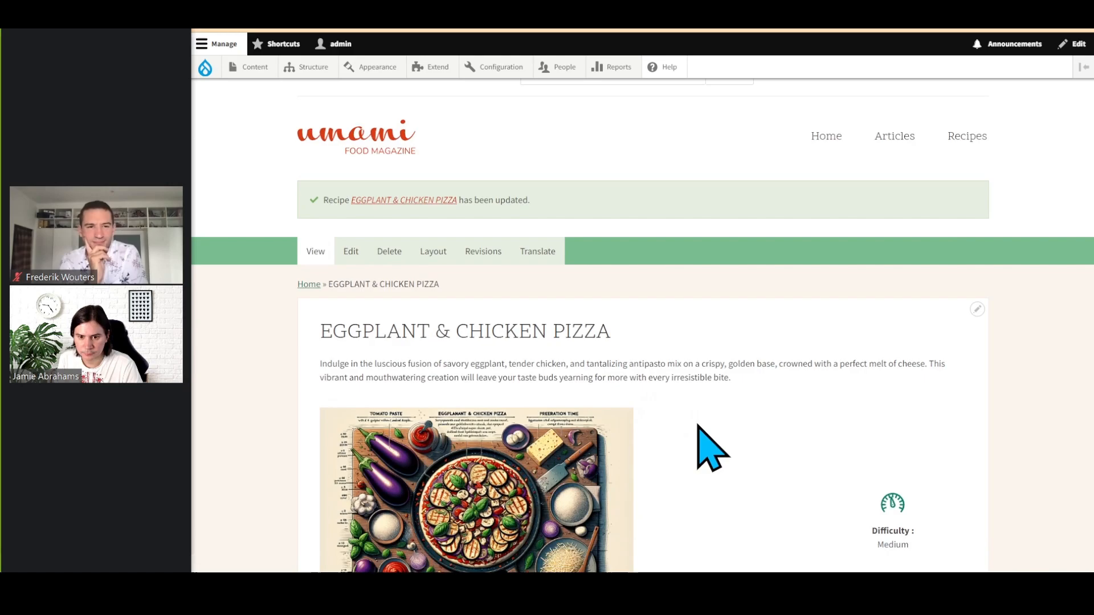
scroll(698, 427, "down", 1)
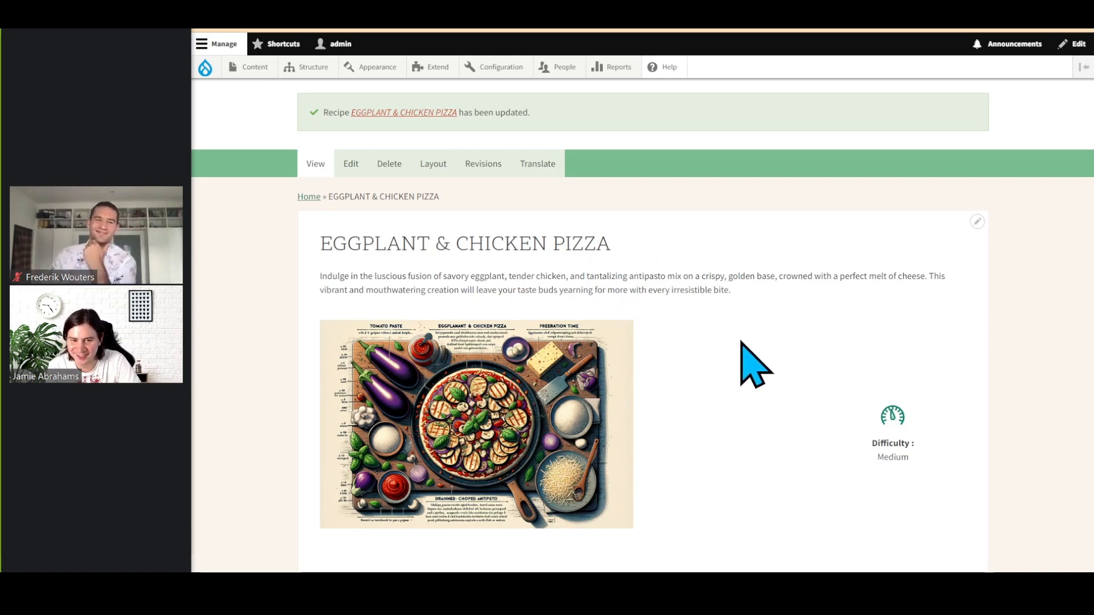
scroll(460, 464, "up", 1)
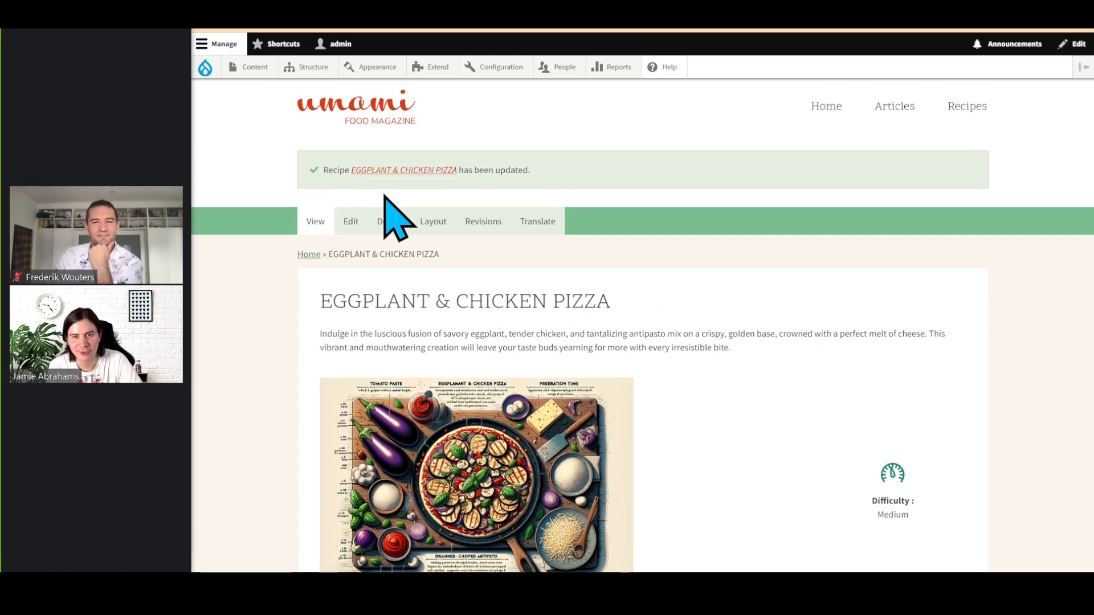
Switch back to the Recipe content type's field list and open the Media Image field's settings
left_click(934, 24)
left_click(887, 26)
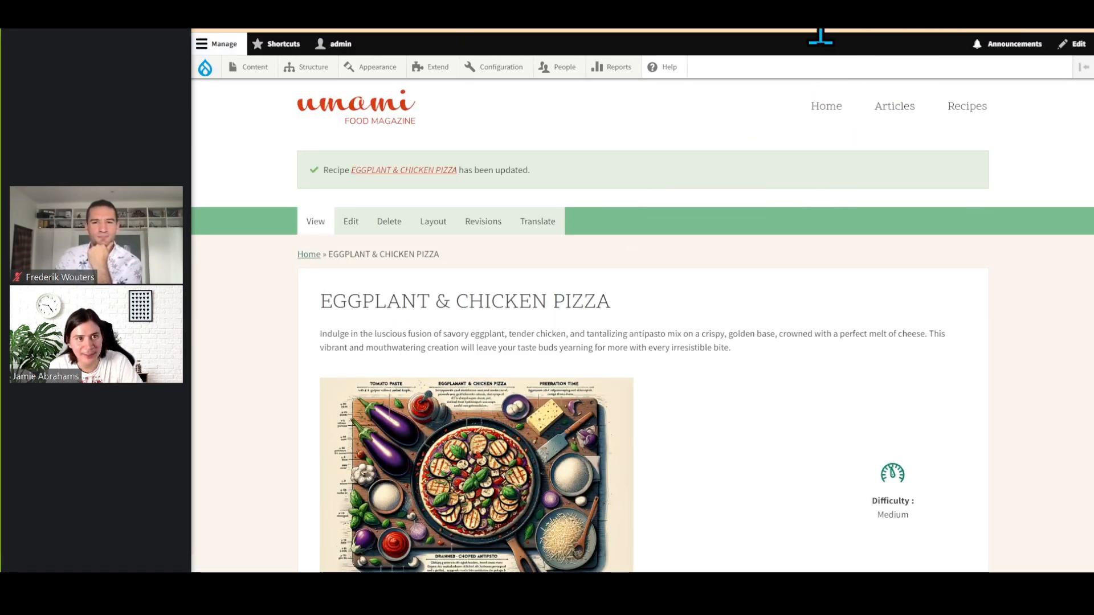
left_click(800, 28)
scroll(626, 384, "down", 3)
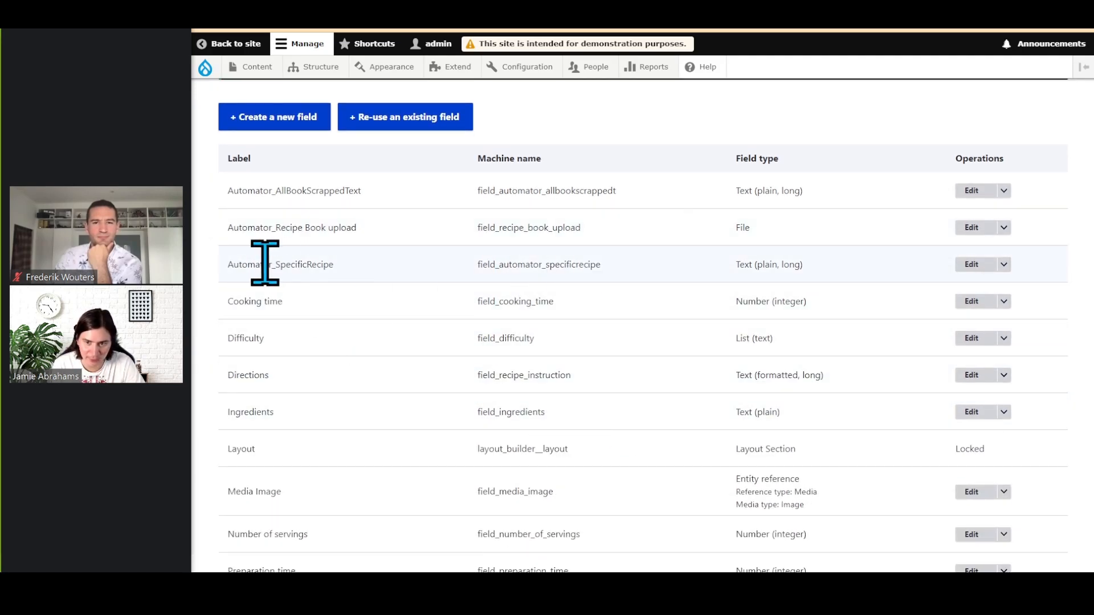
left_click_drag(224, 265, 854, 276)
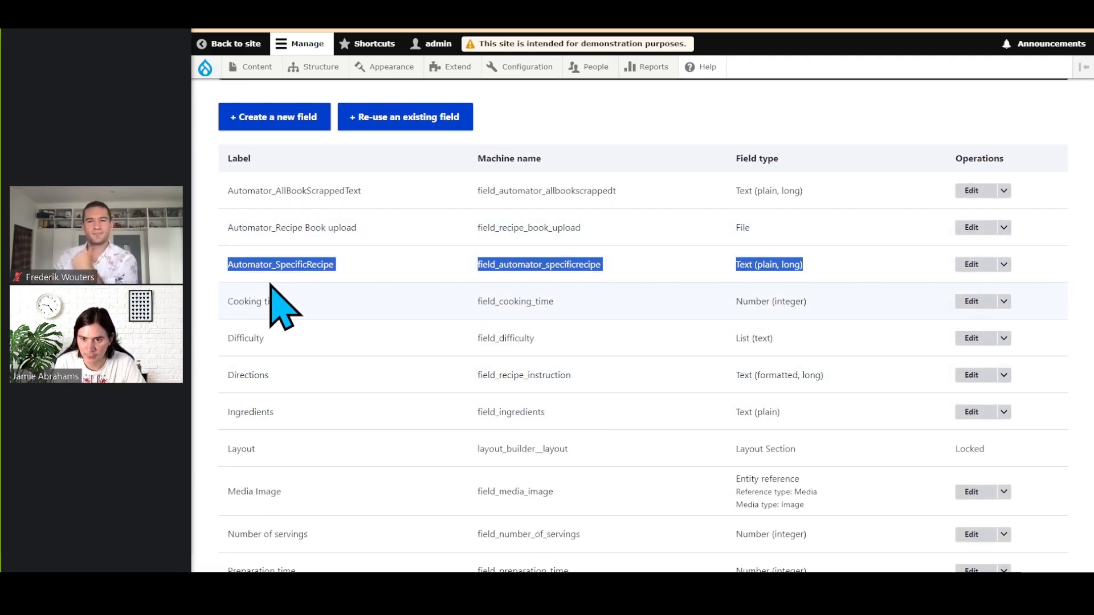
scroll(592, 397, "down", 3)
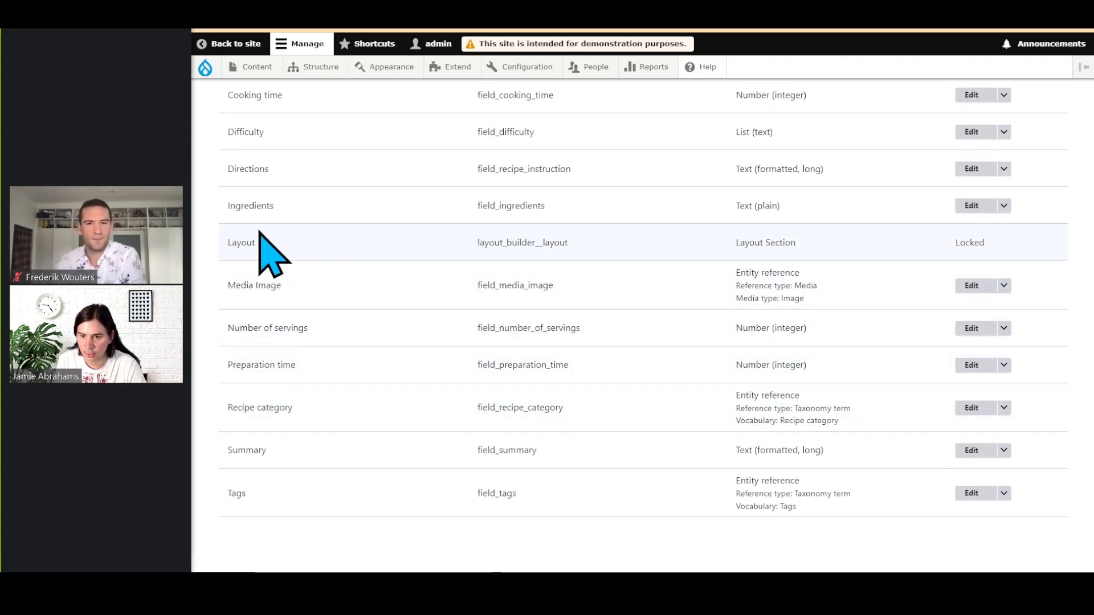
left_click(978, 289)
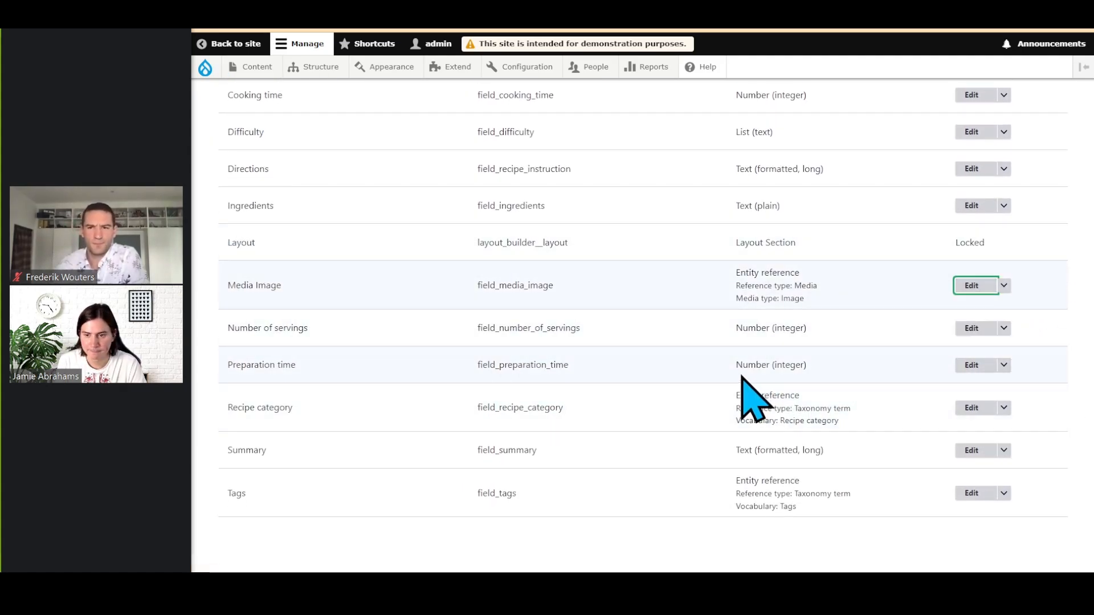
Examine the Media Image field's storage, reference type and AI Automator settings
scroll(627, 365, "down", 2)
scroll(561, 344, "down", 7)
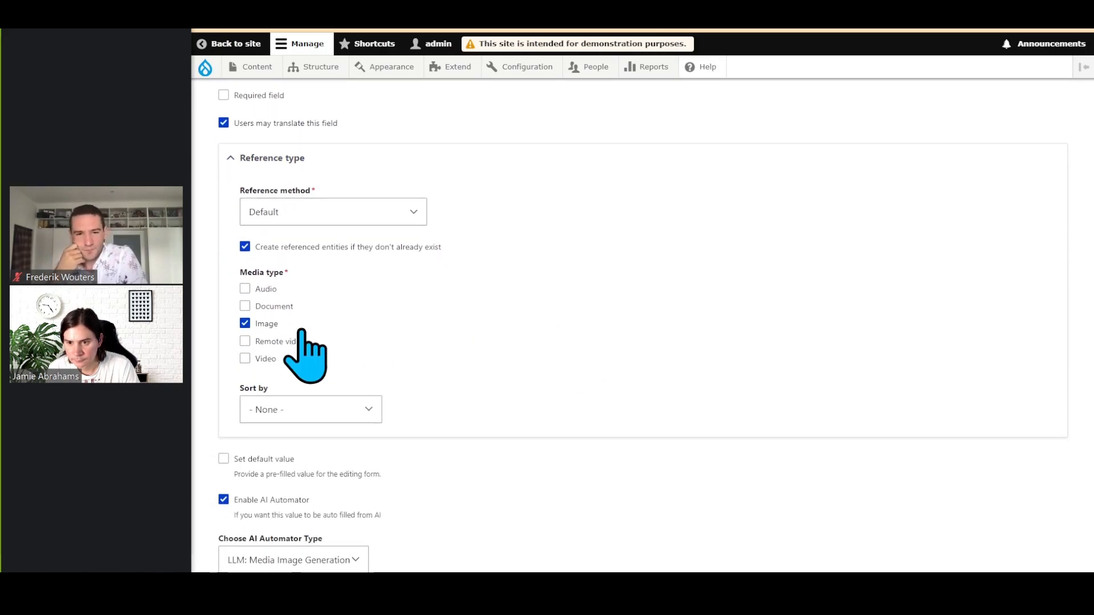
scroll(512, 345, "up", 7)
scroll(536, 348, "up", 2)
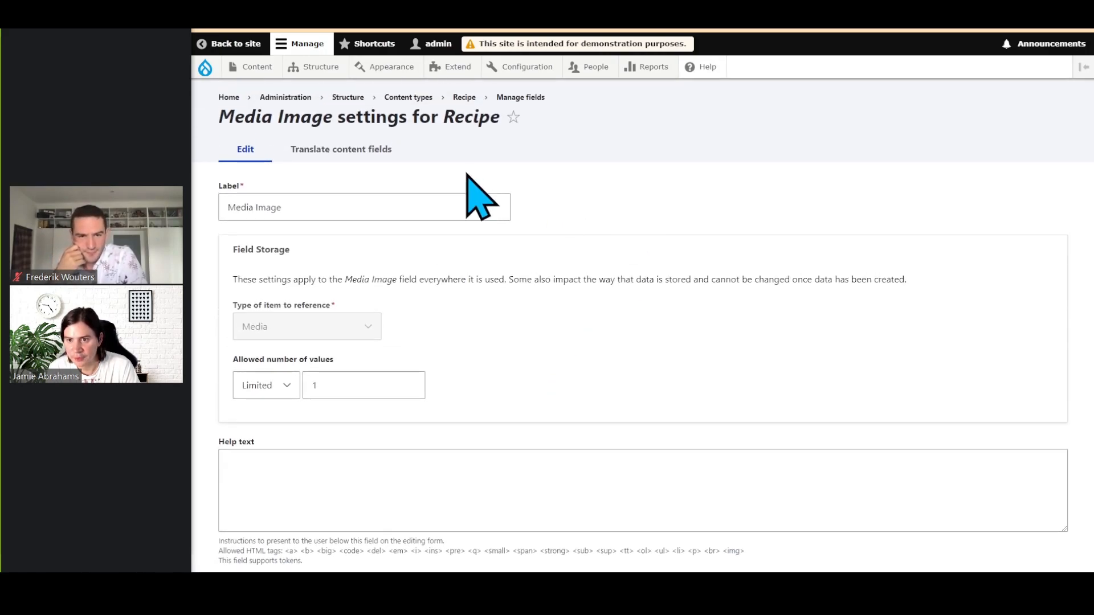
scroll(537, 337, "down", 2)
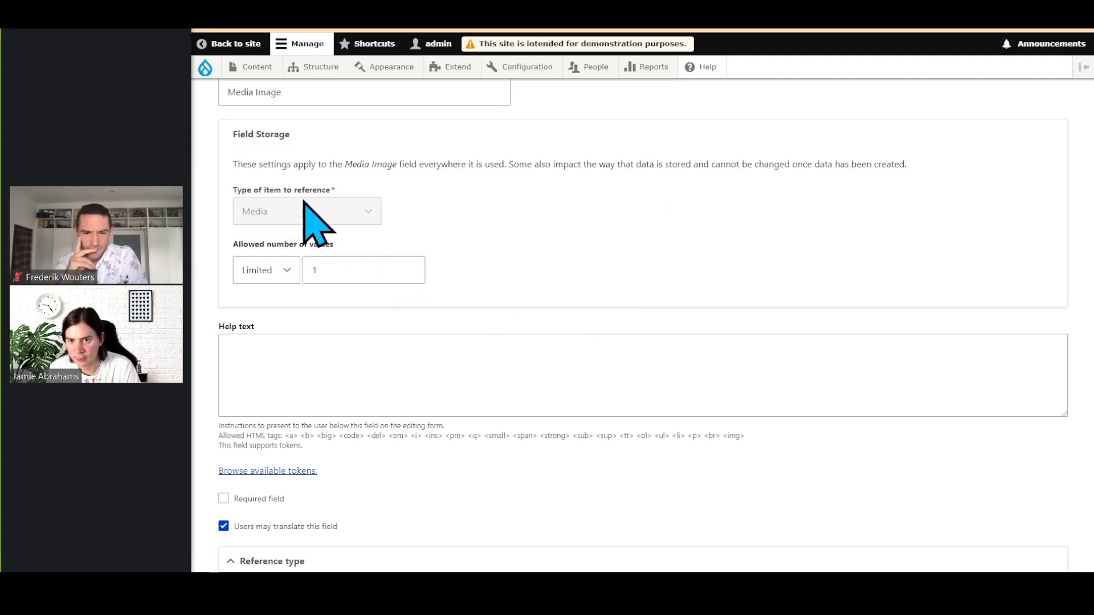
scroll(524, 325, "down", 4)
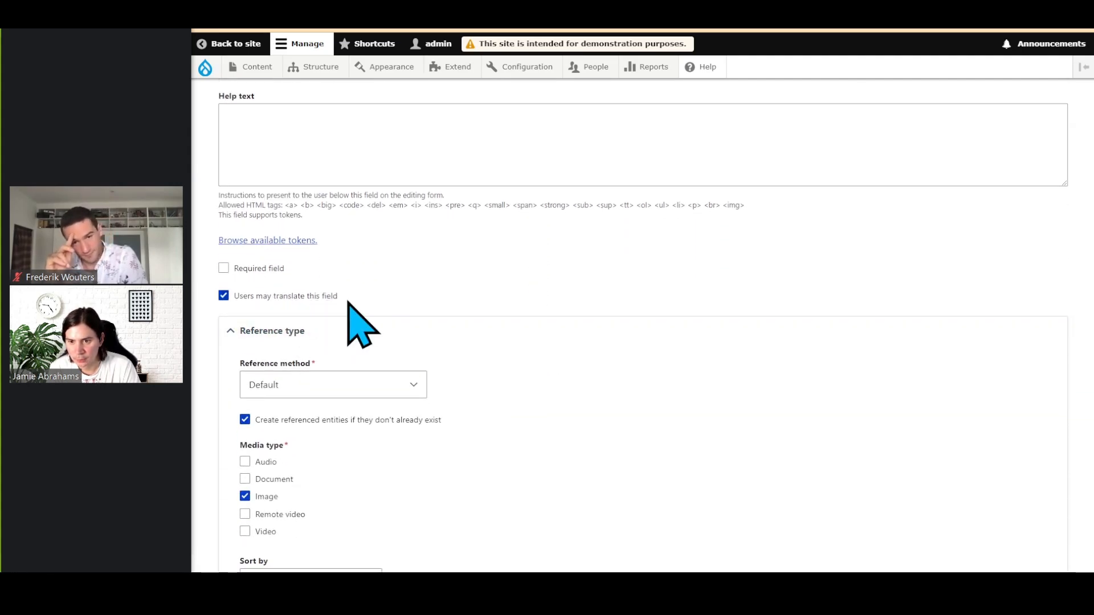
scroll(428, 306, "down", 1)
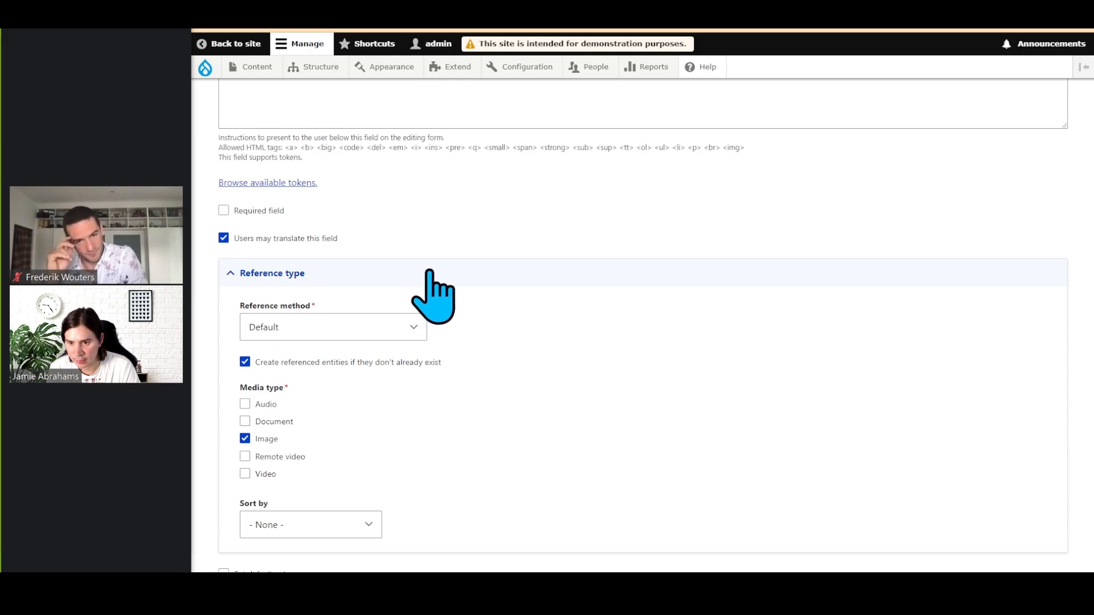
scroll(421, 291, "down", 5)
scroll(456, 296, "down", 1)
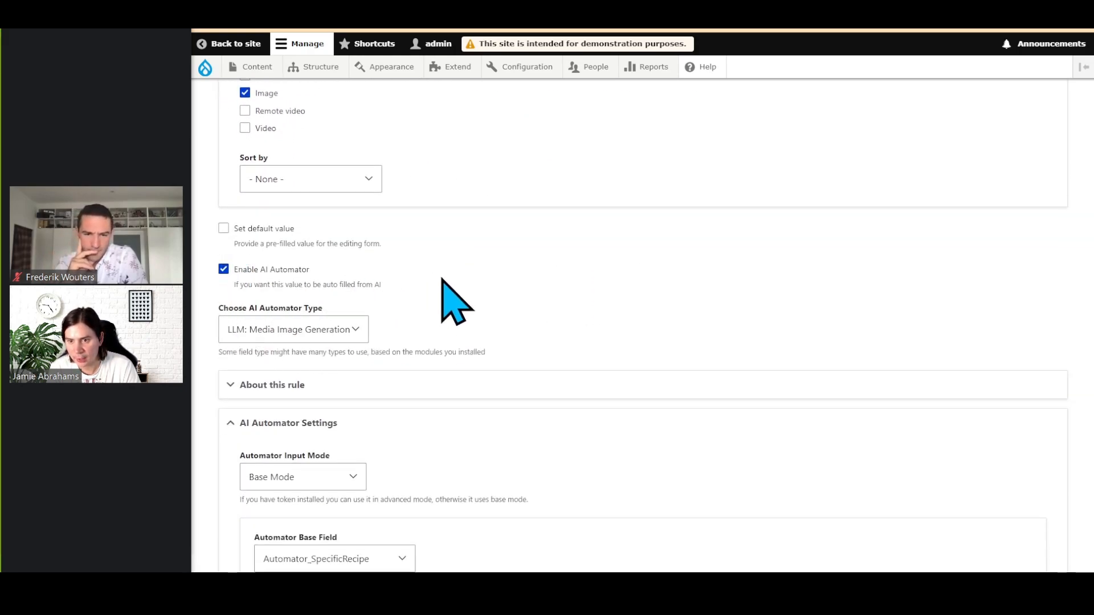
scroll(456, 299, "down", 2)
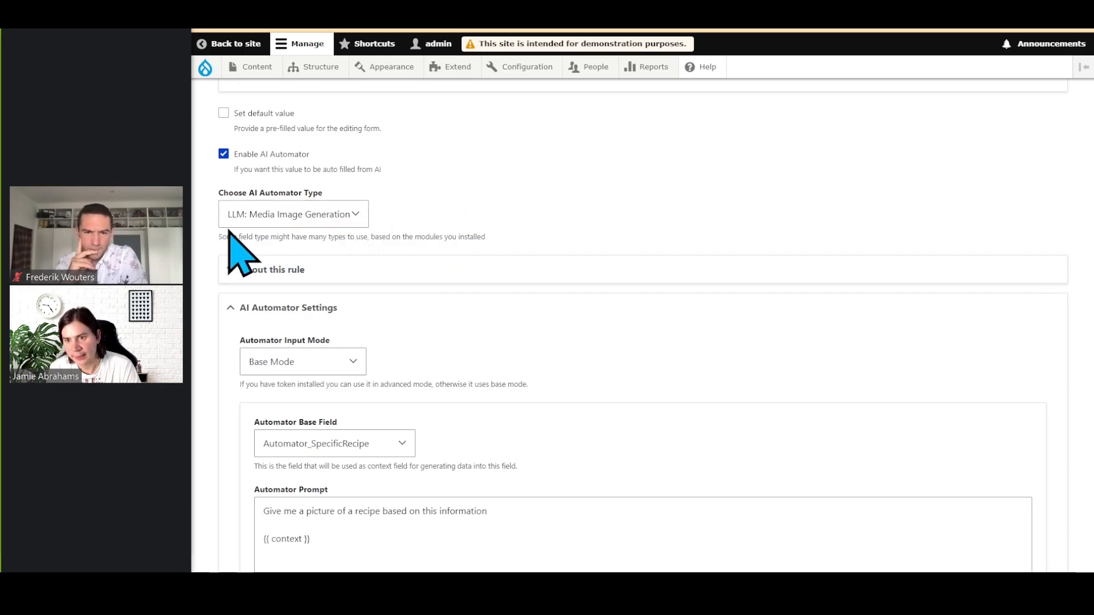
Check the AI Automator type and input mode choices, keeping LLM: Media Image Generation and Base Mode selected
left_click(344, 221)
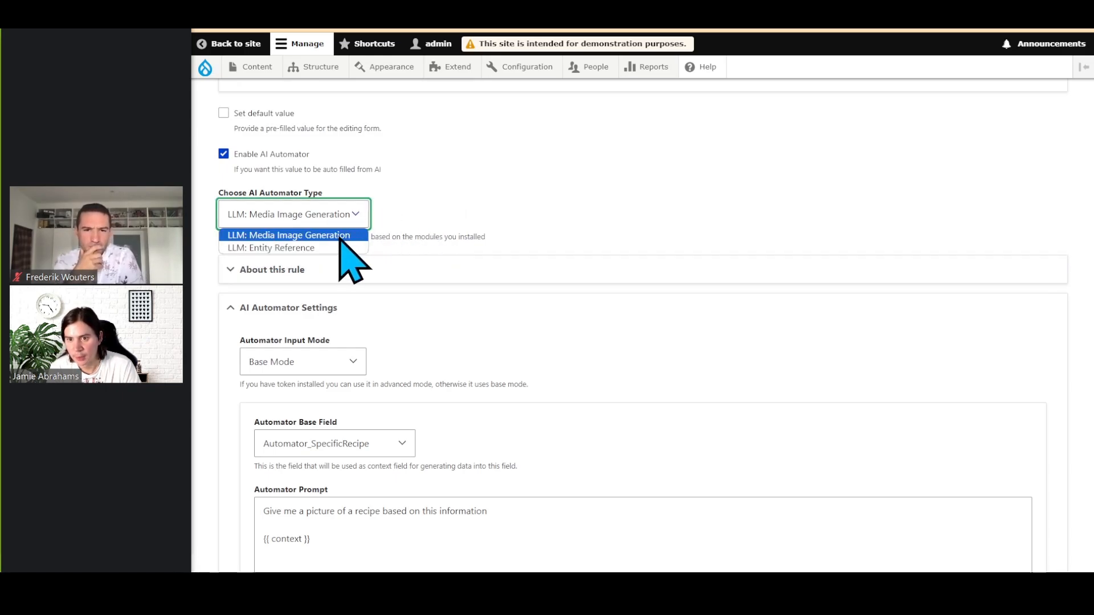
left_click(340, 239)
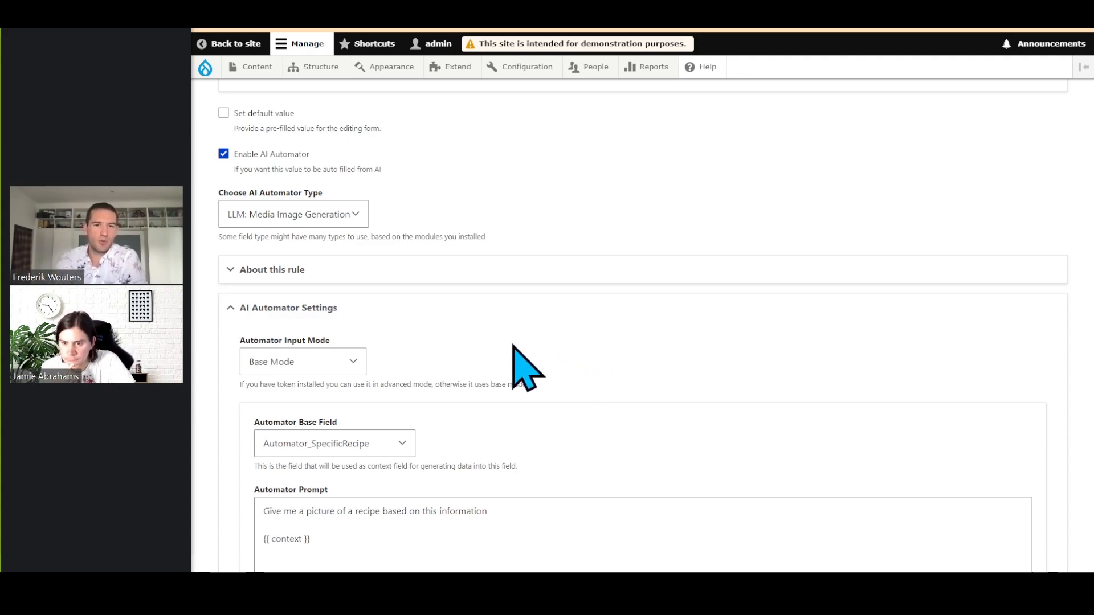
scroll(468, 353, "down", 1)
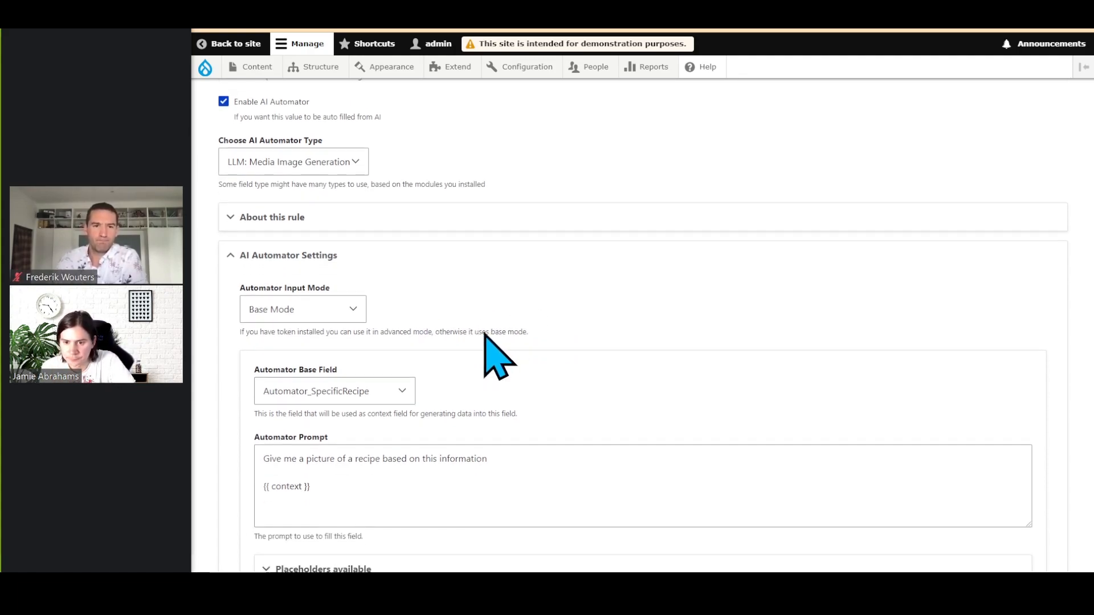
left_click(283, 310)
left_click(327, 325)
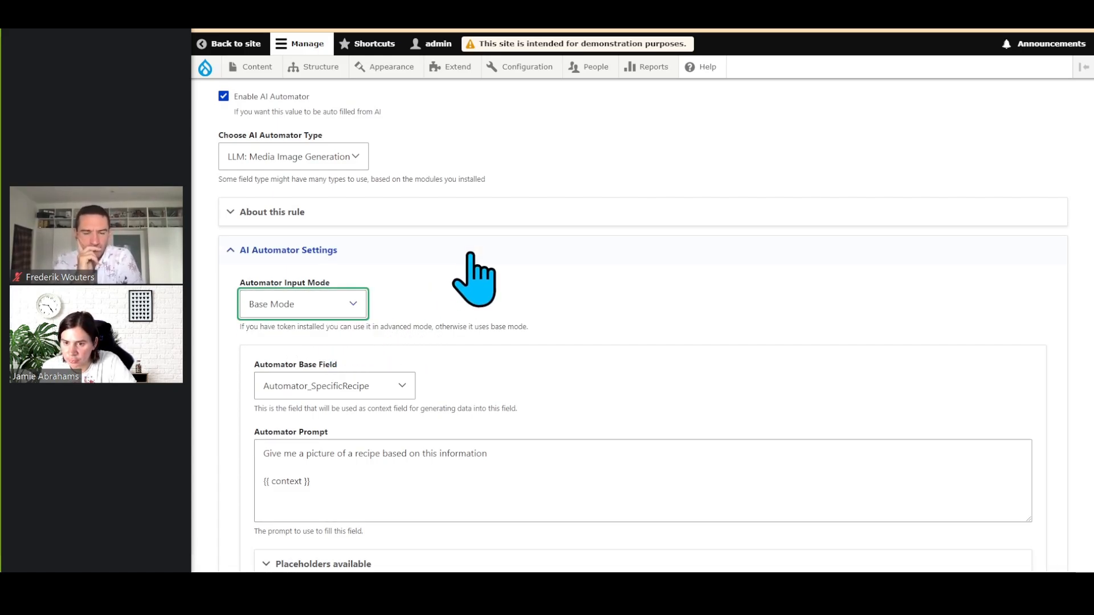
Expand the explanation of the image generation rule and review the AI Automator Settings down to the prompt
left_click(471, 254)
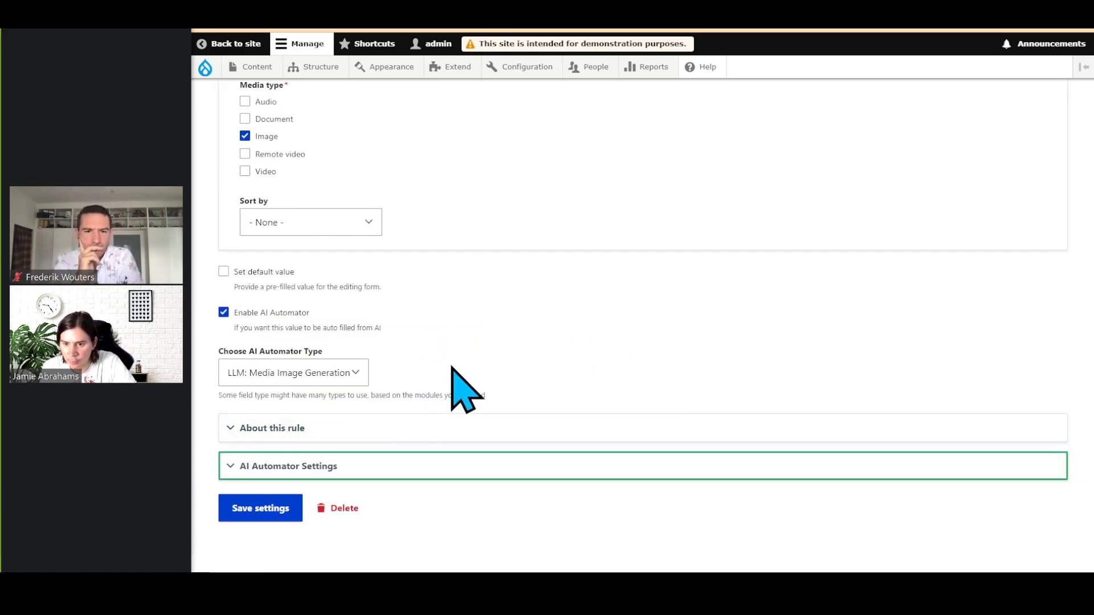
left_click(353, 431)
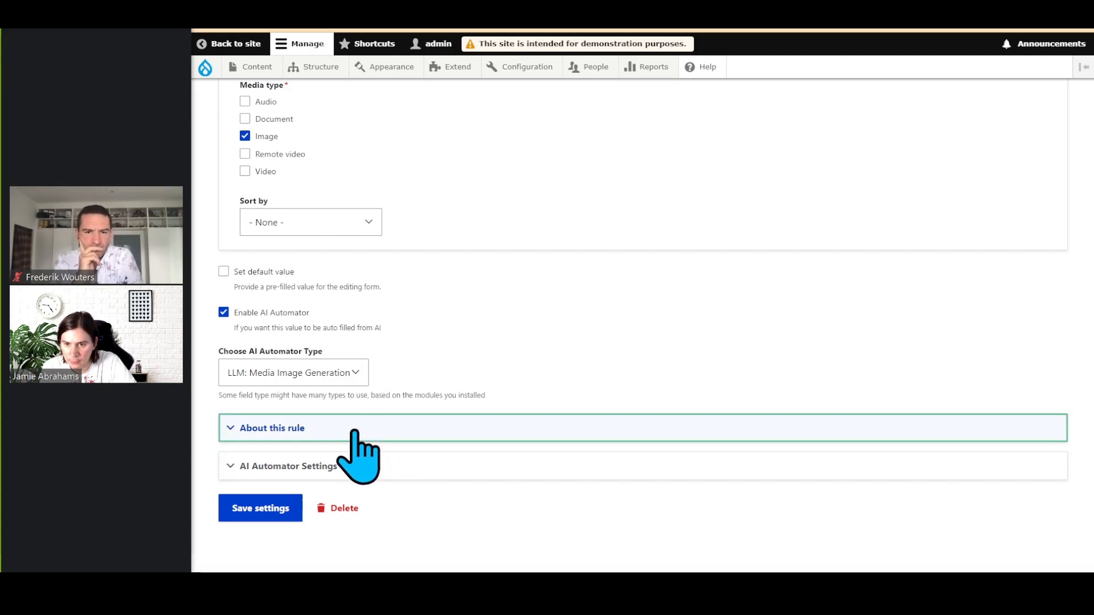
scroll(410, 456, "down", 1)
left_click(333, 463)
scroll(399, 433, "down", 3)
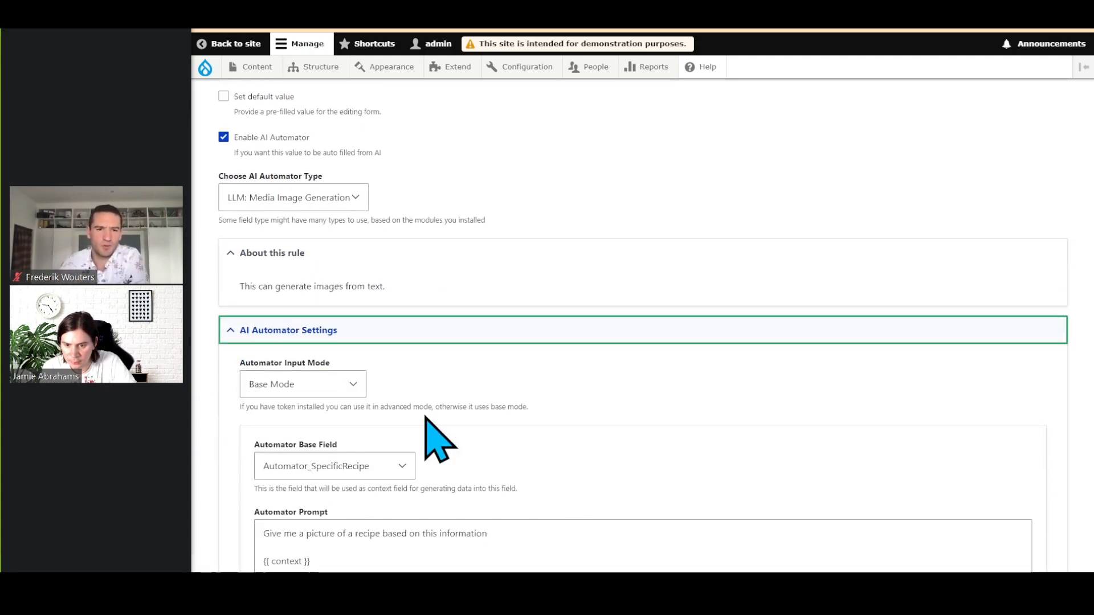
scroll(433, 422, "down", 3)
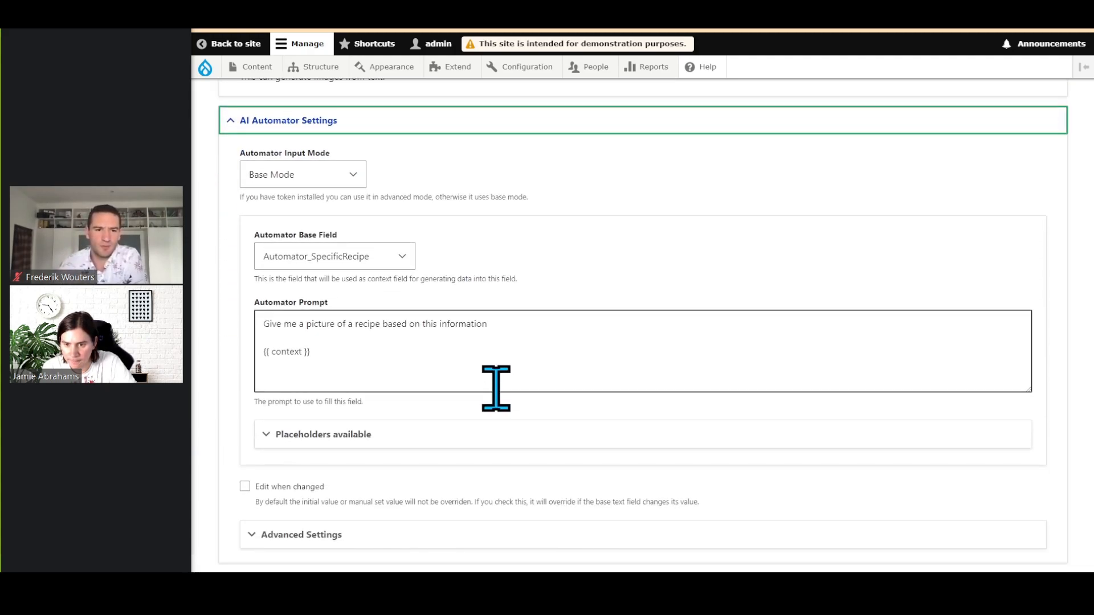
Expand the available prompt placeholders and compare the descriptions of context and raw_context
left_click(379, 439)
triple_click(634, 476)
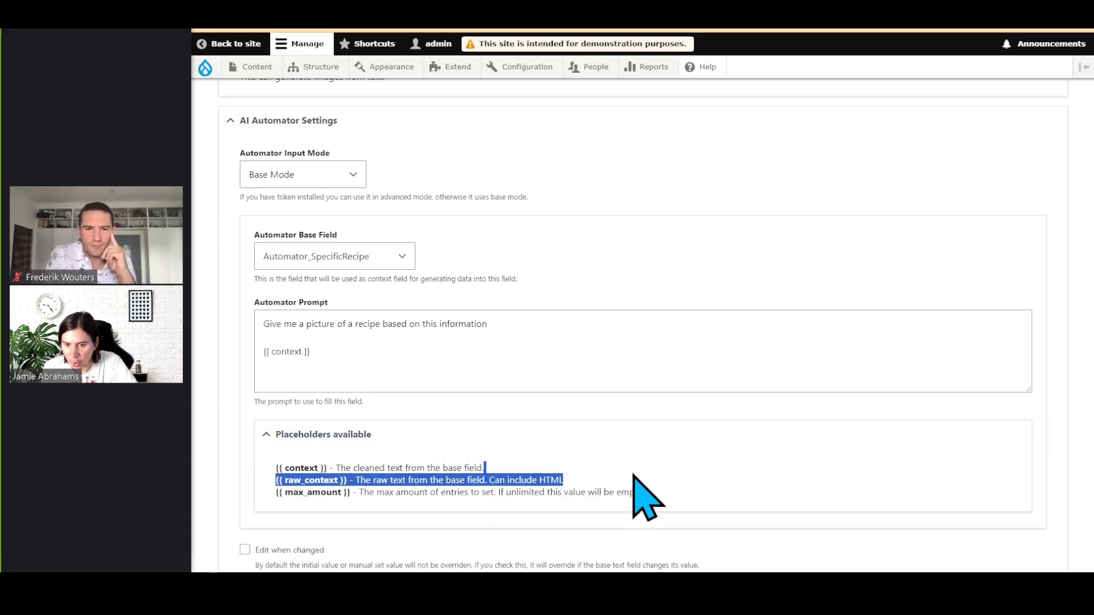
left_click_drag(634, 474, 329, 469)
left_click(600, 491)
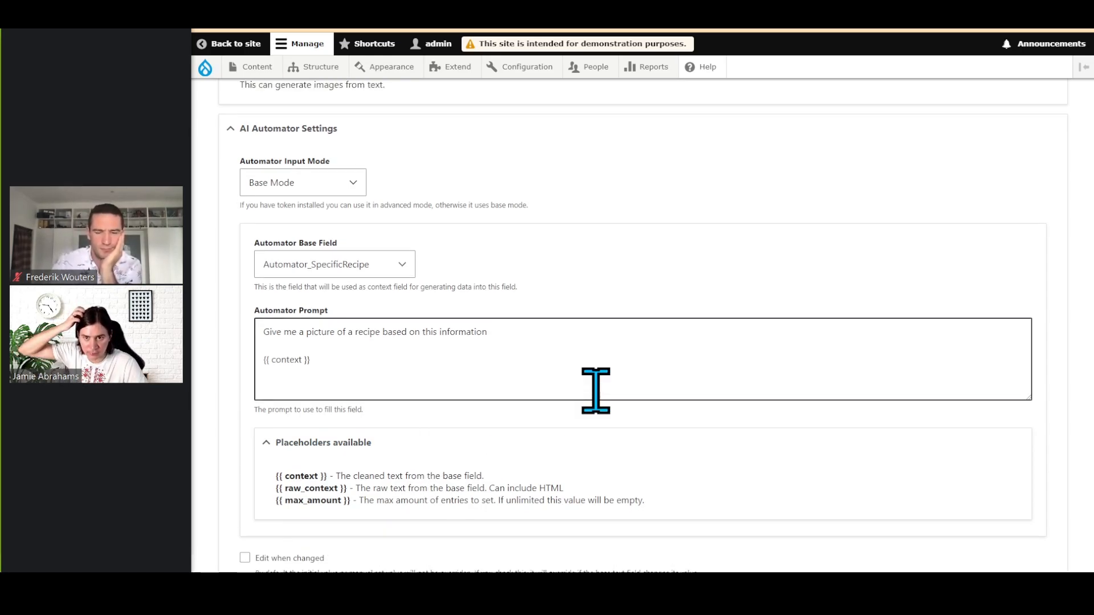
scroll(593, 391, "up", 8)
scroll(341, 217, "up", 5)
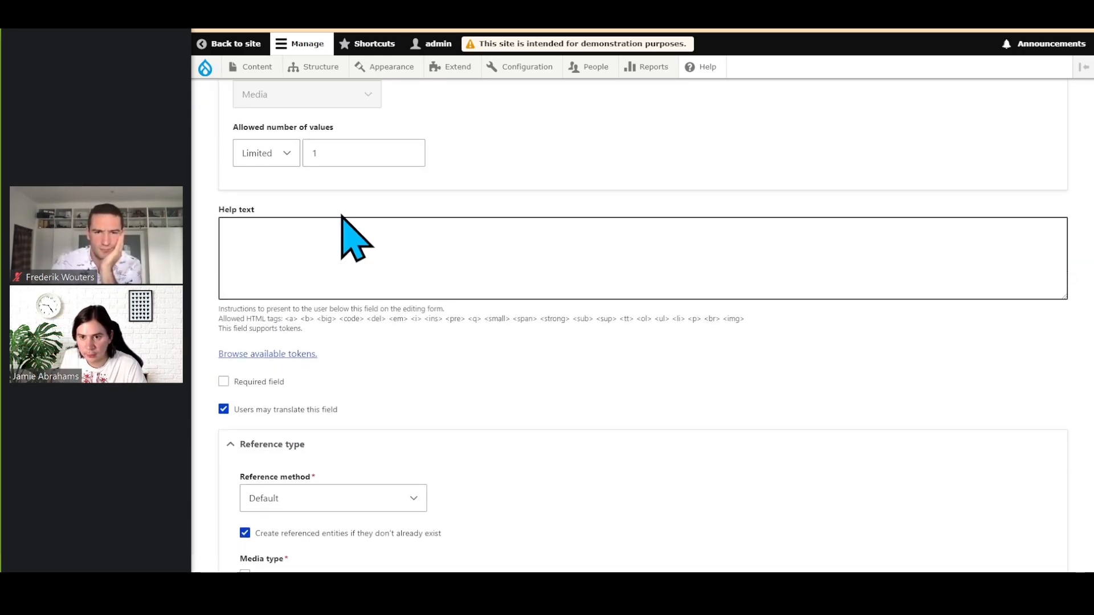
scroll(611, 399, "down", 12)
scroll(622, 393, "down", 3)
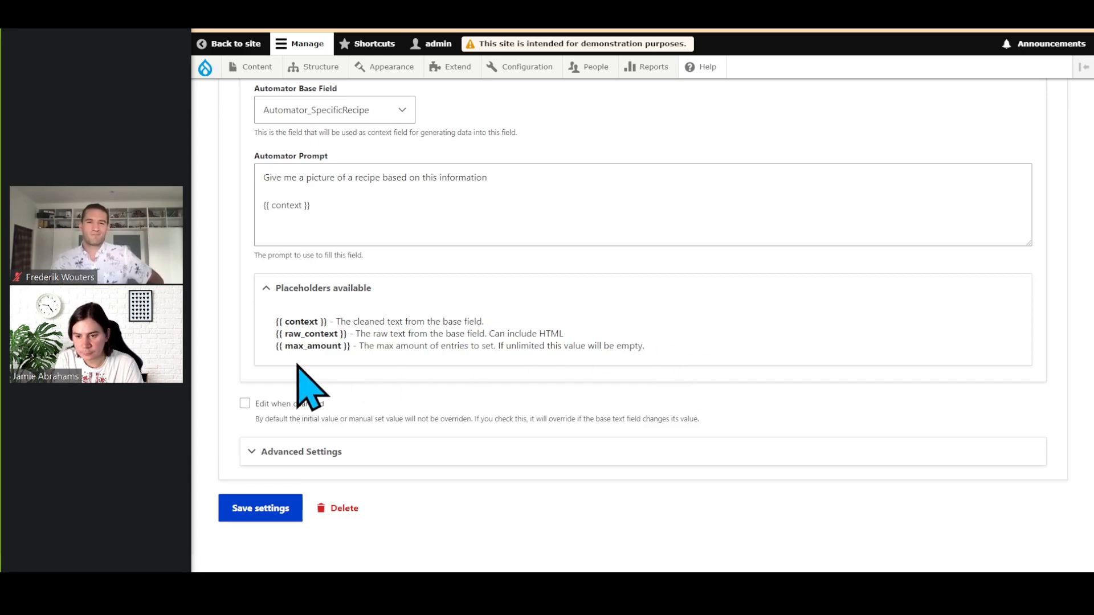
left_click_drag(561, 321, 530, 304)
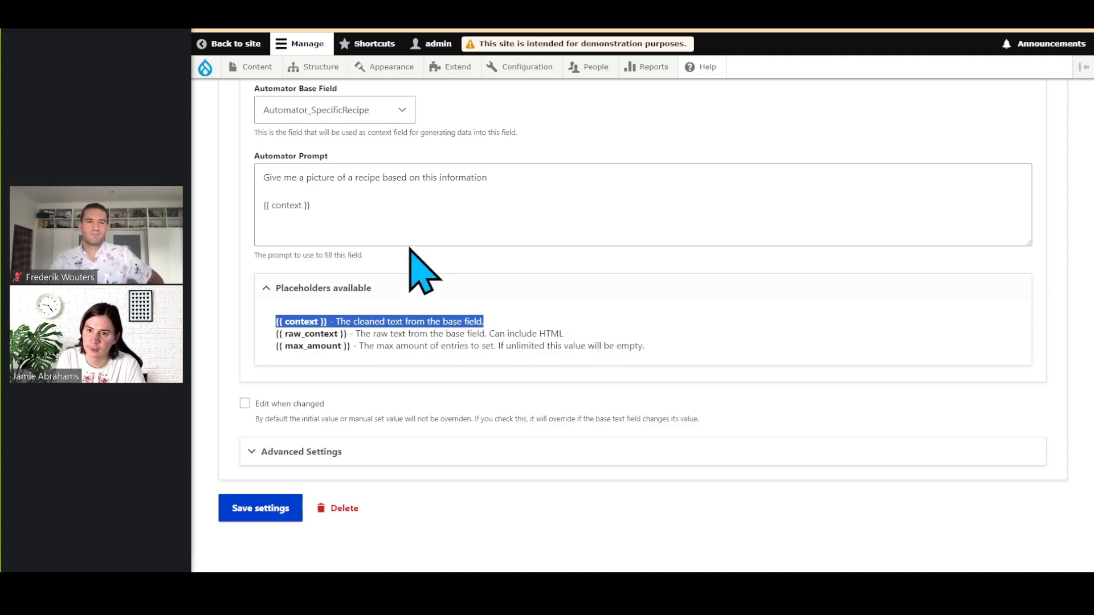
triple_click(327, 333)
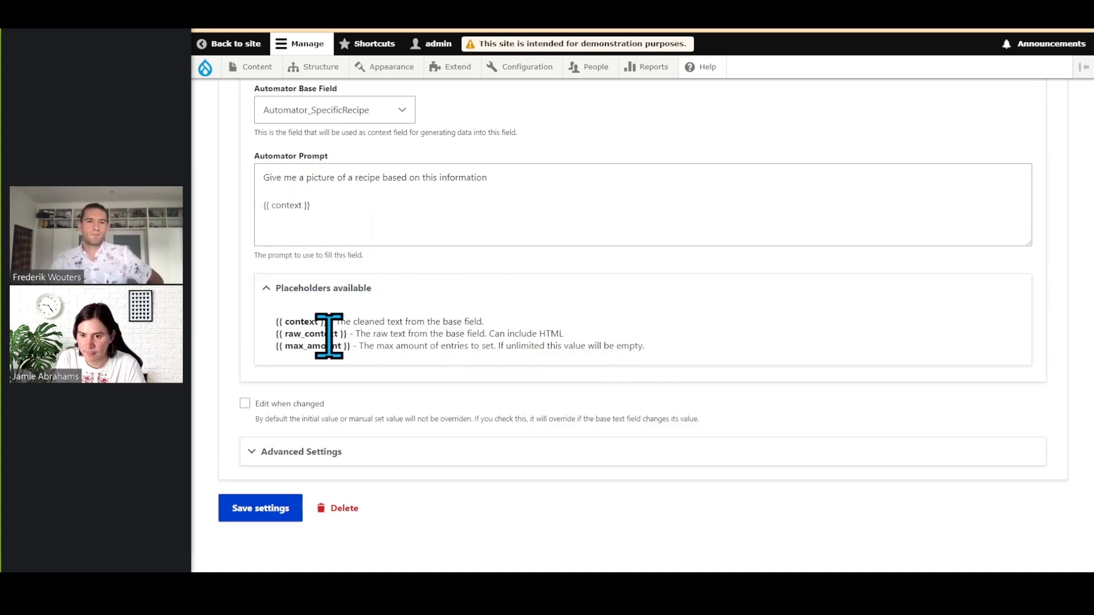
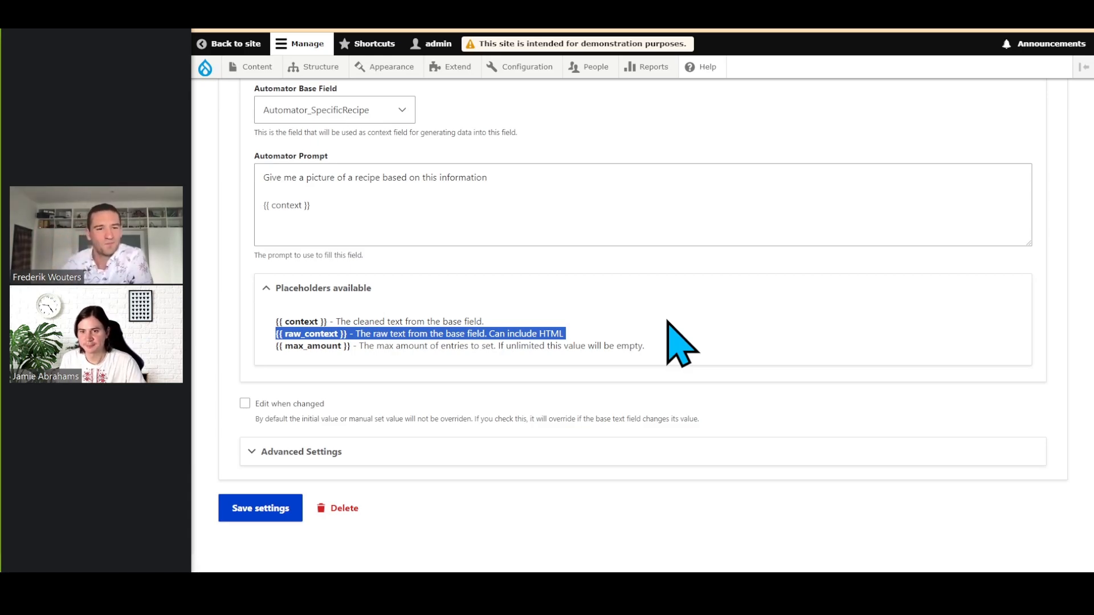
Review the Media Image field's automator prompt wording and its Automator Base Field selection
left_click(452, 195)
left_click_drag(520, 190, 381, 181)
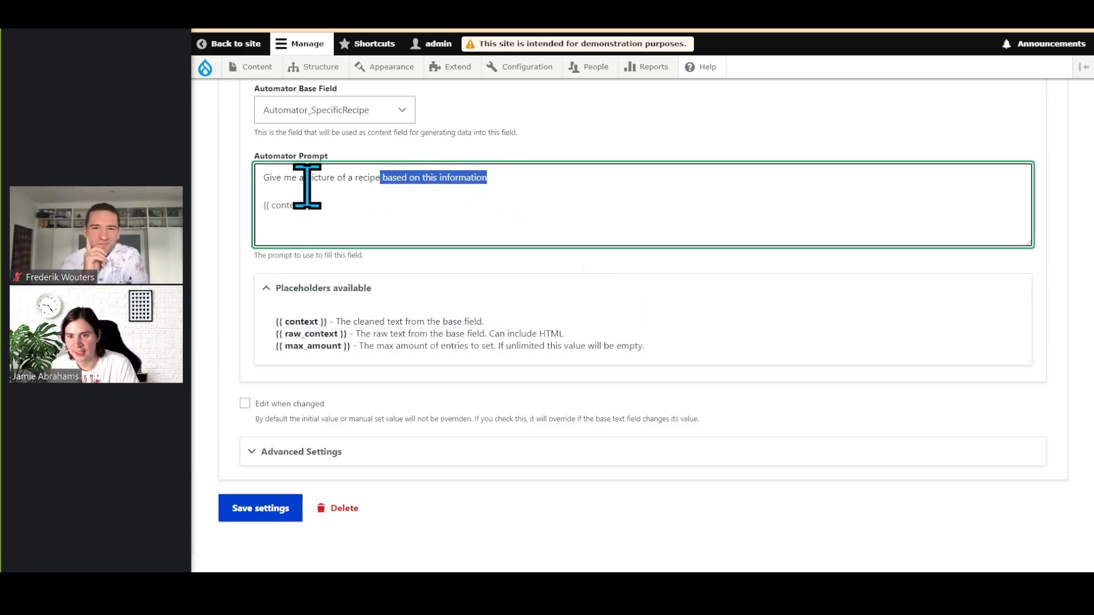
left_click(245, 186)
double_click(278, 187)
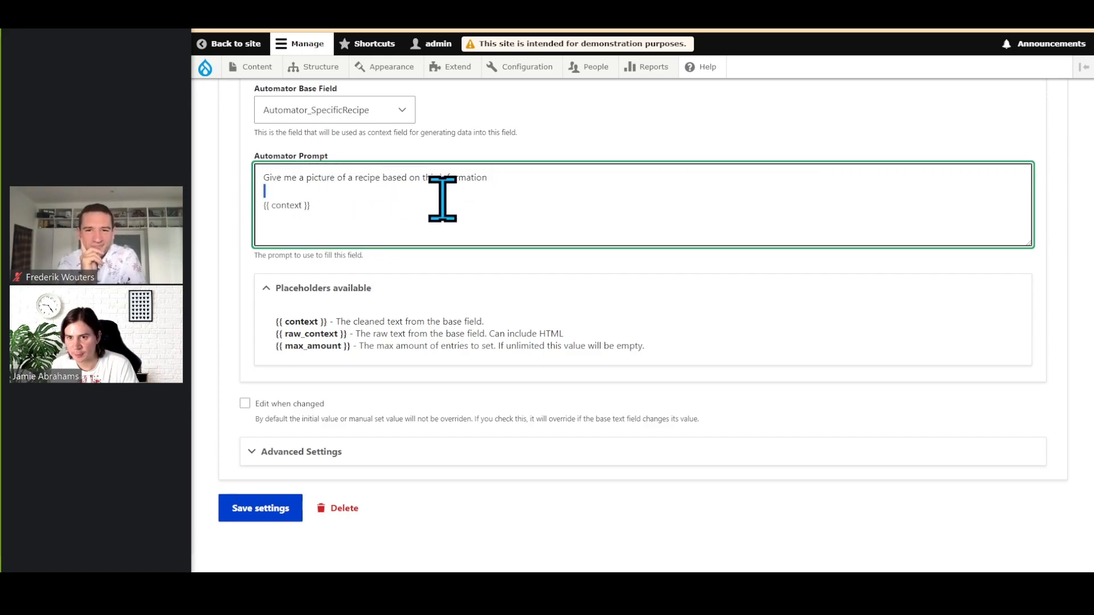
left_click(371, 111)
left_click(371, 111)
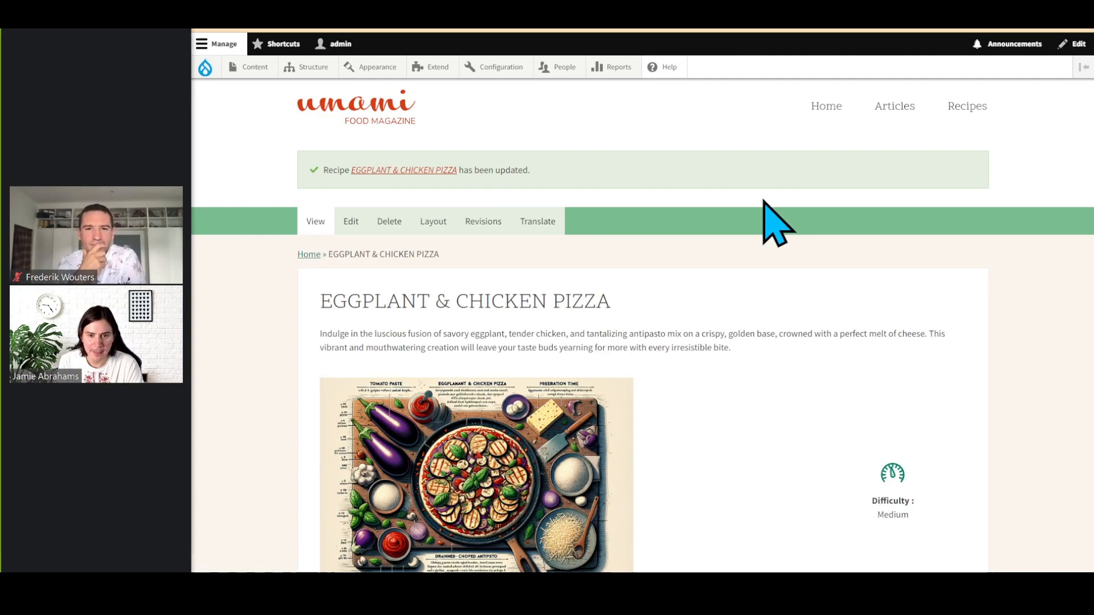
Copy the image address from the EGGPLANT & CHICKEN PIZZA recipe page and open the image in a new browser tab
scroll(677, 430, "down", 2)
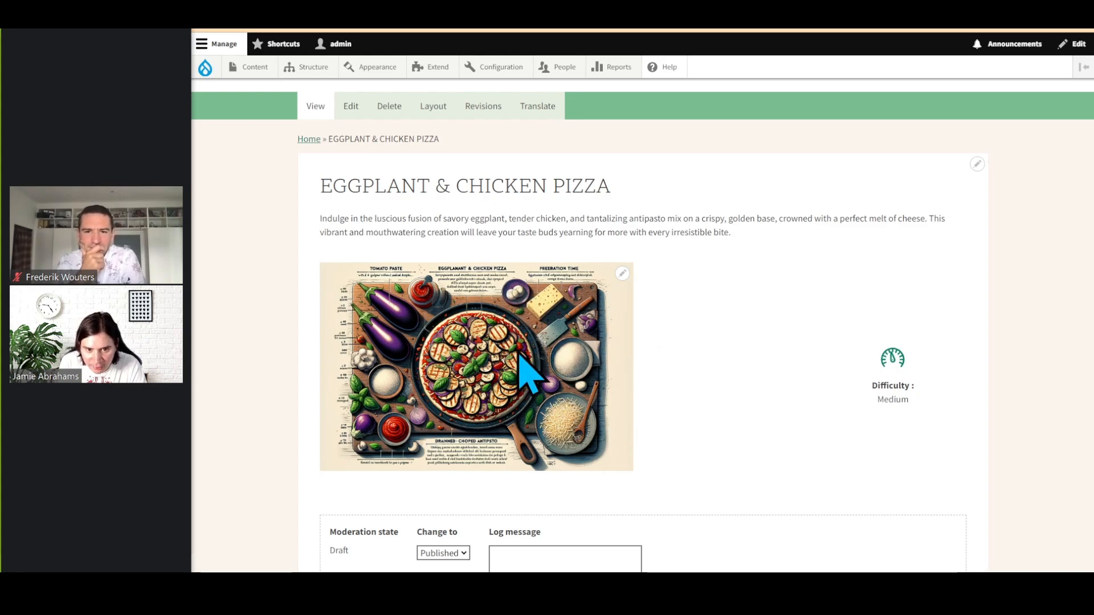
right_click(519, 346)
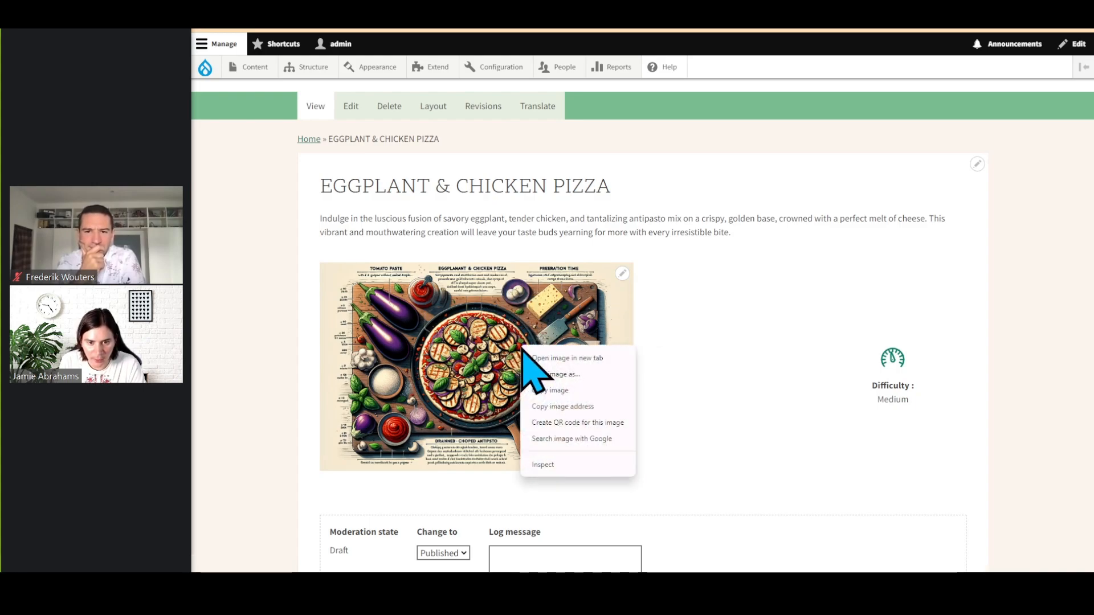
left_click(612, 409)
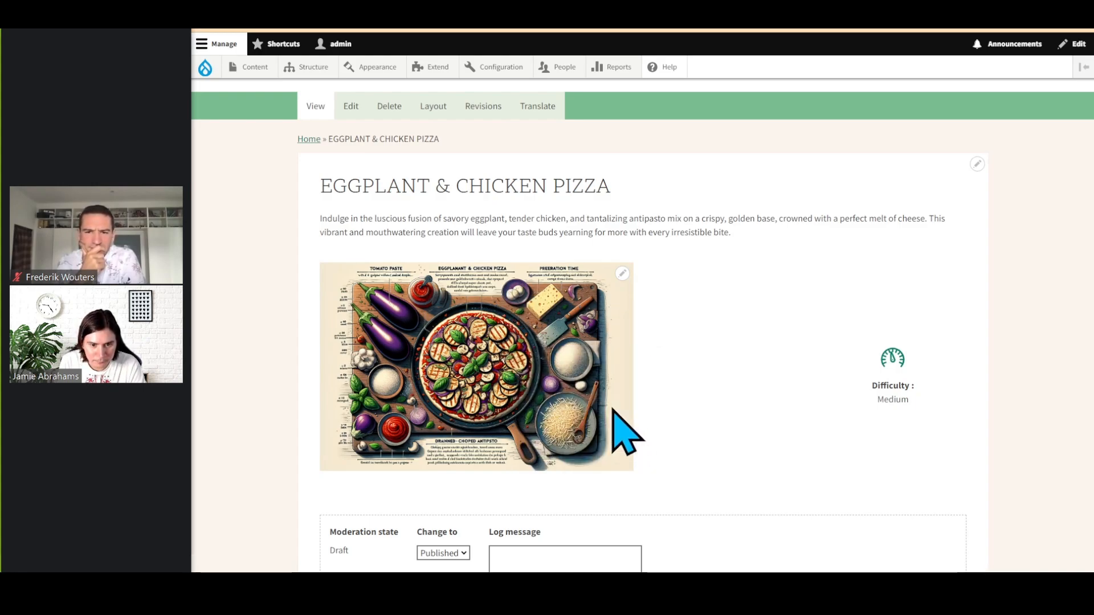
left_click(988, 0)
key("ctrl+v")
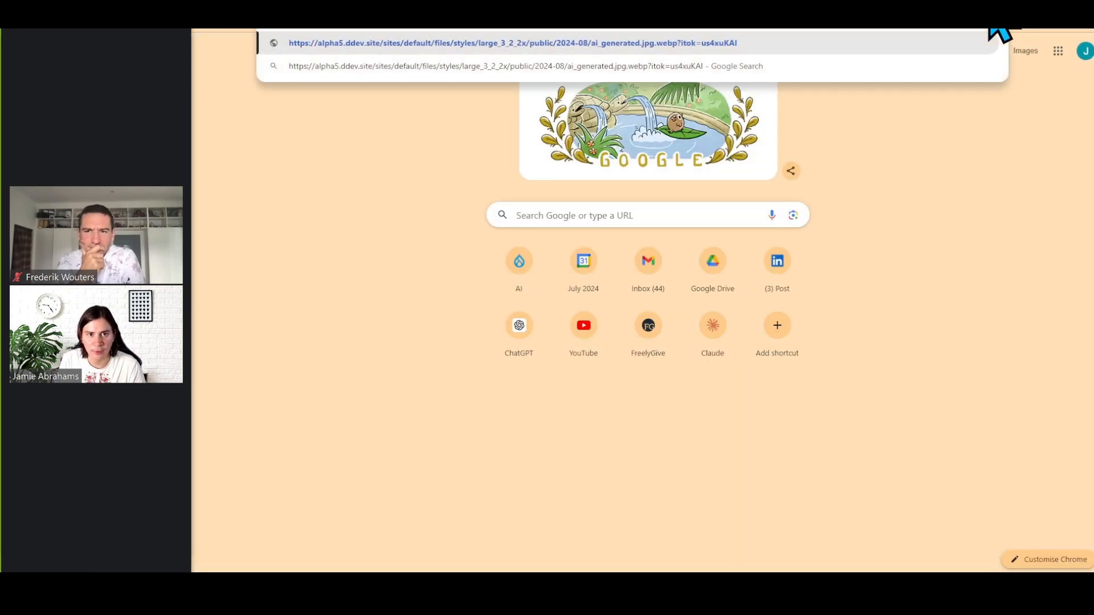
key("Return")
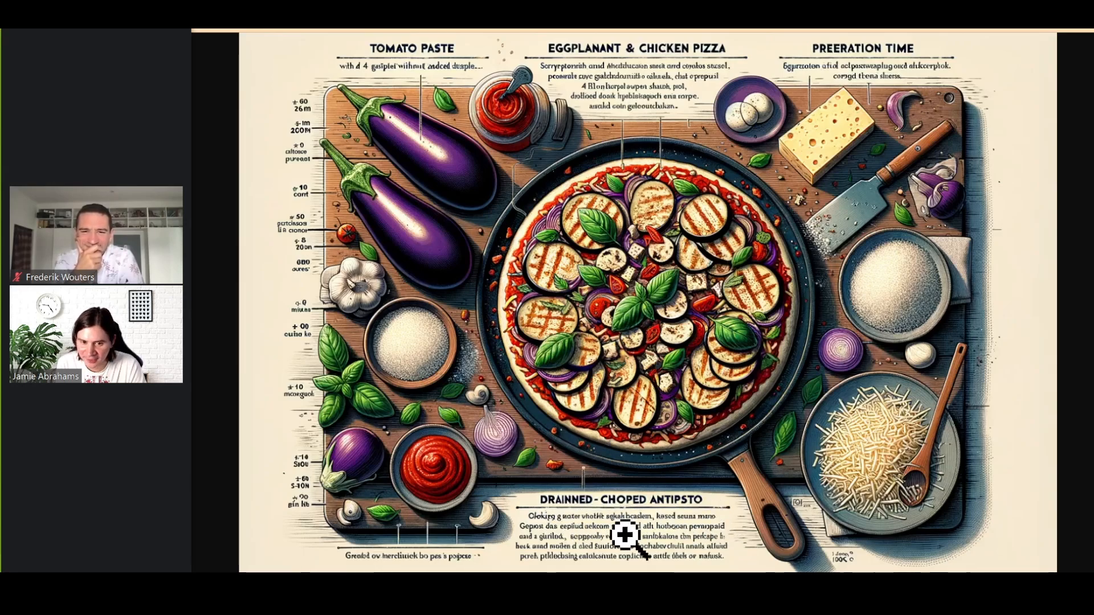
Enlarge the generated pizza image for inspection, and go back to the Media Image field's automator settings
left_click(380, 252)
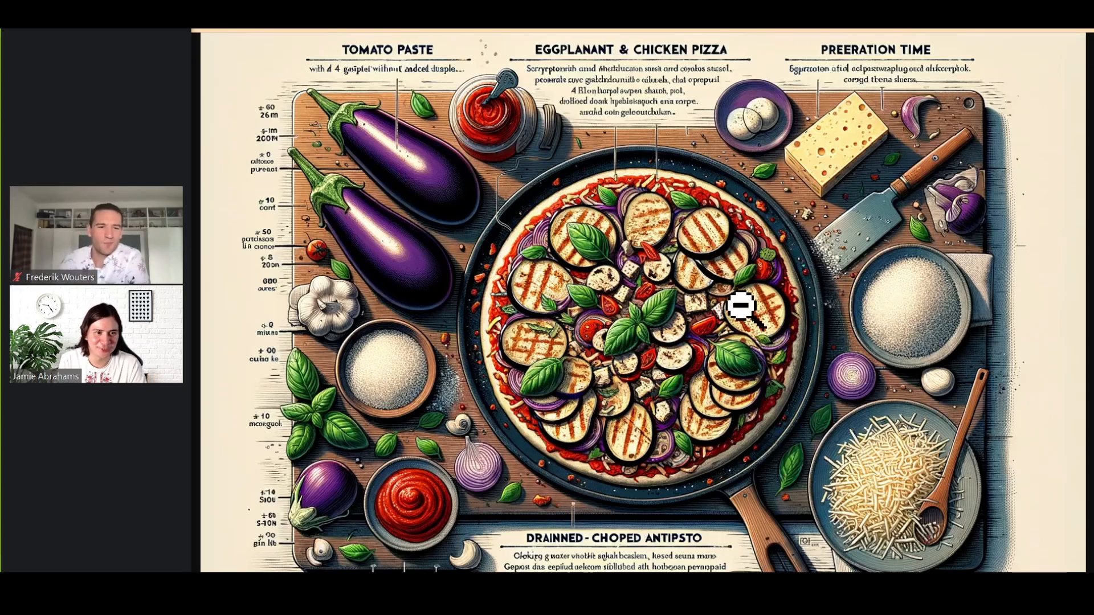
left_click(944, 29)
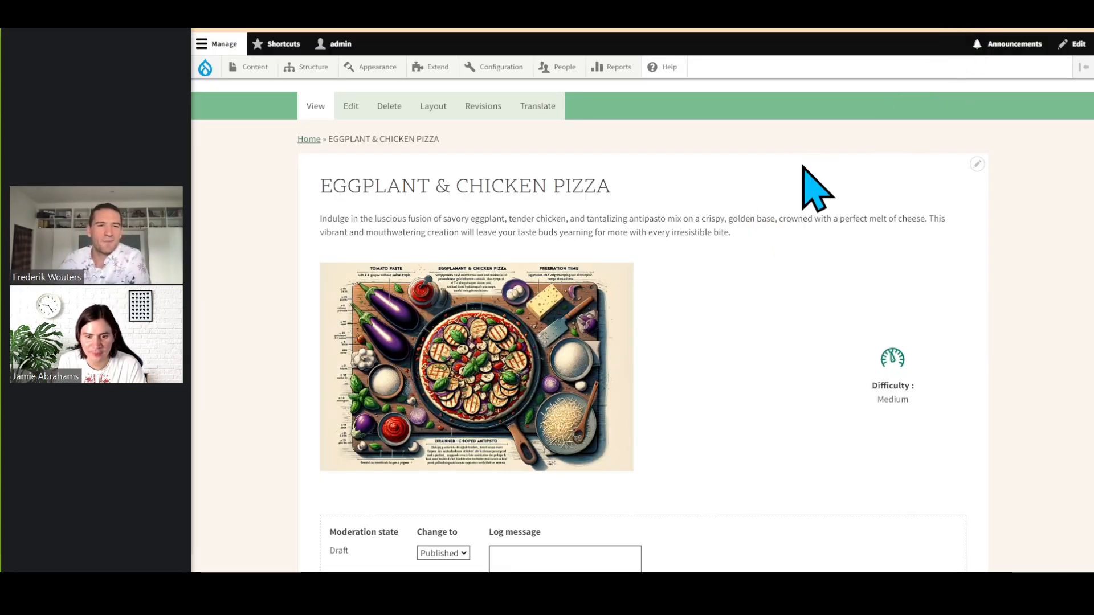
left_click(925, 28)
left_click(870, 28)
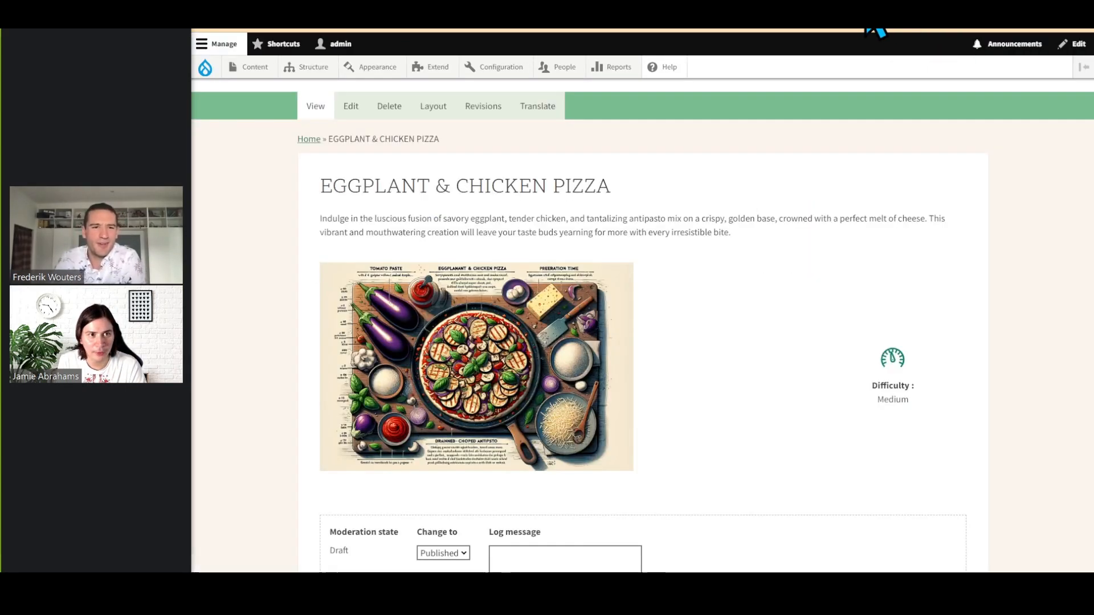
left_click(866, 30)
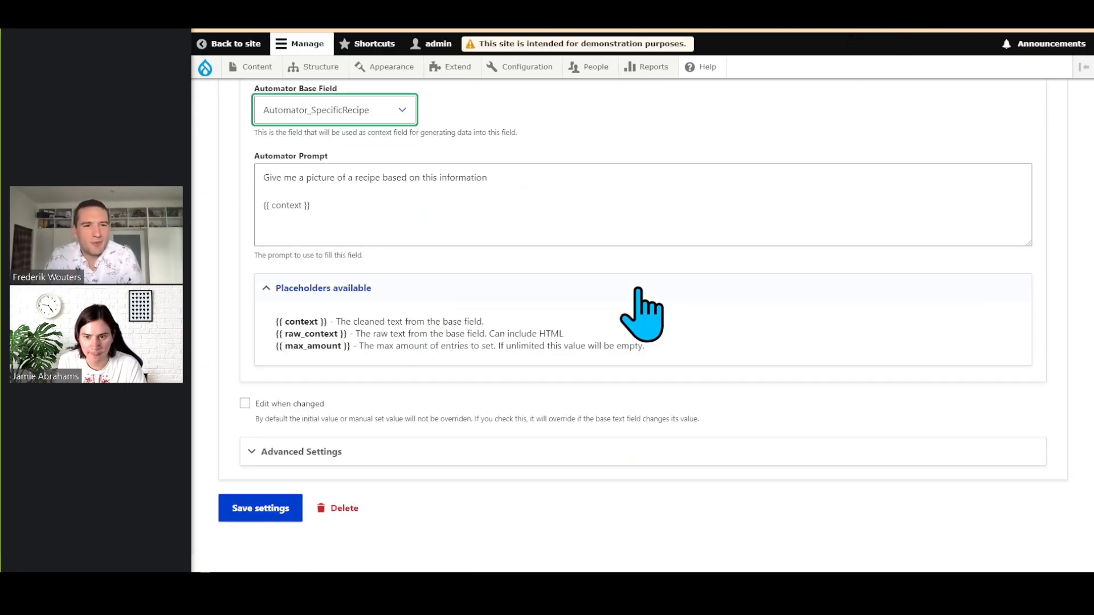
Set the Media Image field's Automator Base Field to Summary
left_click(542, 183)
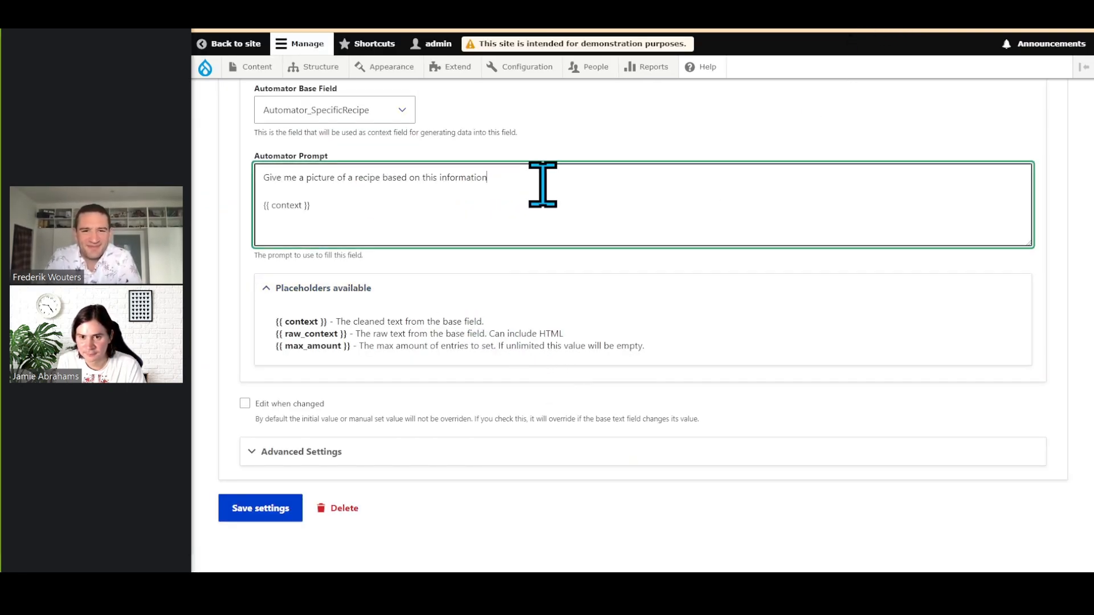
left_click(326, 109)
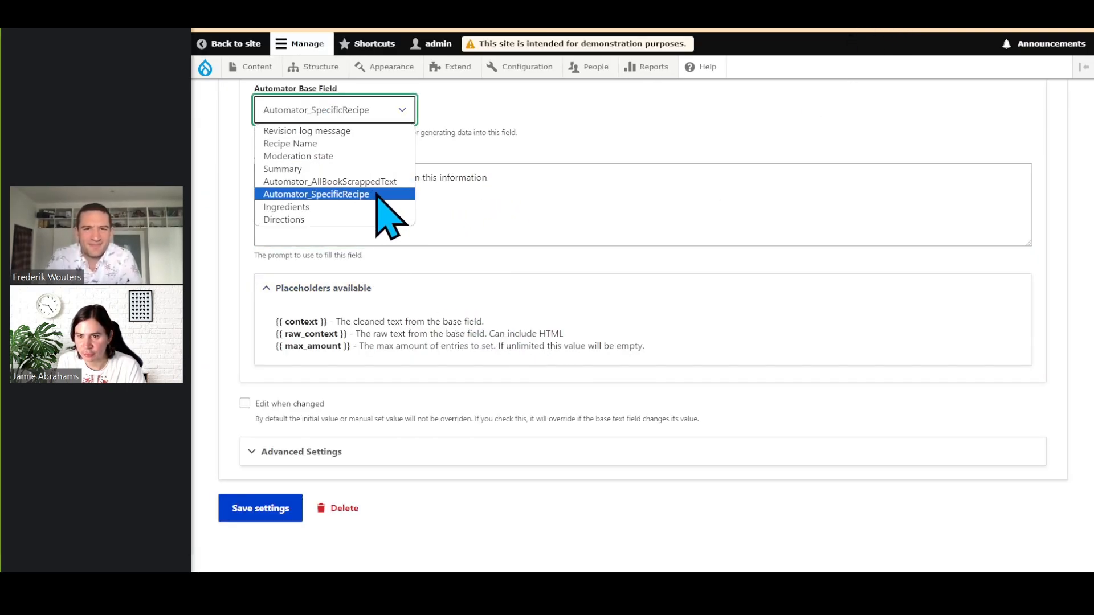
left_click(364, 169)
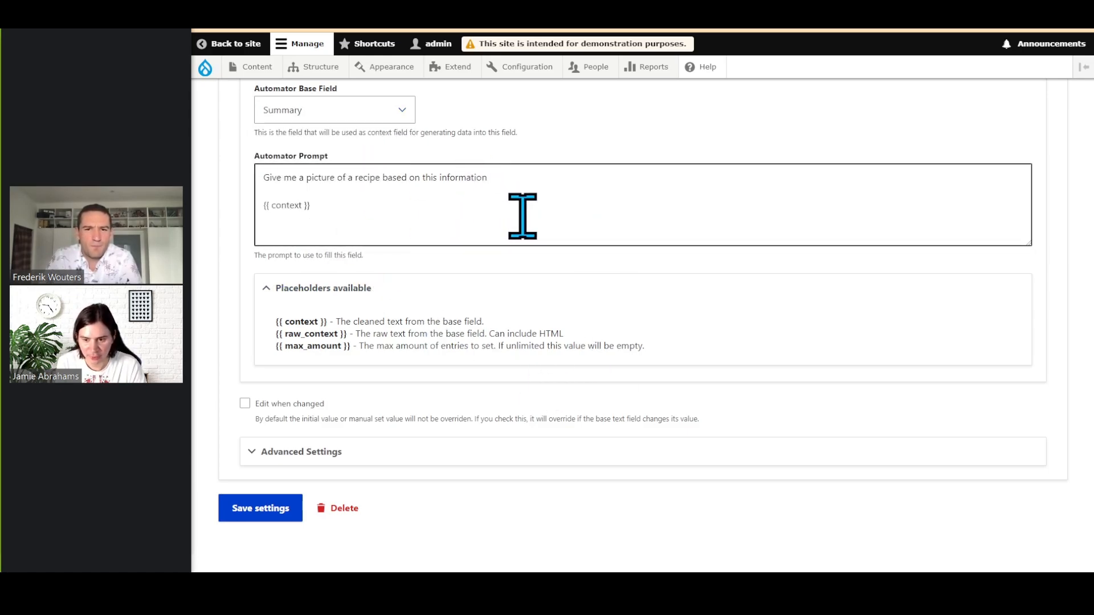
Extend the first line of the automator prompt with "Make the image feel like a photo. Do not provide any text on the image."
left_click_drag(532, 178, 173, 179)
left_click(497, 209)
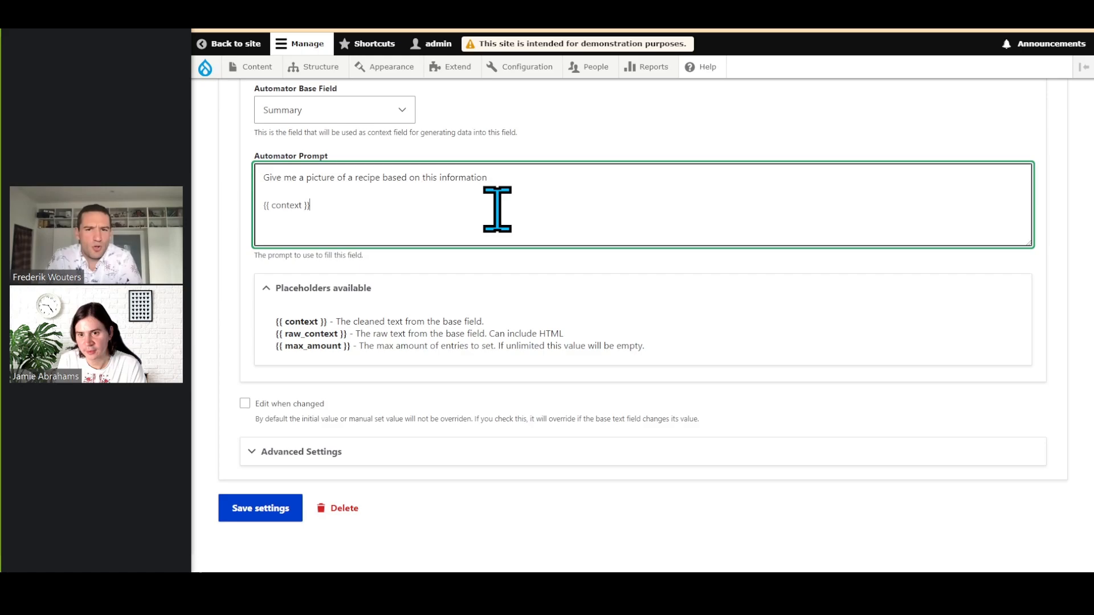
left_click(533, 190)
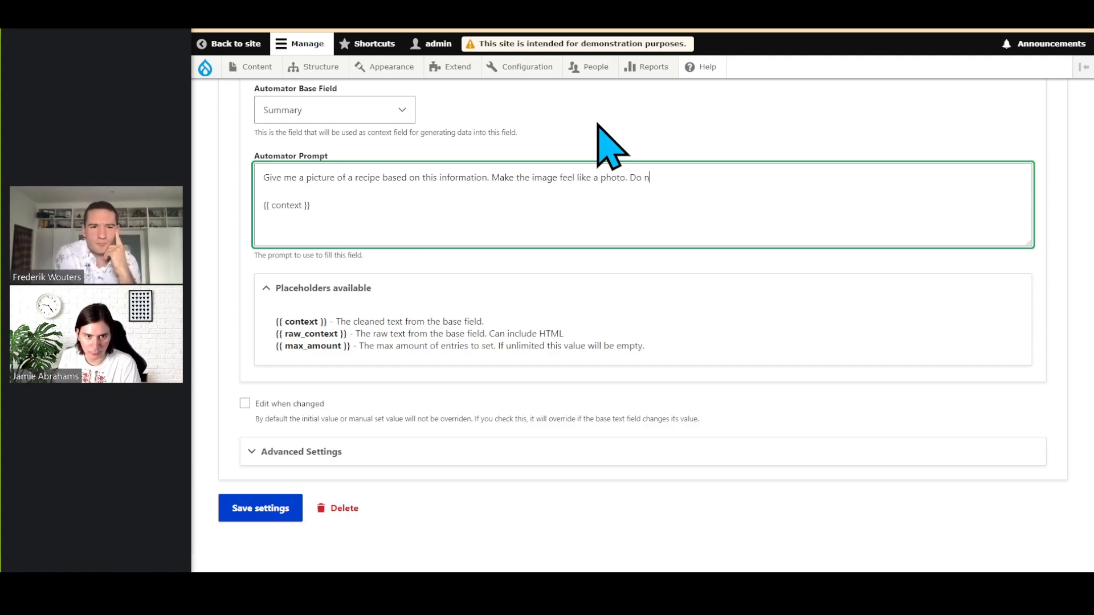
type("ot provide any text on the image.")
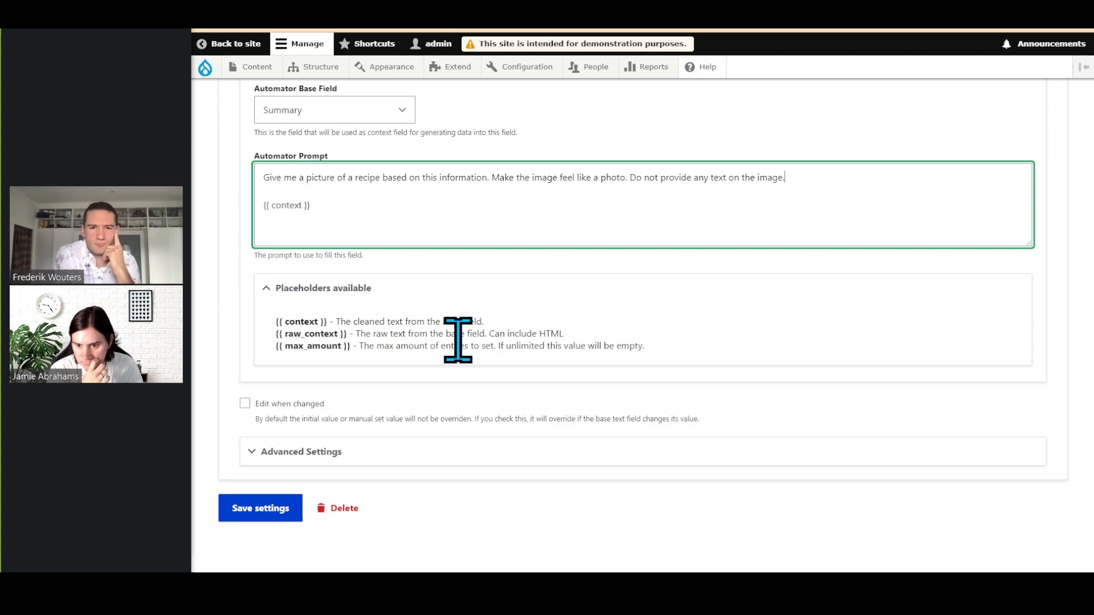
Expand the automator's Advanced Settings and set the Automator Worker to Batch
left_click(299, 455)
scroll(544, 473, "down", 3)
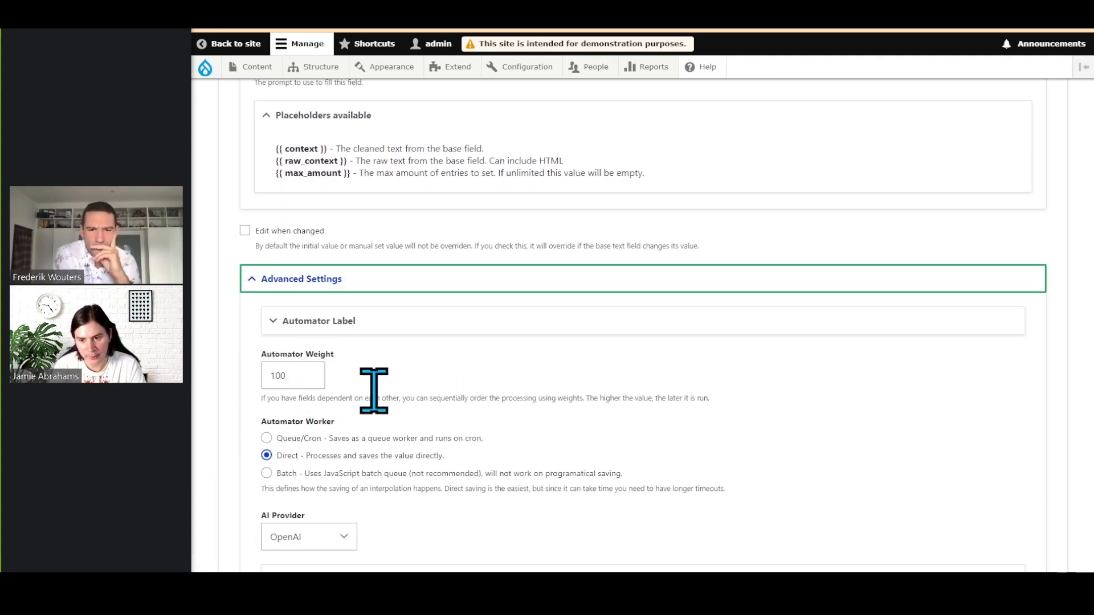
scroll(365, 421, "down", 2)
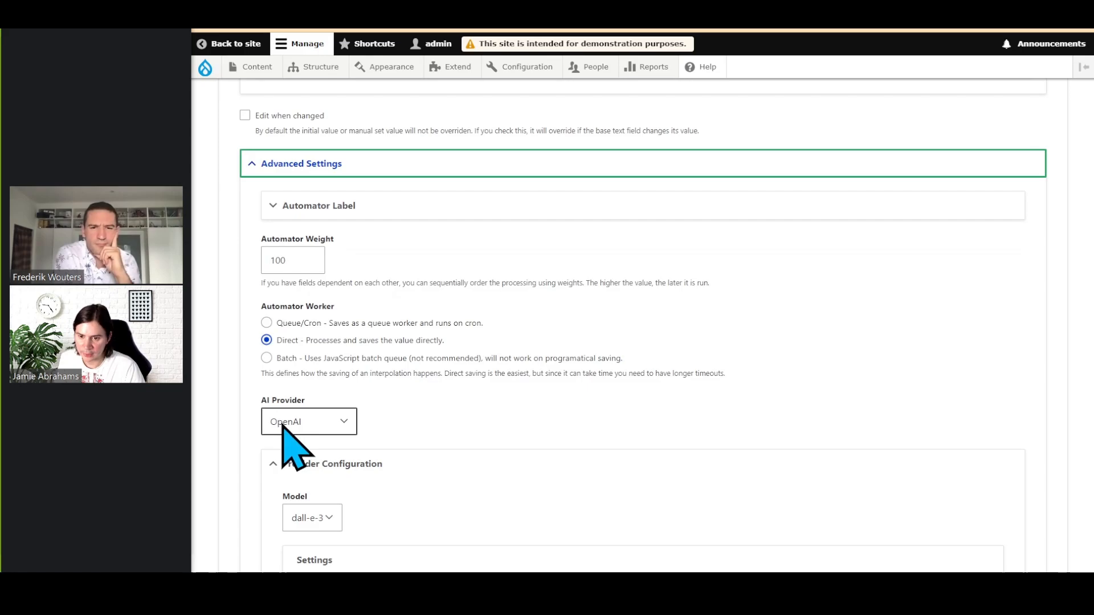
left_click(266, 358)
scroll(378, 384, "down", 3)
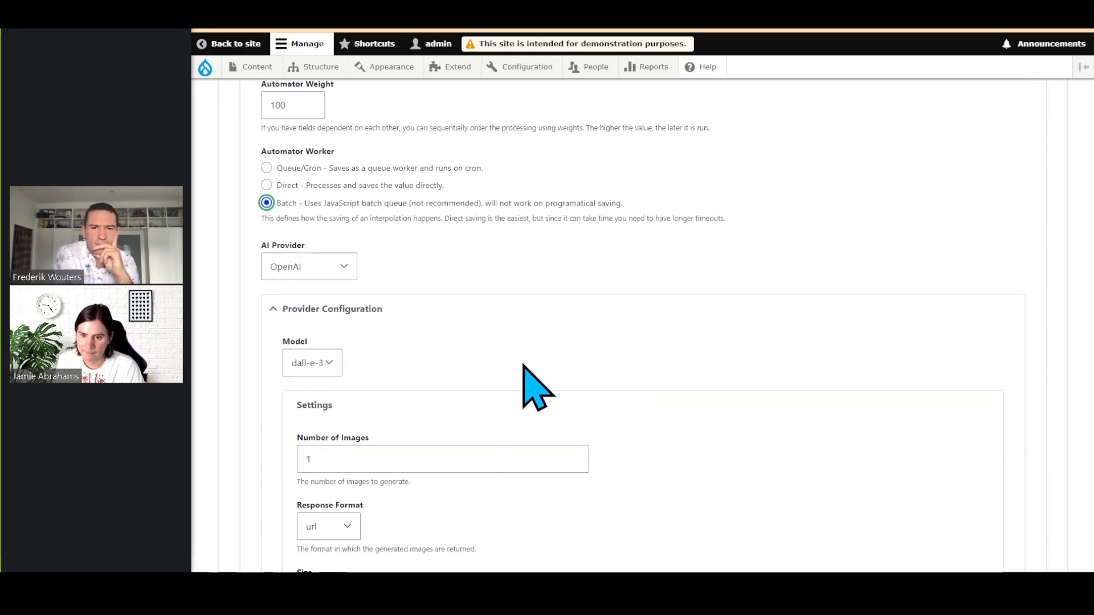
scroll(525, 308, "up", 2)
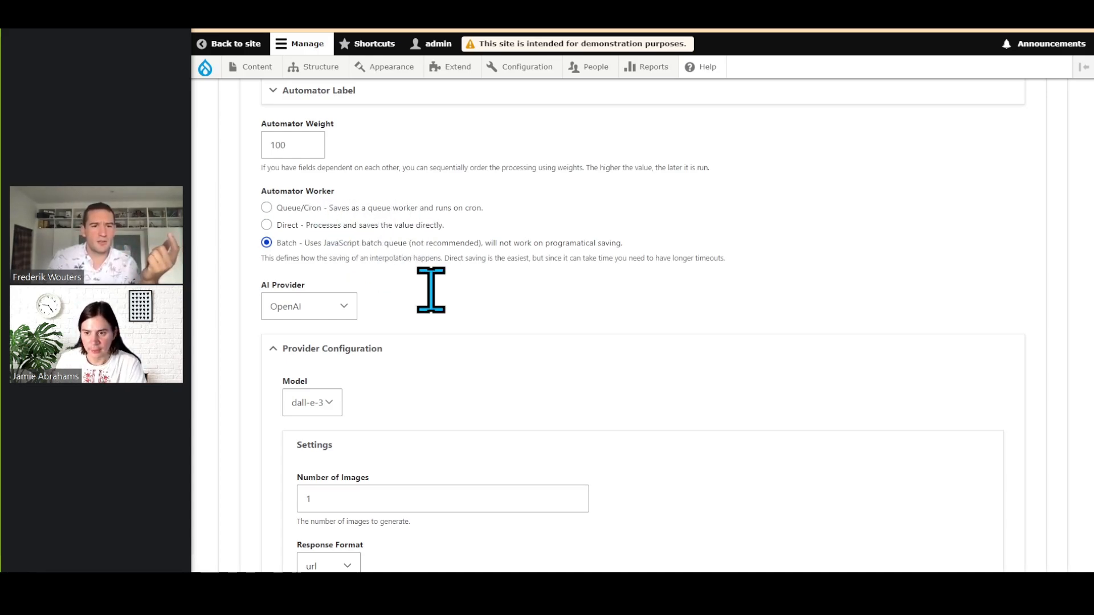
Review the dall-e-3 provider settings, including the available image sizes and styles, without altering them
scroll(549, 310, "down", 3)
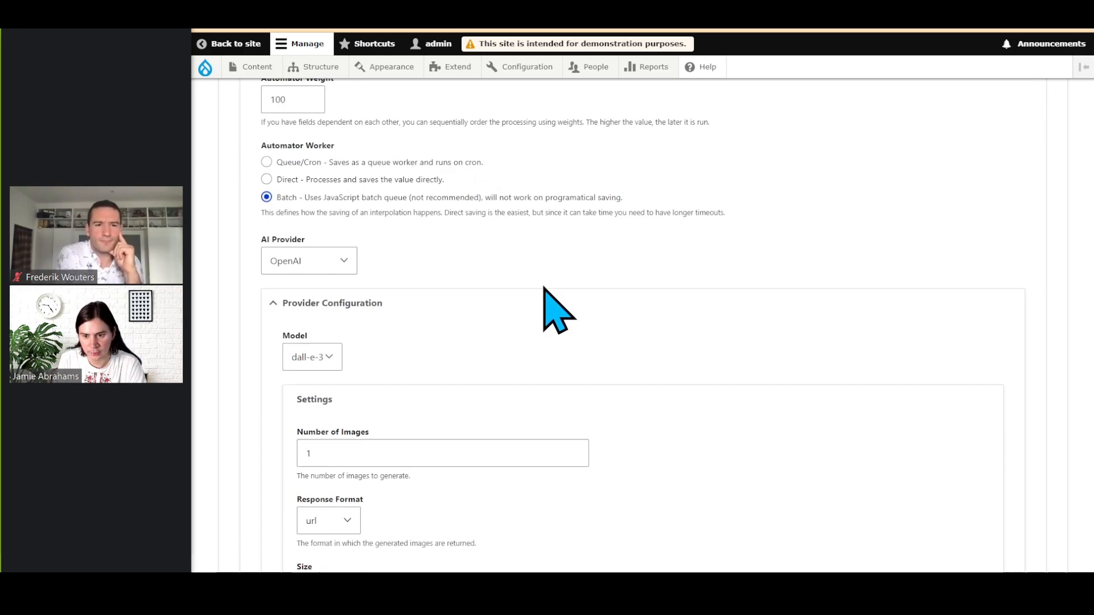
scroll(478, 285, "down", 2)
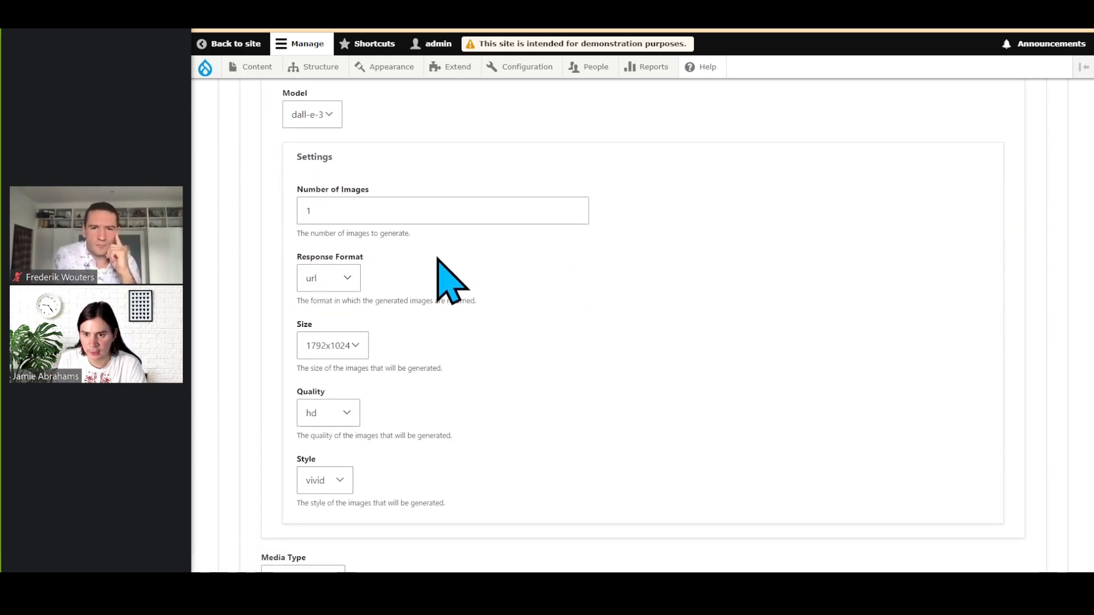
scroll(547, 285, "down", 1)
left_click(359, 288)
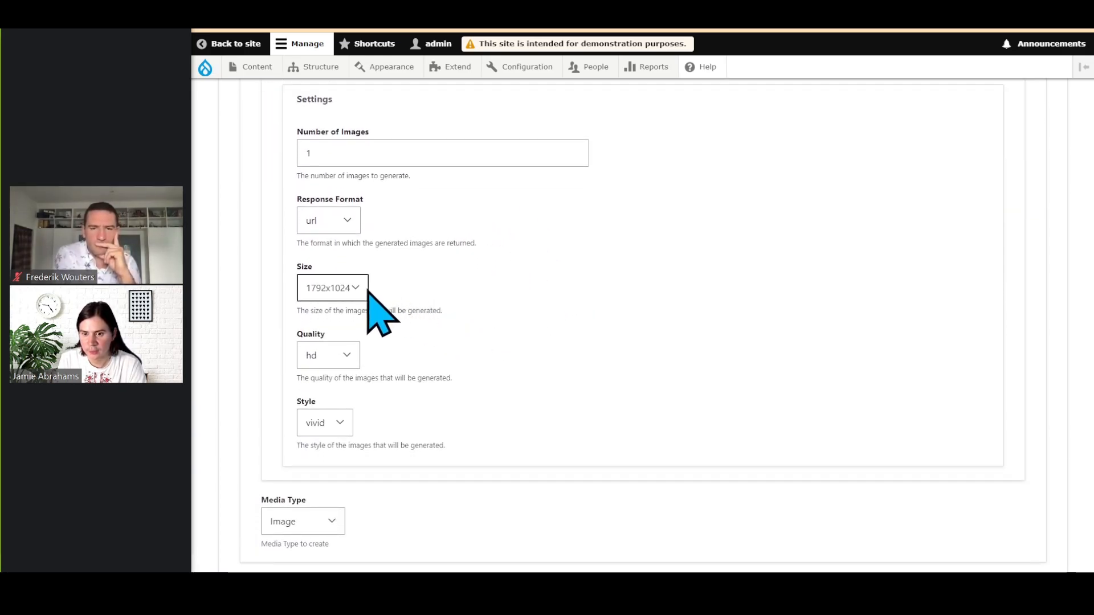
left_click(363, 334)
scroll(399, 336, "down", 1)
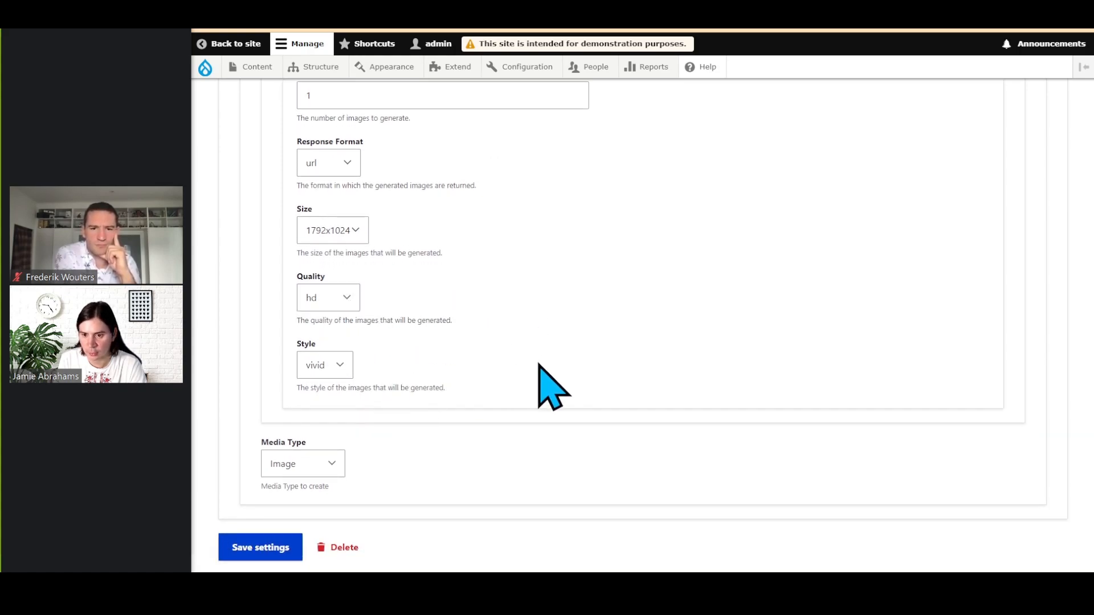
scroll(541, 376, "down", 1)
left_click(333, 326)
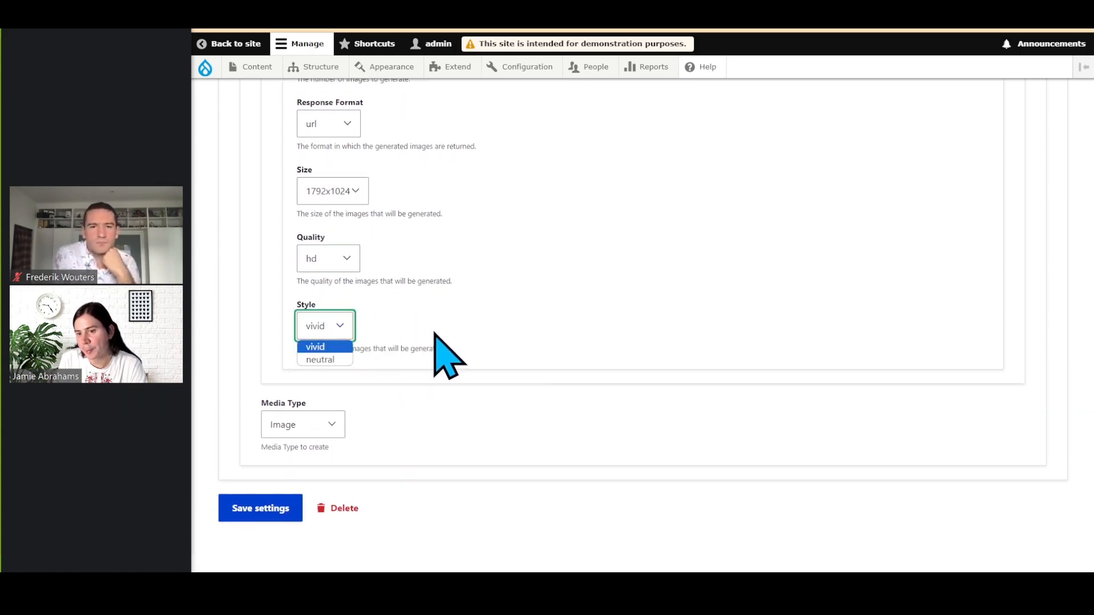
left_click(456, 332)
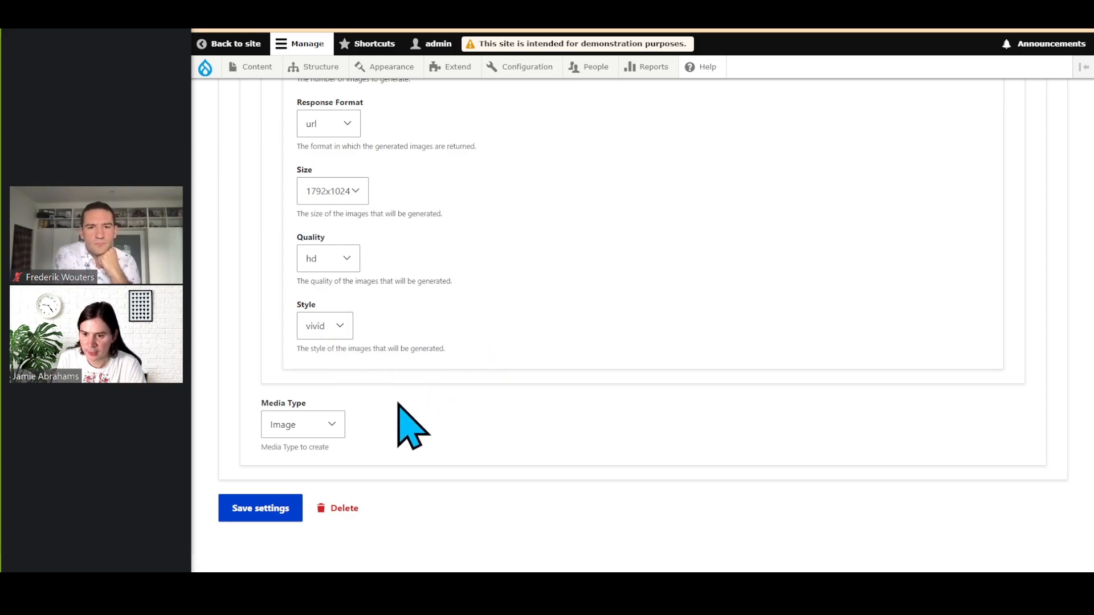
Look through the Media Type options and keep Image as the media type to create
left_click(341, 432)
left_click(302, 471)
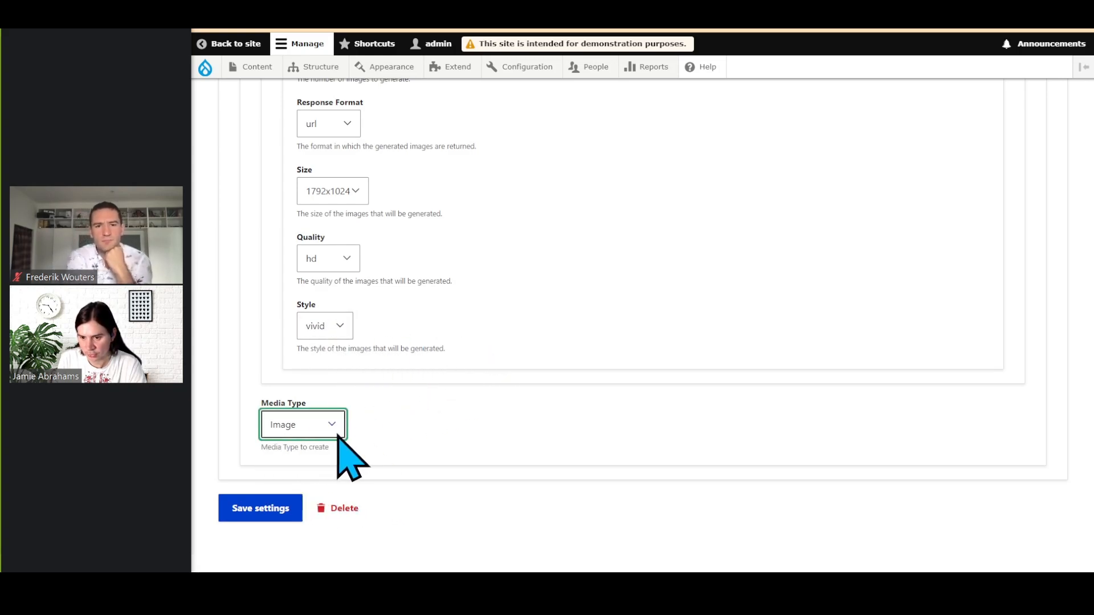
left_click(310, 427)
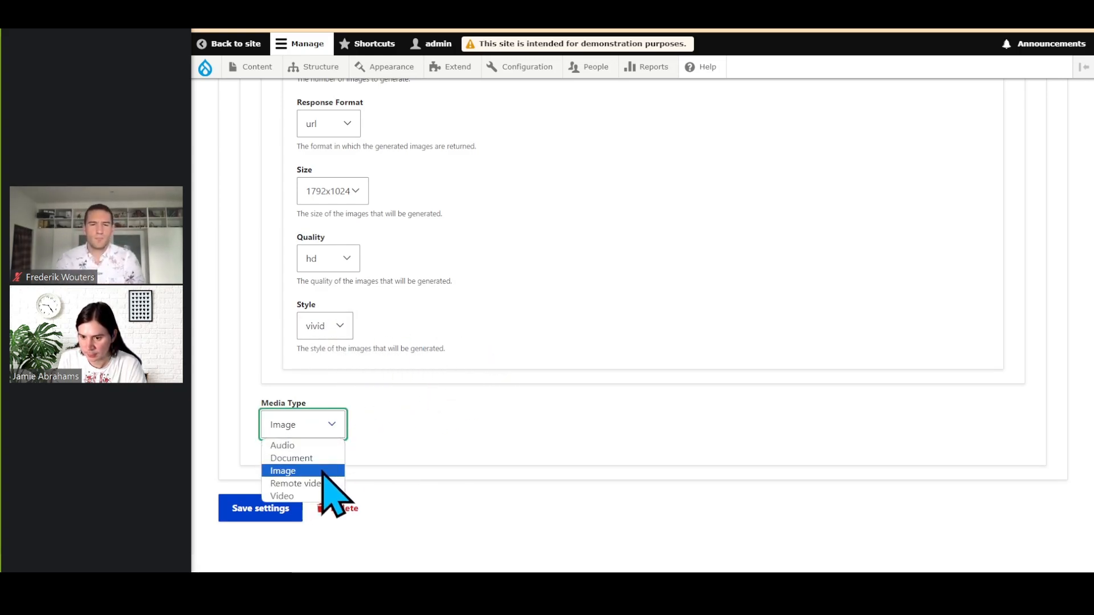
left_click(323, 472)
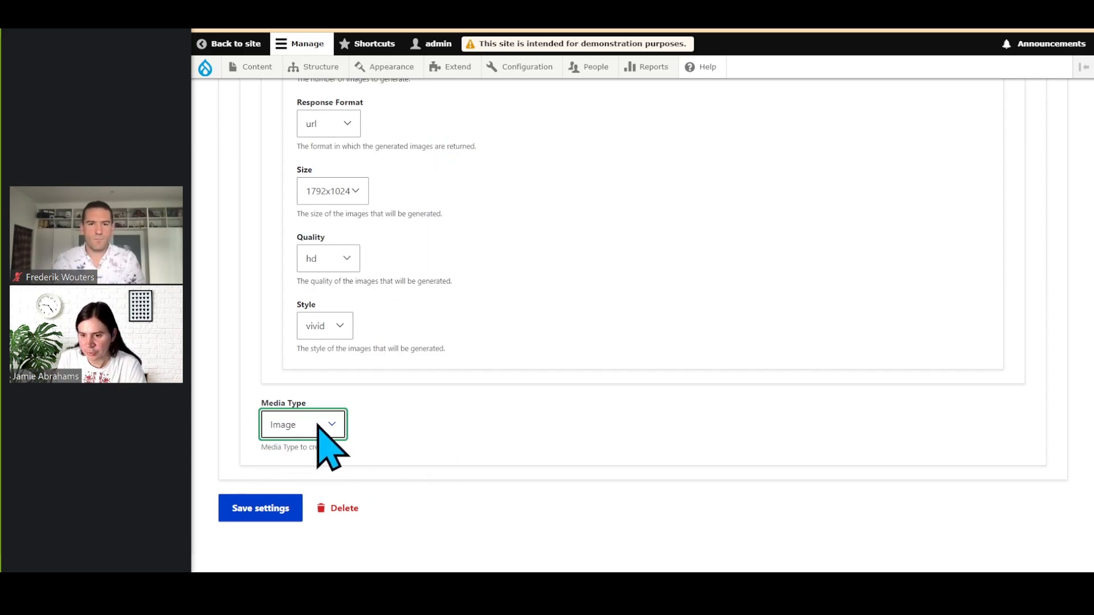
Check the media types allowed under Reference type and save the Media Image field settings
middle_click(563, 415)
middle_click(493, 84)
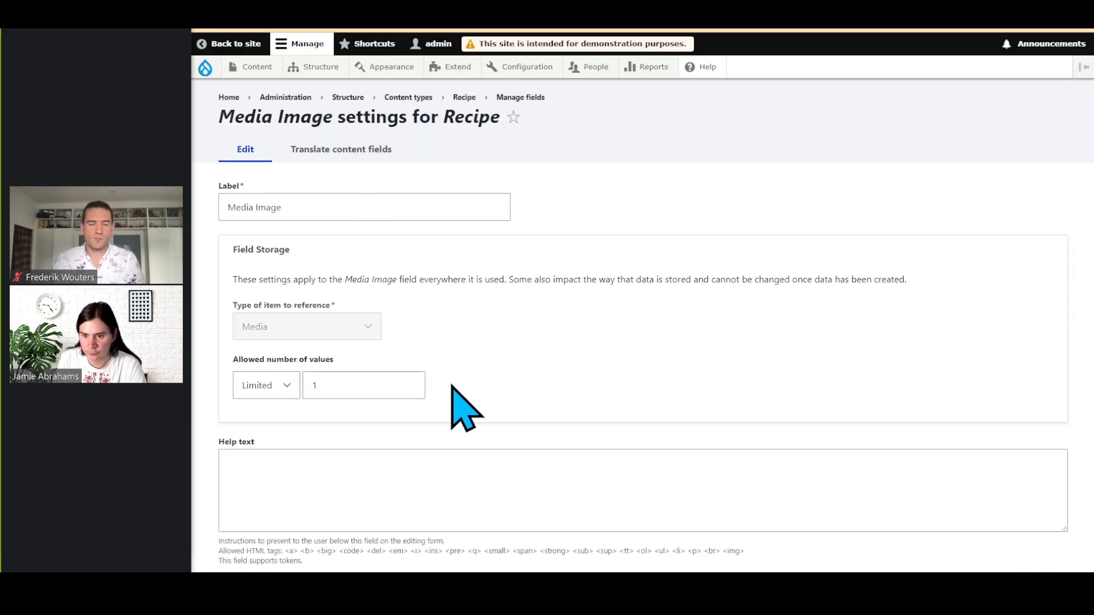
scroll(456, 387, "down", 2)
middle_click(577, 224)
middle_click(587, 336)
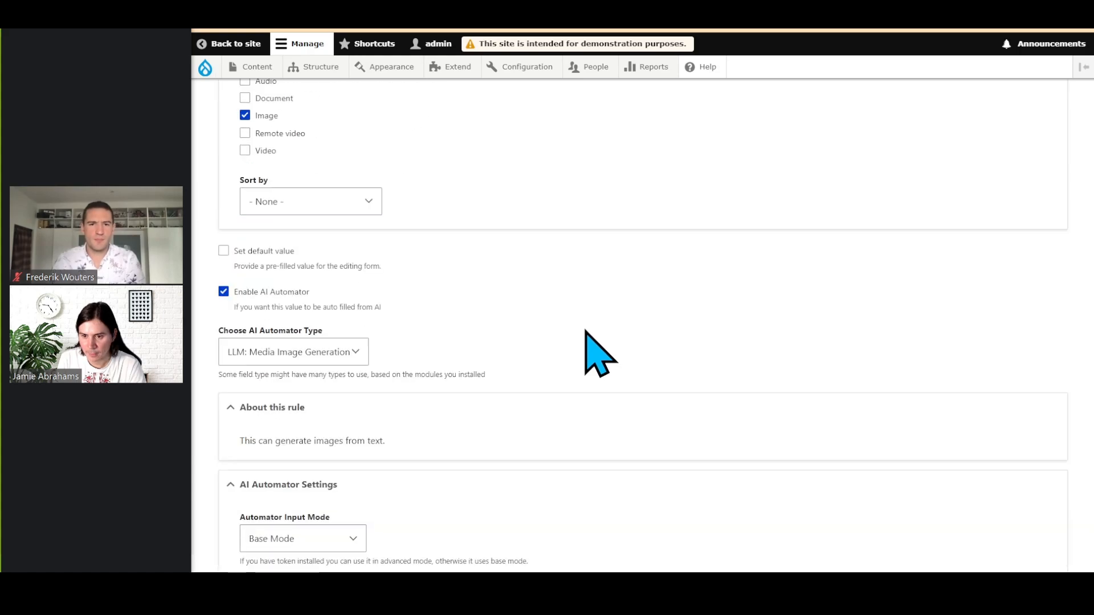
scroll(564, 282, "up", 3)
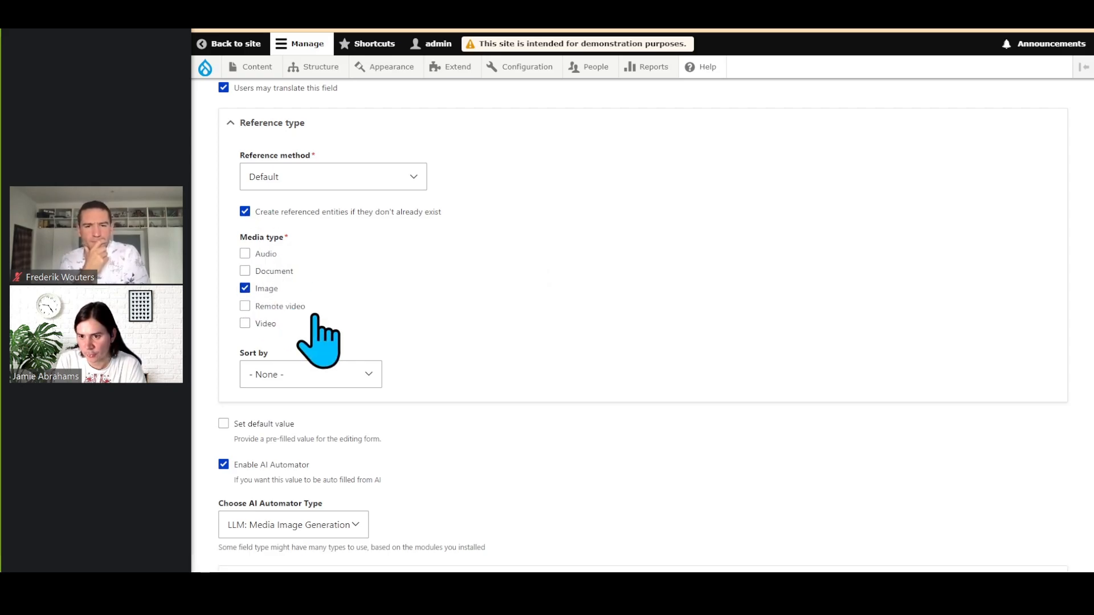
middle_click(591, 295)
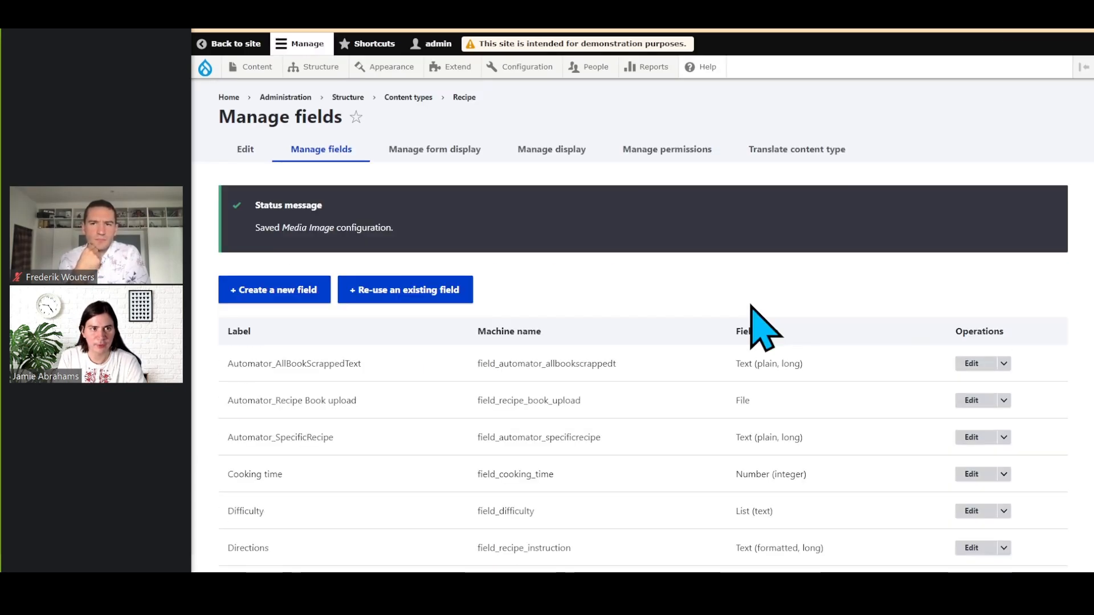
Open the EGGPLANT & CHICKEN PIZZA recipe for editing and remove its current Media Image
left_click(934, 31)
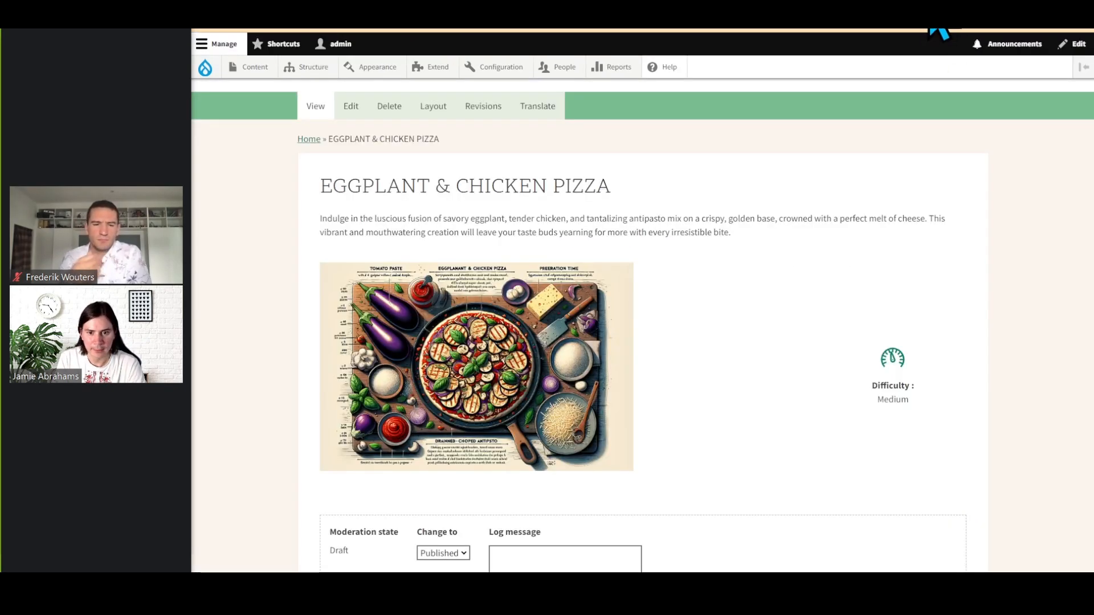
left_click(348, 106)
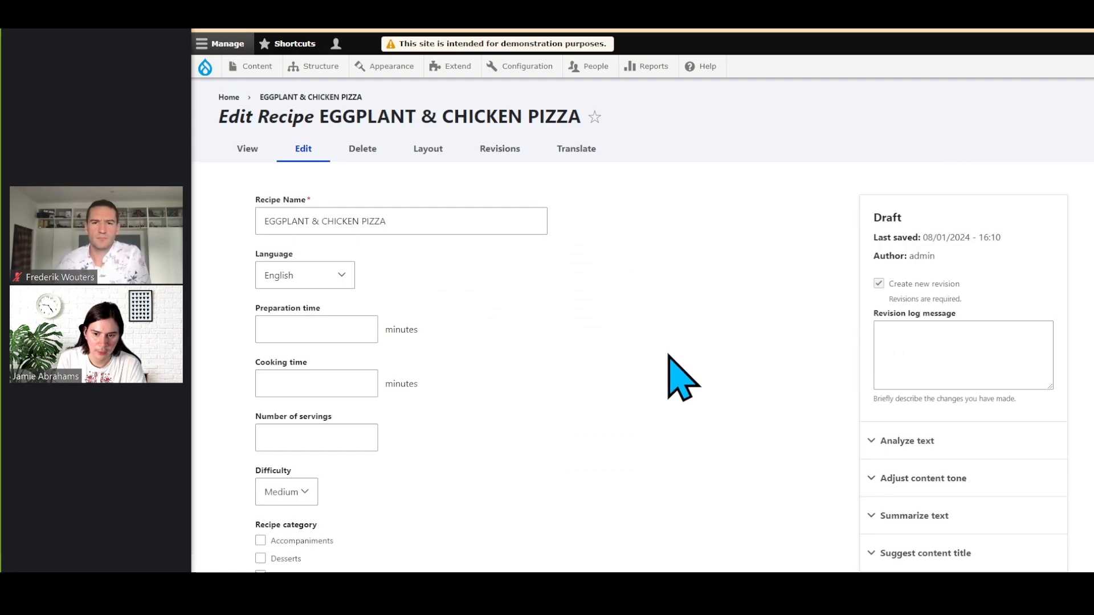
scroll(678, 376, "down", 10)
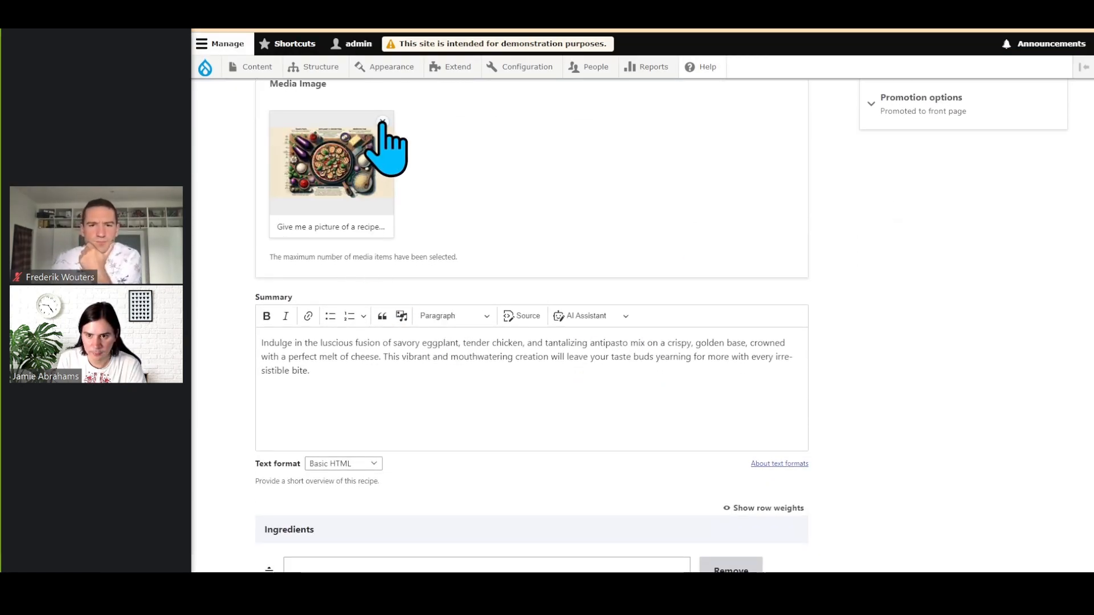
left_click(382, 122)
scroll(500, 272, "up", 2)
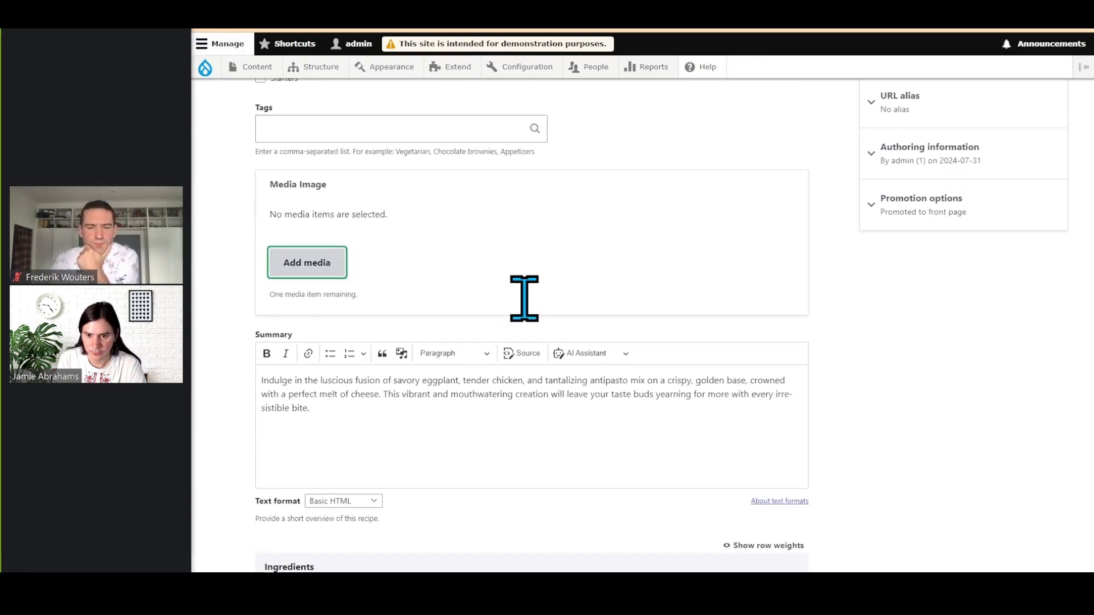
Save the recipe as a draft to run the AI Automator, and view the regenerated image on the recipe page
scroll(524, 299, "down", 13)
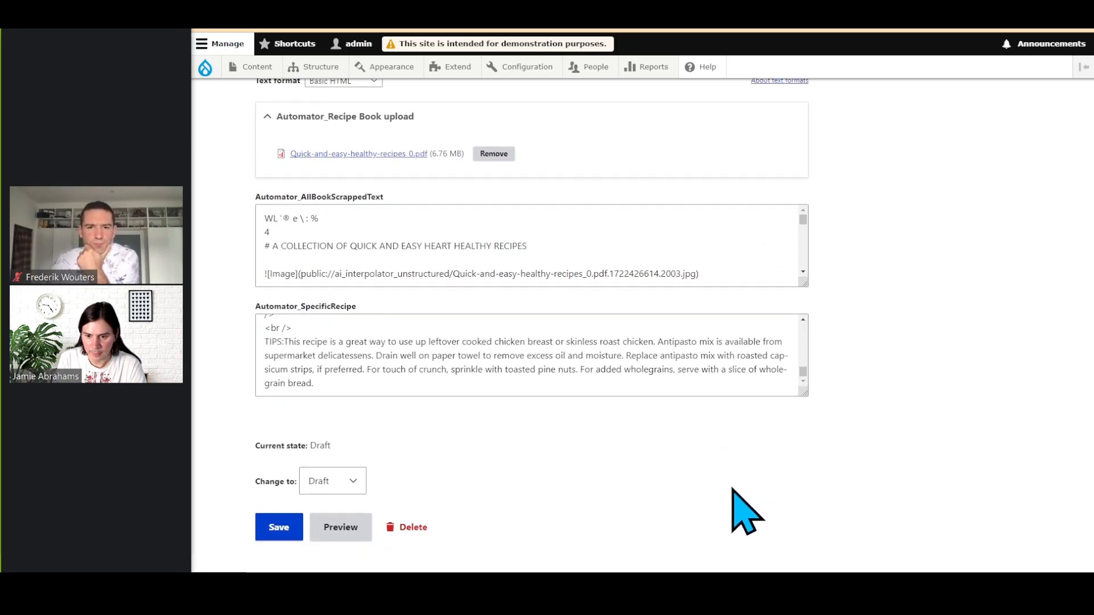
left_click(353, 525)
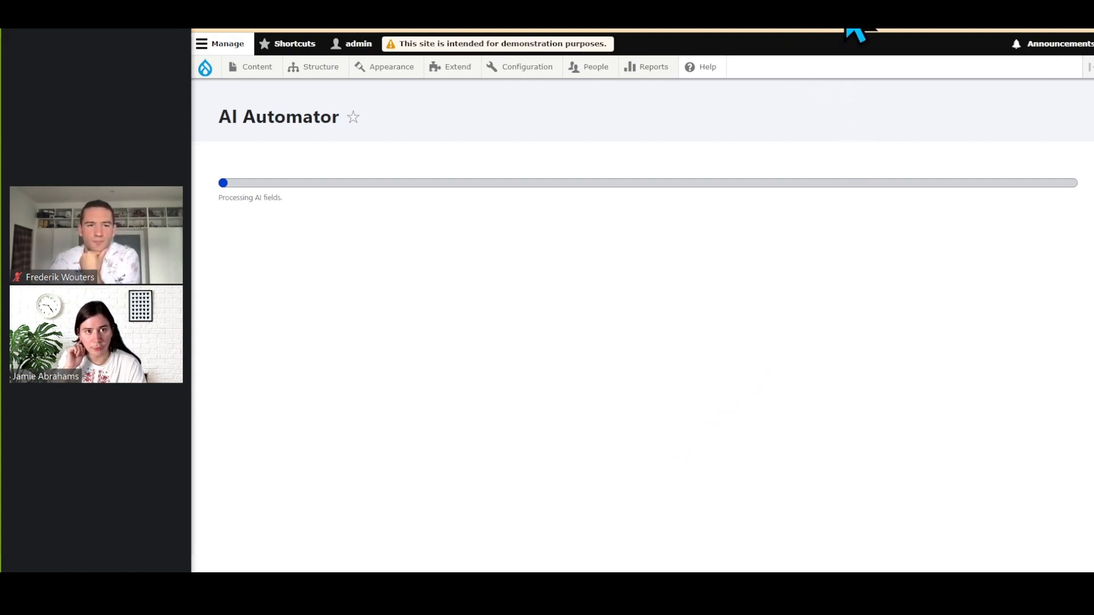
mouse_move(848, 30)
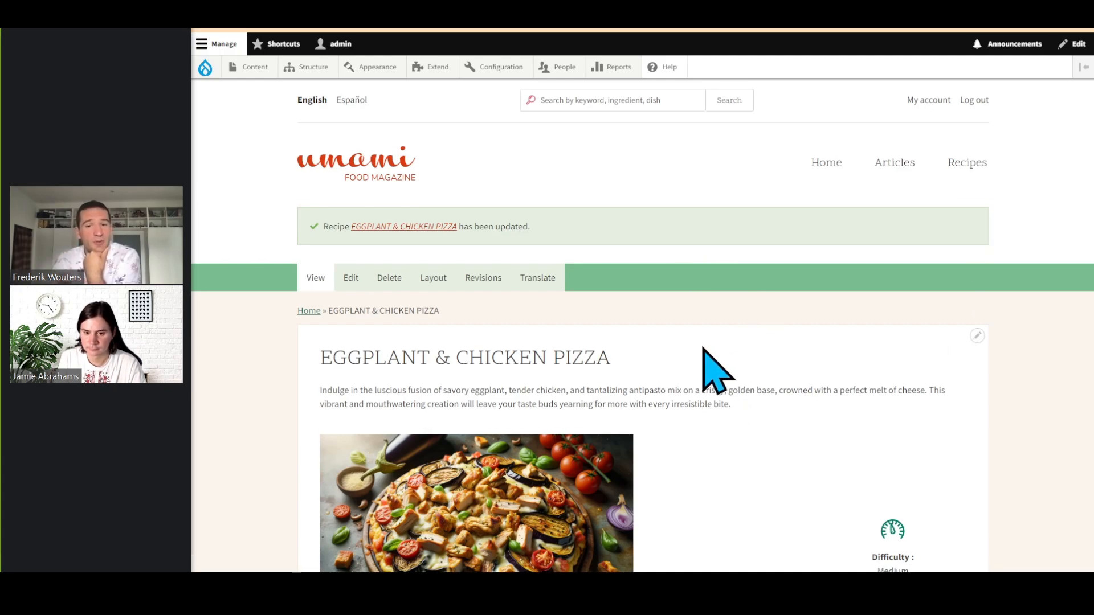
scroll(748, 390, "down", 3)
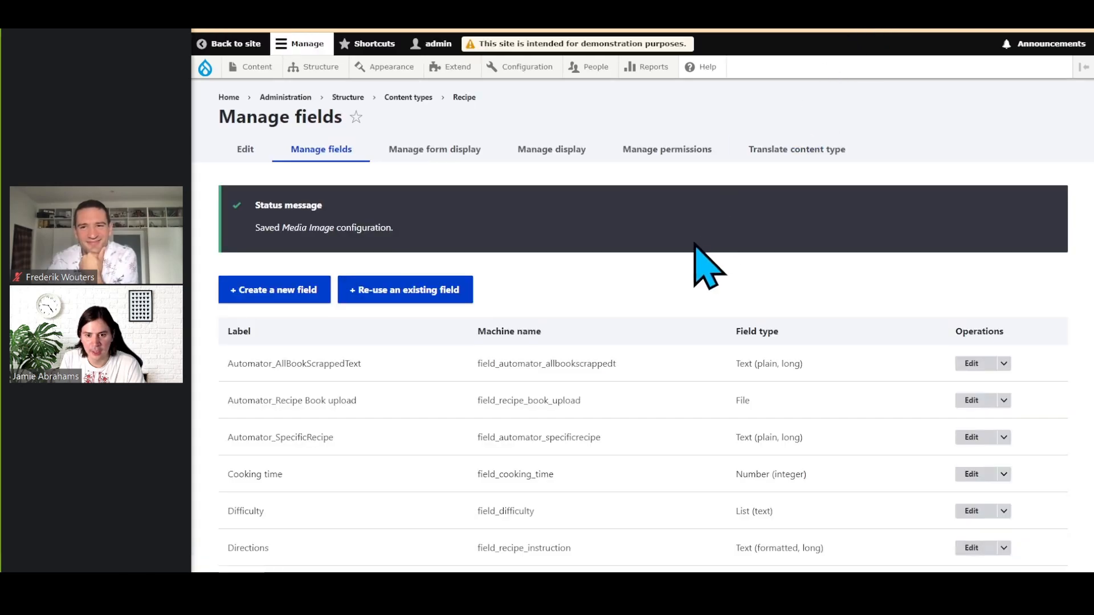
Find the Recipe category field in the Recipe content type's field list and check its type and referenced vocabulary
scroll(703, 298, "down", 4)
scroll(704, 277, "down", 3)
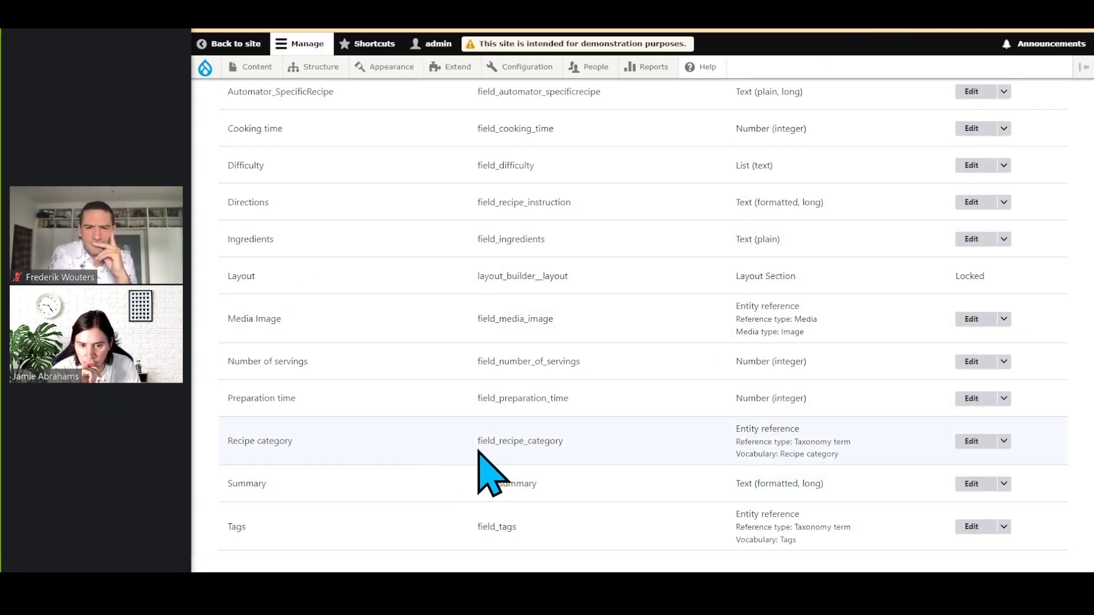
left_click_drag(226, 442, 860, 456)
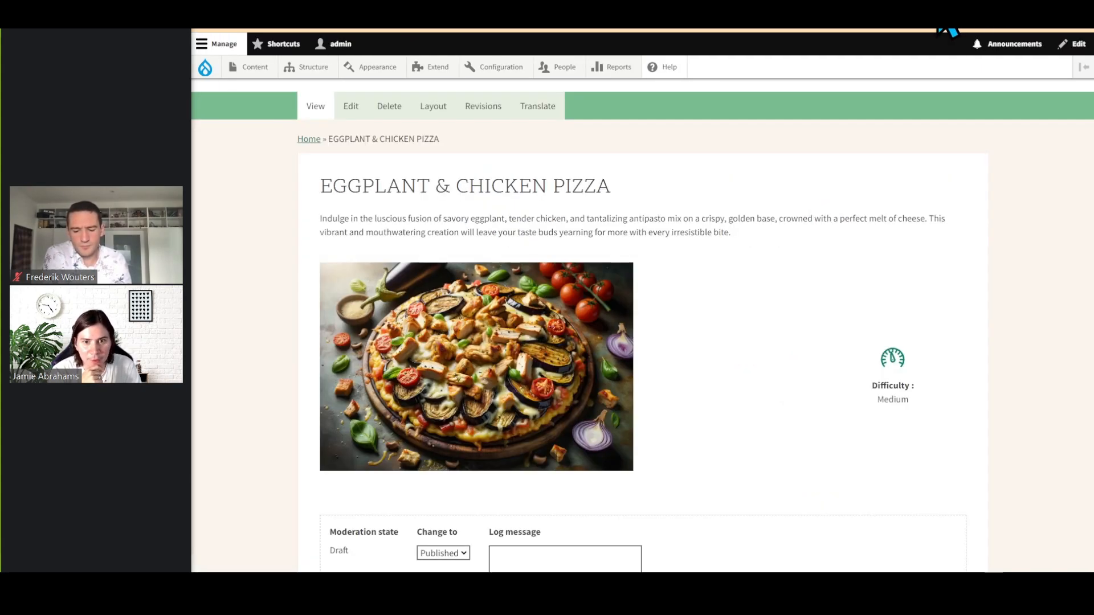
Open the Recipe category taxonomy vocabulary and review its terms and its edit settings
mouse_move(494, 74)
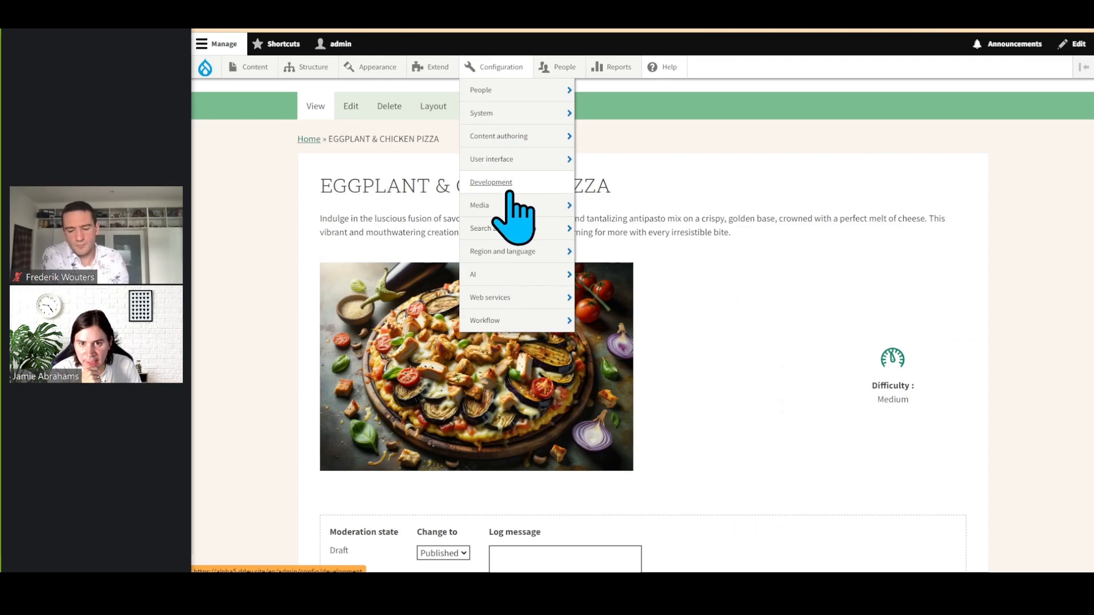
mouse_move(322, 67)
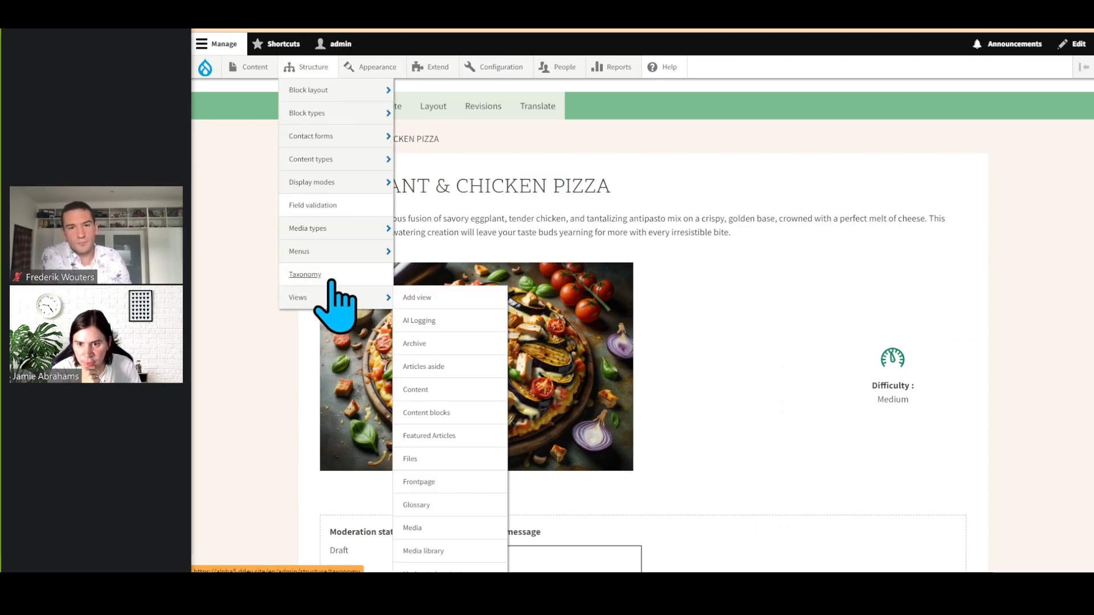
mouse_move(330, 274)
left_click(434, 298)
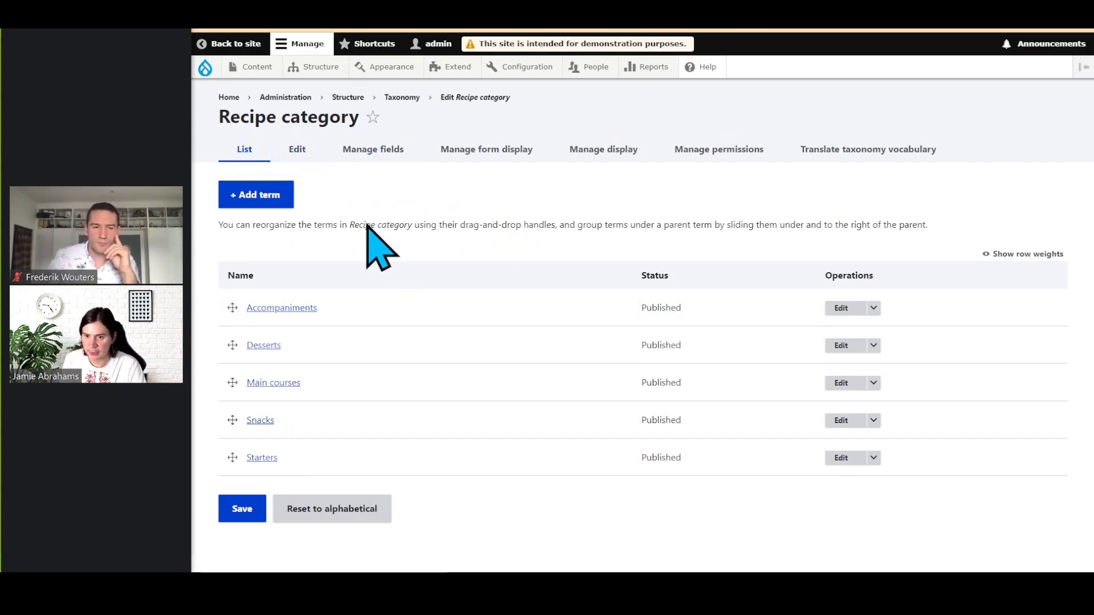
left_click(295, 146)
scroll(542, 396, "down", 1)
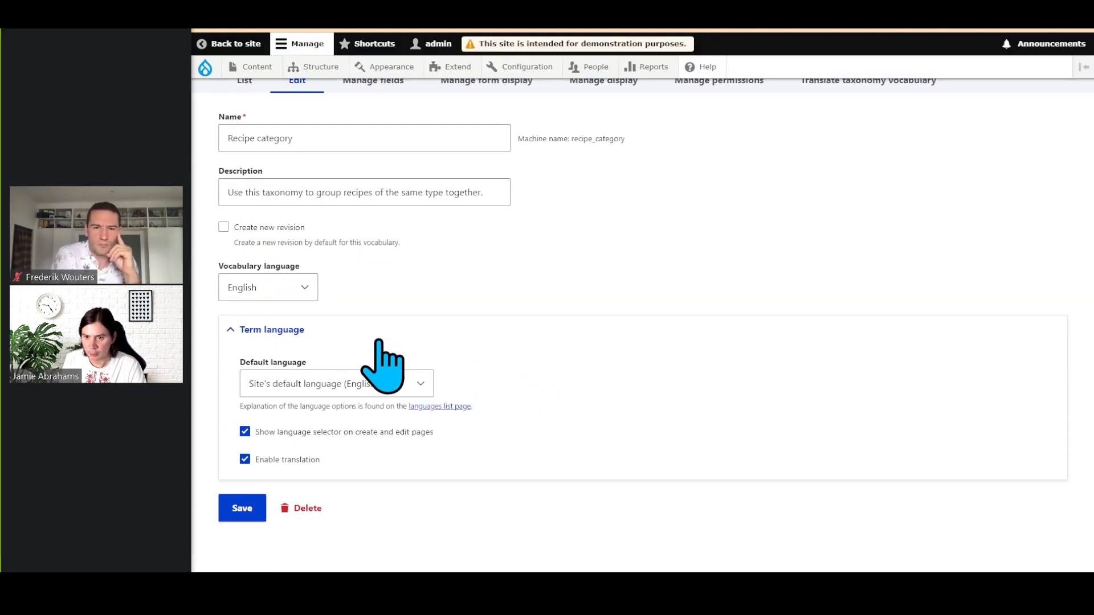
scroll(495, 443, "up", 2)
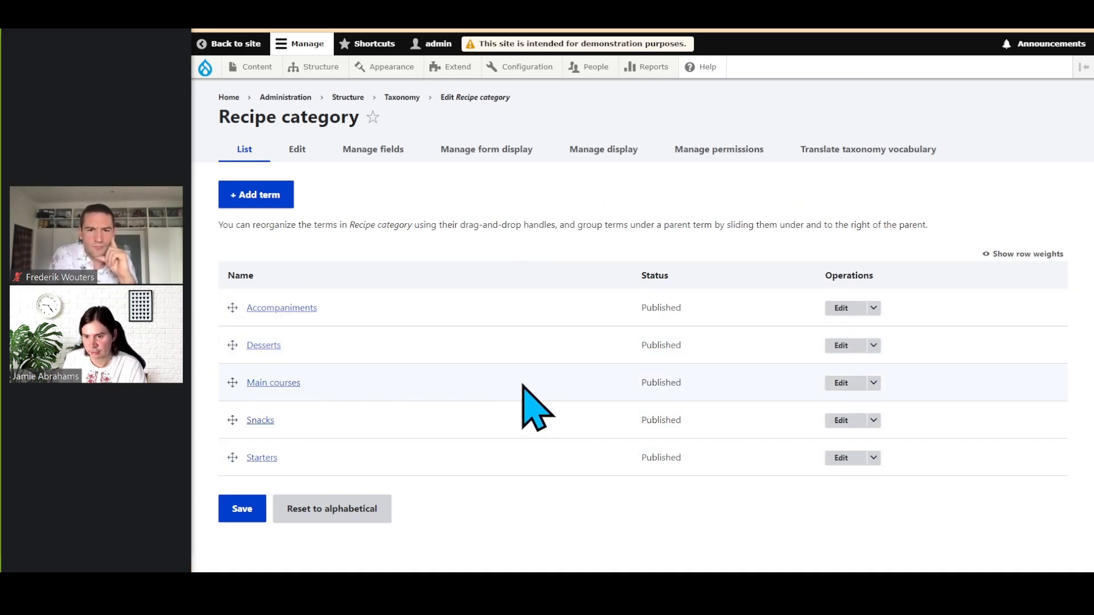
Add a published term named Breakfast to the Recipe category vocabulary and save it
left_click(261, 194)
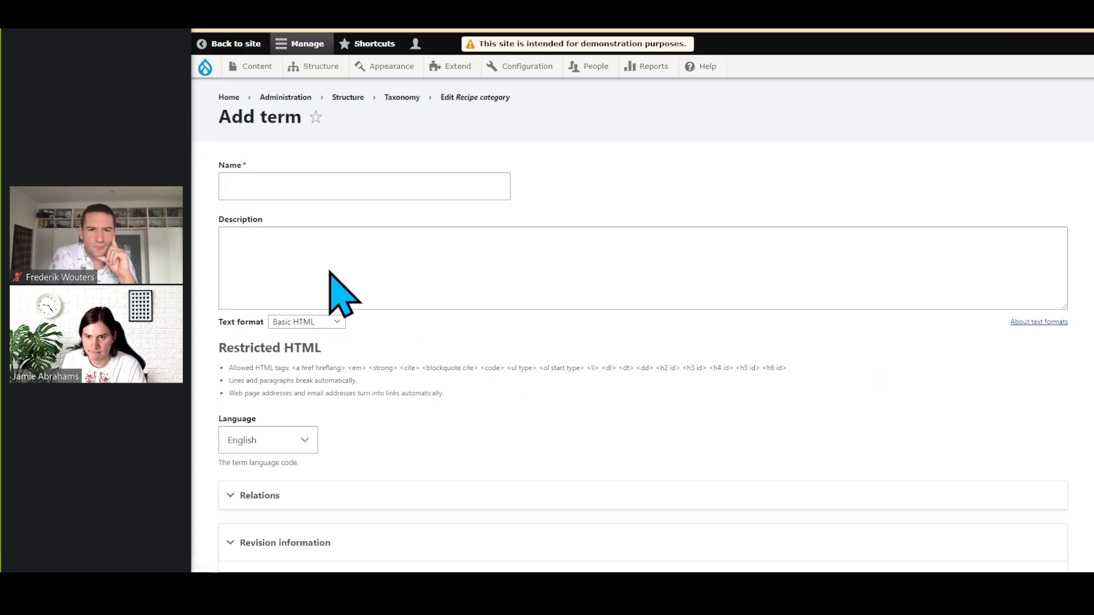
left_click(286, 187)
type("Break")
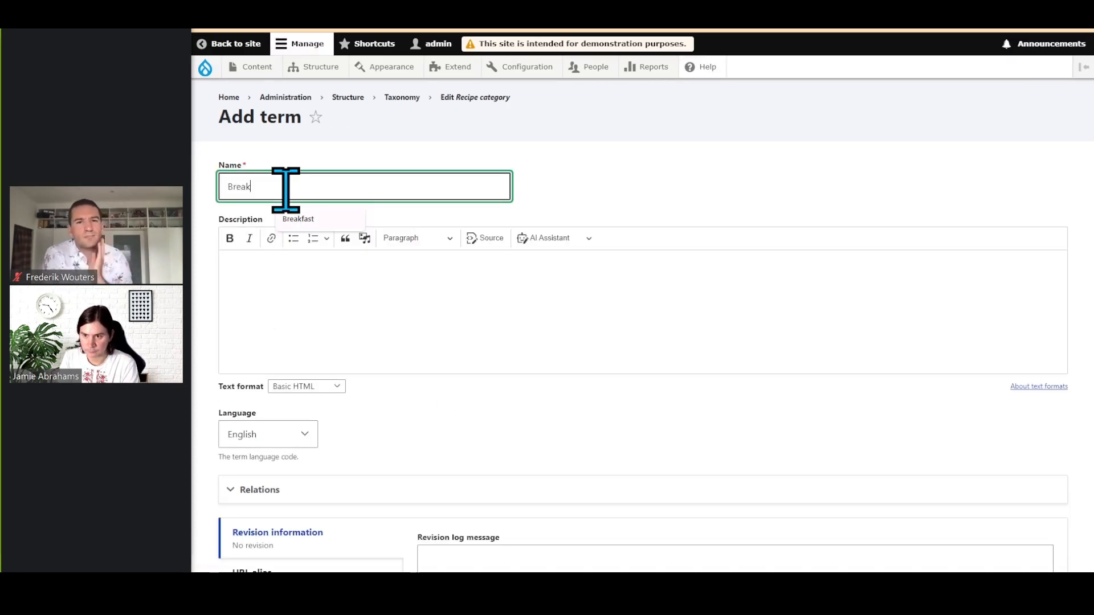
type("fast")
scroll(630, 374, "down", 3)
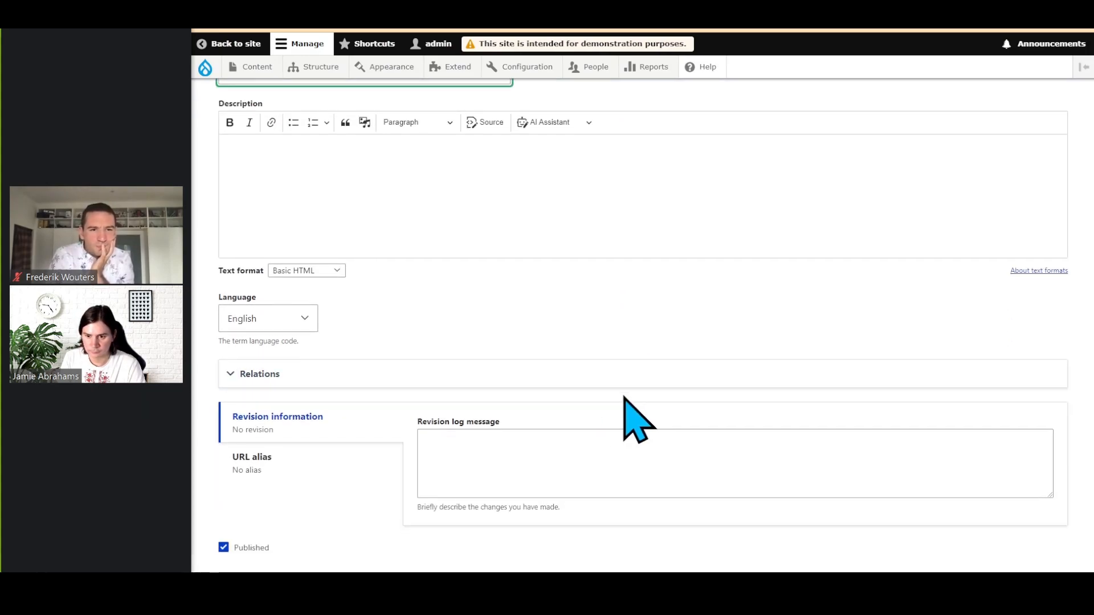
left_click(244, 512)
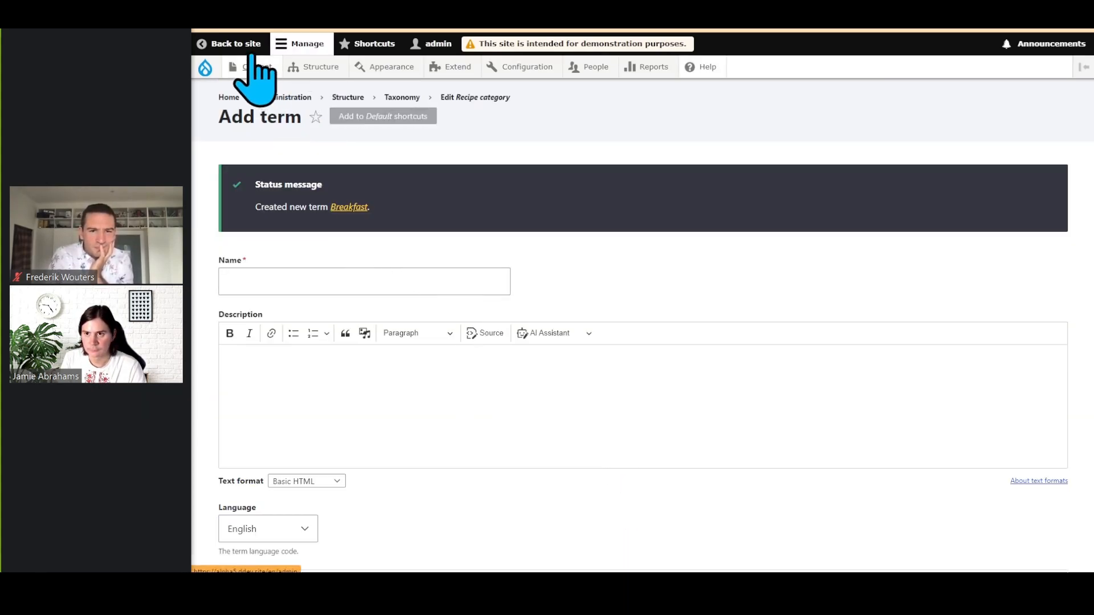
Open the Recipe category field's settings in the Recipe content type and check the available reference methods
left_click(205, 23)
left_click(206, 29)
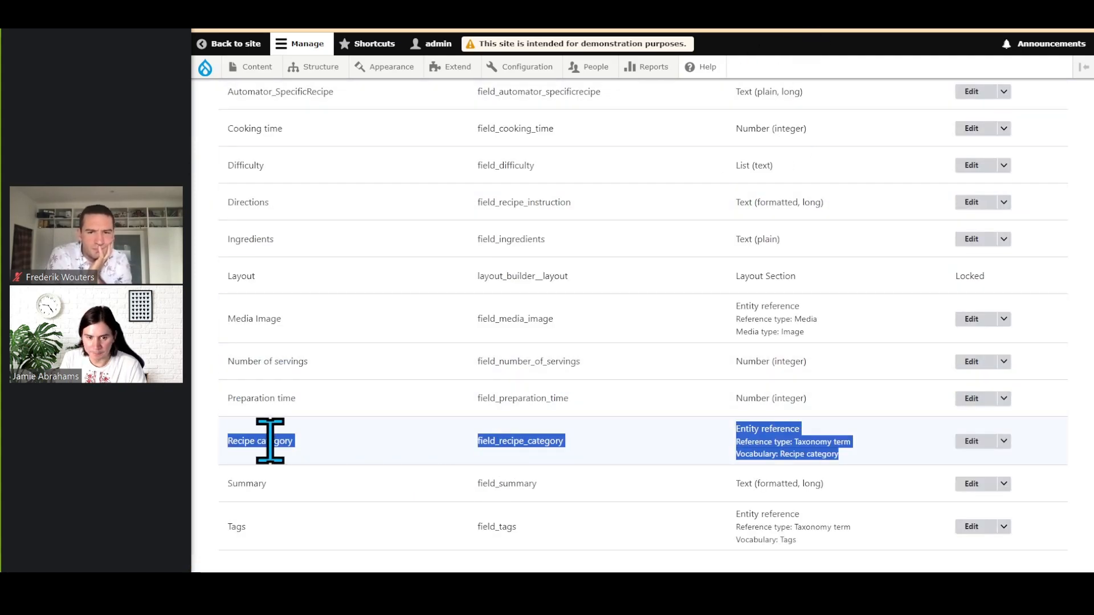
left_click(959, 444)
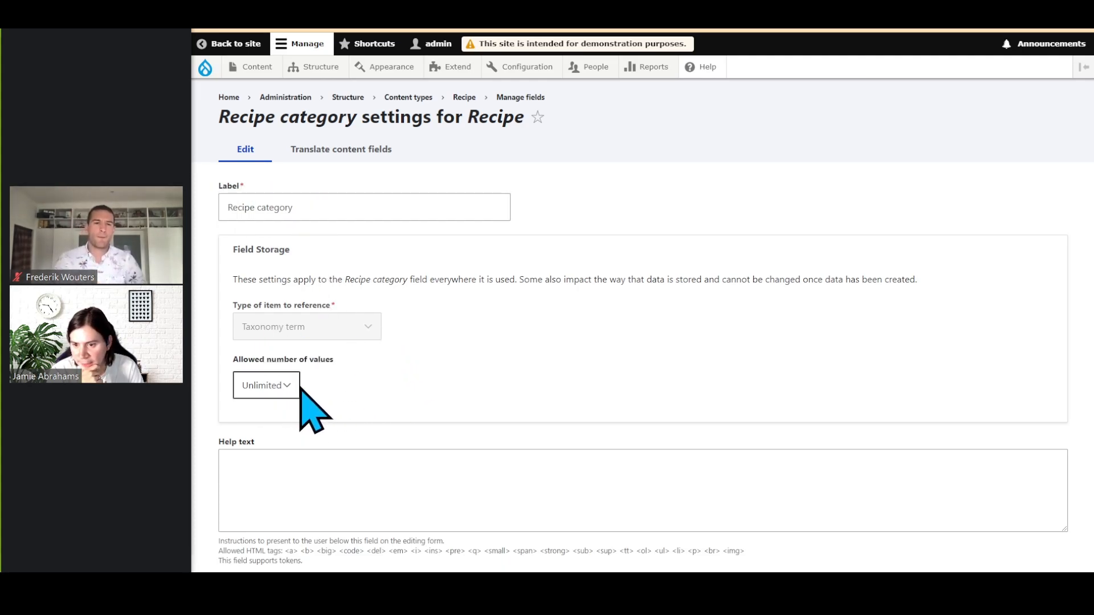
scroll(524, 401, "down", 5)
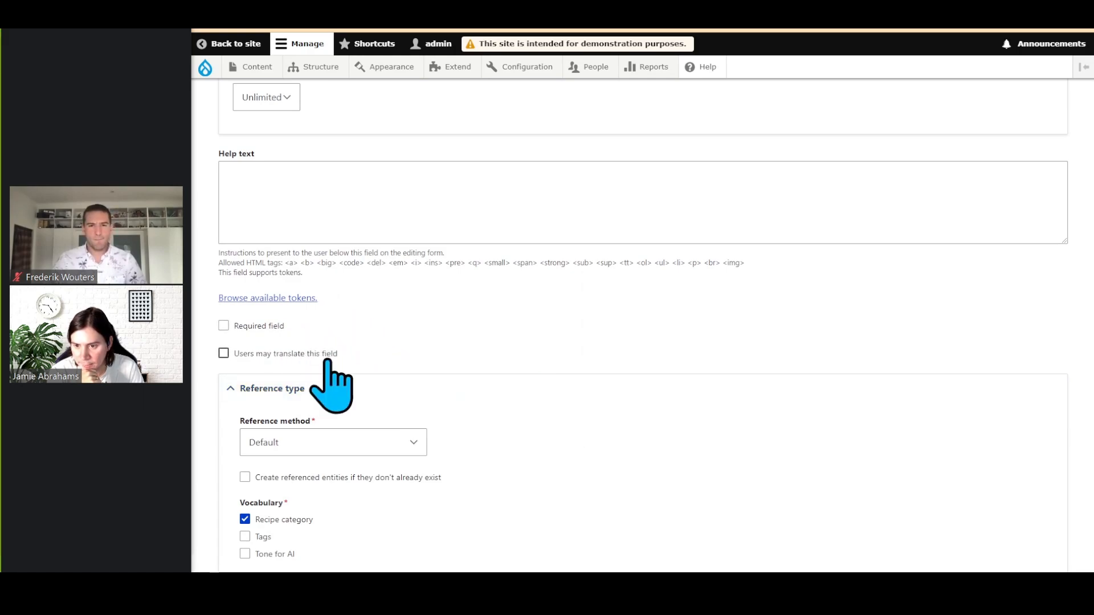
scroll(415, 389, "down", 3)
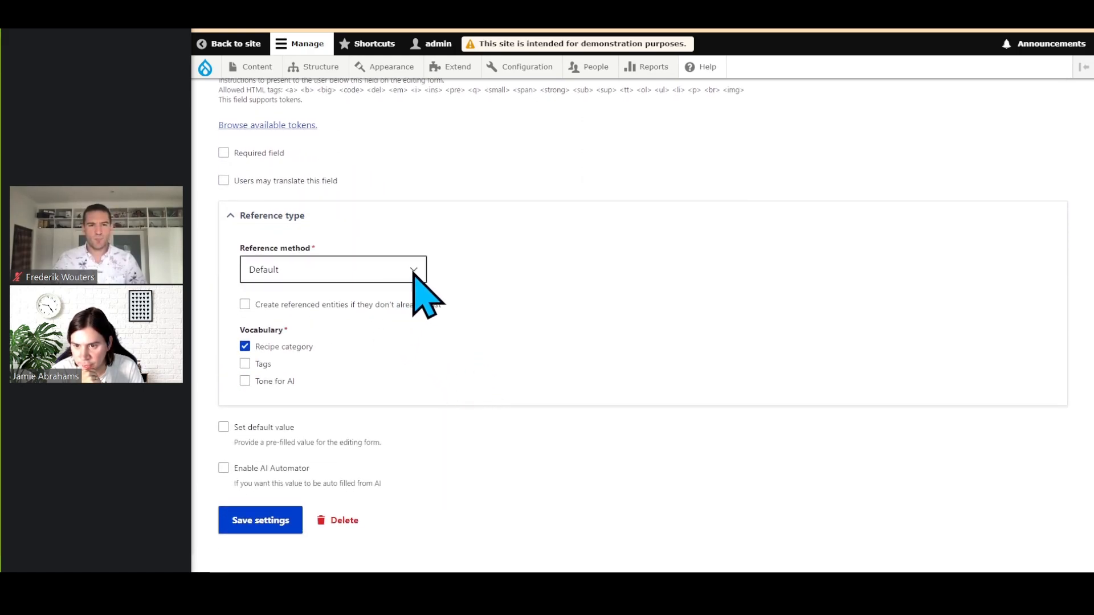
left_click(413, 272)
left_click(496, 288)
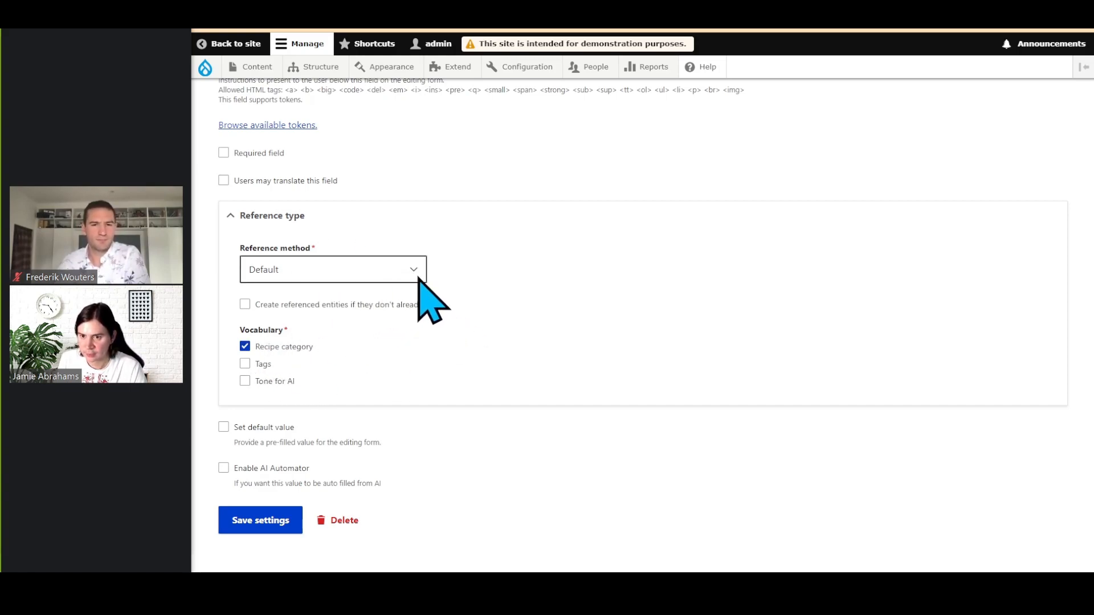
Enable the AI Automator for the Recipe category field, keeping LLM: Entity Reference as the automator type
scroll(767, 406, "down", 1)
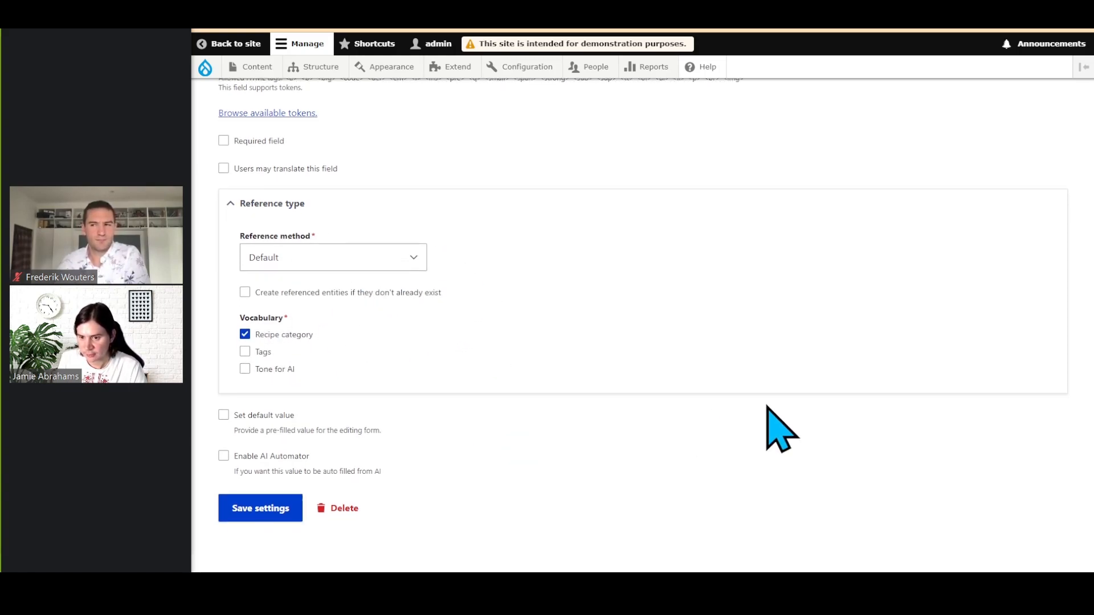
left_click(292, 456)
scroll(669, 456, "down", 2)
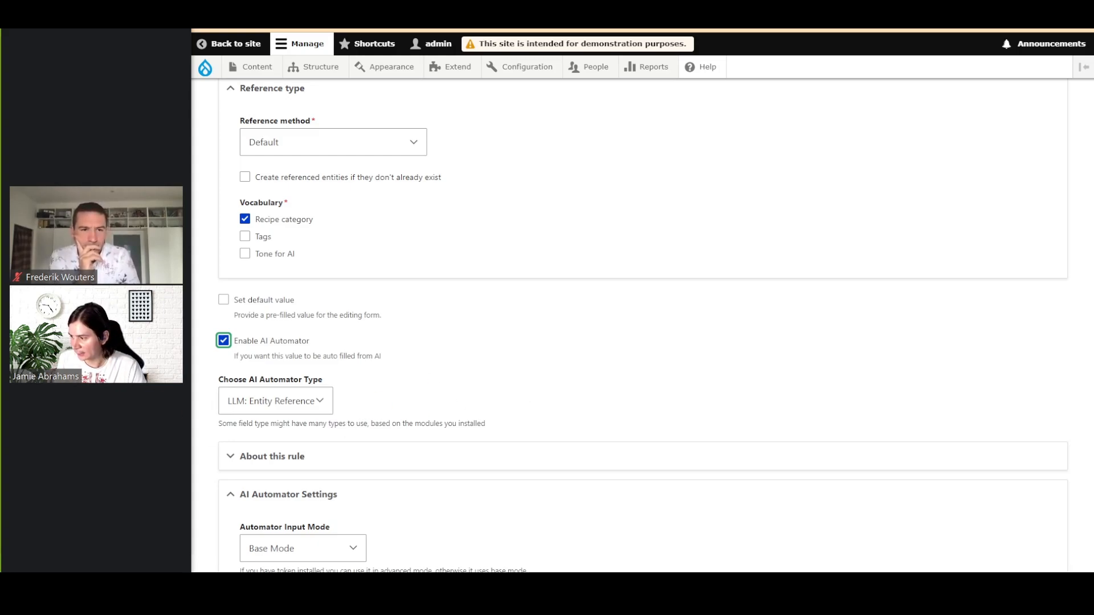
scroll(427, 402, "down", 1)
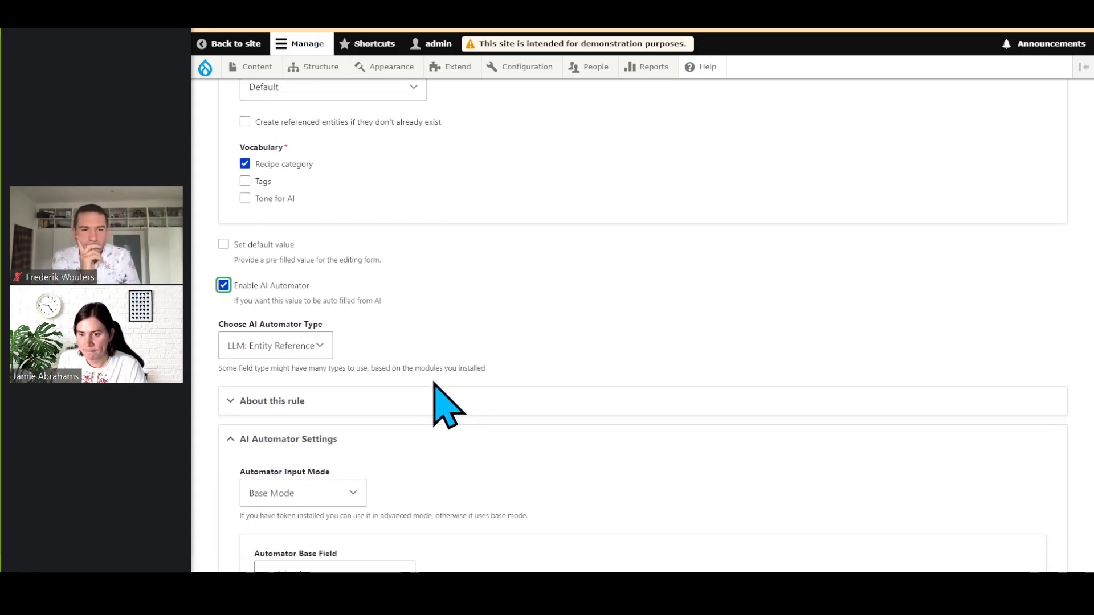
left_click(305, 343)
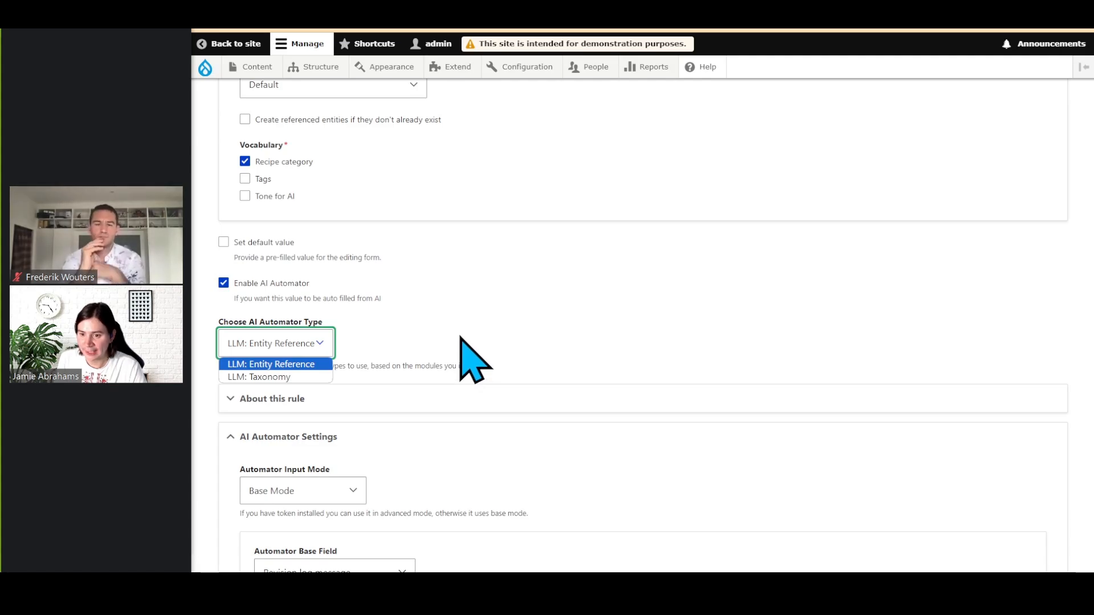
left_click(460, 333)
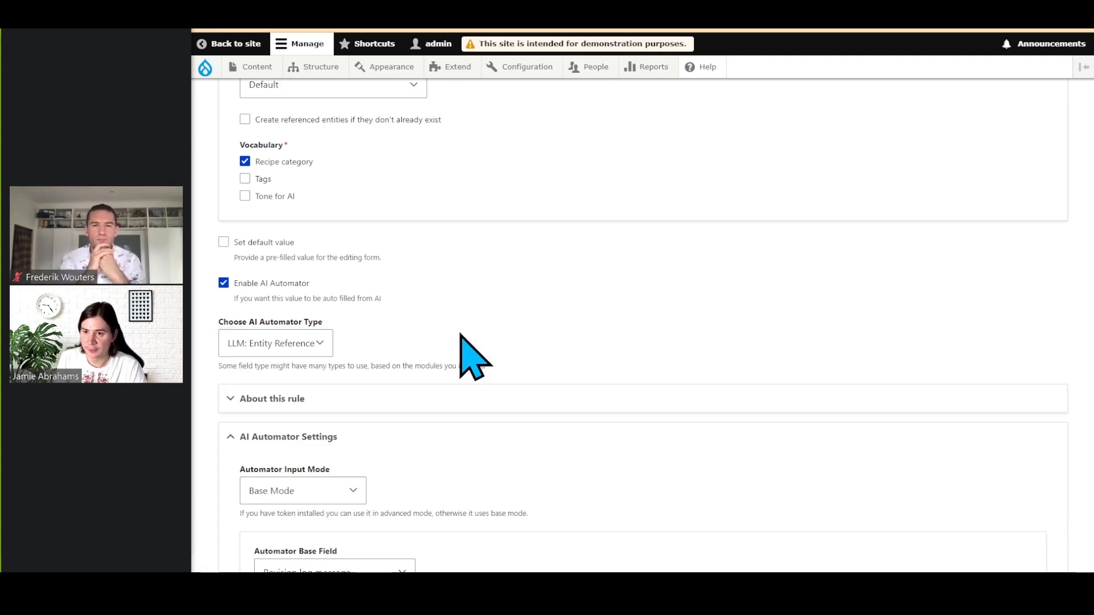
scroll(481, 371, "down", 2)
scroll(500, 403, "up", 9)
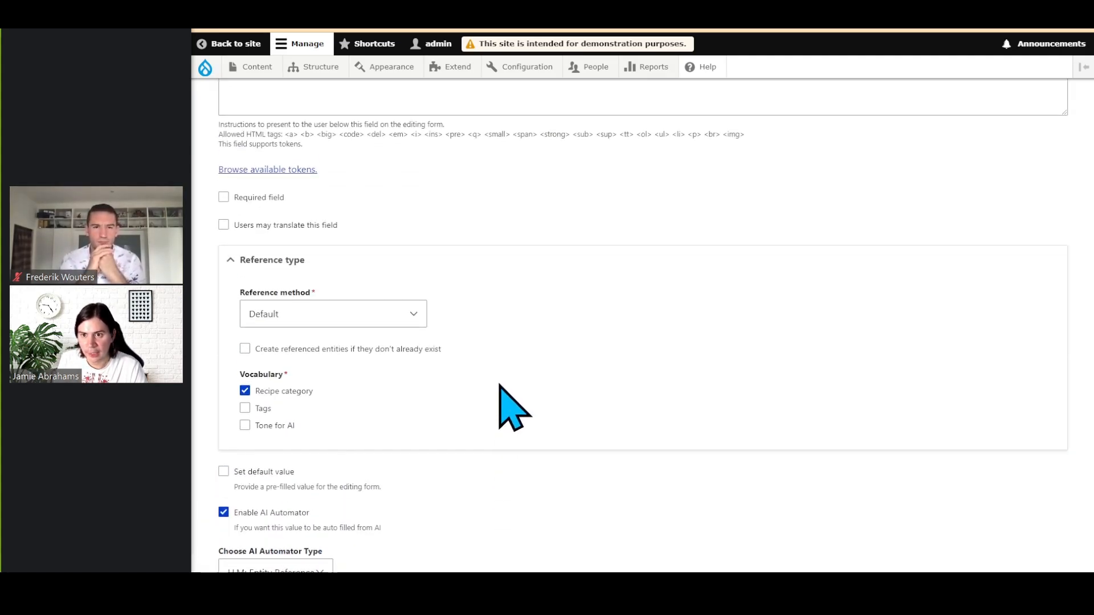
scroll(499, 385, "up", 3)
scroll(496, 384, "down", 13)
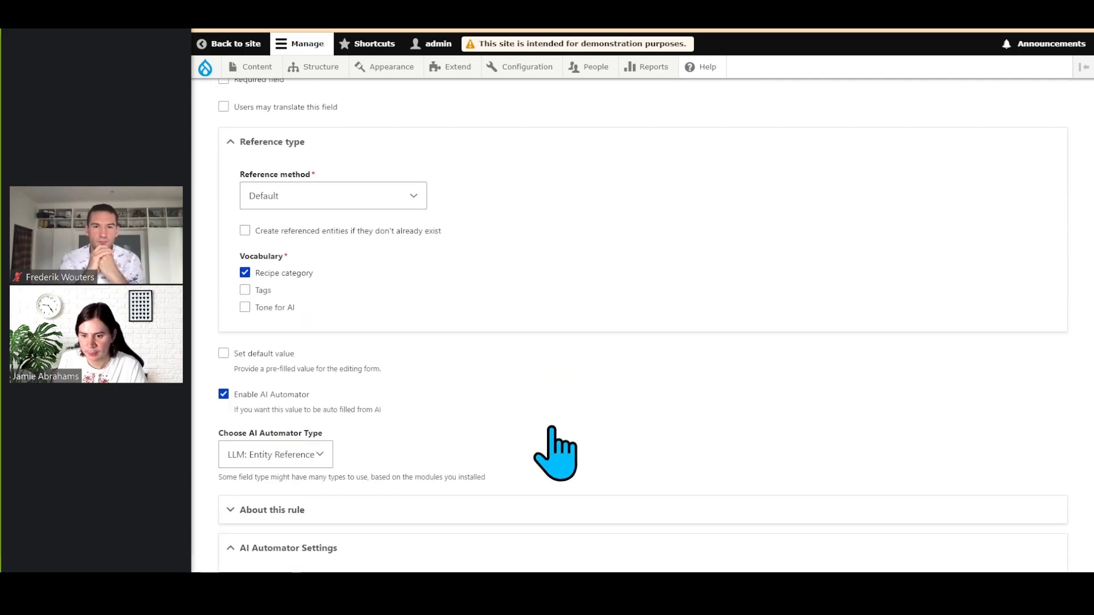
left_click(346, 262)
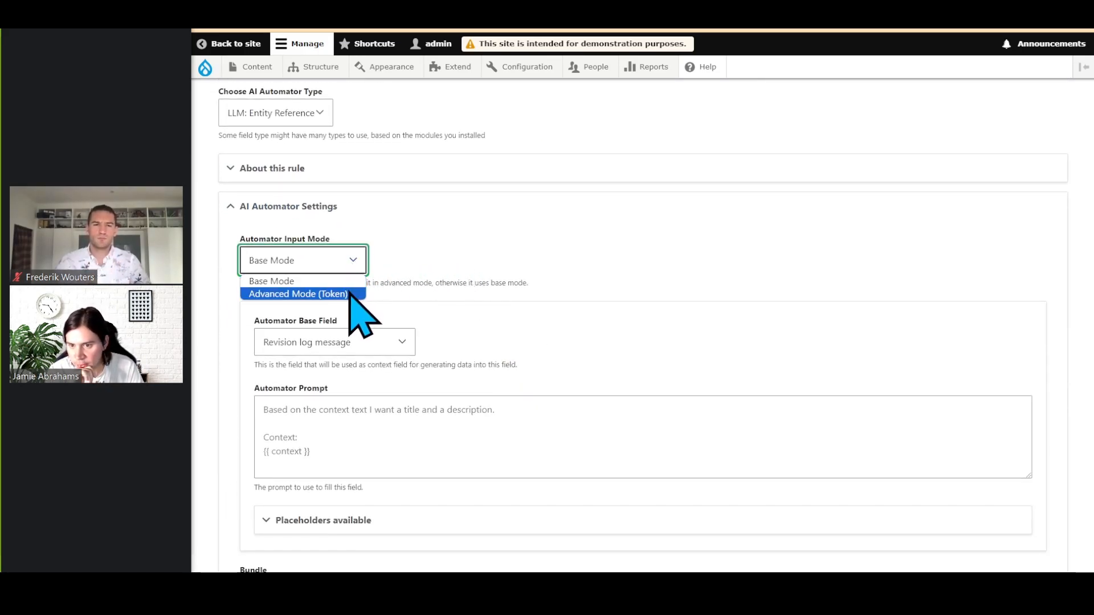
left_click(349, 294)
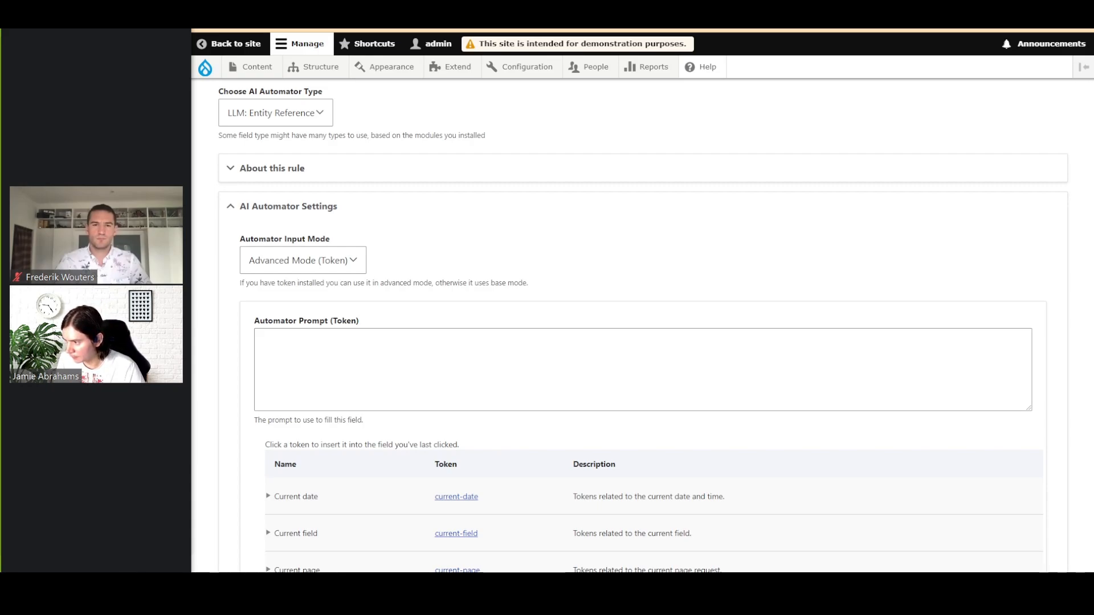
left_click(353, 263)
left_click(344, 279)
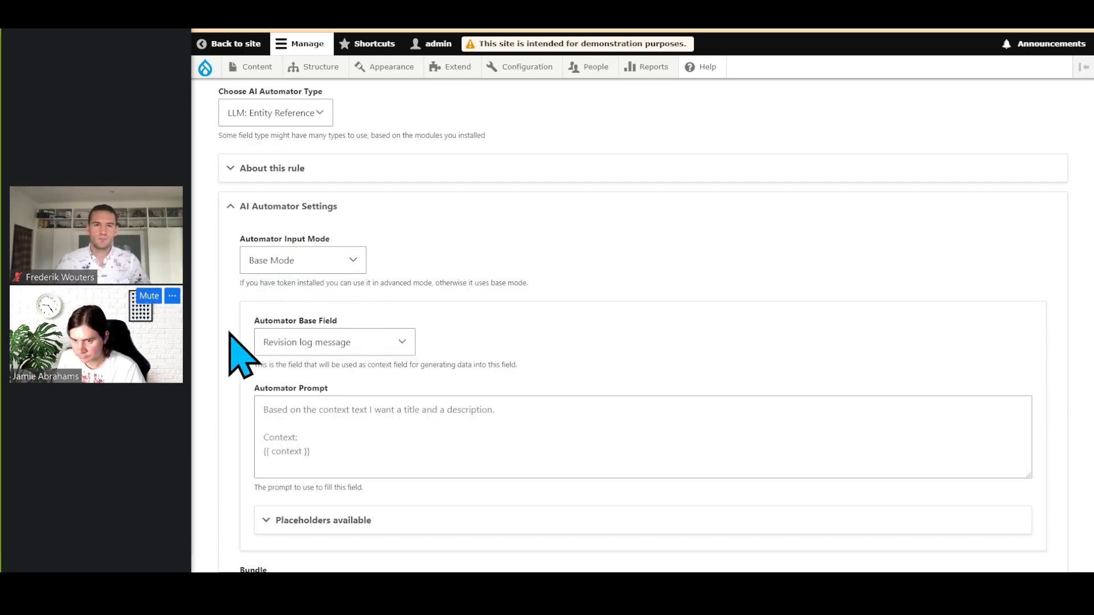
Set the automator base field to Automator_SpecificRecipe and write a prompt choosing one fitting category from {{ value_options_comma }} for the recipe in {{ context }}
left_click(369, 344)
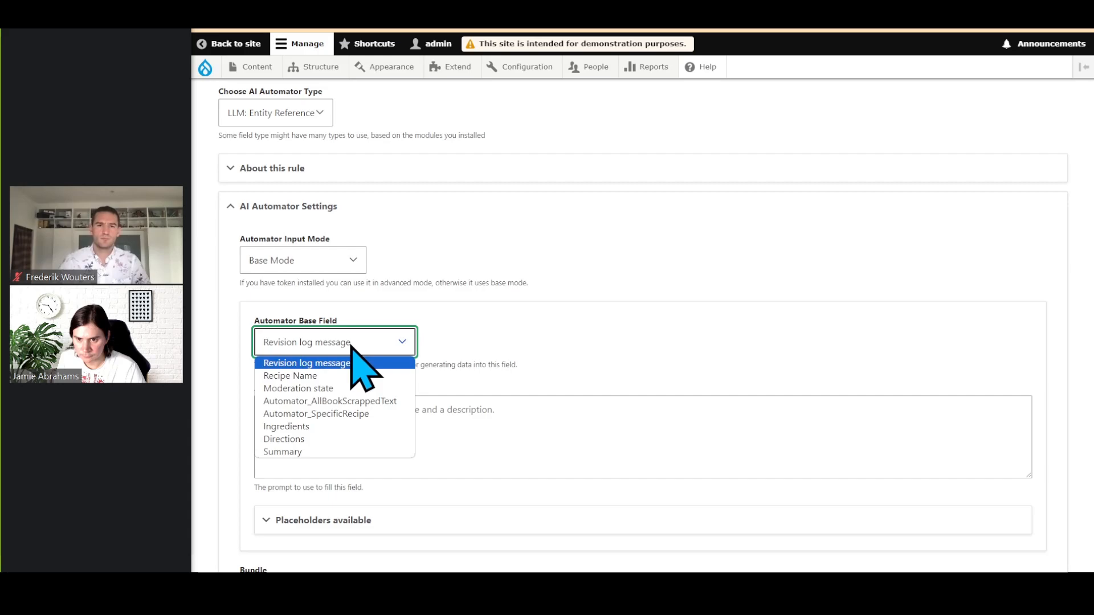
left_click(398, 415)
left_click(361, 448)
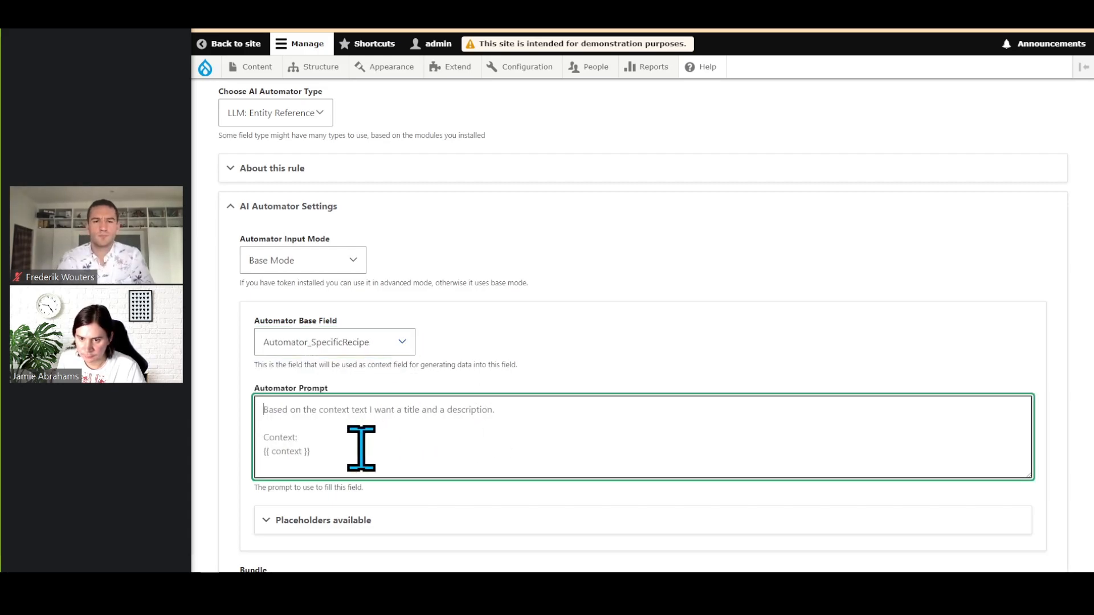
type("Based on the context that is a recipe and the list of categories, choose one category that fits the recipe.  List of categories: {{ value_options_comma }}  Context: {{ context }}")
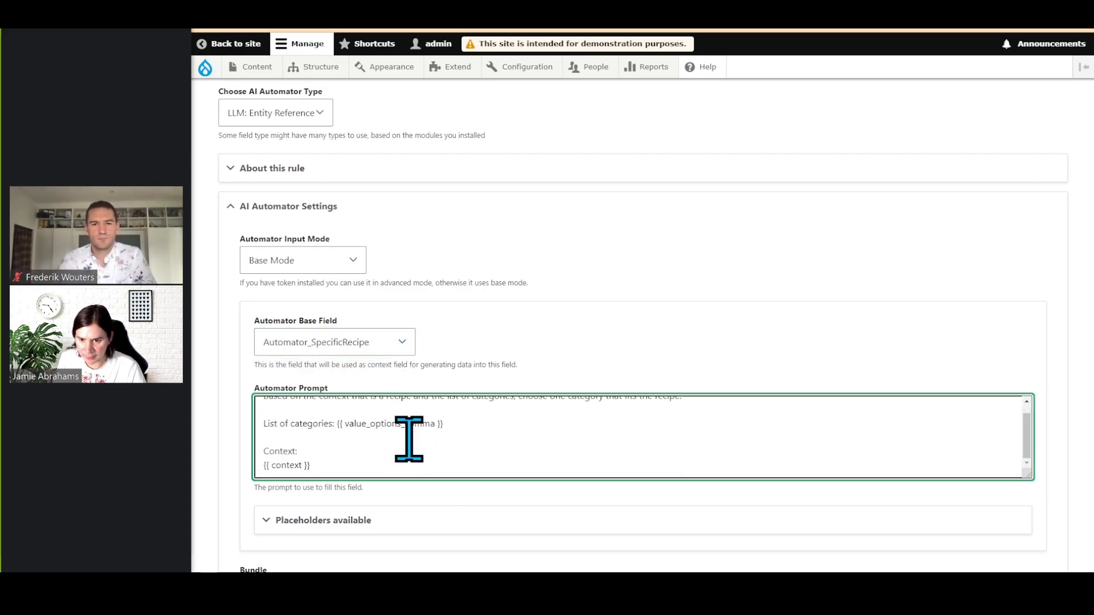
left_click_drag(1026, 480, 1028, 551)
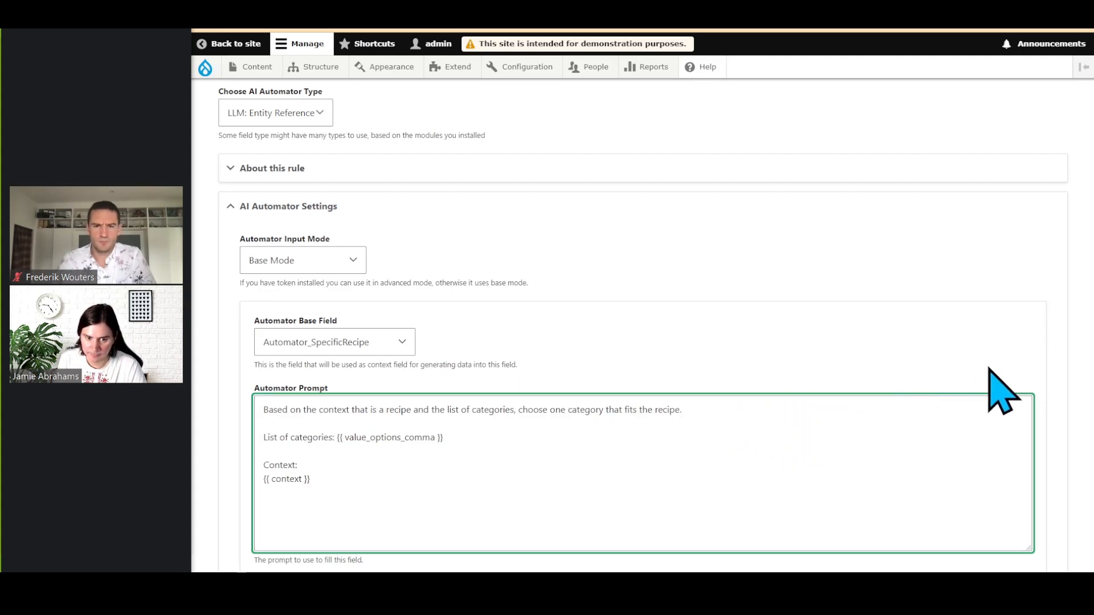
Review the placeholders available for the automator prompt
scroll(915, 391, "down", 2)
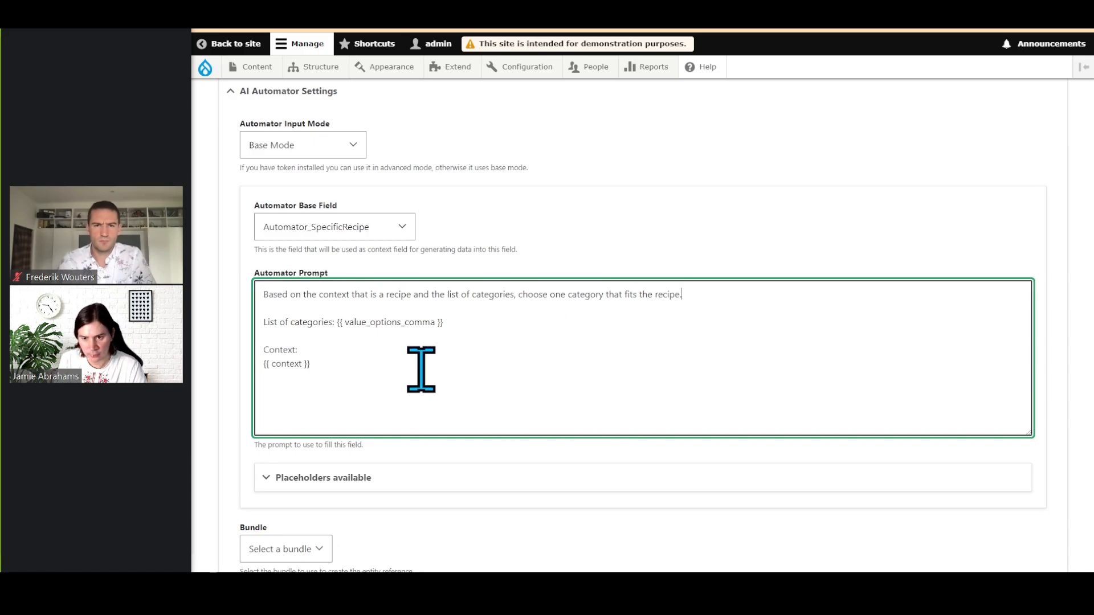
left_click(376, 481)
scroll(333, 474, "down", 1)
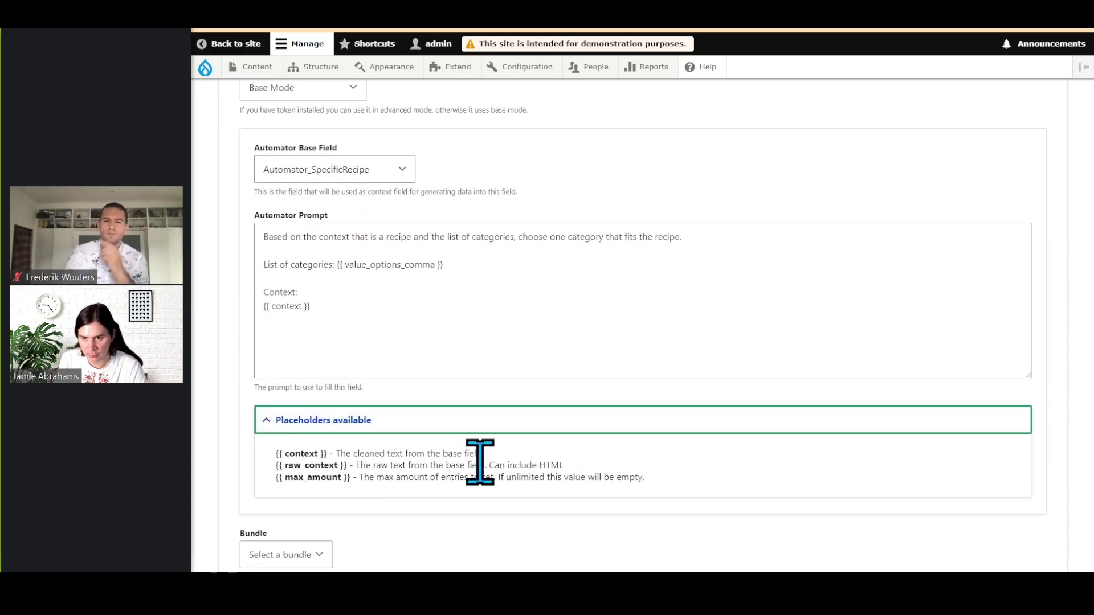
left_click(441, 314)
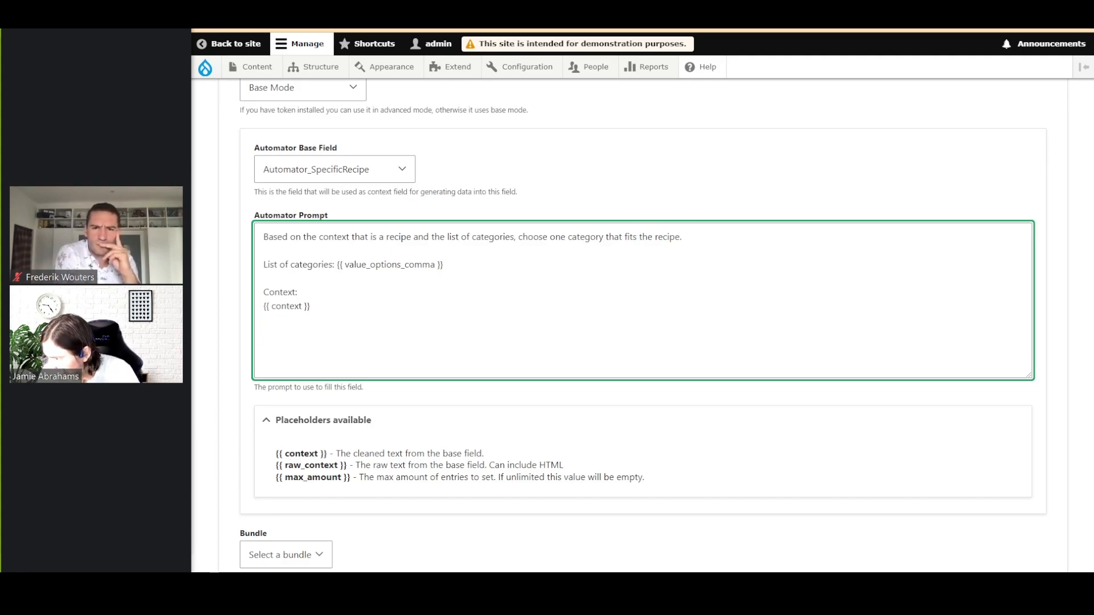
Limit the Recipe category field's allowed number of values to 2
scroll(557, 207, "up", 5)
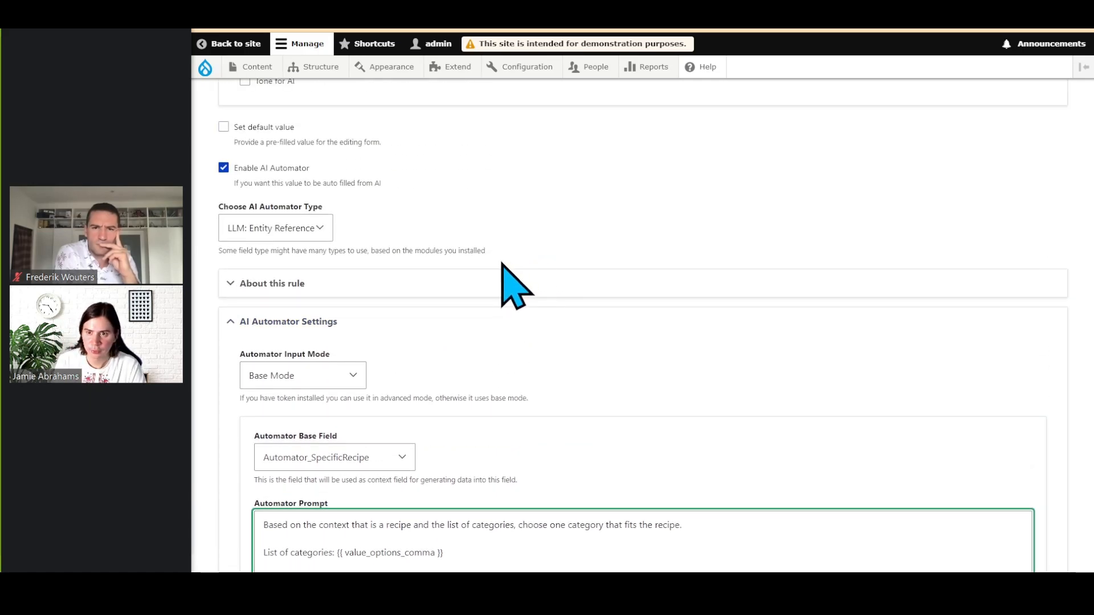
scroll(513, 287, "up", 15)
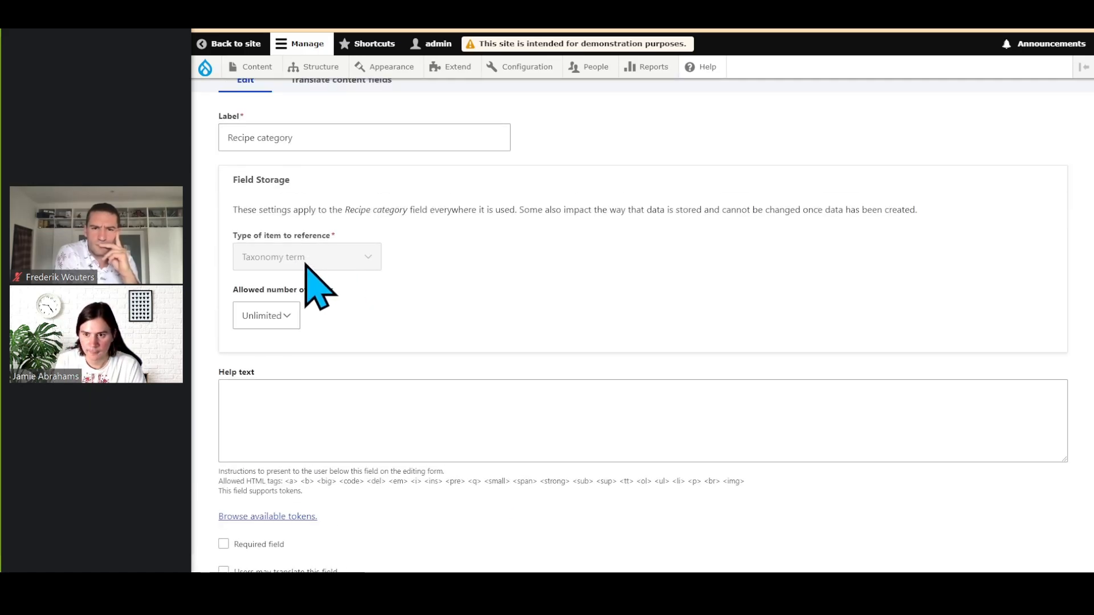
left_click(279, 316)
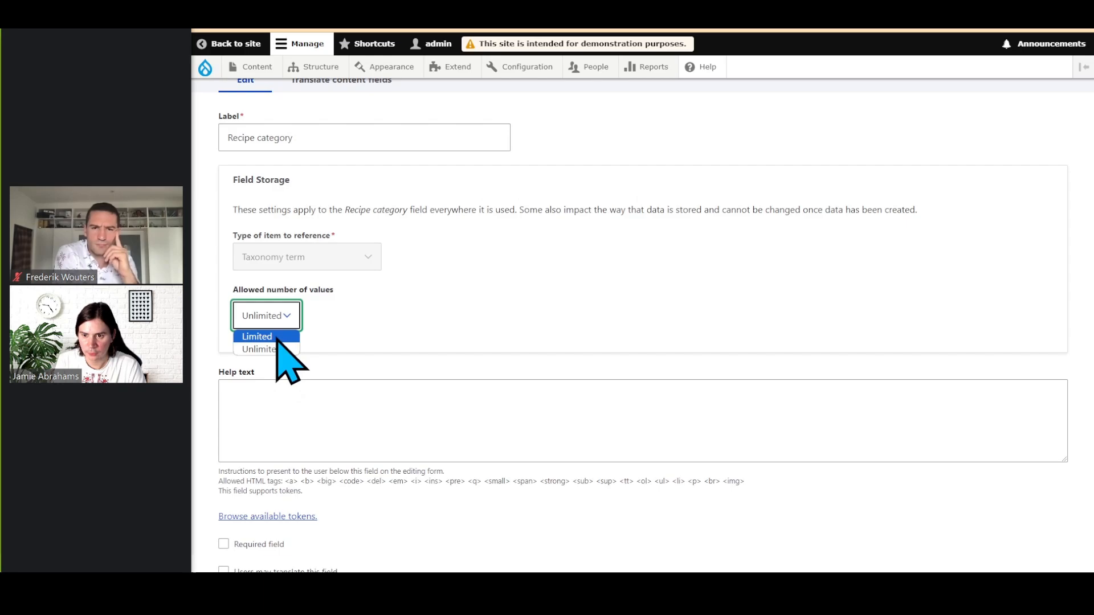
left_click(277, 339)
left_click(568, 241)
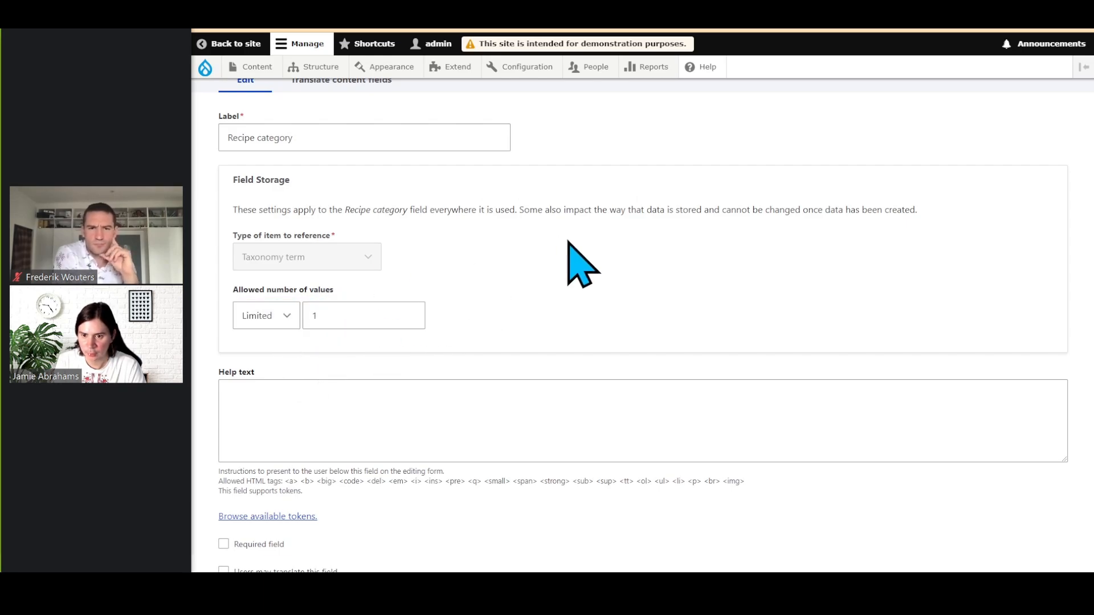
left_click_drag(361, 313, 297, 317)
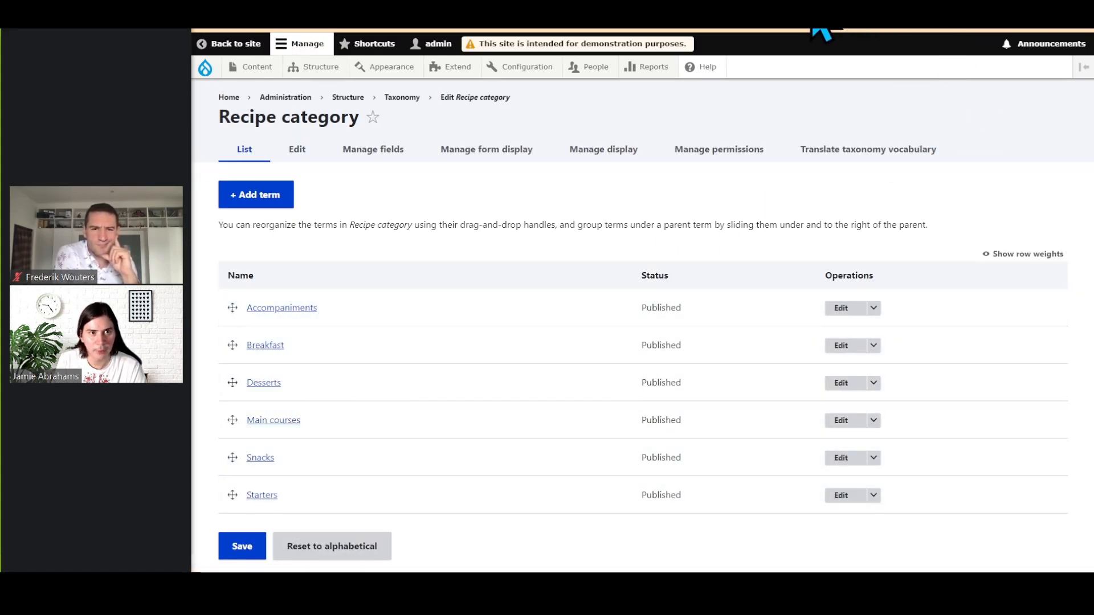
left_click(812, 2)
left_click(649, 235)
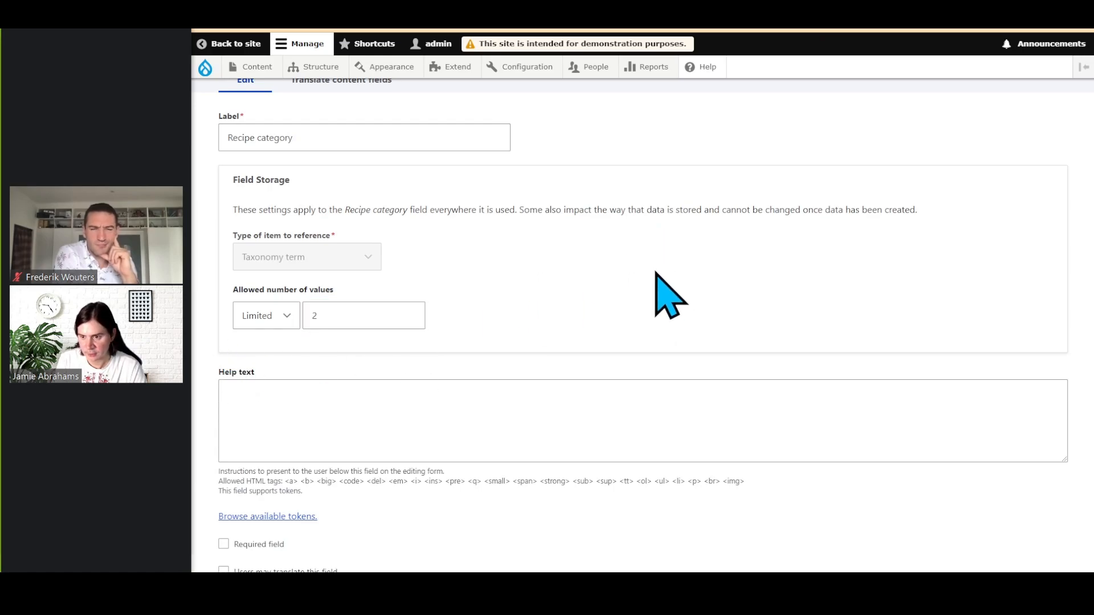
Enlarge the automator prompt box to show the whole prompt and keep Automator_SpecificRecipe as the automator base field
scroll(667, 293, "down", 9)
scroll(689, 439, "down", 7)
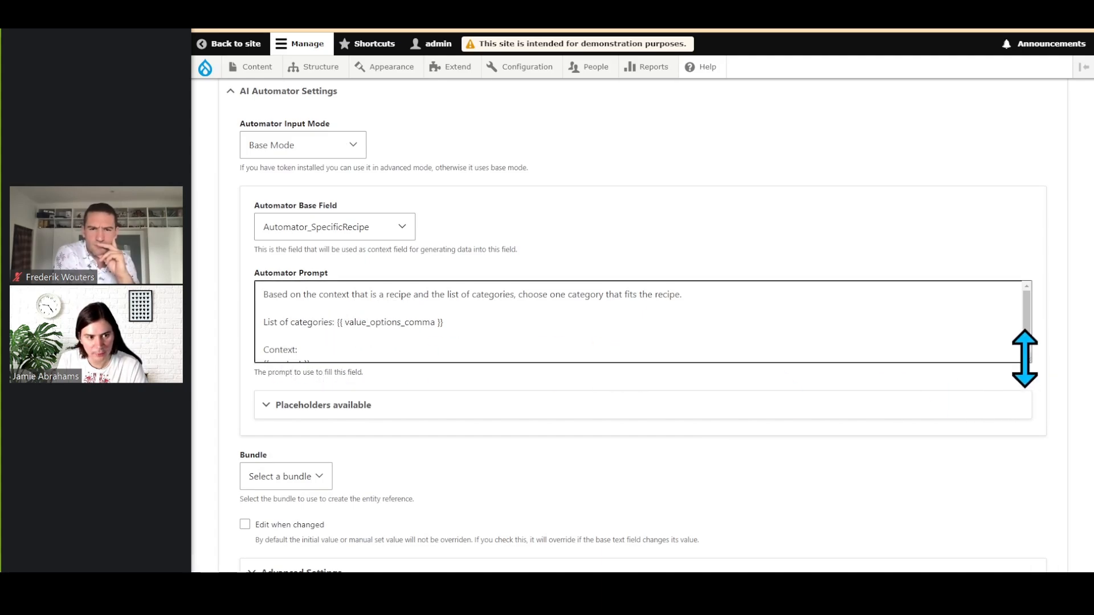
left_click_drag(1026, 359, 969, 479)
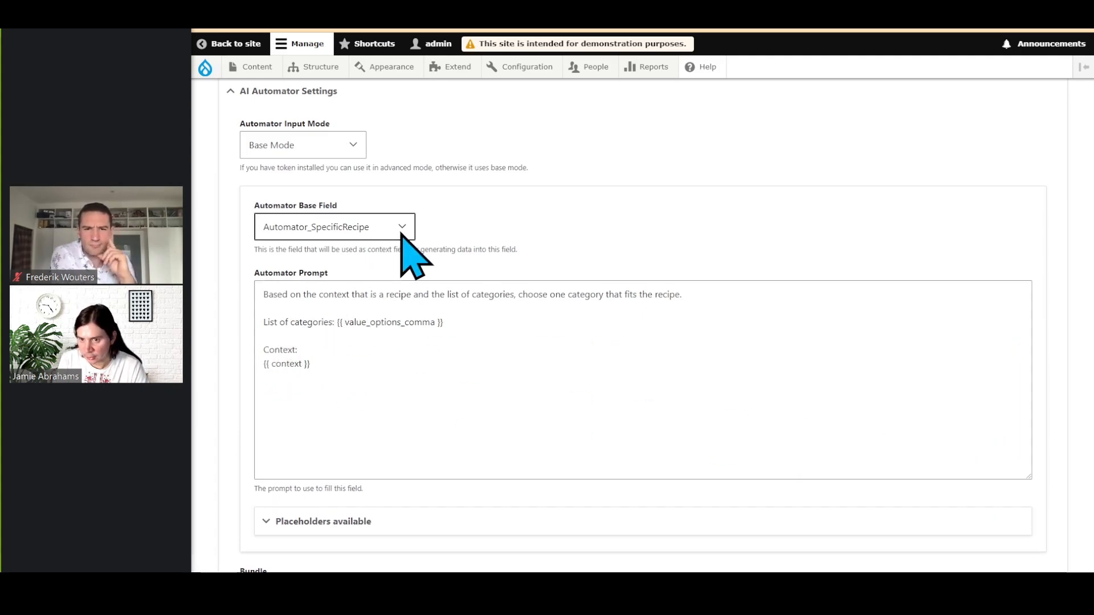
left_click(369, 227)
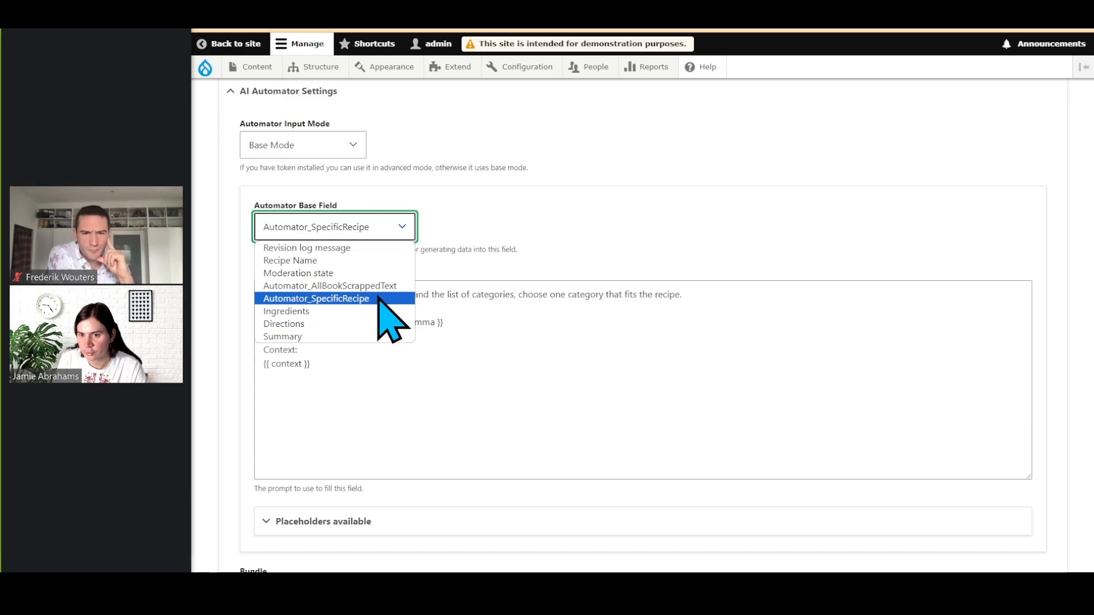
left_click(378, 299)
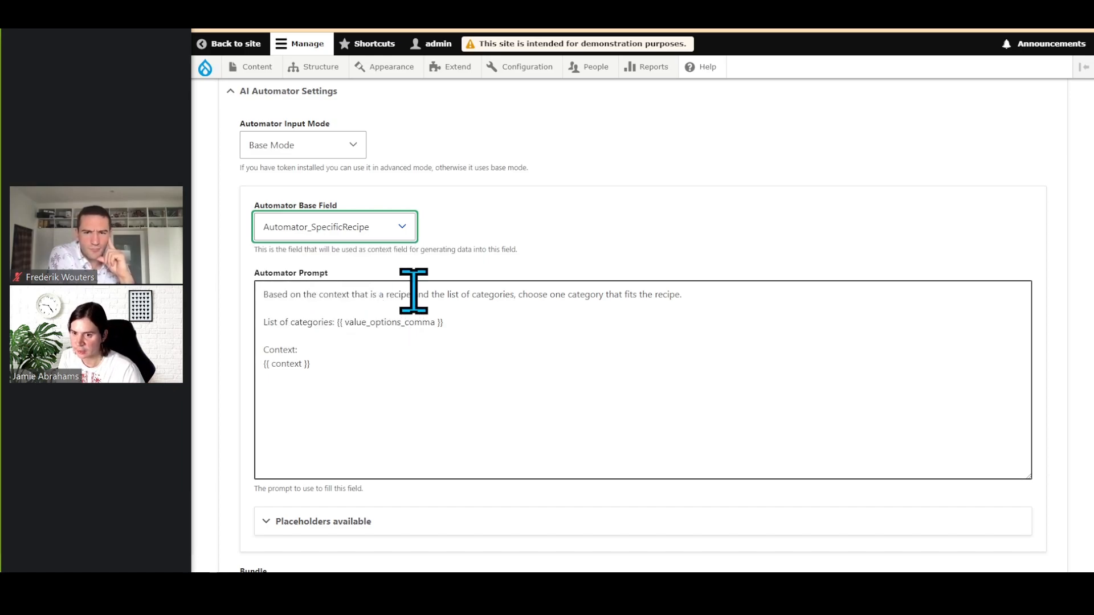
Set the bundle used for the automator's entity reference to Recipe category
scroll(908, 512, "down", 4)
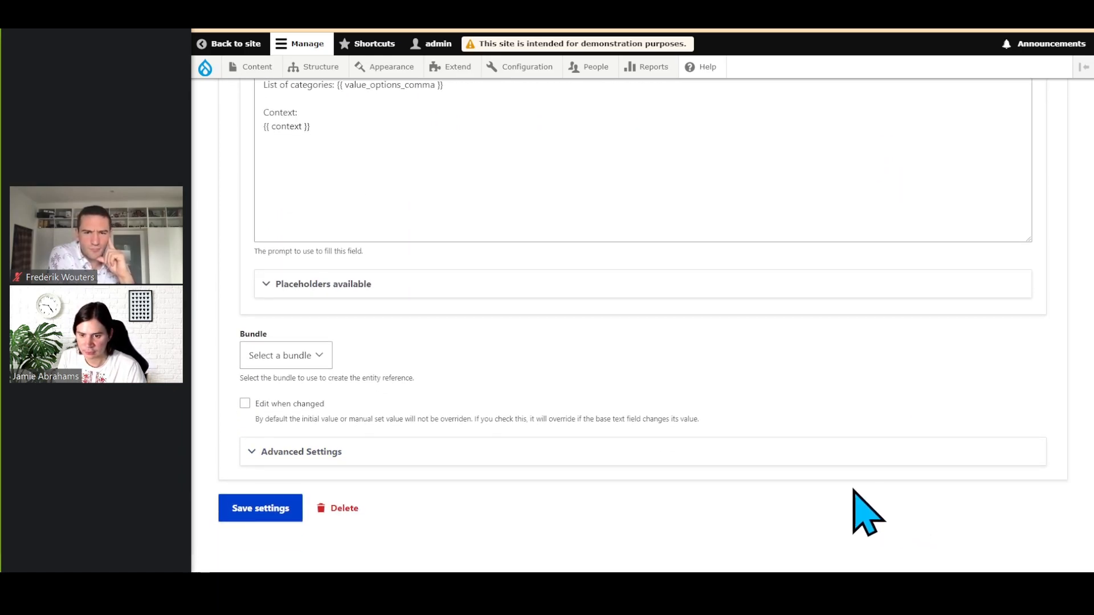
left_click(276, 514)
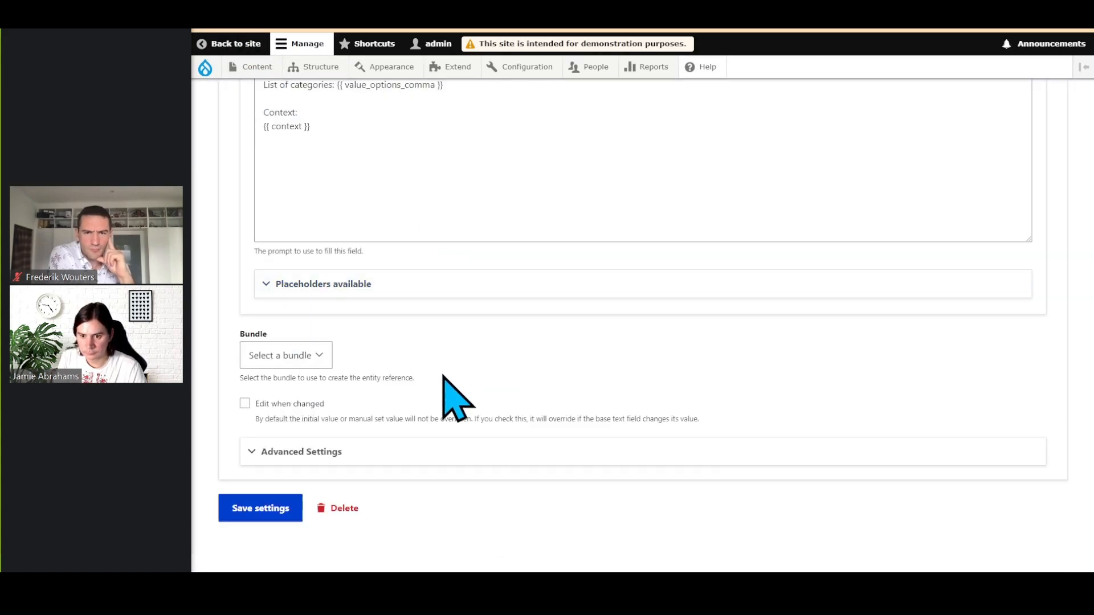
left_click(303, 362)
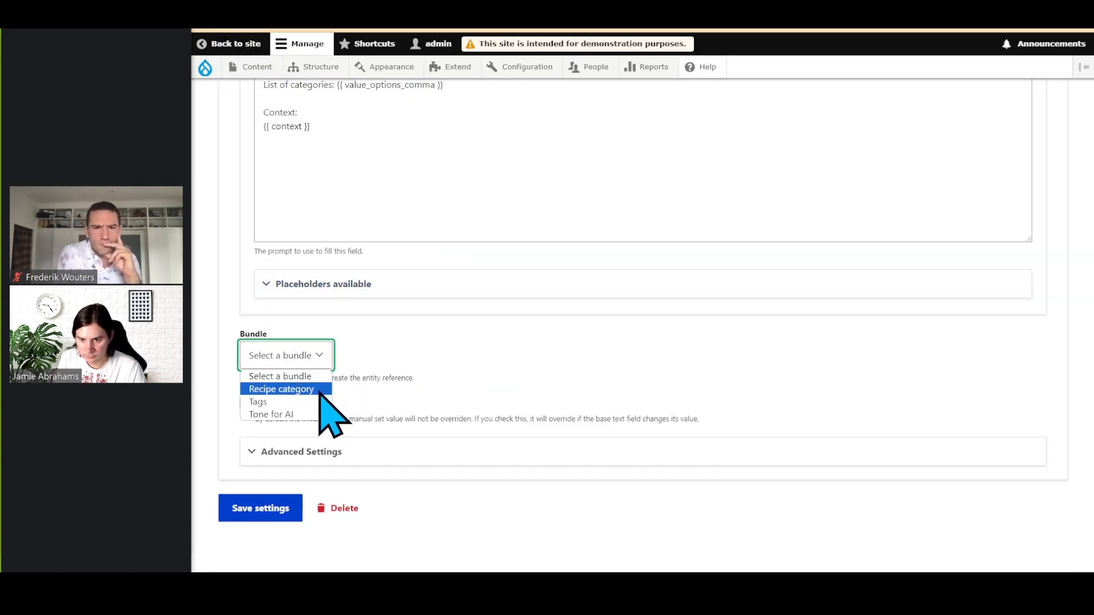
left_click(488, 382)
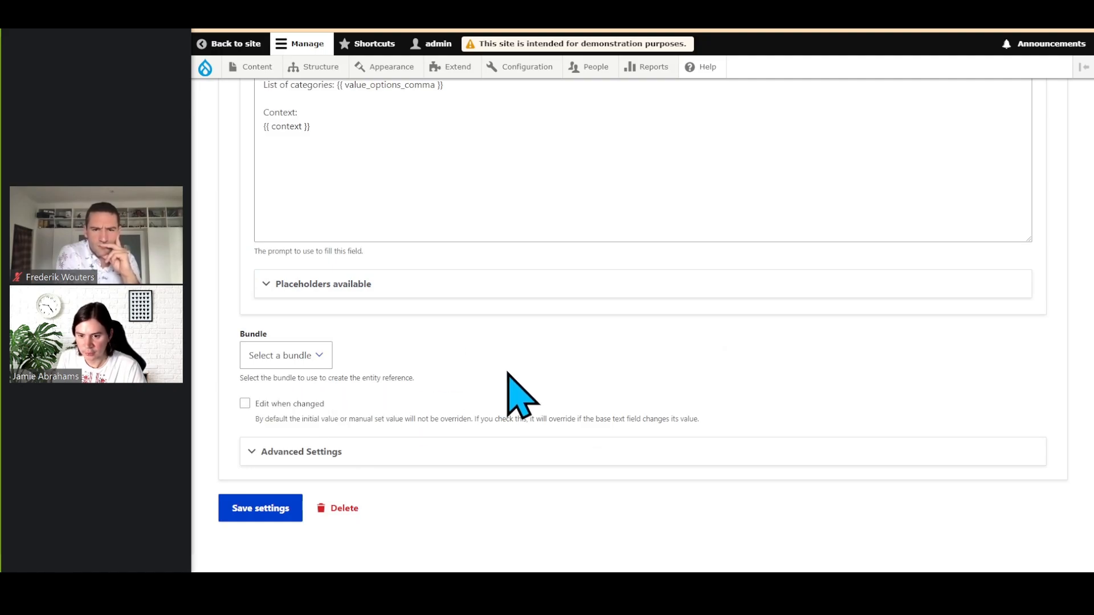
scroll(512, 376, "up", 3)
scroll(511, 374, "up", 3)
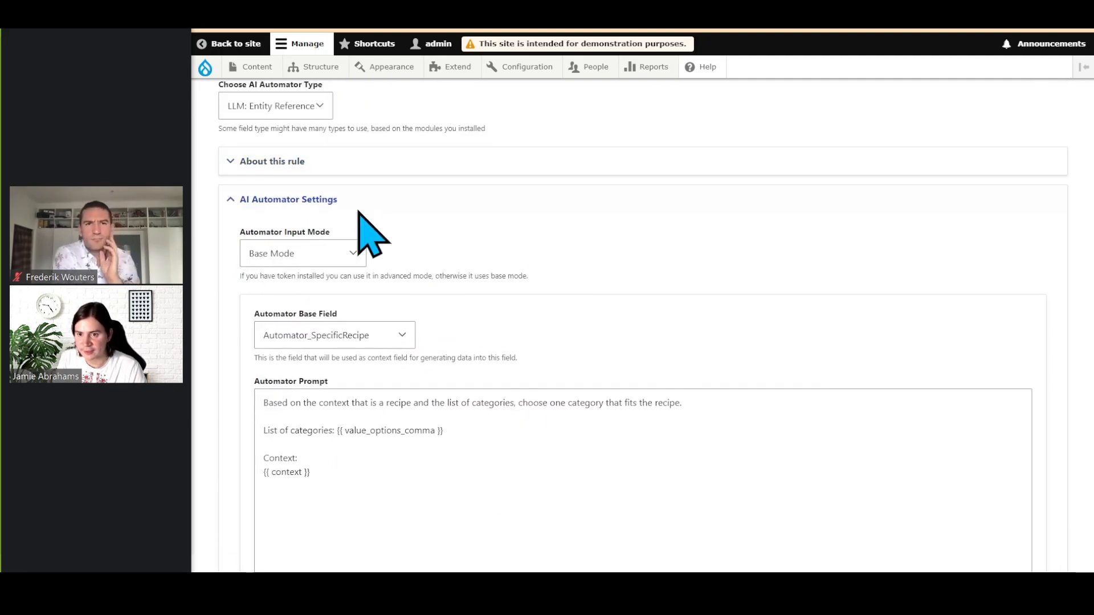
scroll(547, 353, "down", 6)
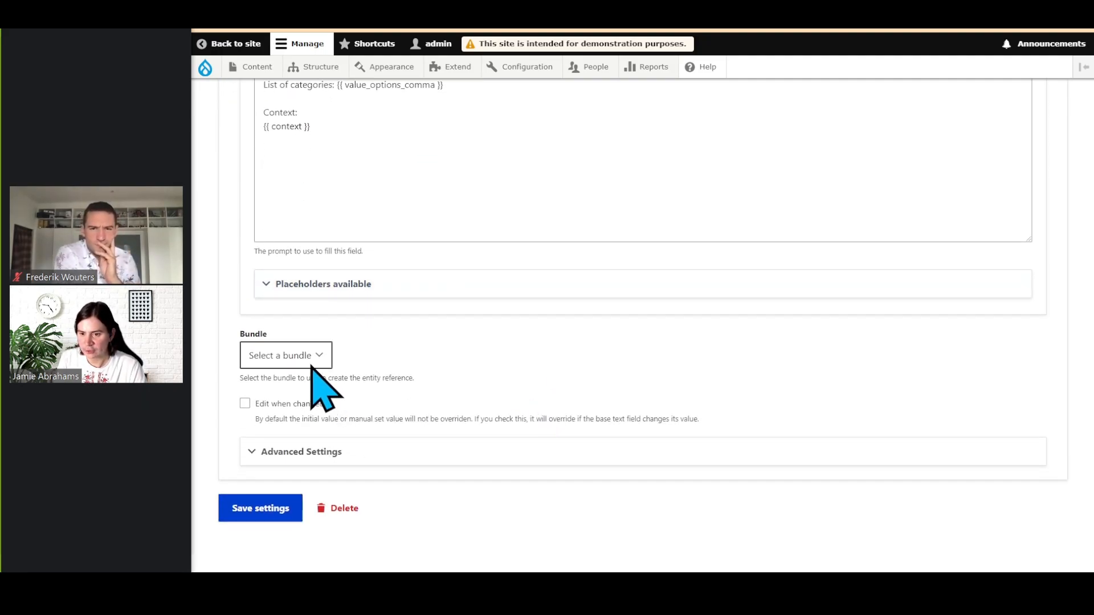
left_click(312, 365)
left_click(317, 389)
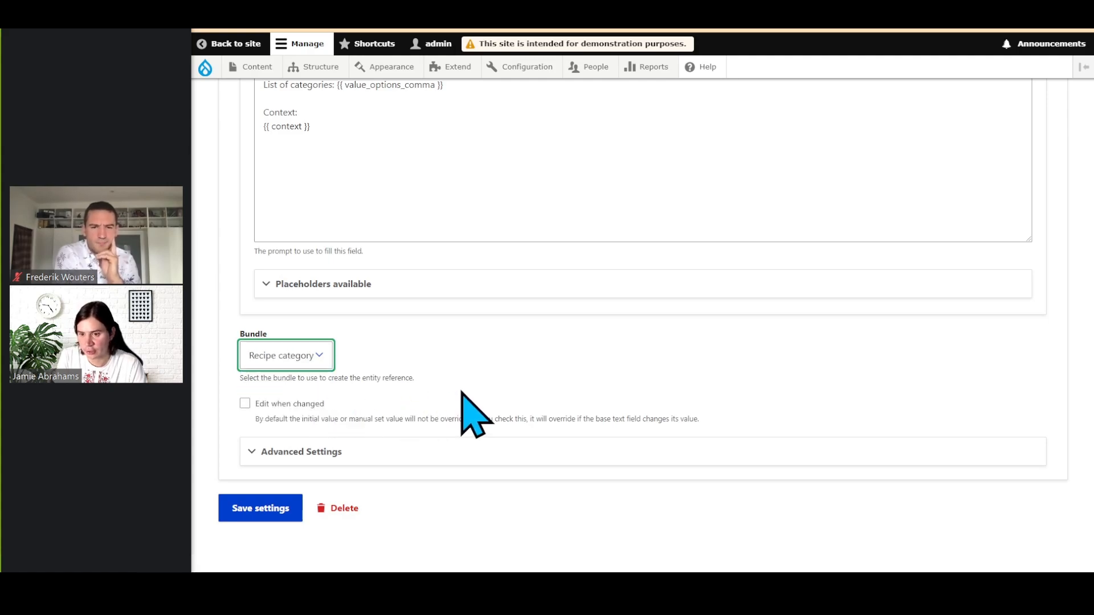
Set the automator worker to Batch in the automator's advanced settings
left_click(375, 447)
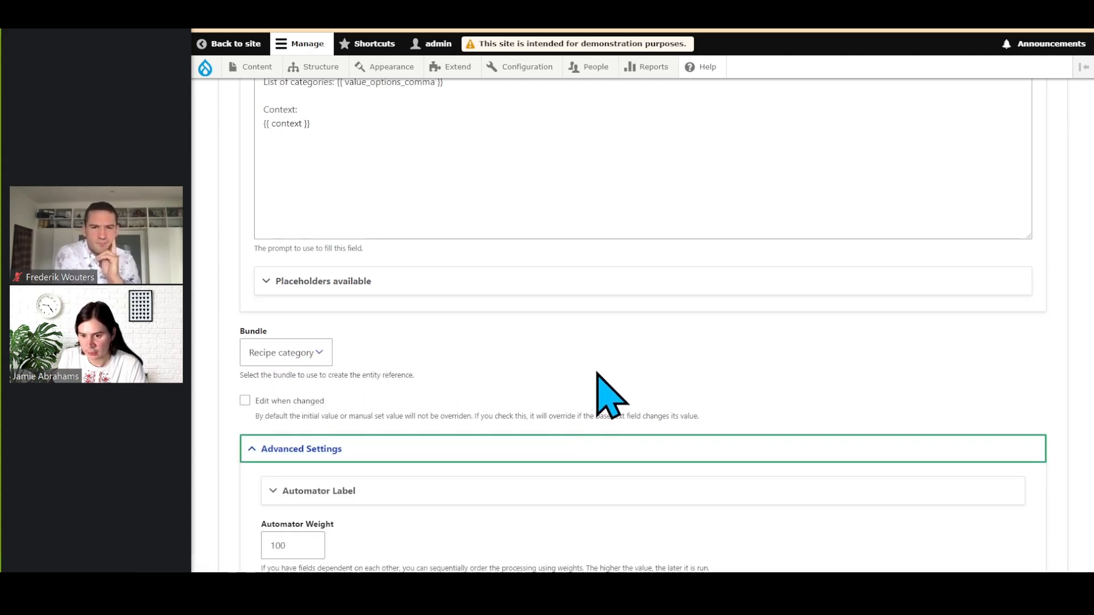
scroll(610, 391, "down", 5)
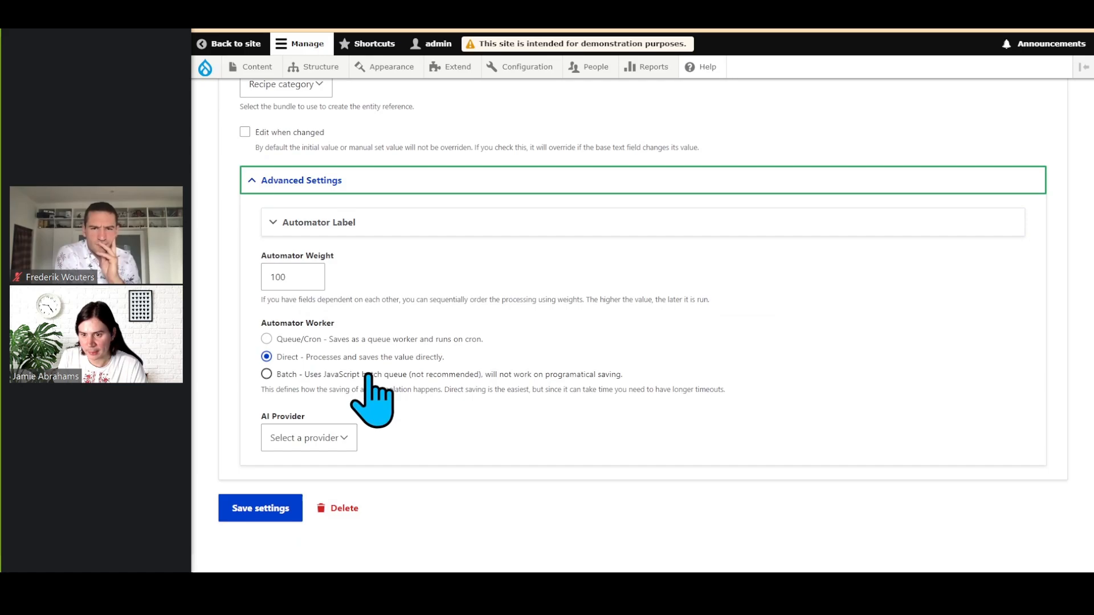
left_click(325, 374)
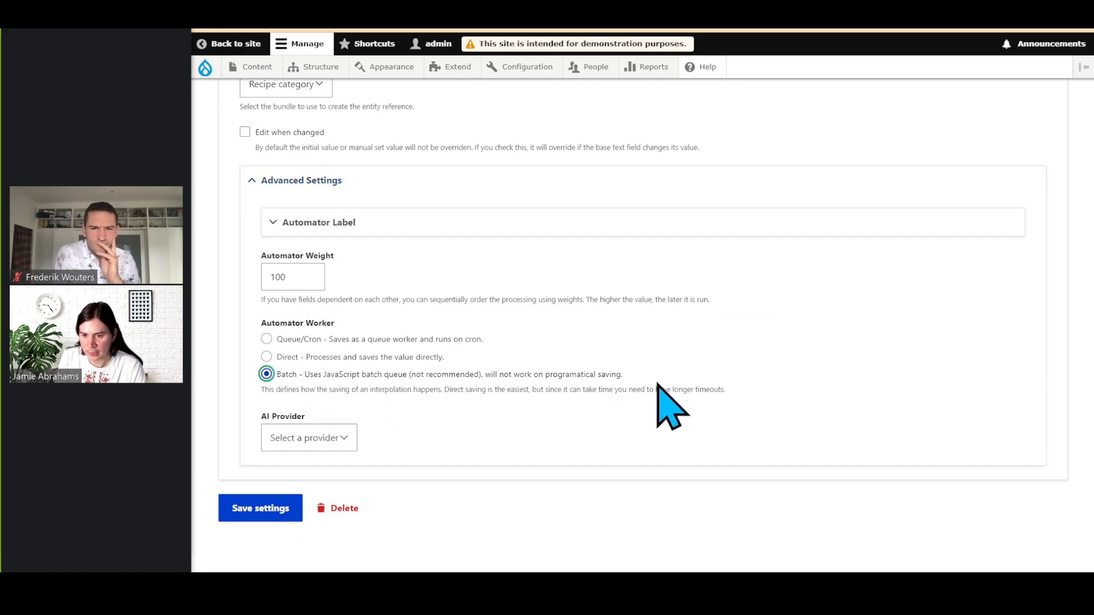
Choose OpenAI as the AI provider with the gpt-4o-mini model and save the Recipe category field settings
left_click(345, 440)
left_click(359, 470)
scroll(567, 505, "down", 6)
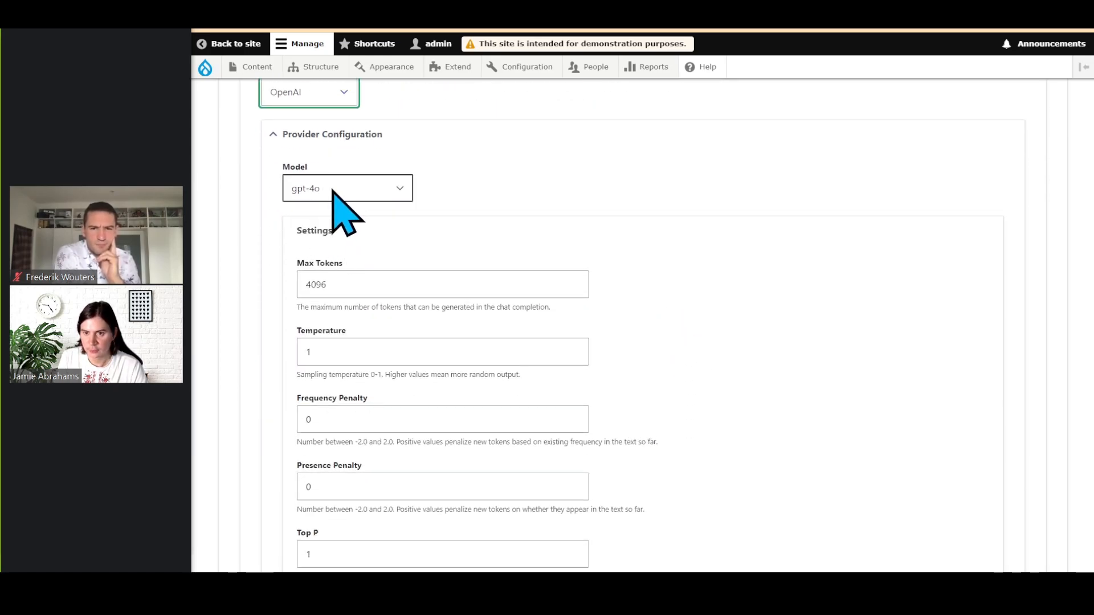
scroll(742, 416, "down", 3)
scroll(751, 439, "up", 3)
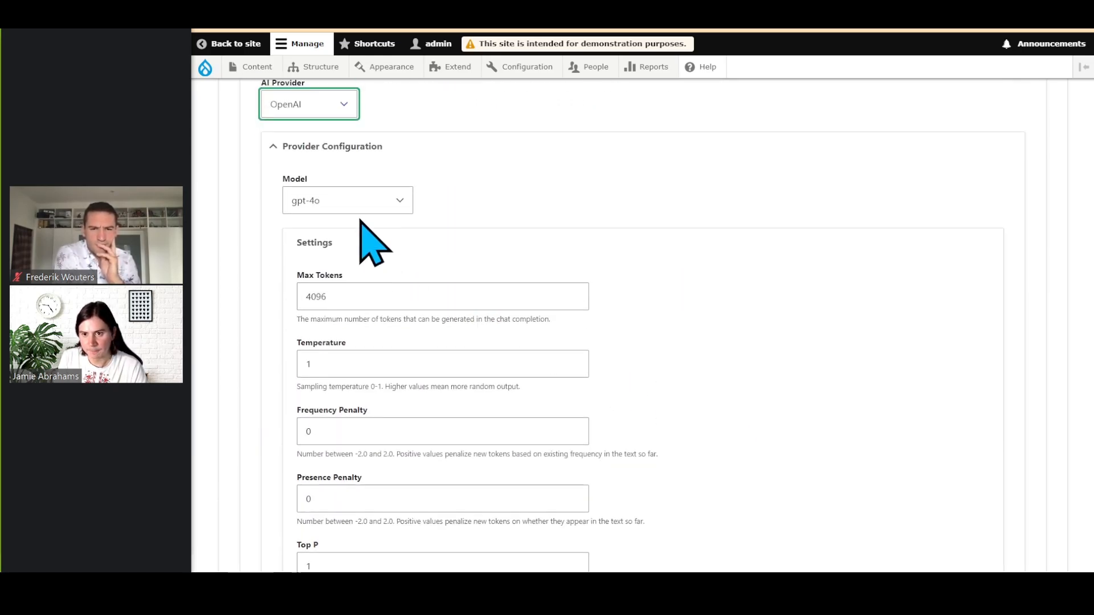
left_click(365, 205)
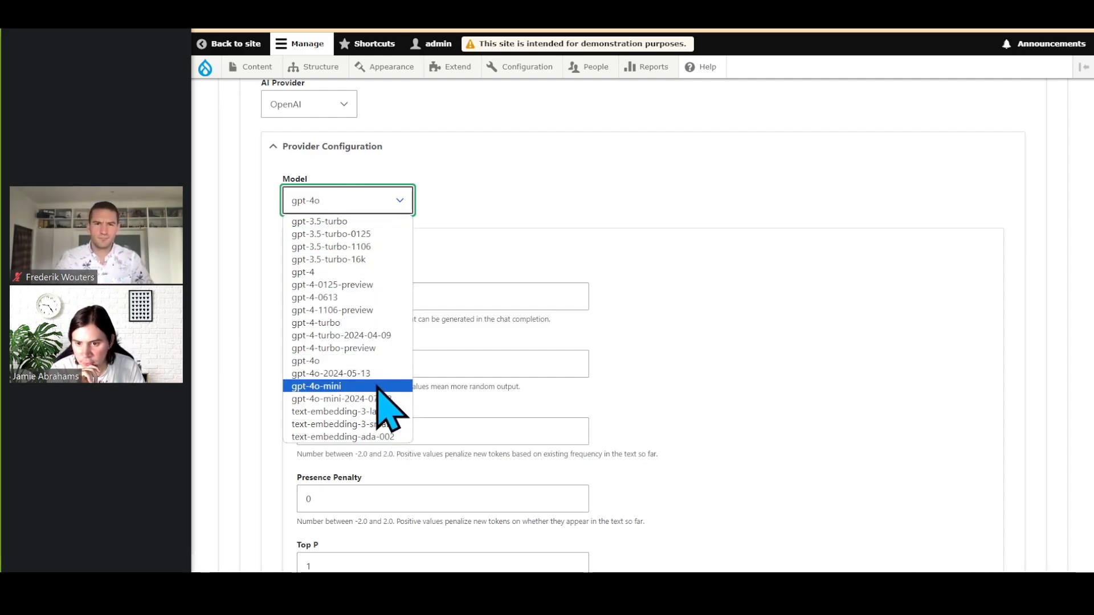
left_click(393, 387)
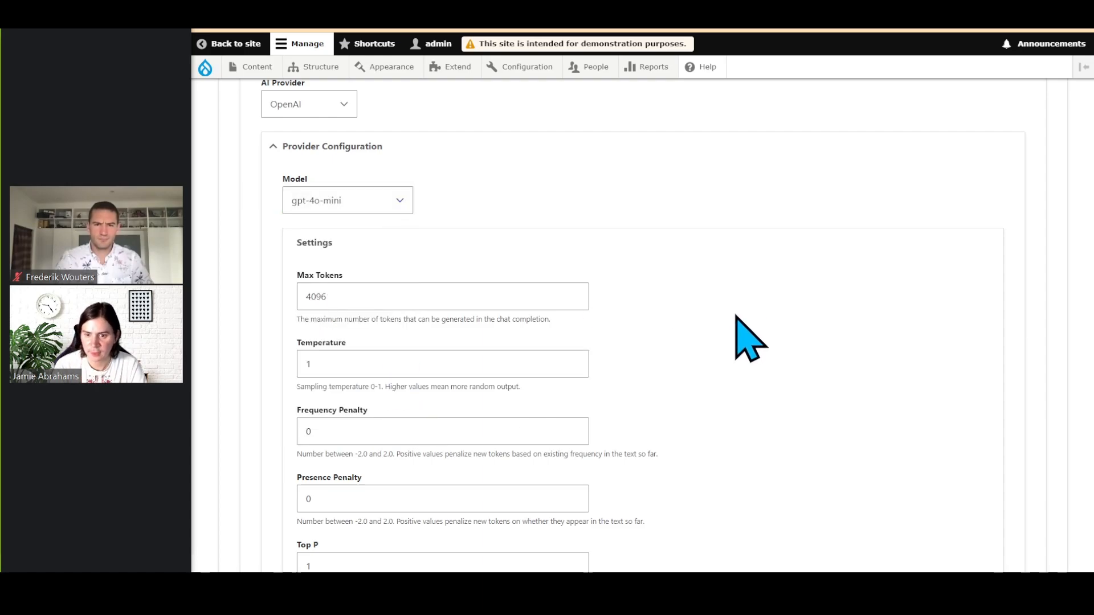
scroll(741, 329, "down", 3)
left_click(259, 509)
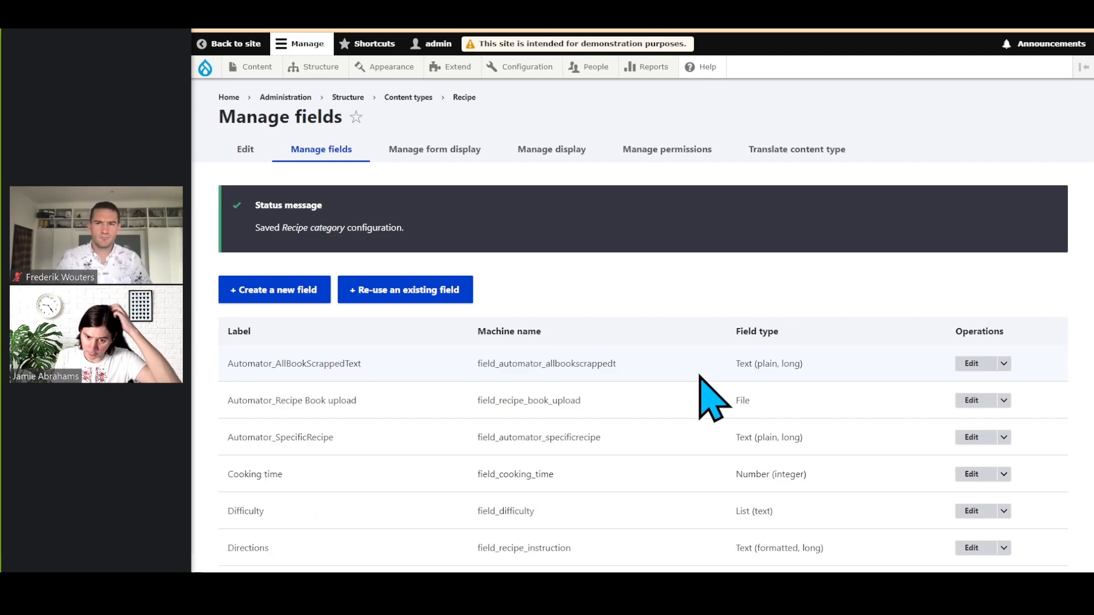
Open the EGGPLANT & CHICKEN PIZZA recipe for editing and save it with no category selected to run the Recipe category automator
left_click(855, 22)
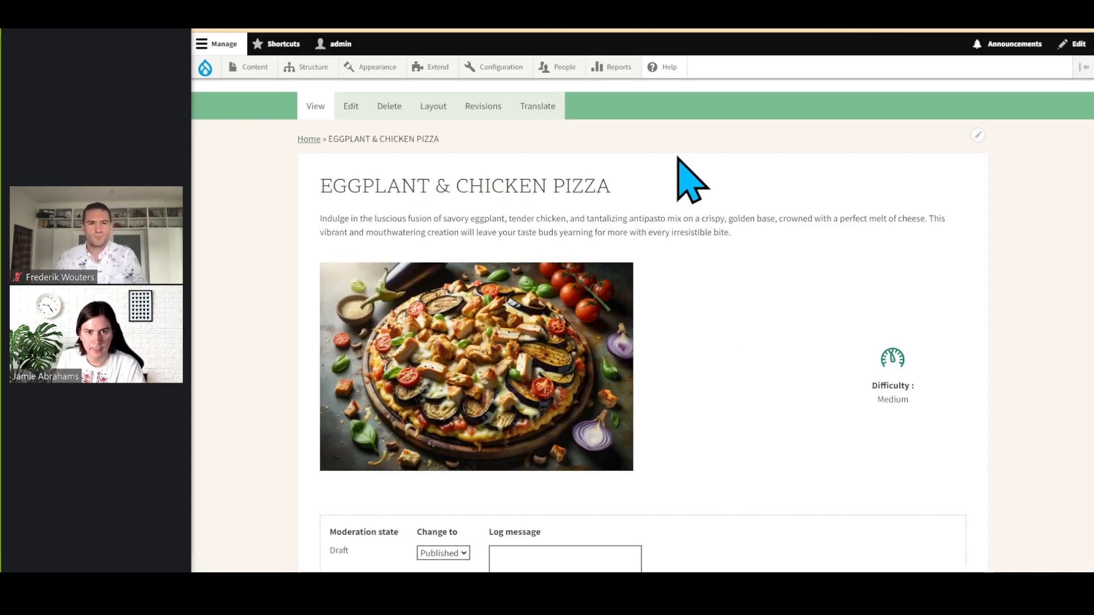
left_click(346, 104)
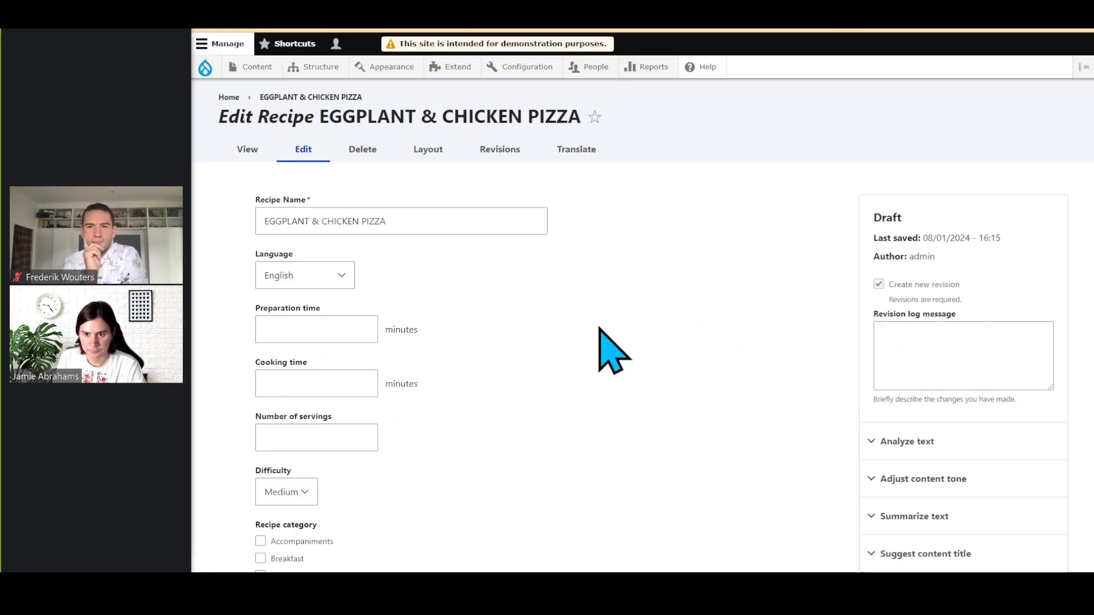
scroll(606, 346, "down", 4)
scroll(593, 376, "down", 12)
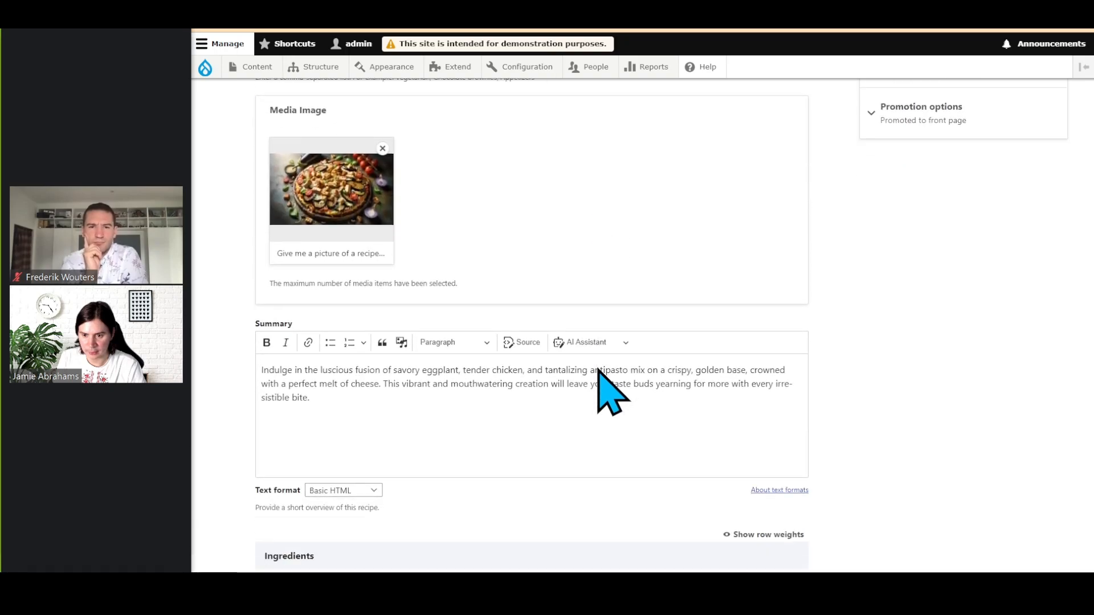
scroll(610, 382, "down", 7)
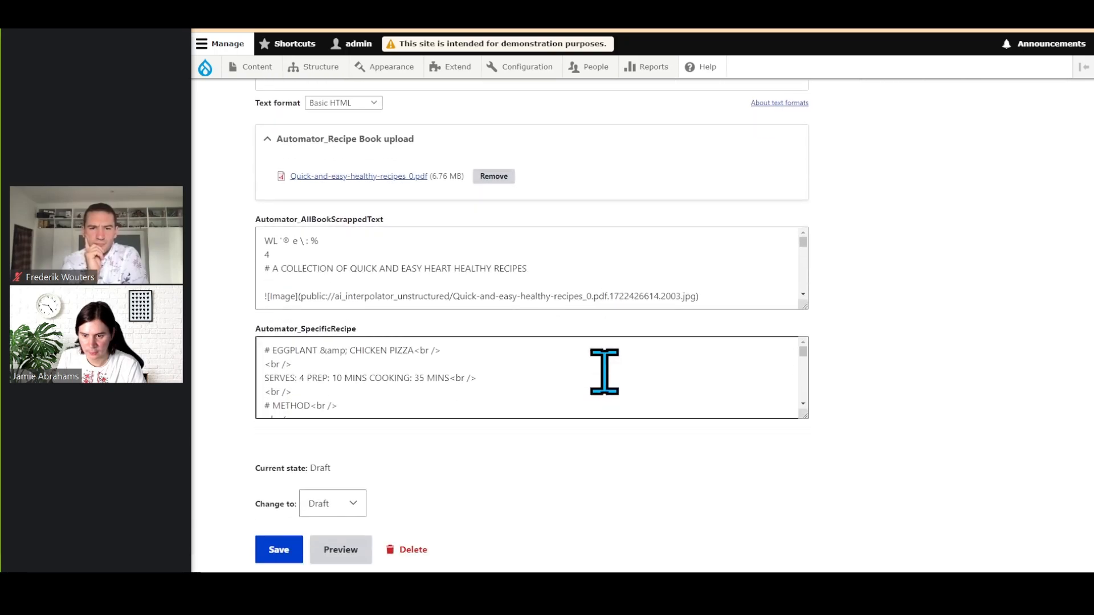
scroll(906, 433, "up", 4)
scroll(890, 413, "up", 10)
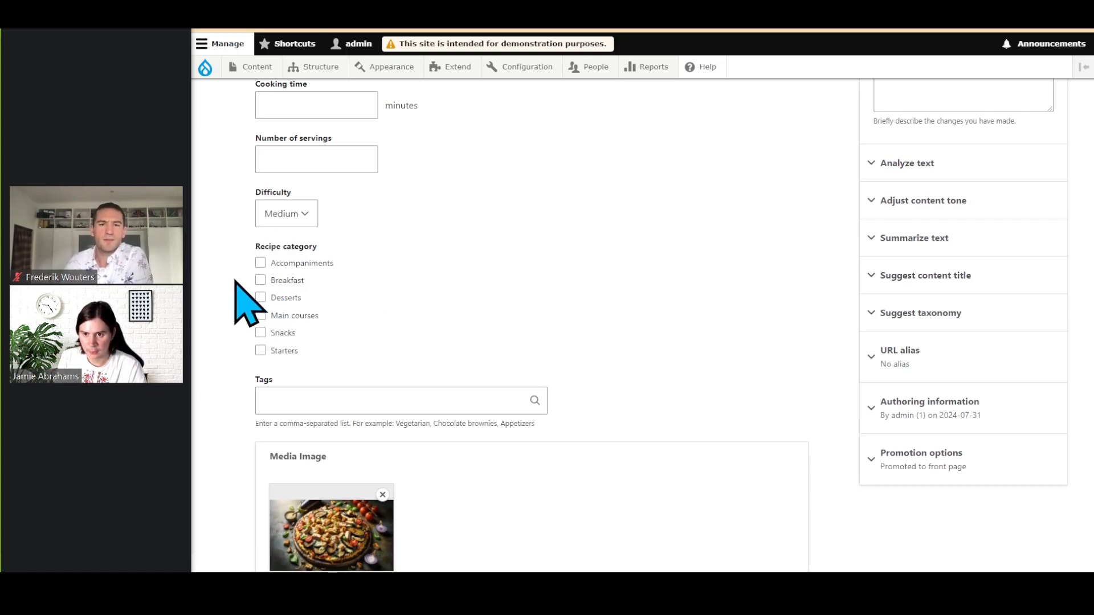
middle_click(586, 237)
left_click(282, 496)
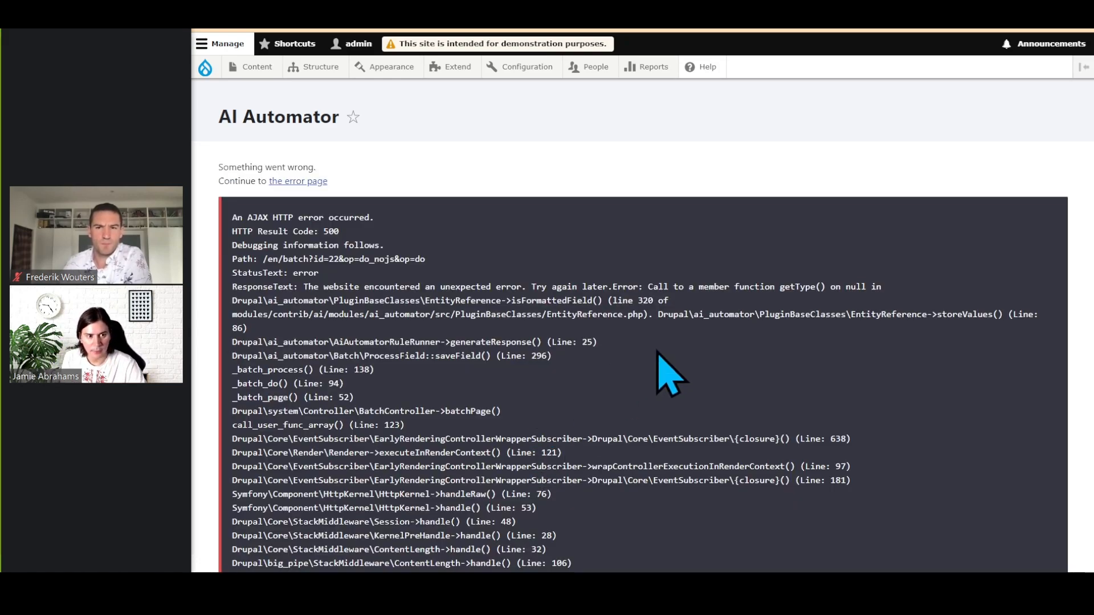
scroll(741, 392, "down", 4)
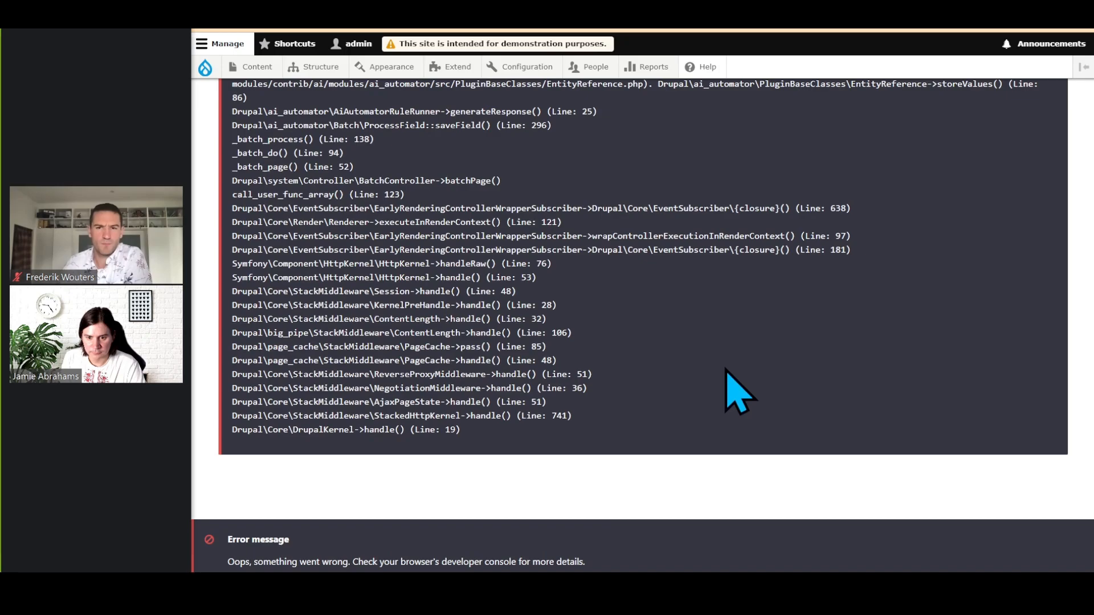
scroll(735, 404, "up", 4)
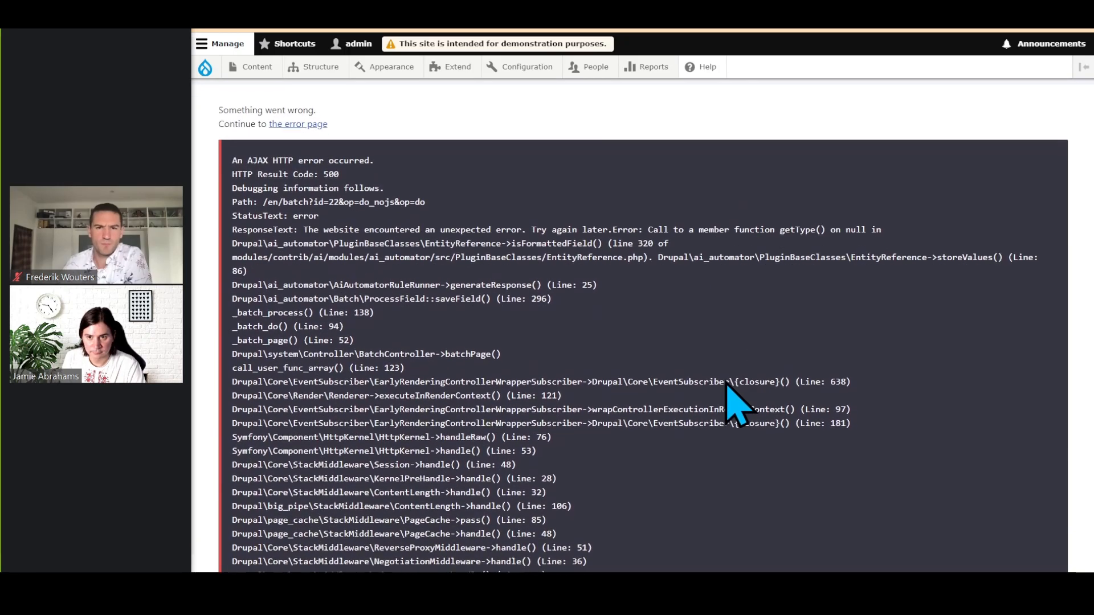
scroll(440, 292, "up", 1)
Open the Recipe category field settings of the Recipe content type and set the allowed number of values to Unlimited
left_click(797, 6)
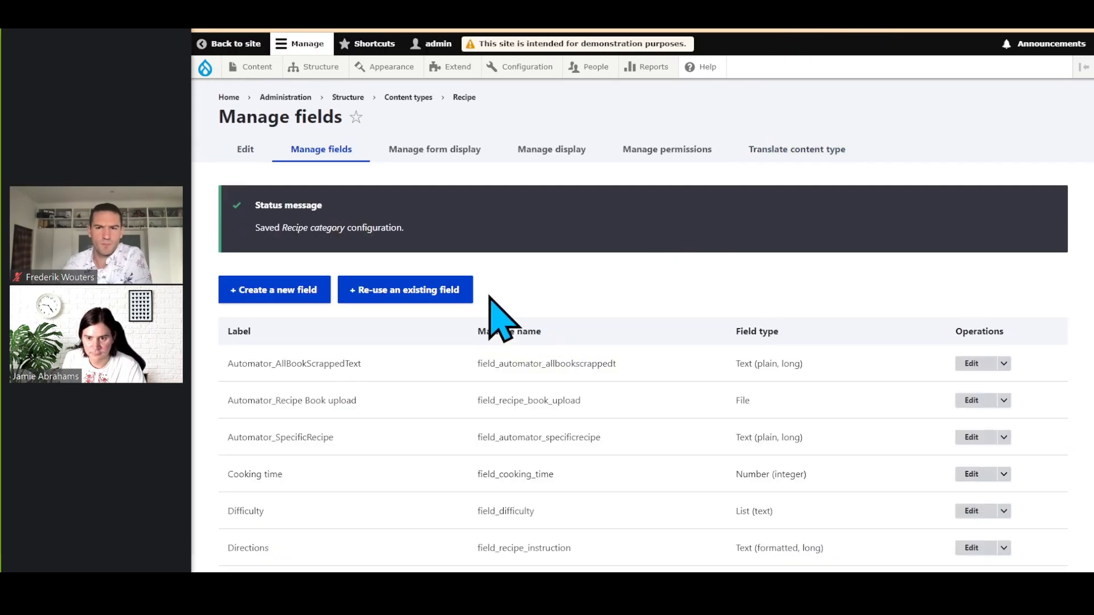
scroll(657, 299, "down", 2)
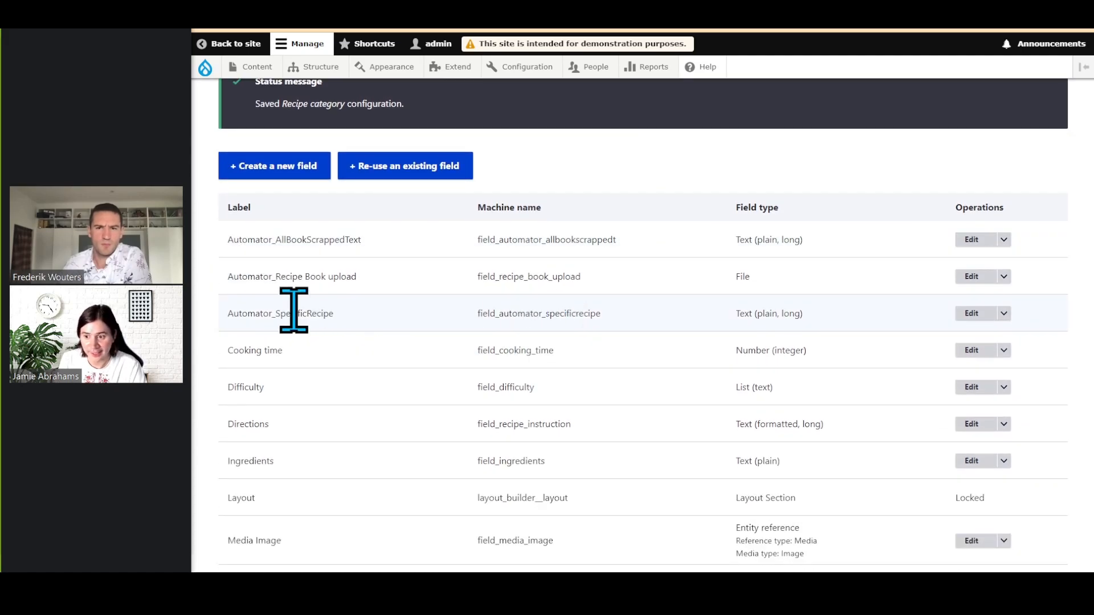
scroll(442, 319, "down", 4)
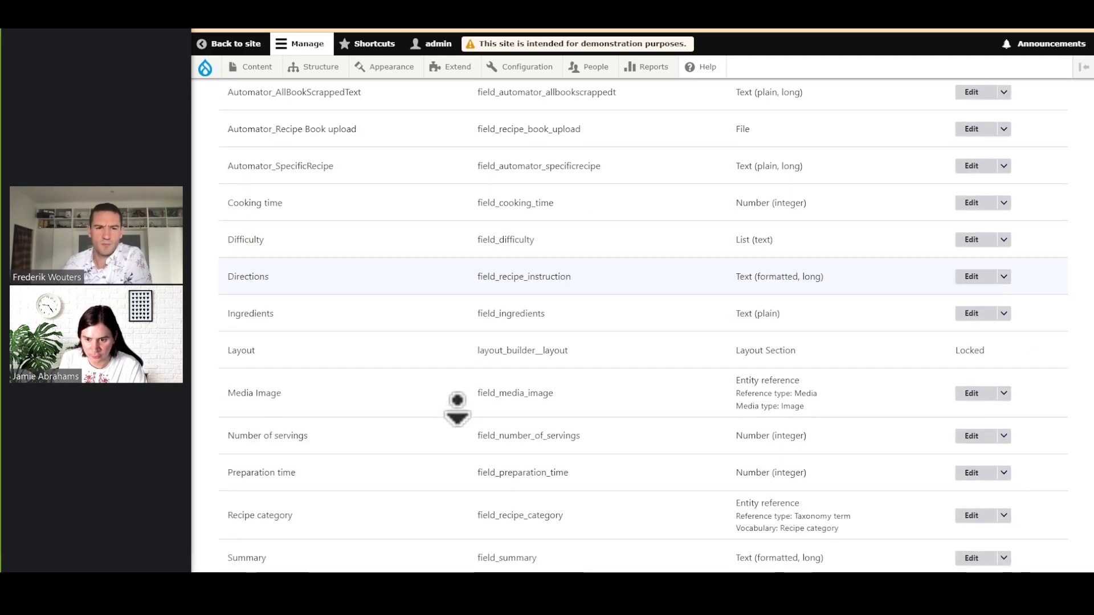
scroll(461, 403, "up", 3)
scroll(376, 387, "down", 2)
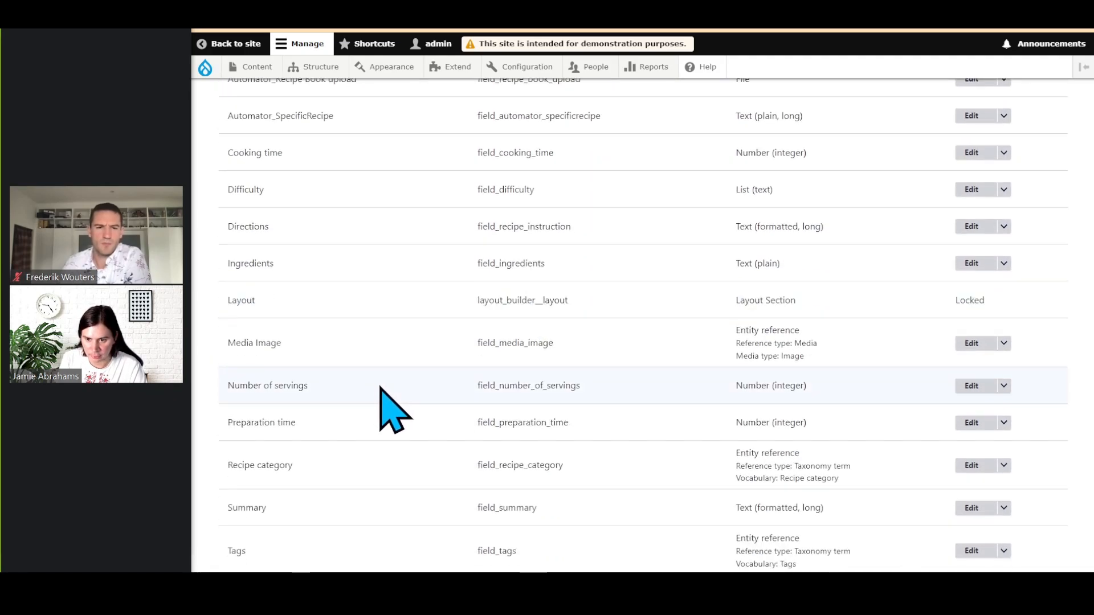
left_click(972, 466)
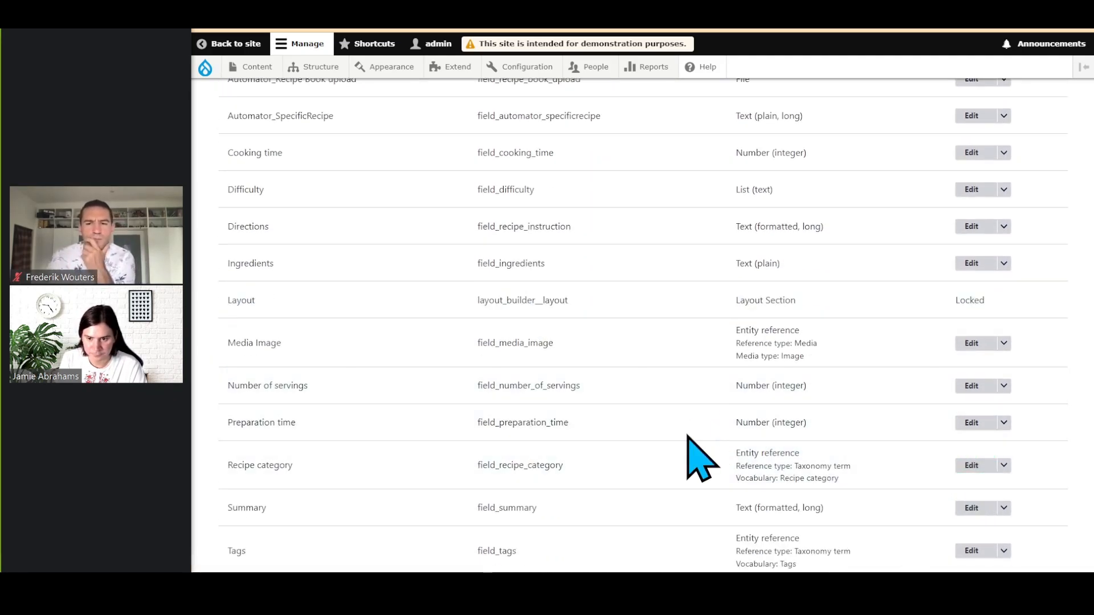
left_click(279, 482)
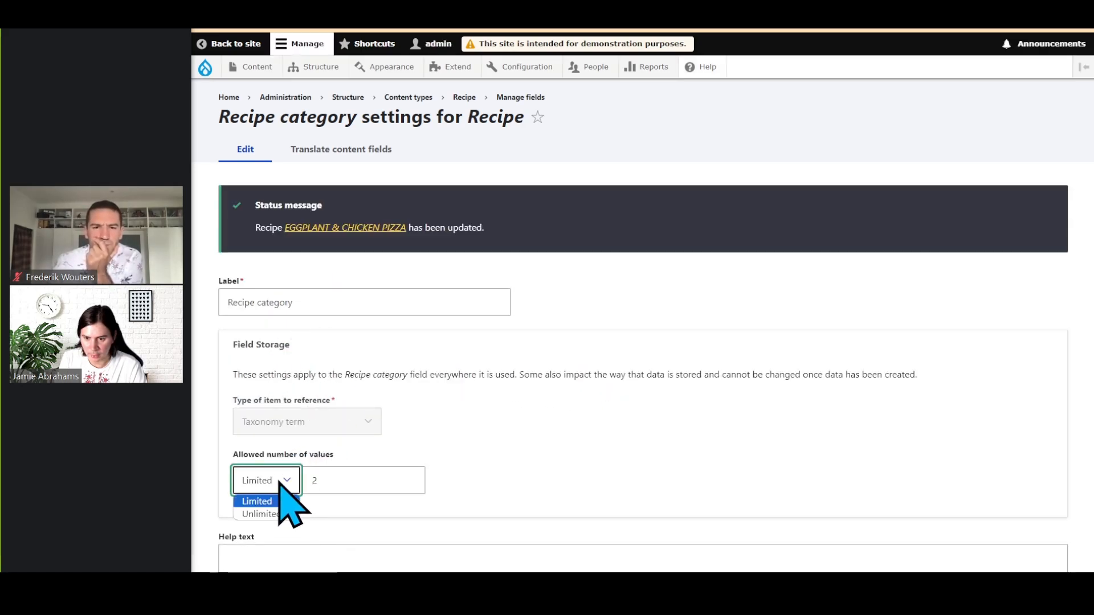
left_click(268, 513)
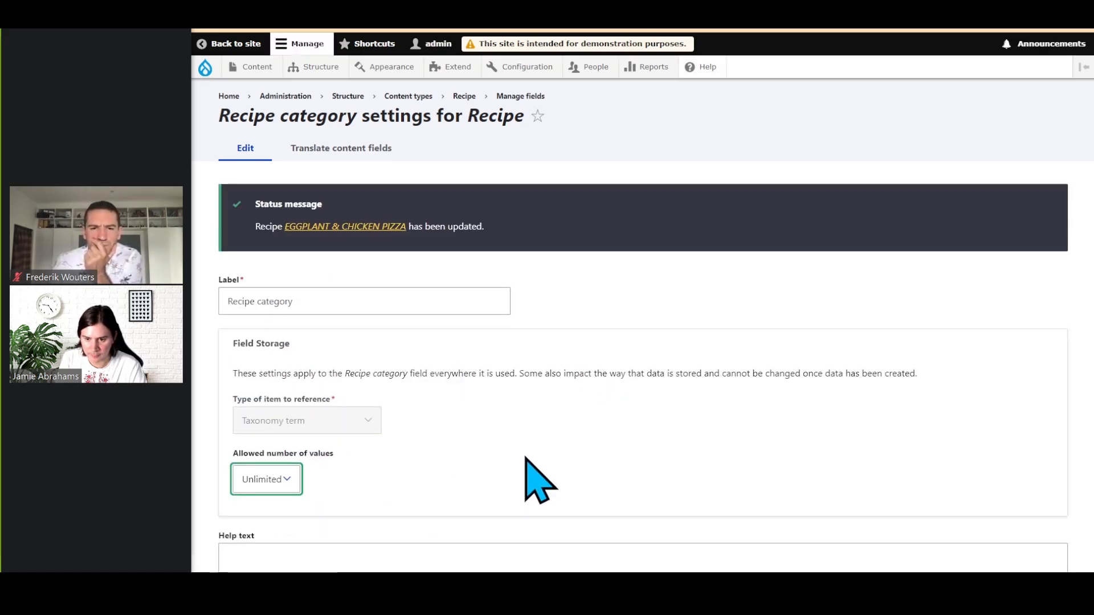
Reset the automator's bundle to Select a bundle and collapse the fields to generate
scroll(536, 473, "down", 7)
scroll(513, 476, "down", 10)
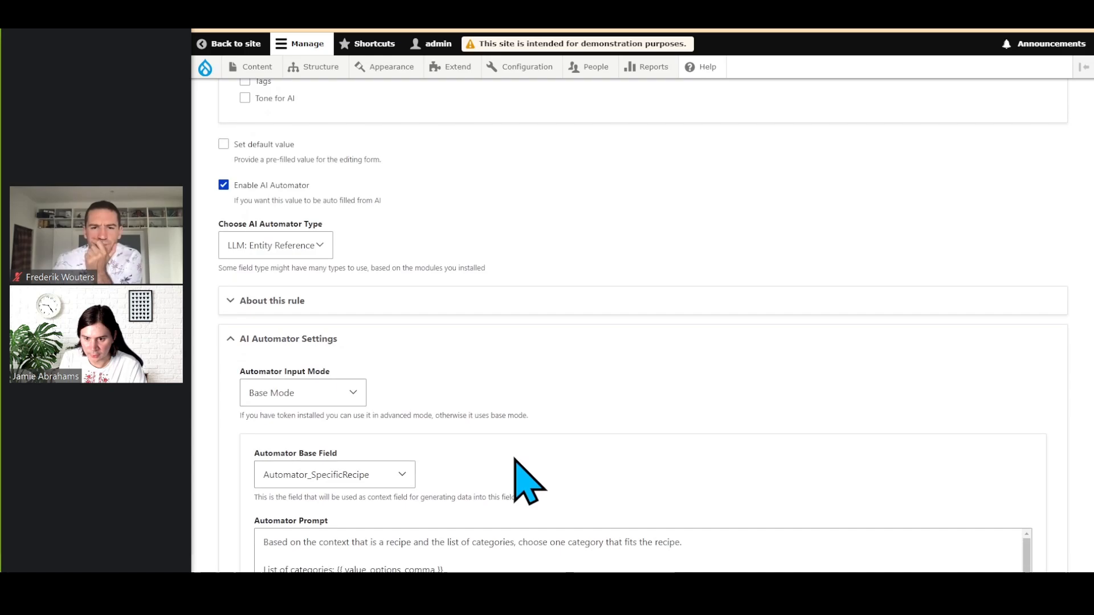
scroll(516, 461, "down", 9)
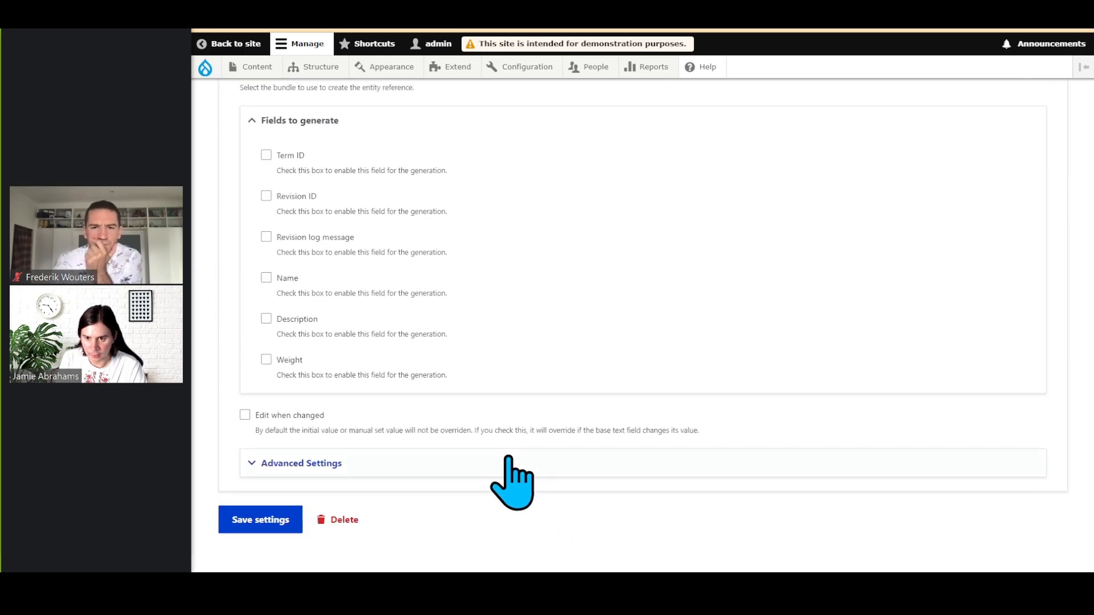
scroll(373, 402, "up", 1)
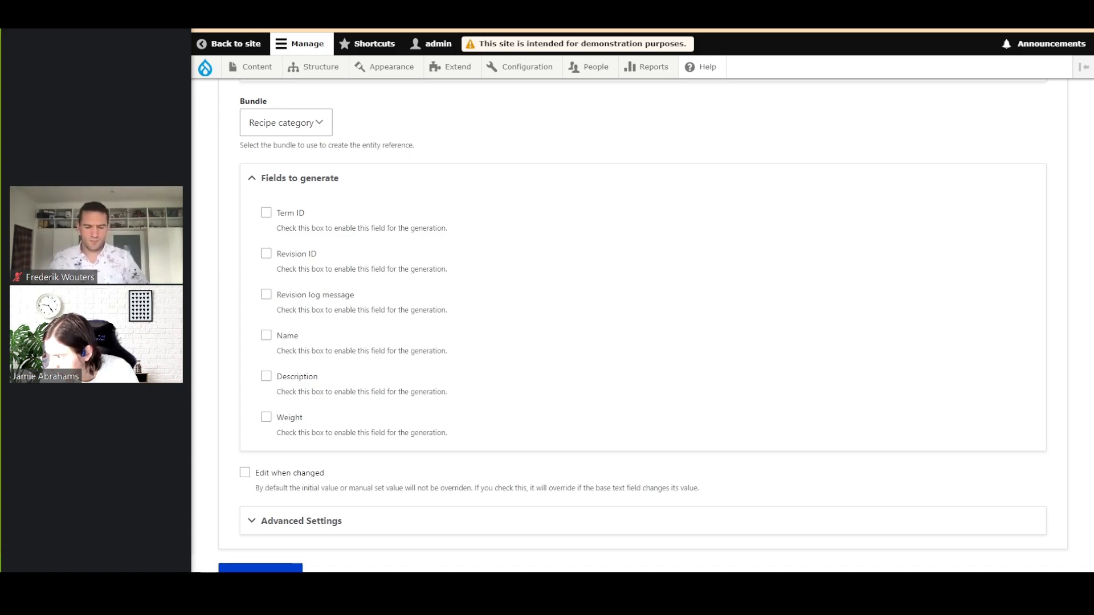
scroll(364, 188, "up", 2)
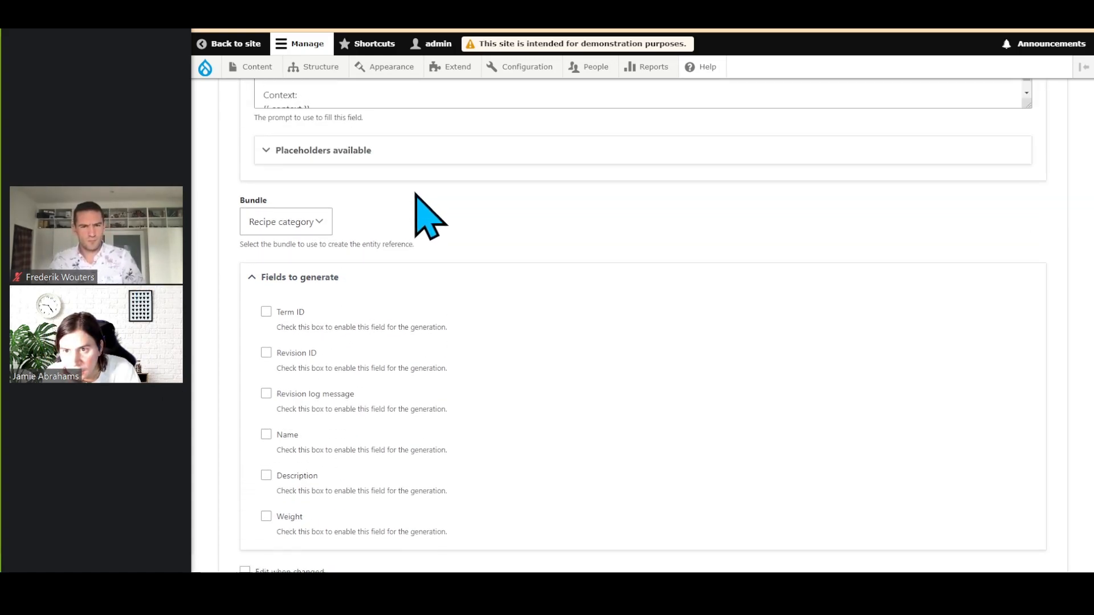
left_click(323, 238)
left_click(479, 261)
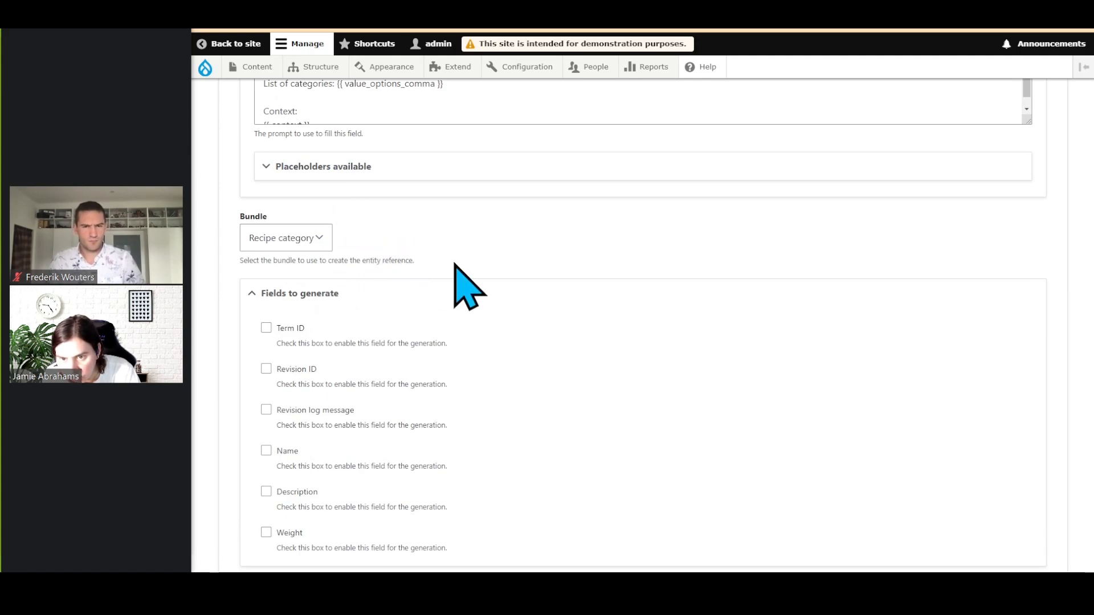
left_click(311, 244)
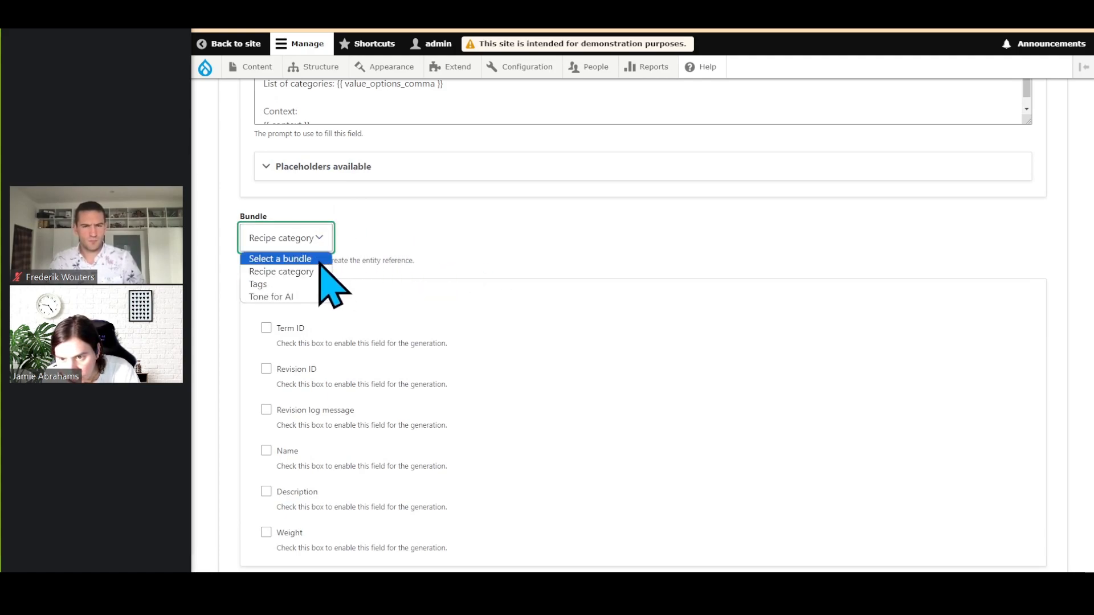
left_click(318, 260)
left_click(279, 293)
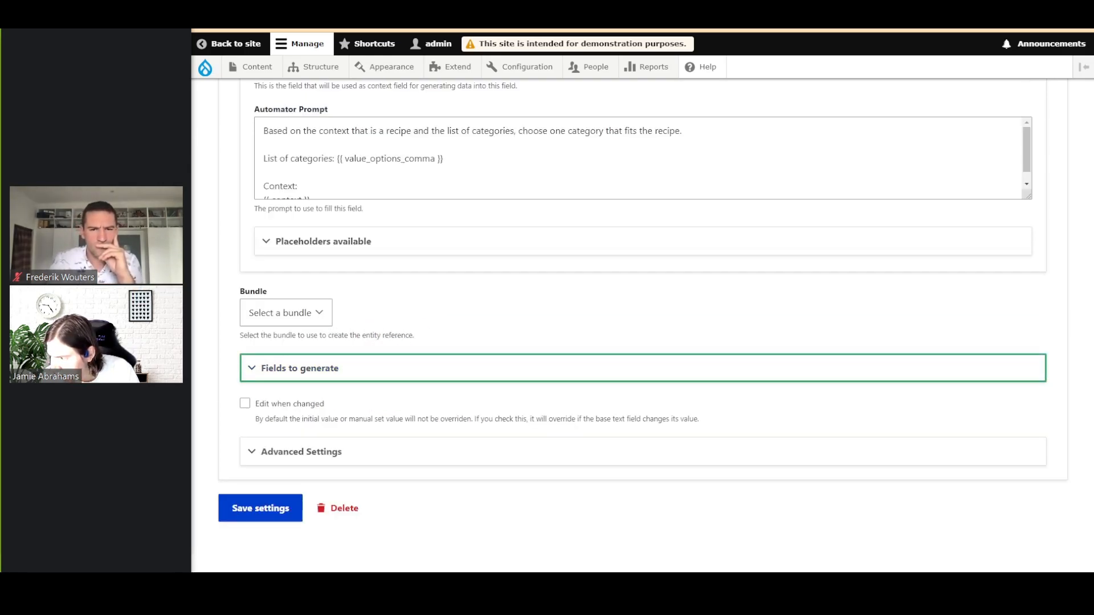
Change the automator's OpenAI model to gpt-4o in its advanced settings
scroll(452, 401, "up", 10)
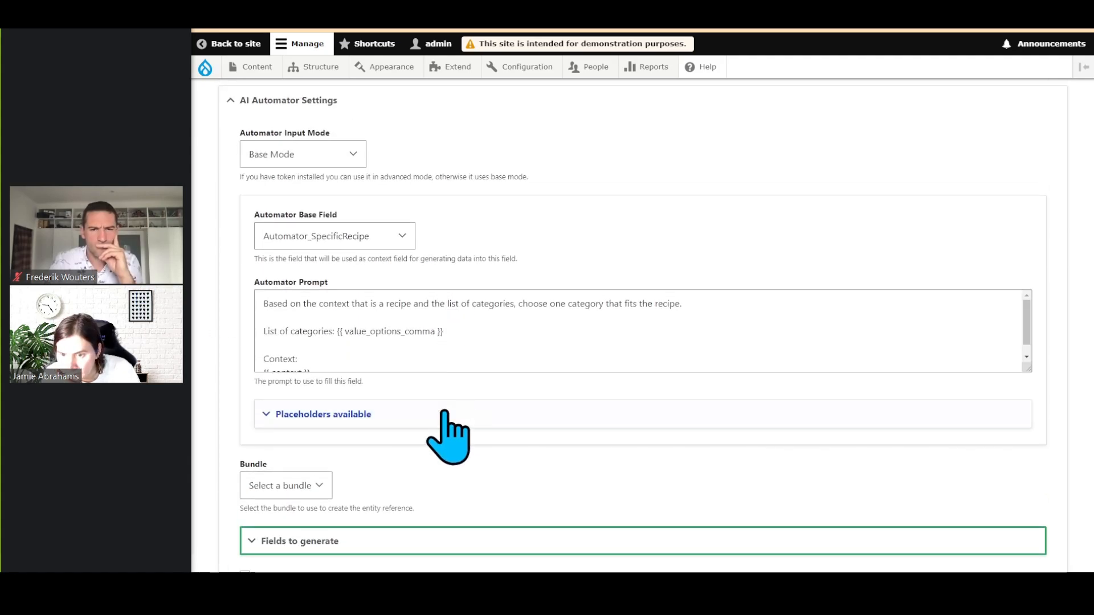
scroll(453, 403, "up", 2)
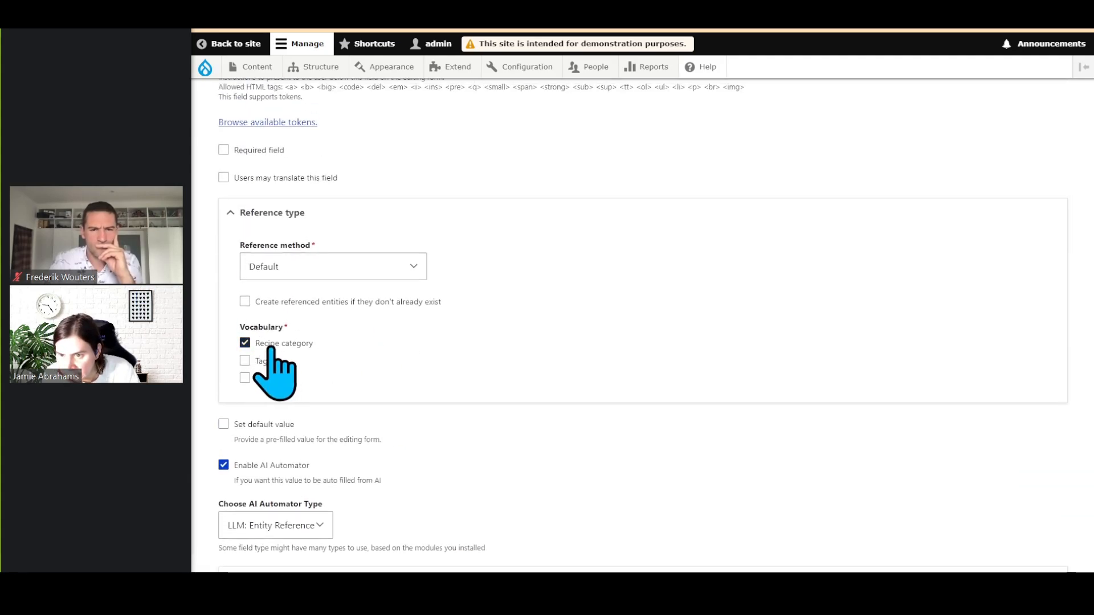
scroll(530, 393, "down", 10)
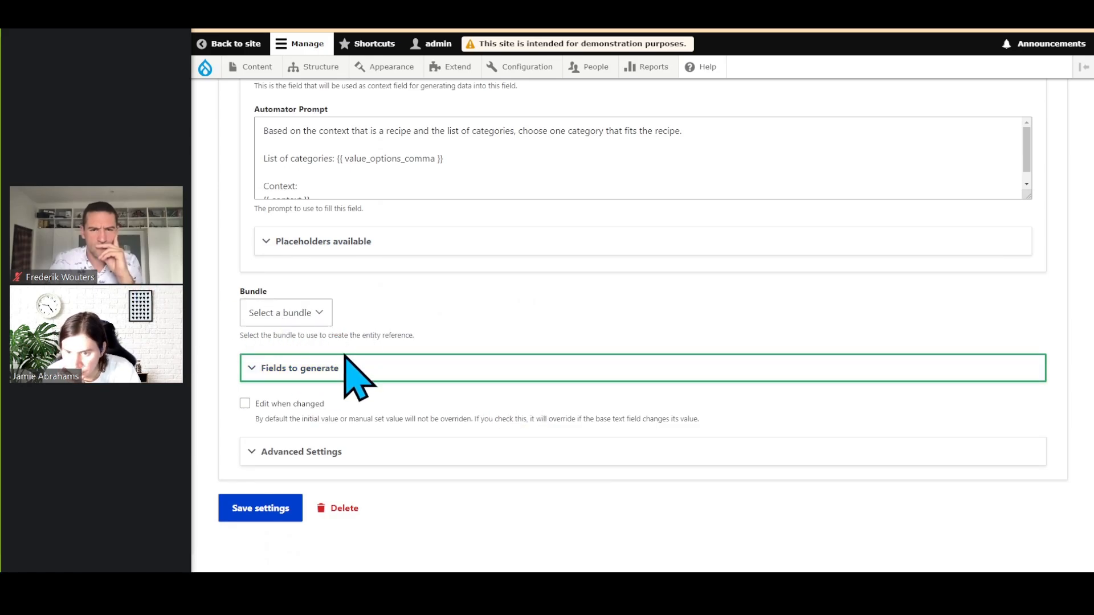
left_click(419, 450)
scroll(450, 445, "down", 5)
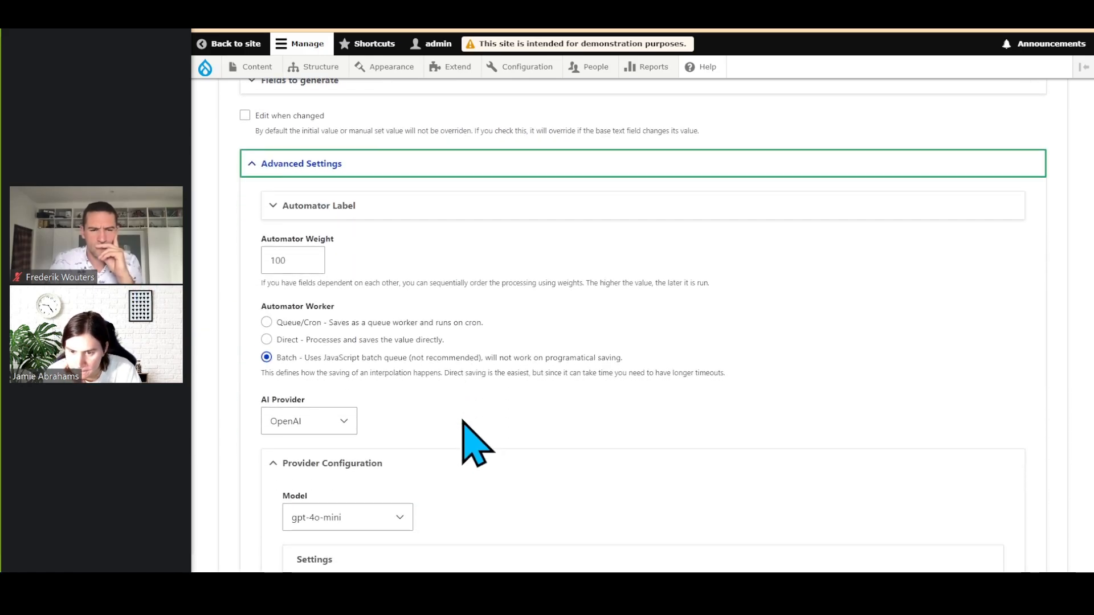
scroll(407, 368, "down", 2)
left_click(379, 402)
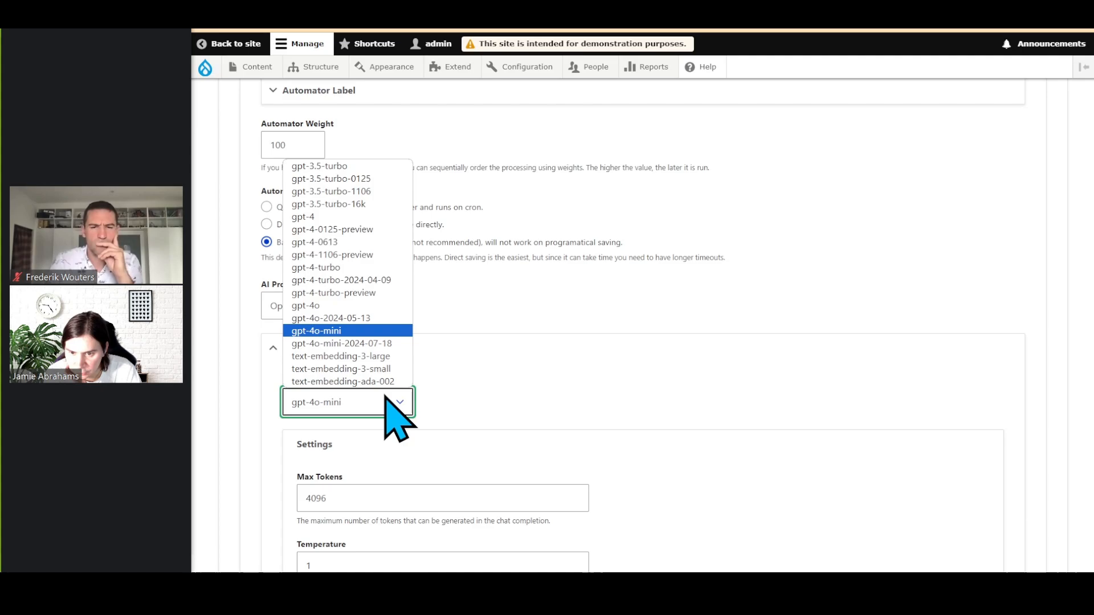
left_click(353, 305)
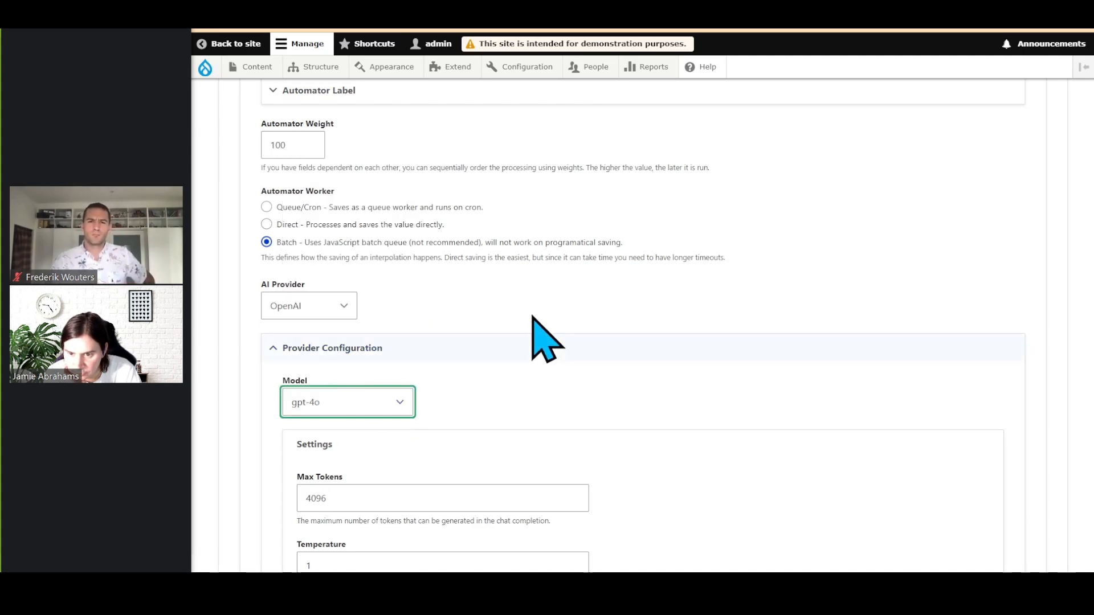
scroll(561, 391, "down", 7)
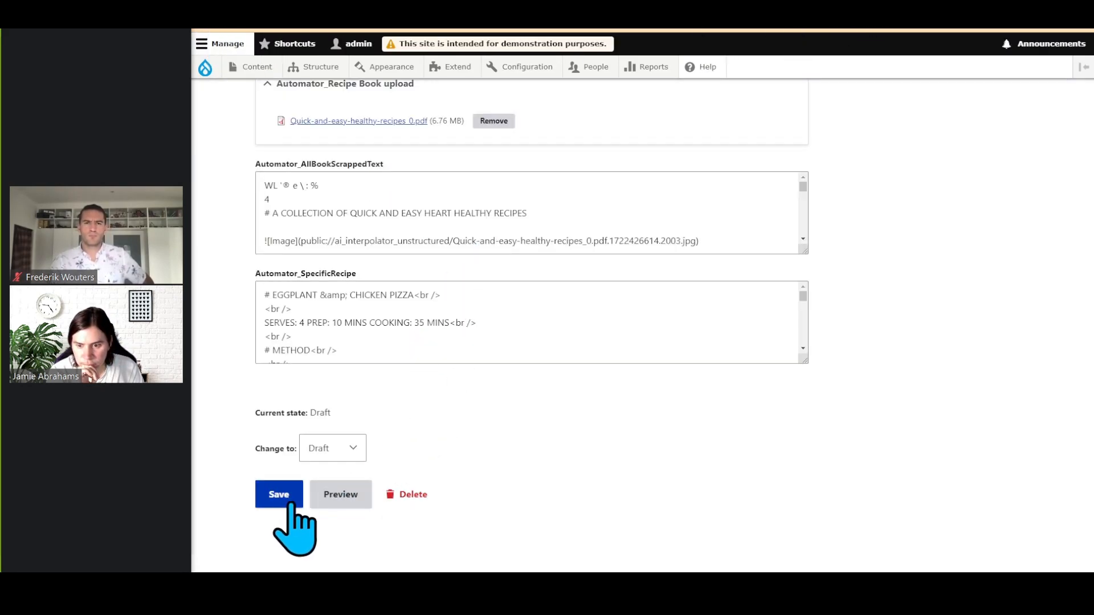
Save the EGGPLANT & CHICKEN PIZZA draft with no recipe category selected to rerun the automator
left_click(280, 497)
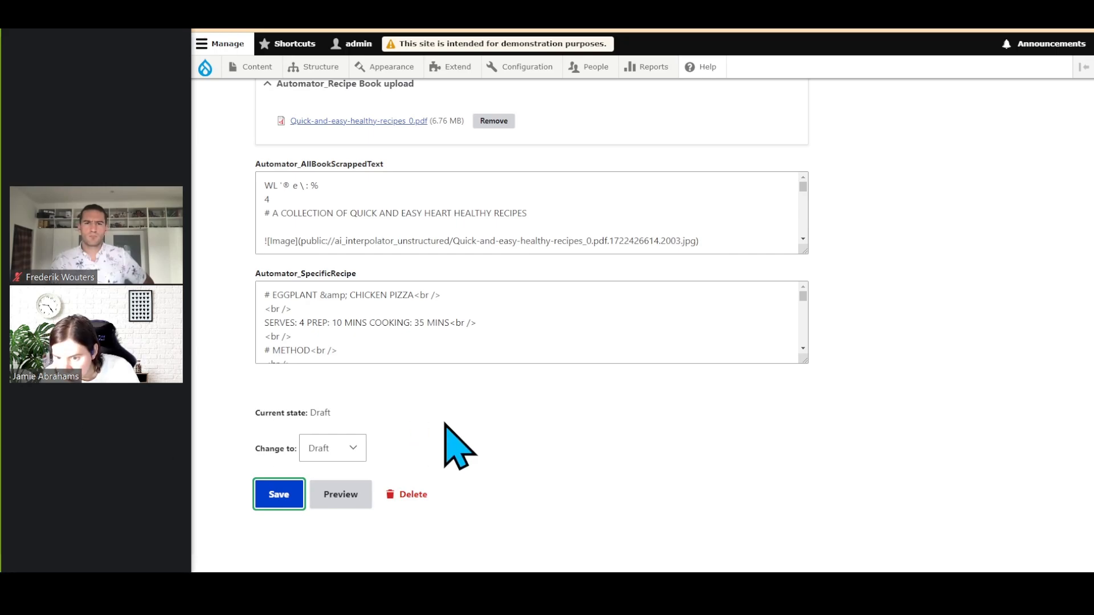
scroll(520, 409, "up", 3)
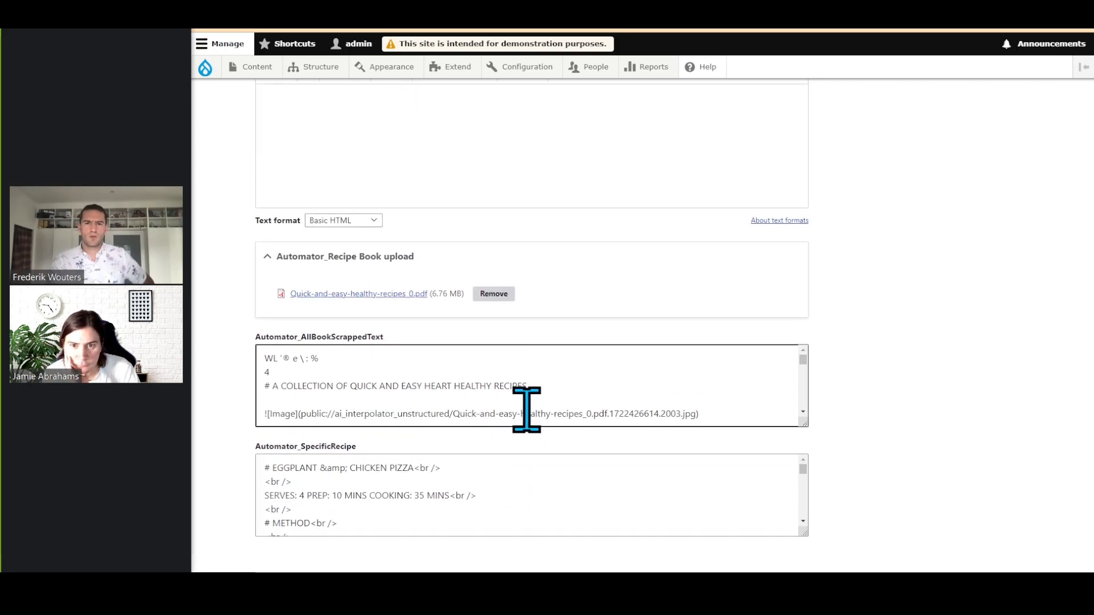
scroll(559, 378, "up", 15)
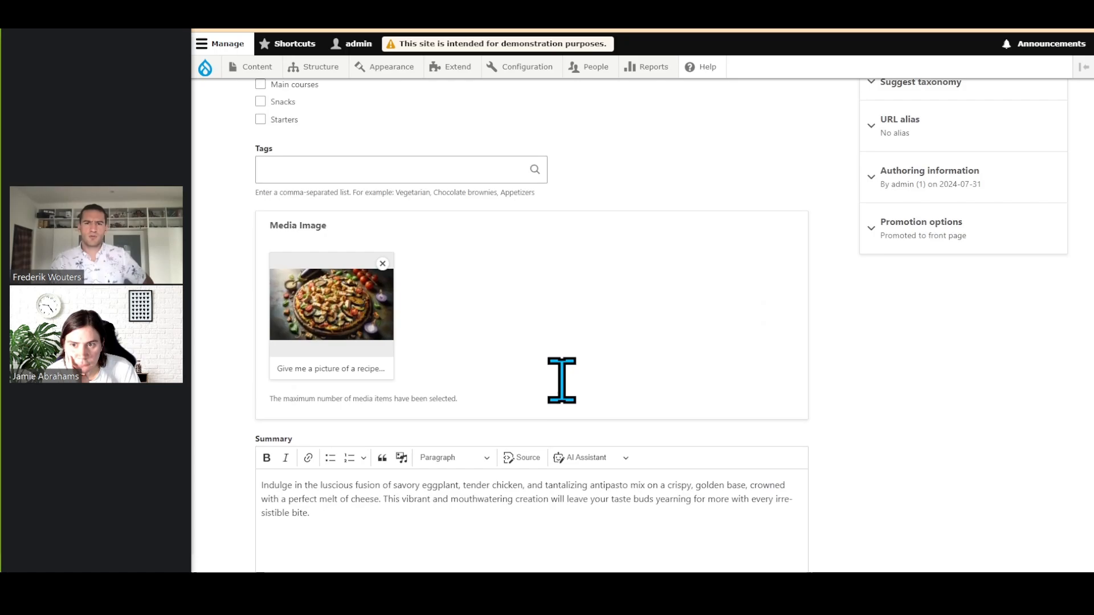
scroll(561, 381, "up", 1)
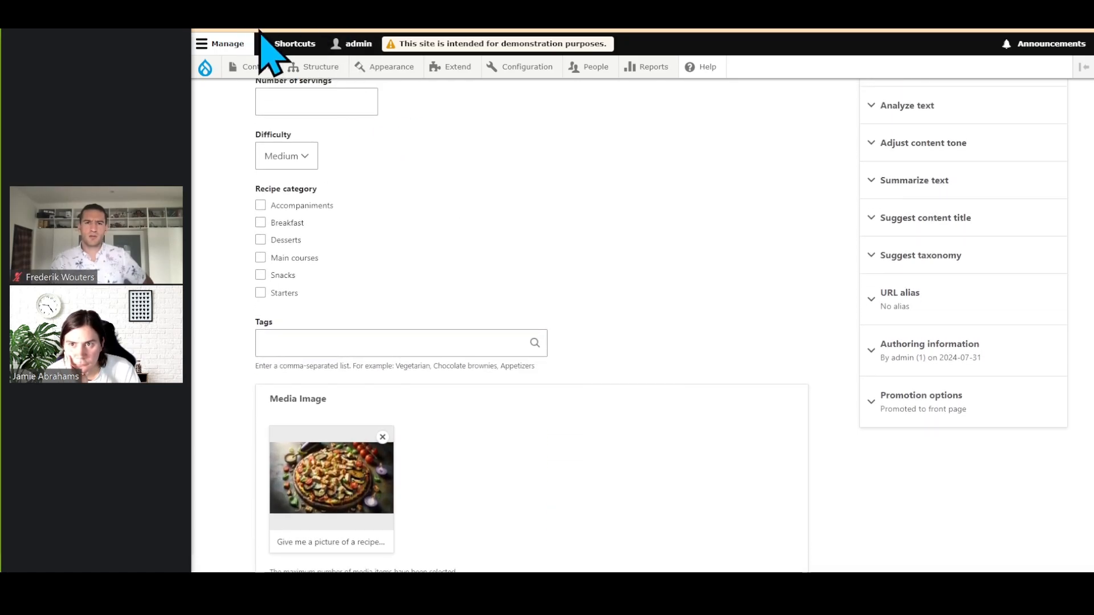
scroll(582, 349, "down", 15)
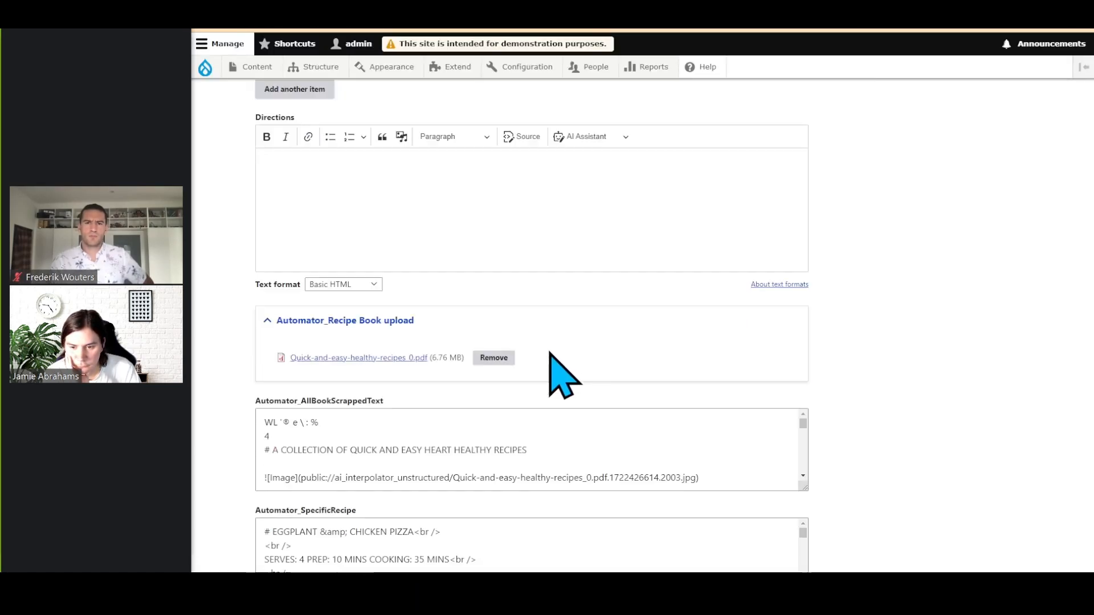
scroll(564, 376, "down", 4)
left_click(288, 494)
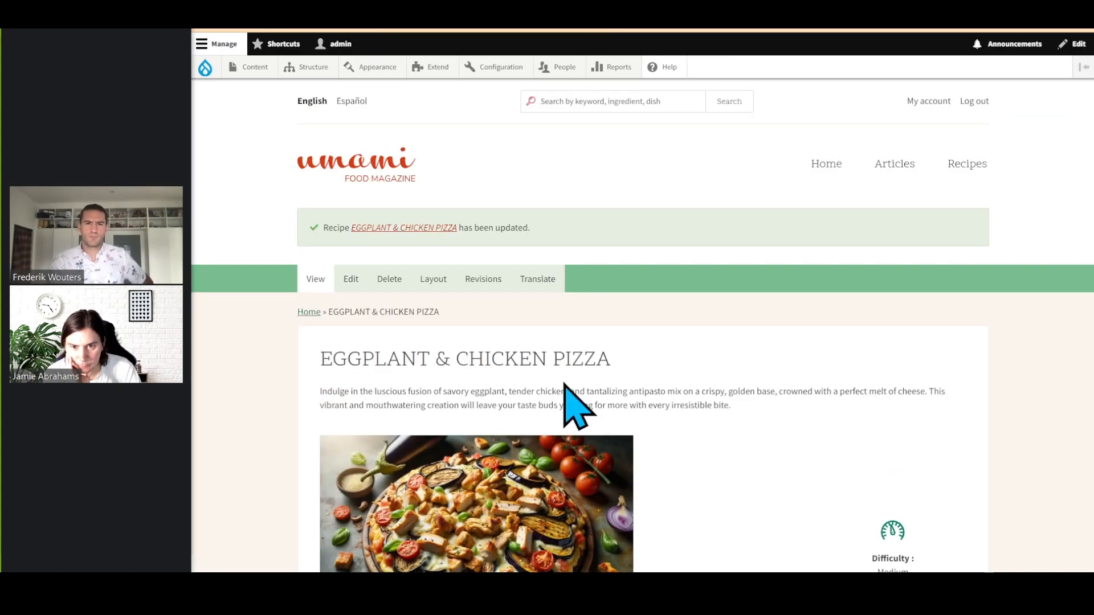
Examine the saved recipe page, then reopen the recipe for editing and check its Recipe category options and Automator_SpecificRecipe text
scroll(701, 377, "down", 7)
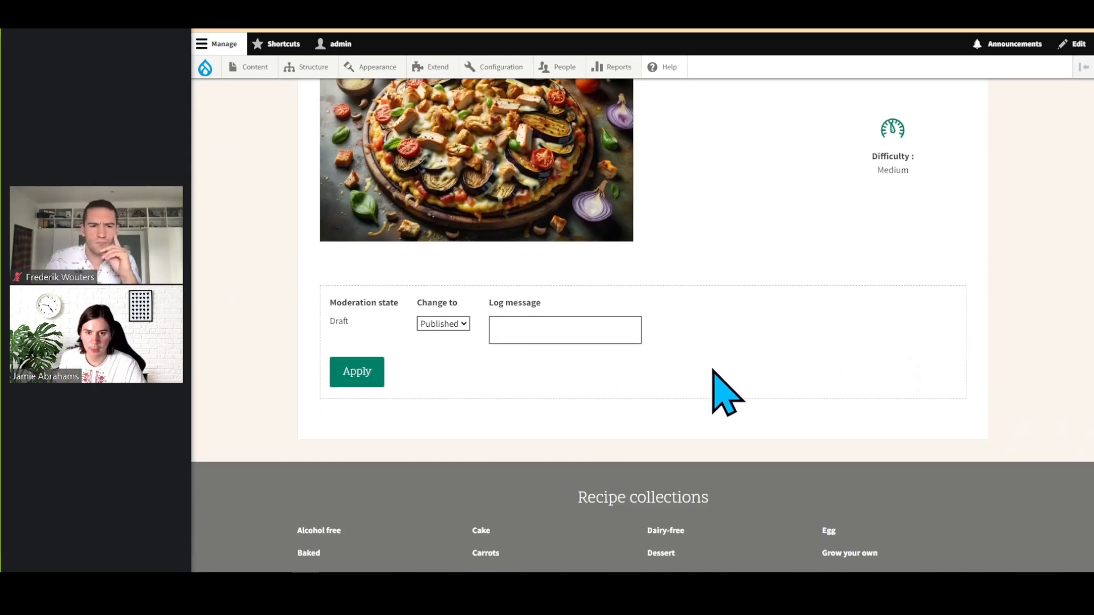
scroll(712, 369, "up", 4)
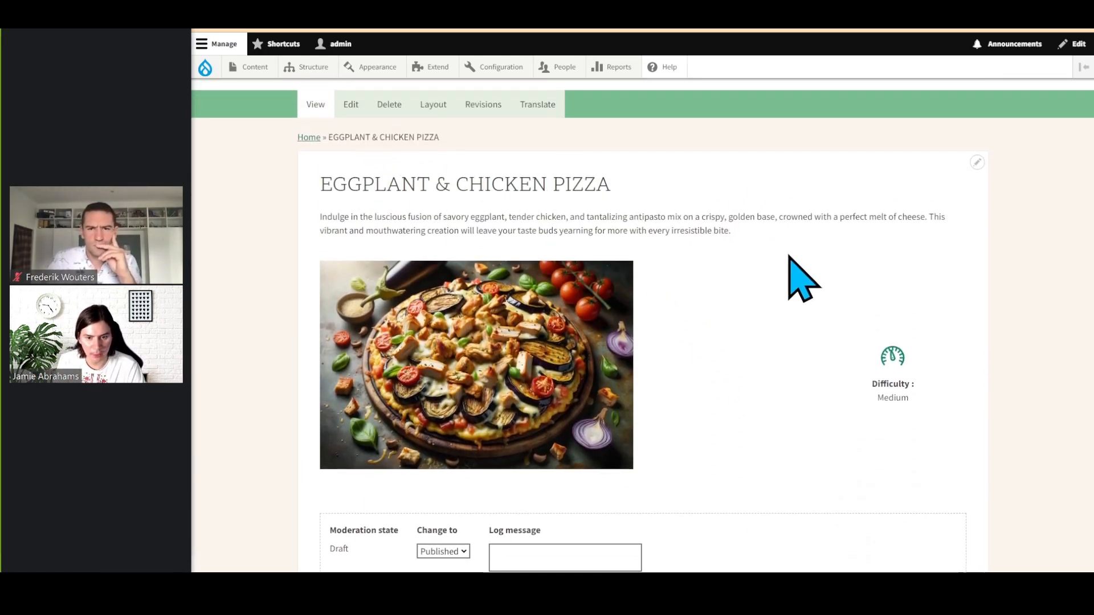
scroll(374, 459, "down", 3)
scroll(481, 435, "up", 4)
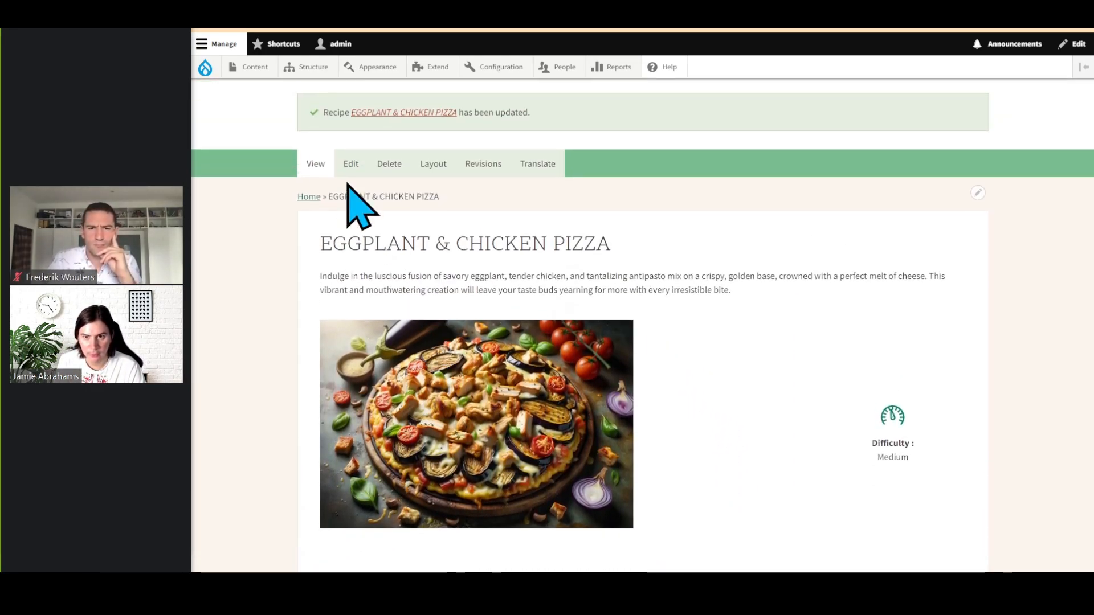
left_click(350, 166)
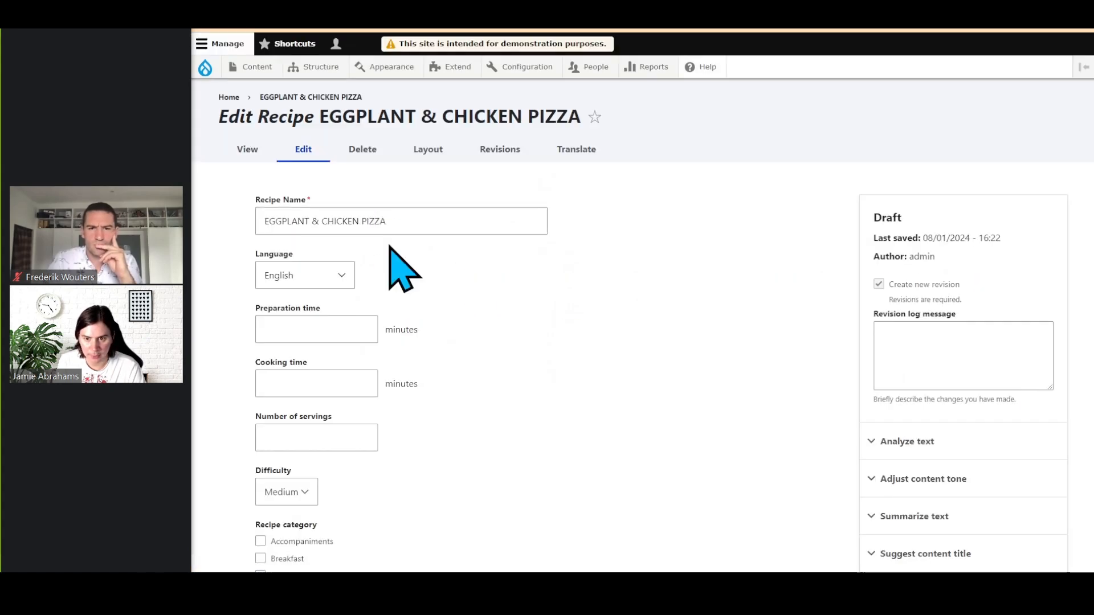
scroll(566, 391, "down", 6)
scroll(547, 360, "down", 4)
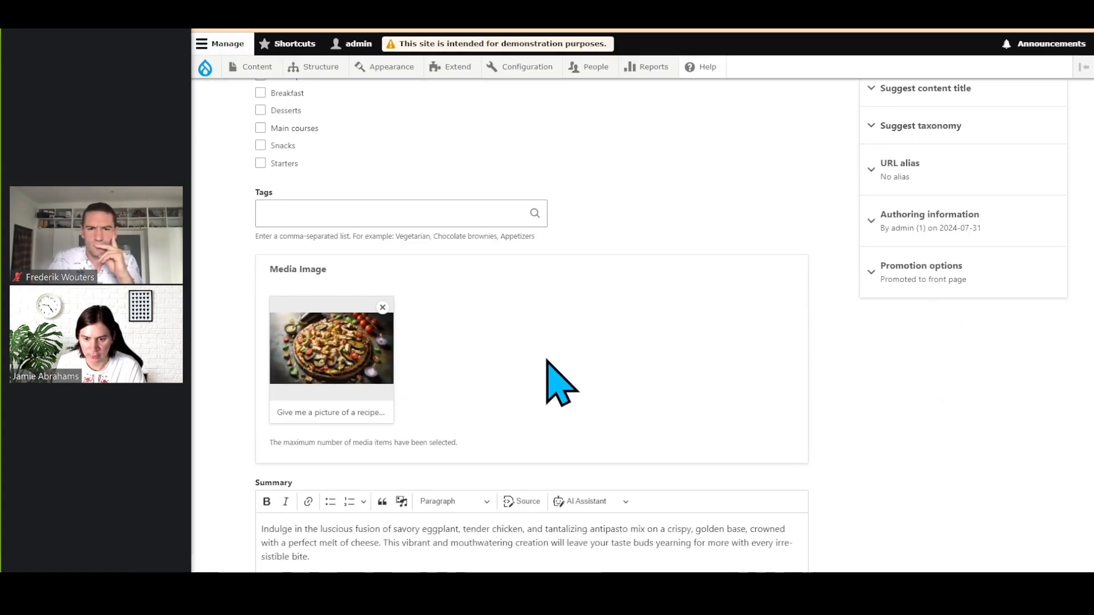
scroll(561, 383, "down", 8)
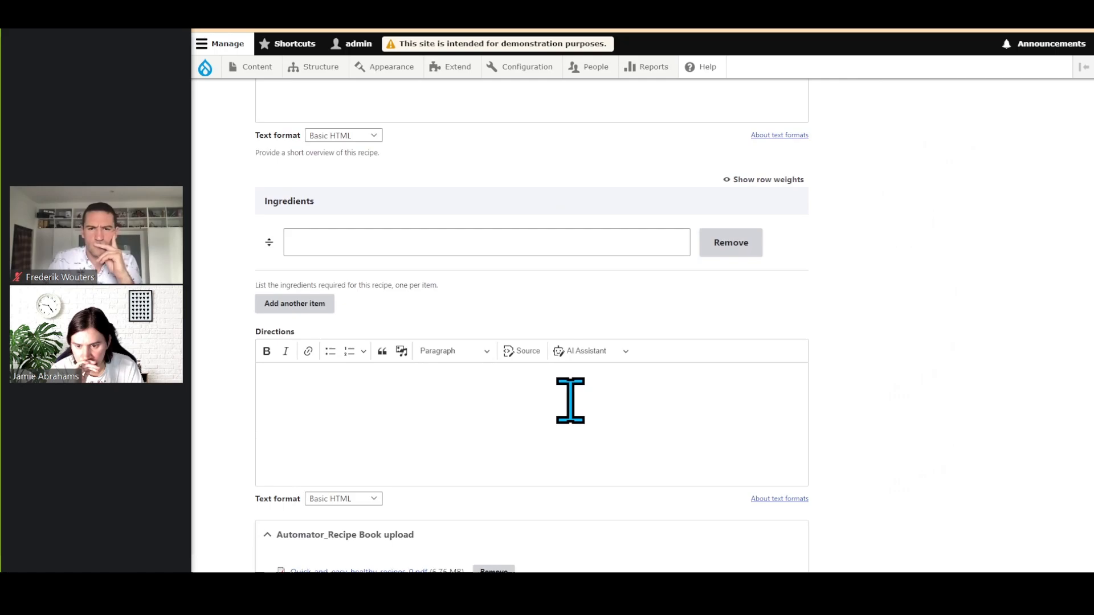
scroll(586, 427, "down", 6)
scroll(566, 410, "down", 5)
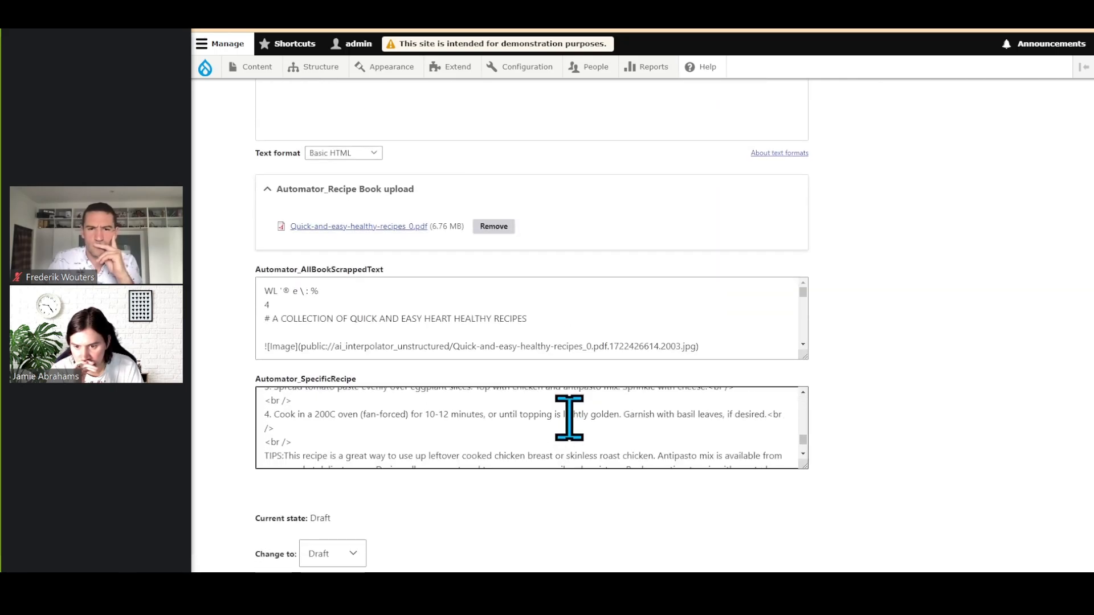
scroll(569, 418, "down", 2)
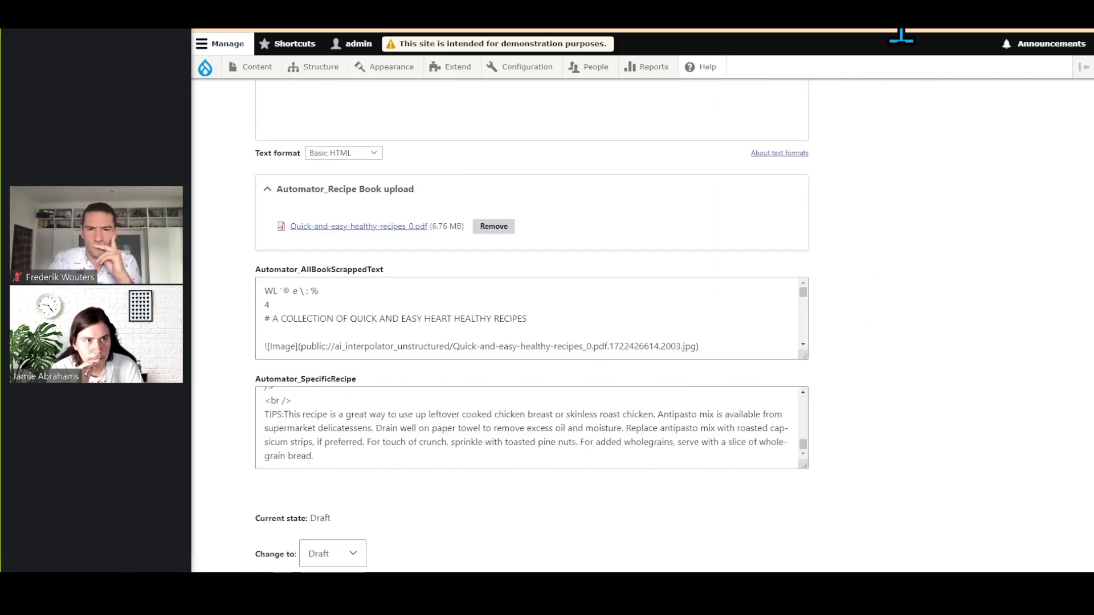
Open the settings of the Recipe category field from the Recipe content type's field list
scroll(880, 282, "up", 15)
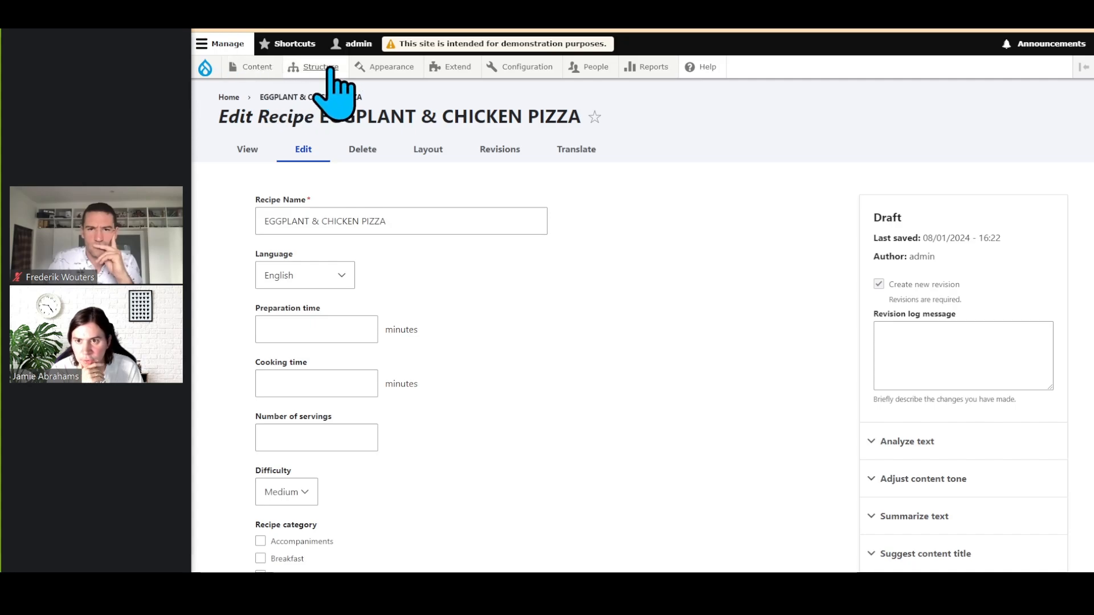
mouse_move(347, 86)
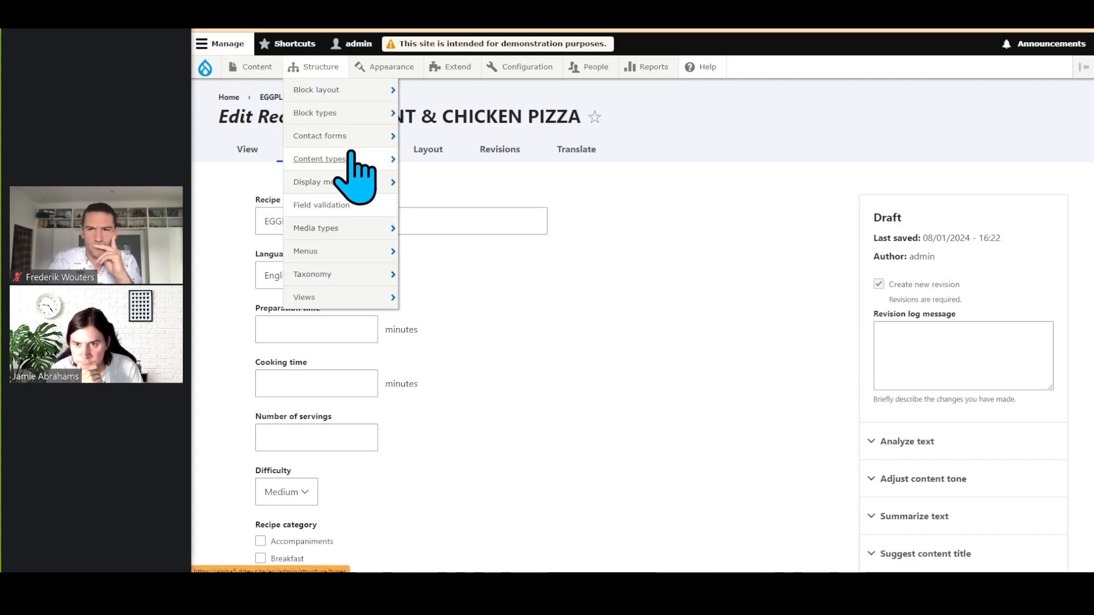
mouse_move(365, 160)
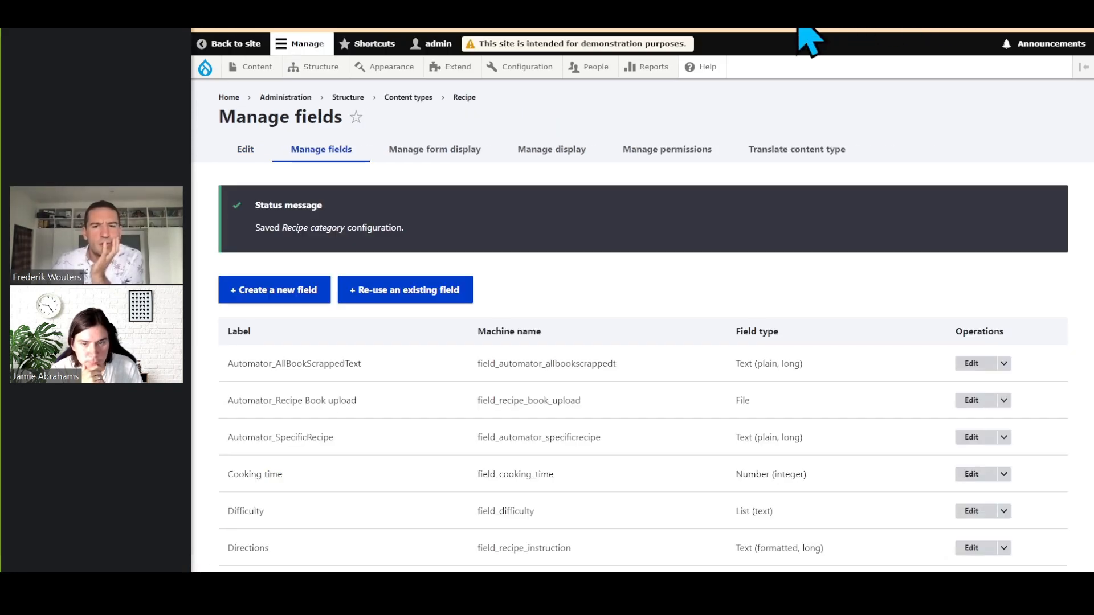
scroll(535, 323, "down", 7)
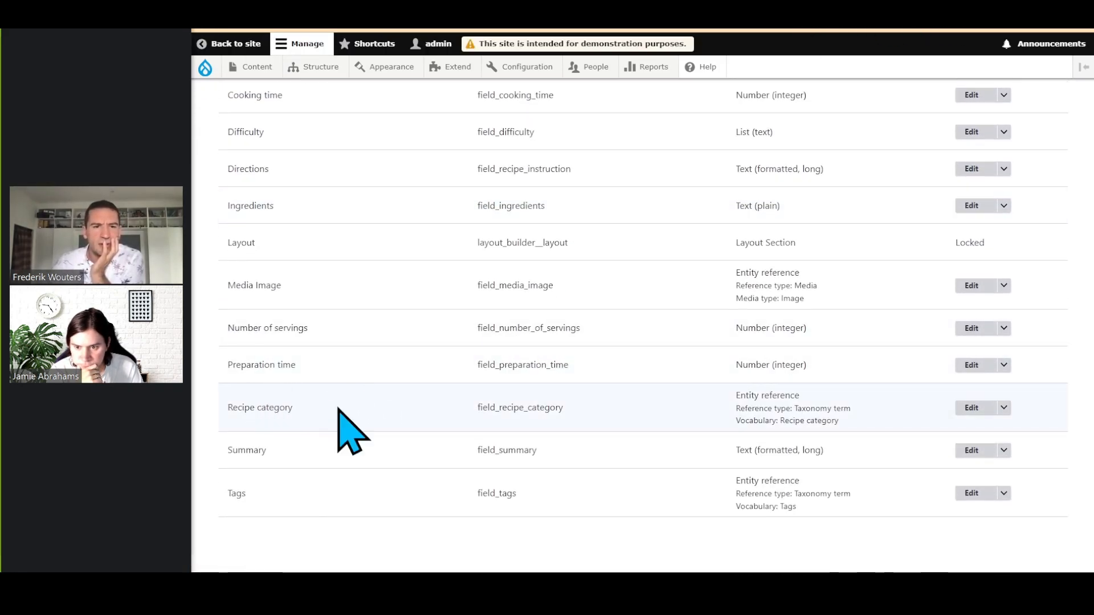
left_click(959, 410)
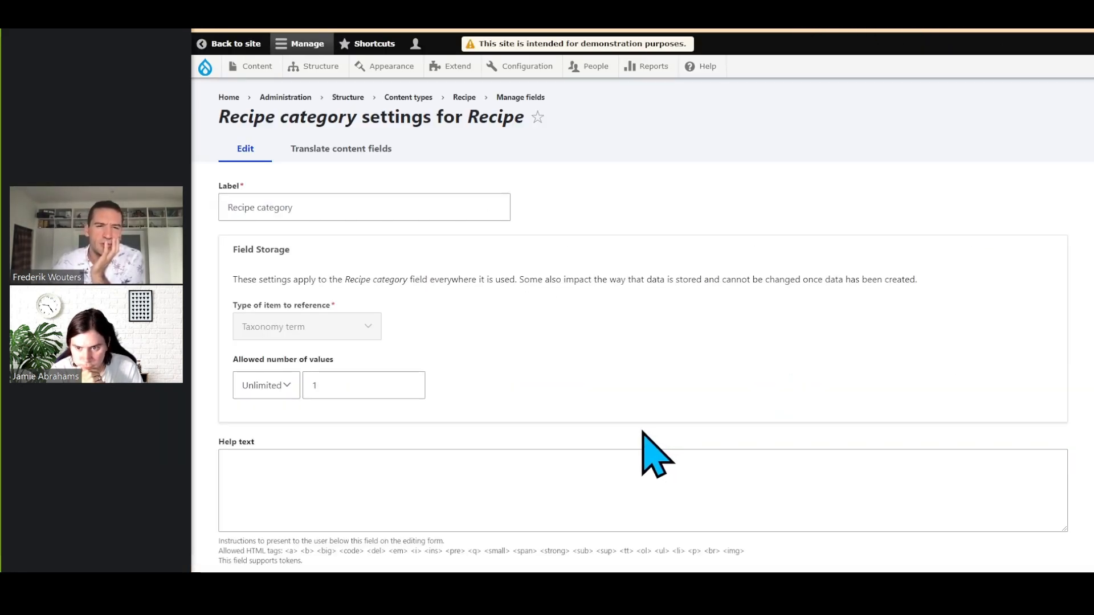
scroll(519, 334, "down", 1)
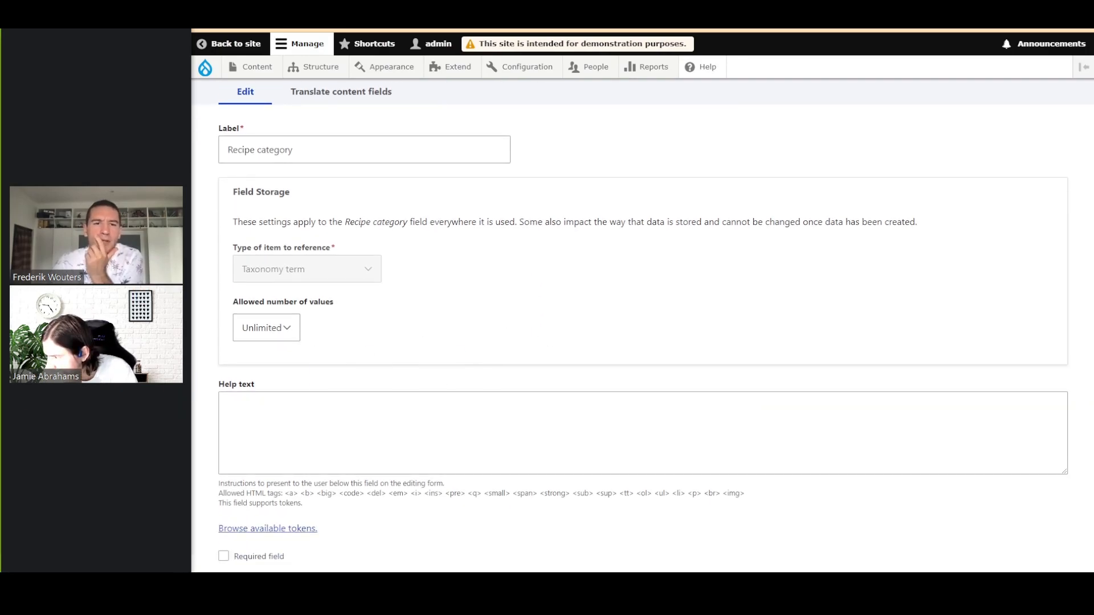
Examine the other site's Recipe category settings, including its reference method, AI Interpolator rule and prompt
left_click(843, 28)
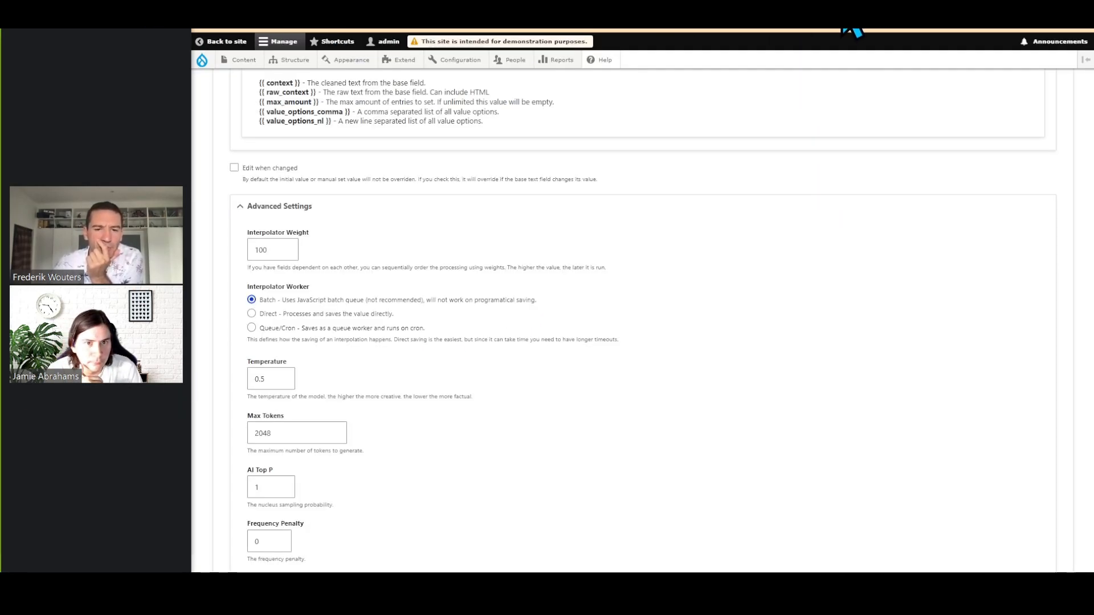
scroll(630, 208, "up", 15)
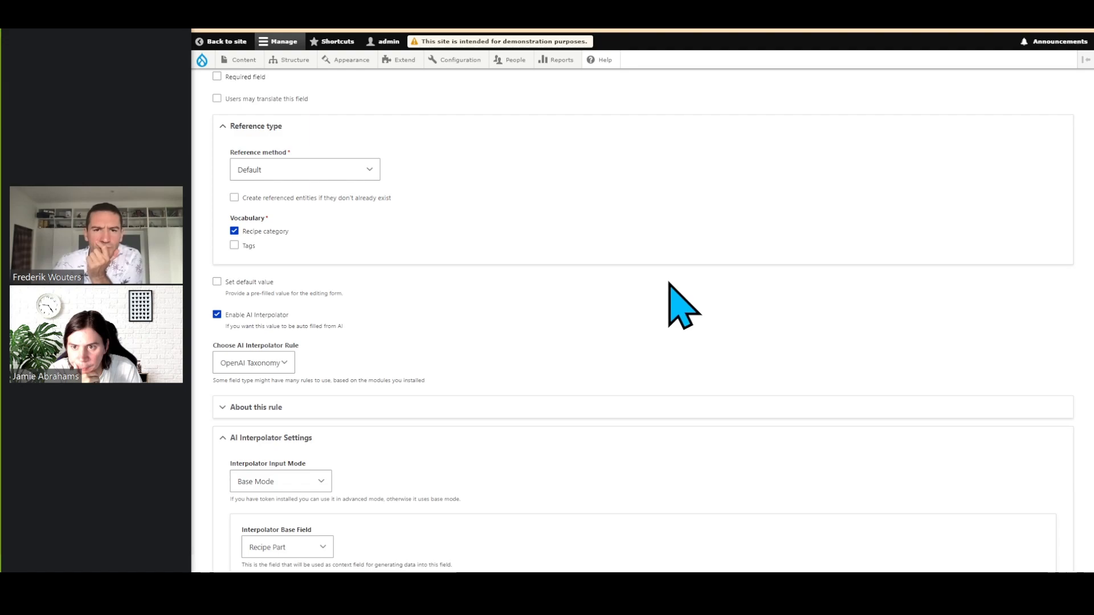
scroll(658, 311, "up", 3)
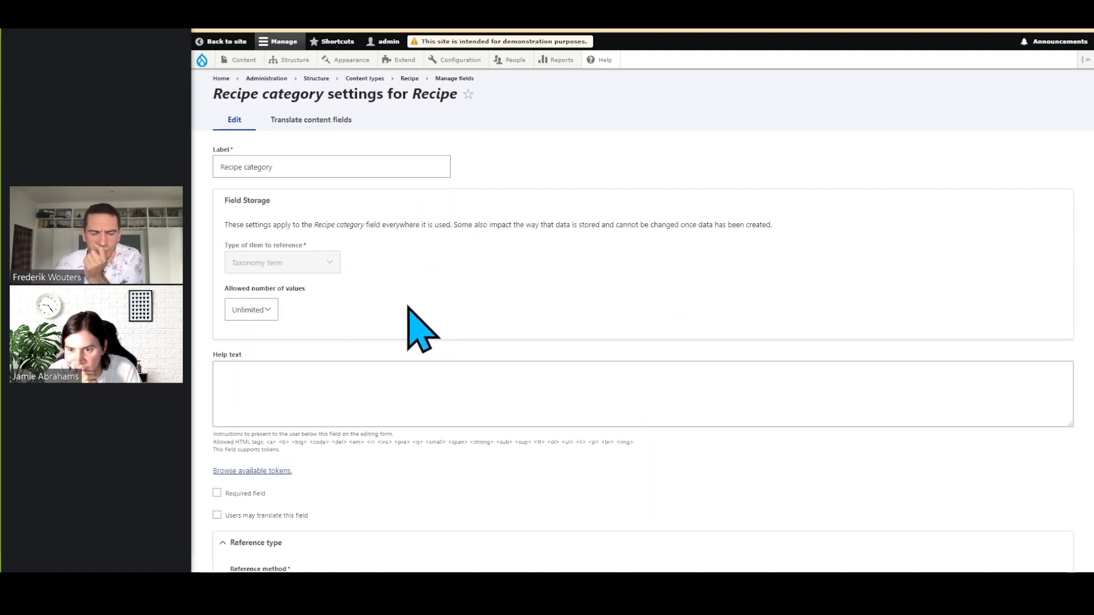
scroll(458, 317, "down", 5)
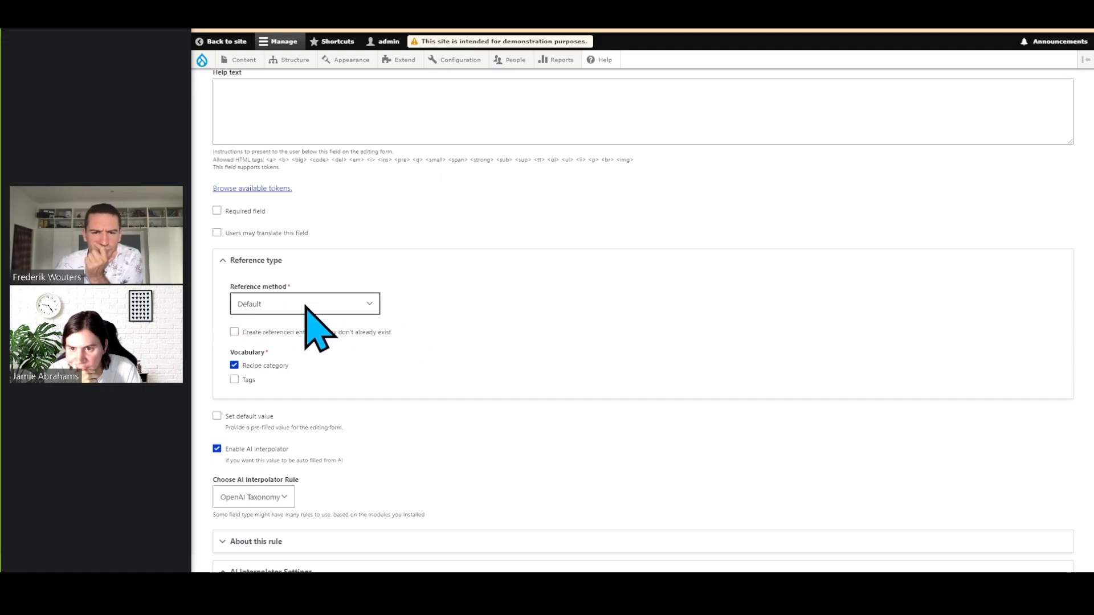
scroll(275, 371, "down", 3)
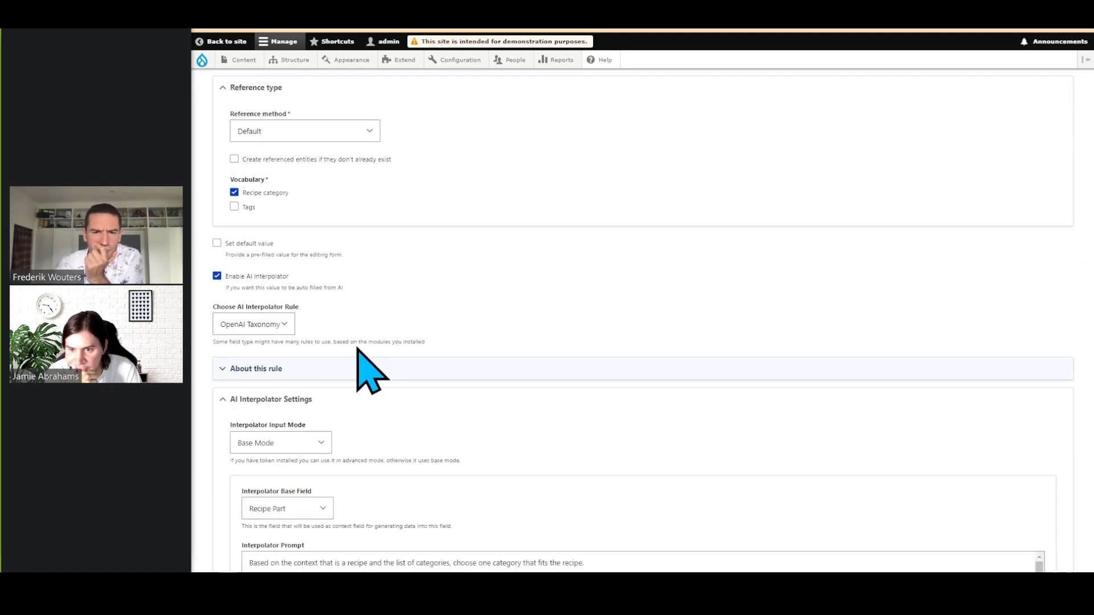
scroll(291, 336, "down", 3)
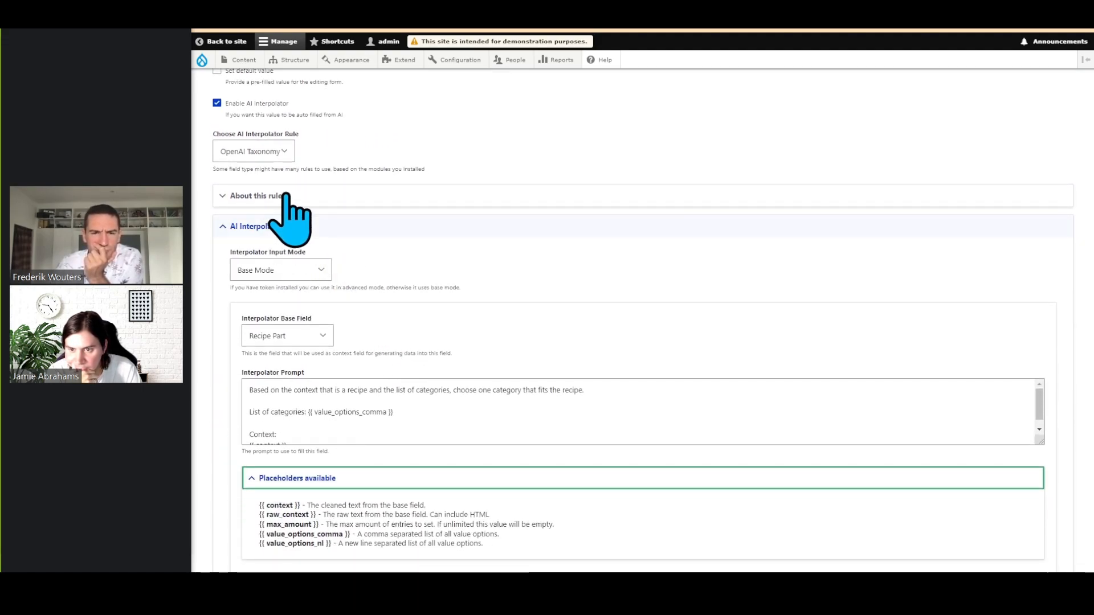
left_click(354, 196)
left_click(468, 196)
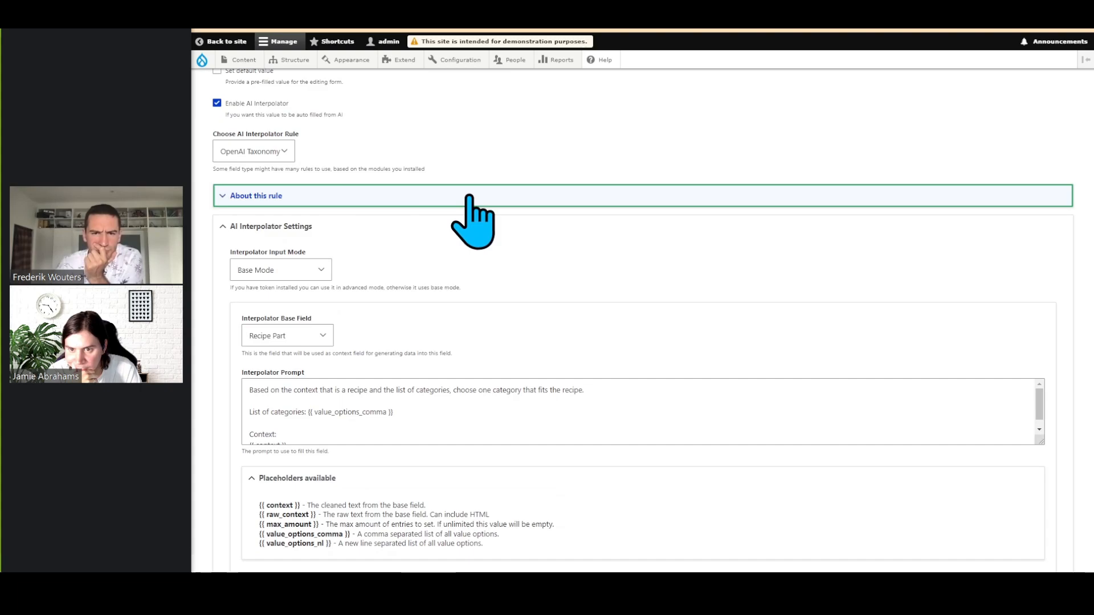
left_click(251, 153)
left_click(349, 171)
left_click(745, 3)
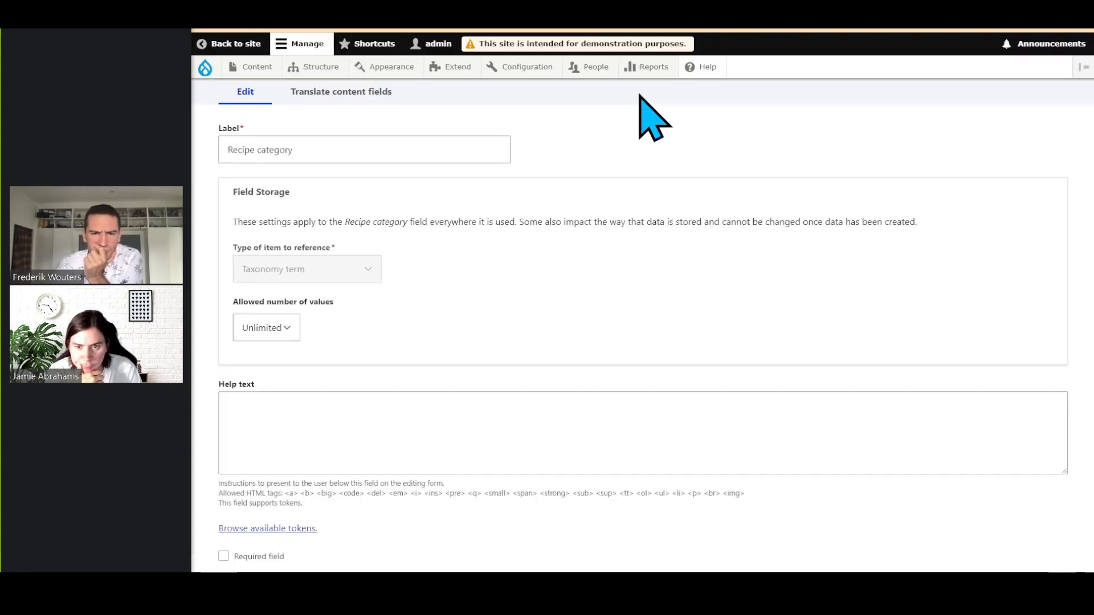
Check the reference method options and set the Recipe category field's AI Automator type to LLM: Taxonomy
scroll(454, 311, "down", 5)
left_click(392, 375)
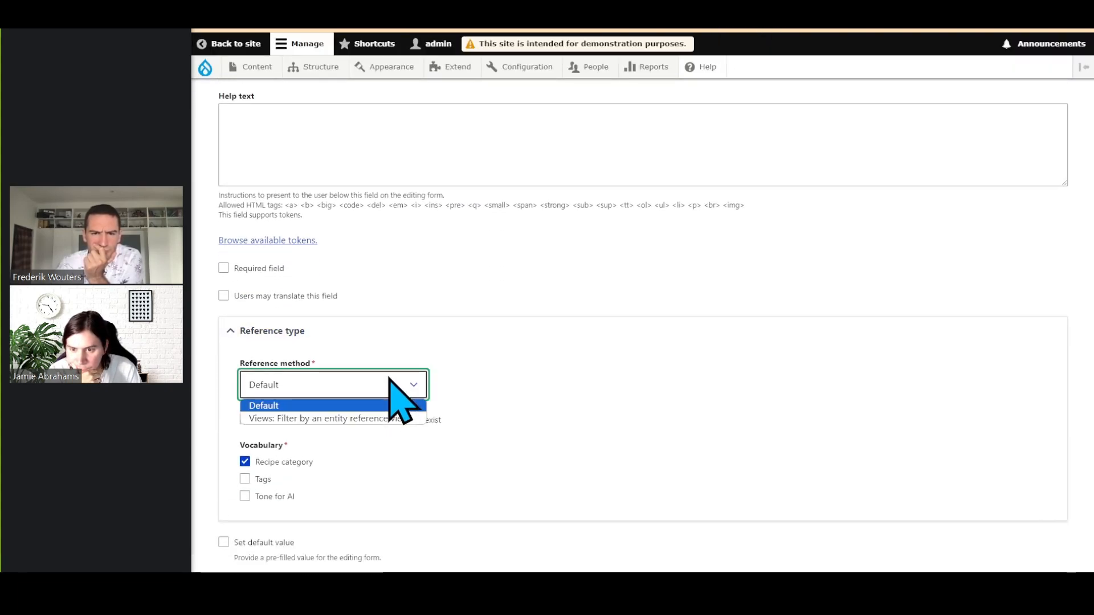
left_click(425, 383)
scroll(490, 364, "down", 4)
scroll(399, 376, "down", 1)
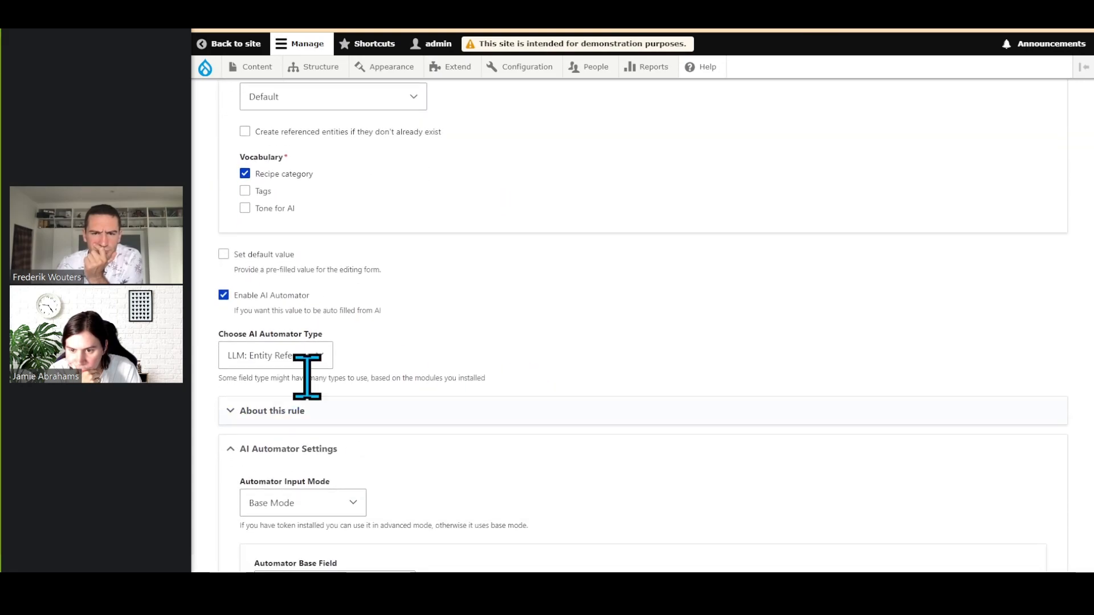
left_click(302, 359)
left_click(308, 389)
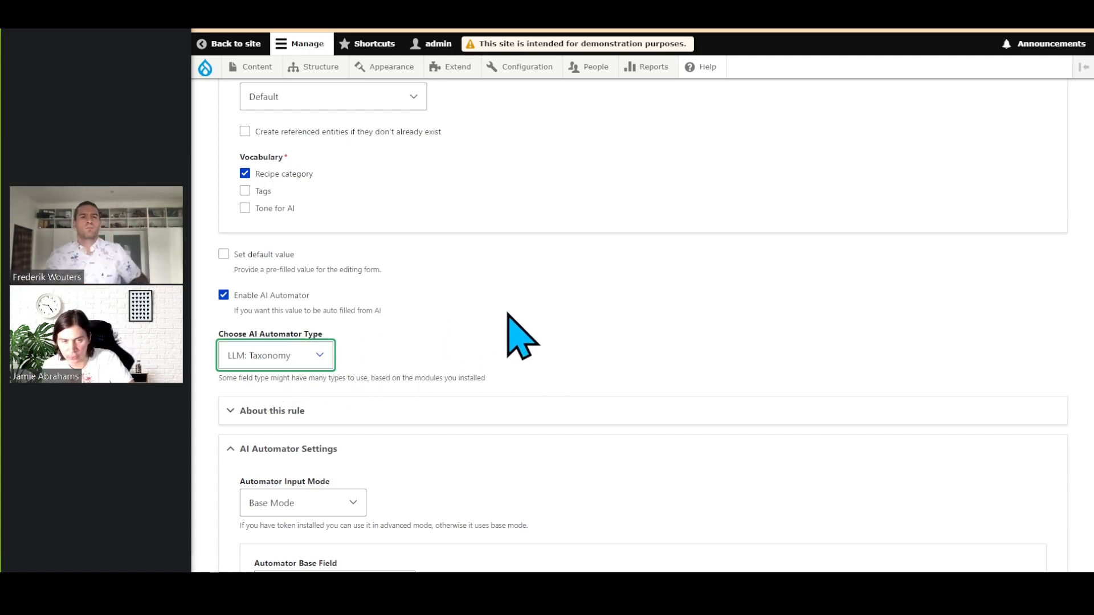
Review the automator's base field, prompt and advanced settings, including the provider configuration and text manipulation options
scroll(502, 350, "down", 1)
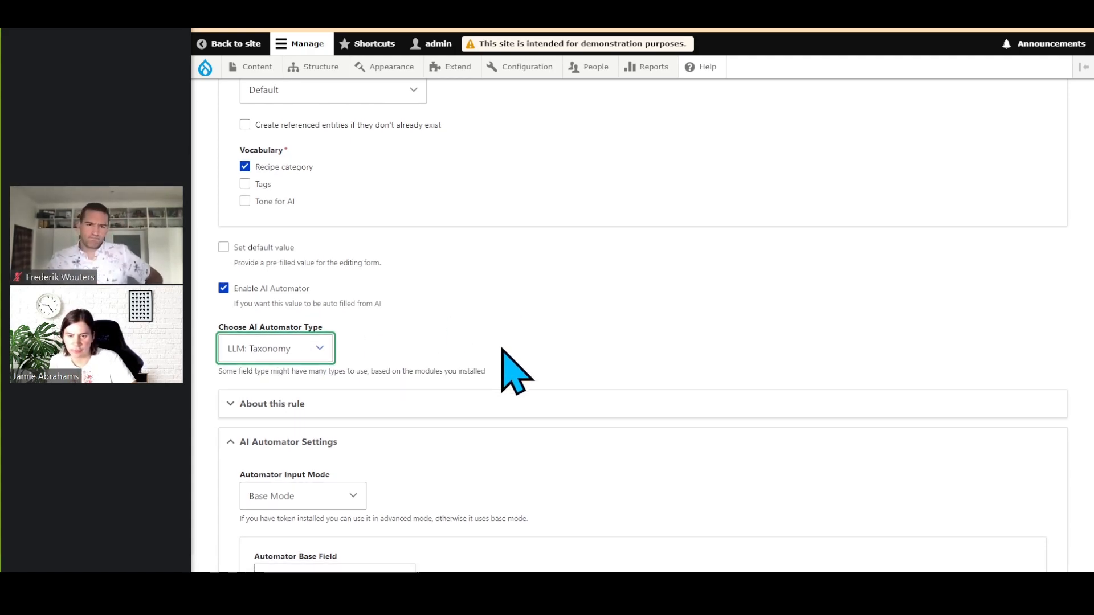
scroll(502, 350, "down", 2)
scroll(456, 348, "down", 2)
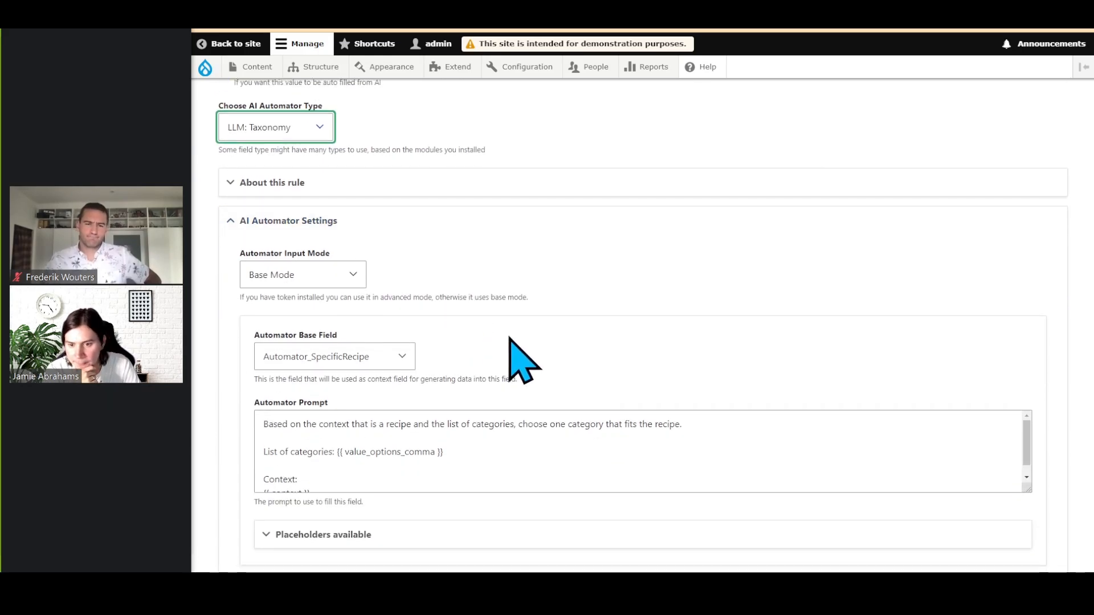
scroll(489, 405, "down", 3)
scroll(489, 478, "down", 1)
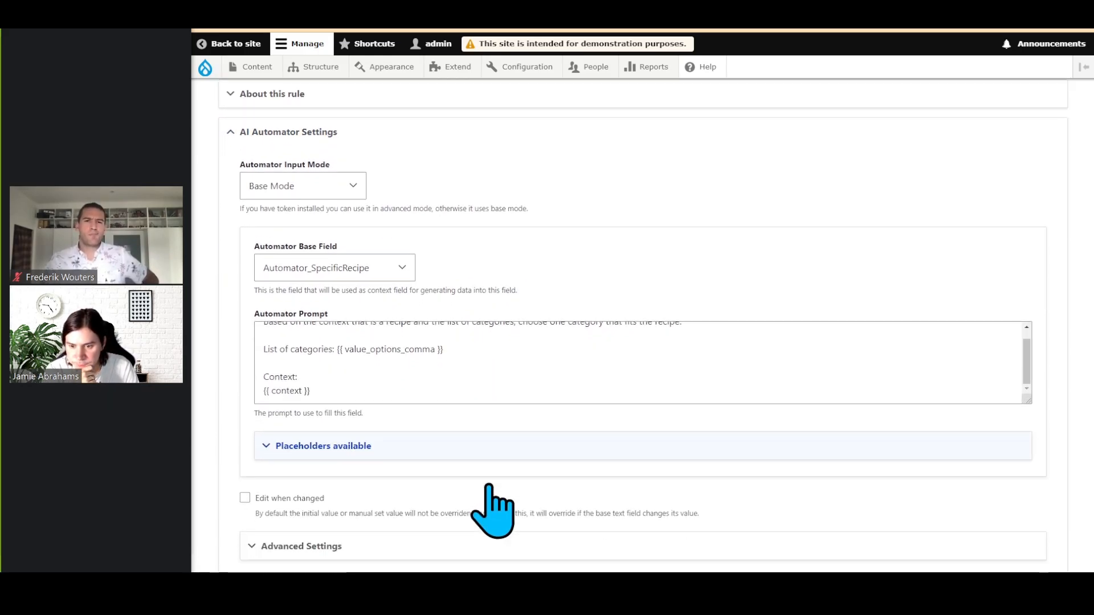
scroll(493, 490, "down", 2)
left_click(485, 453)
scroll(542, 452, "down", 3)
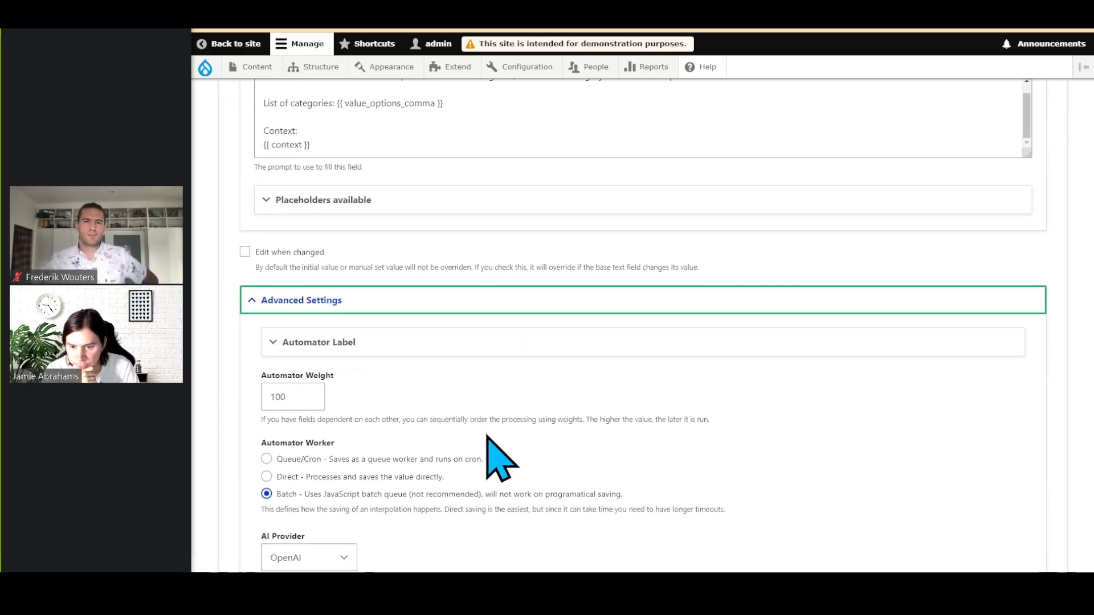
scroll(488, 436, "down", 4)
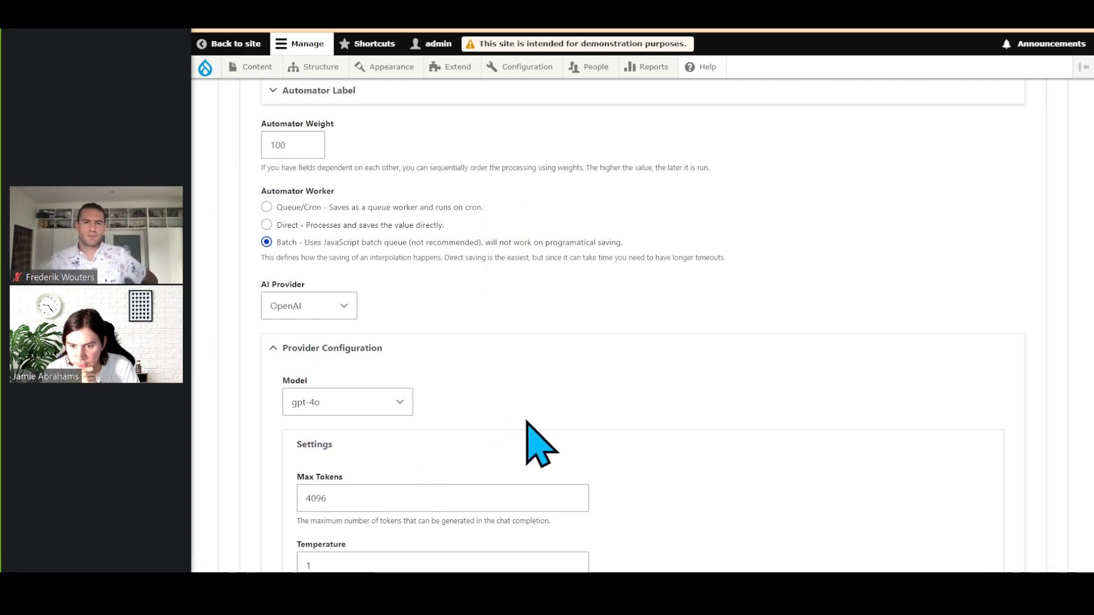
scroll(527, 422, "down", 3)
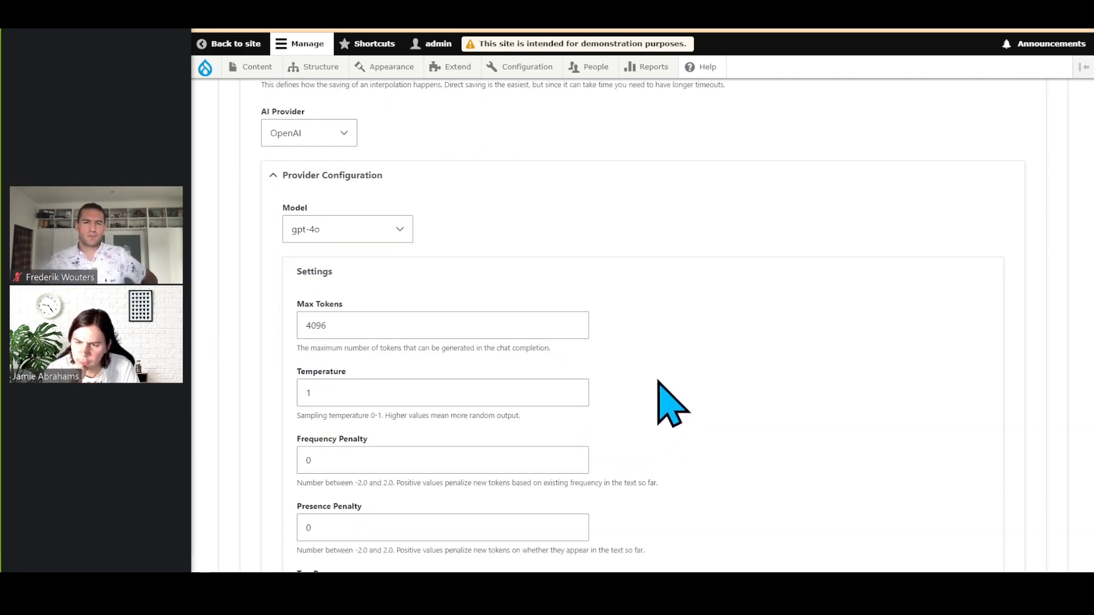
scroll(661, 382, "down", 5)
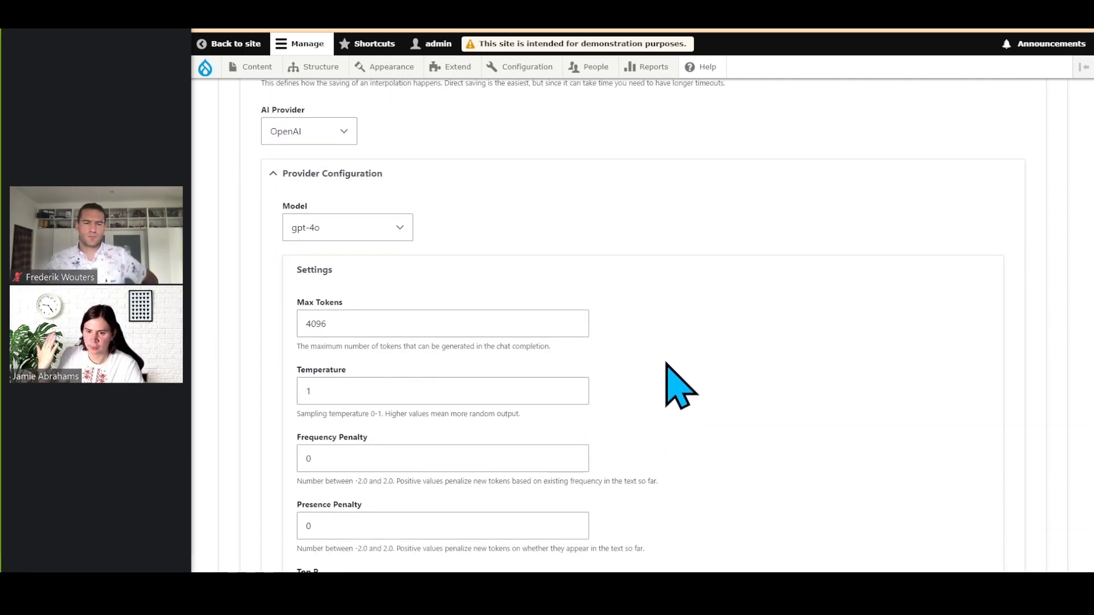
left_click(364, 425)
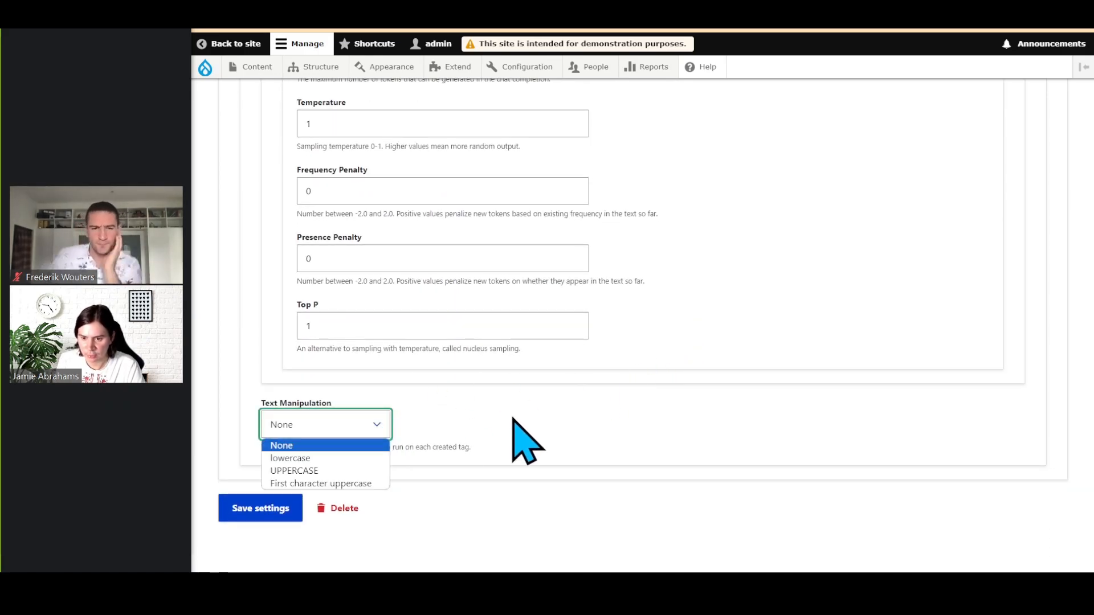
left_click(453, 416)
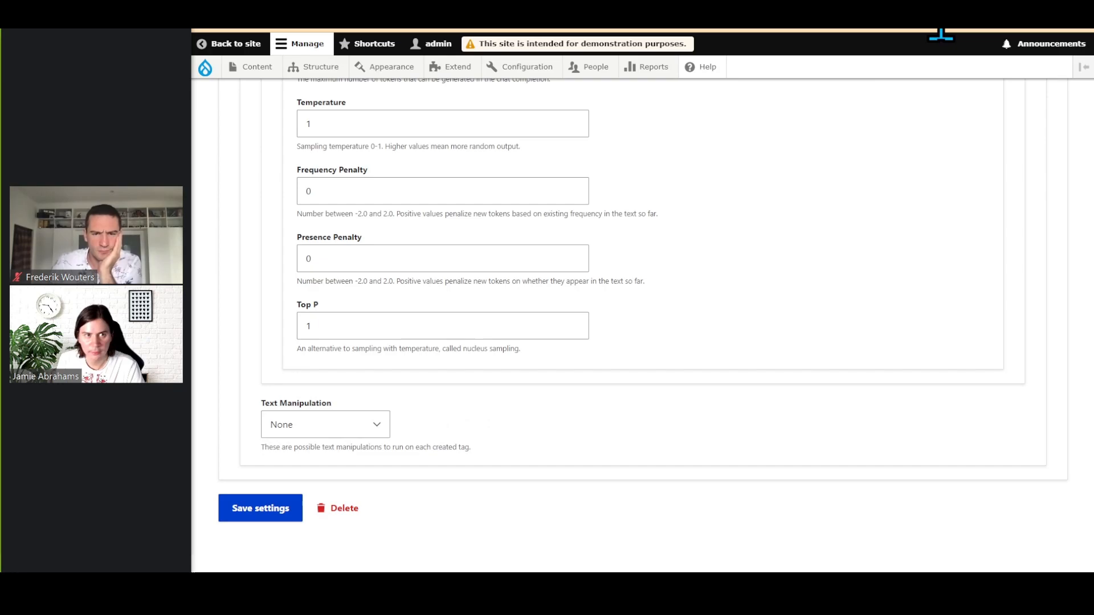
Compare with the other site's AI Interpolator advanced settings, including its text manipulation and OpenAI model
left_click(806, 27)
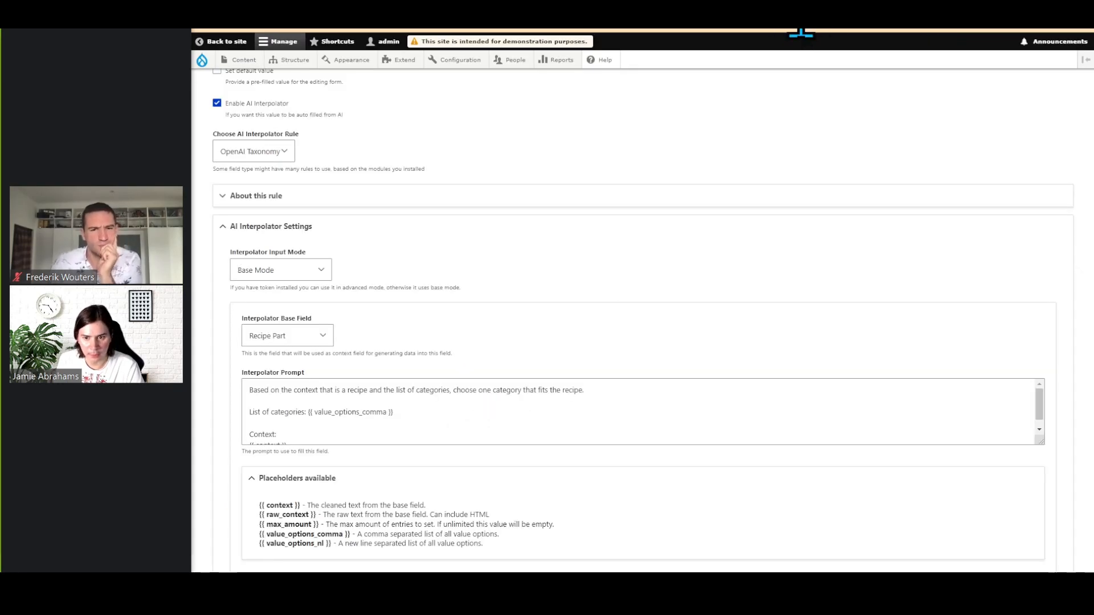
scroll(738, 278, "down", 3)
scroll(743, 355, "down", 8)
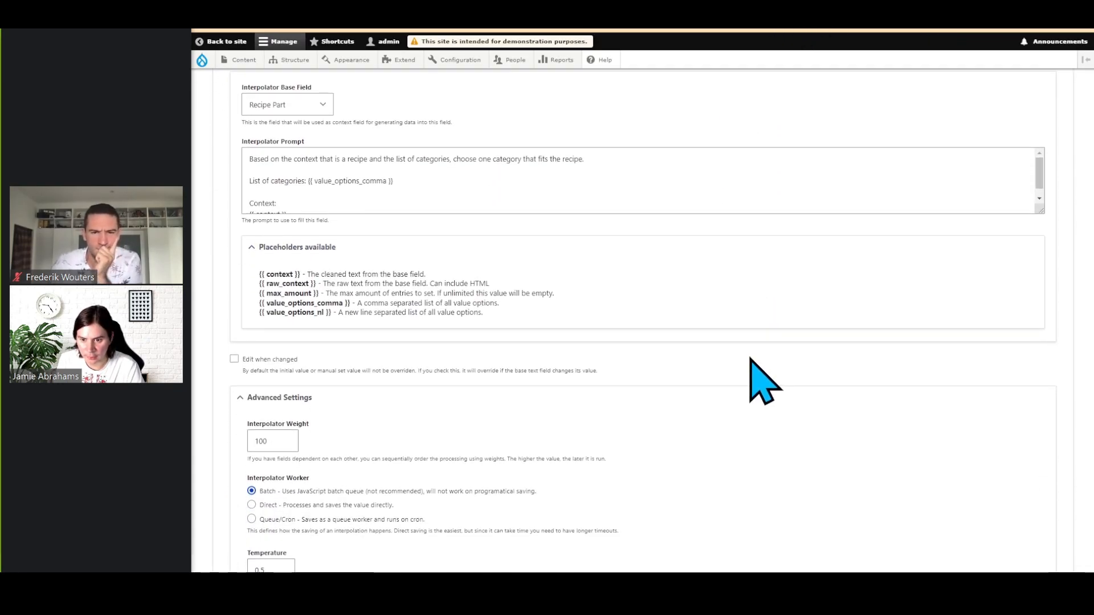
scroll(750, 360, "down", 1)
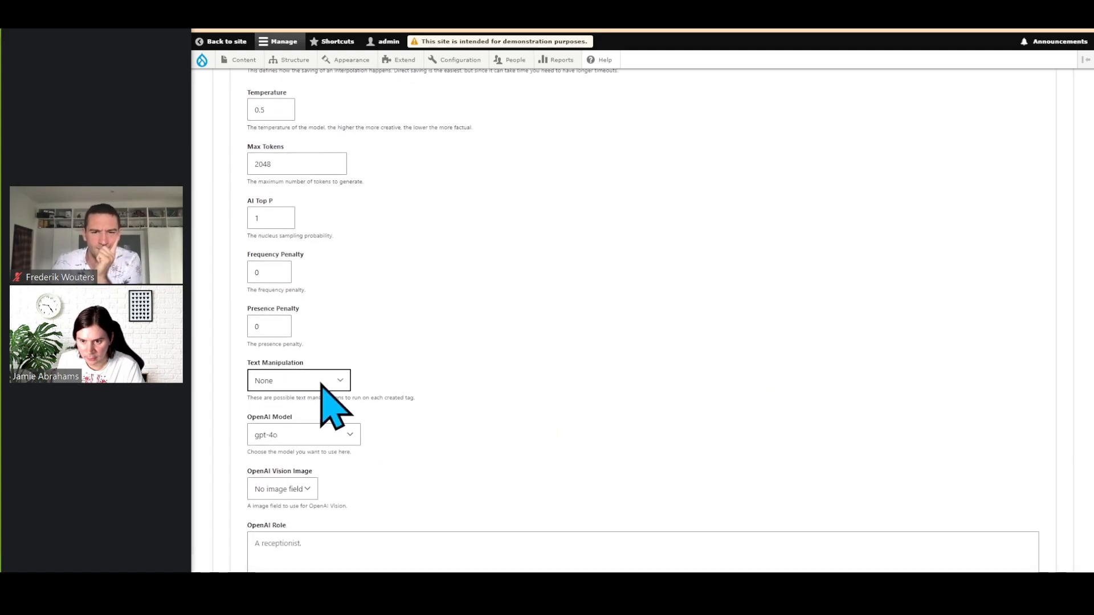
scroll(764, 245, "down", 3)
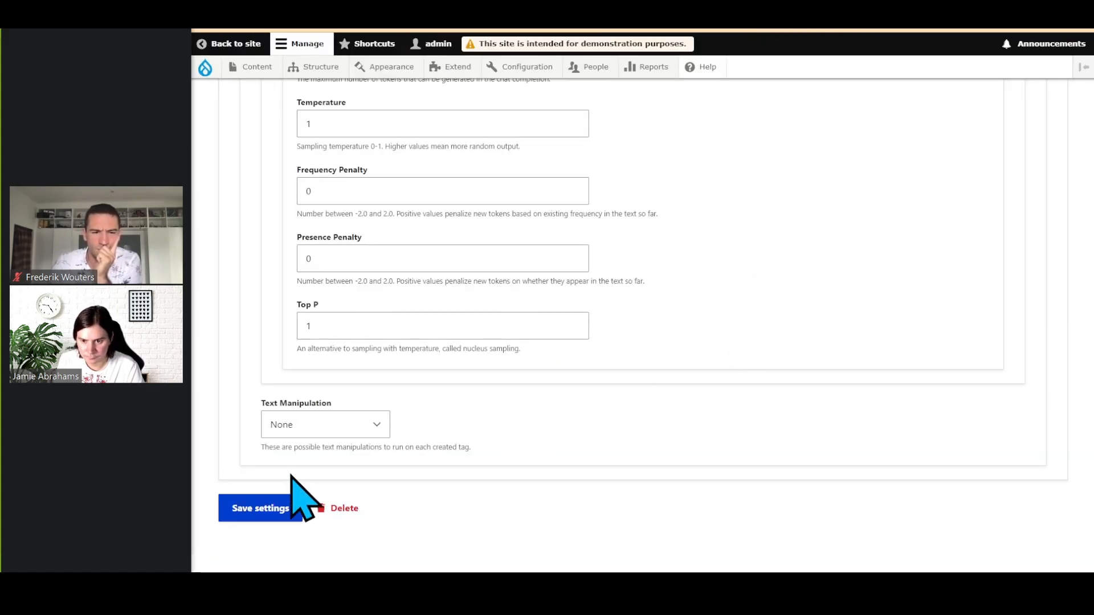
Save the Recipe category field settings and resave the EGGPLANT & CHICKEN PIZZA draft to rerun the automator
left_click(299, 509)
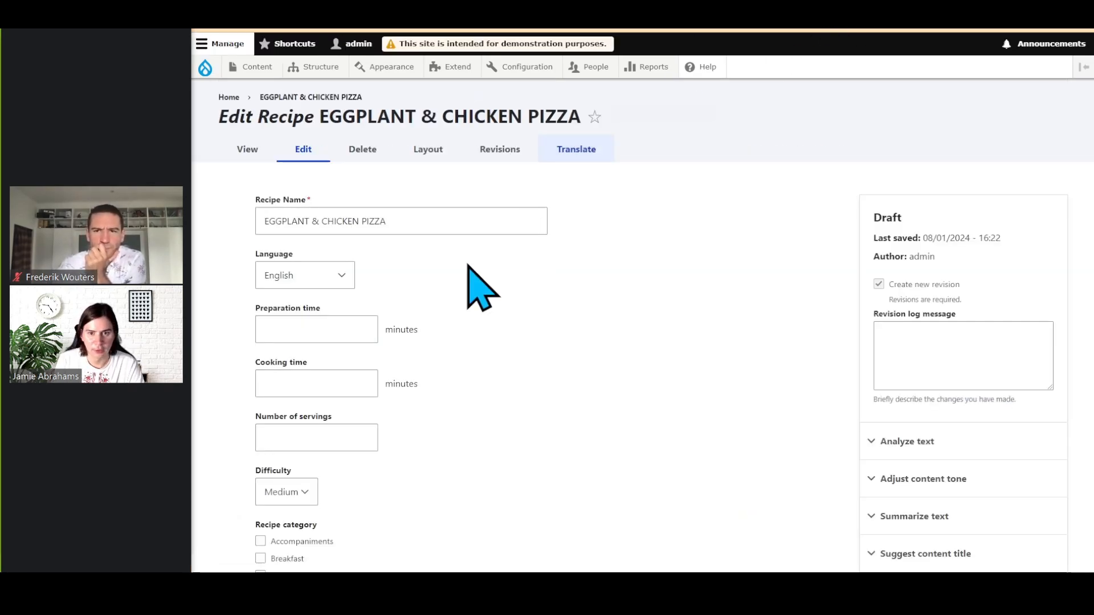
middle_click(569, 362)
left_click(297, 492)
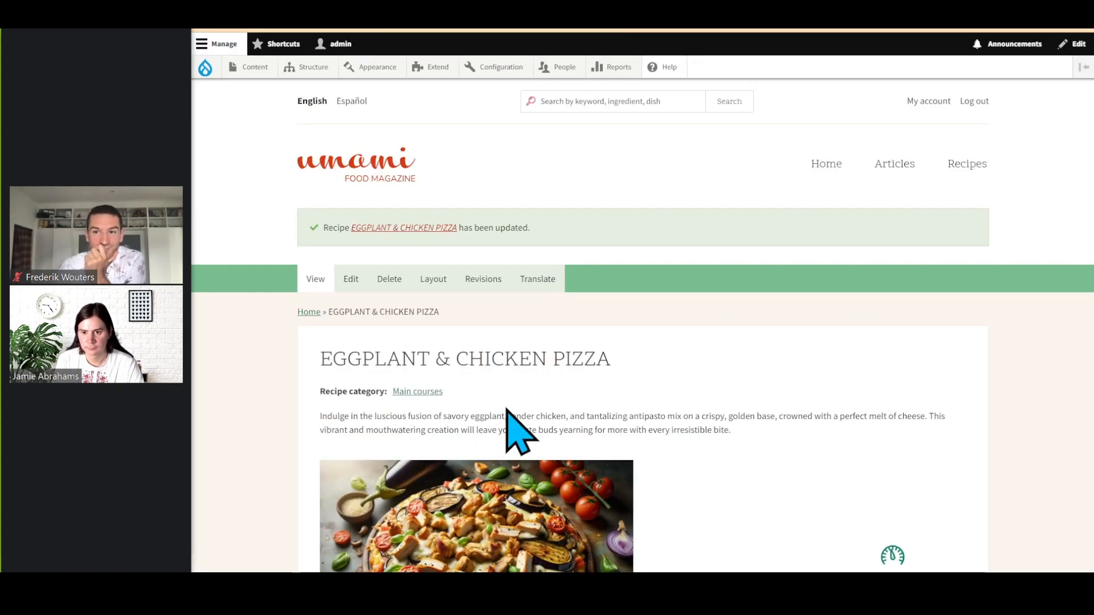
Reopen the EGGPLANT & CHICKEN PIZZA recipe for editing and look through its fields from Recipe category down
left_click(351, 279)
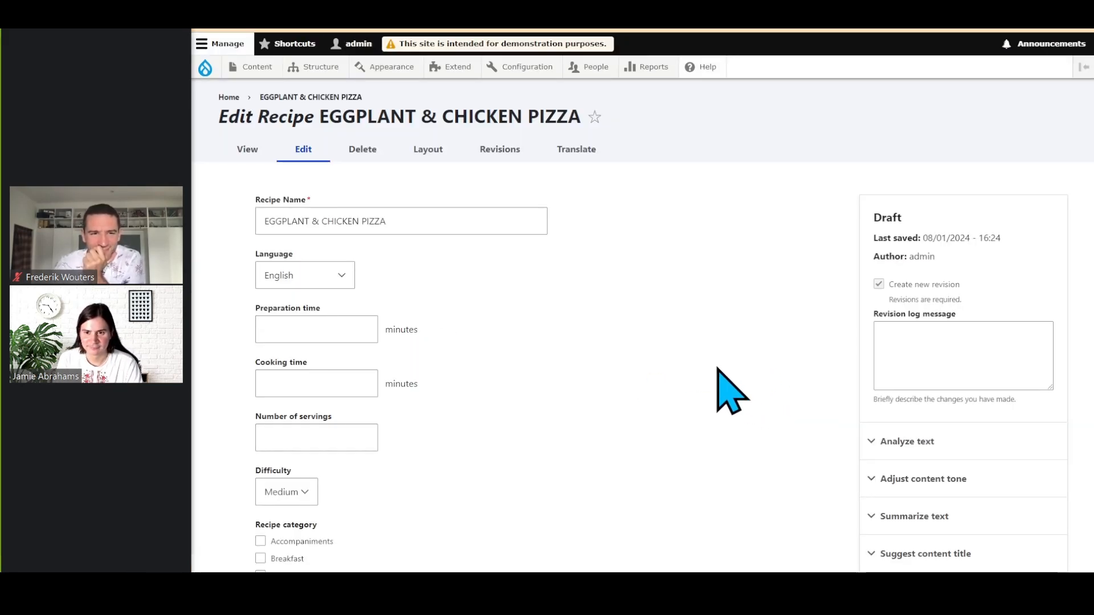
scroll(729, 392, "down", 5)
scroll(729, 392, "down", 4)
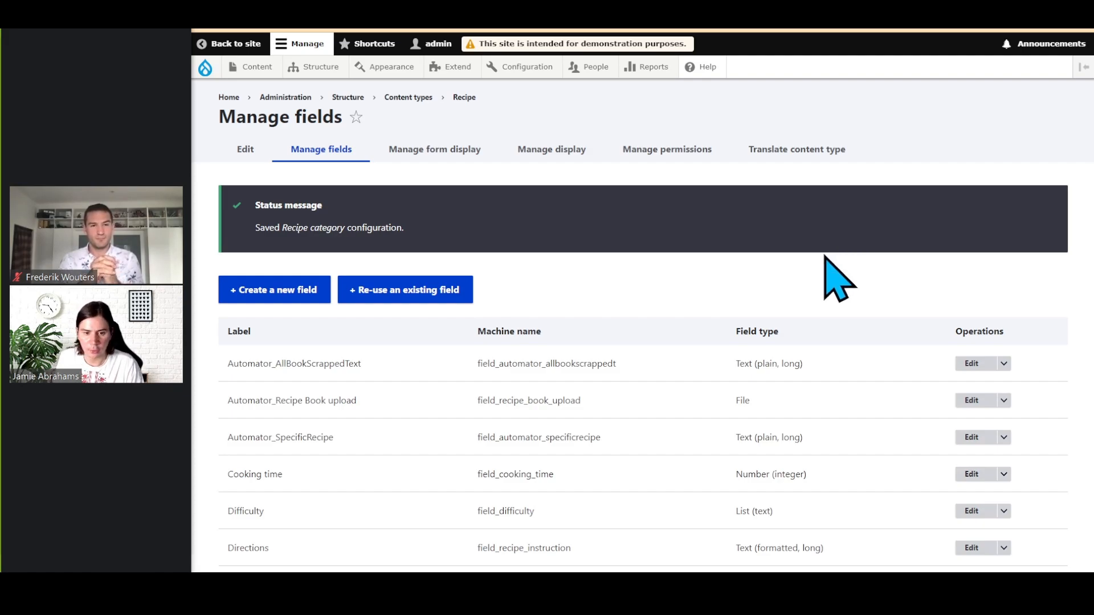
scroll(855, 274, "down", 1)
mouse_move(82, 334)
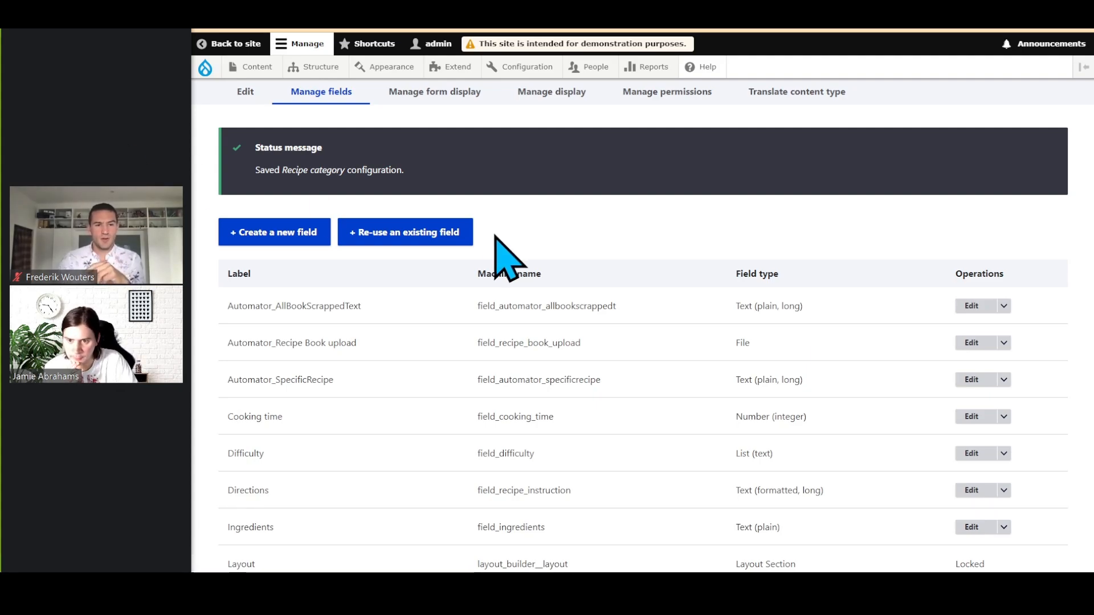
left_click(813, 11)
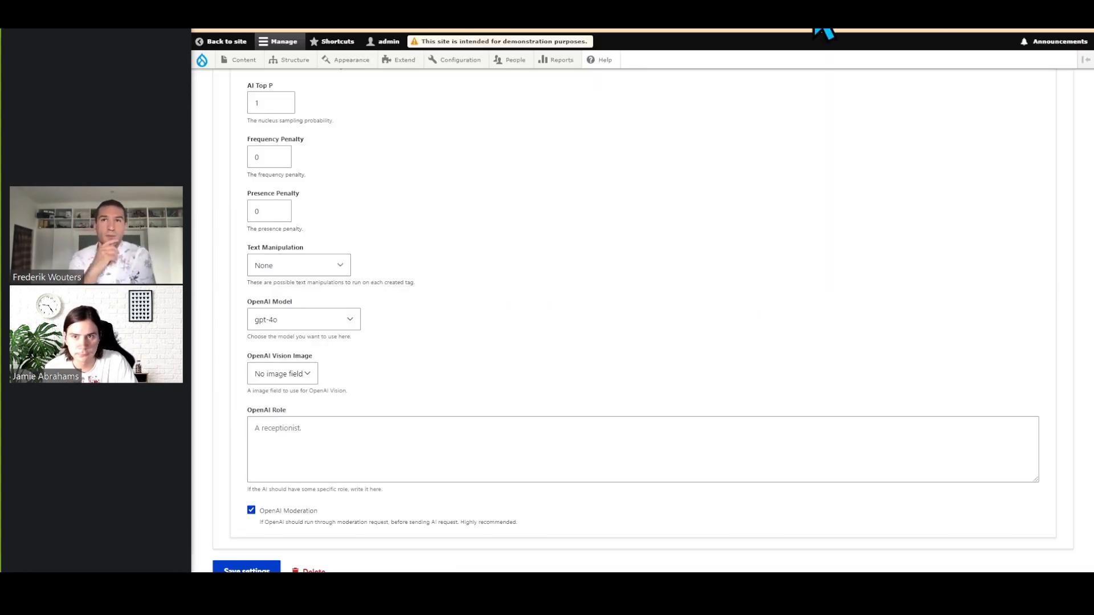
key("ctrl+Tab")
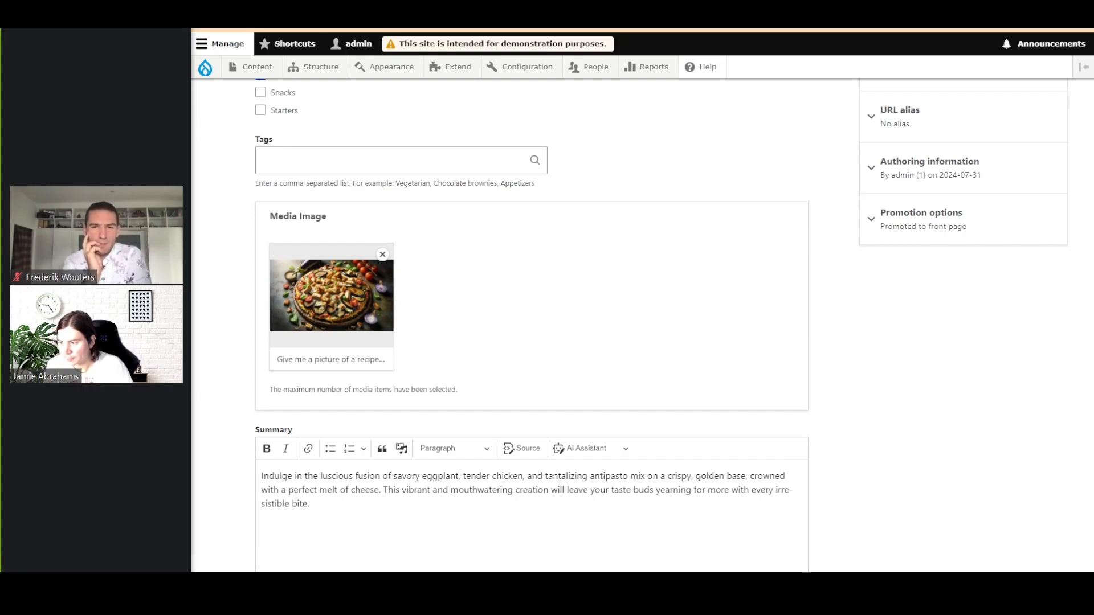
scroll(874, 361, "up", 7)
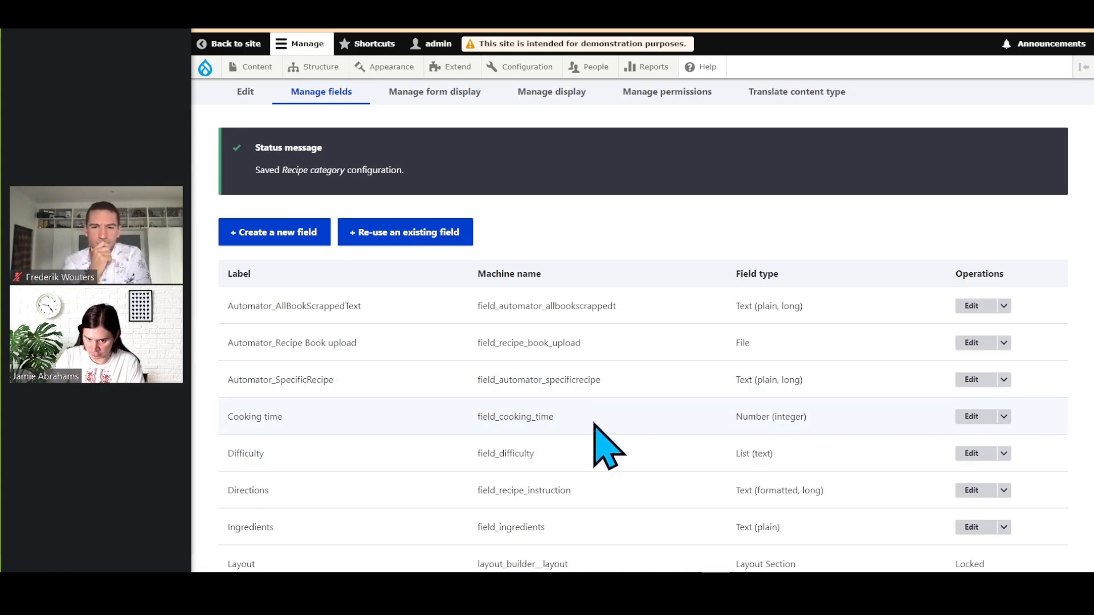
Open the Recipe content type's Number of servings field settings and enable its AI Automator with the type LLM: Integer
scroll(636, 479, "down", 3)
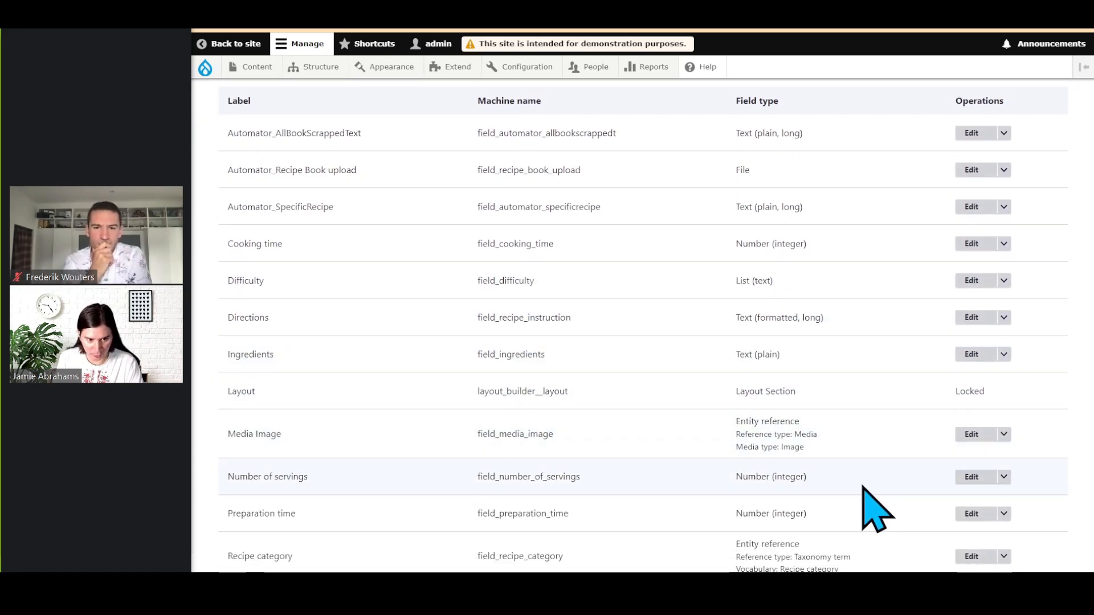
double_click(767, 483)
left_click(969, 478)
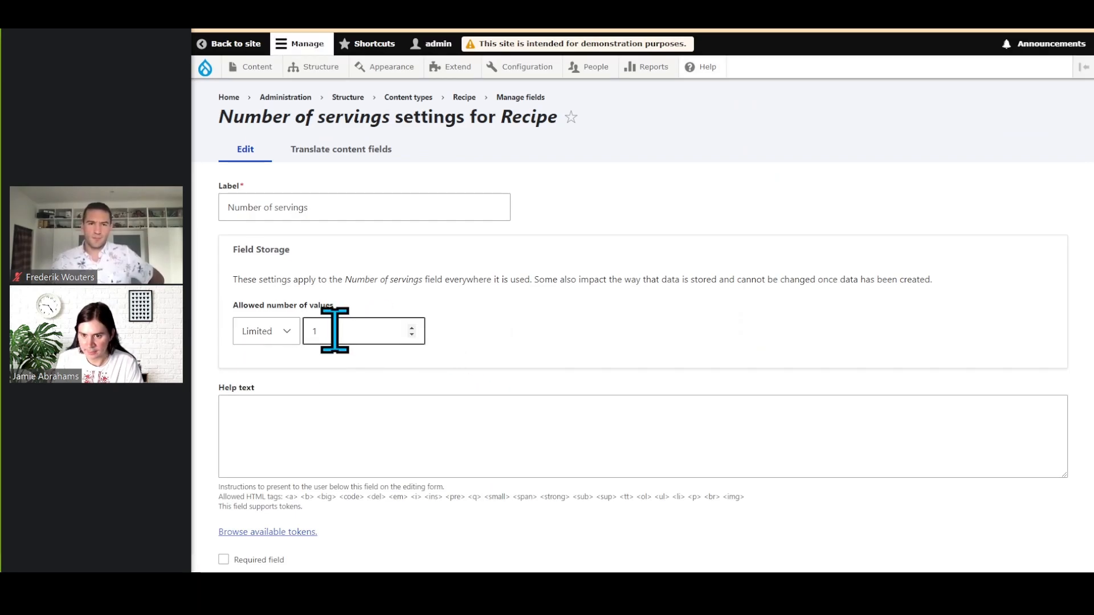
scroll(590, 371, "down", 3)
scroll(595, 392, "down", 4)
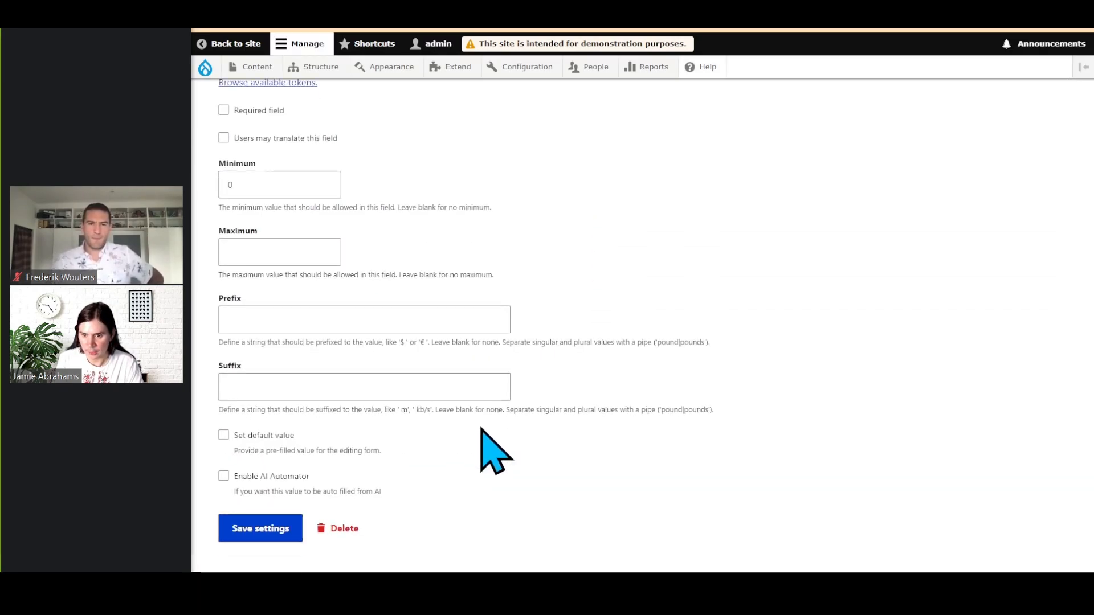
left_click(289, 458)
scroll(557, 457, "down", 5)
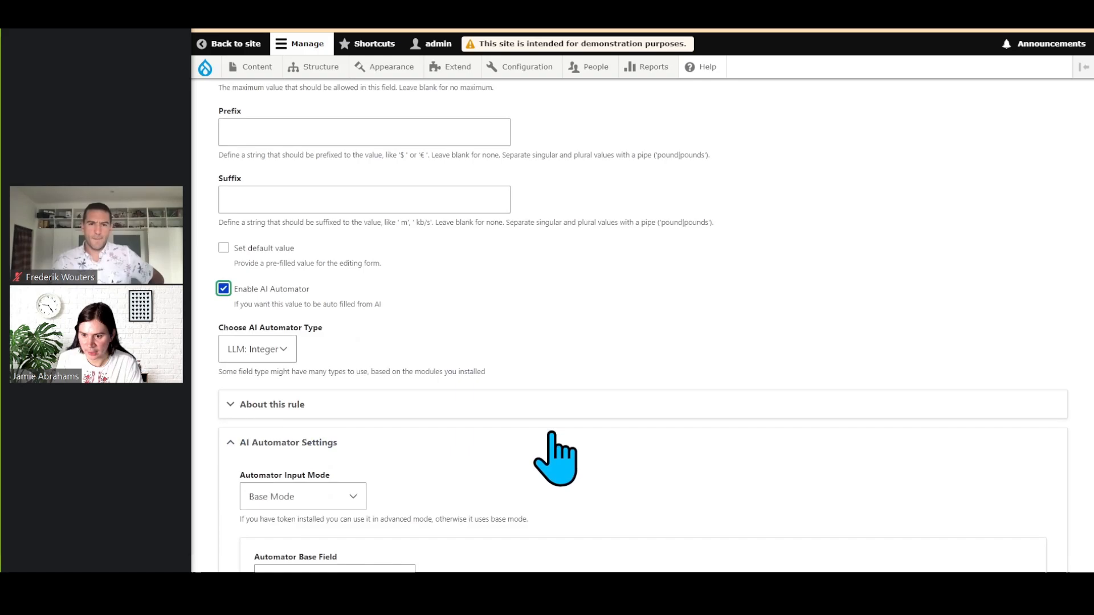
left_click(264, 229)
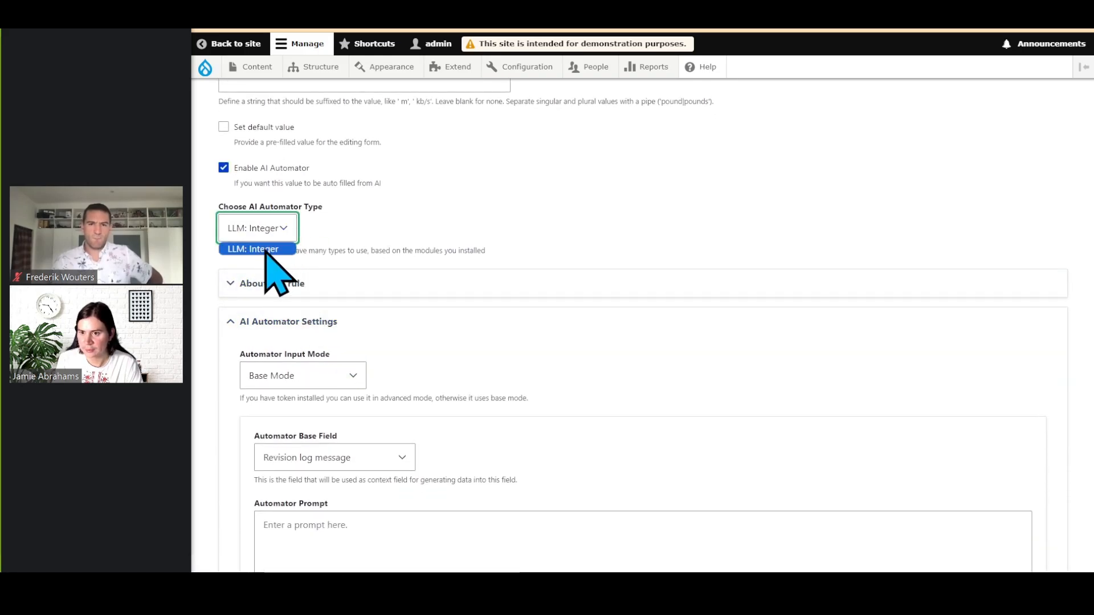
left_click(266, 249)
Base the automator on Automator_SpecificRecipe, with a prompt to read or guess the servings from {{ context }}, answering 4 if it can't be figured out
scroll(513, 364, "down", 2)
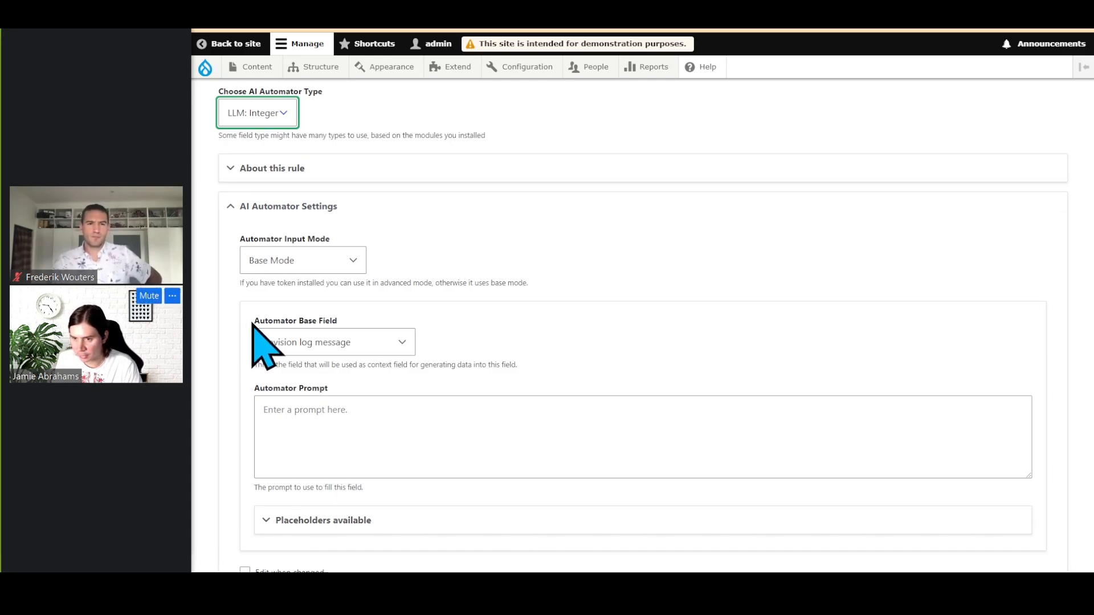
left_click(341, 348)
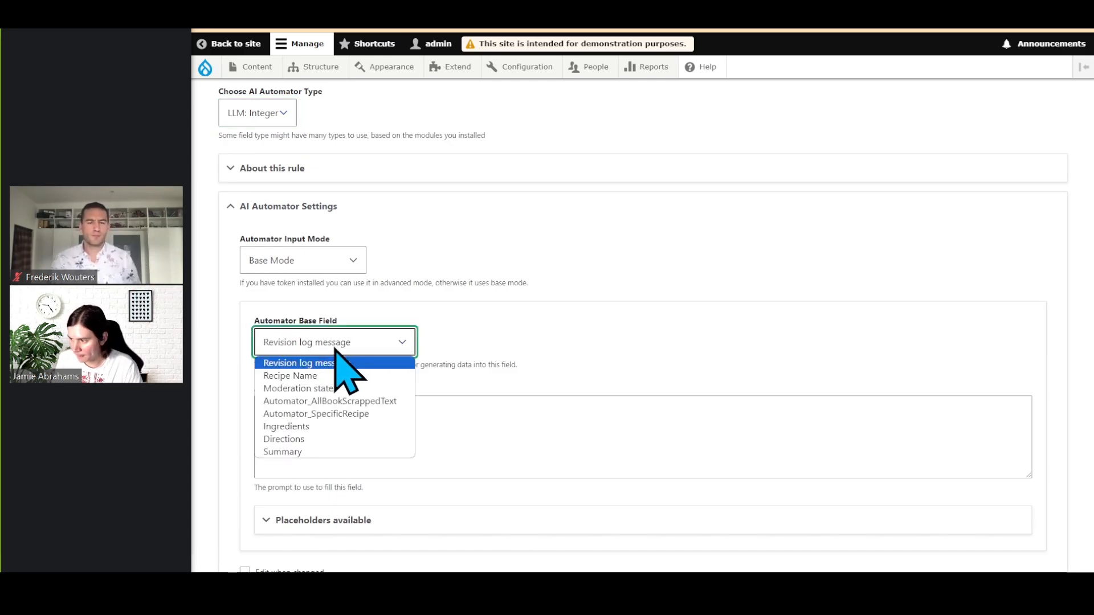
left_click(399, 414)
scroll(558, 368, "down", 1)
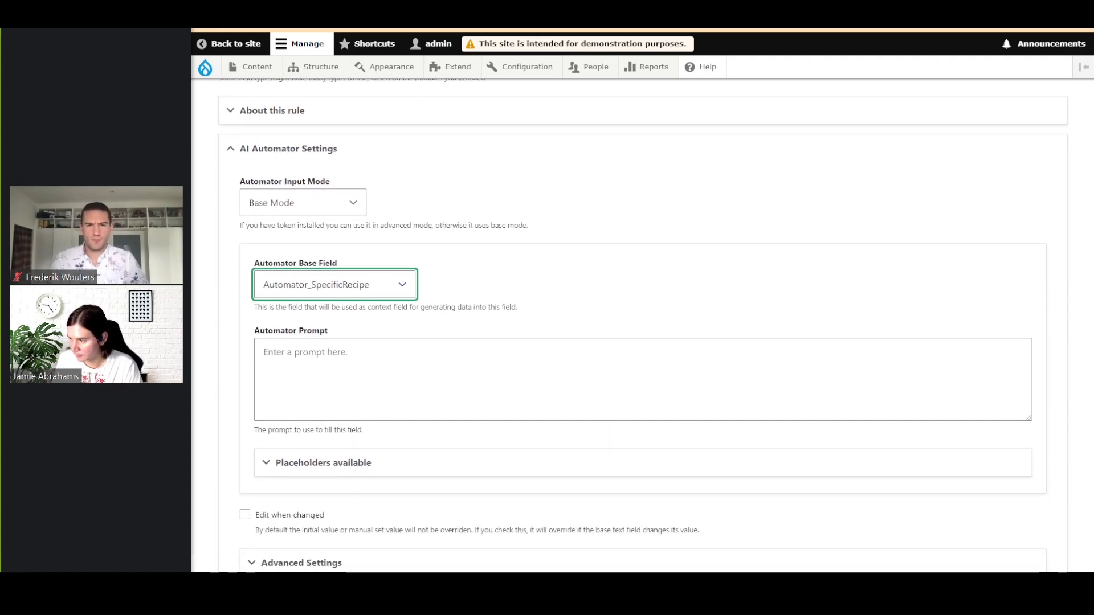
left_click(356, 392)
type("Based on the context, read out or guess how many servings would be generated from this. If you can't figure out, answer 4.  Context: {{ context }}")
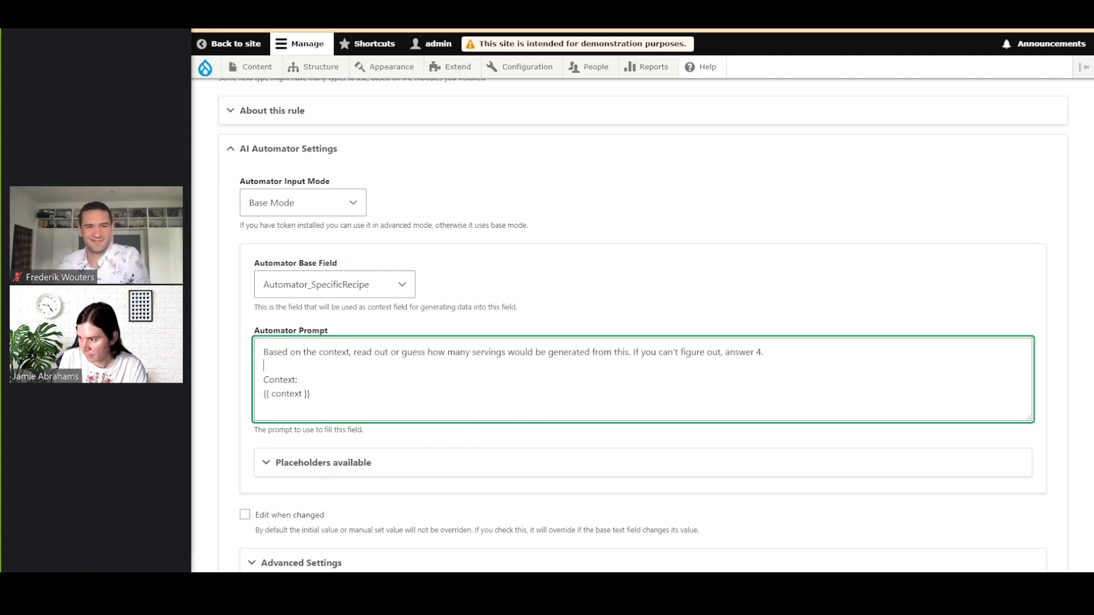
In the automator's advanced settings, choose OpenAI as AI provider with the gpt-4o-mini model, and save the Number of servings field
scroll(393, 391, "down", 2)
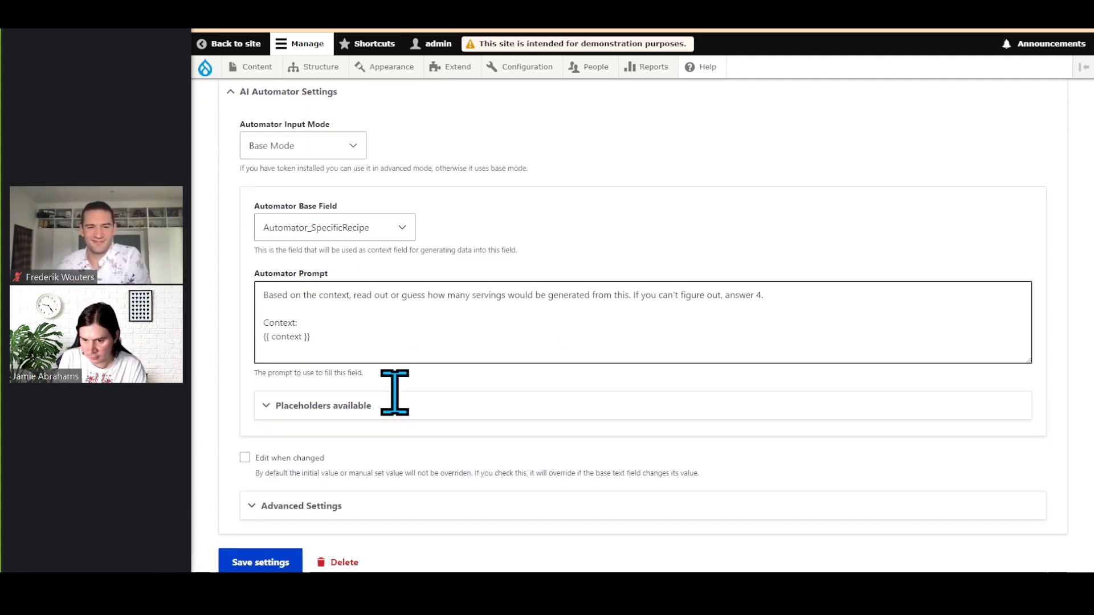
left_click(356, 453)
scroll(564, 420, "down", 3)
scroll(573, 446, "down", 2)
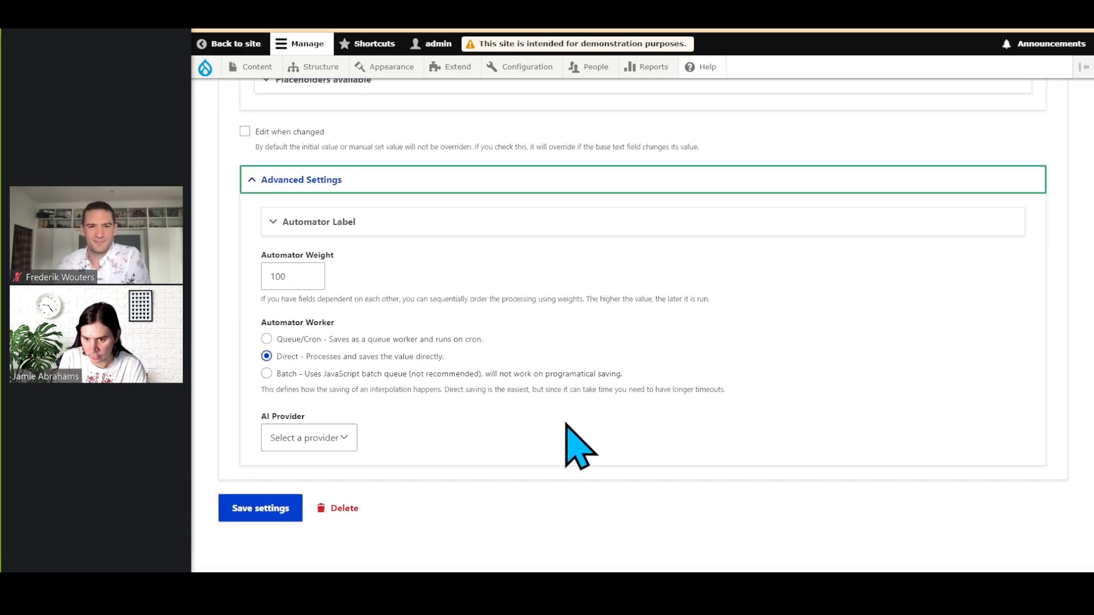
left_click(343, 447)
left_click(317, 472)
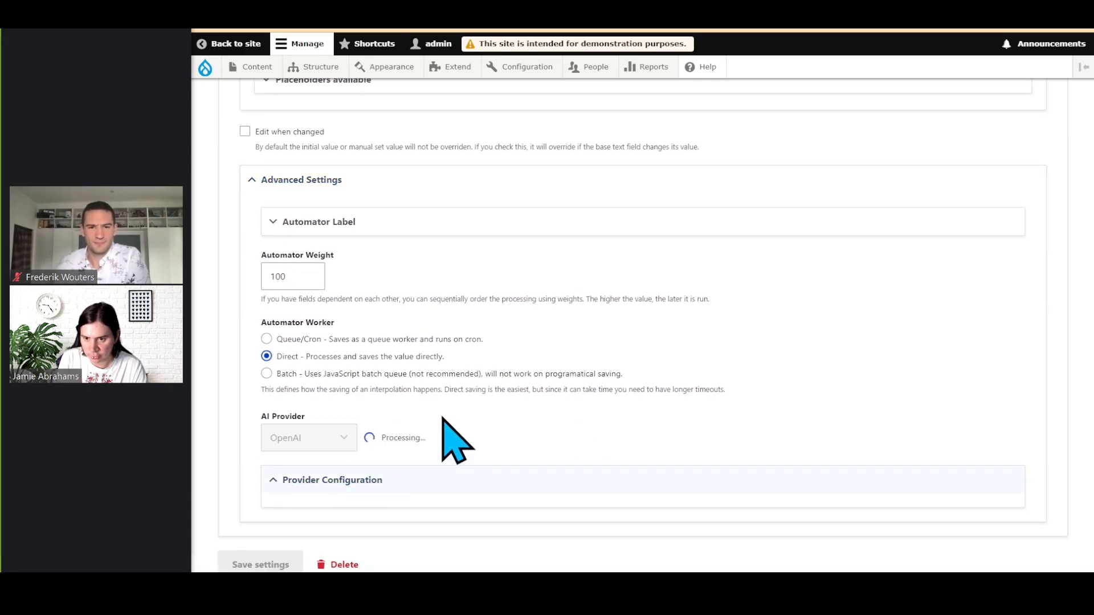
scroll(481, 433, "down", 4)
left_click(373, 315)
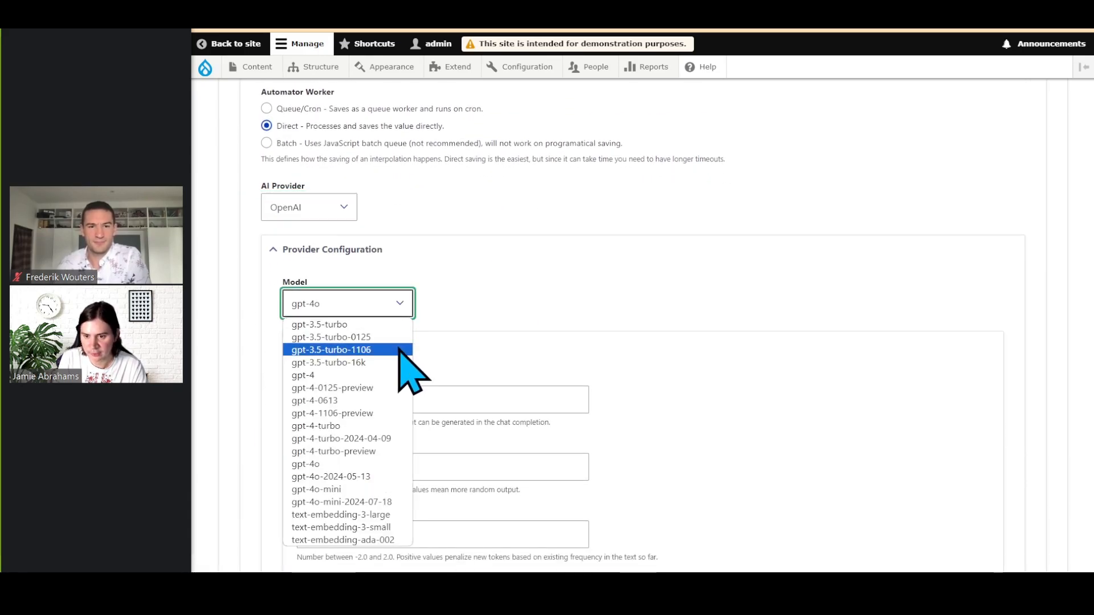
left_click(371, 491)
scroll(711, 420, "down", 5)
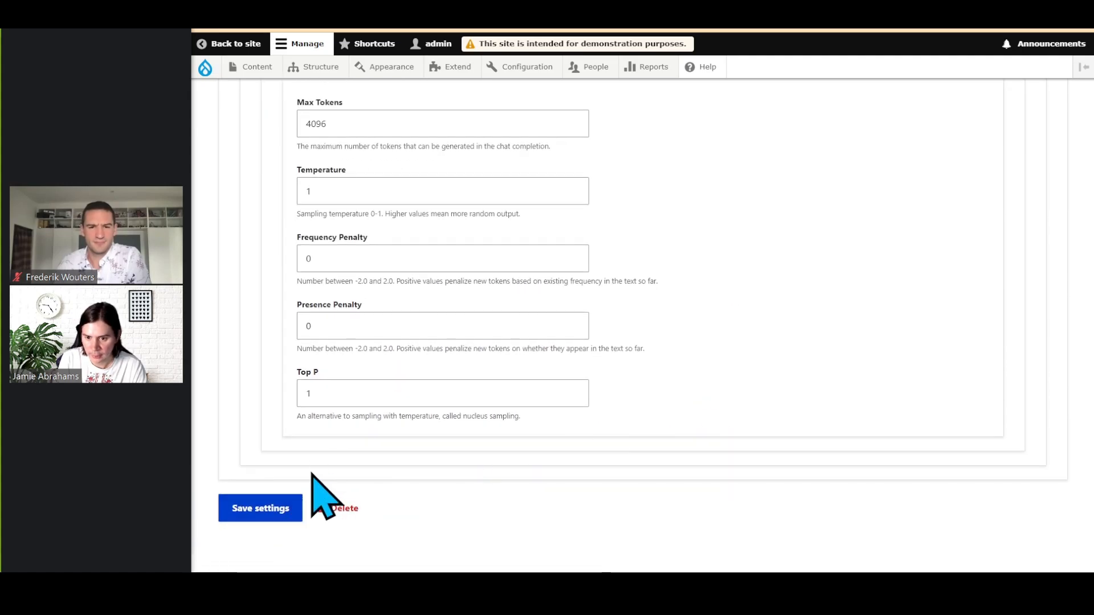
left_click(259, 509)
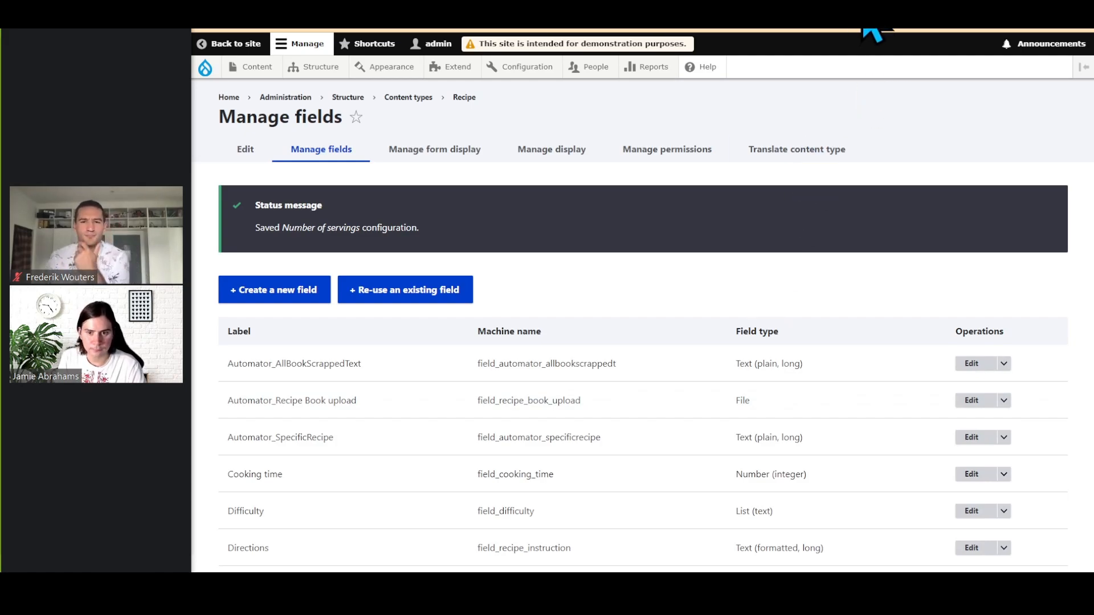
Compare the EGGPLANT & CHICKEN PIZZA edit form with the serving count given for that recipe in the source PDF
left_click(860, 6)
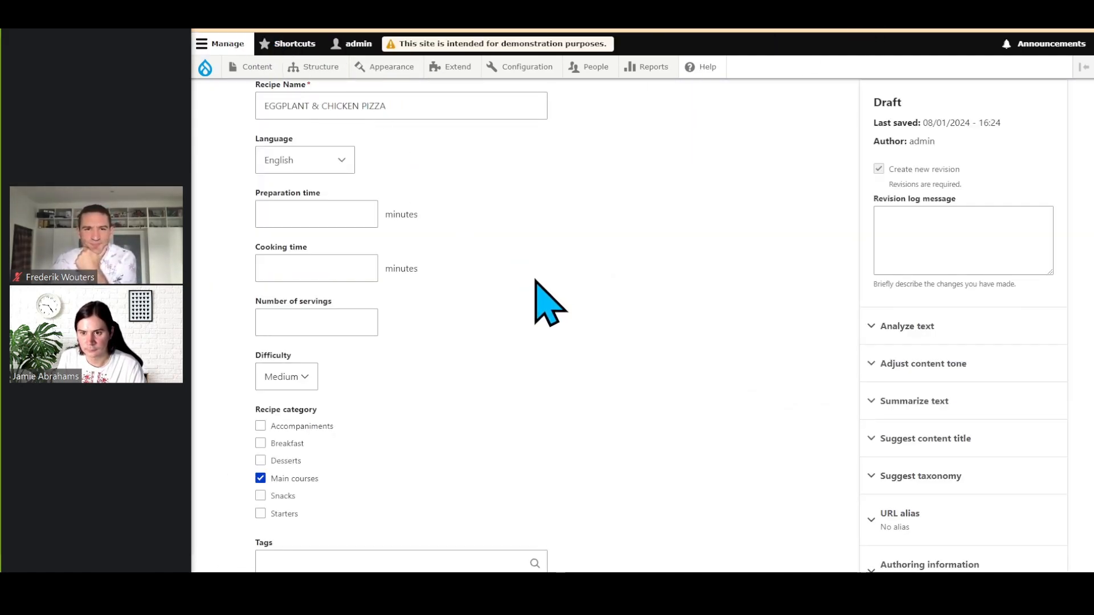
left_click(722, 28)
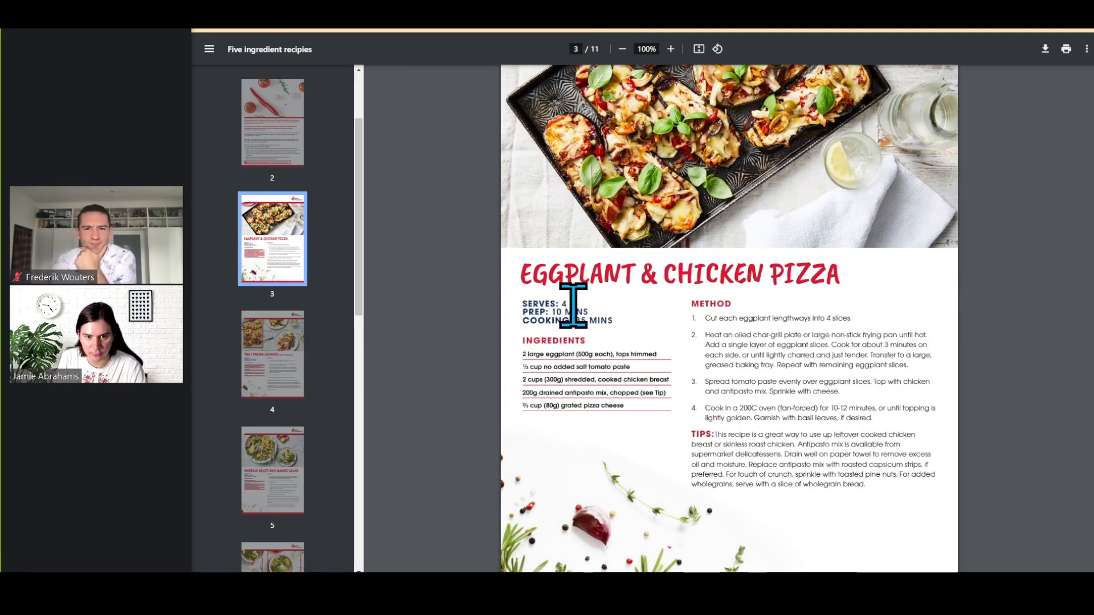
left_click(867, 28)
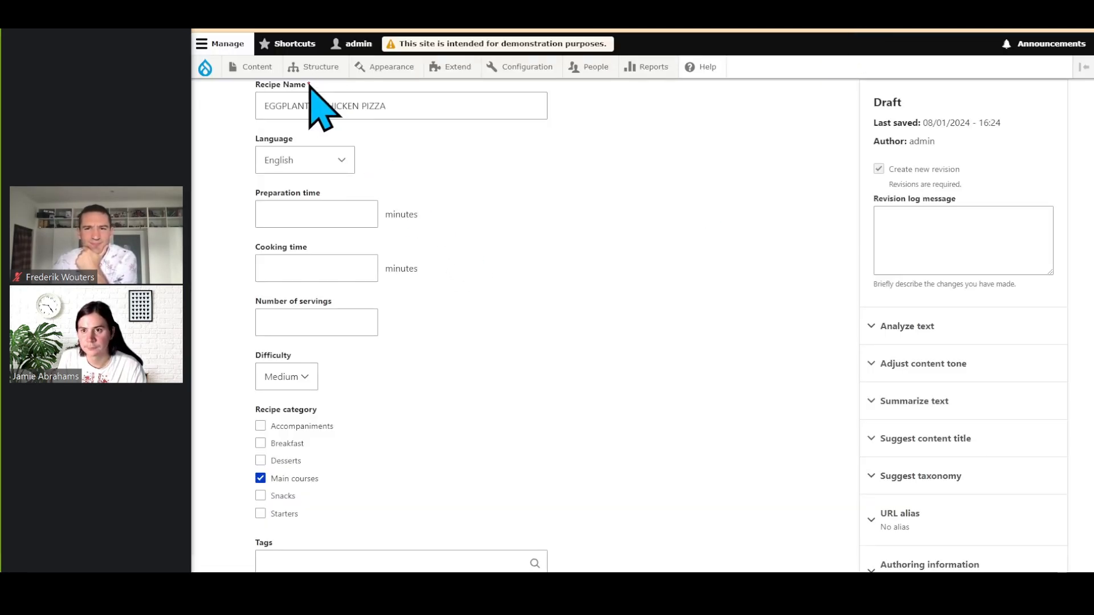
left_click(242, 20)
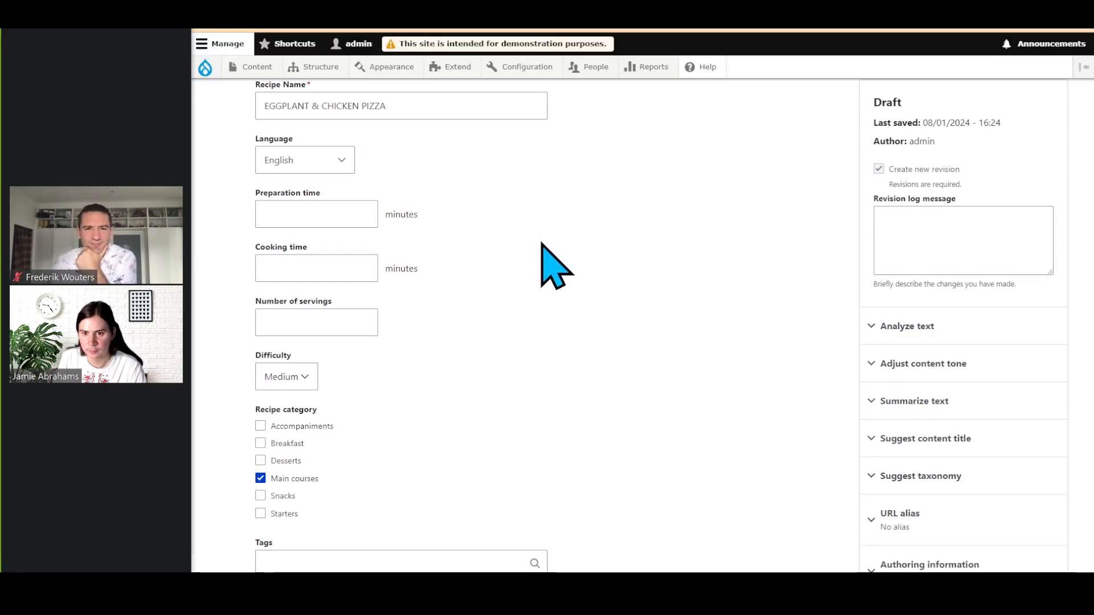
Resave the EGGPLANT & CHICKEN PIZZA recipe to run the automator and check Number of servings on its page
scroll(621, 342, "down", 2)
scroll(649, 388, "down", 20)
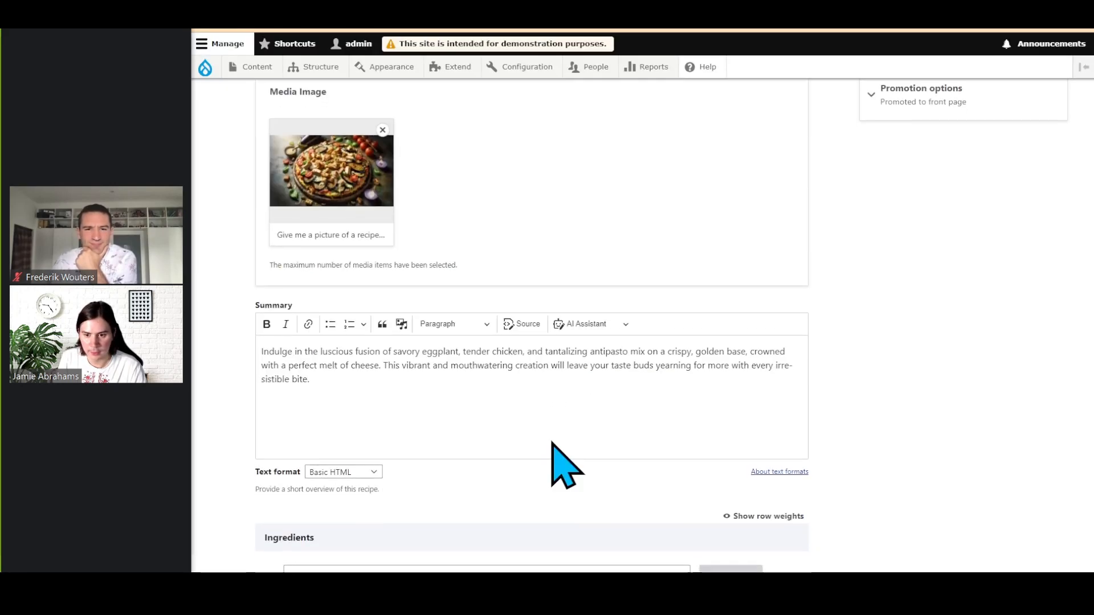
left_click(279, 497)
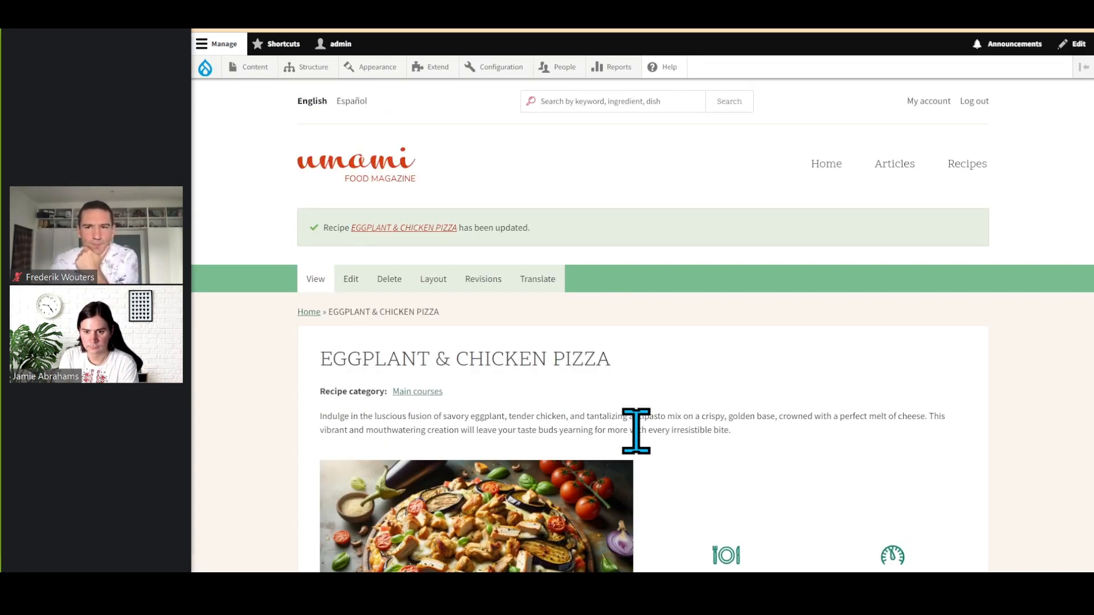
scroll(679, 405, "down", 5)
left_click_drag(691, 295, 765, 298)
left_click(775, 323)
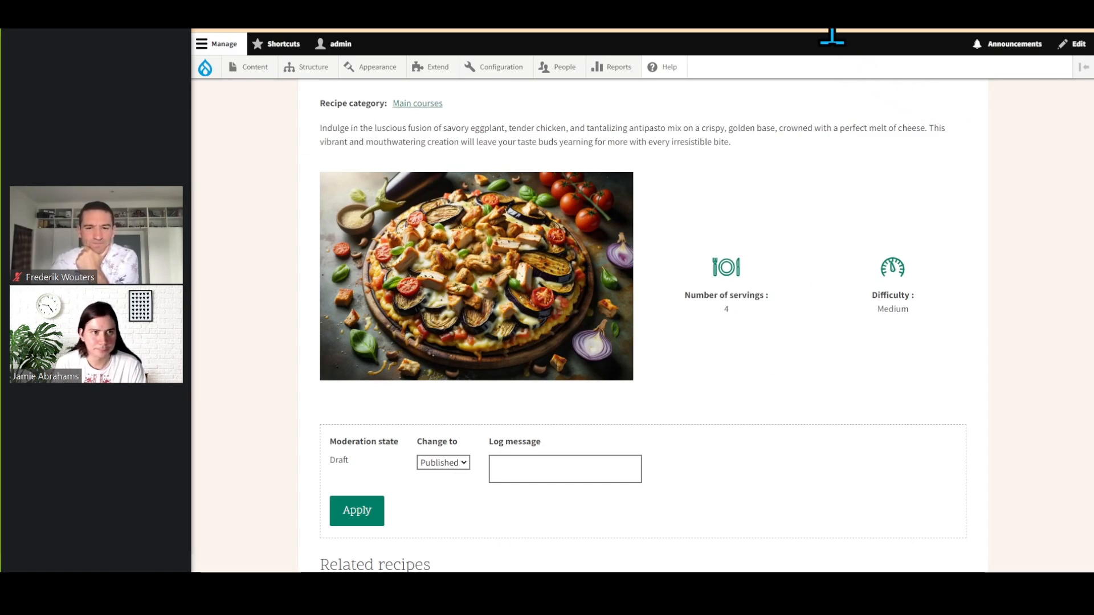
Return to the Recipe content type's field list and open the Ingredients field settings
left_click(813, 4)
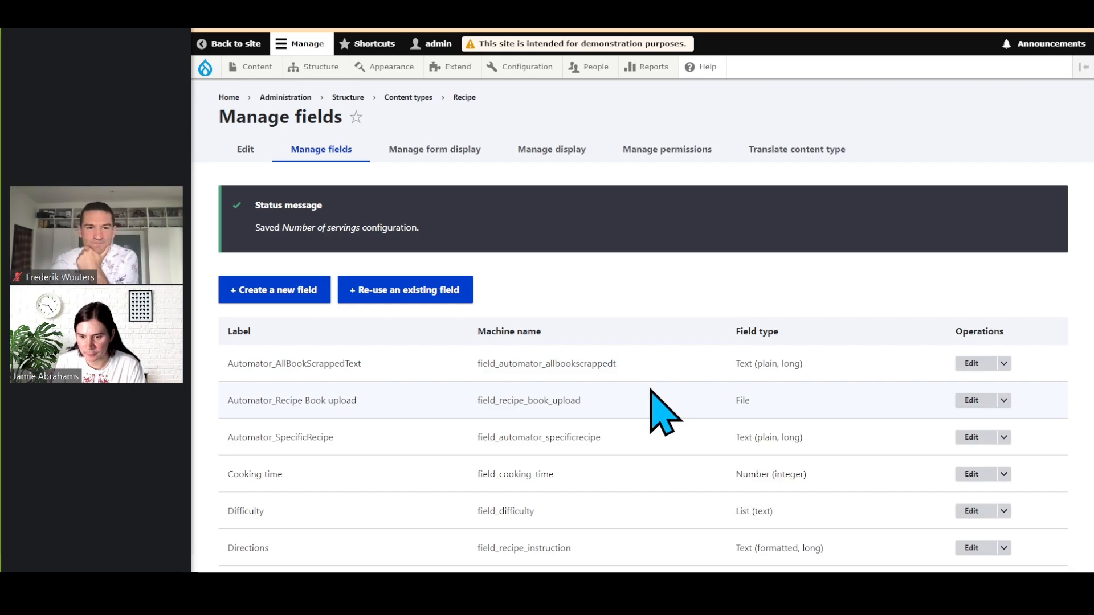
scroll(661, 421, "down", 4)
scroll(661, 421, "down", 2)
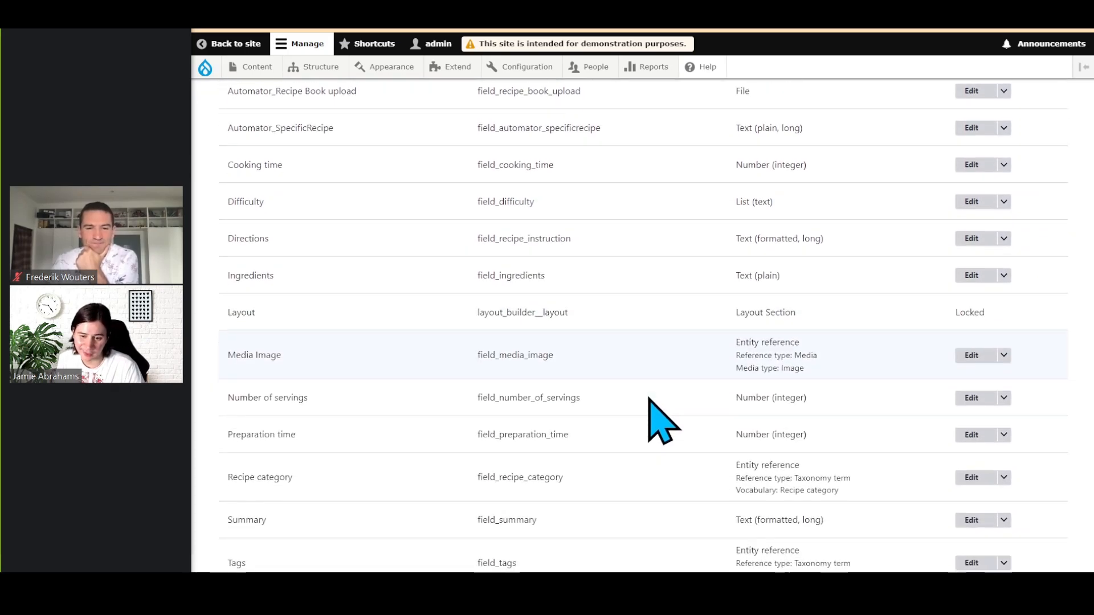
scroll(367, 420, "down", 1)
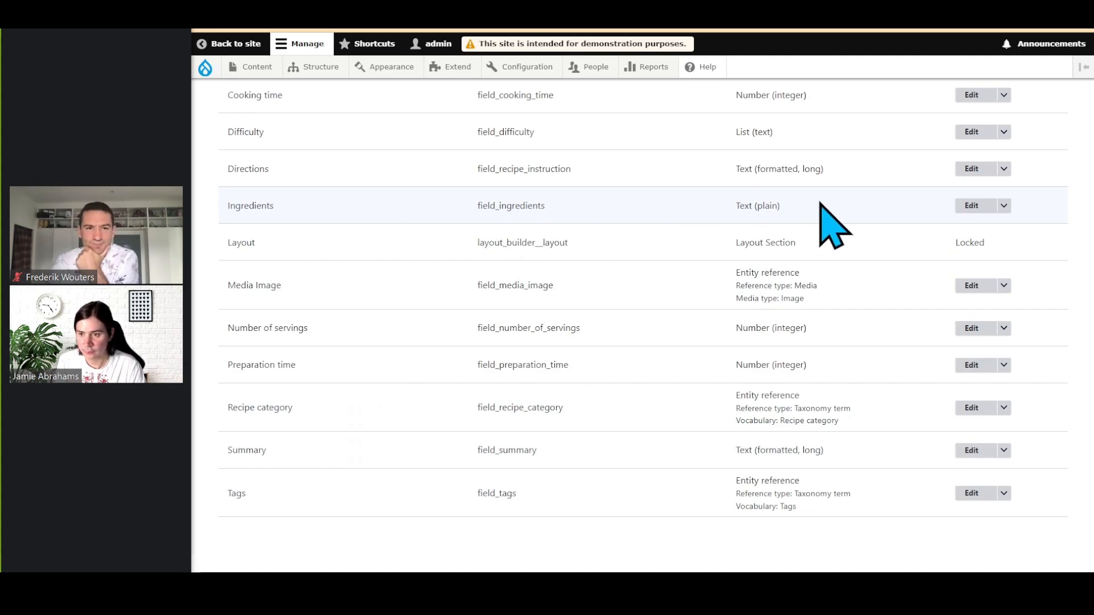
left_click_drag(229, 206, 908, 205)
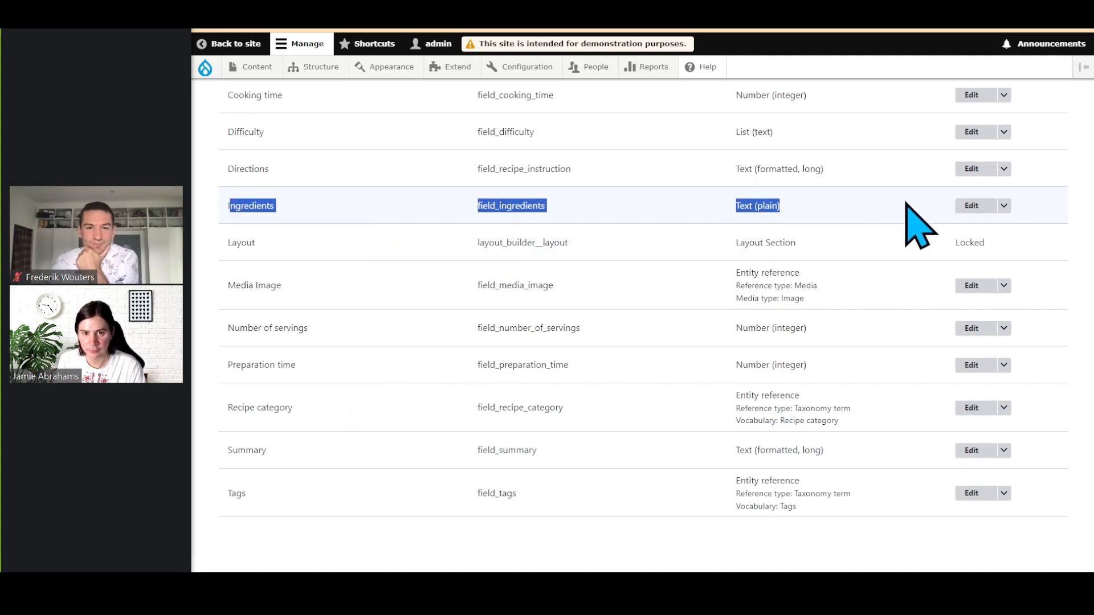
left_click(967, 208)
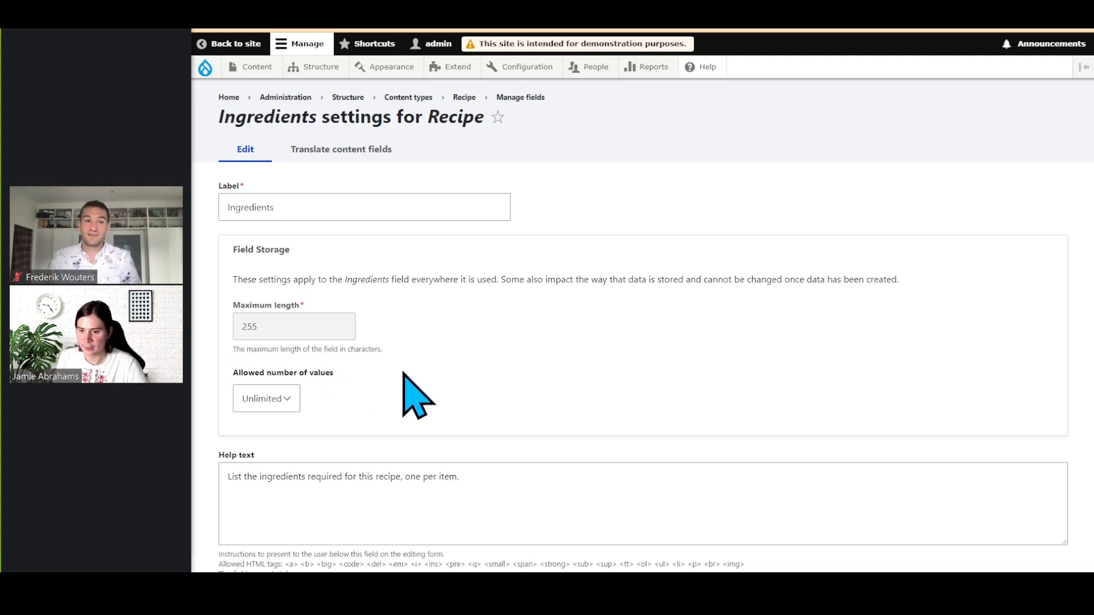
Enable the AI Automator for the Ingredients field and view the available automator types, keeping LLM: Text (simple)
scroll(439, 378, "down", 2)
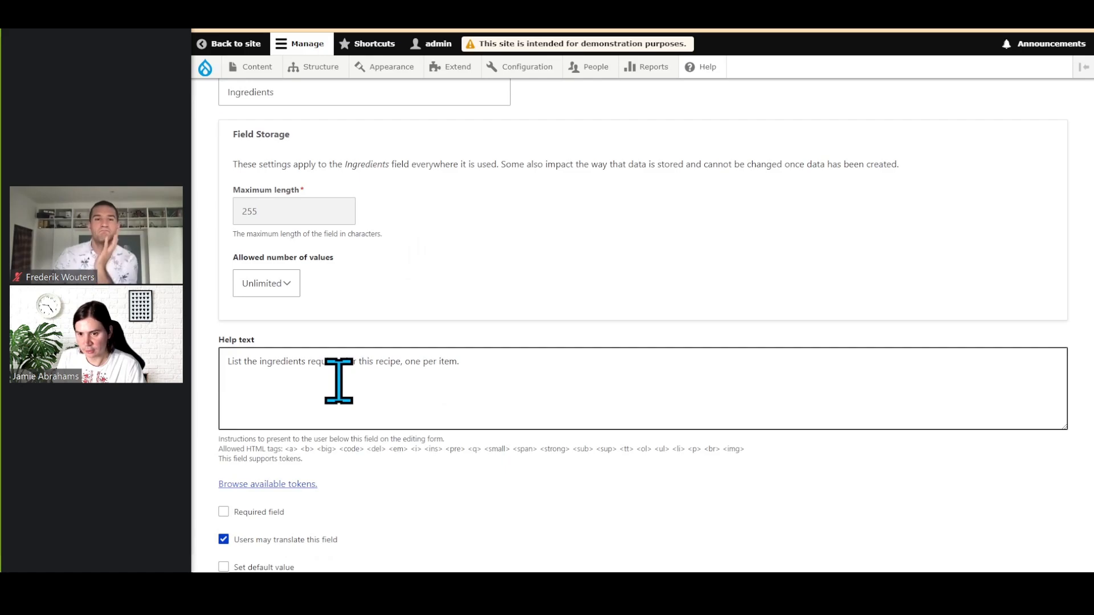
scroll(525, 420, "down", 3)
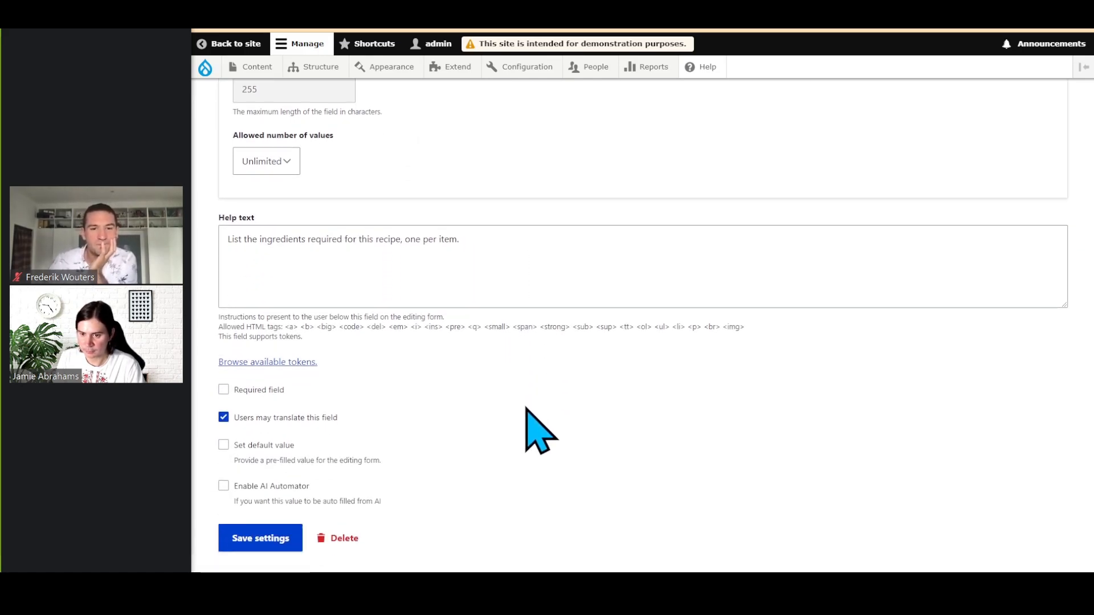
left_click(287, 456)
scroll(491, 469, "down", 2)
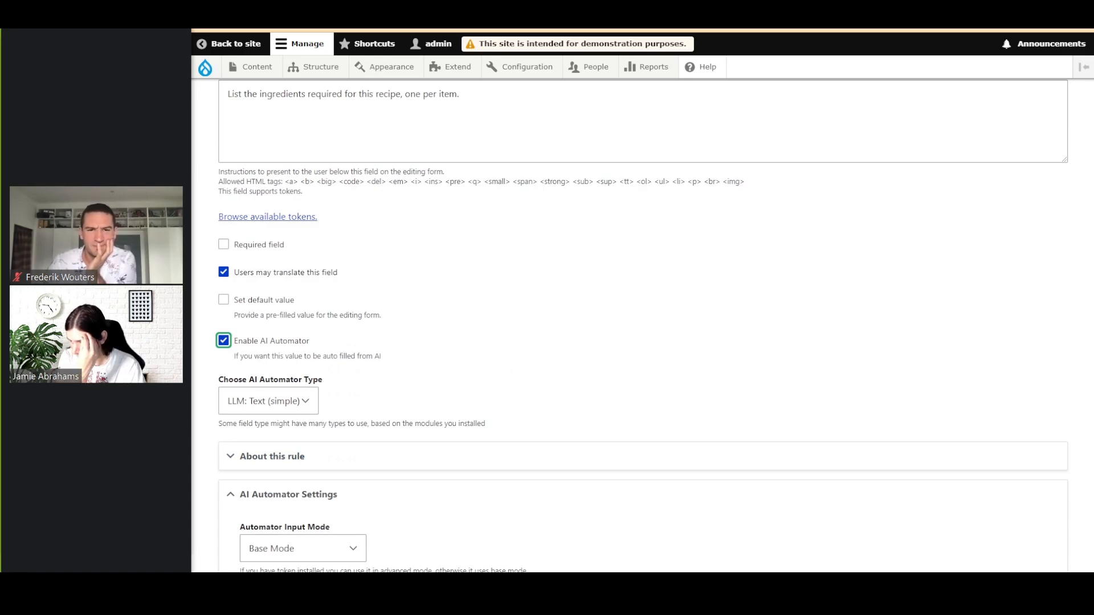
left_click(308, 401)
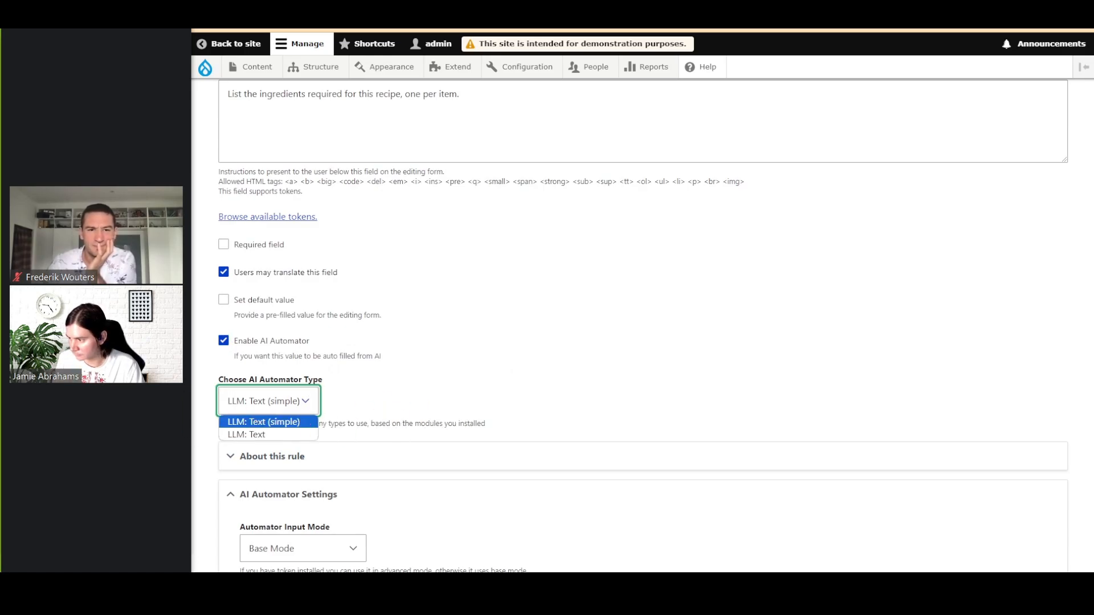
key("Escape")
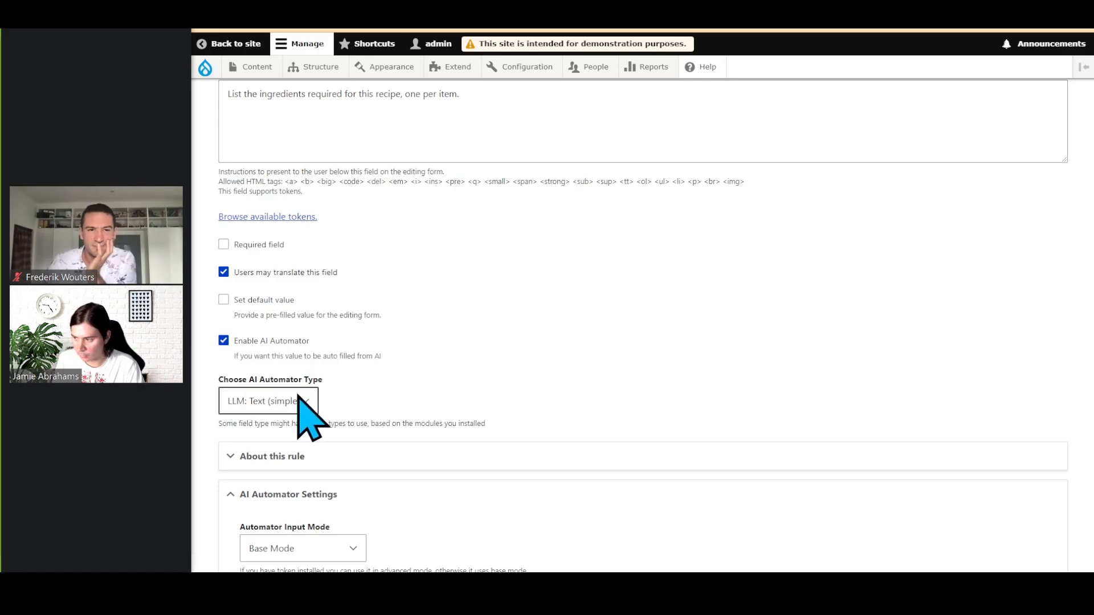
Set the AI Automator type for the Ingredients field to LLM: Text
left_click(306, 405)
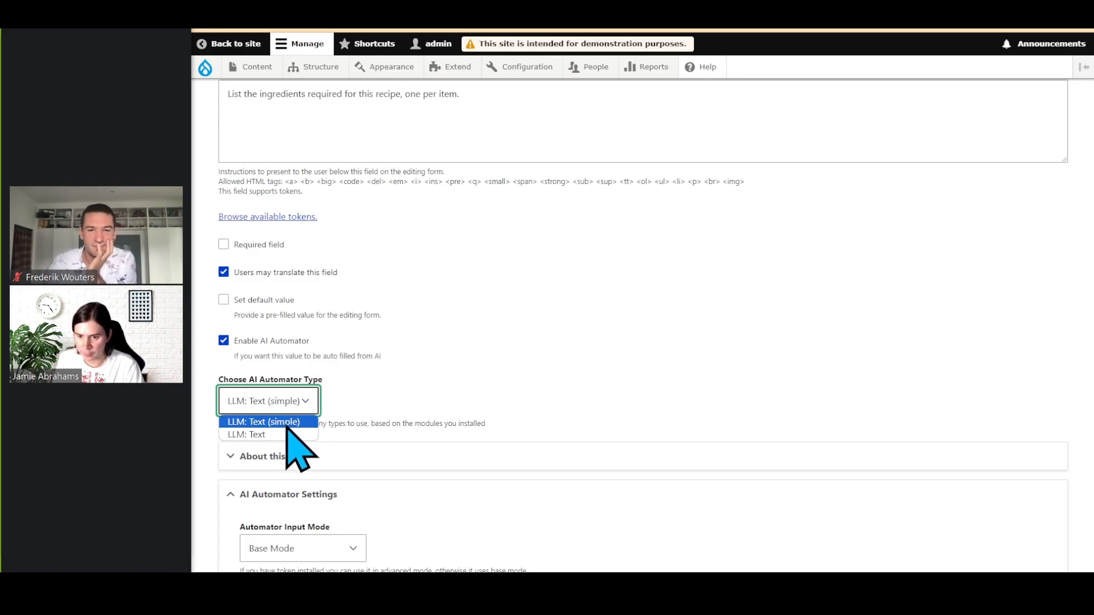
left_click(285, 434)
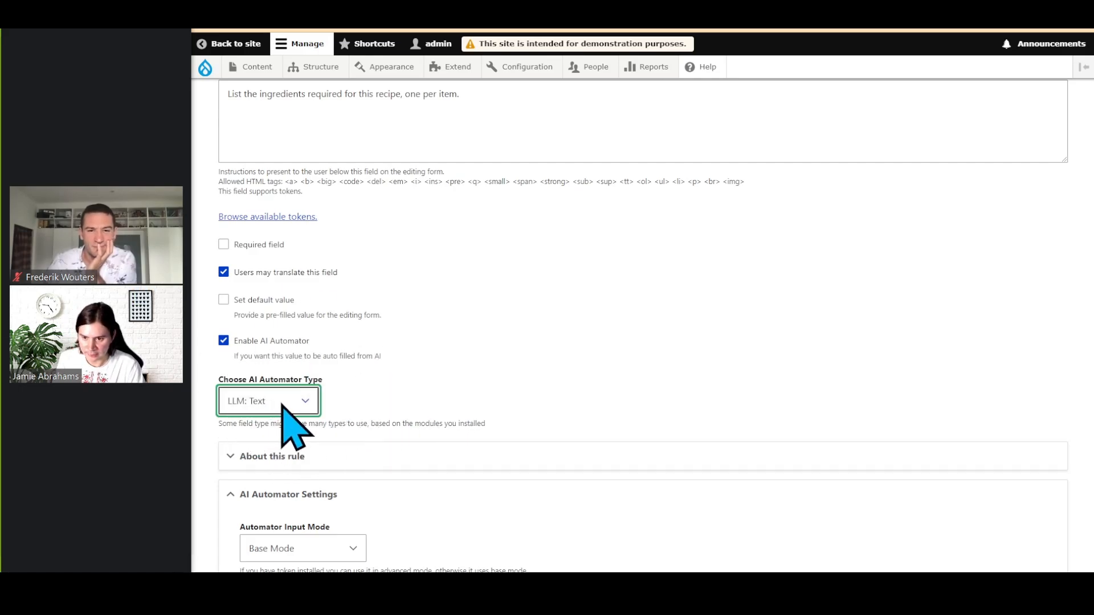
left_click(283, 404)
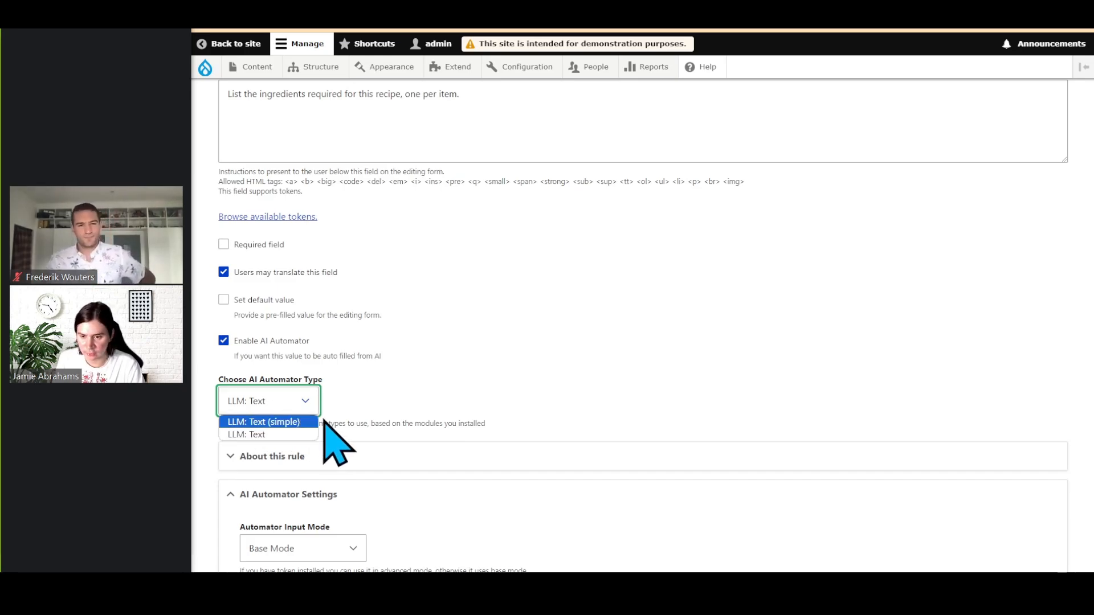
left_click(294, 436)
Use Automator_SpecificRecipe as the base field and enter a {{ context }} prompt requesting one ingredient per value, amount first, with optional ones prefixed "Optional:"
scroll(433, 433, "down", 3)
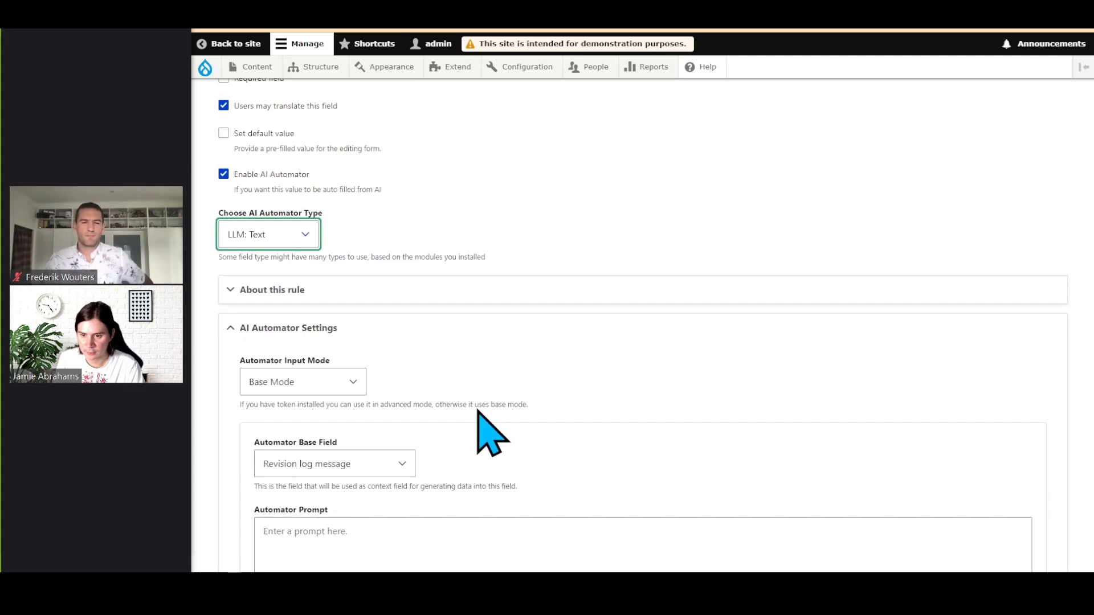
scroll(479, 412, "down", 1)
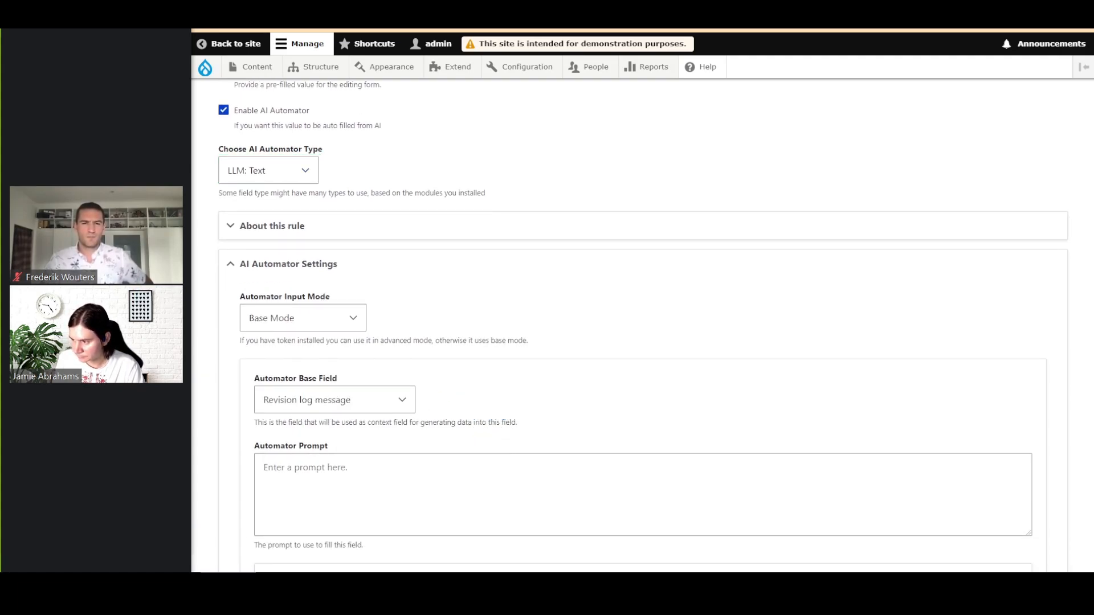
left_click(415, 464)
left_click(374, 405)
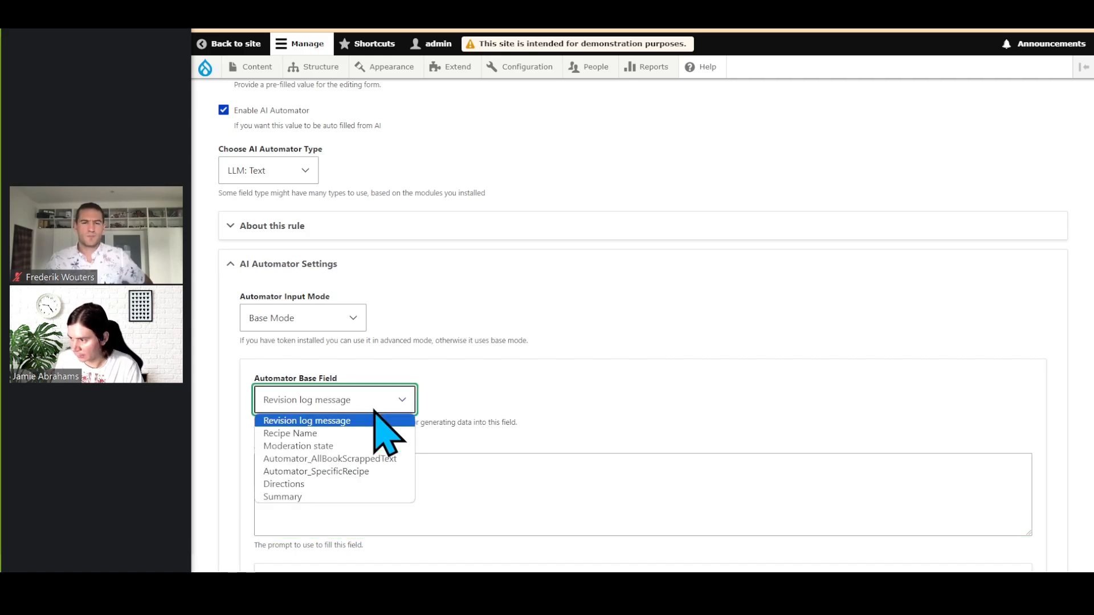
left_click(377, 472)
left_click(383, 496)
type("Based on the context, read out the ingredients for this and answer one value per ingredient. Answer with amount first and then the ingredient, like \"1 Onion\" or \"400g chopped parsley\". If something is optional add it as well but start with \"Optional:\", like for example \"Optional: Sugar to taste\".  Context: {{ context }}")
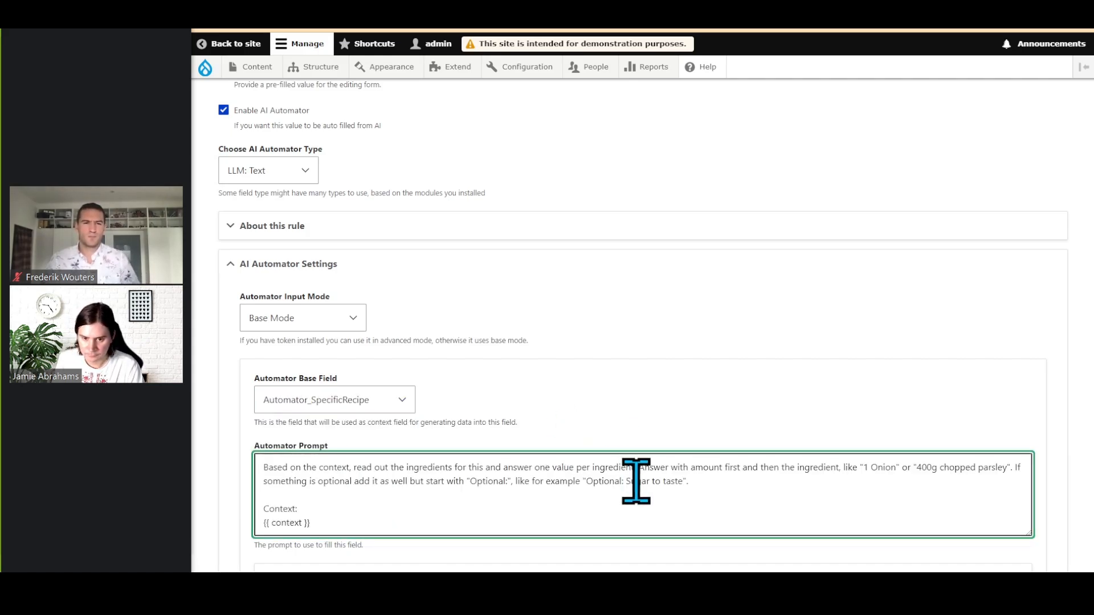
scroll(973, 391, "down", 2)
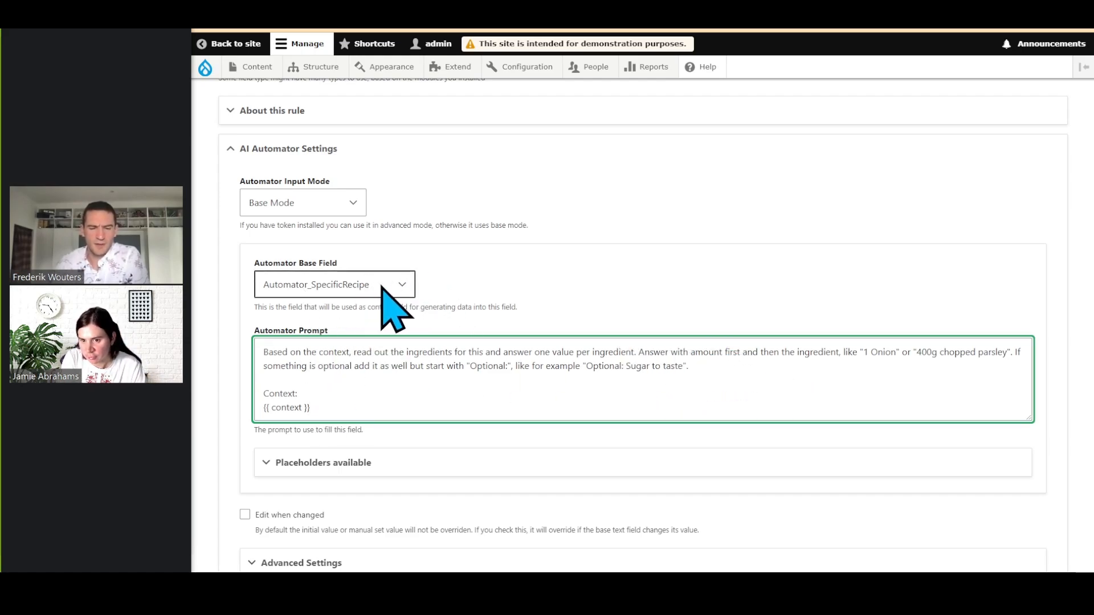
double_click(563, 353)
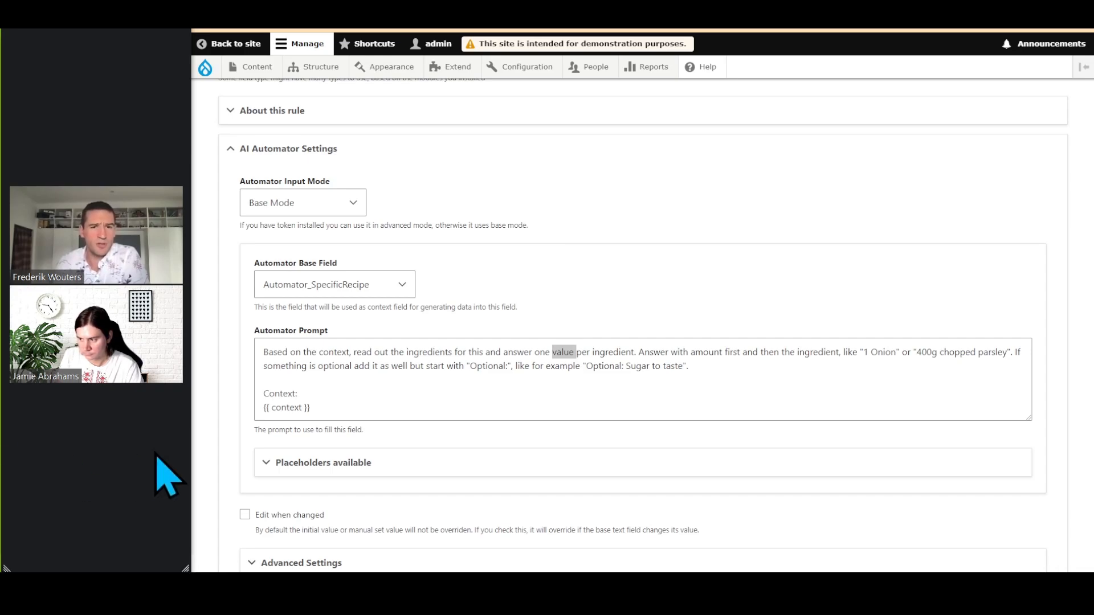
left_click(712, 376)
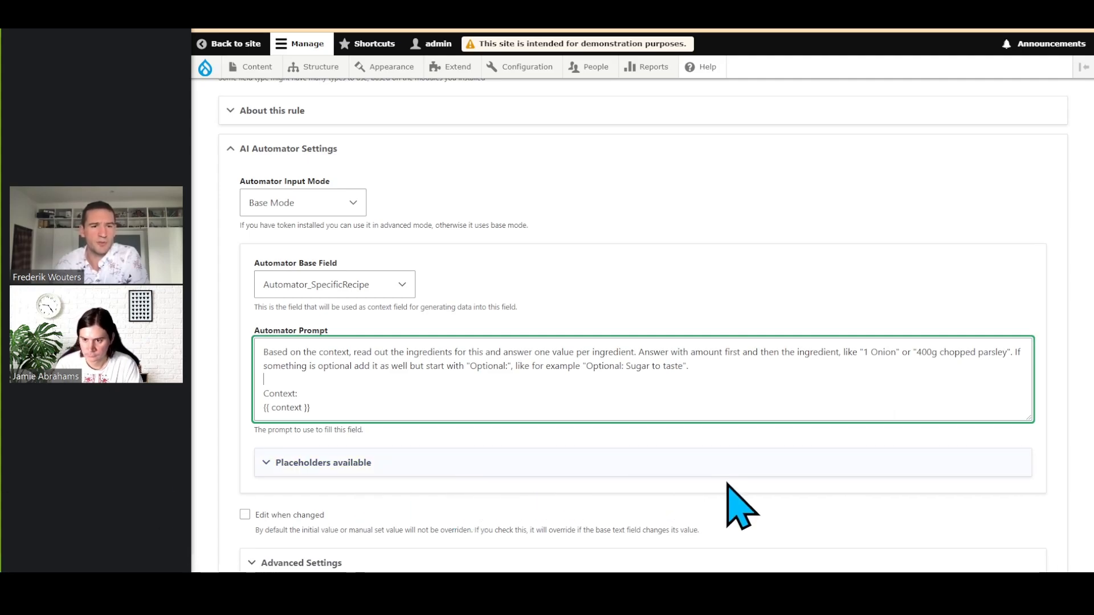
In the automator's advanced settings, set the worker to Batch and the AI provider to OpenAI
scroll(733, 501, "down", 2)
left_click(467, 450)
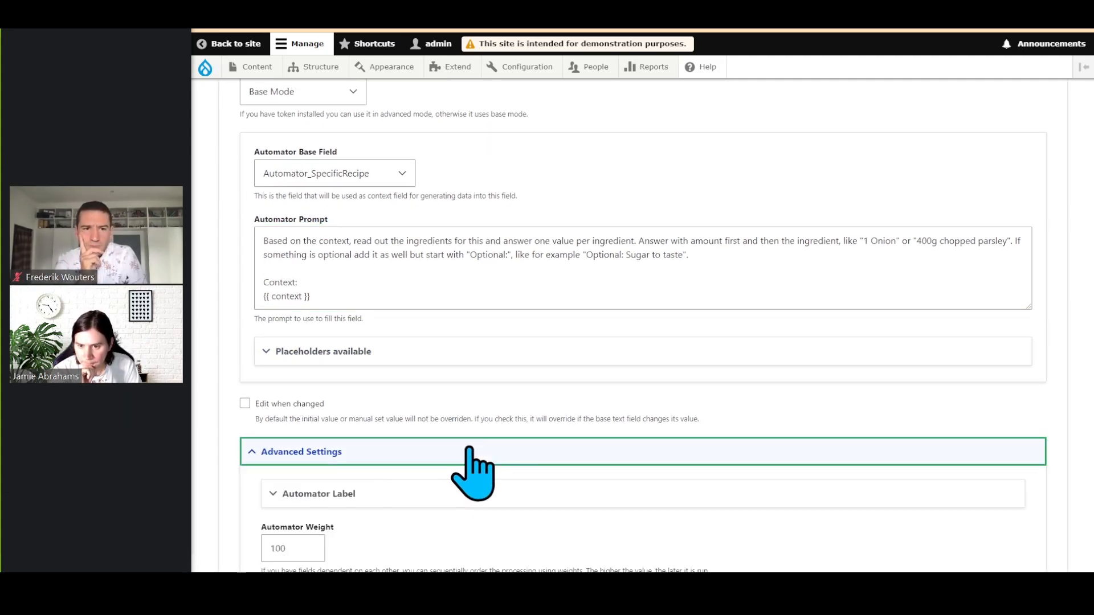
scroll(557, 461, "down", 2)
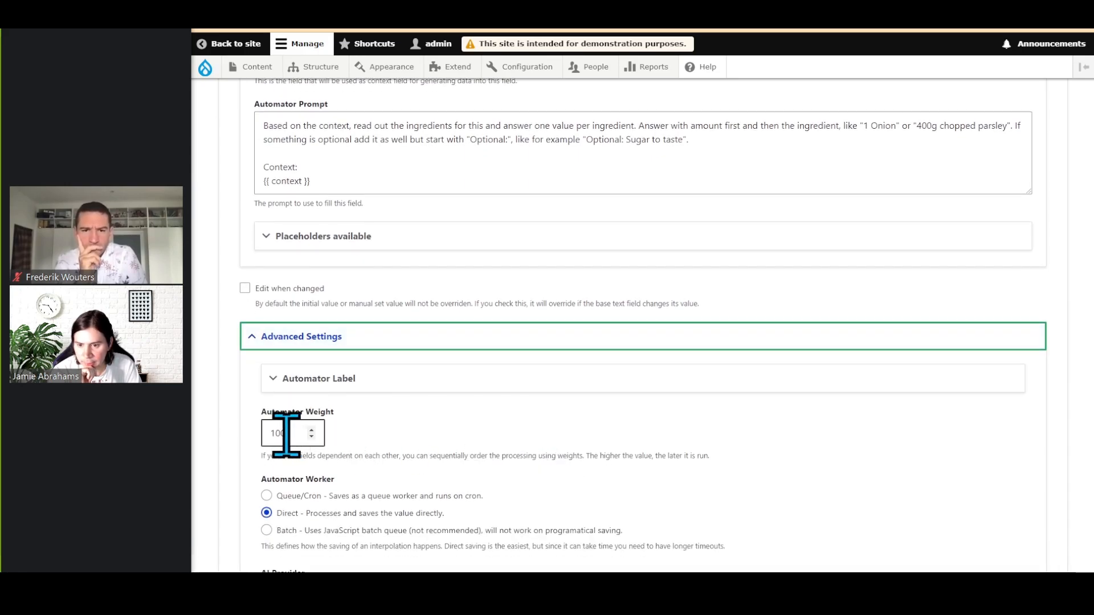
left_click(365, 530)
scroll(579, 484, "down", 2)
scroll(579, 484, "down", 1)
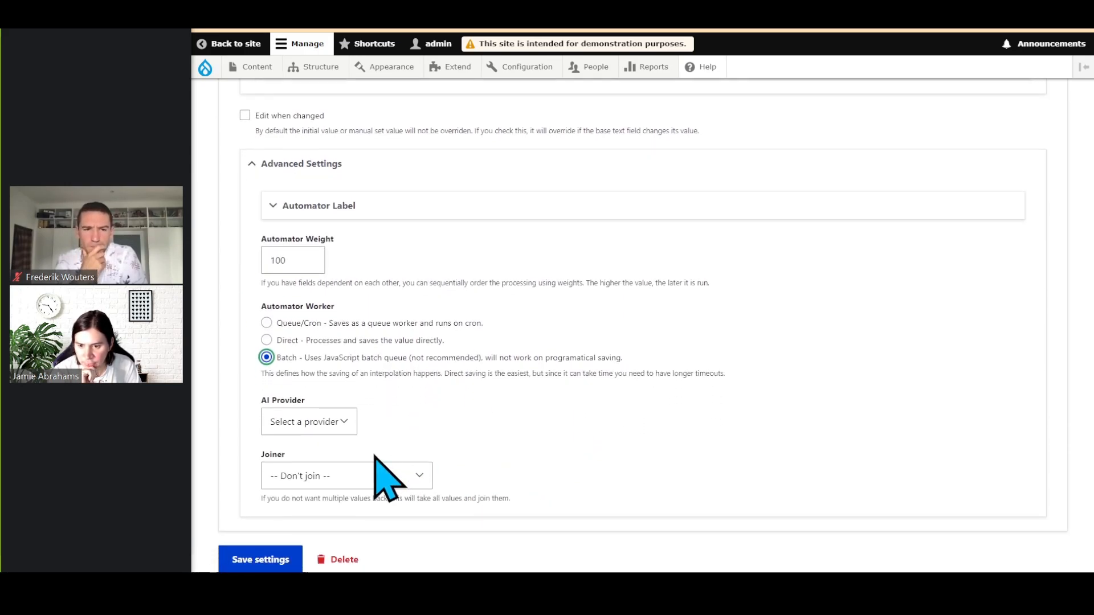
left_click(337, 422)
left_click(335, 454)
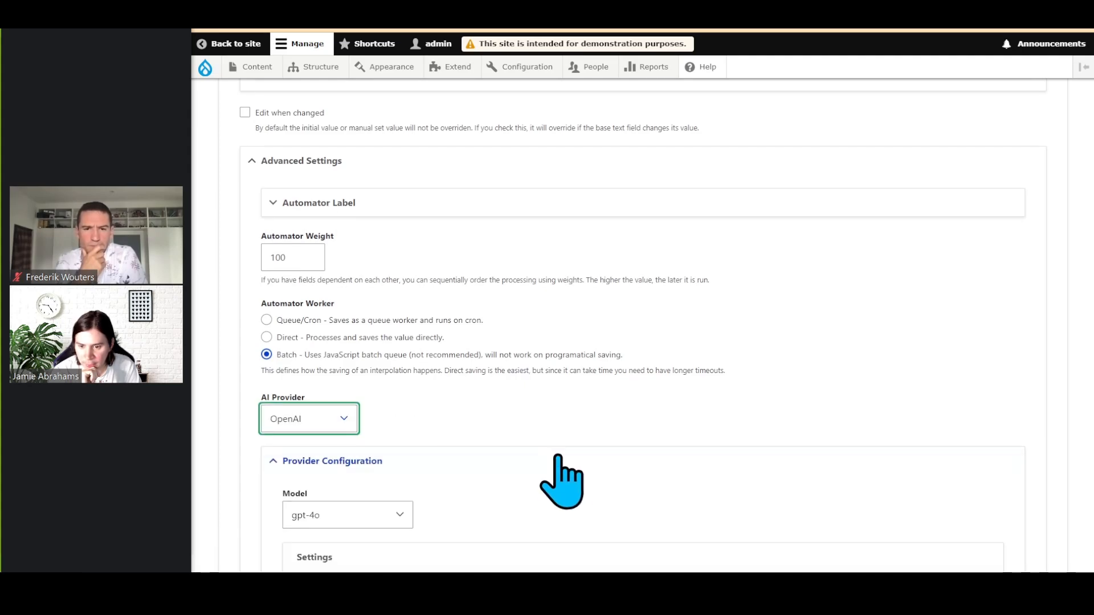
Look through the OpenAI provider settings and the Joiner options, keeping Don't join
scroll(562, 476, "down", 3)
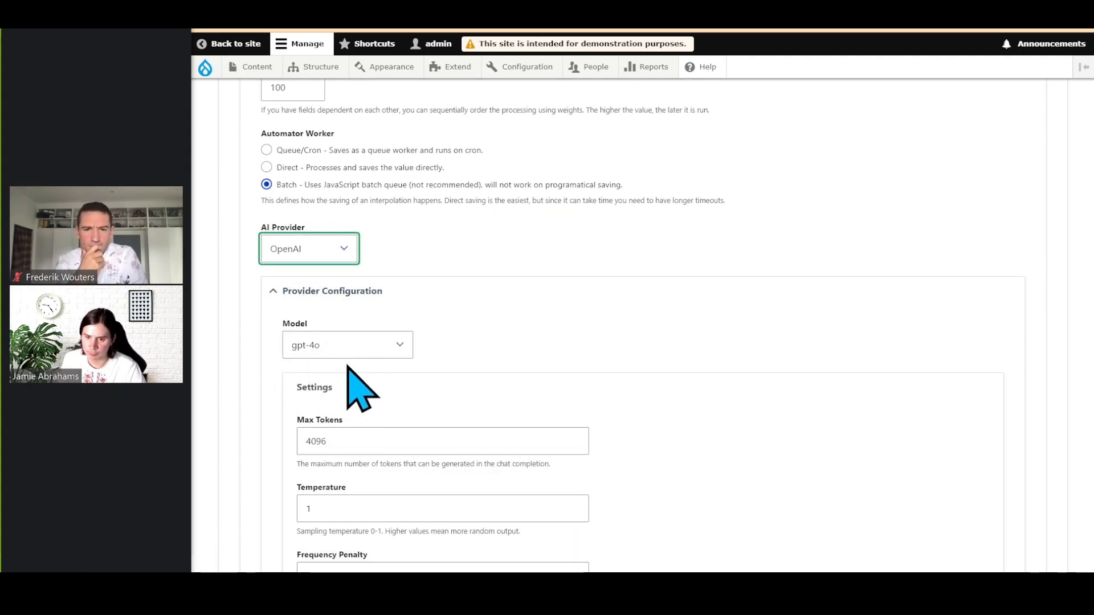
scroll(704, 451, "down", 5)
scroll(702, 434, "down", 2)
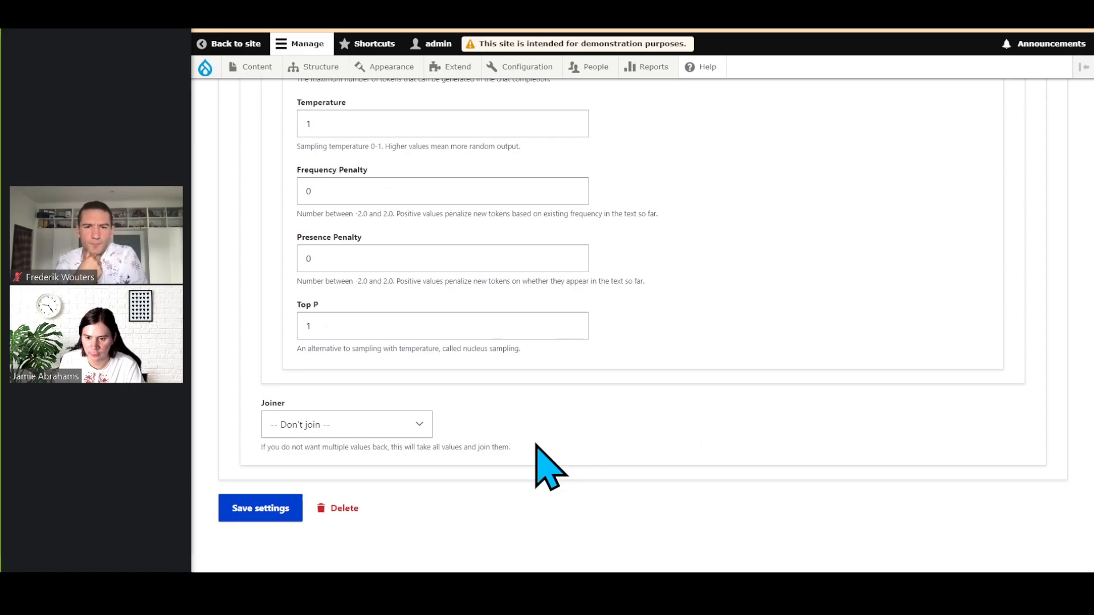
left_click(404, 432)
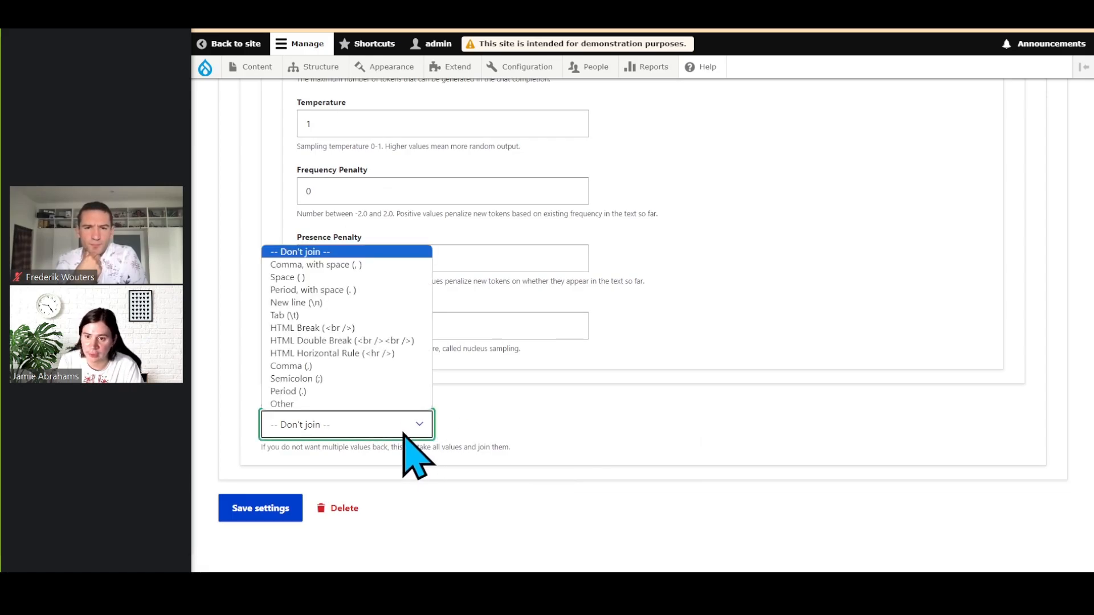
left_click(338, 253)
Review the Ingredients field's allowed number of values against the automator prompt's one value per ingredient instruction
scroll(708, 391, "up", 9)
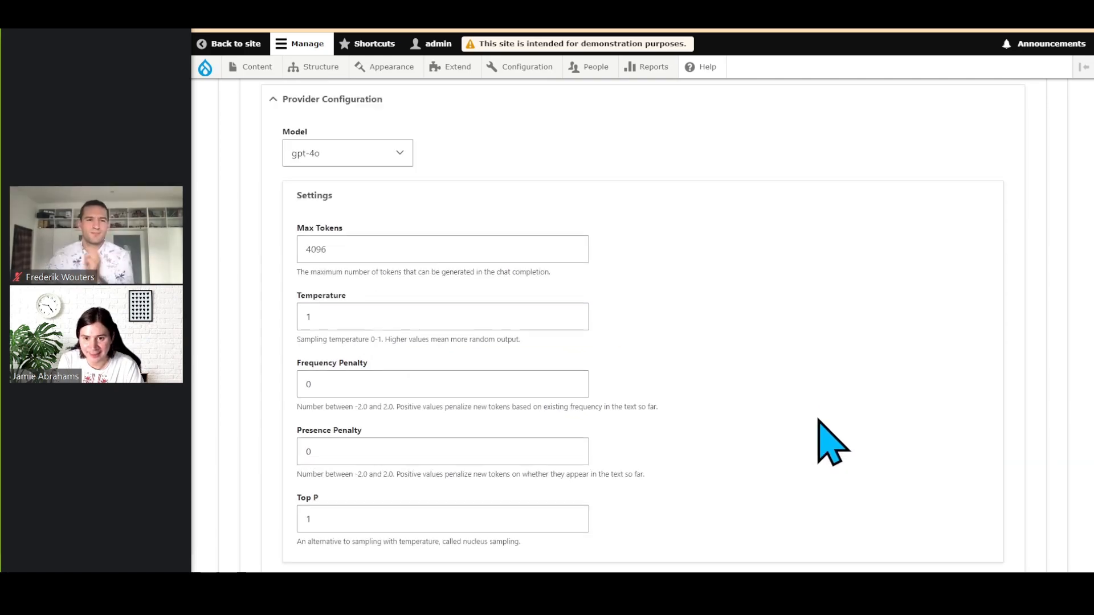
scroll(819, 431, "up", 5)
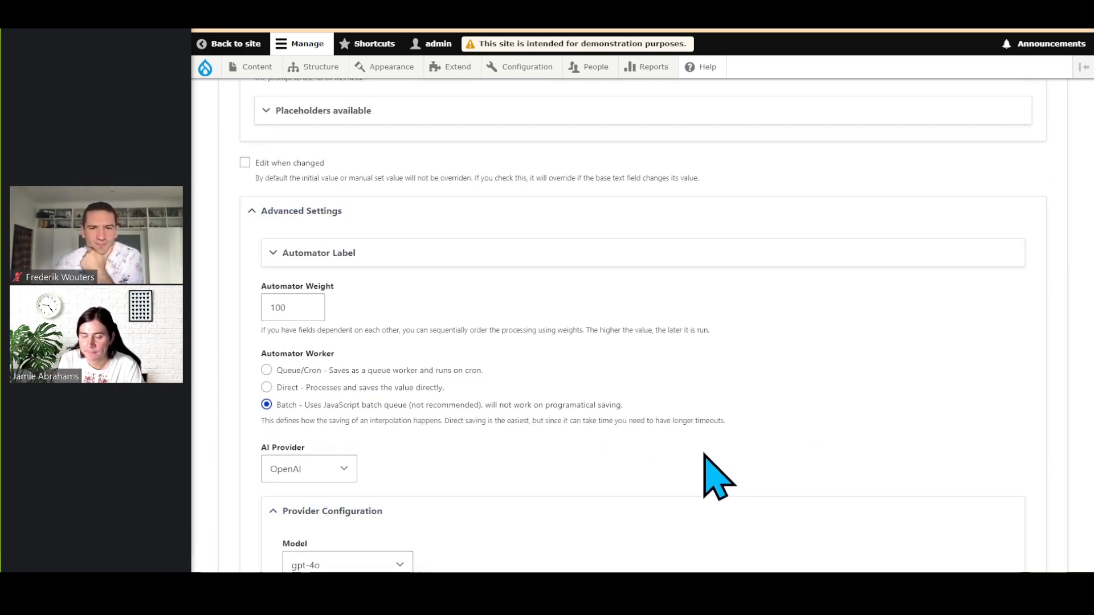
scroll(763, 431, "up", 15)
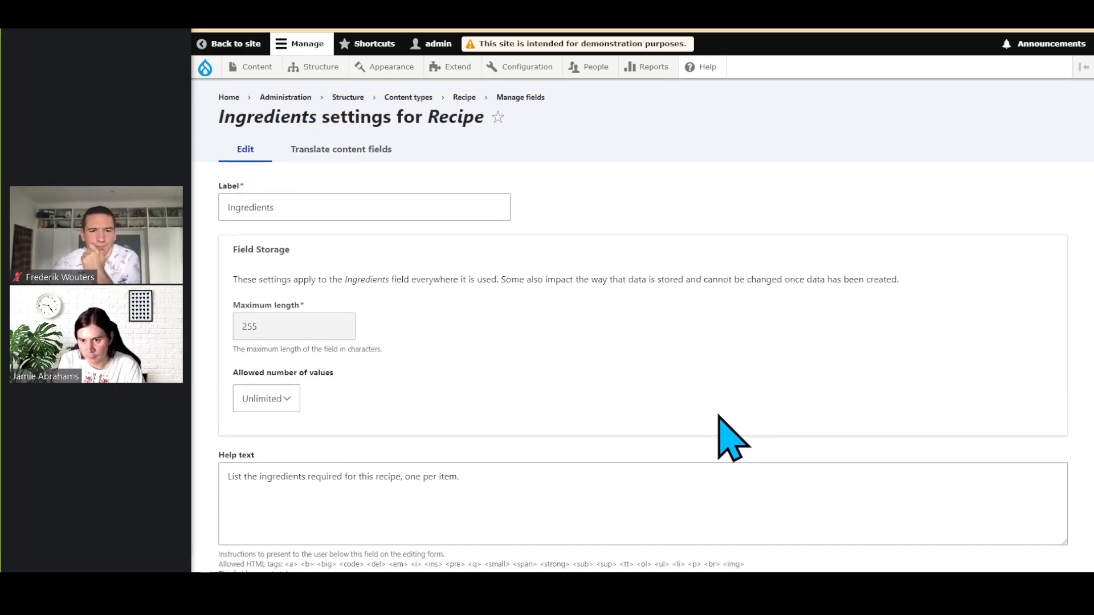
scroll(720, 420, "down", 3)
scroll(692, 436, "down", 6)
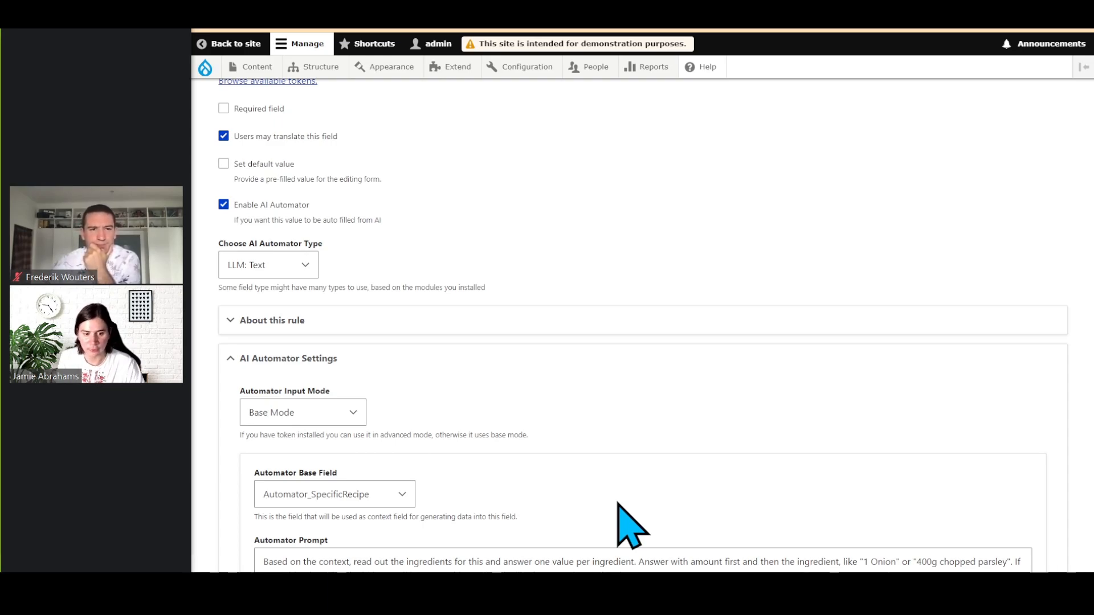
scroll(618, 504, "down", 2)
left_click(551, 453)
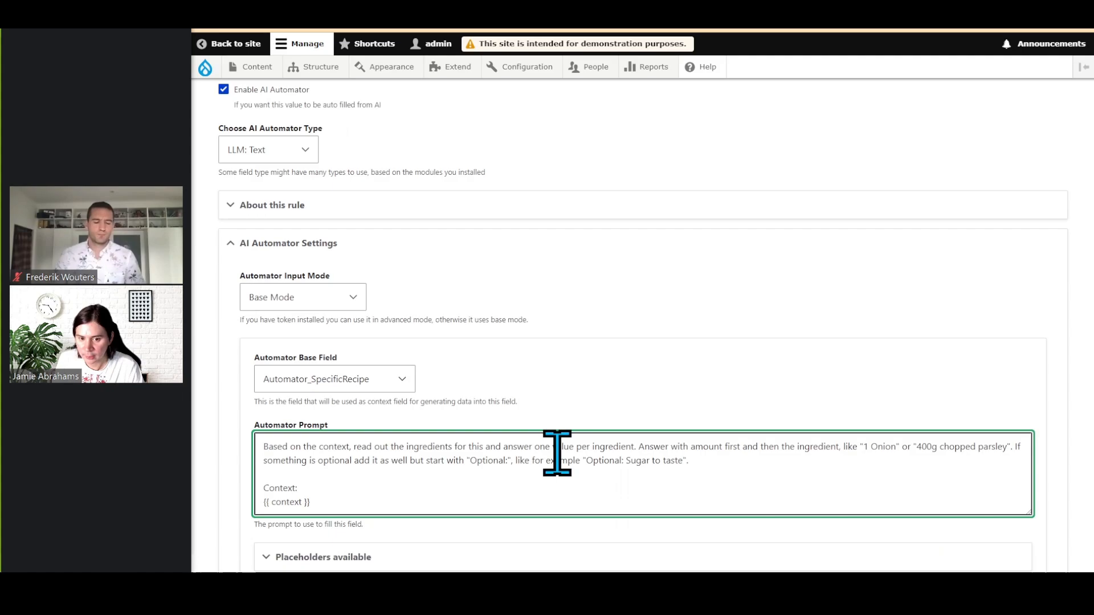
double_click(557, 448)
scroll(723, 404, "down", 2)
left_click(688, 360)
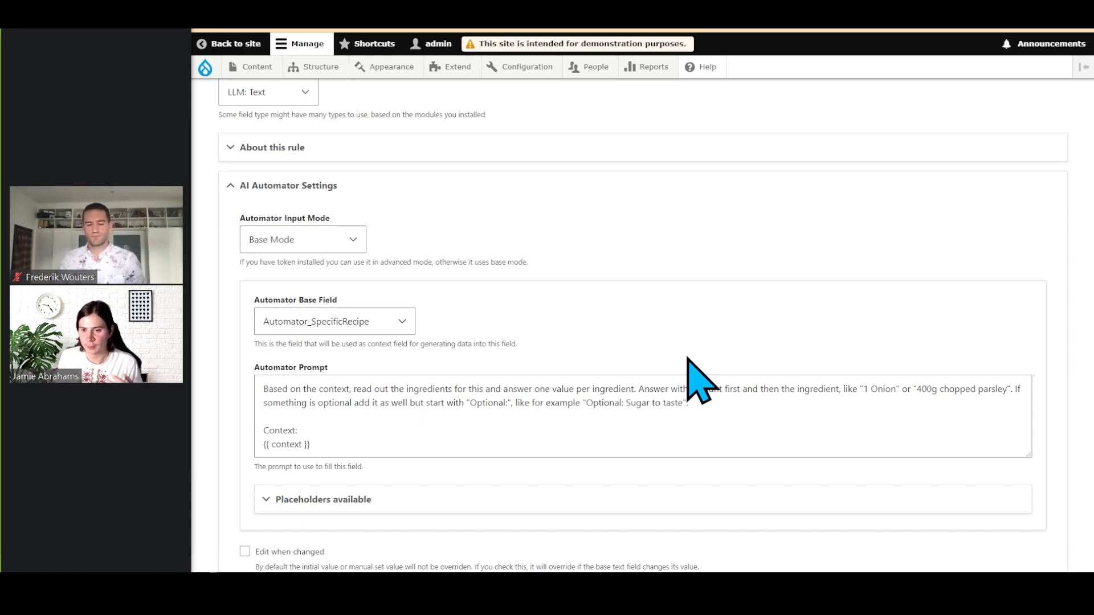
Recheck the Joiner options without changing Don't join and save the Ingredients field settings
scroll(681, 347, "down", 15)
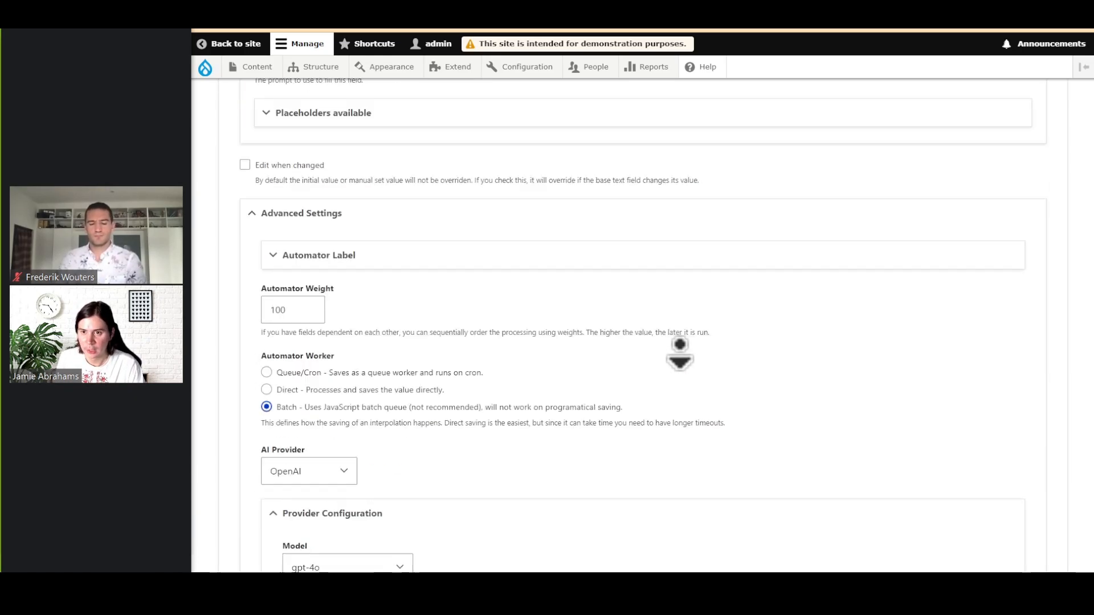
left_click(408, 427)
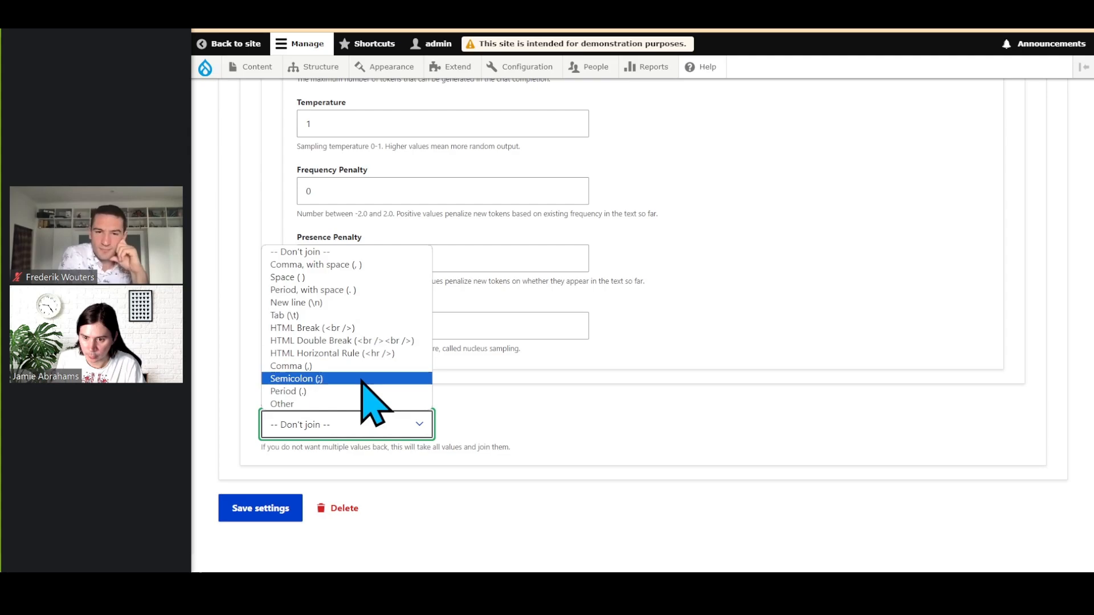
left_click(613, 442)
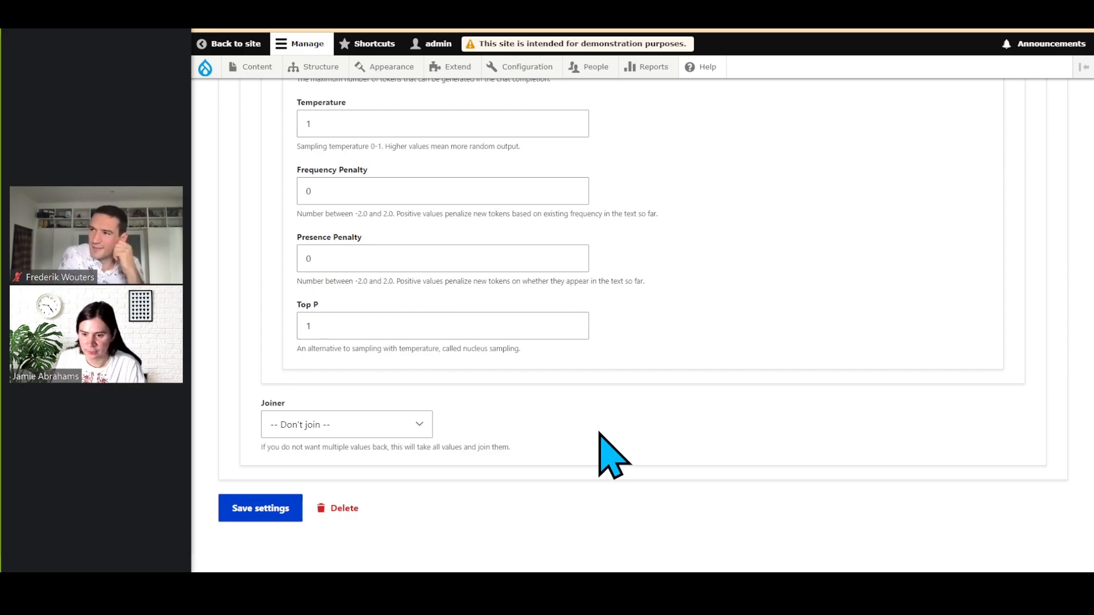
left_click(254, 509)
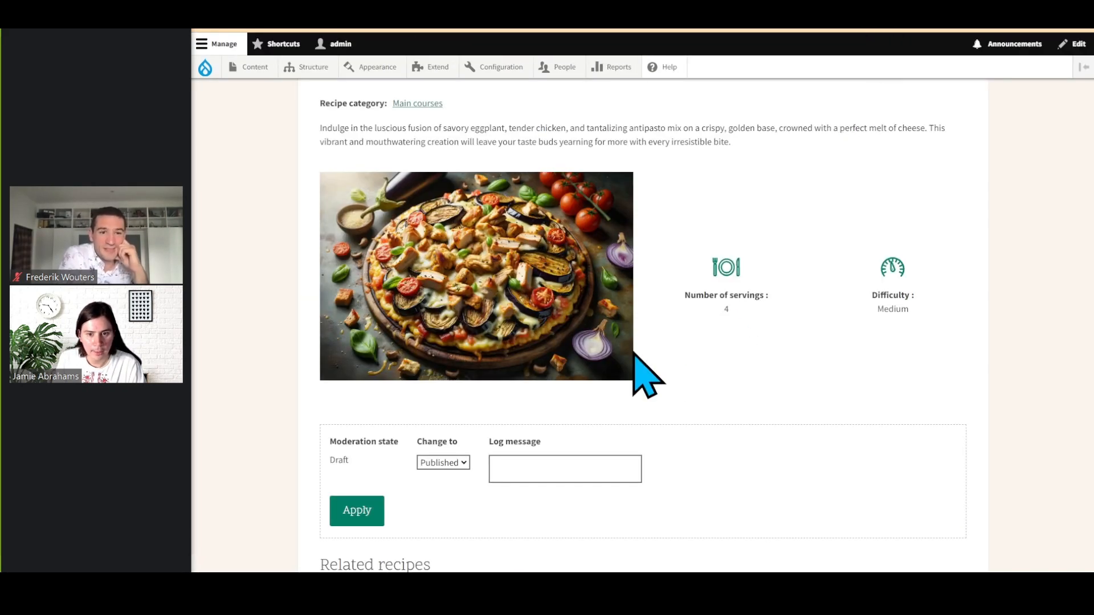
Compare the EGGPLANT & CHICKEN PIZZA recipe page with the ingredients list for that recipe in the source PDF
scroll(662, 363, "down", 2)
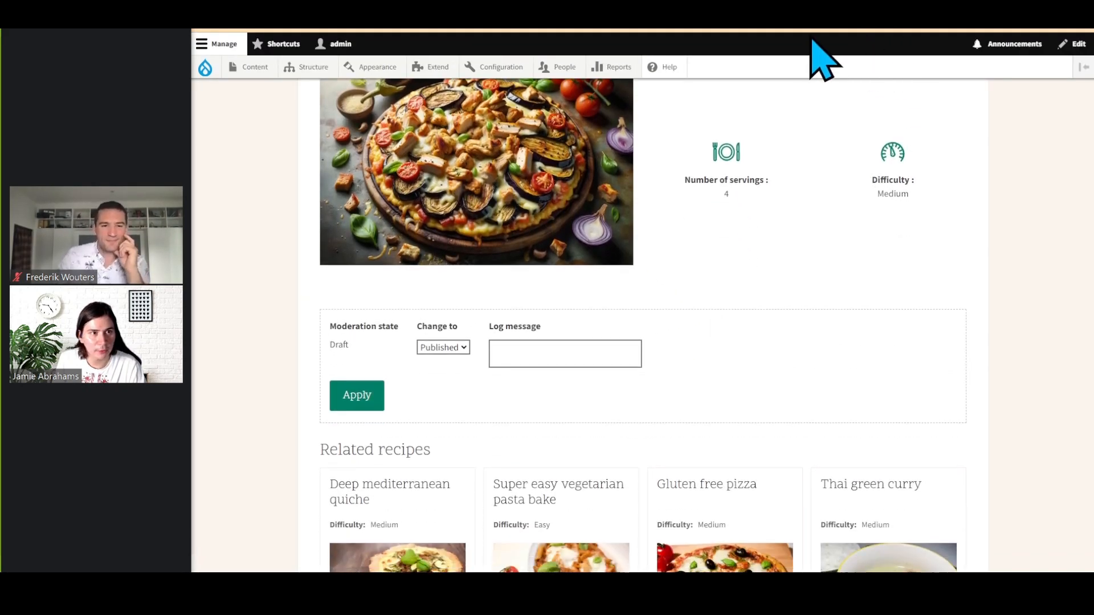
left_click(723, 17)
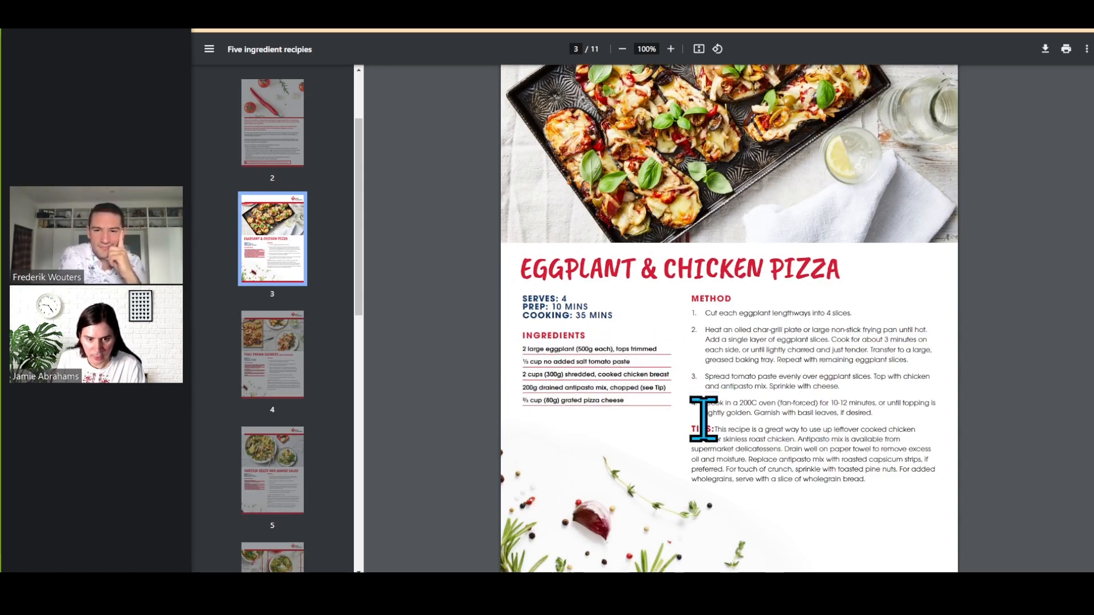
scroll(701, 420, "down", 1)
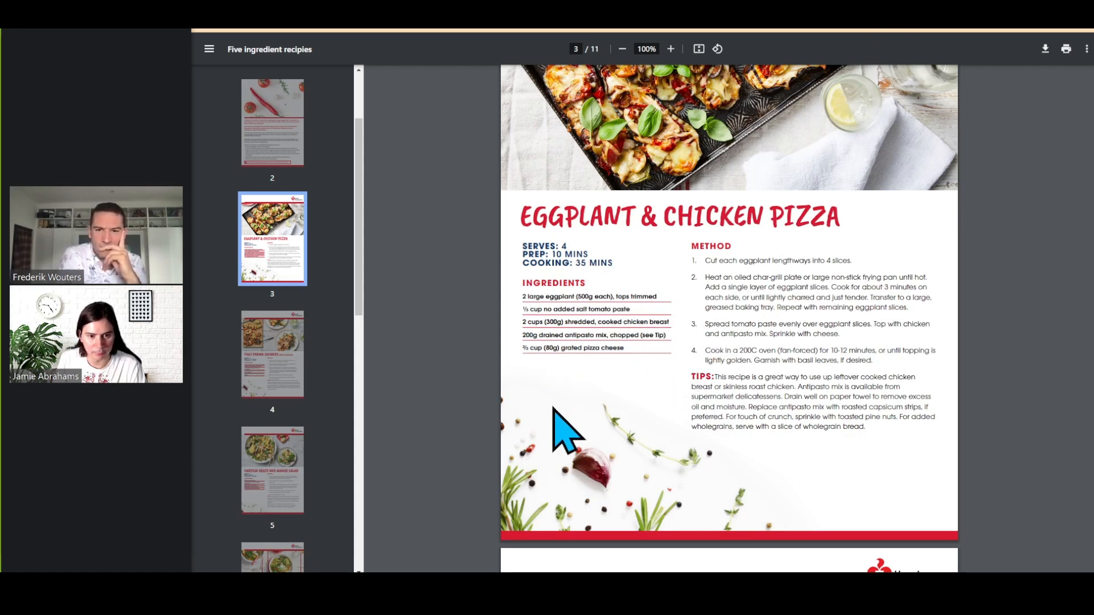
left_click(860, 28)
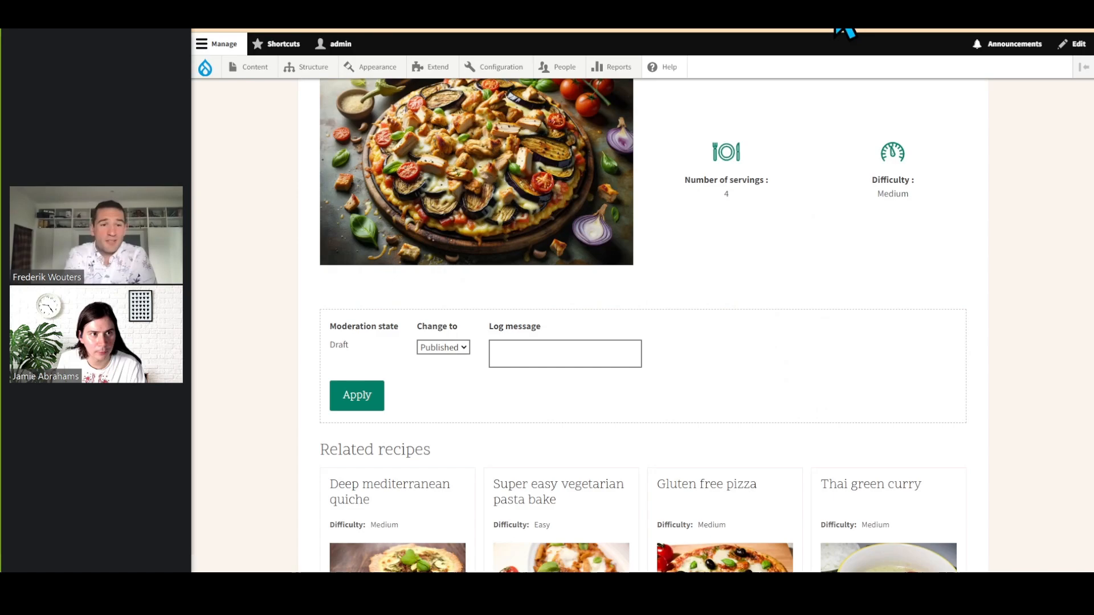
Open the EGGPLANT & CHICKEN PIZZA recipe for editing and save it again as Draft to rerun the AI Automator
left_click(815, 29)
left_click(932, 29)
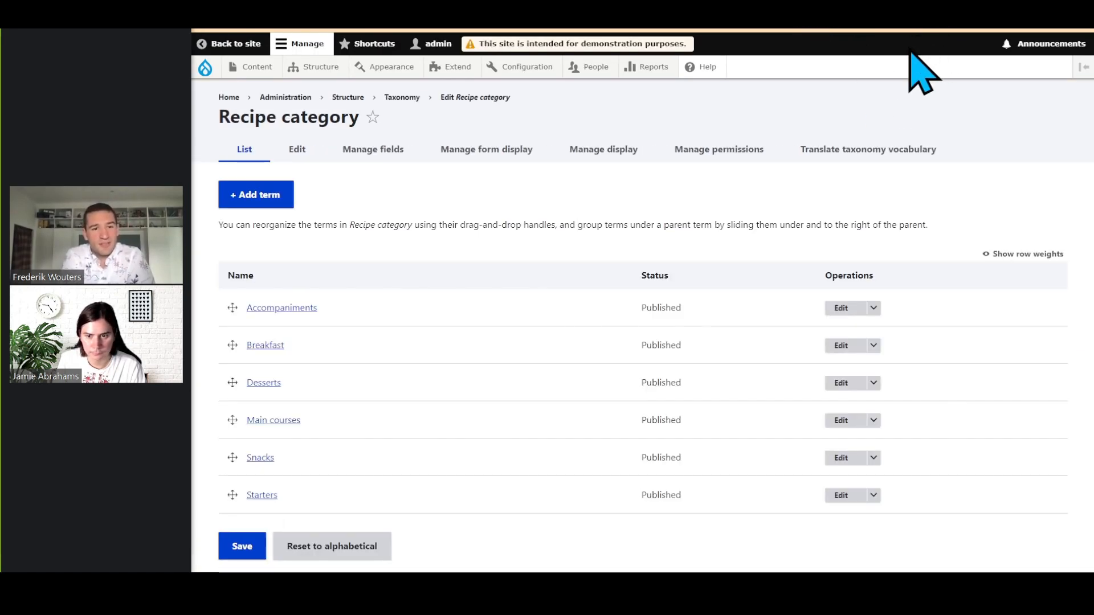
left_click(952, 30)
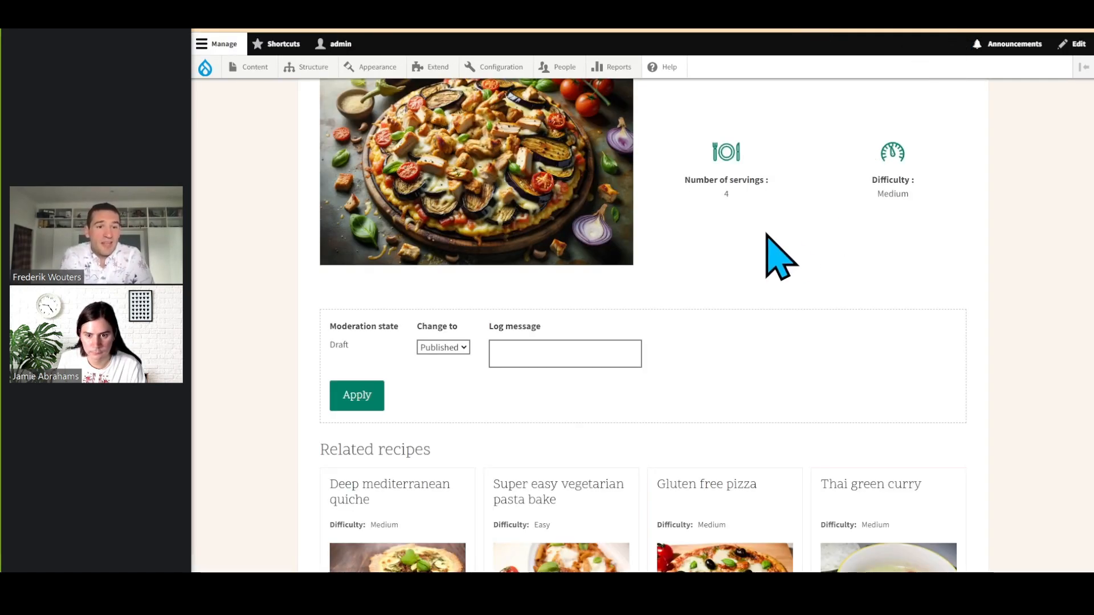
scroll(769, 313, "up", 7)
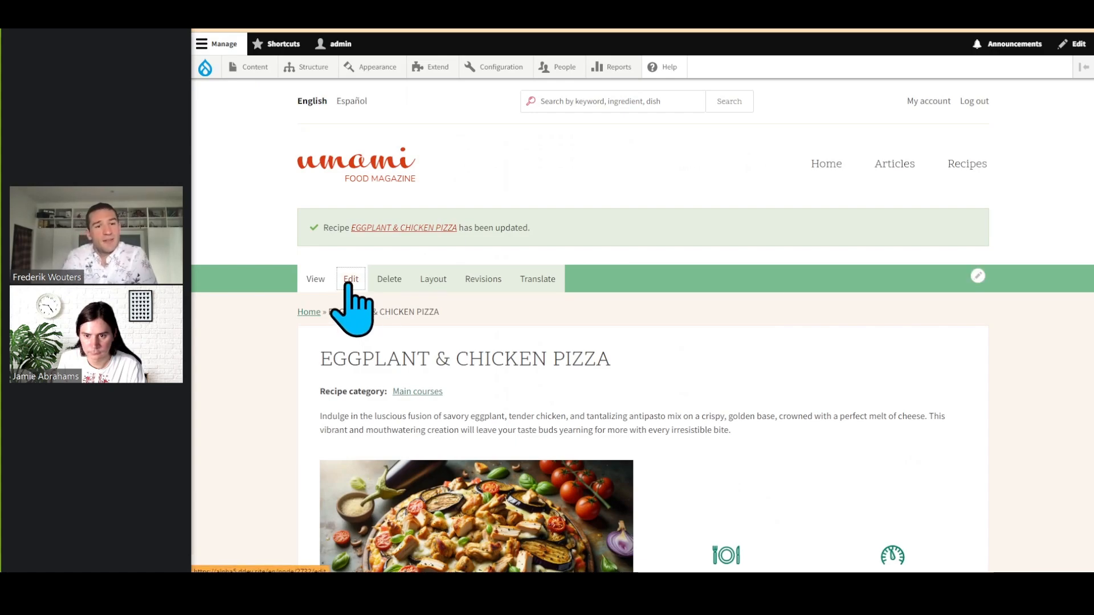
left_click(351, 276)
scroll(677, 399, "down", 15)
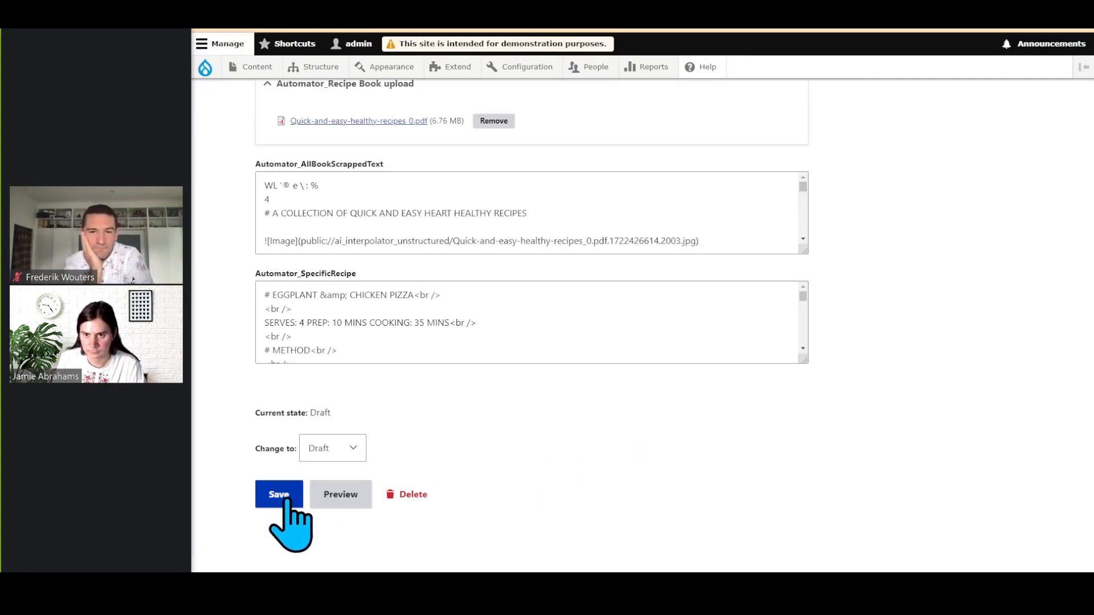
left_click(279, 494)
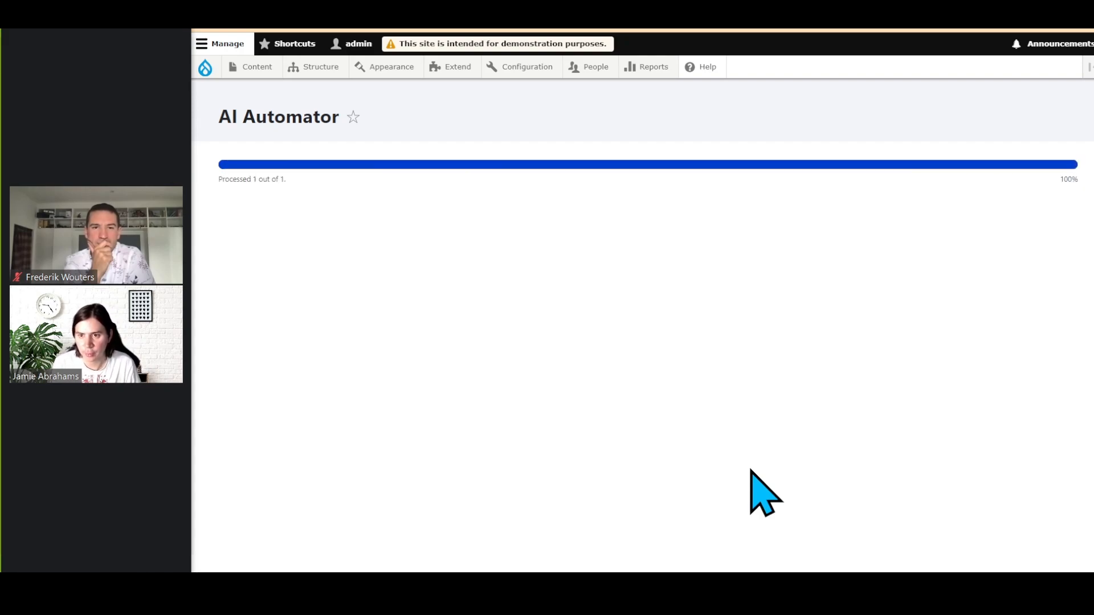
Compare the recipe page's ingredients, including the optional basil leaves, with the ingredients list and method in the source PDF
scroll(649, 408, "down", 10)
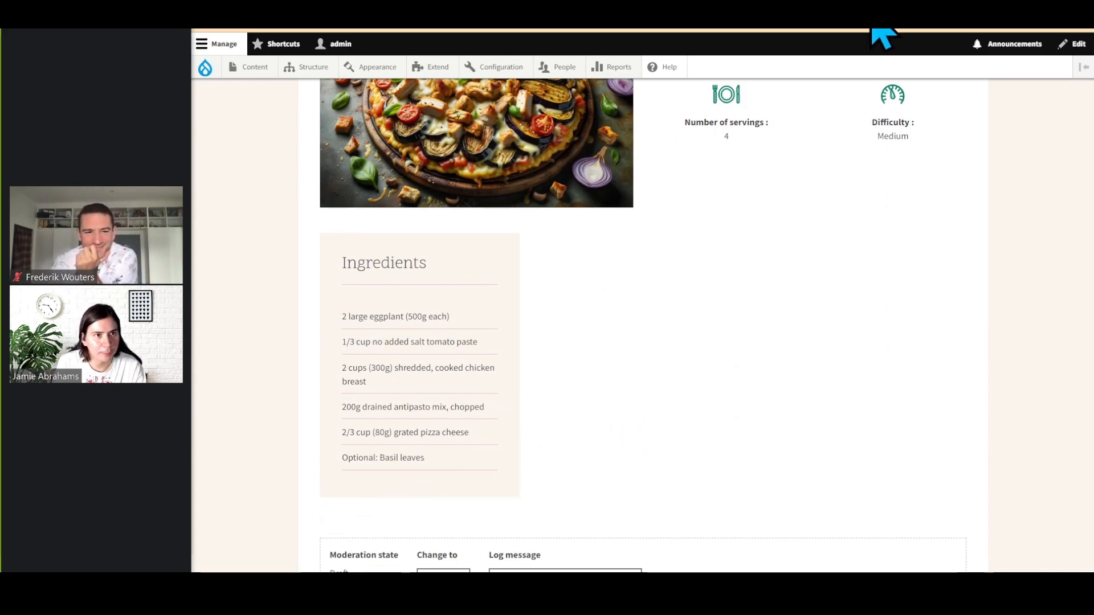
left_click(778, 29)
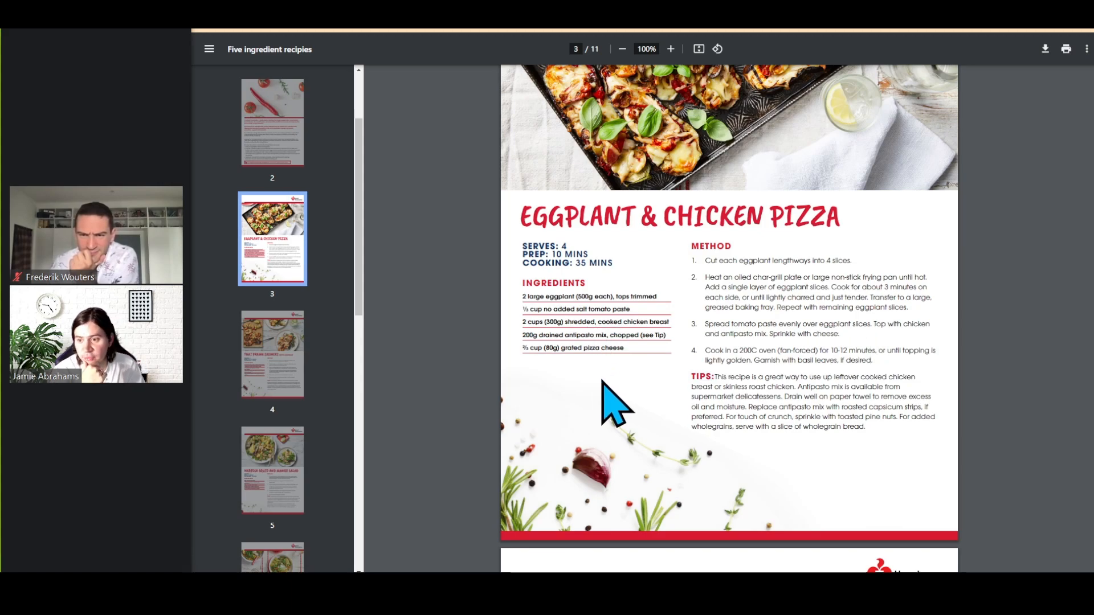
left_click_drag(515, 285, 655, 365)
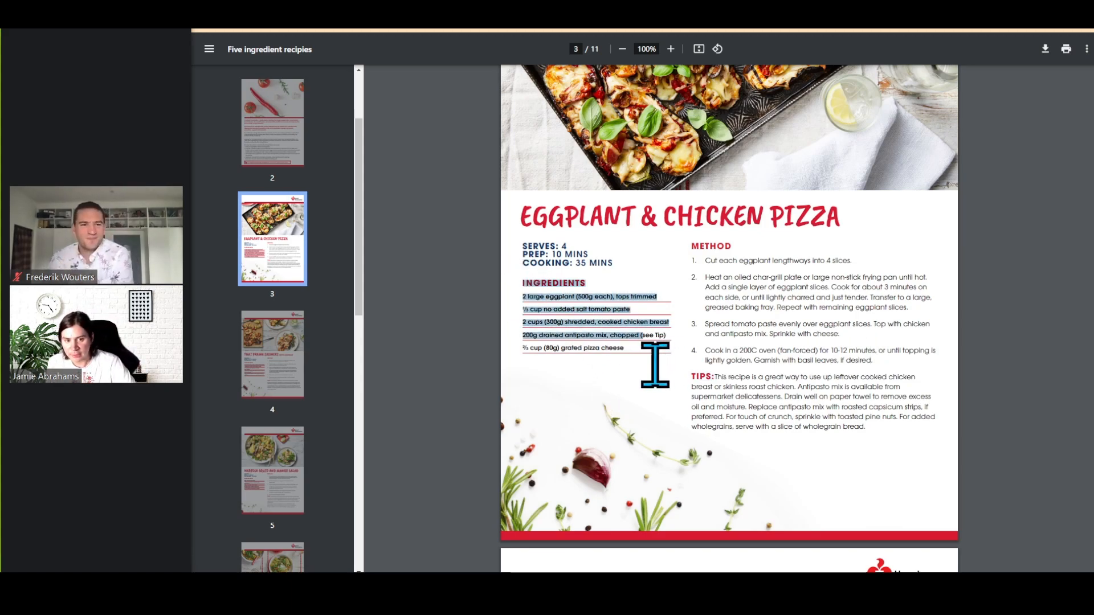
left_click(656, 365)
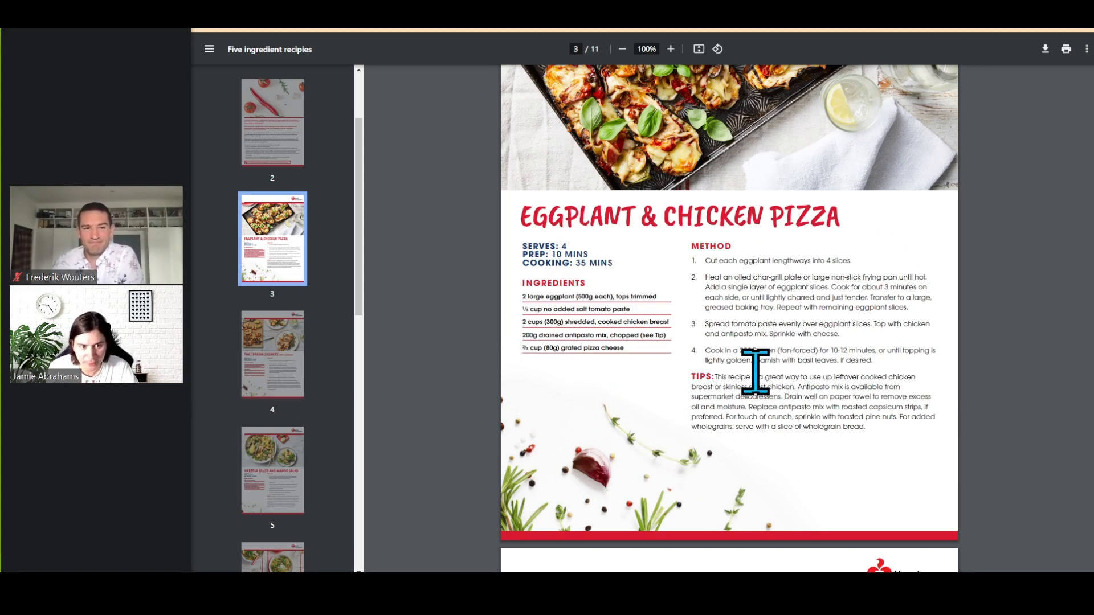
left_click_drag(747, 361, 883, 357)
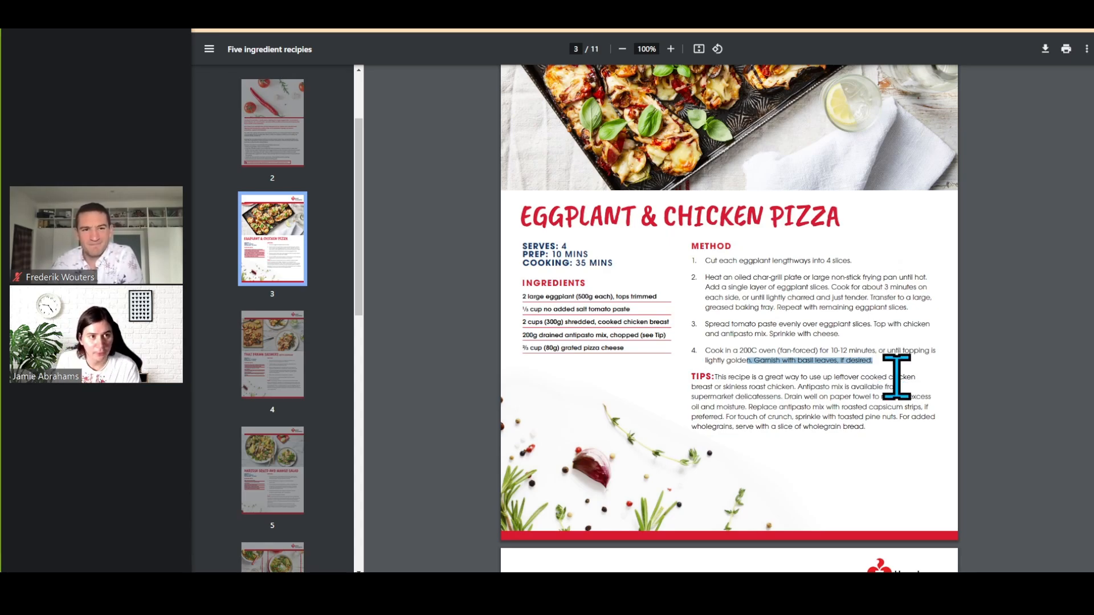
left_click(949, 28)
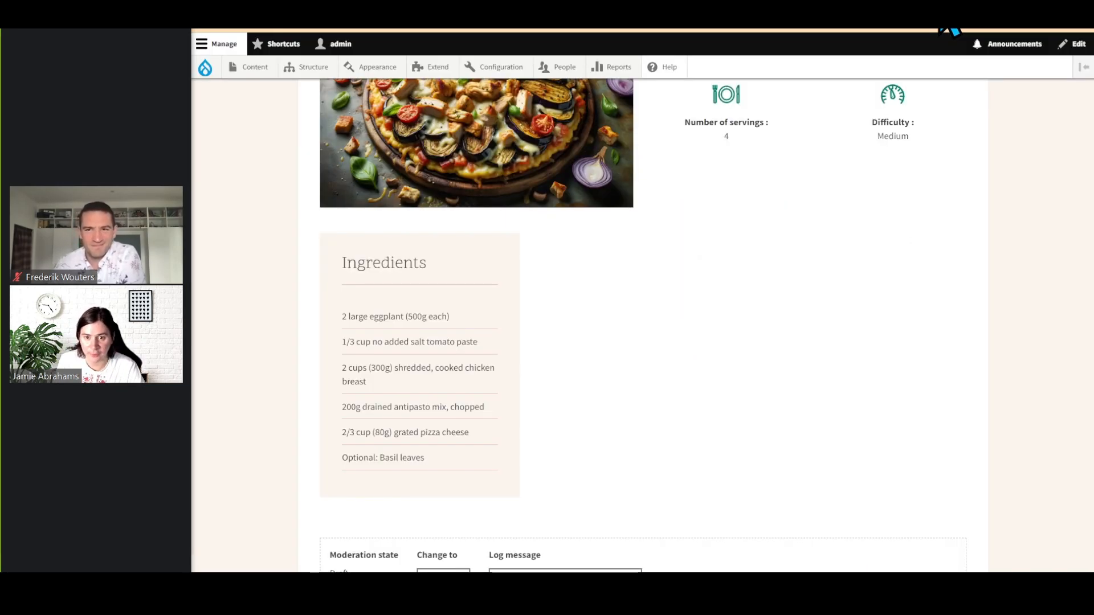
left_click_drag(426, 459, 337, 457)
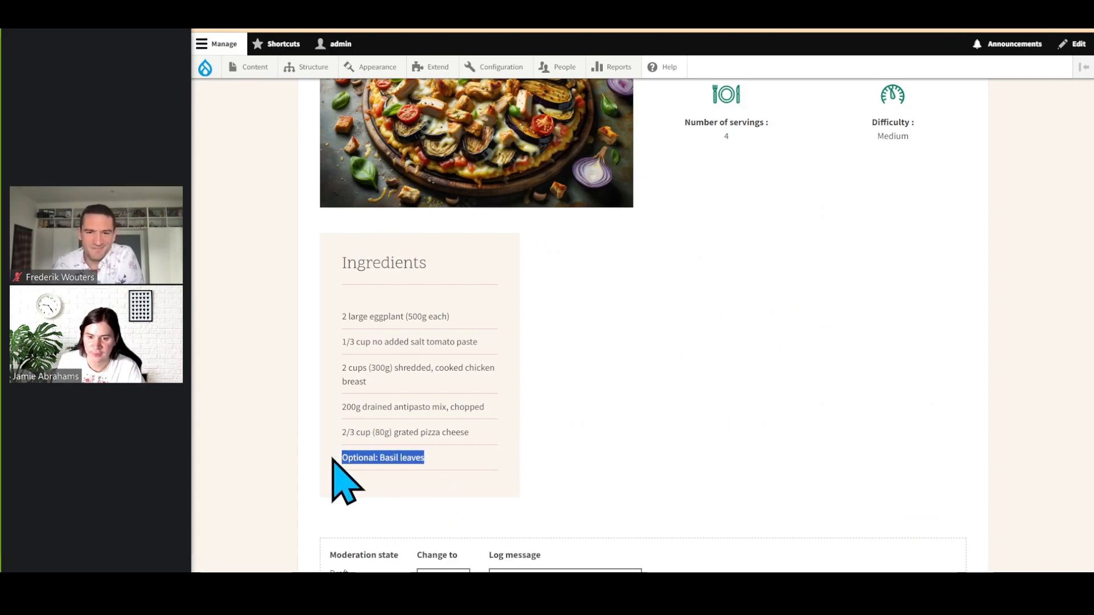
left_click(679, 454)
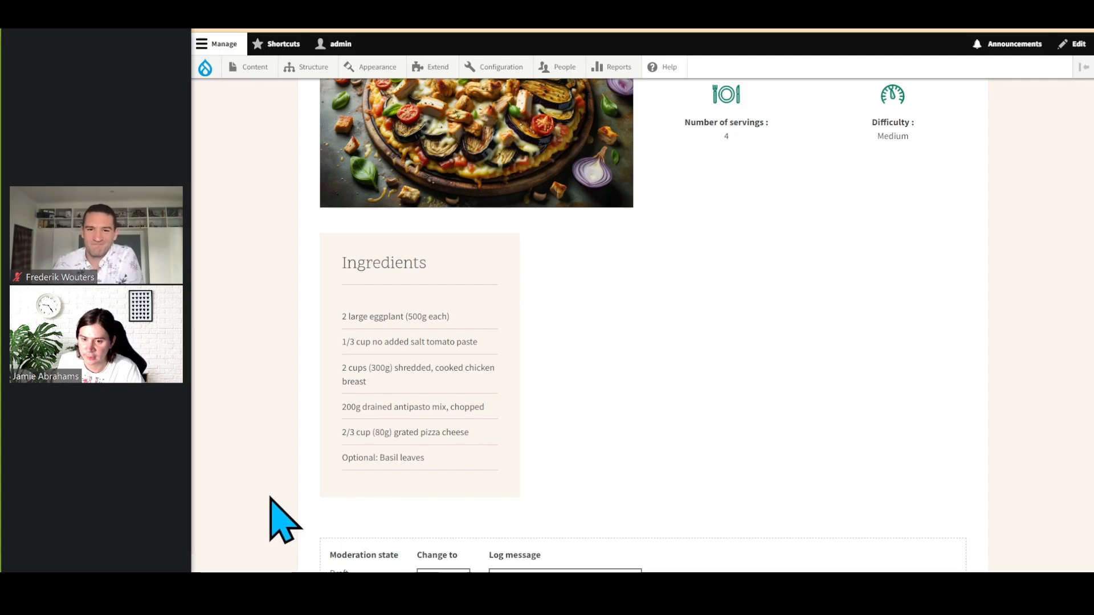
left_click(790, 17)
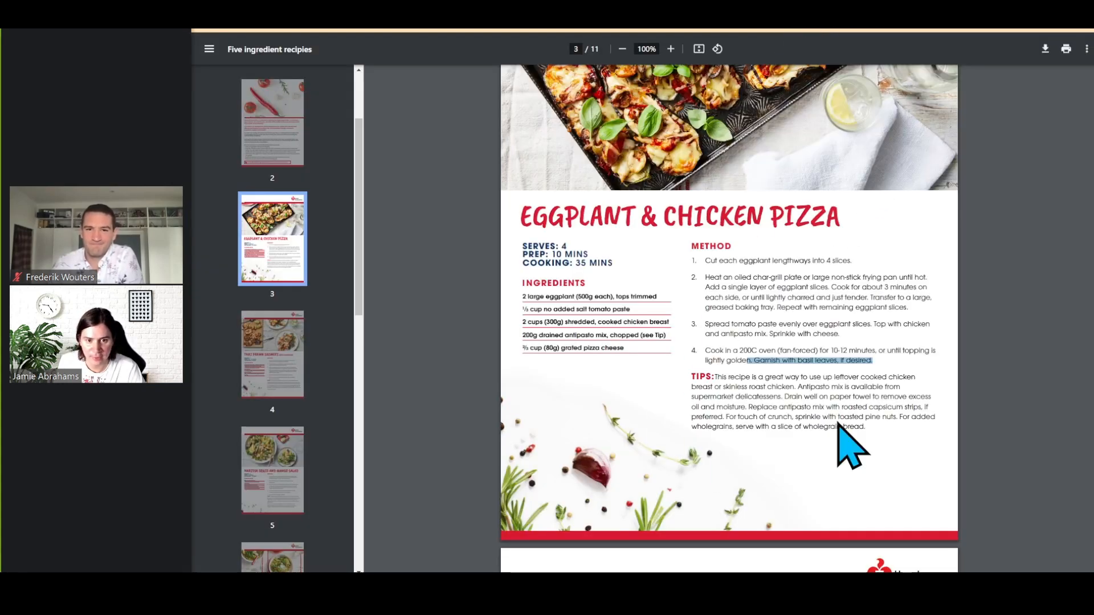
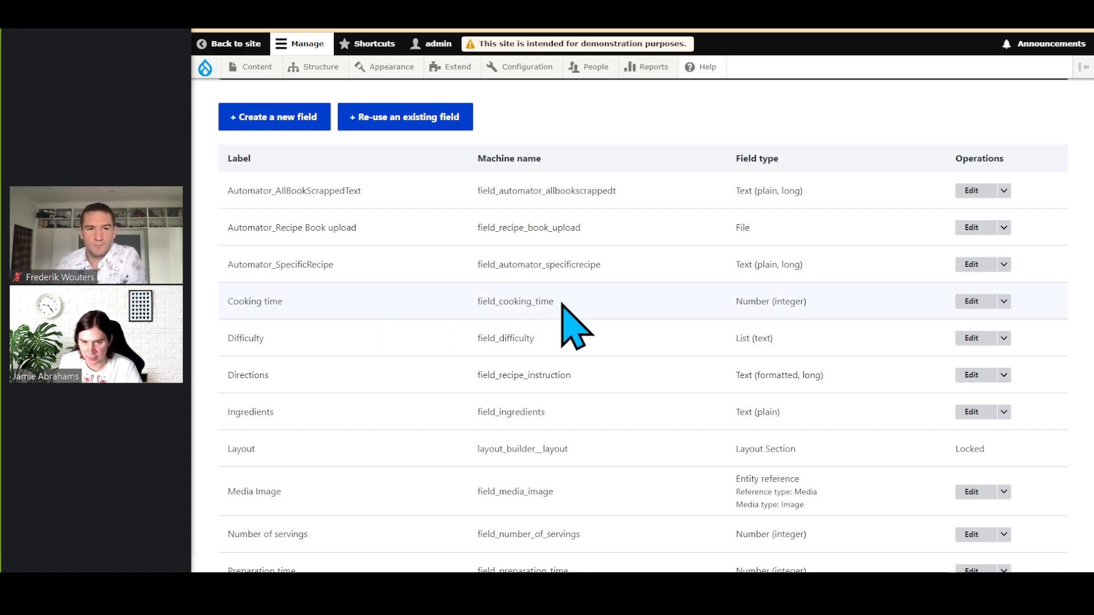
Open the Recipe content type's Difficulty field settings, review the allowed values and enable the AI Automator
left_click_drag(228, 343, 818, 361)
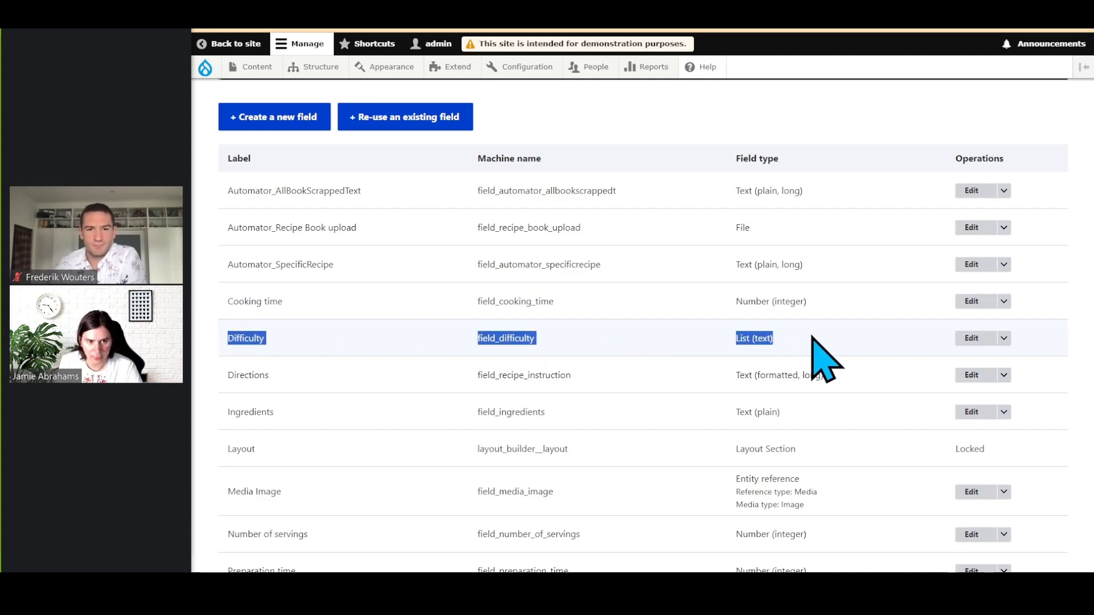
left_click(823, 360)
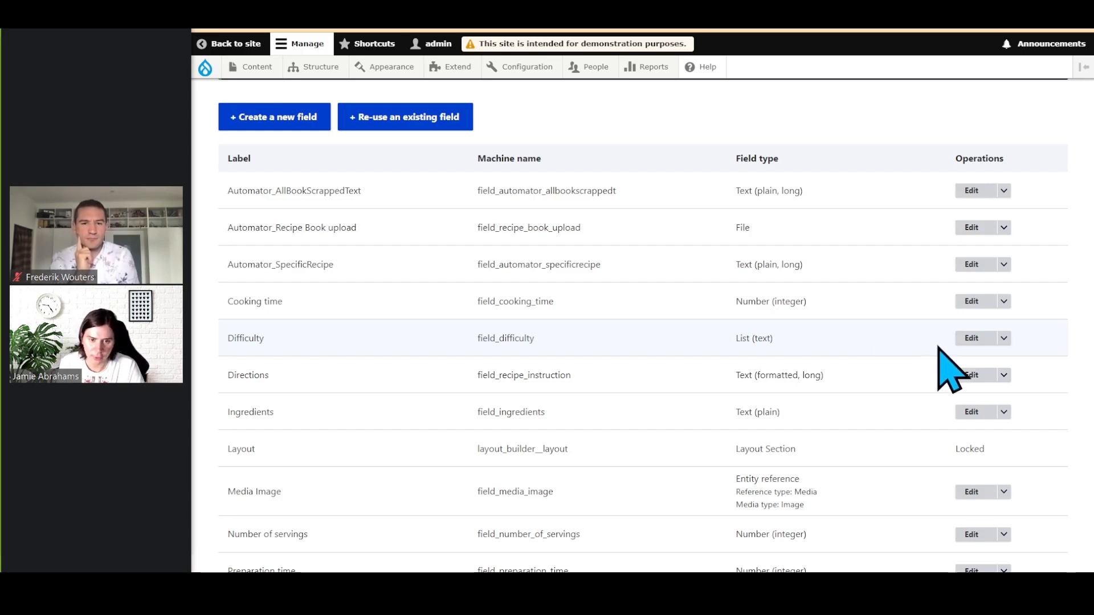
left_click(964, 340)
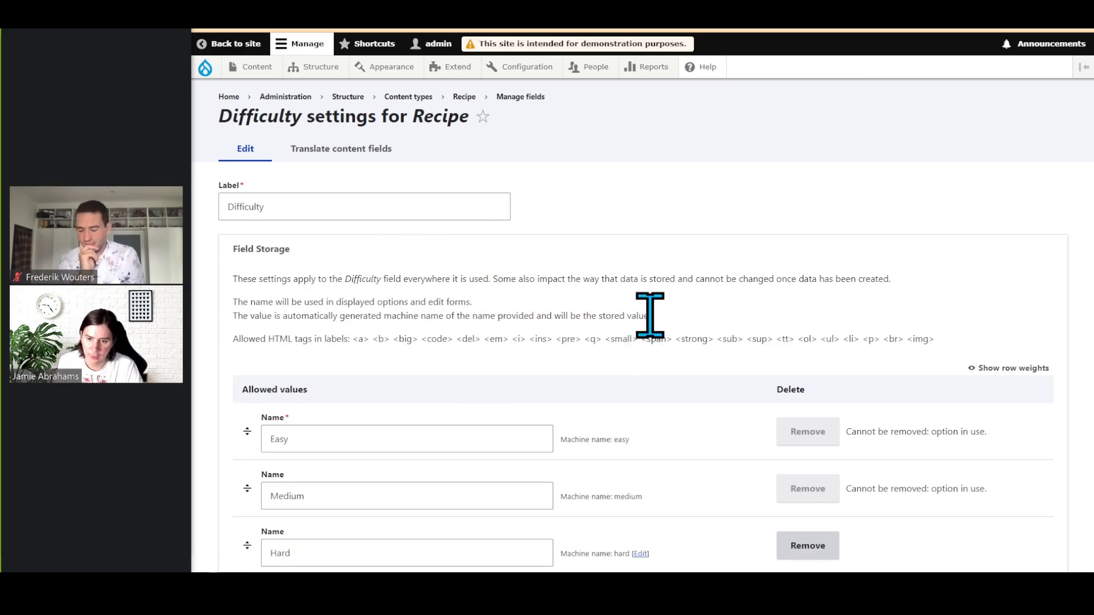
scroll(647, 317, "down", 2)
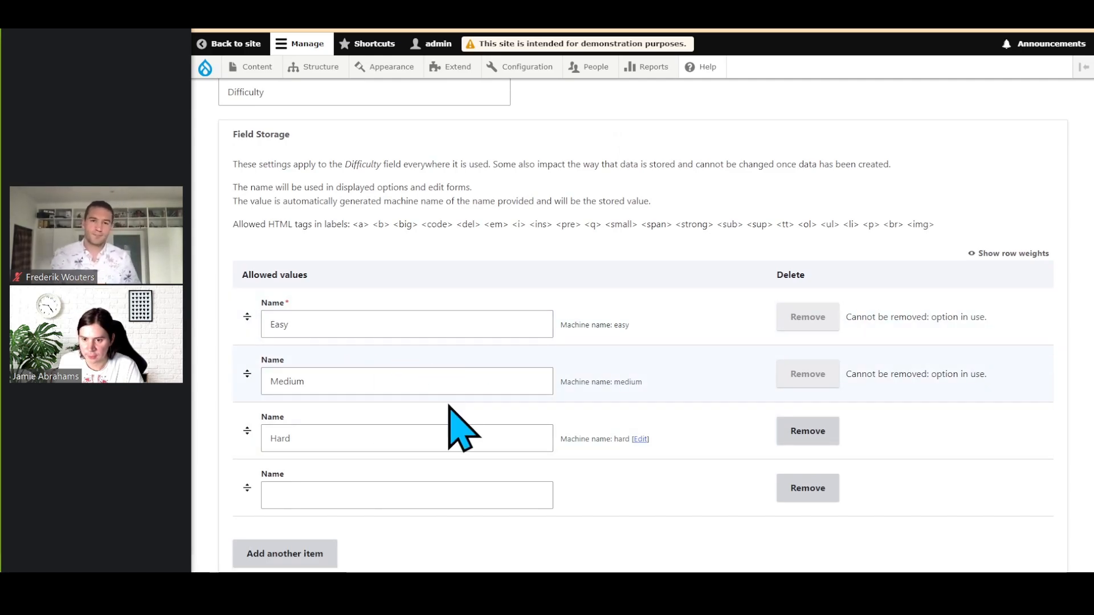
scroll(640, 450, "down", 4)
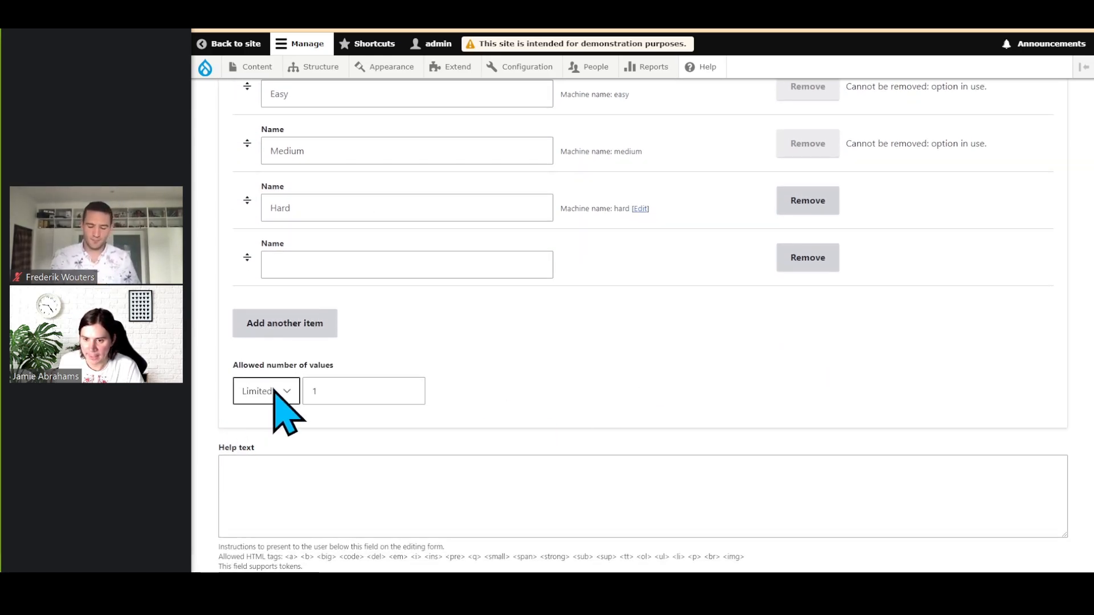
scroll(579, 391, "down", 7)
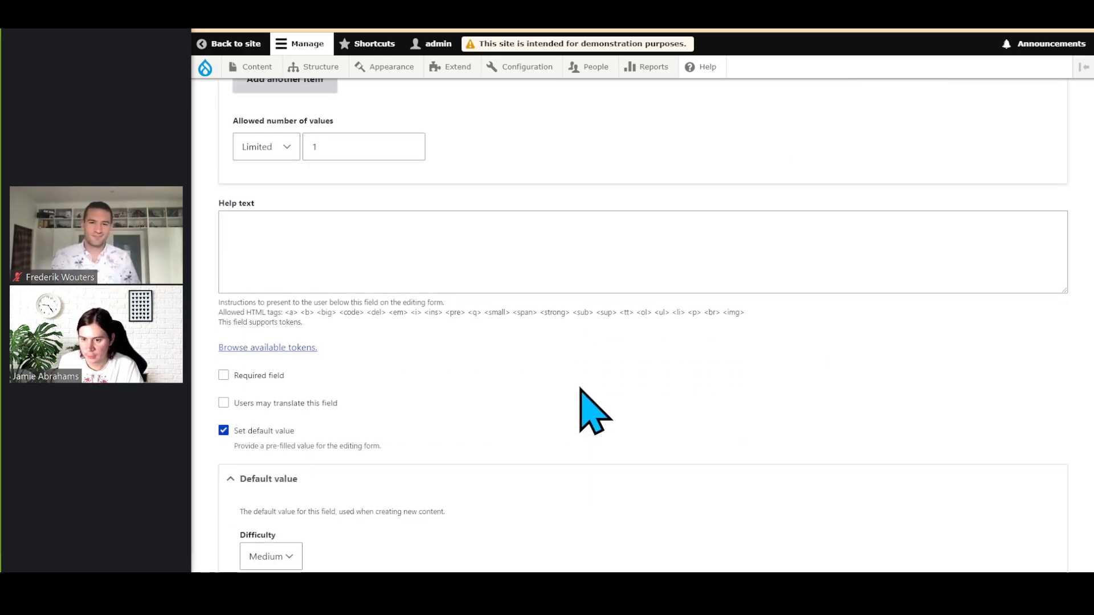
left_click(283, 457)
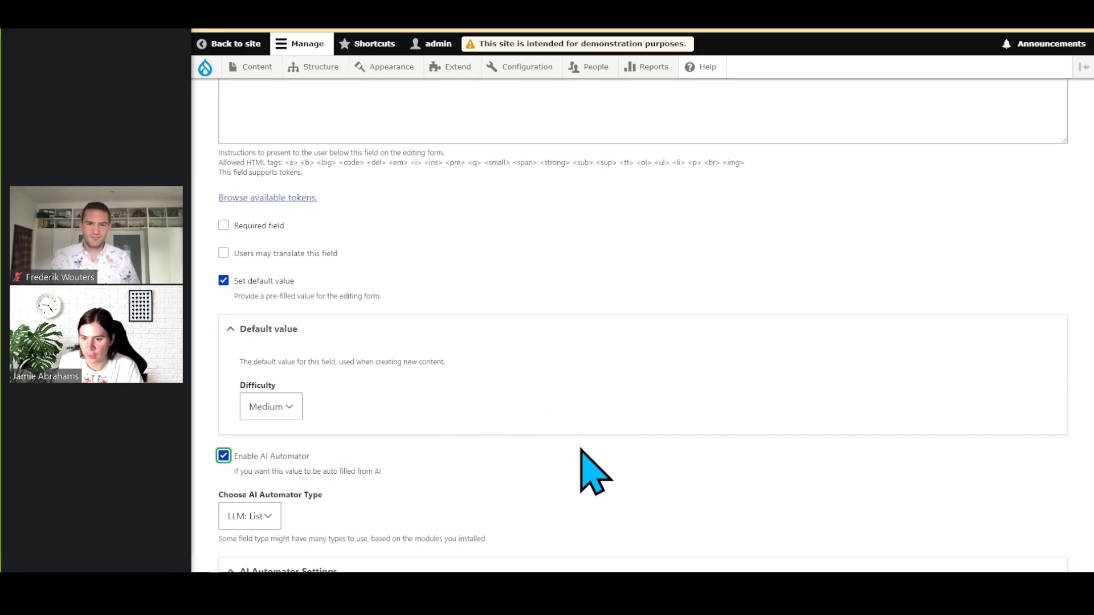
scroll(593, 464, "down", 2)
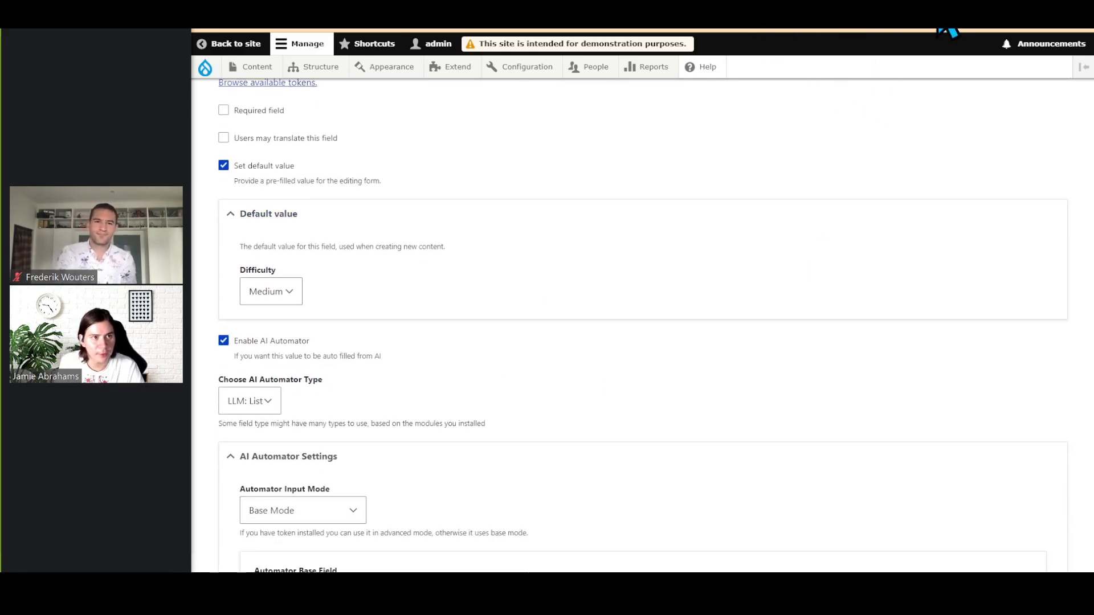
Check the EGGPLANT & CHICKEN PIZZA page in the source PDF and the recipe page for difficulty information
left_click(939, 29)
scroll(798, 305, "up", 1)
left_click(790, 28)
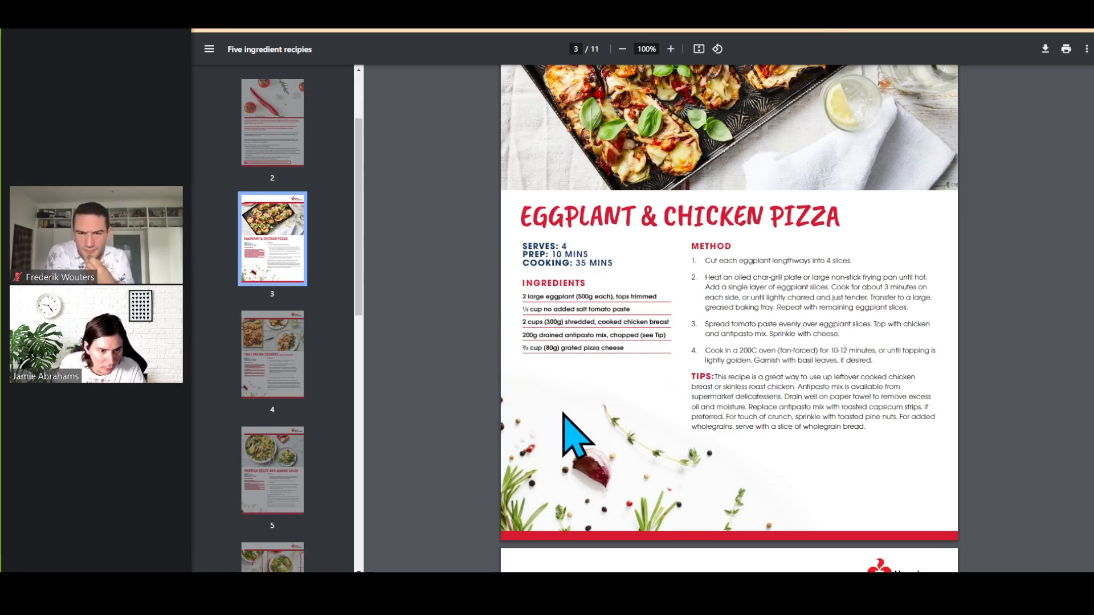
scroll(890, 471, "up", 1)
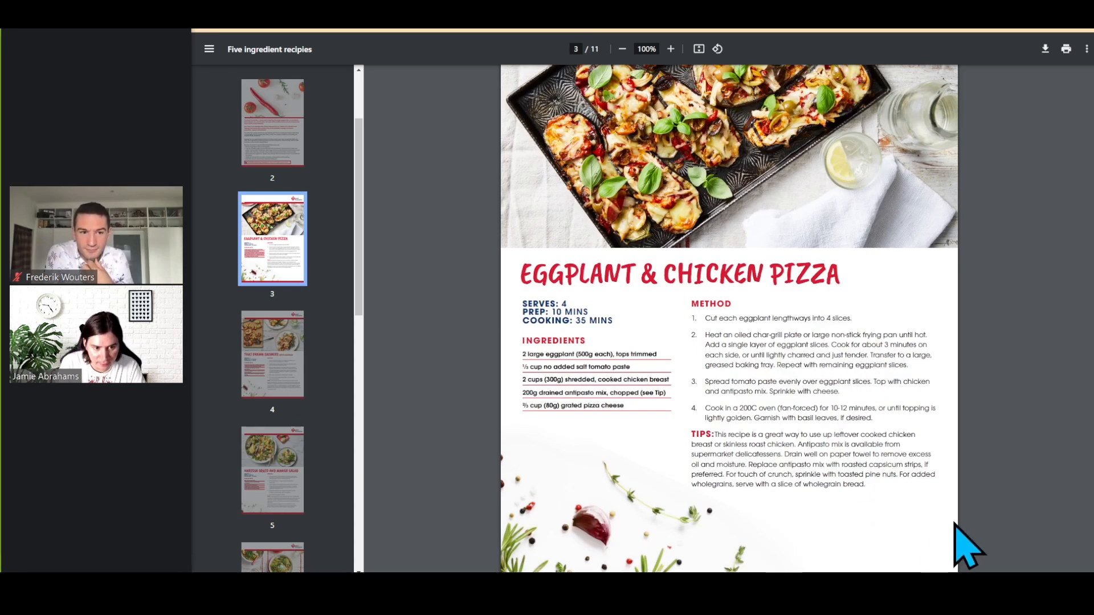
scroll(846, 295, "up", 2)
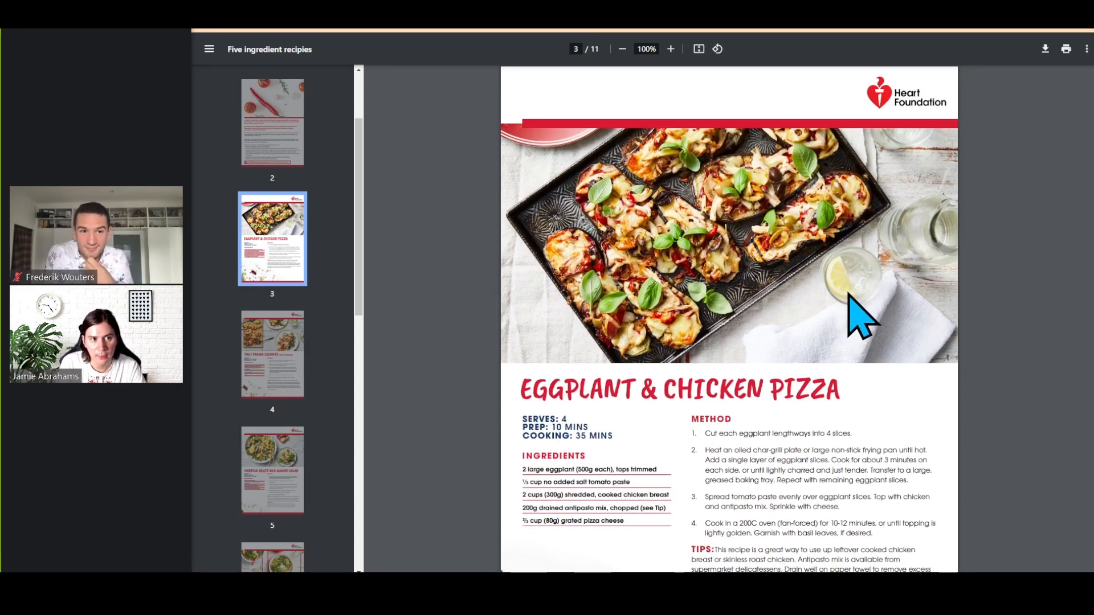
scroll(672, 526, "down", 1)
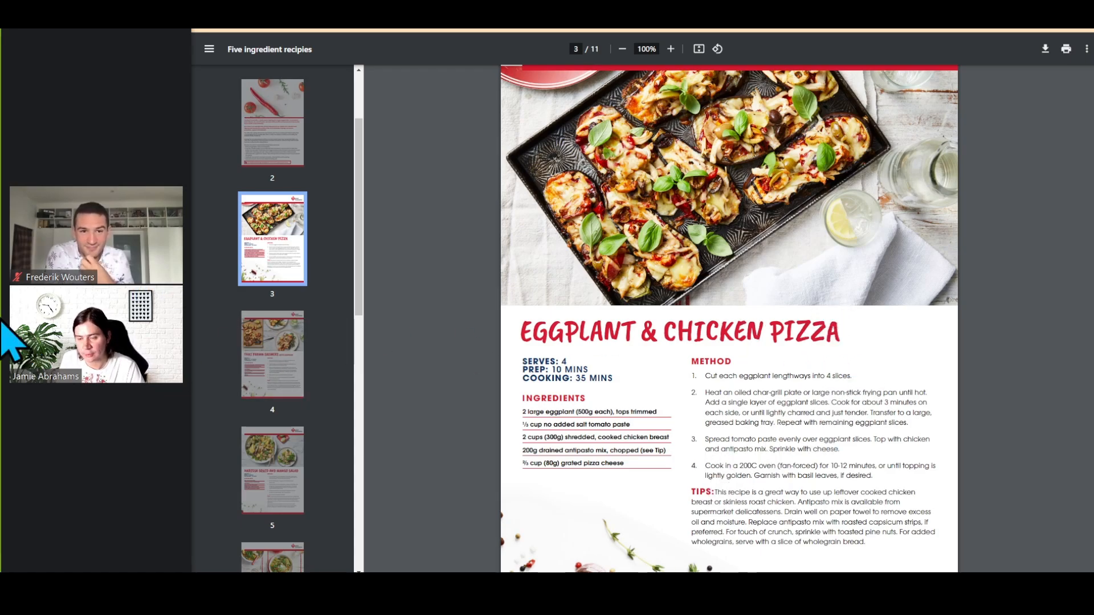
left_click(941, 3)
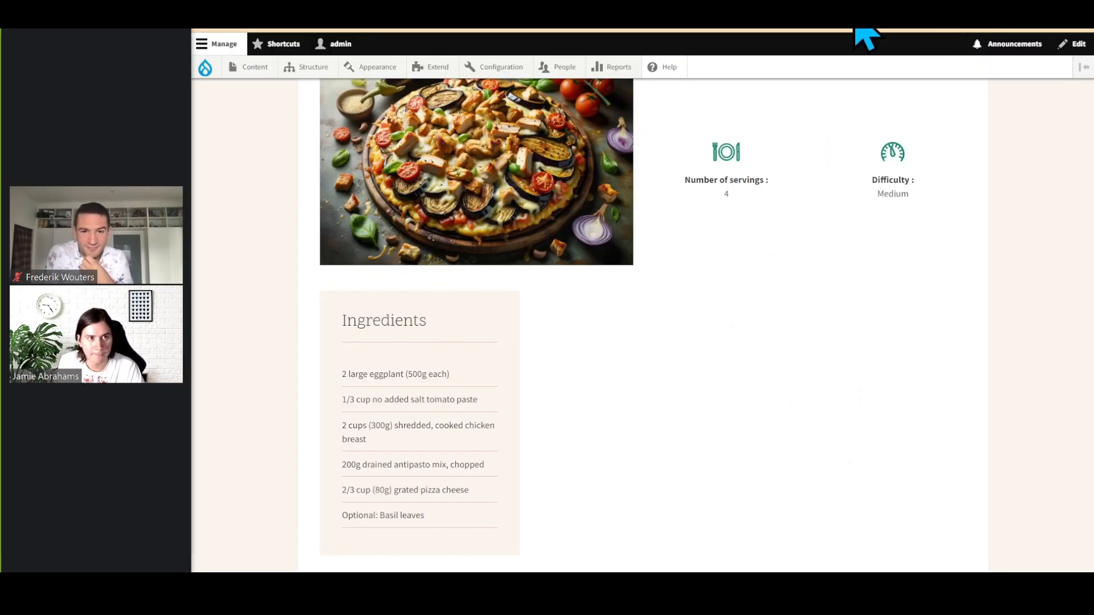
In the Difficulty field's automator settings, keep the LLM: List type and set the base field to Automator_SpecificRecipe
left_click(853, 3)
scroll(586, 379, "down", 2)
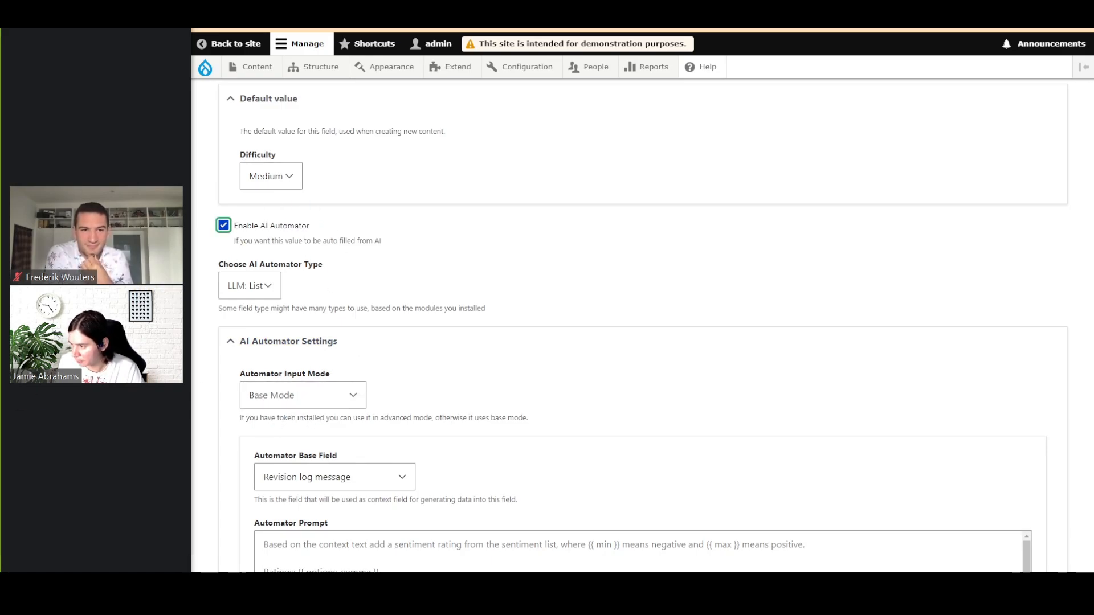
left_click(262, 285)
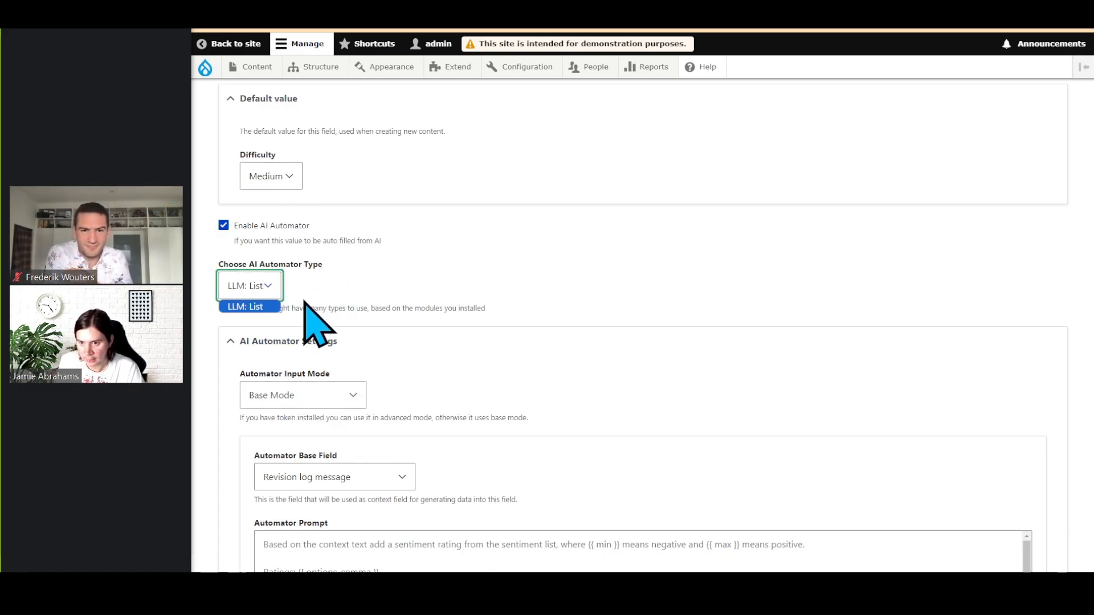
left_click(255, 305)
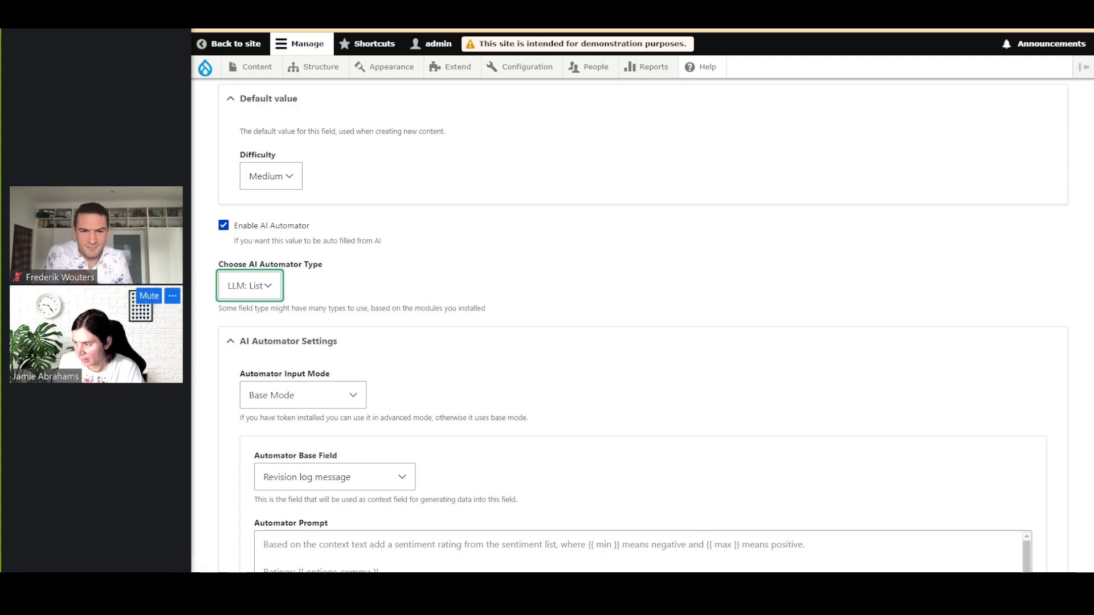
scroll(569, 435, "down", 2)
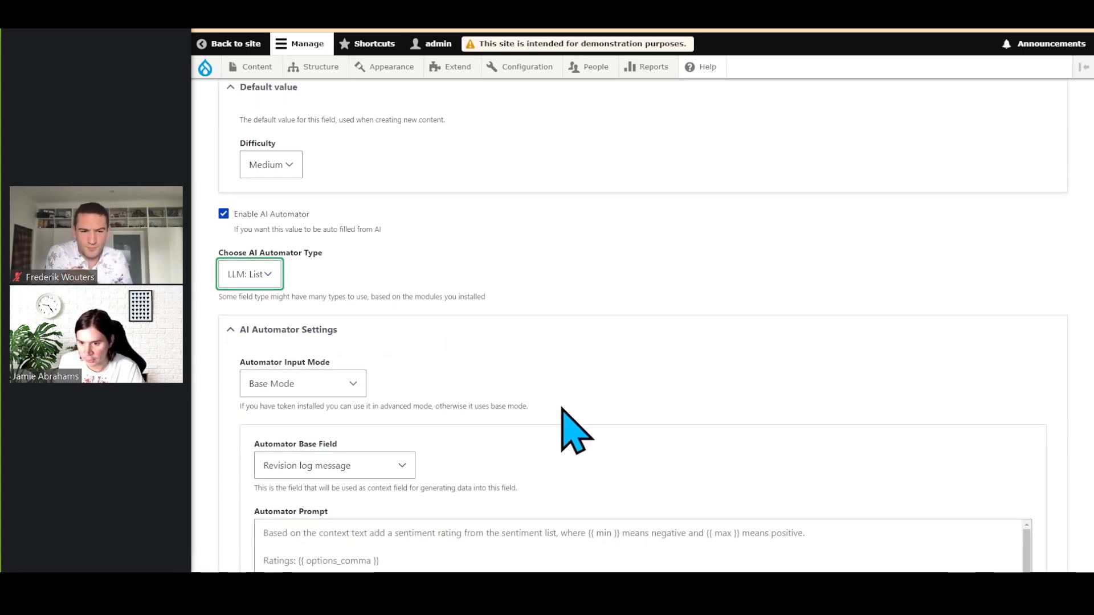
left_click(371, 362)
left_click(383, 447)
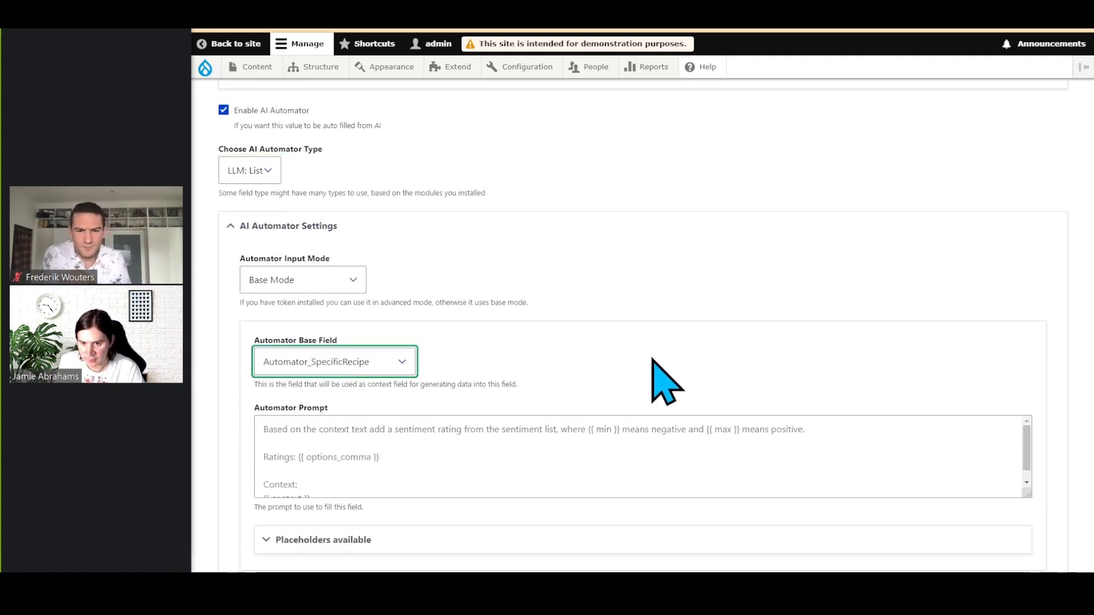
Write an automator prompt to read out or guess the recipe's difficulty from {{ context }}, choosing from {{ value_options_comma }}, with medium as fallback
scroll(659, 379, "down", 2)
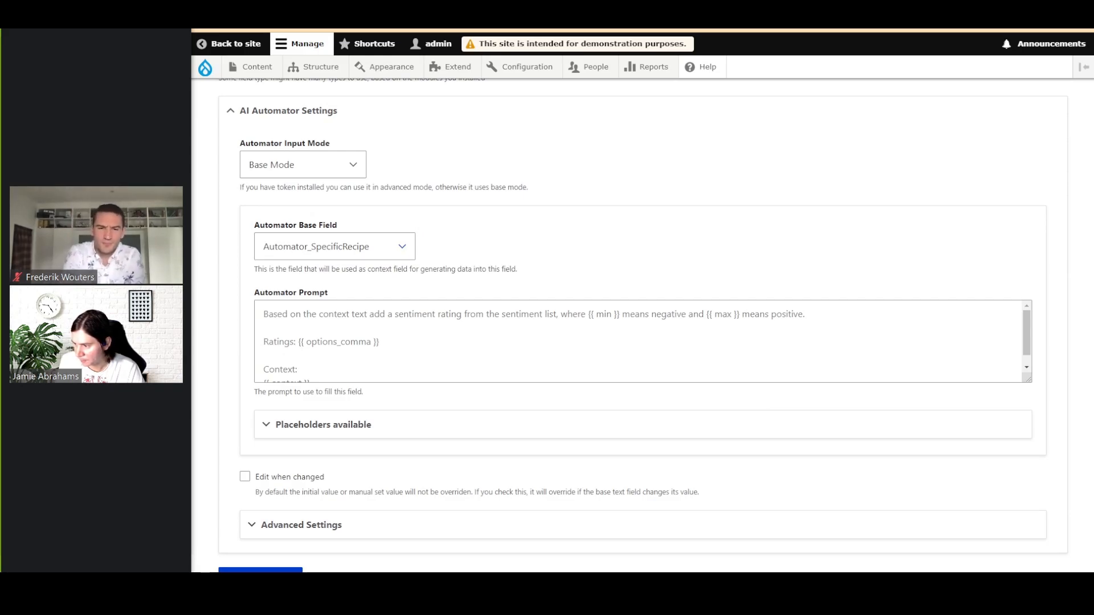
left_click(325, 326)
type("Based on the context, read out or guess how hard this recipe is to make and choose one of the possible values. If you can't figure out, answer medium.  Possible values: {{ value_options_comma }}  Context: {{ context }}")
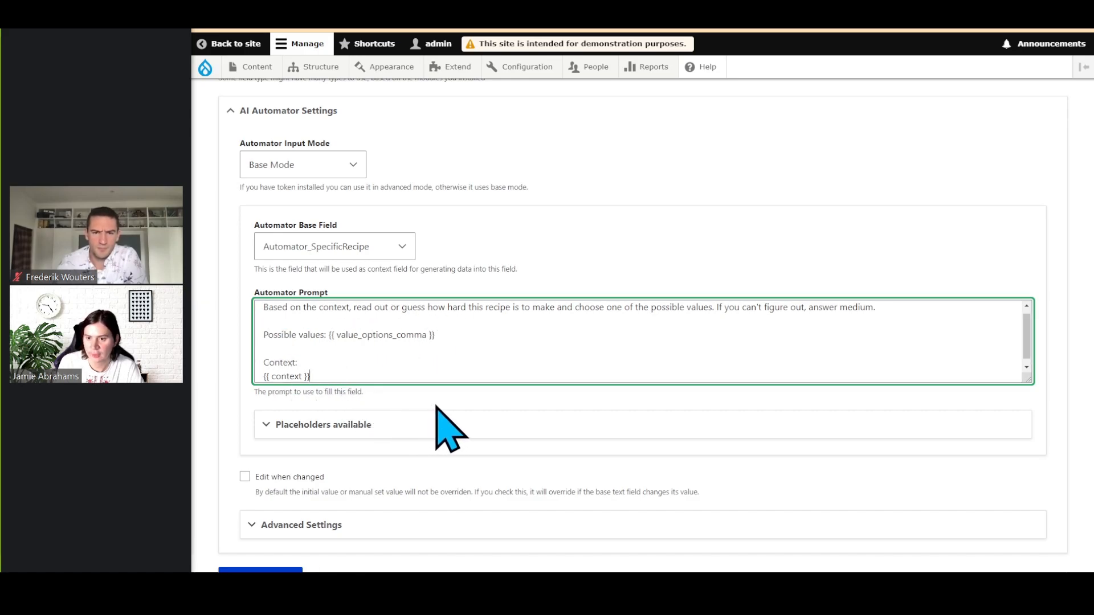
In the Difficulty automator's advanced settings, set the worker to Batch and the AI provider to OpenAI, and review the provider configuration
scroll(448, 427, "down", 1)
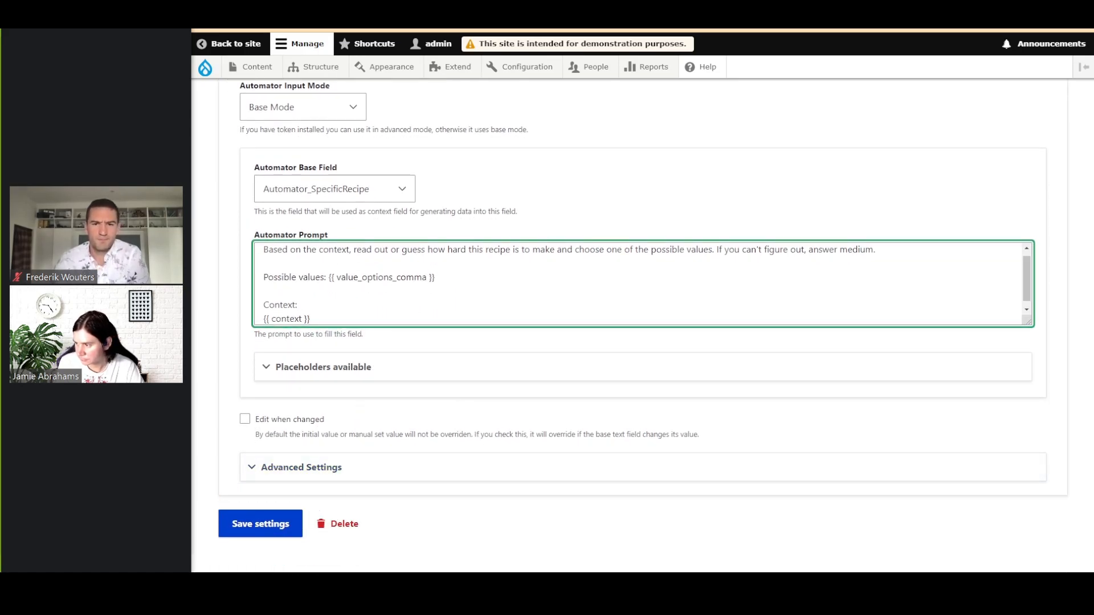
left_click(433, 466)
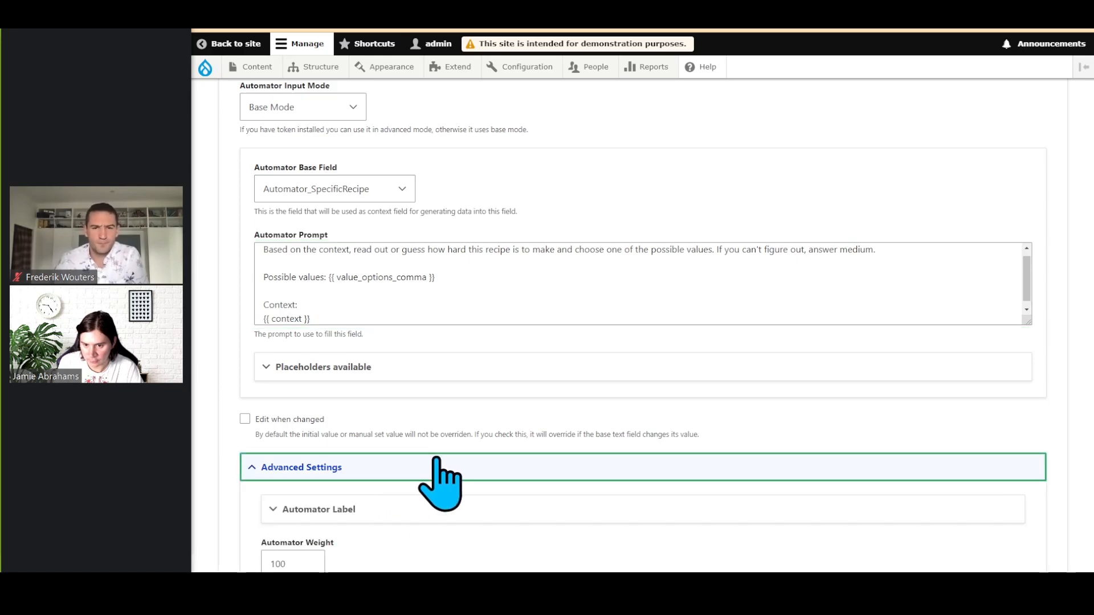
scroll(521, 488, "down", 2)
scroll(521, 489, "down", 2)
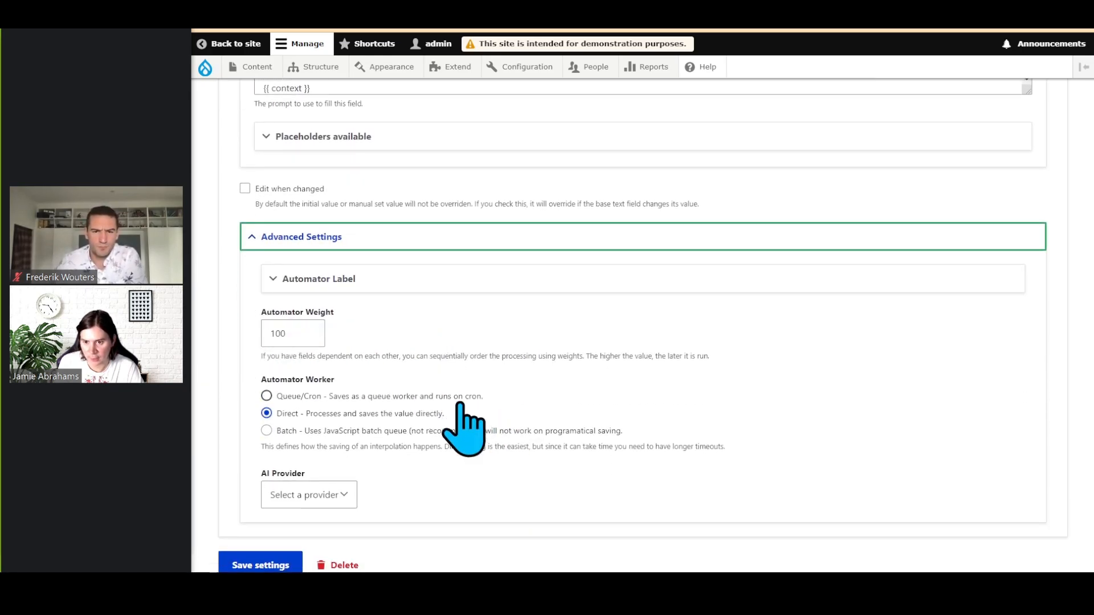
left_click(393, 428)
scroll(562, 464, "down", 1)
left_click(350, 440)
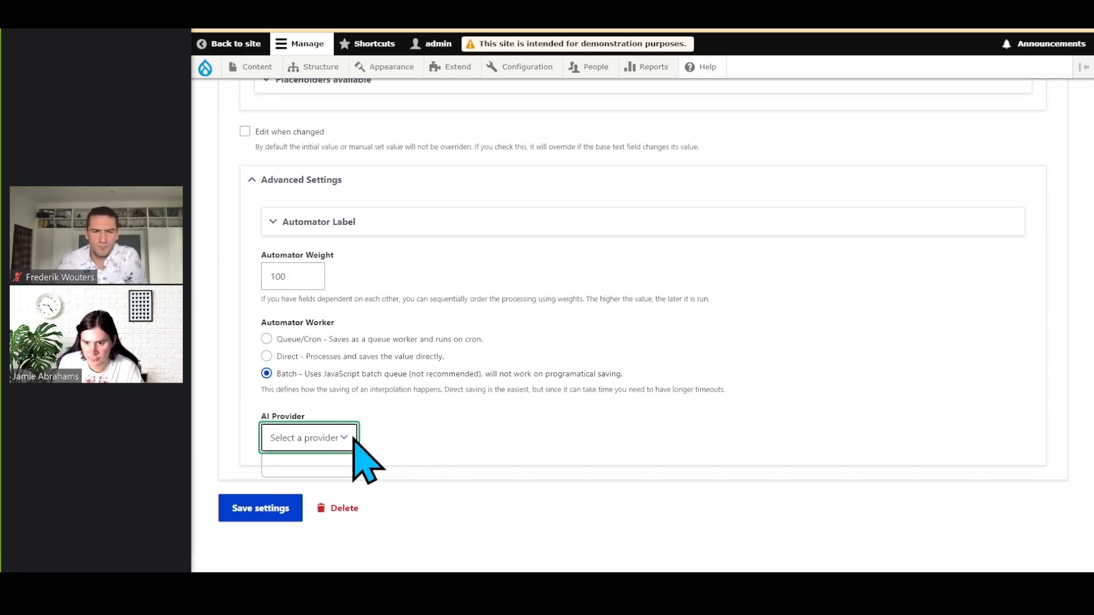
left_click(346, 471)
scroll(569, 464, "down", 5)
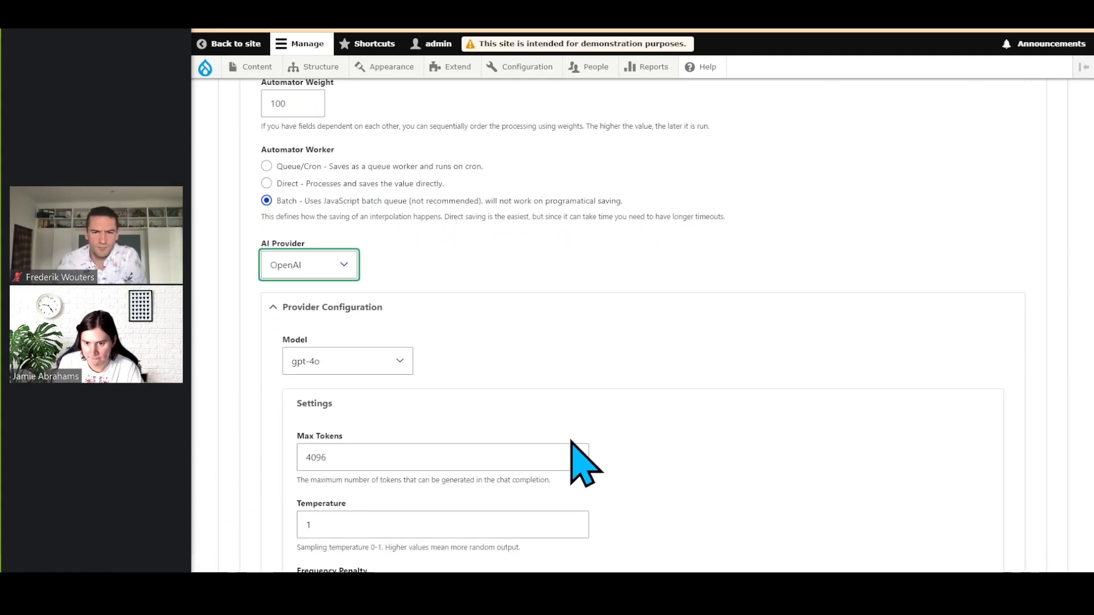
scroll(570, 442, "down", 4)
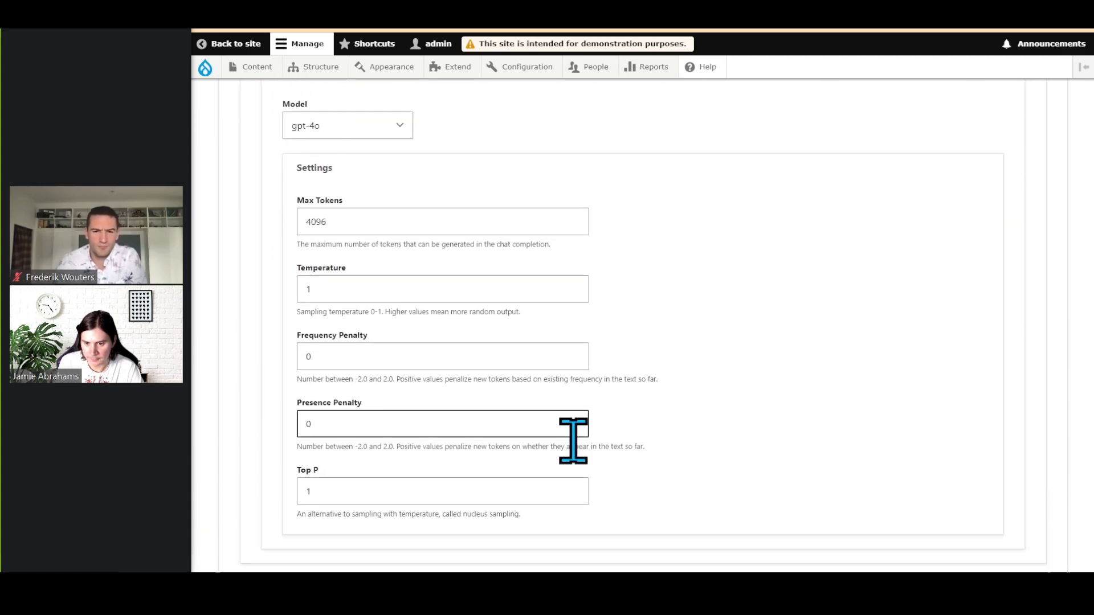
scroll(656, 449, "up", 4)
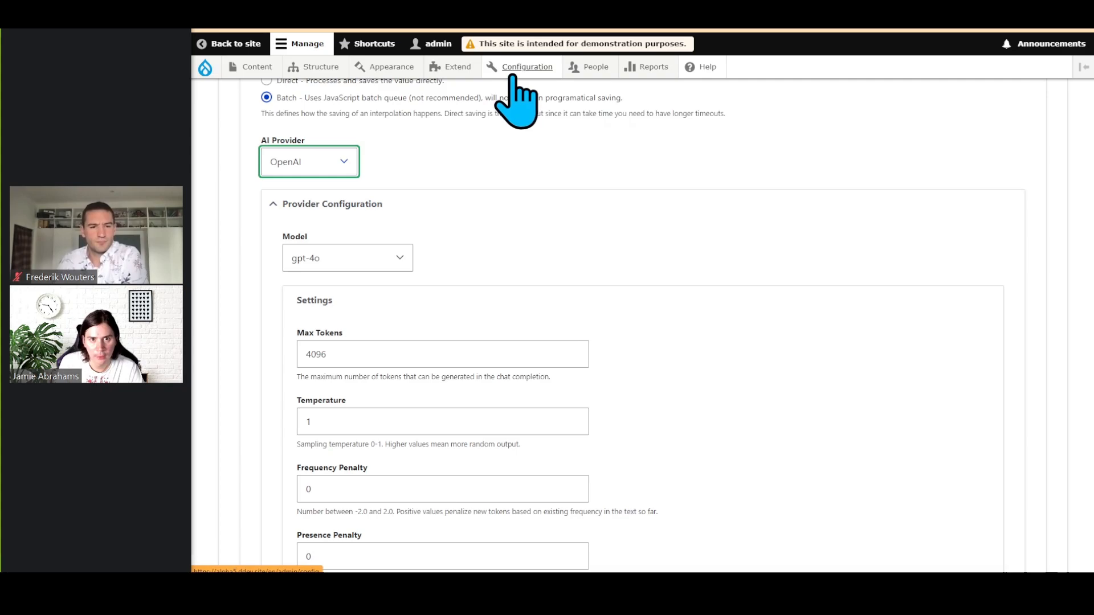
Check the default Chat provider and model in the site's AI default settings, and return to the Difficulty field settings
mouse_move(524, 69)
mouse_move(530, 276)
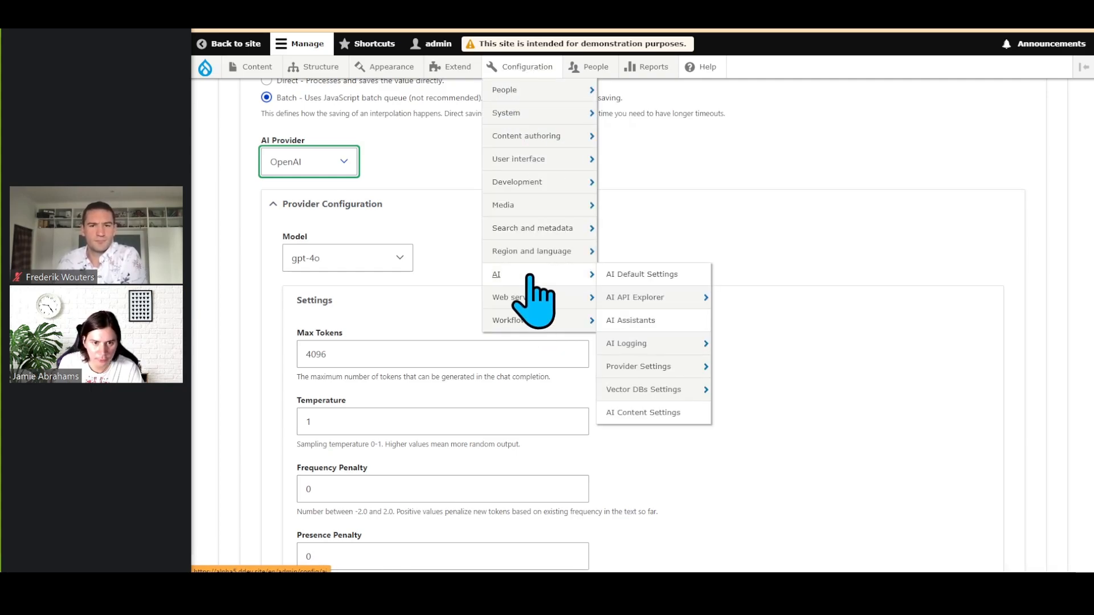
left_click(661, 276)
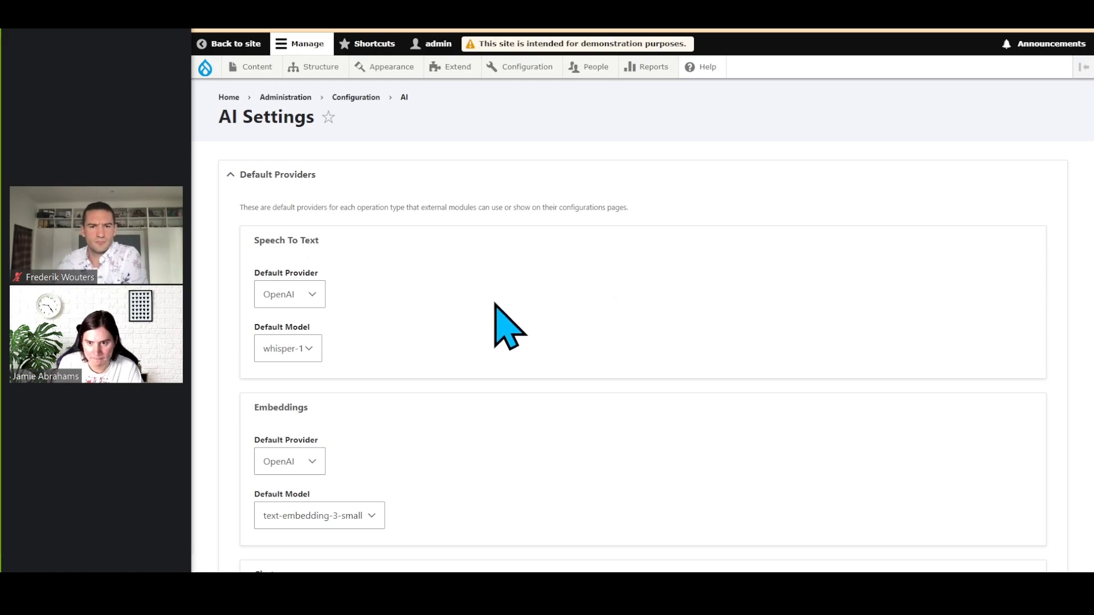
scroll(658, 371, "down", 4)
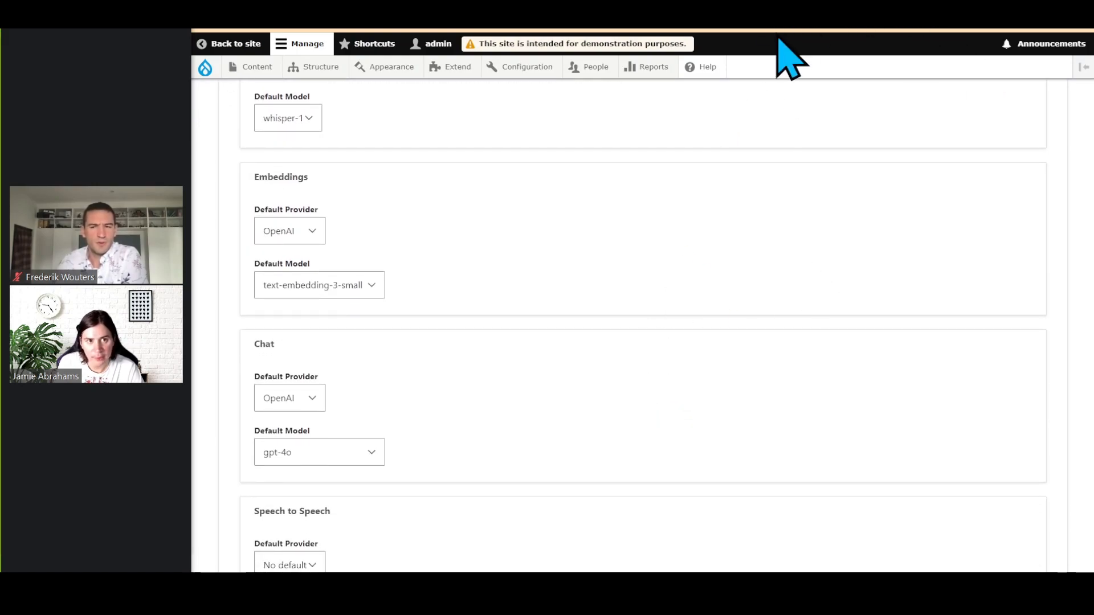
left_click(793, 28)
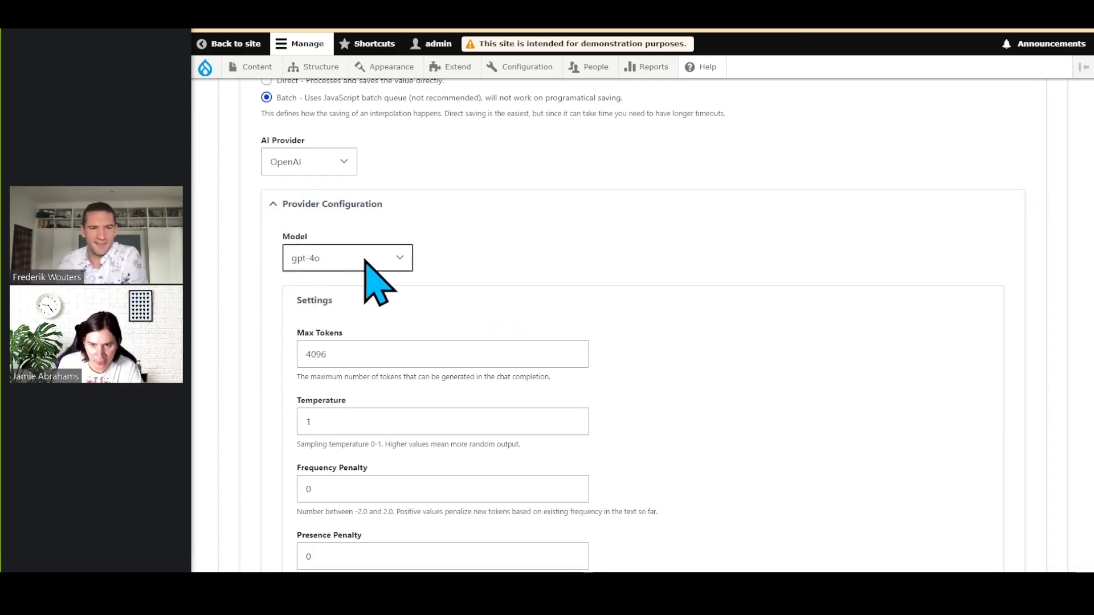
Review the OpenAI models available for the Difficulty automator, keep gpt-4o and save the field settings
scroll(660, 293, "down", 3)
scroll(720, 366, "up", 2)
left_click(374, 201)
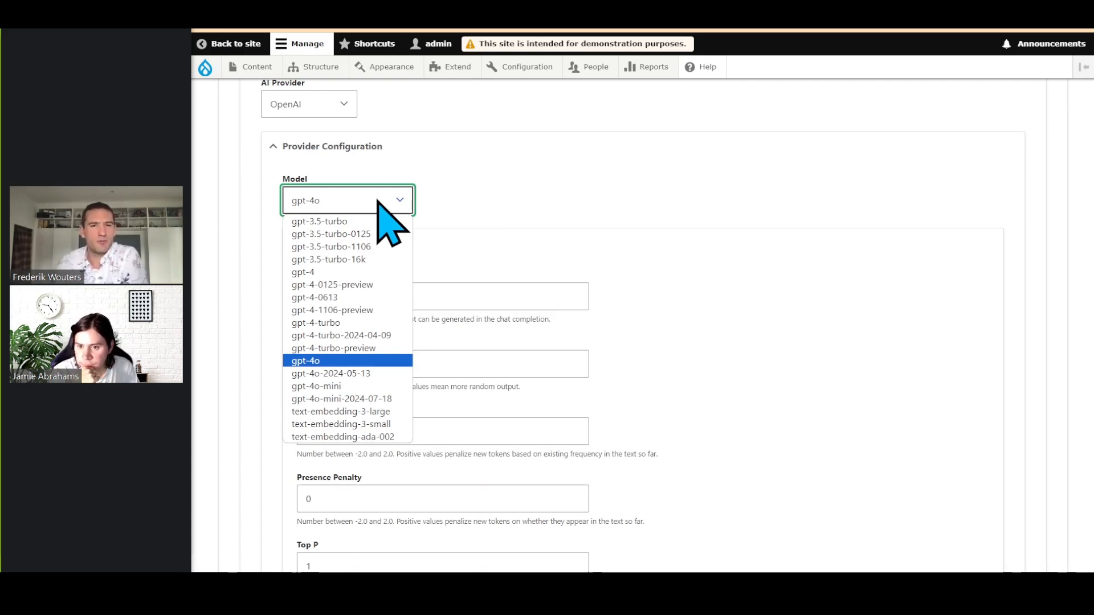
left_click(575, 192)
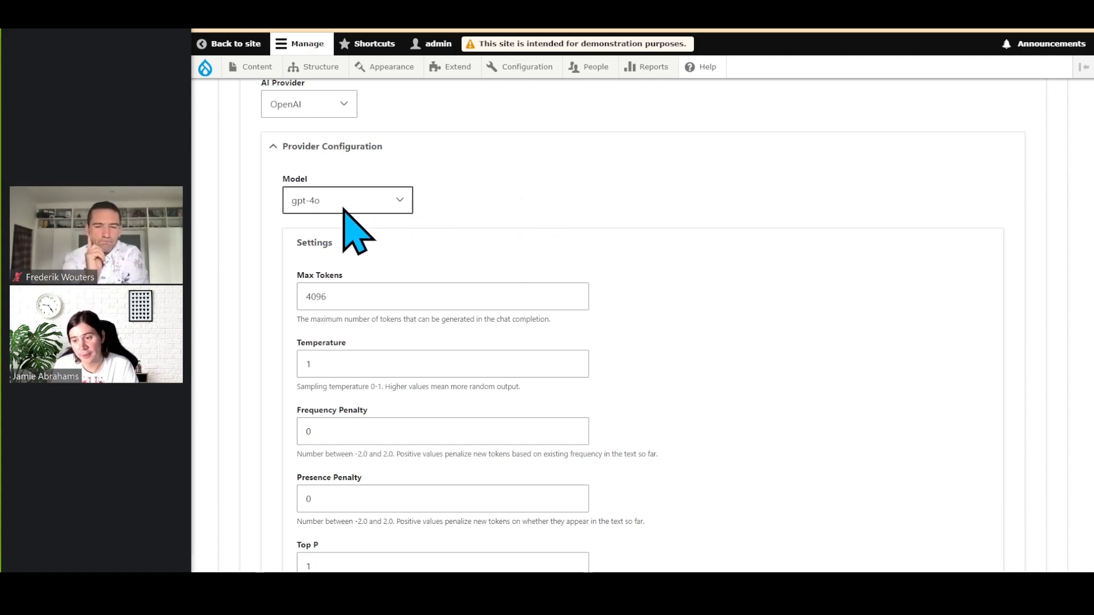
left_click(365, 206)
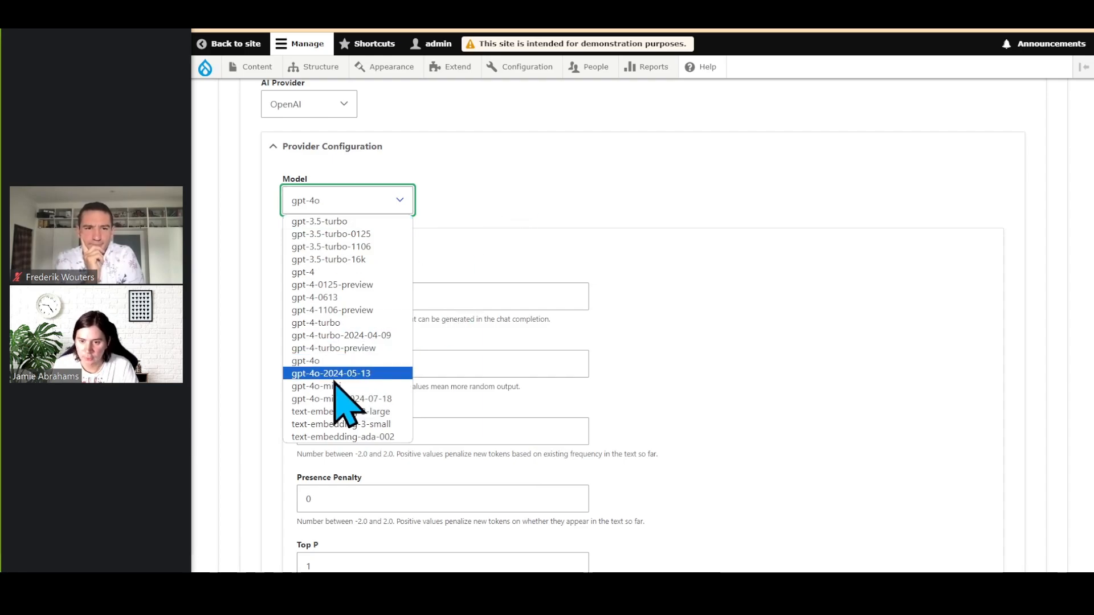
left_click(319, 361)
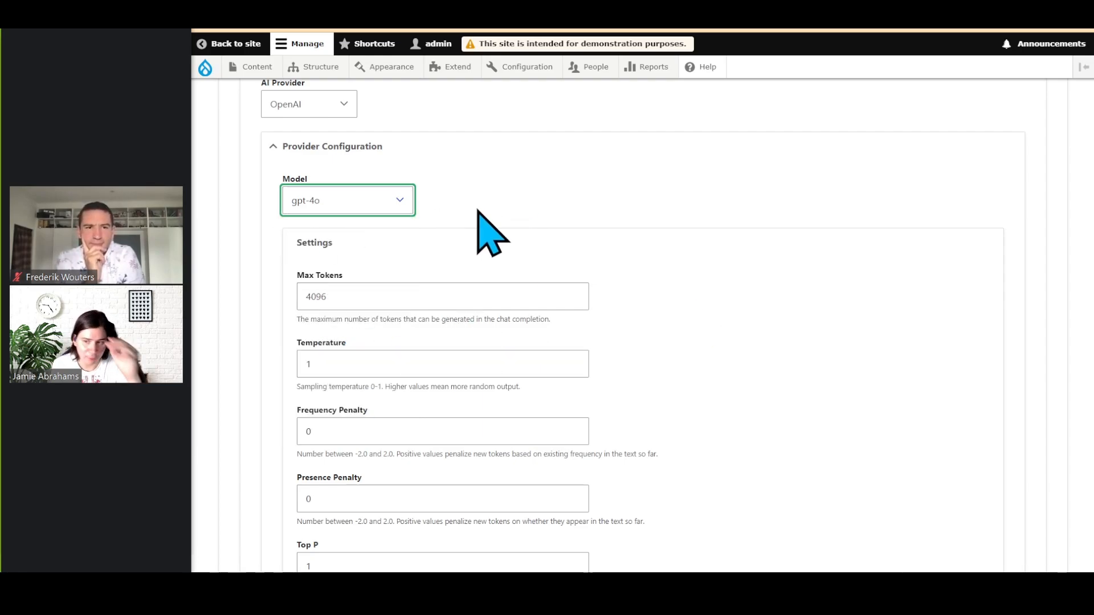
left_click(365, 204)
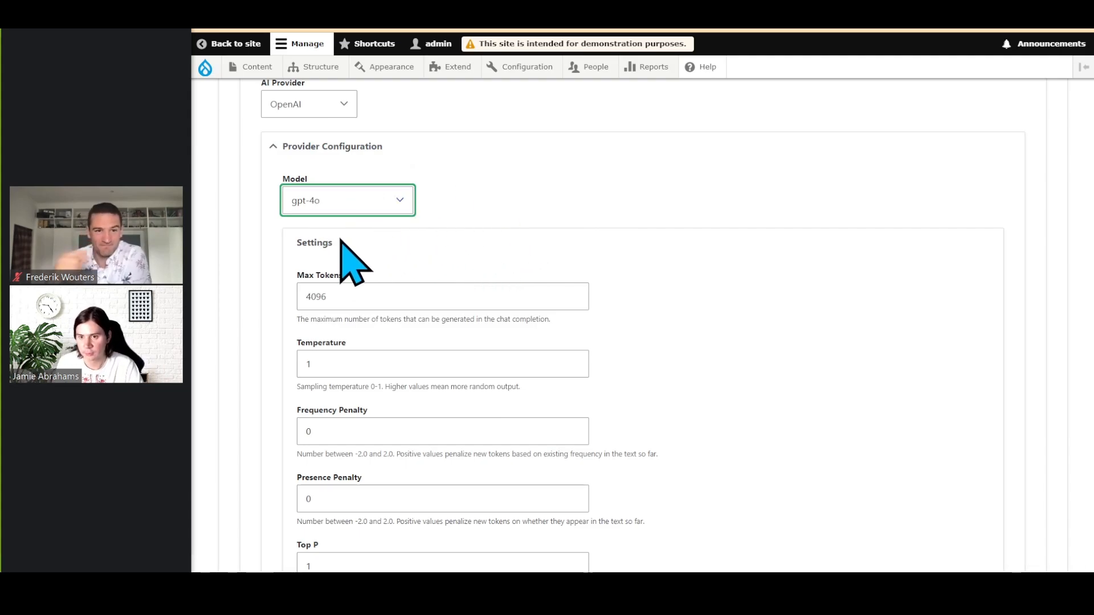
left_click(342, 203)
left_click(371, 361)
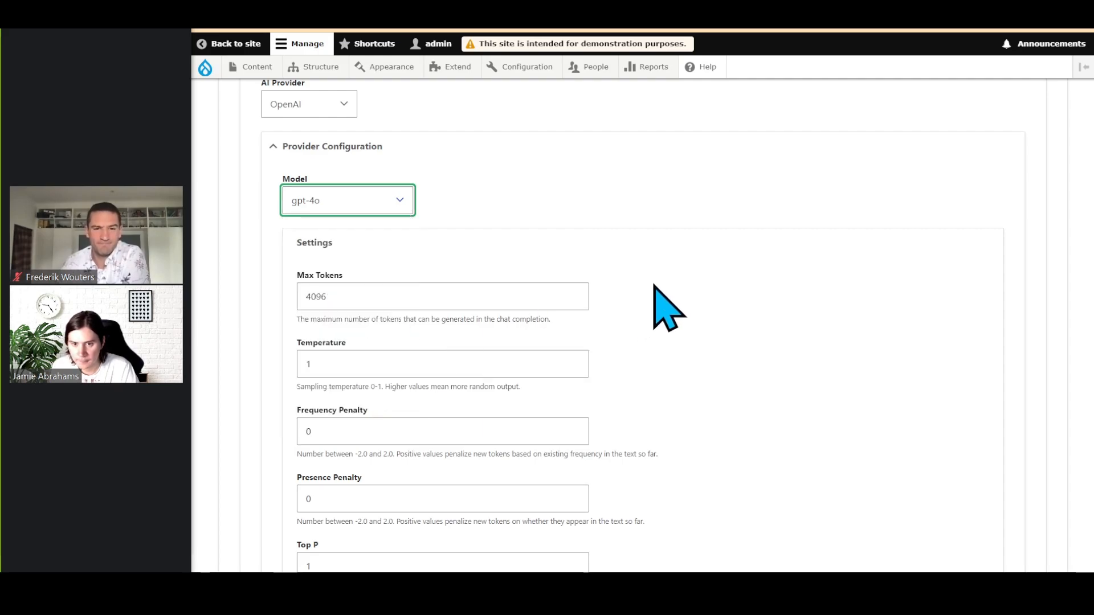
scroll(661, 308, "down", 3)
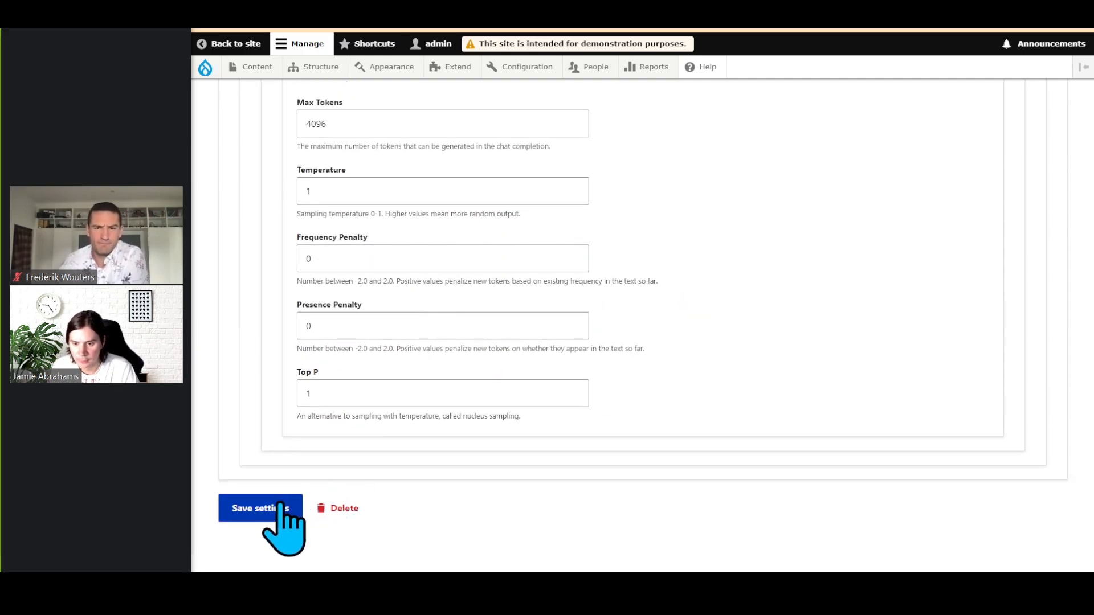
left_click(288, 506)
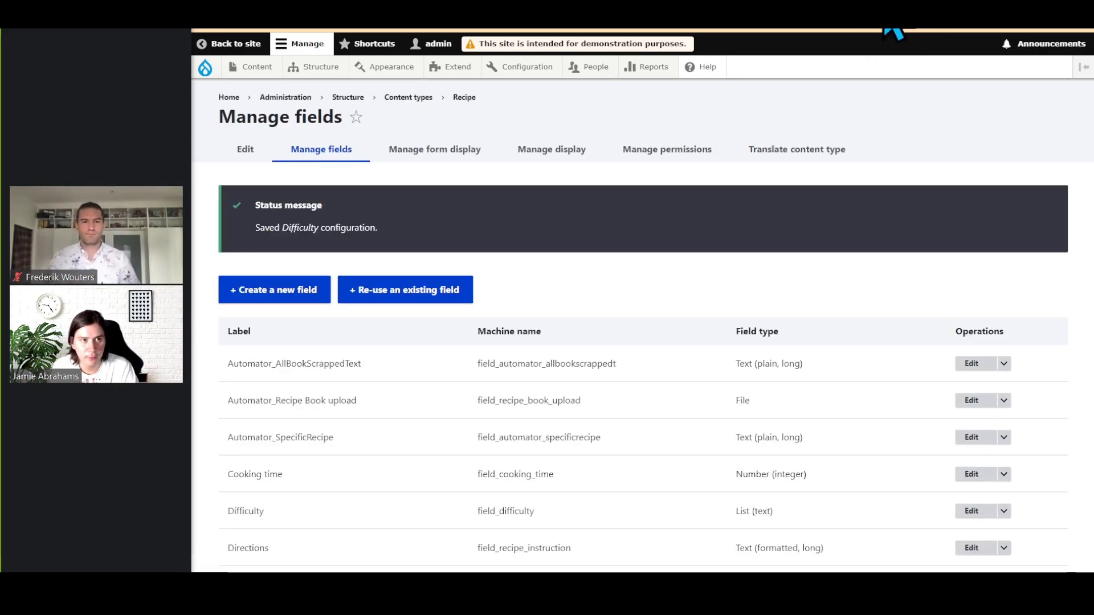
Open the EGGPLANT & CHICKEN PIZZA recipe for editing and save it again without changes to run the automators
left_click(874, 27)
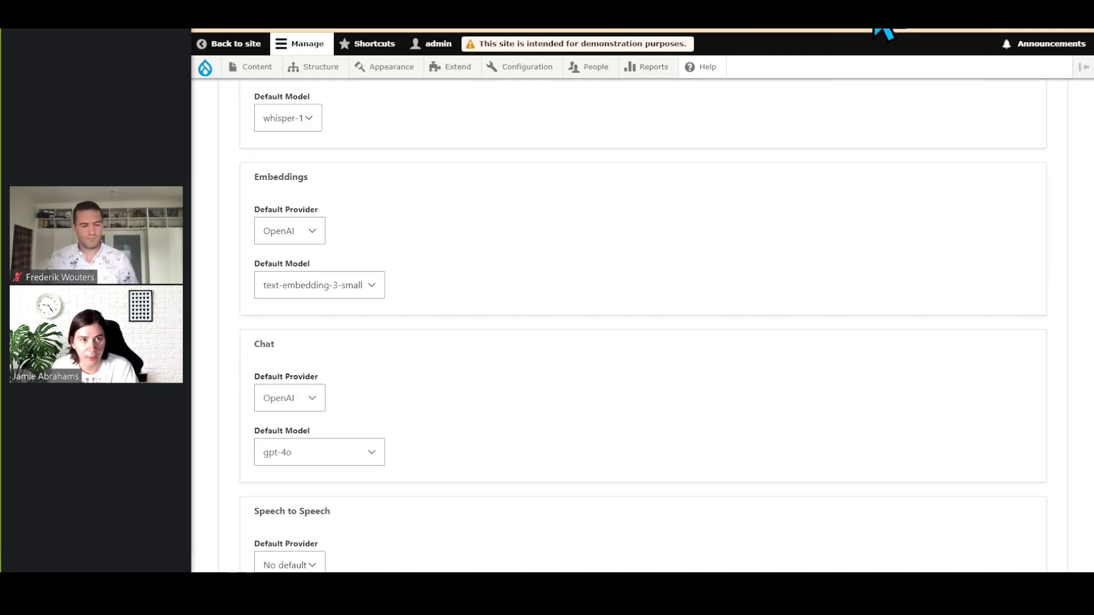
left_click(943, 29)
scroll(645, 264, "up", 7)
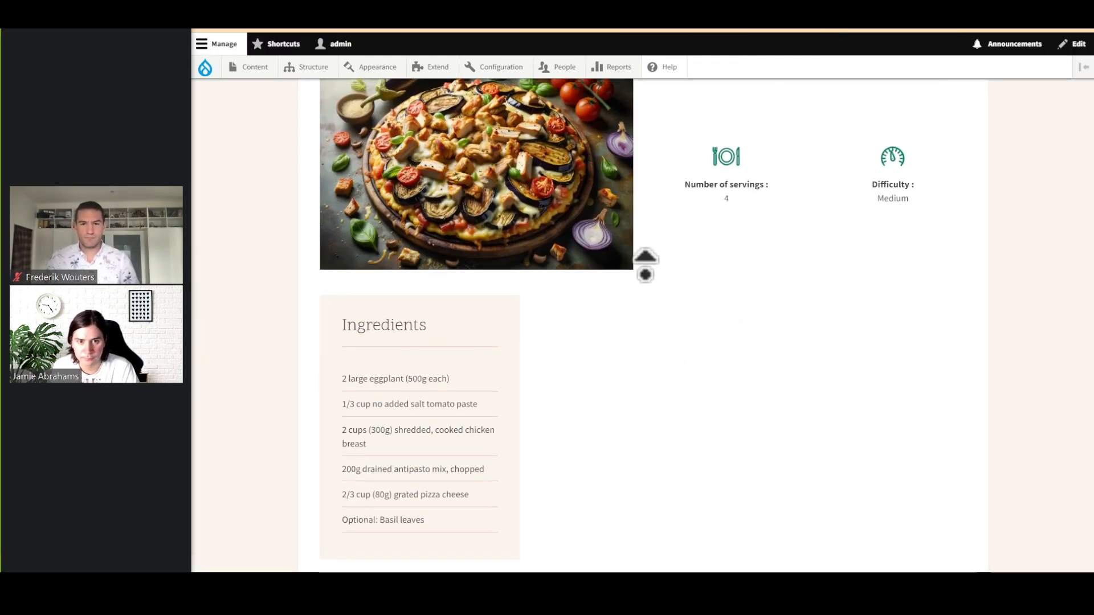
left_click(351, 280)
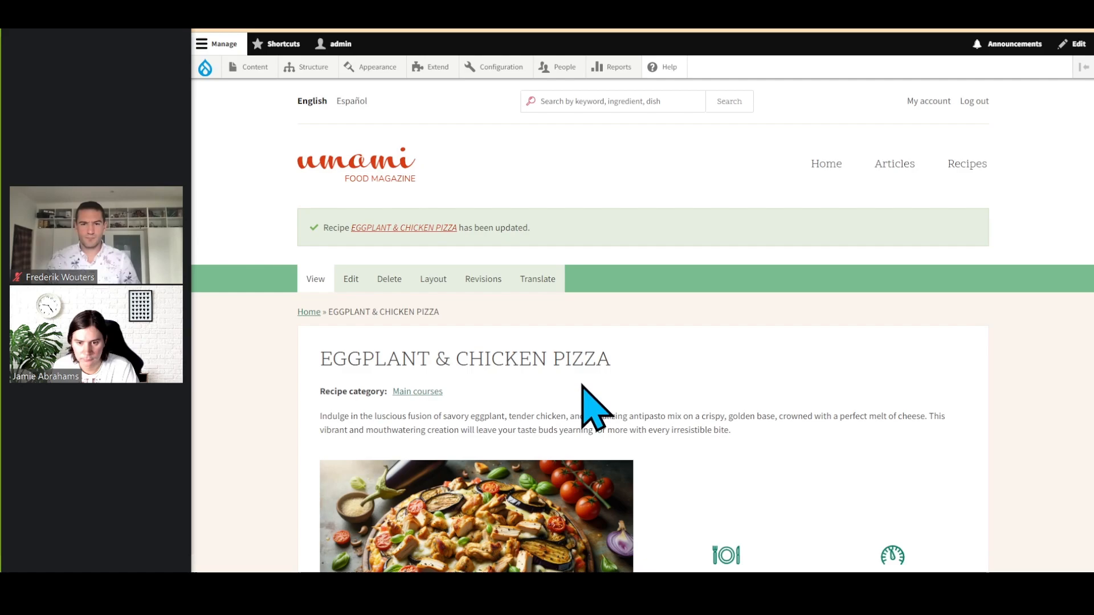
scroll(500, 350, "down", 12)
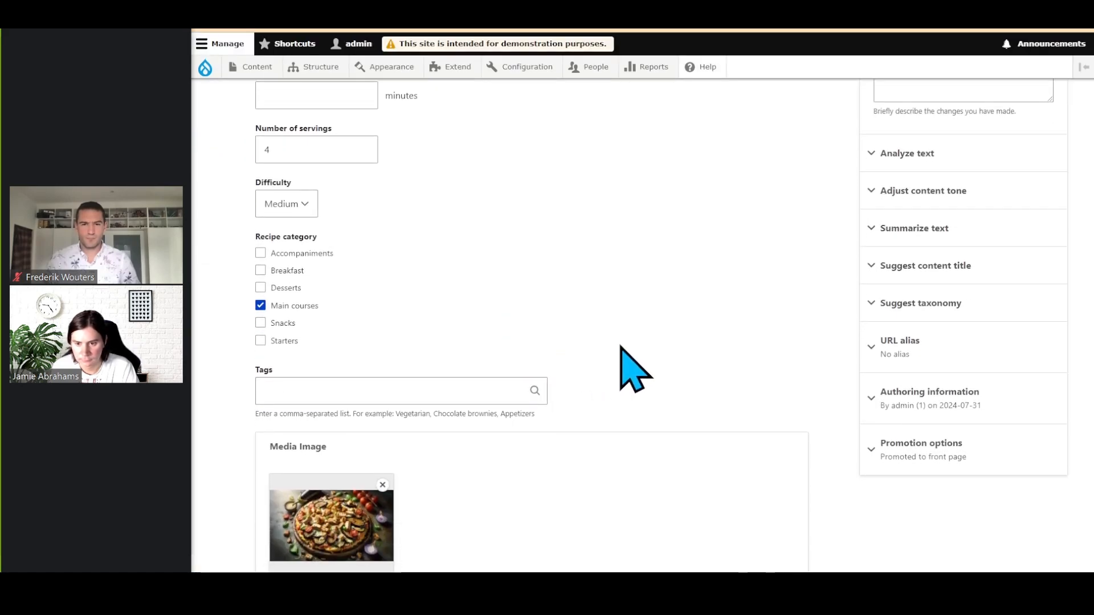
scroll(616, 419, "down", 15)
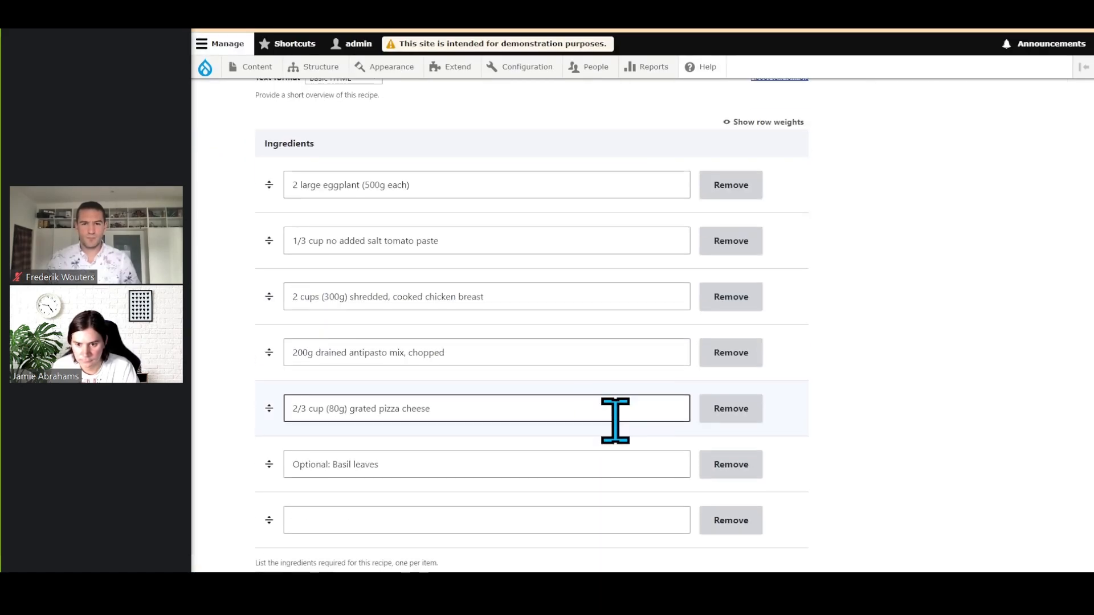
left_click(279, 495)
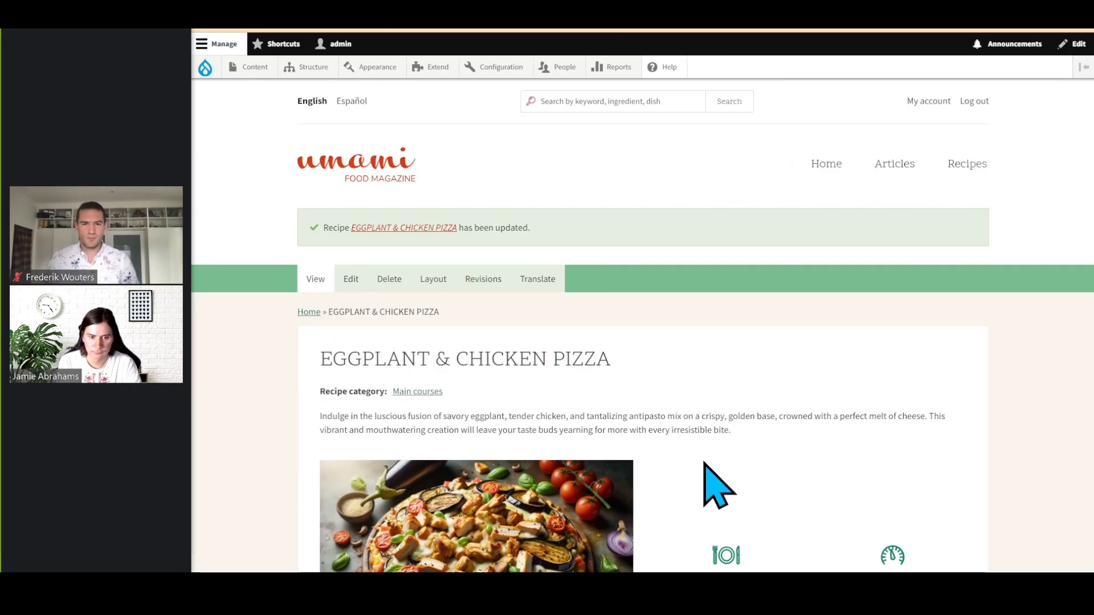
Check the Difficulty value on the saved EGGPLANT & CHICKEN PIZZA recipe page
scroll(713, 433, "down", 7)
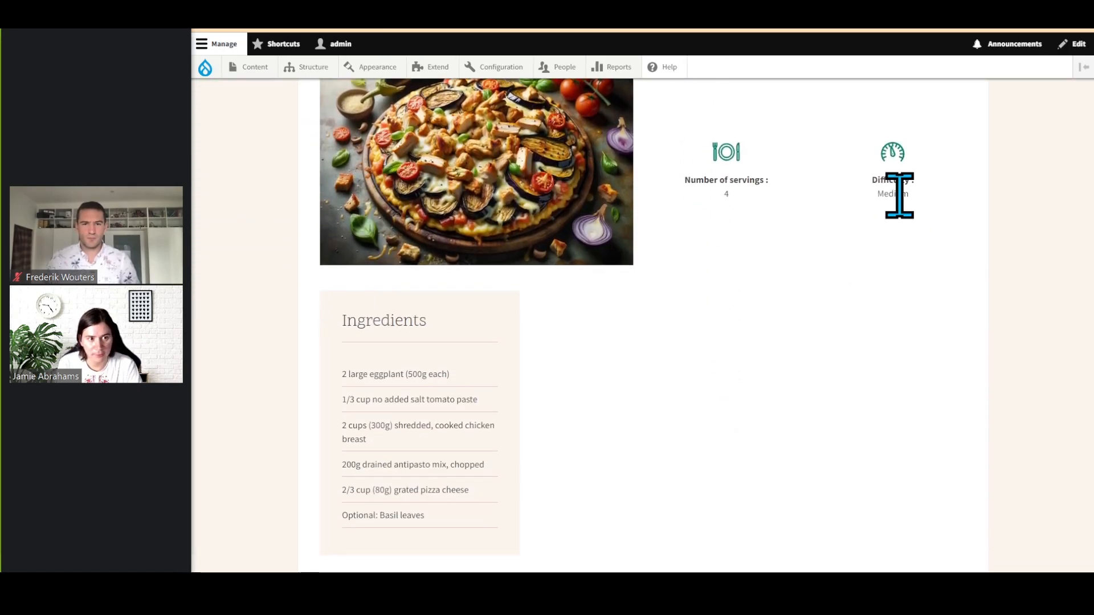
double_click(900, 194)
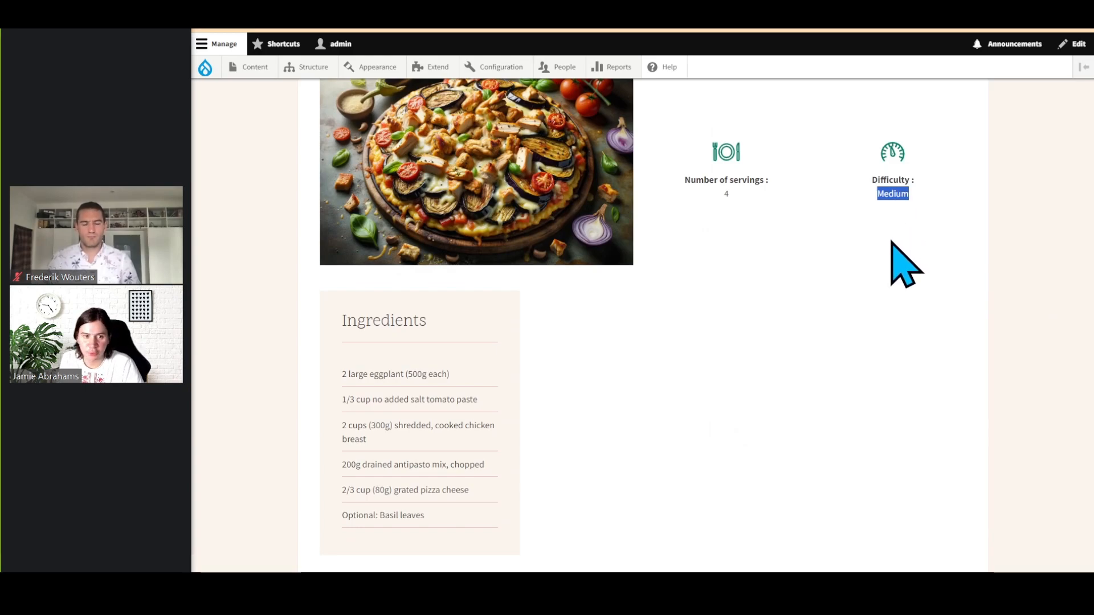
left_click(899, 193)
left_click(898, 193)
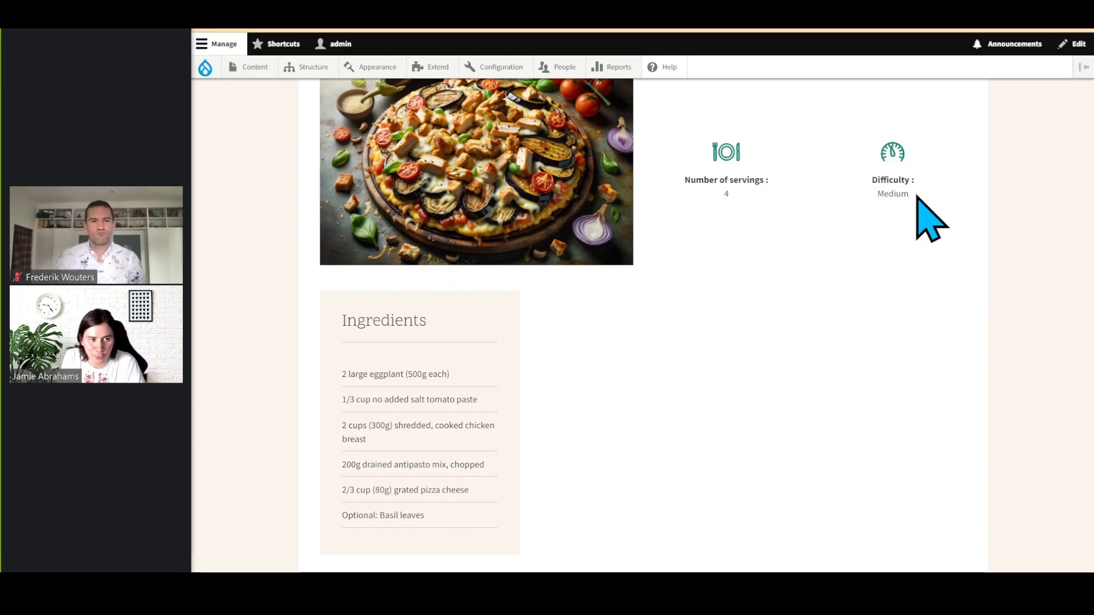
Return to the Recipe content type's field list and open the Directions field's settings
left_click(872, 25)
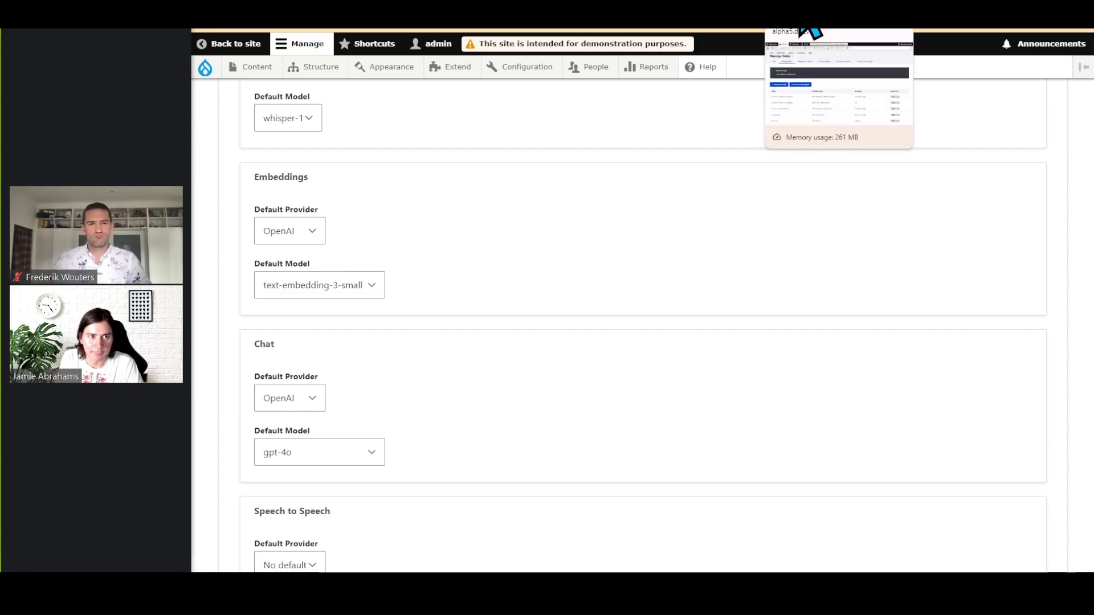
left_click(804, 27)
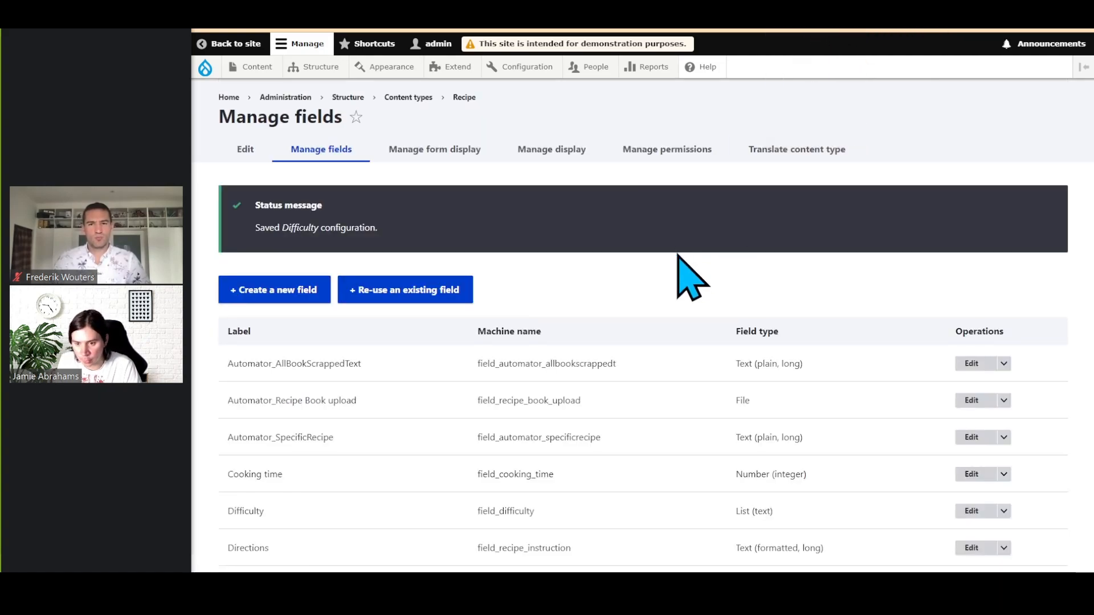
scroll(684, 285, "down", 2)
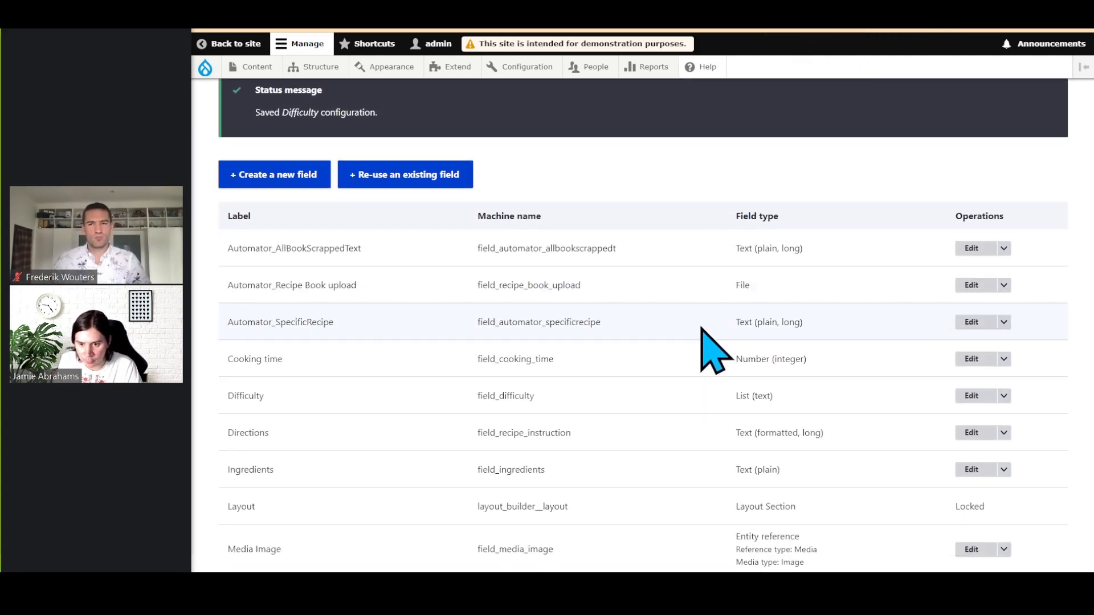
left_click(926, 26)
left_click(877, 28)
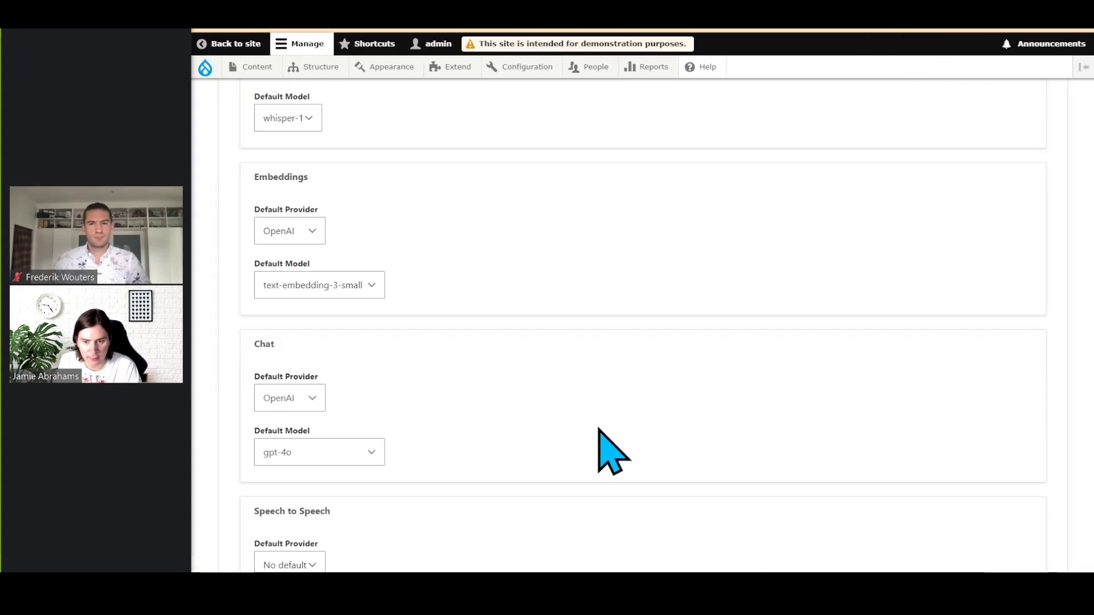
scroll(684, 342, "down", 2)
left_click(791, 27)
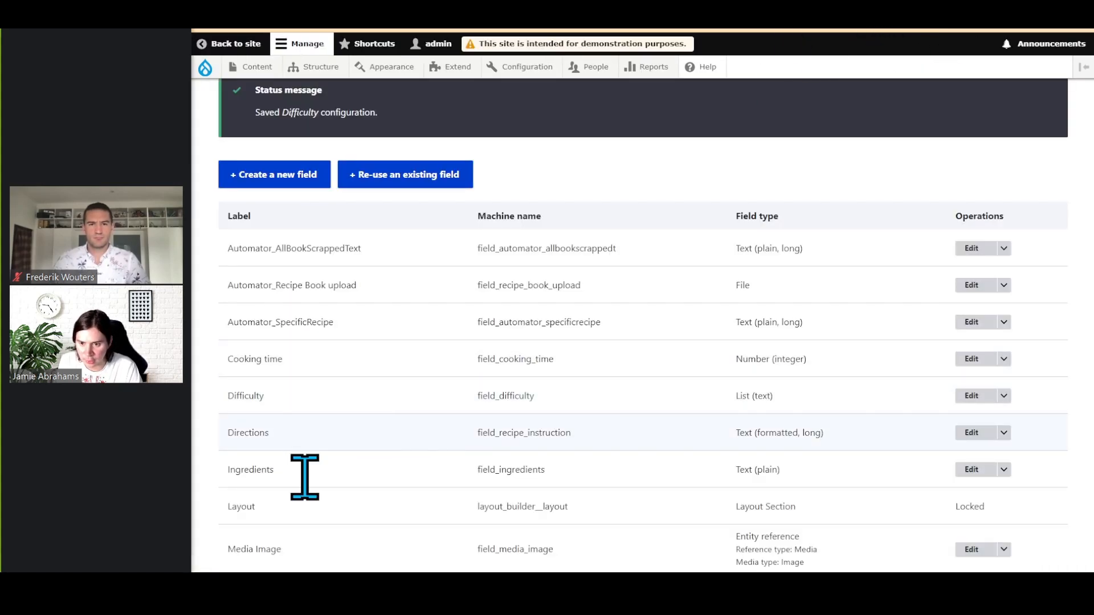
scroll(310, 478, "down", 1)
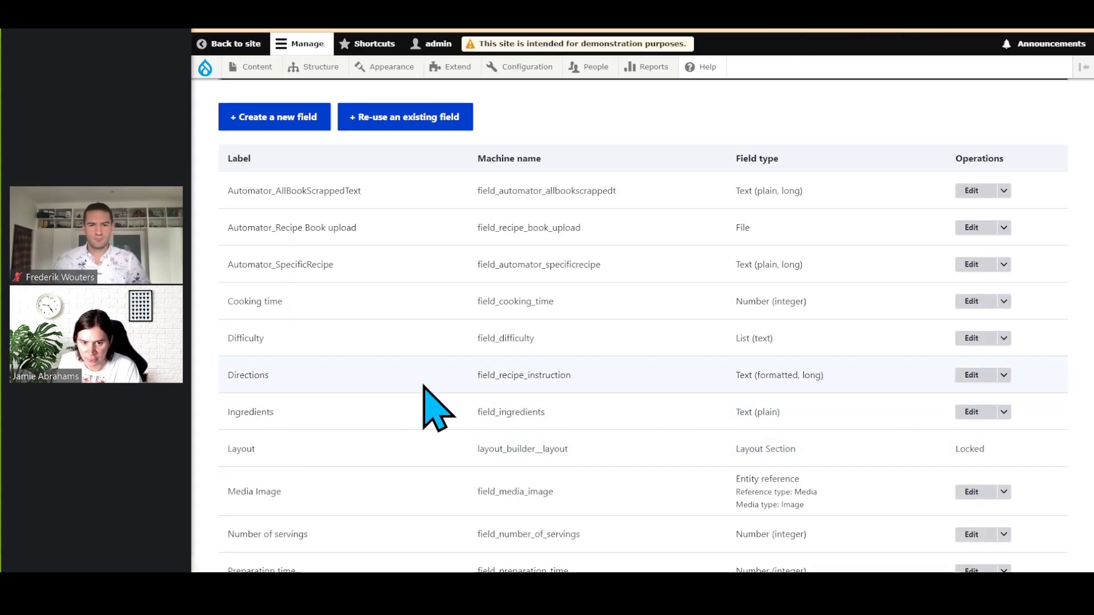
left_click(971, 375)
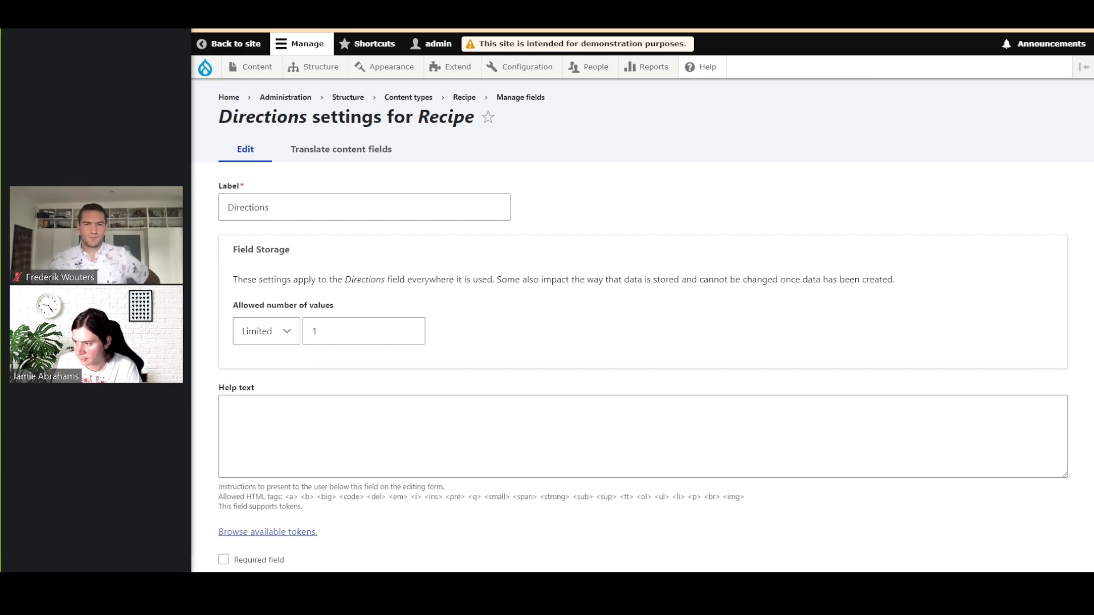
Enable the AI Automator on the Directions field and choose LLM: Text as its automator type
scroll(541, 388, "down", 3)
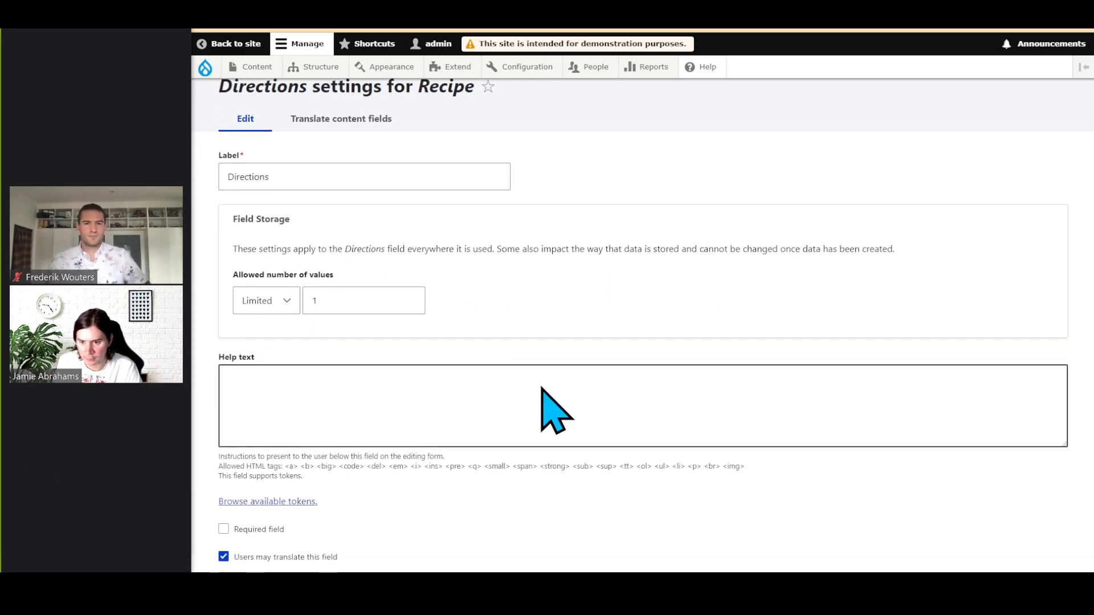
scroll(555, 407, "down", 2)
left_click(285, 456)
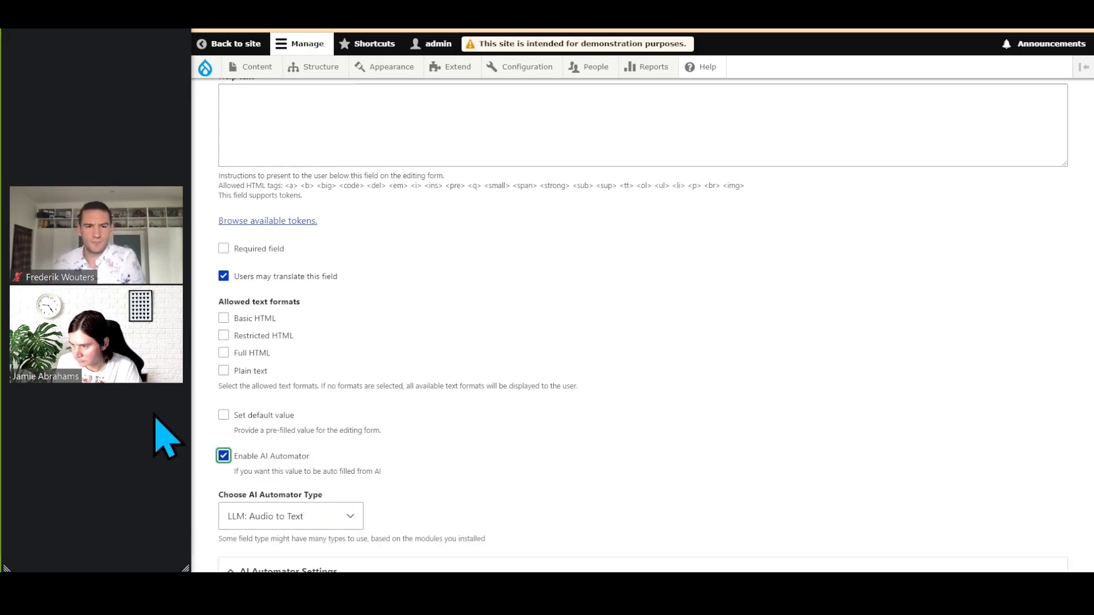
left_click(342, 525)
left_click(279, 471)
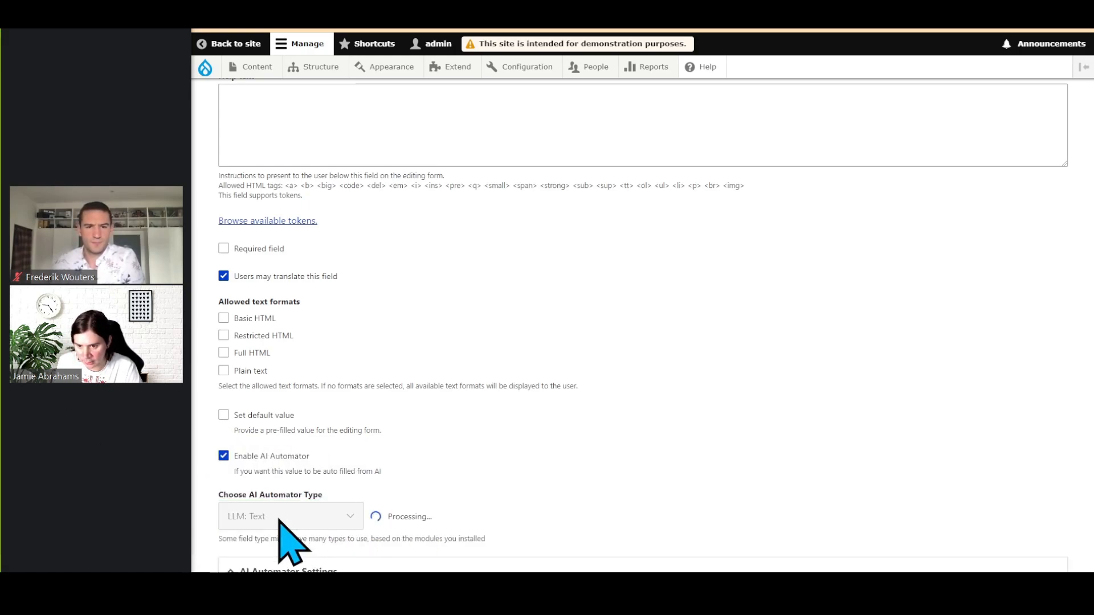
Keep Base Mode as the automator input mode and set the automator base field to Automator_SpecificRecipe
scroll(342, 490, "down", 3)
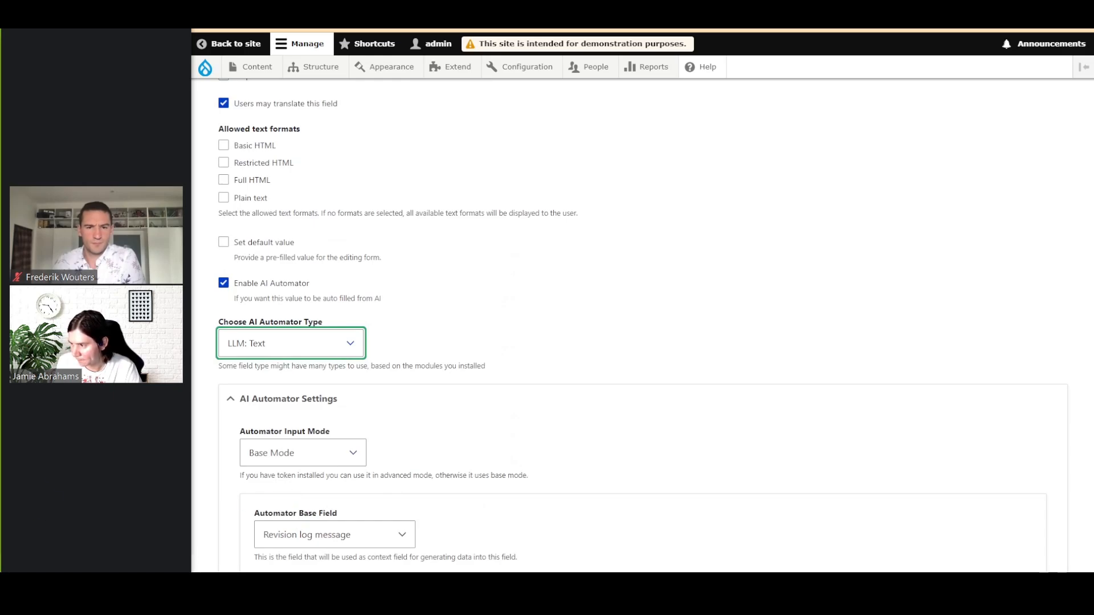
scroll(467, 413, "down", 2)
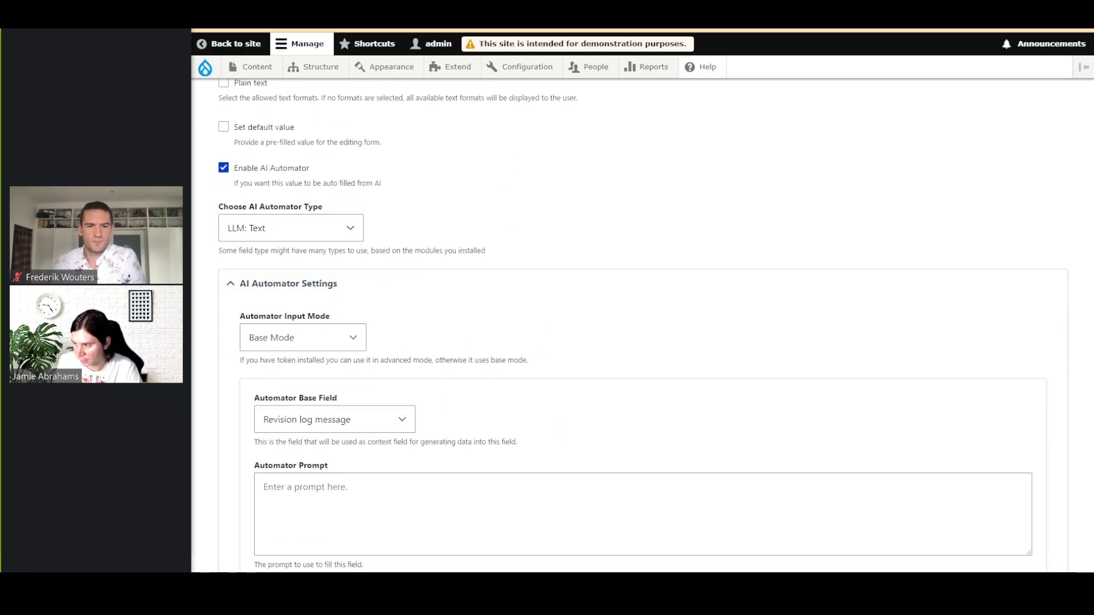
left_click(314, 341)
left_click(317, 354)
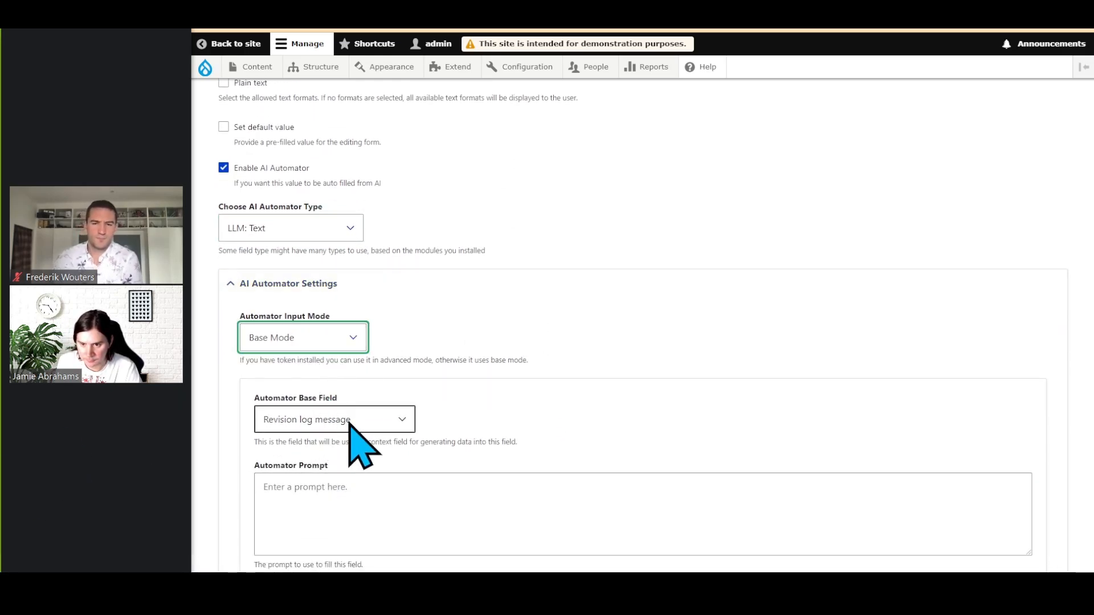
left_click(349, 423)
left_click(370, 491)
Write an automator prompt that reads out the recipe's cooking directions from {{ context }}, answering with HTML and an ordered list
left_click(461, 488)
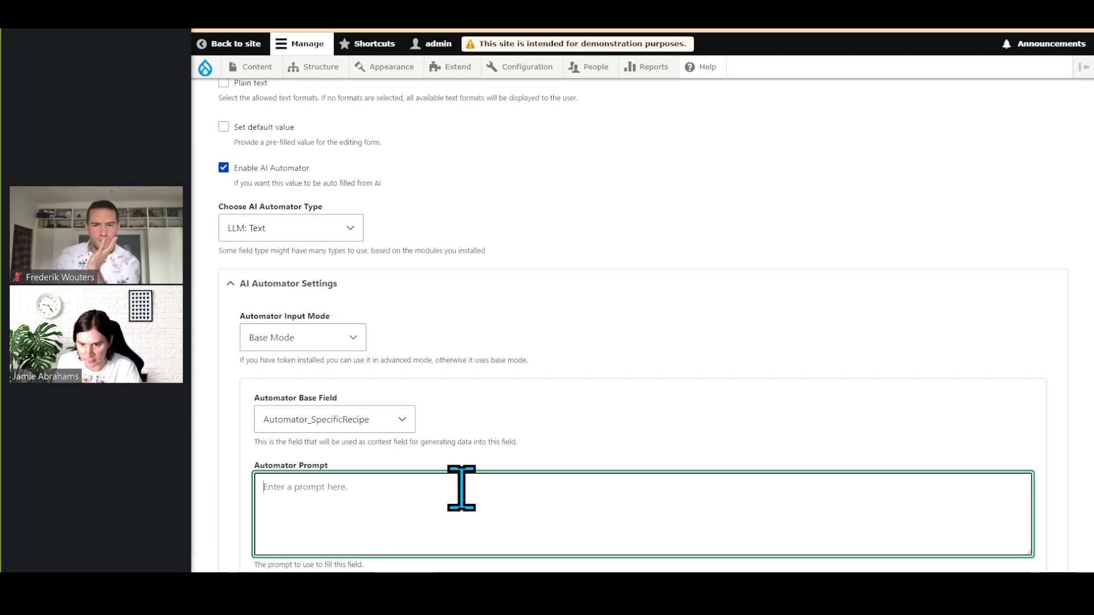
type("Based on the context that is a recipe, read out the part that is directions for cooking this. Answer with HTML and an ordered list.  Context: {{ context }}")
scroll(781, 420, "down", 2)
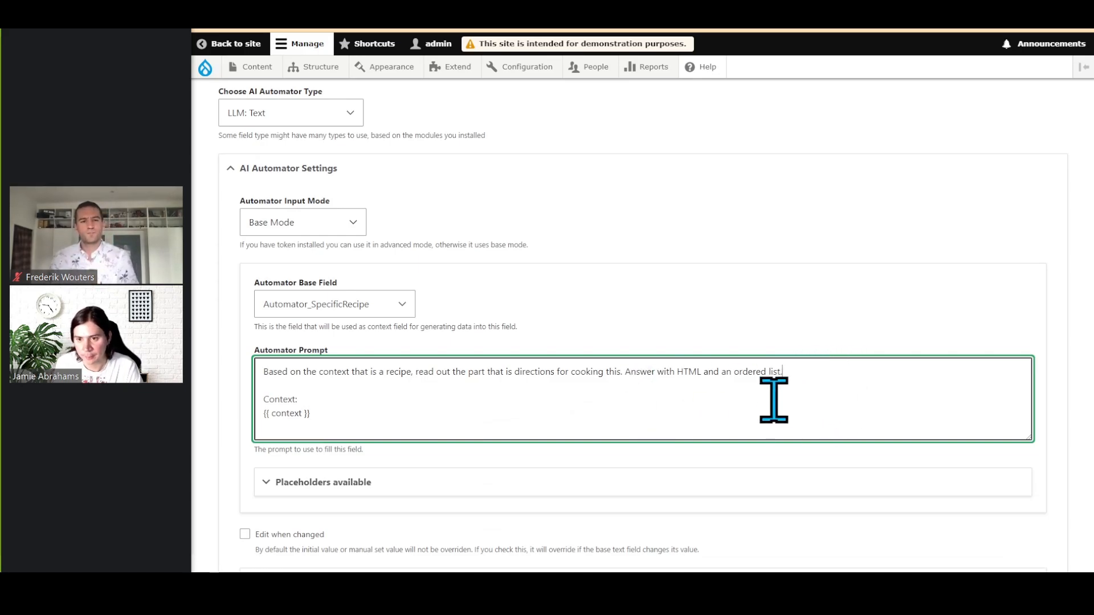
Review the Directions field's settings, including the allowed text formats and the automator configuration
scroll(780, 410, "up", 10)
scroll(772, 428, "up", 3)
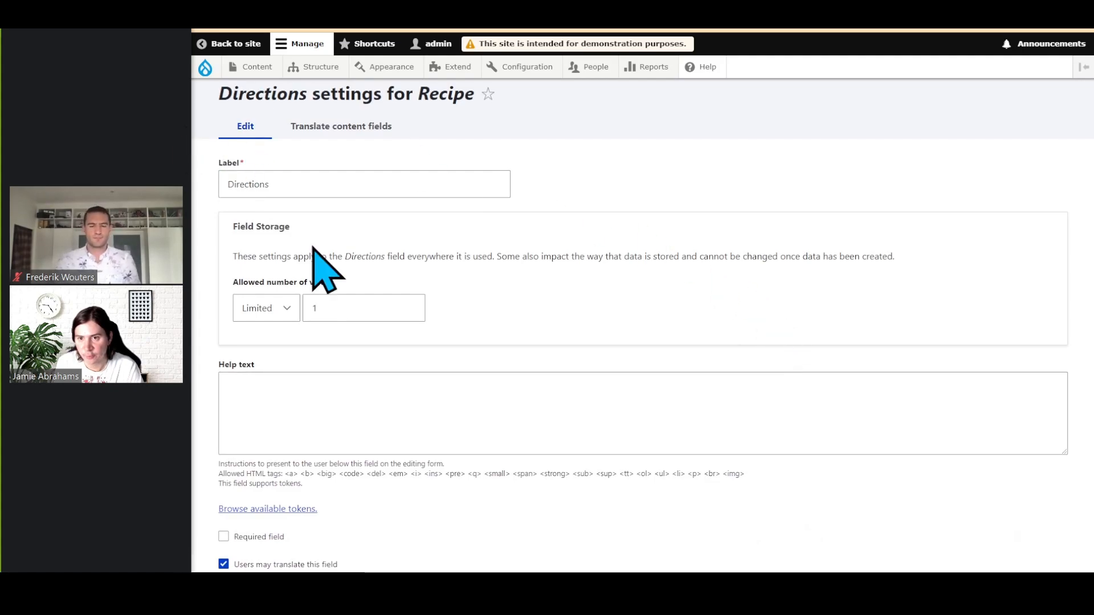
scroll(739, 430, "down", 2)
scroll(587, 403, "down", 1)
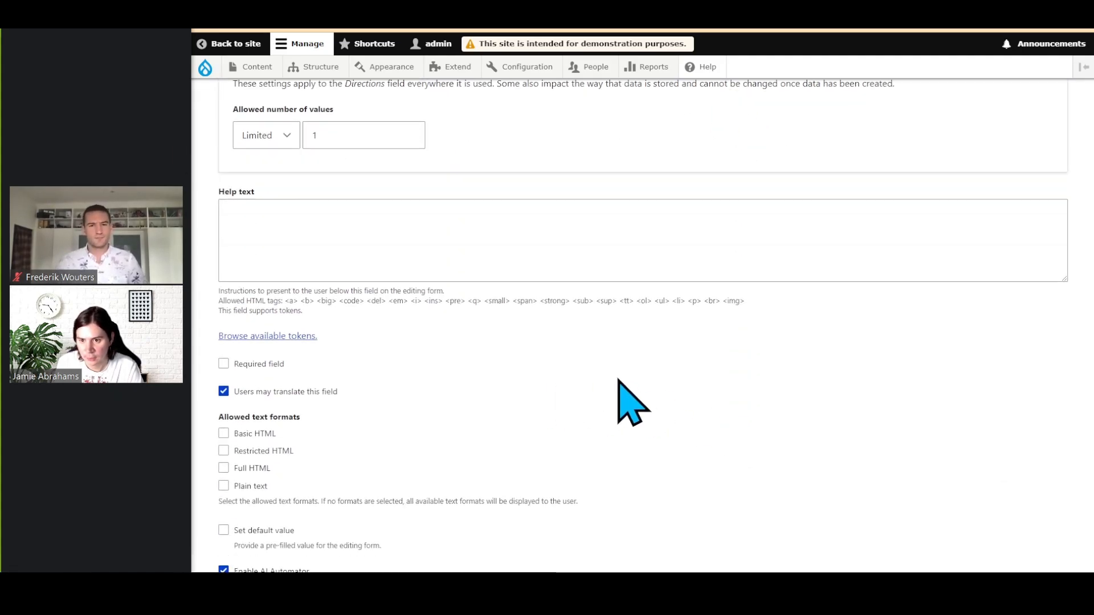
scroll(655, 408, "down", 1)
scroll(652, 431, "down", 7)
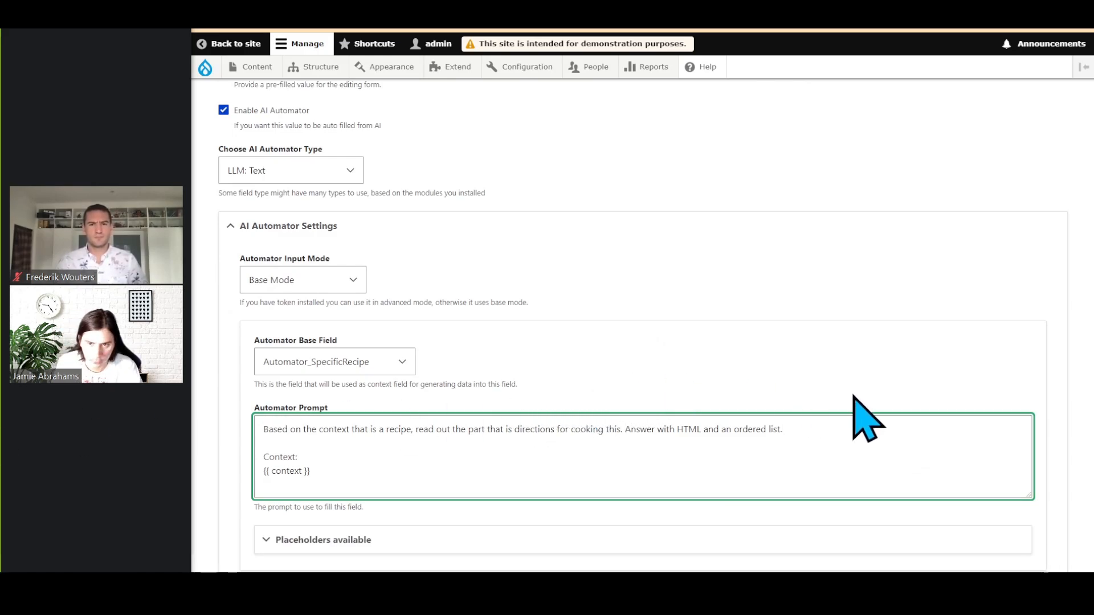
scroll(709, 374, "up", 2)
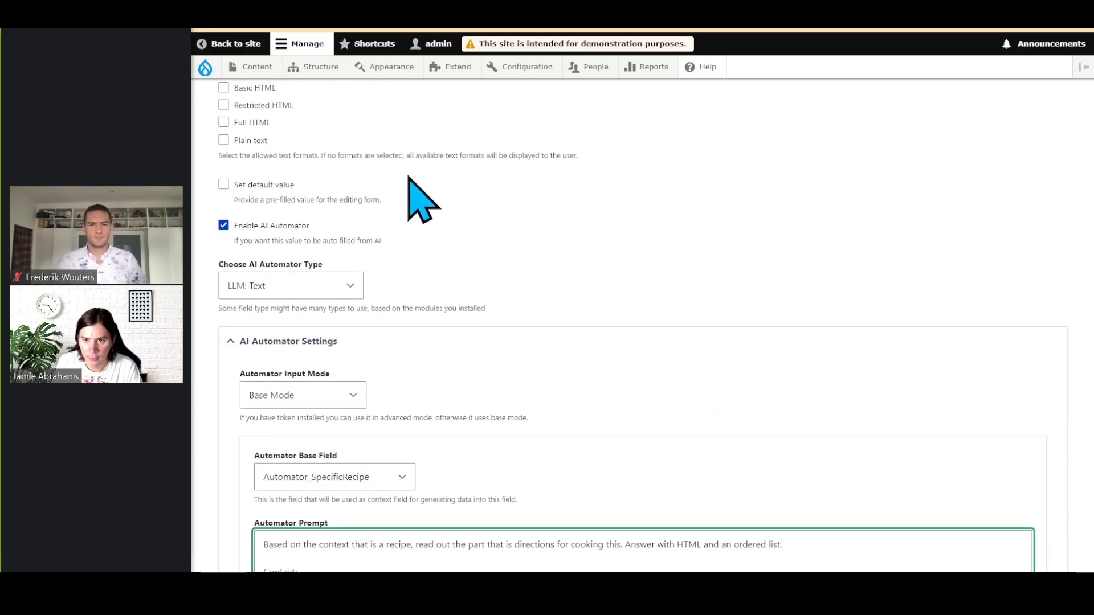
scroll(806, 325, "down", 5)
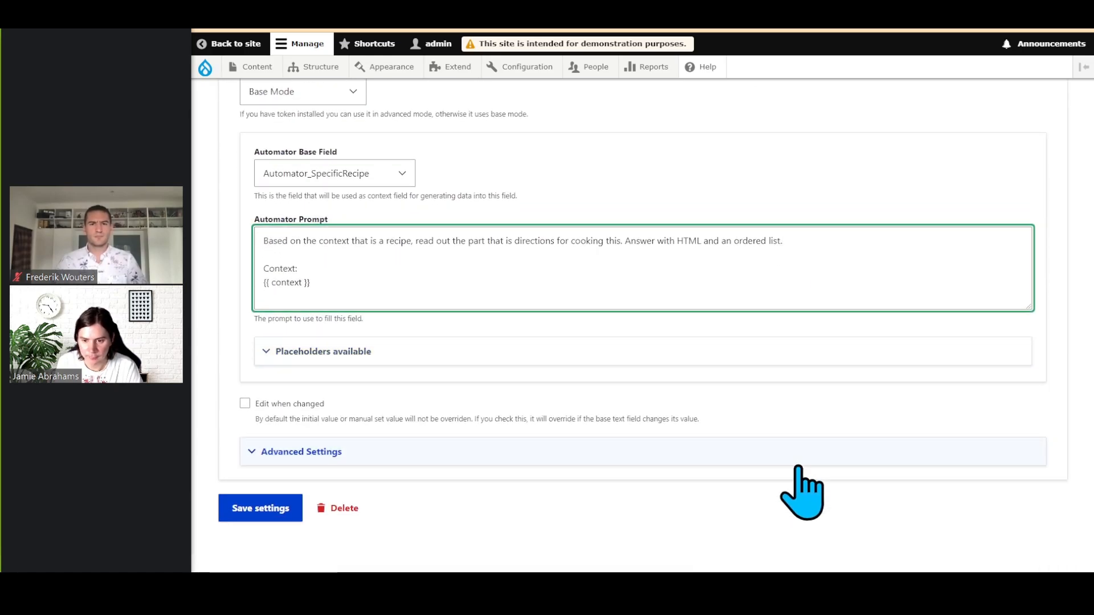
In the automator's advanced settings, choose OpenAI as the AI provider and keep the gpt-4o model
left_click(436, 456)
scroll(495, 464, "down", 5)
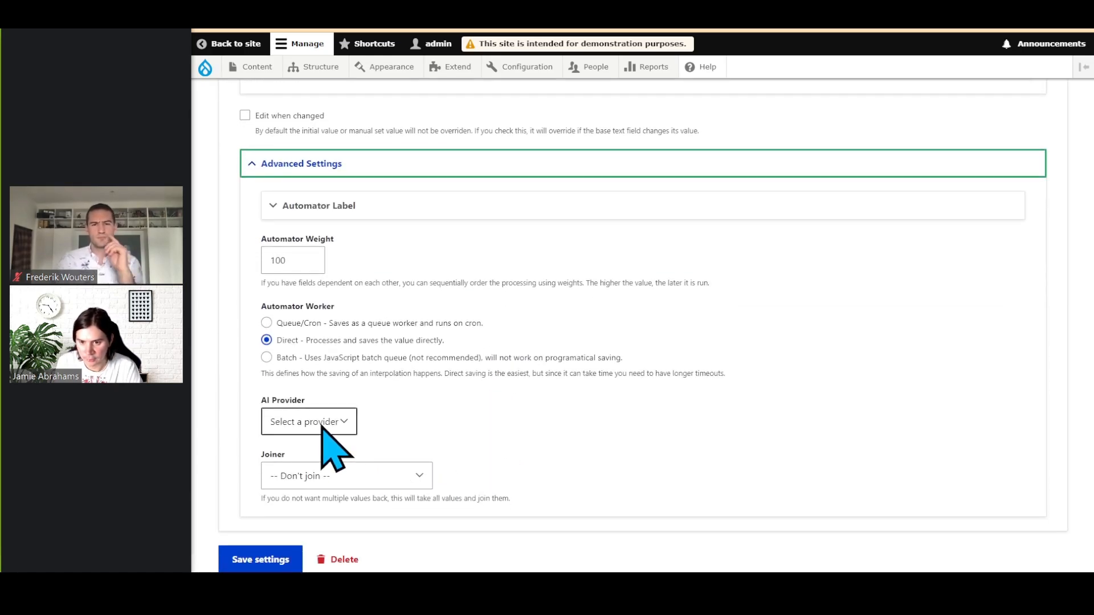
left_click(350, 423)
left_click(330, 456)
scroll(557, 471, "down", 2)
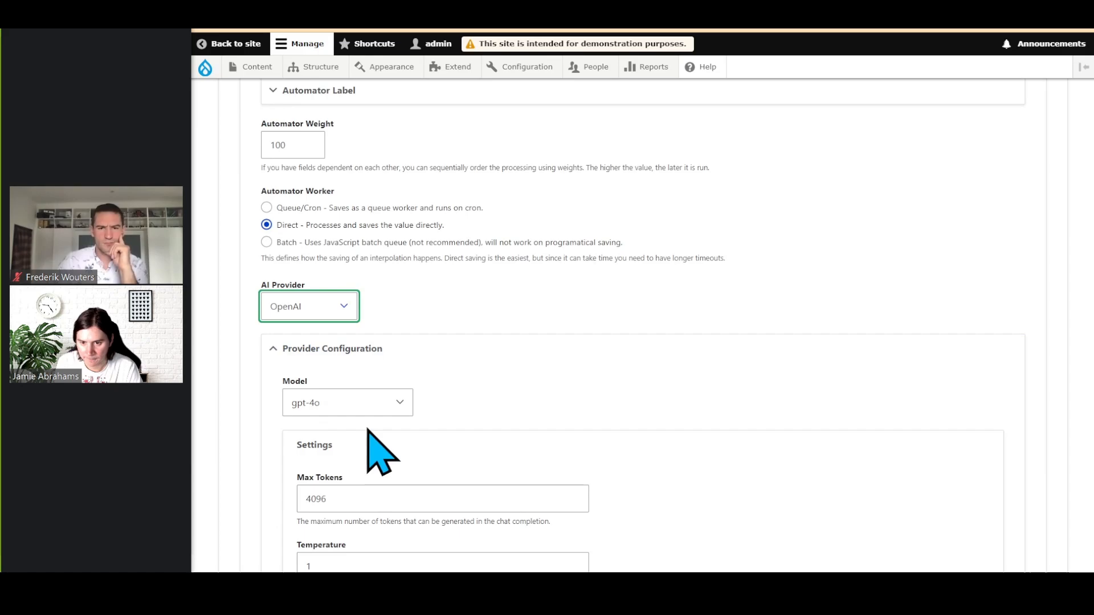
scroll(684, 456, "down", 8)
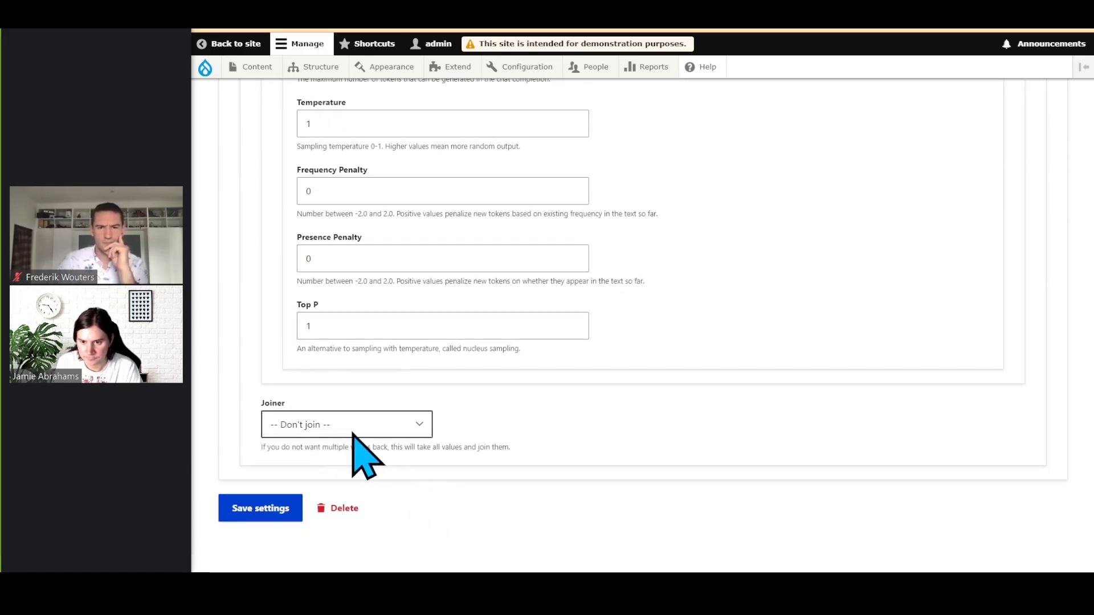
left_click(359, 433)
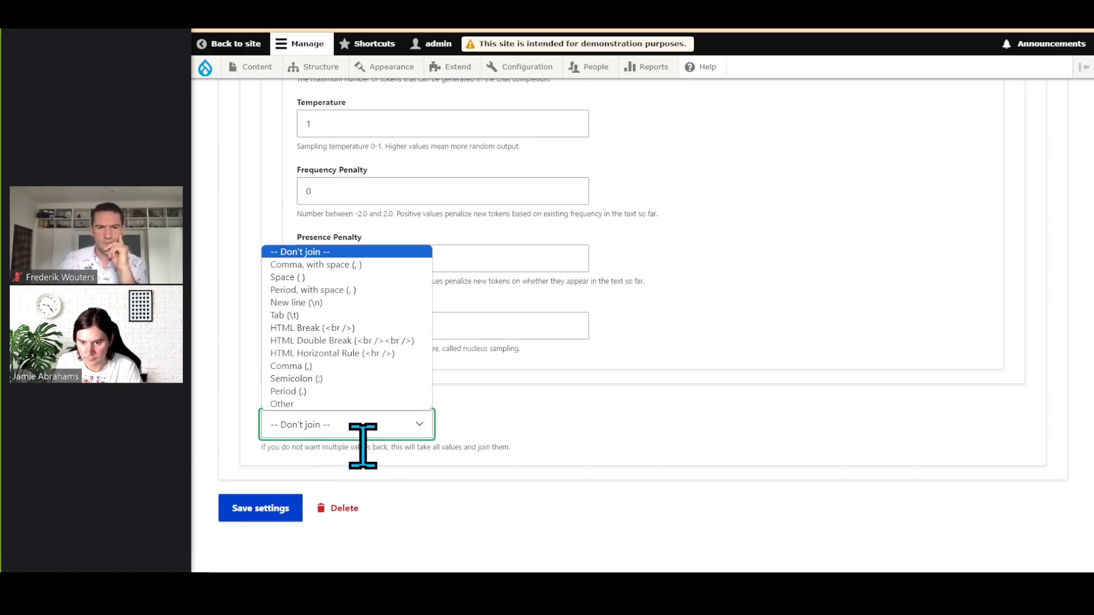
left_click(368, 303)
left_click(285, 520)
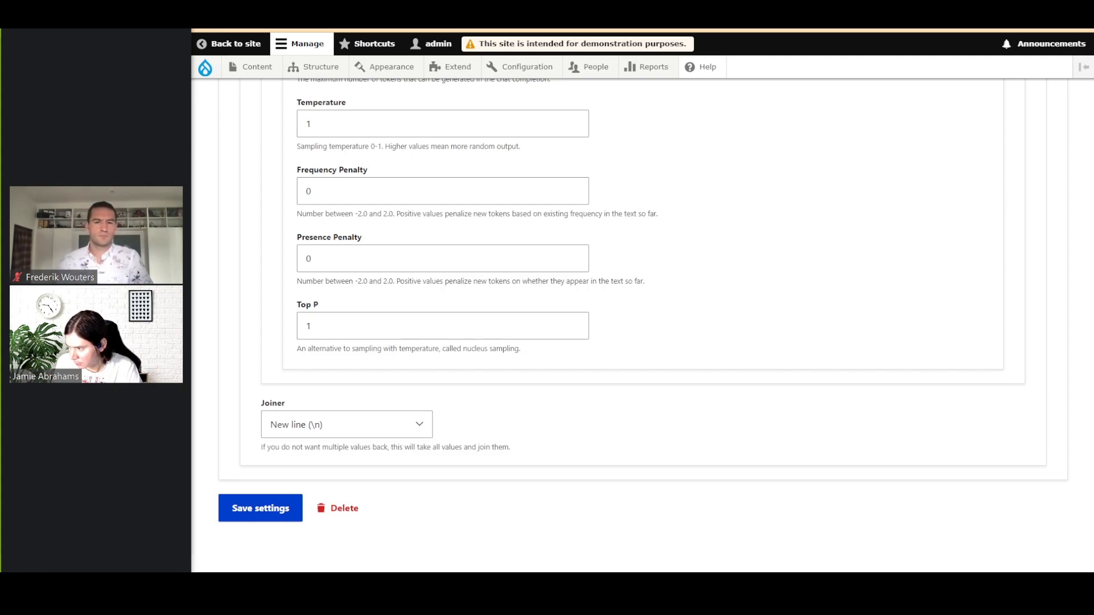
Set the automator's joiner to Don't join and save the Directions field settings
left_click(349, 426)
left_click(320, 252)
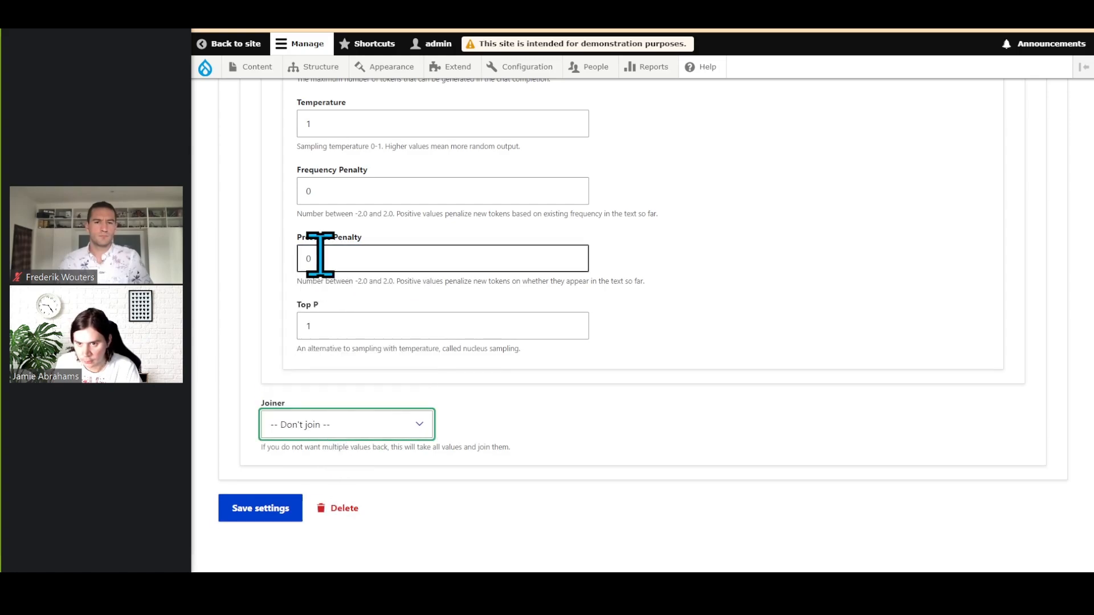
key("Tab")
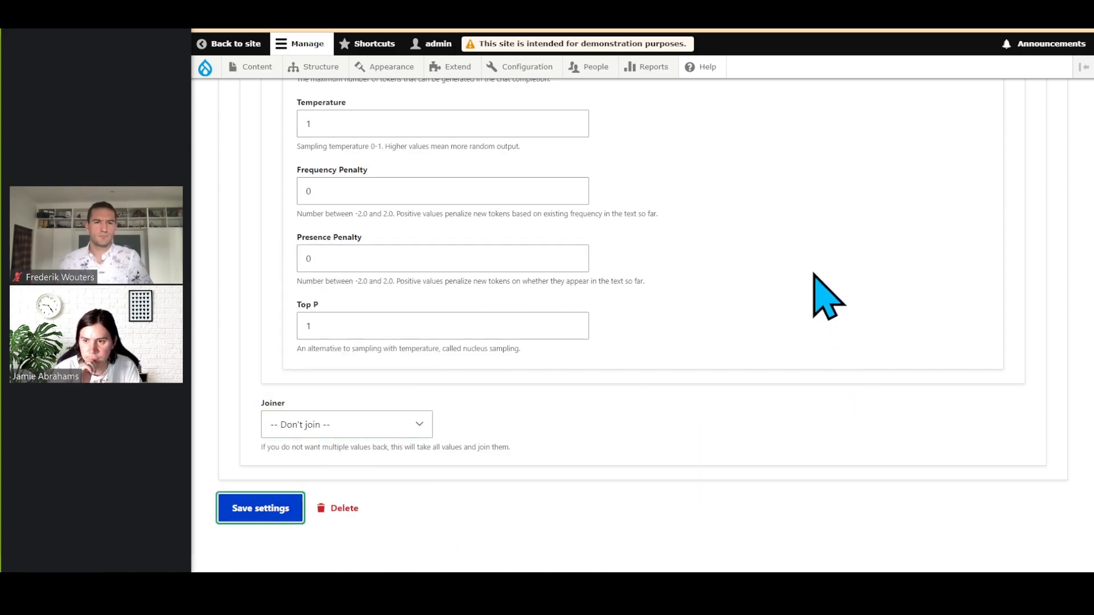
key("Return")
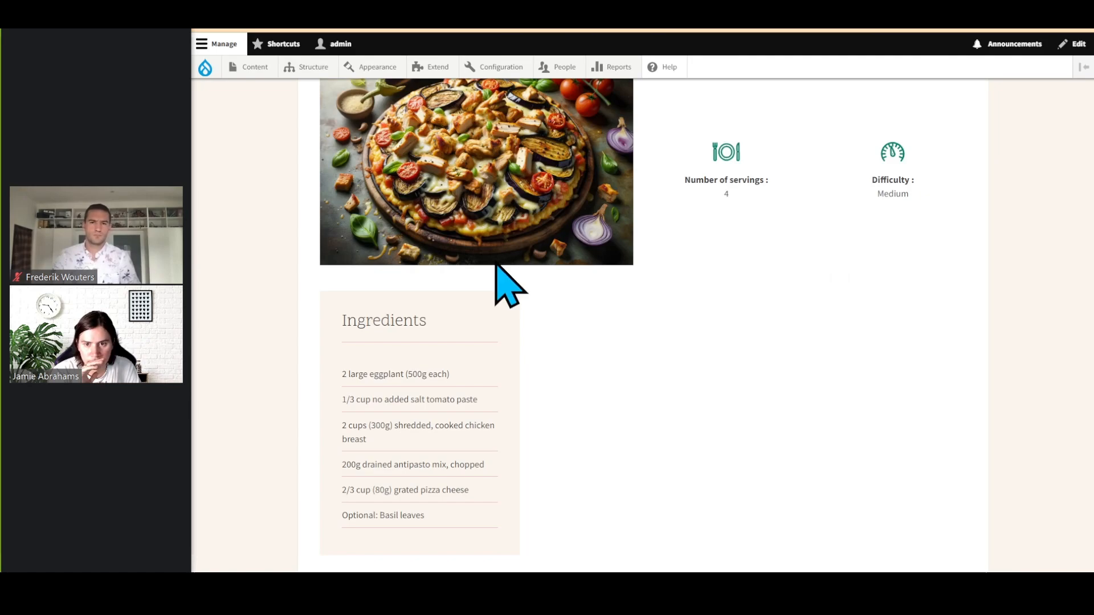
Edit and re-save the EGGPLANT & CHICKEN PIZZA recipe without changes, and check the Directions on its page
scroll(532, 361, "up", 4)
left_click(352, 111)
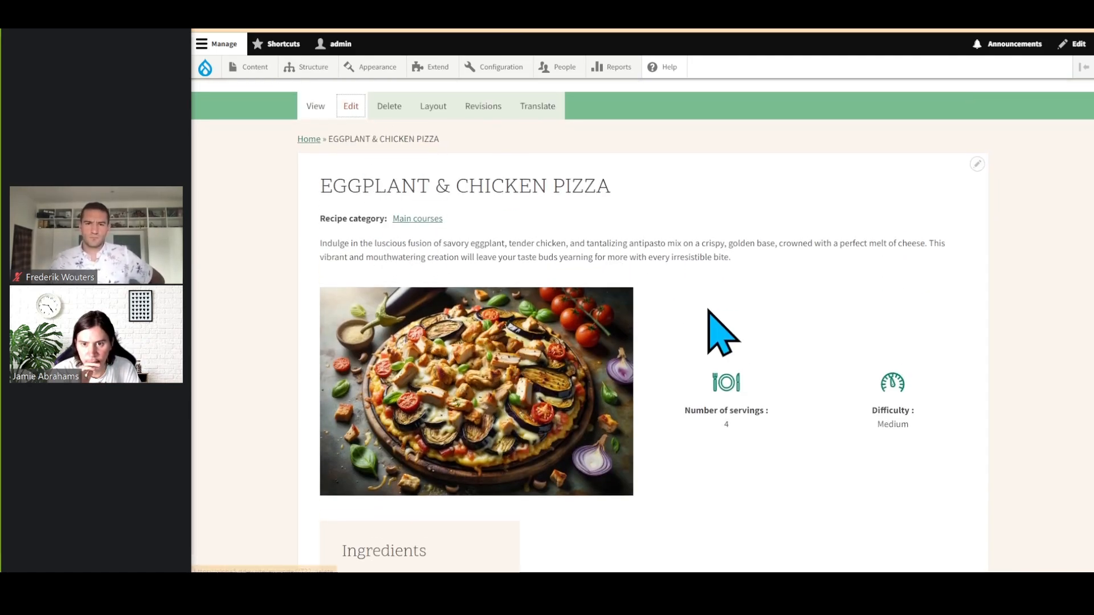
scroll(606, 434, "down", 10)
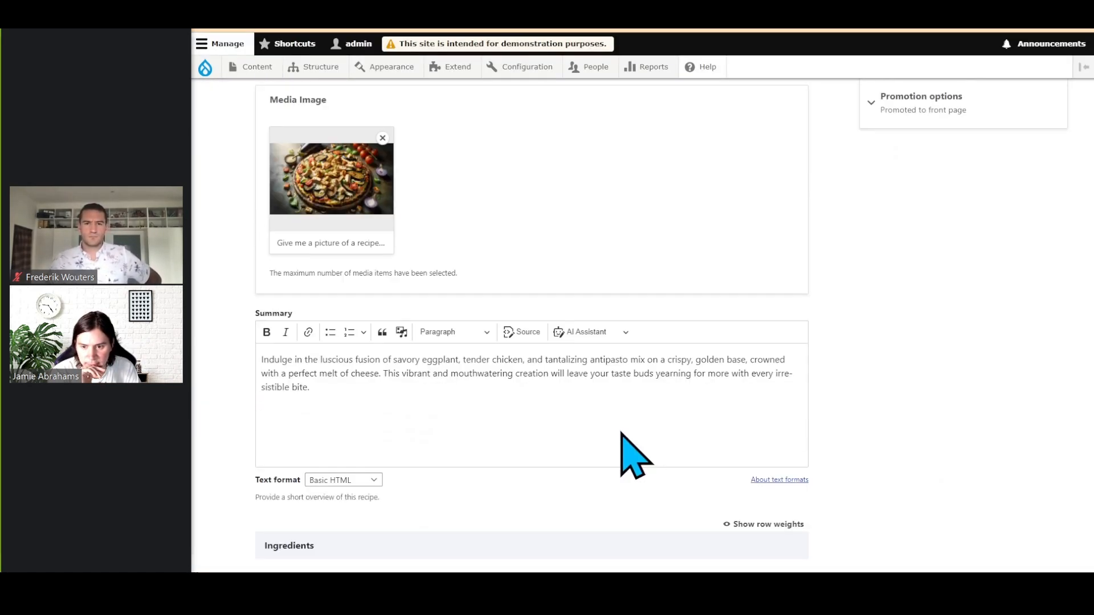
scroll(622, 433, "down", 15)
left_click(298, 496)
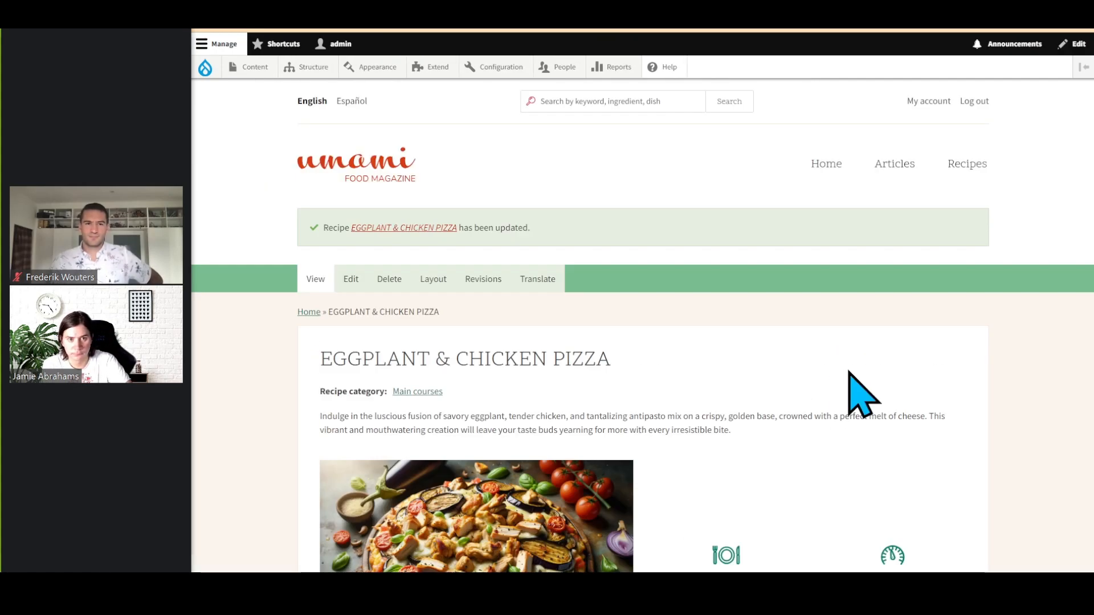
scroll(872, 381, "down", 10)
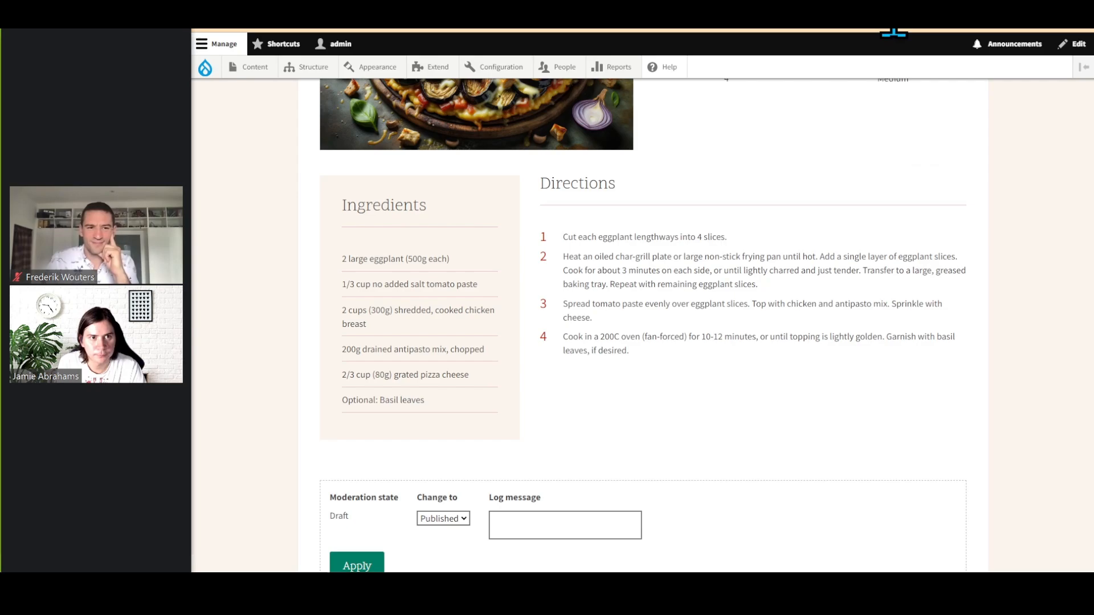
Return to the Recipe content type's field list and review the Cooking time, Difficulty and Directions fields with their types
left_click(870, 26)
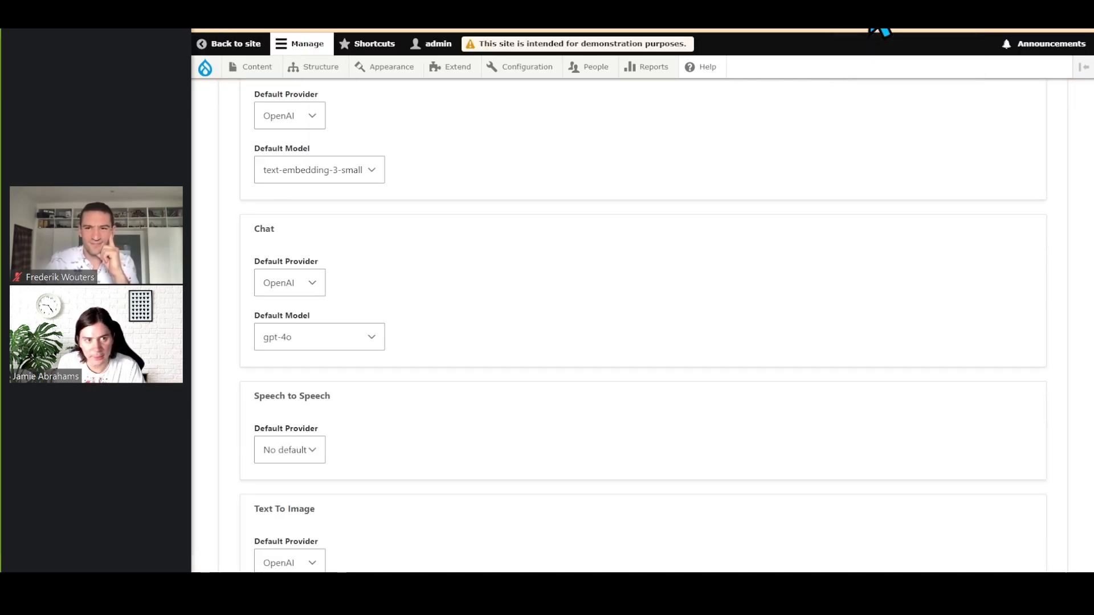
left_click(807, 22)
scroll(798, 282, "down", 3)
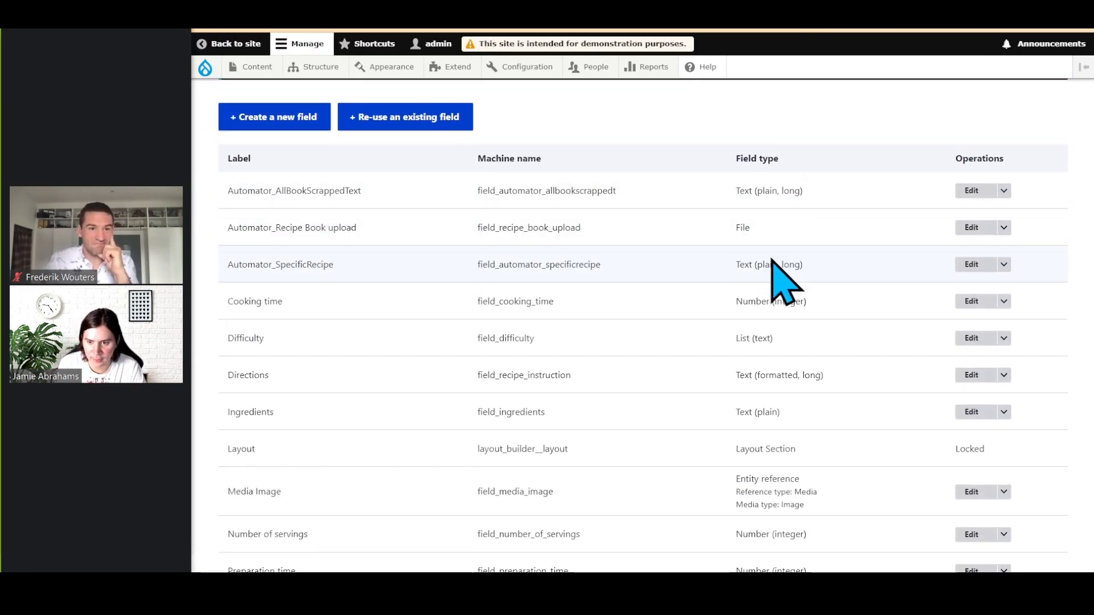
left_click_drag(233, 302, 850, 294)
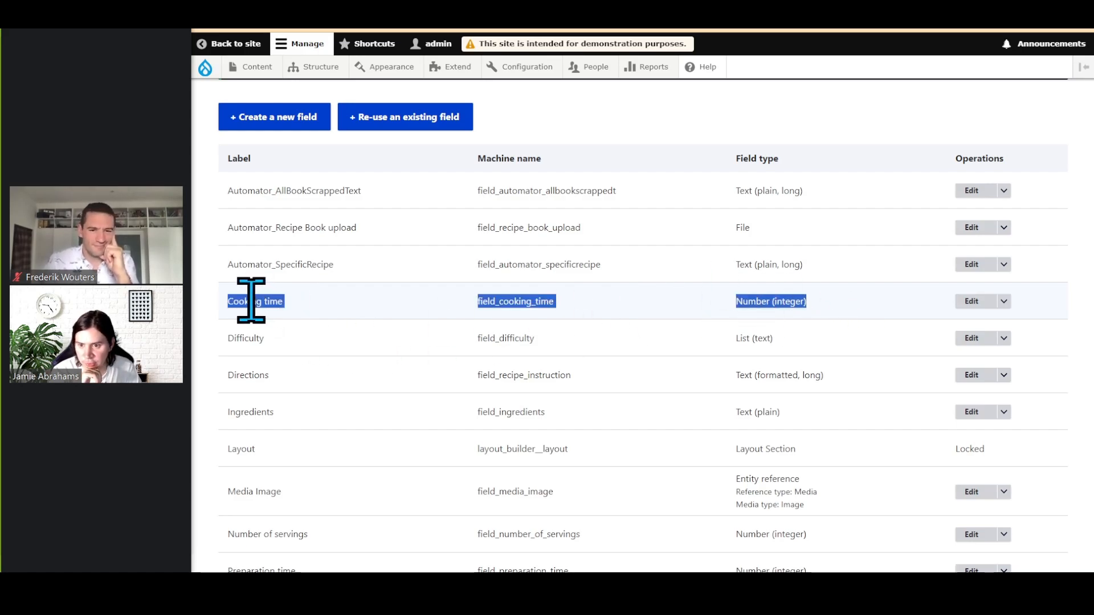
left_click_drag(242, 338, 325, 367)
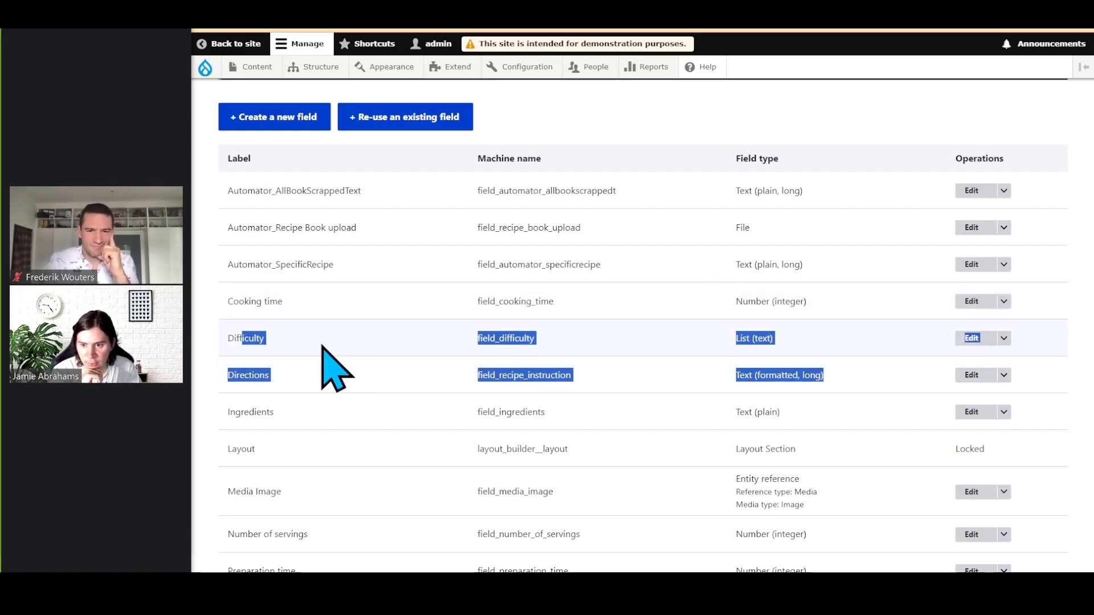
scroll(313, 393, "down", 1)
scroll(307, 382, "down", 3)
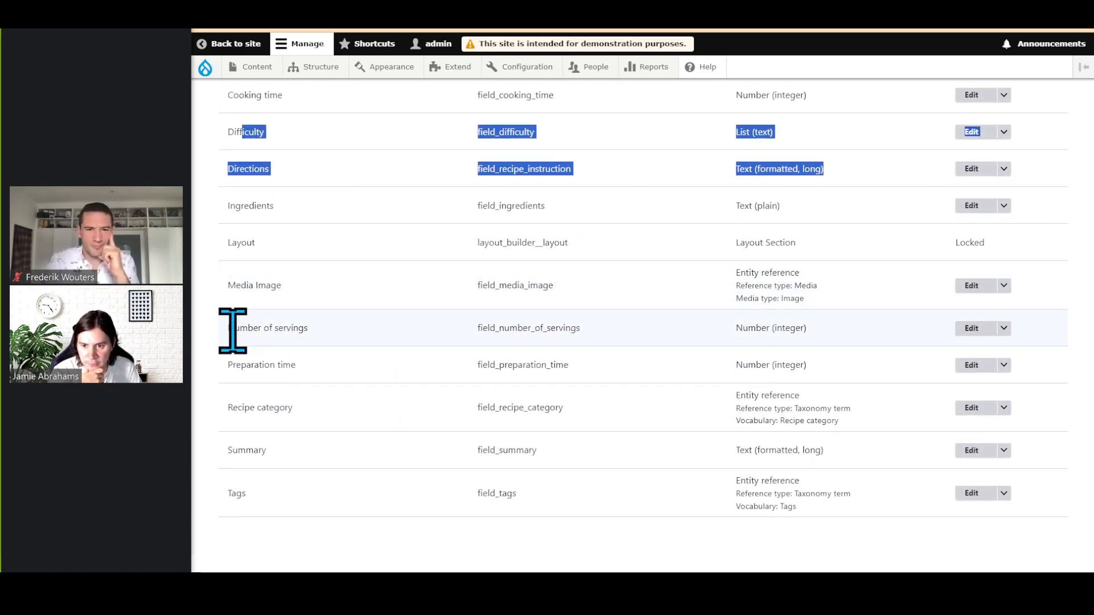
Review the types of the Number of servings, Preparation time, Recipe category, Summary and Tags fields
left_click_drag(234, 330, 862, 316)
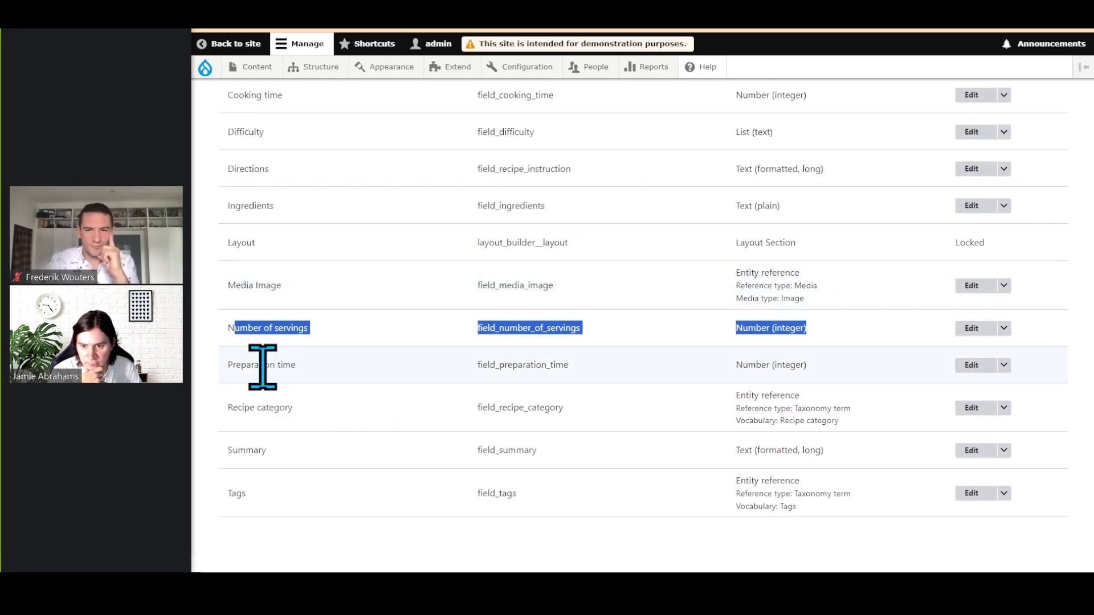
left_click_drag(247, 365, 835, 355)
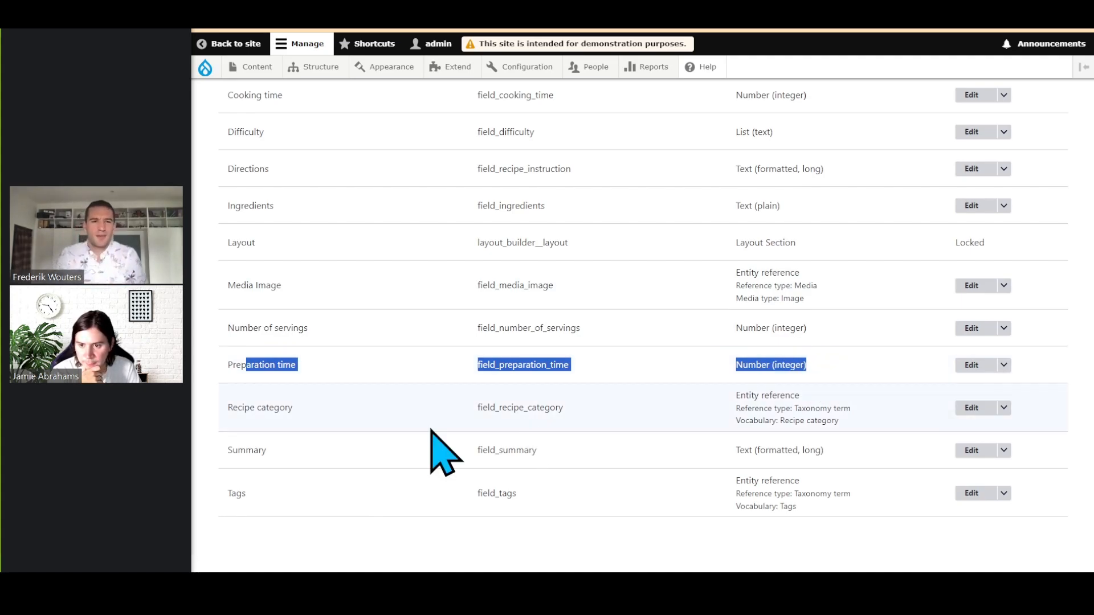
left_click_drag(227, 408, 790, 394)
left_click_drag(233, 456, 793, 482)
triple_click(819, 507)
triple_click(808, 493)
left_click(794, 482)
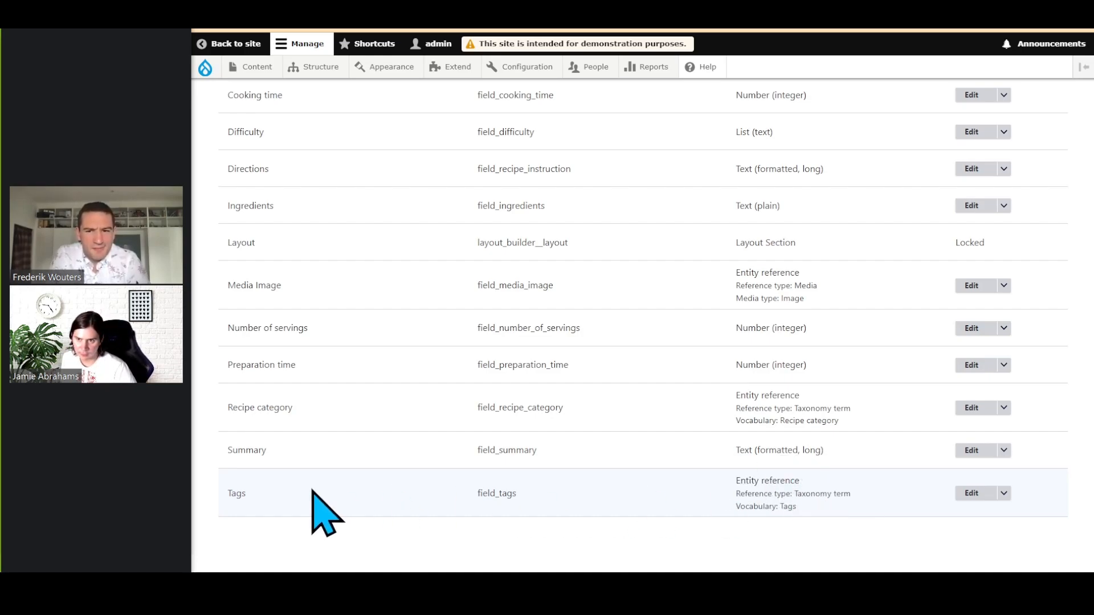
left_click_drag(231, 494, 820, 506)
left_click(820, 509)
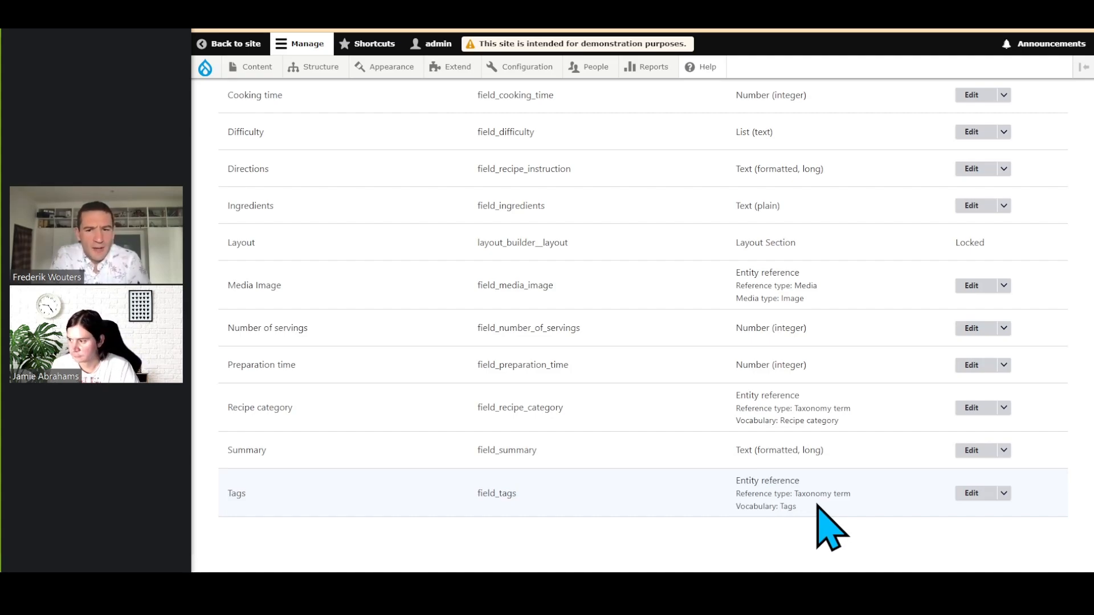
scroll(819, 507, "up", 7)
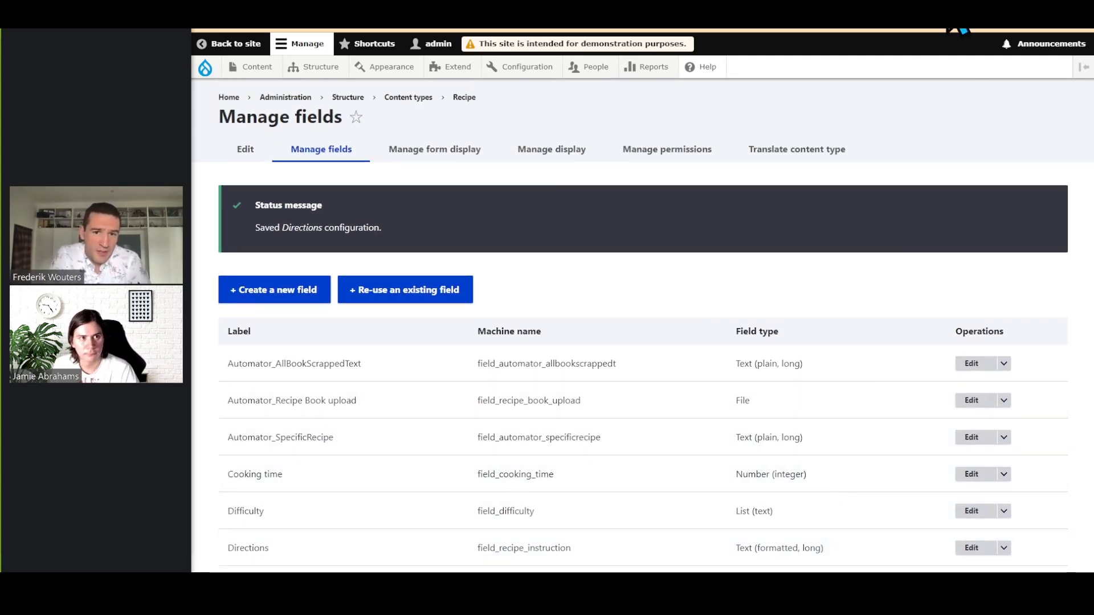
View the top of the EGGPLANT & CHICKEN PIZZA recipe page and return to the Recipe content type's field list
left_click(946, 6)
scroll(755, 363, "up", 6)
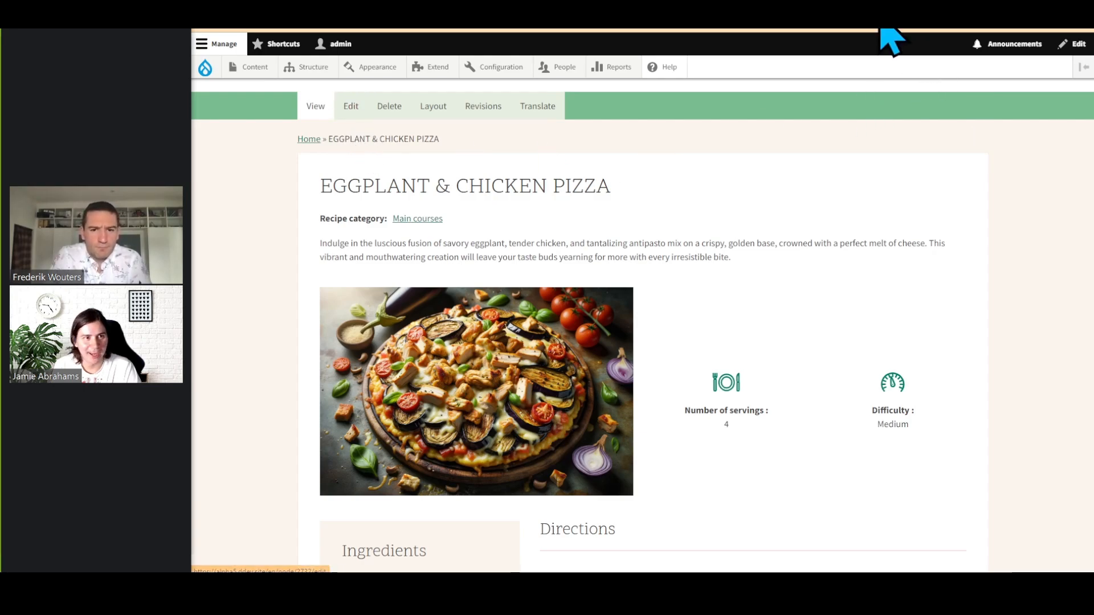
left_click(855, 13)
left_click(804, 29)
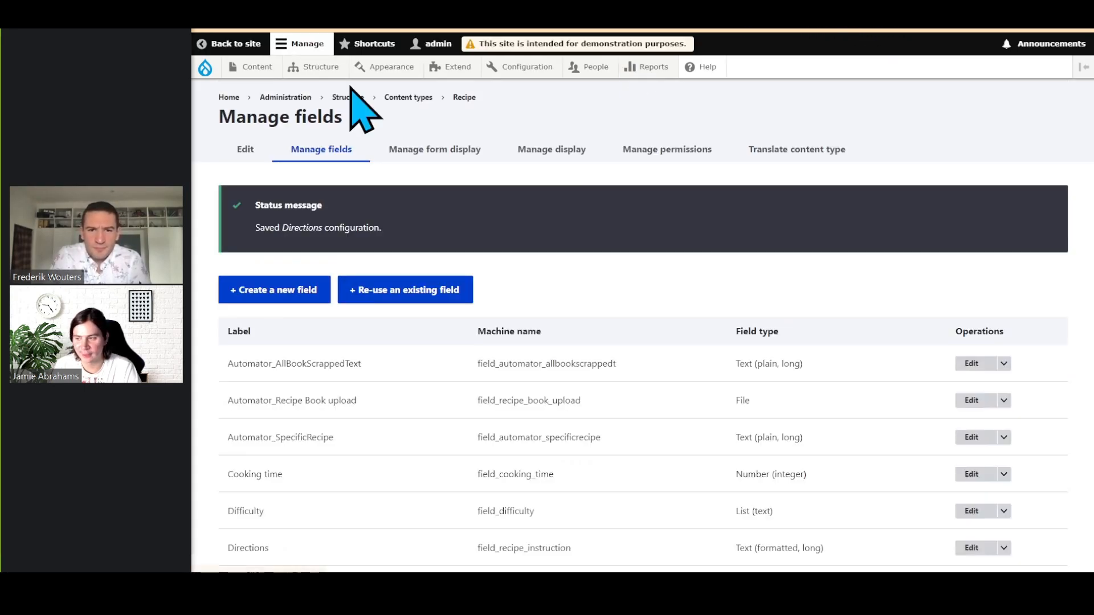
Switch to the Directions field settings and from there open the form for creating a new Recipe
left_click(822, 28)
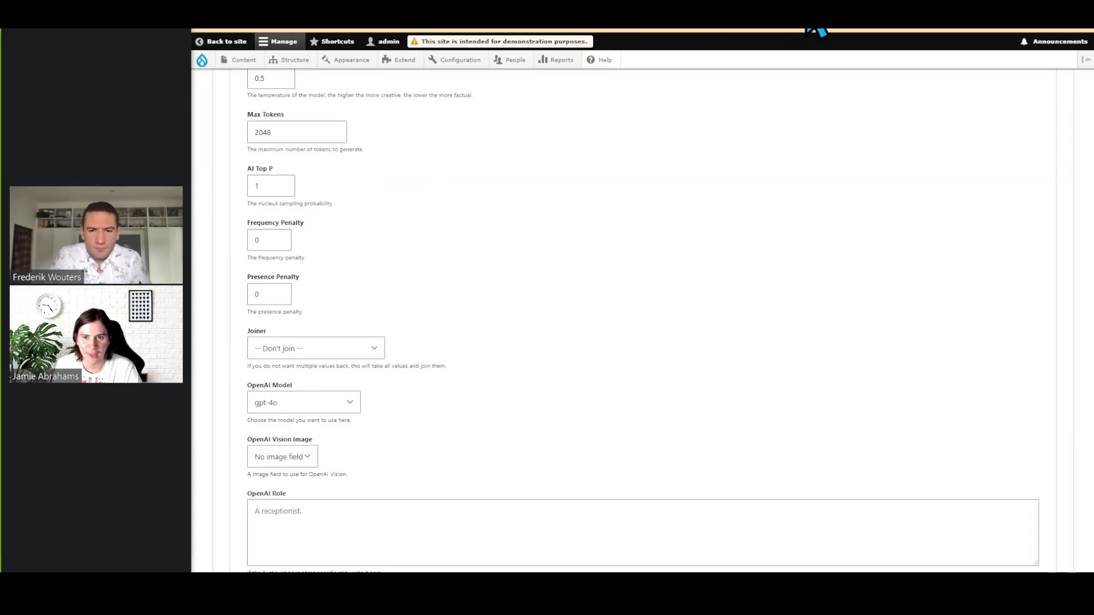
scroll(630, 349, "up", 15)
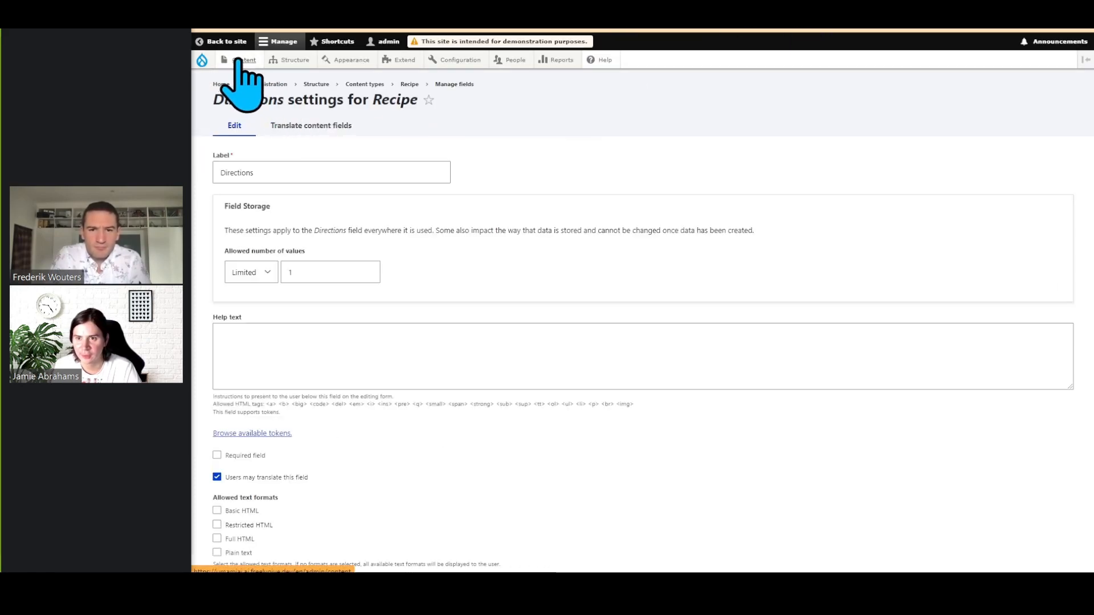
mouse_move(240, 60)
mouse_move(248, 81)
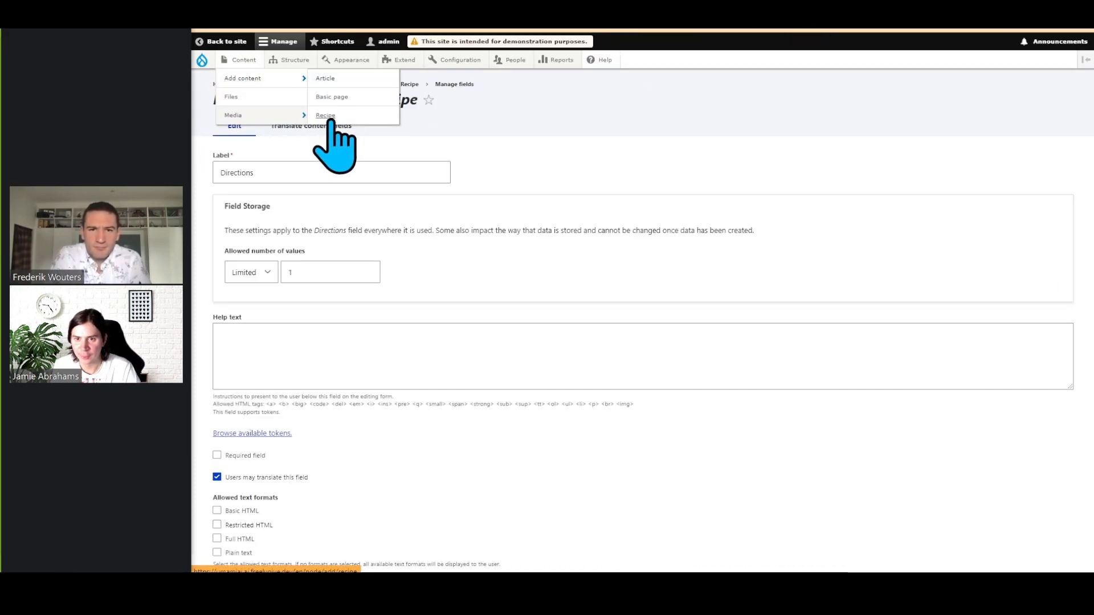
left_click(326, 116)
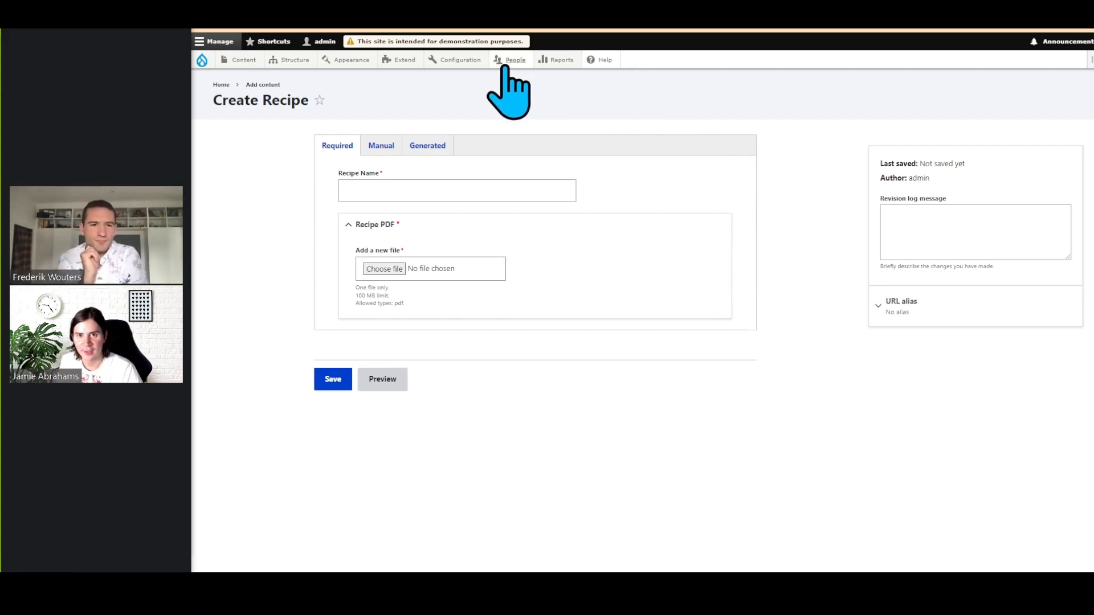
Switch to the AI module's project page on drupal.org and read its introduction and submodules list
left_click(263, 5)
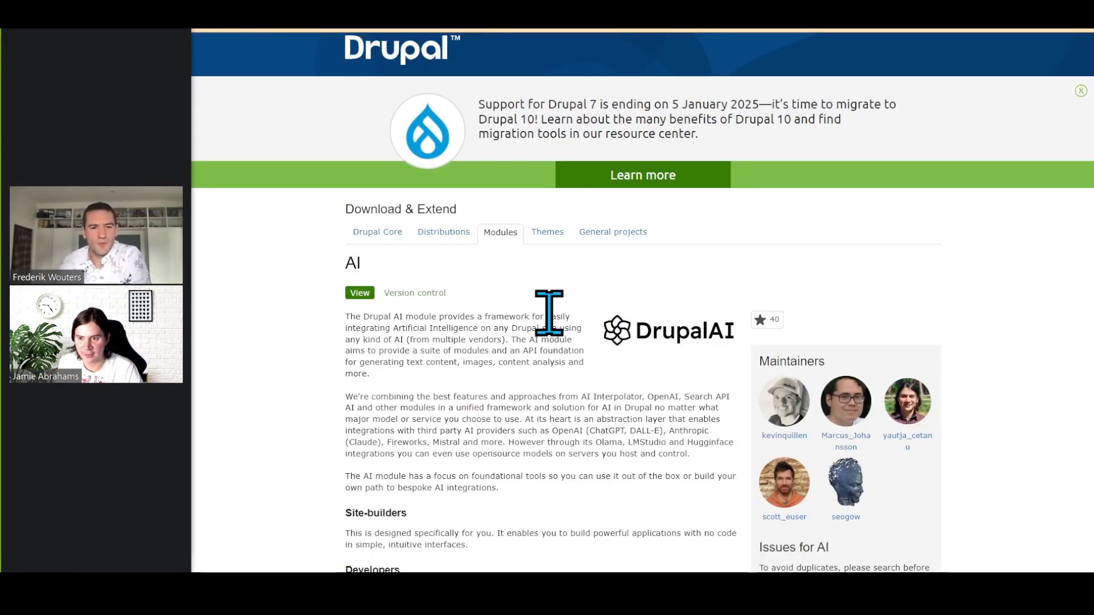
scroll(548, 312, "down", 2)
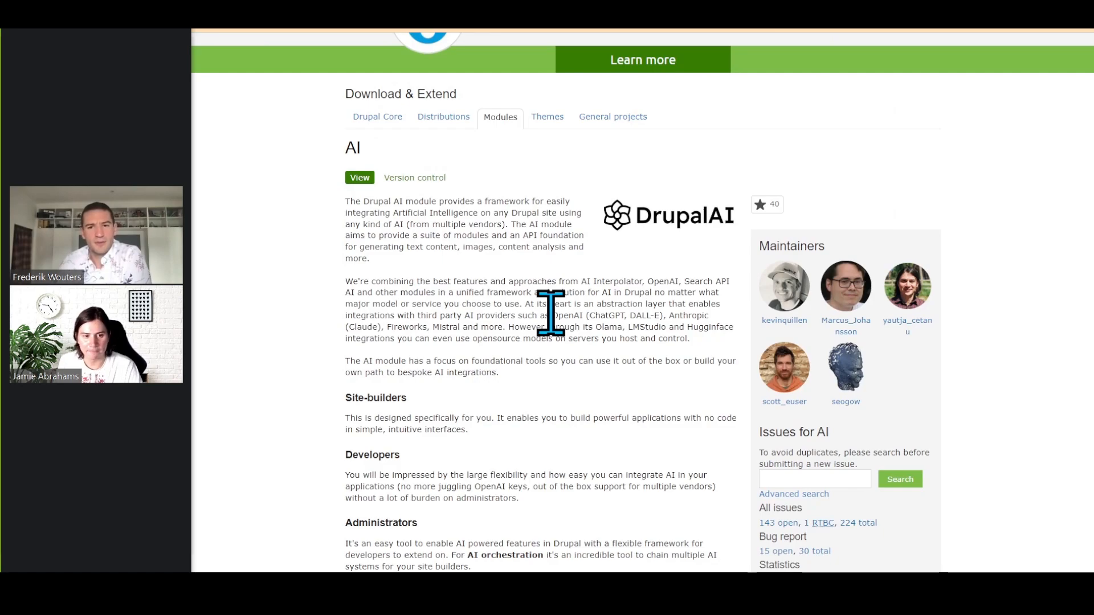
scroll(550, 313, "down", 1)
scroll(557, 337, "down", 4)
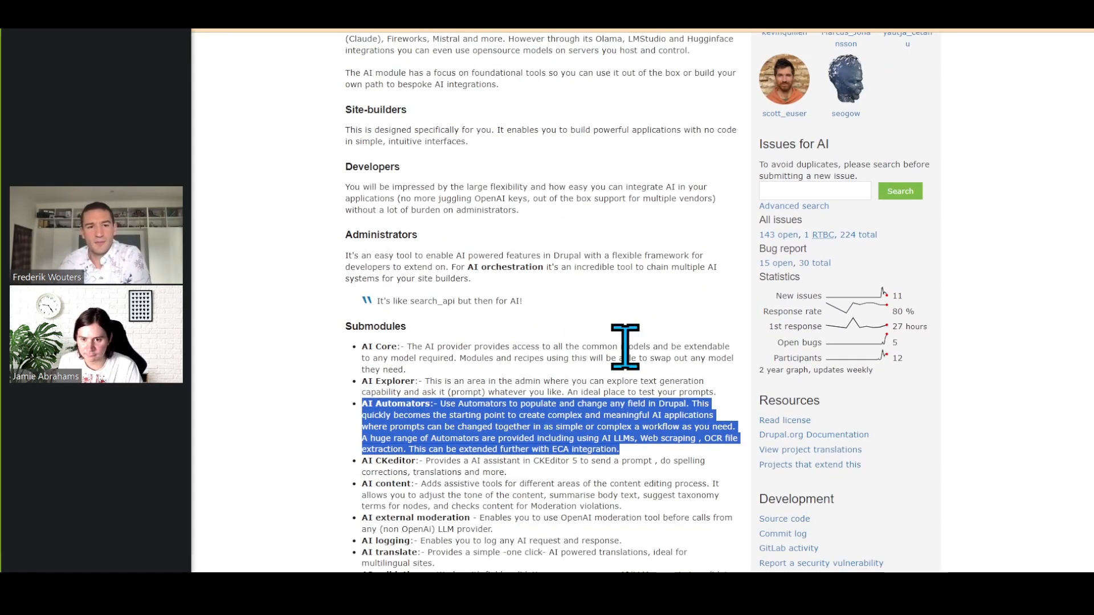
left_click(630, 312)
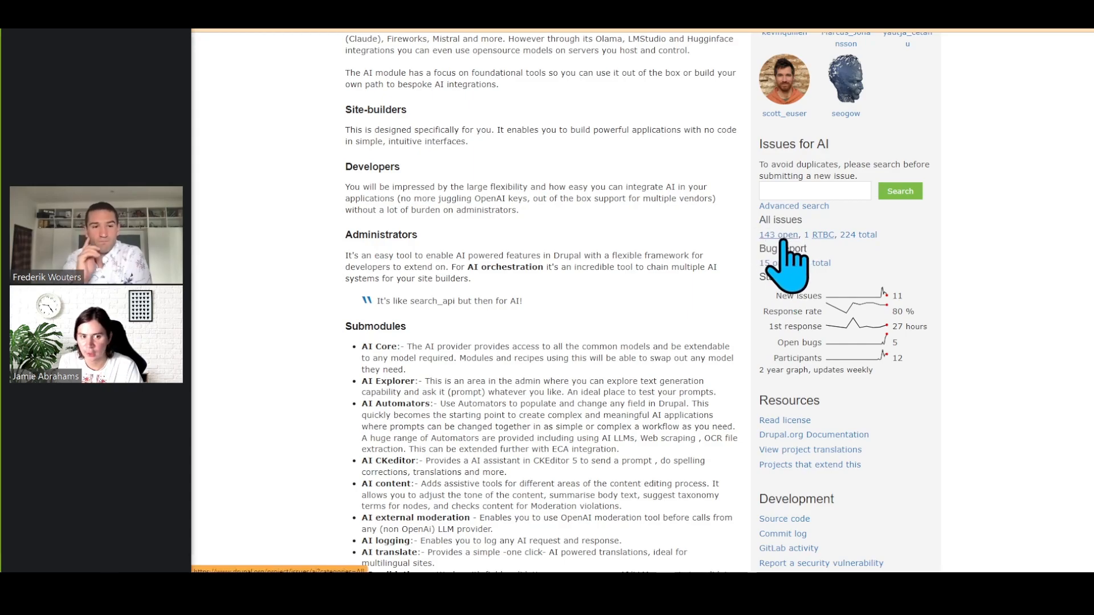
Review the AI module's providers, roadmap and developer examples, and highlight the invitation to the #ai channel in the Drupal Slack
scroll(989, 342, "down", 15)
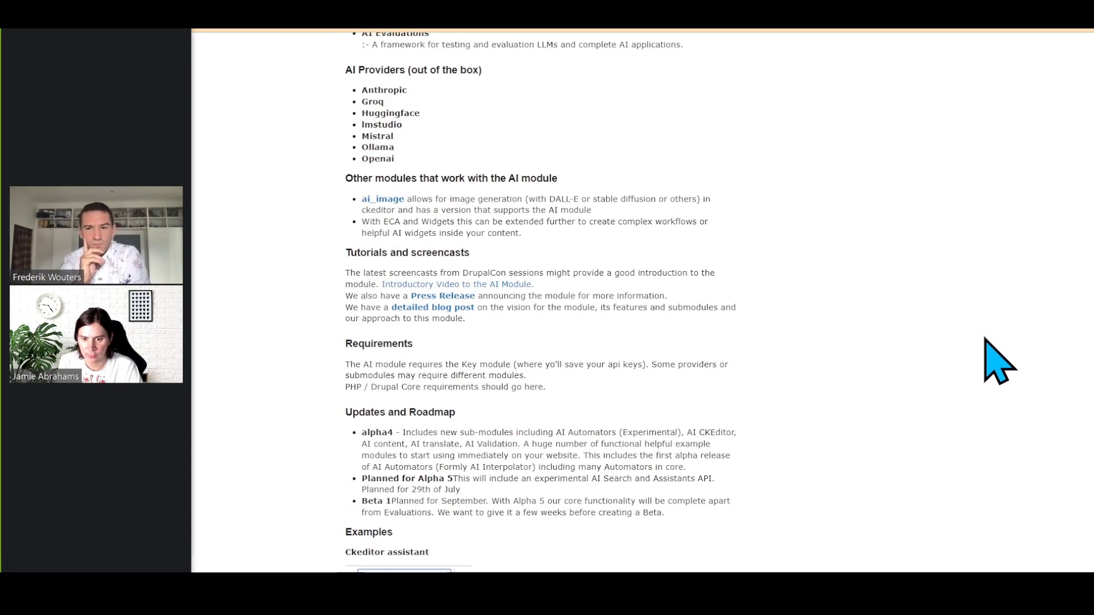
scroll(986, 337, "down", 20)
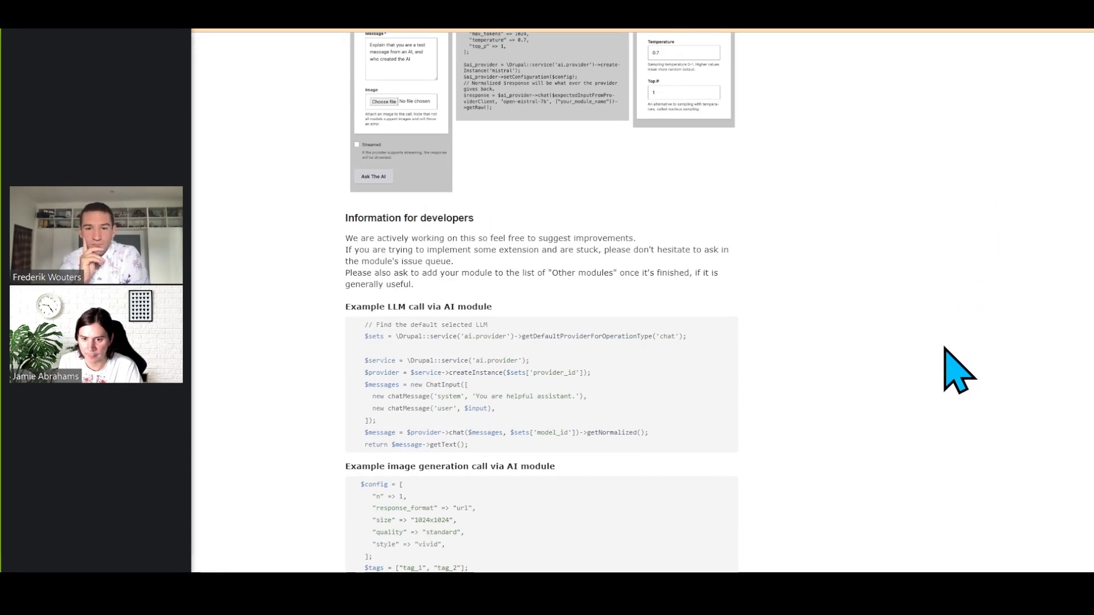
scroll(733, 367, "up", 3)
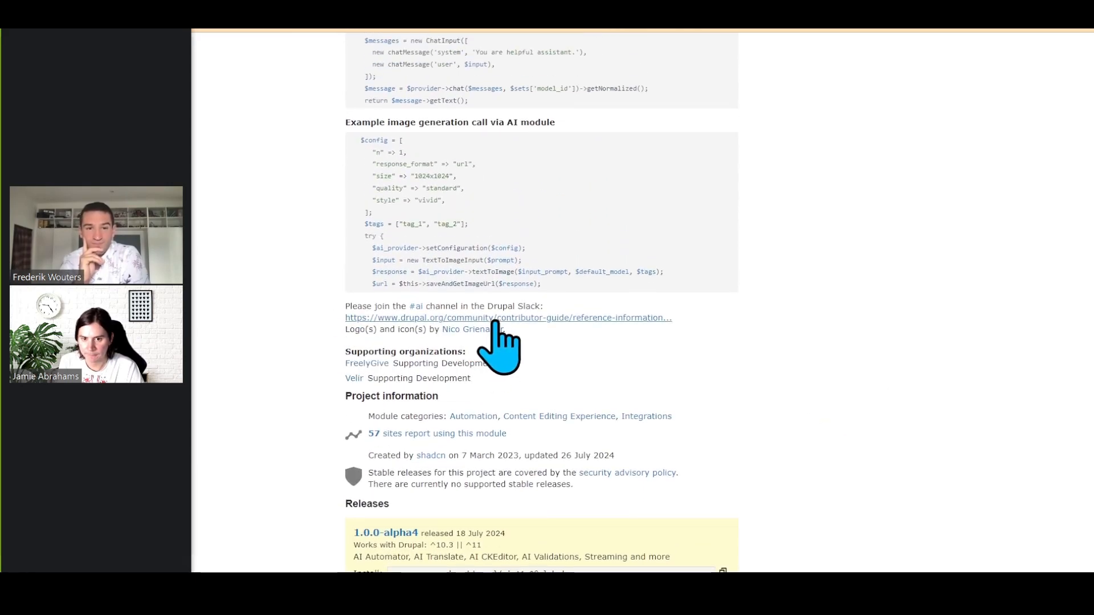
triple_click(517, 308)
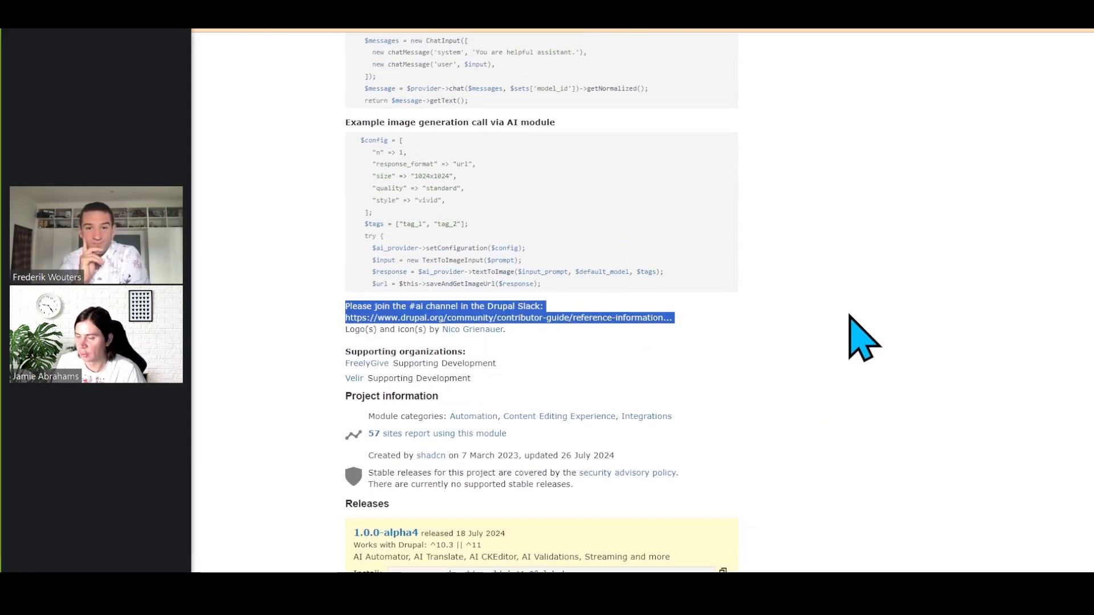
scroll(832, 176, "up", 20)
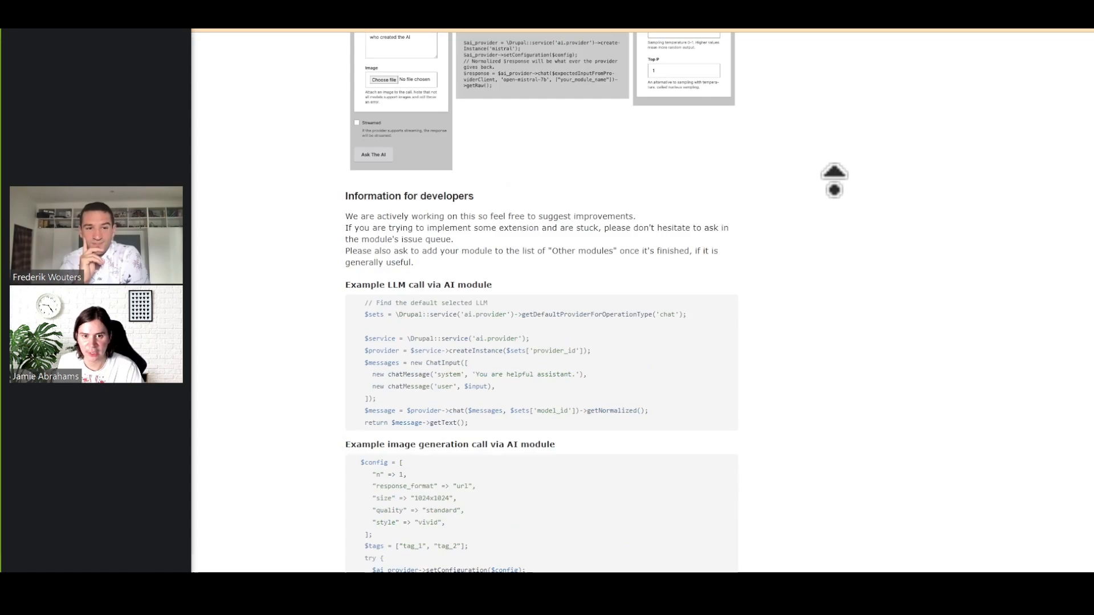